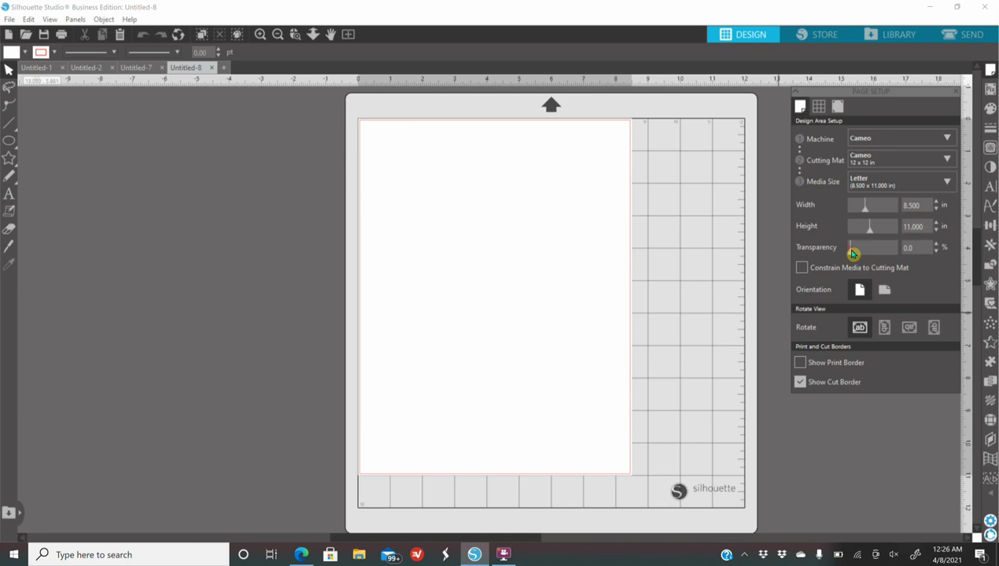
Switch to the Edge browser and open Hobby Lobby's product page for the 8 1/4" Paper Mache Letter A from the search results
drag(852, 253, 736, 281)
click(308, 558)
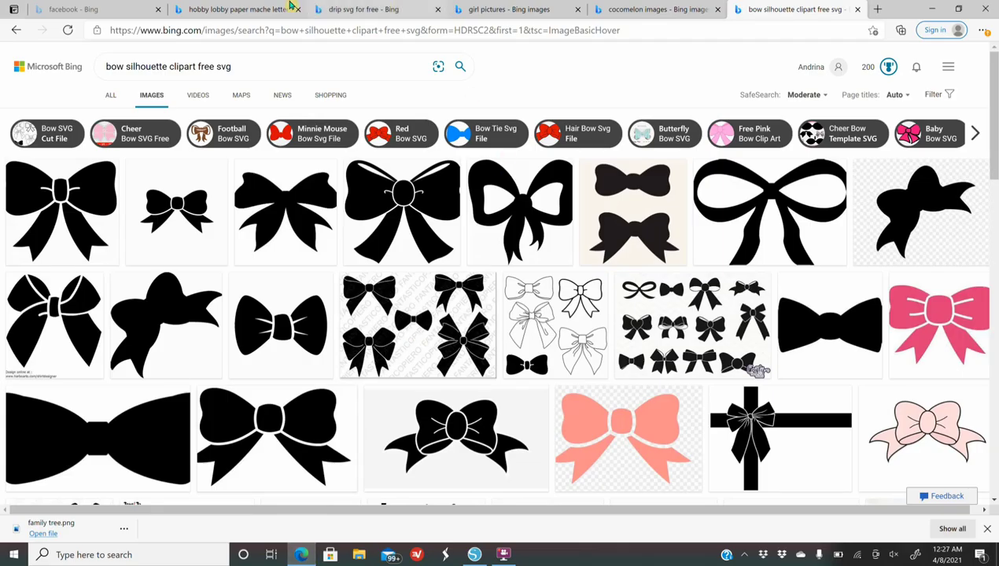
click(230, 15)
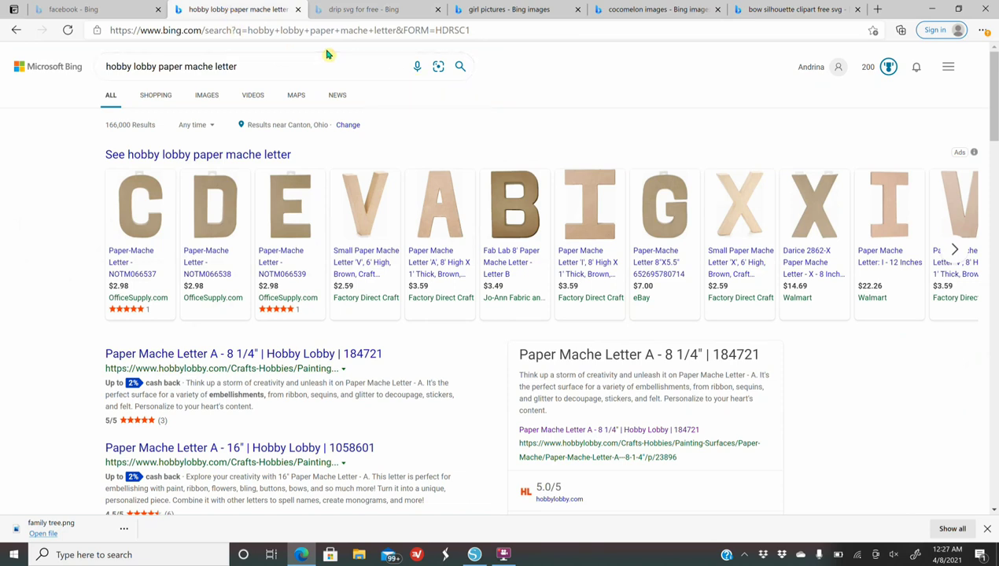
click(208, 355)
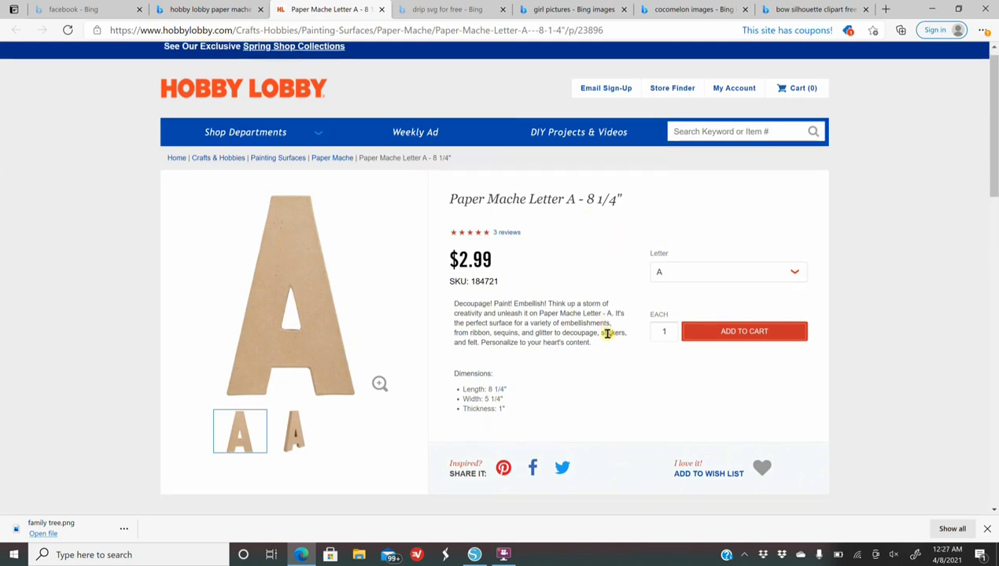
Find the 8 1/4" Paper Mache Letter N among the "You Might Also Like" products and open its page
scroll(604, 332, down, 5)
scroll(586, 334, down, 3)
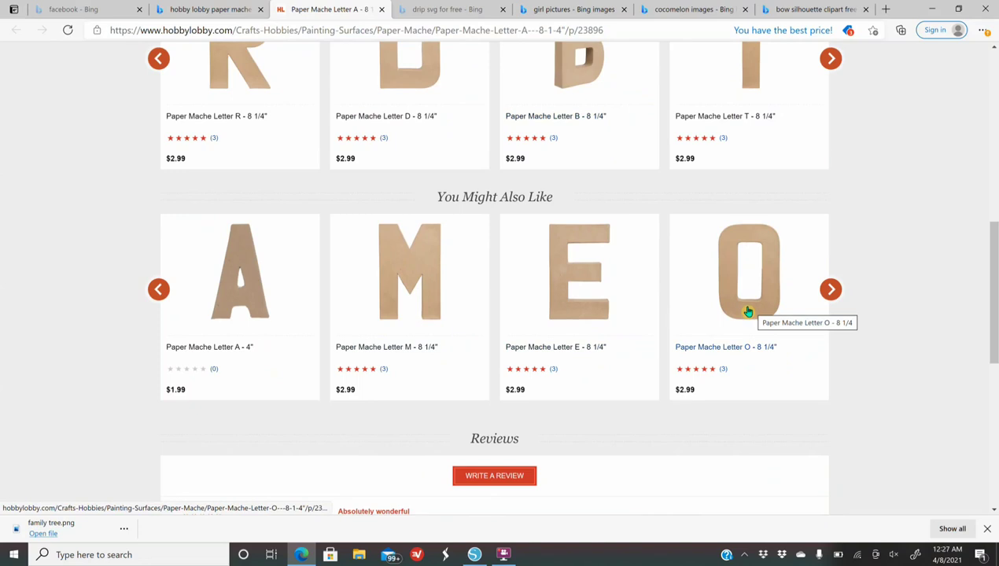
click(831, 290)
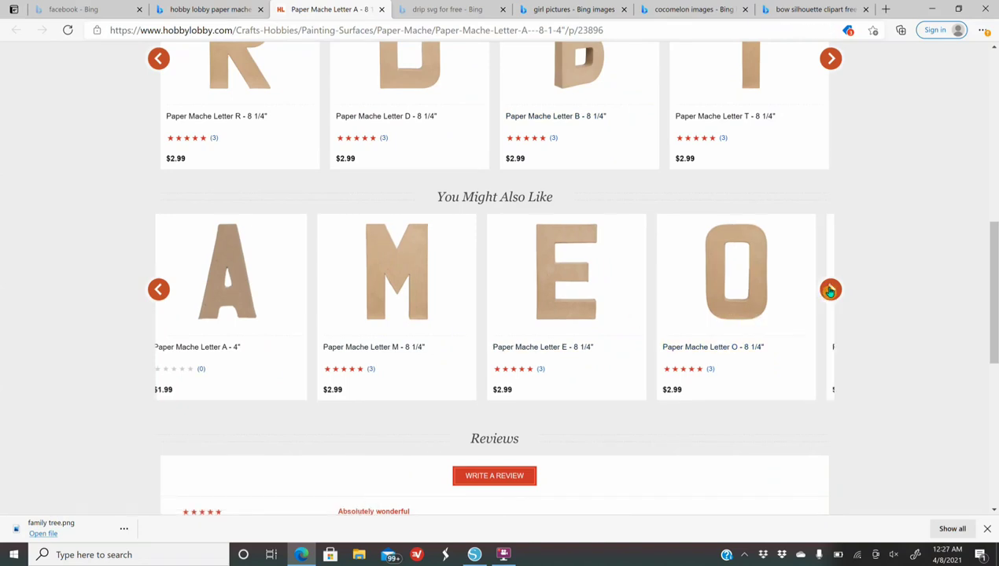
click(761, 292)
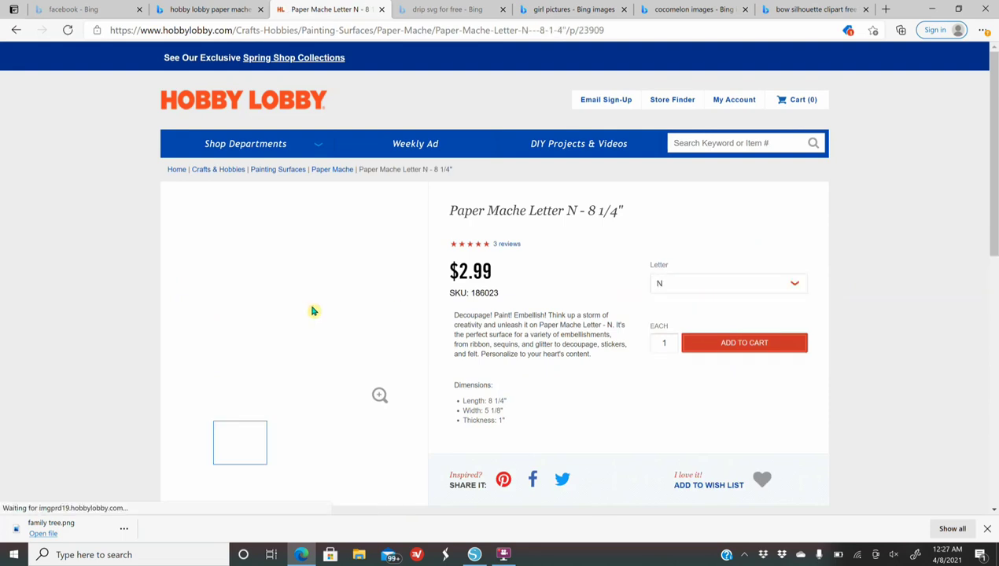
right_click(287, 305)
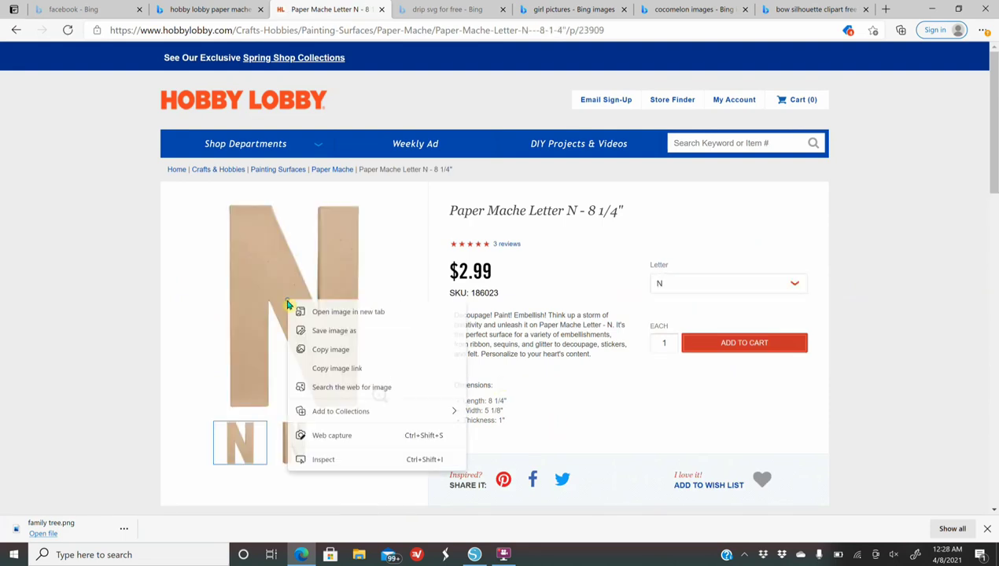
click(326, 332)
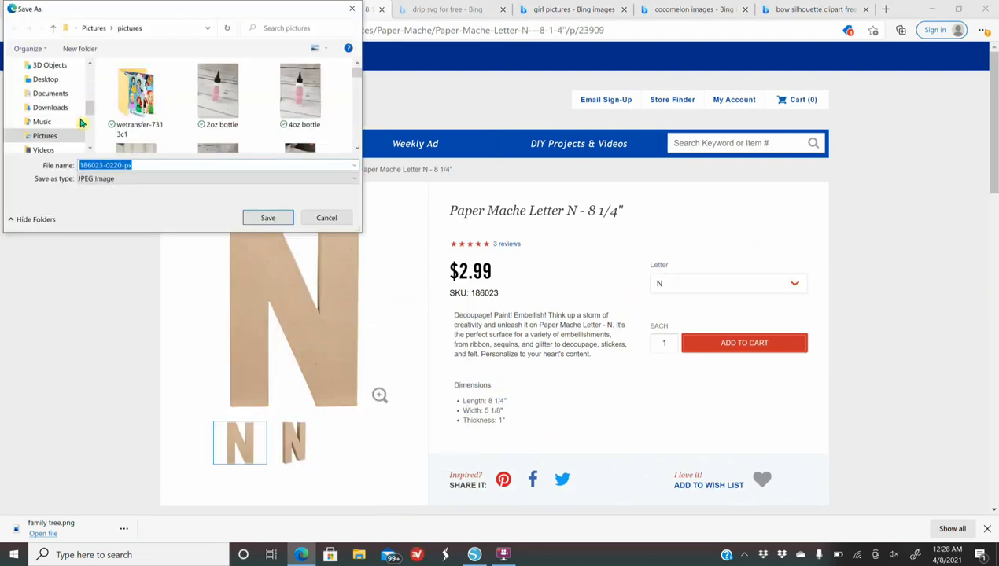
click(352, 9)
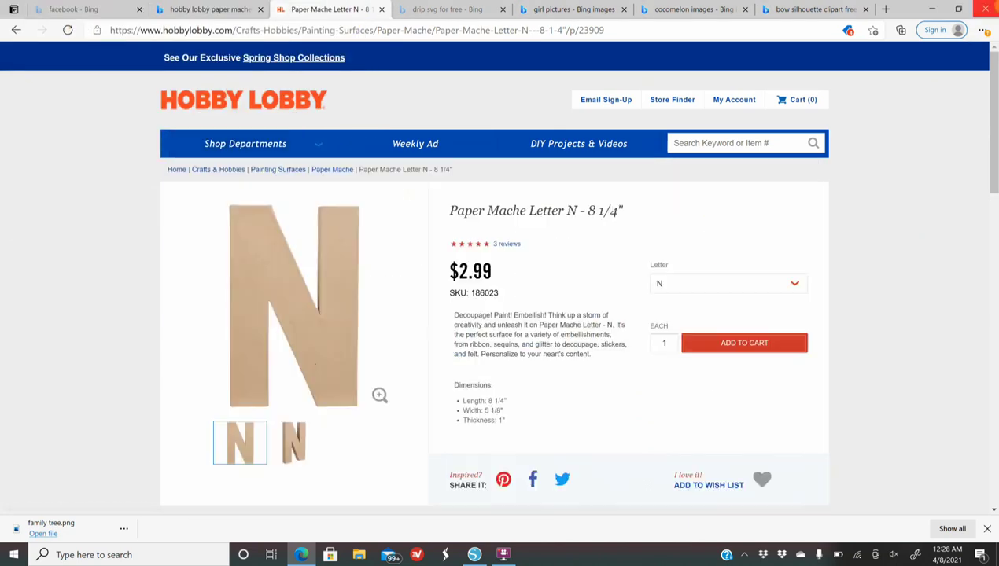
Search the web for "remove bg" in a new browser tab and open the remove.bg website
click(884, 9)
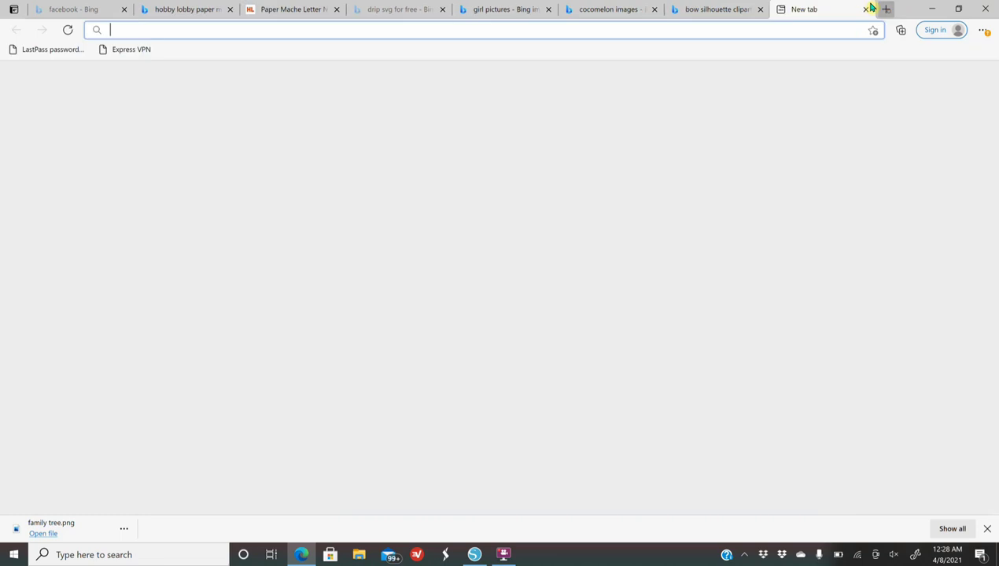
click(316, 96)
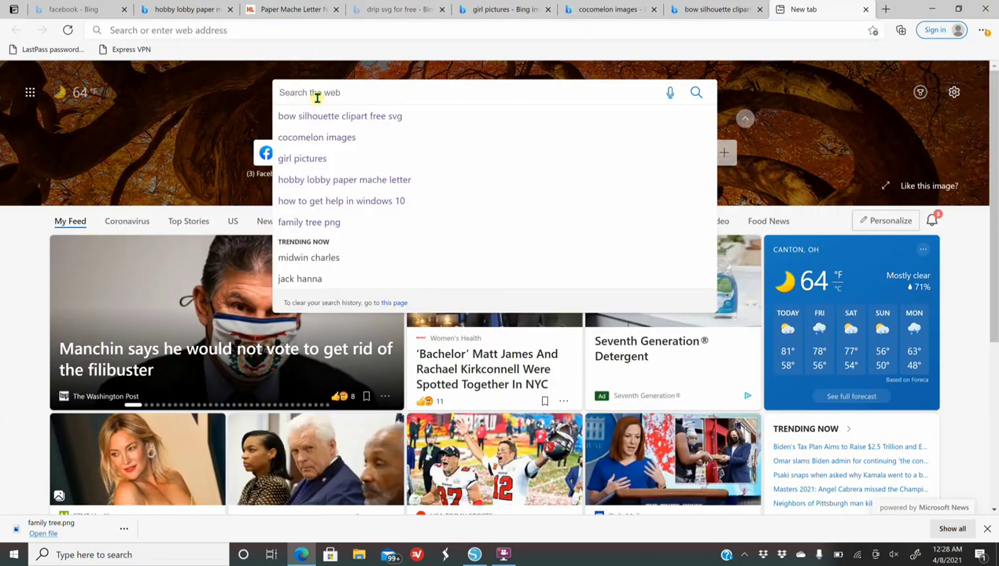
text(remove)
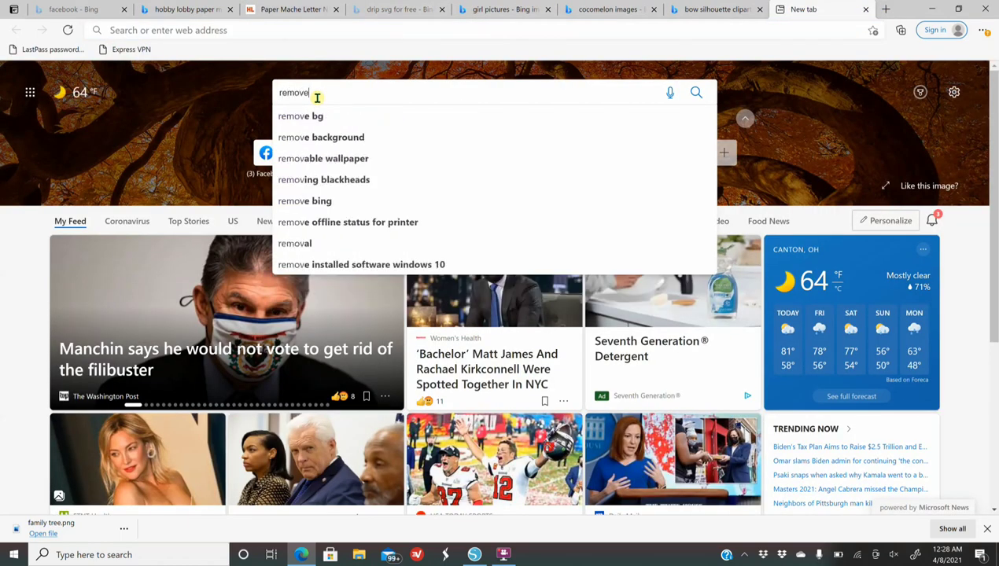
click(318, 118)
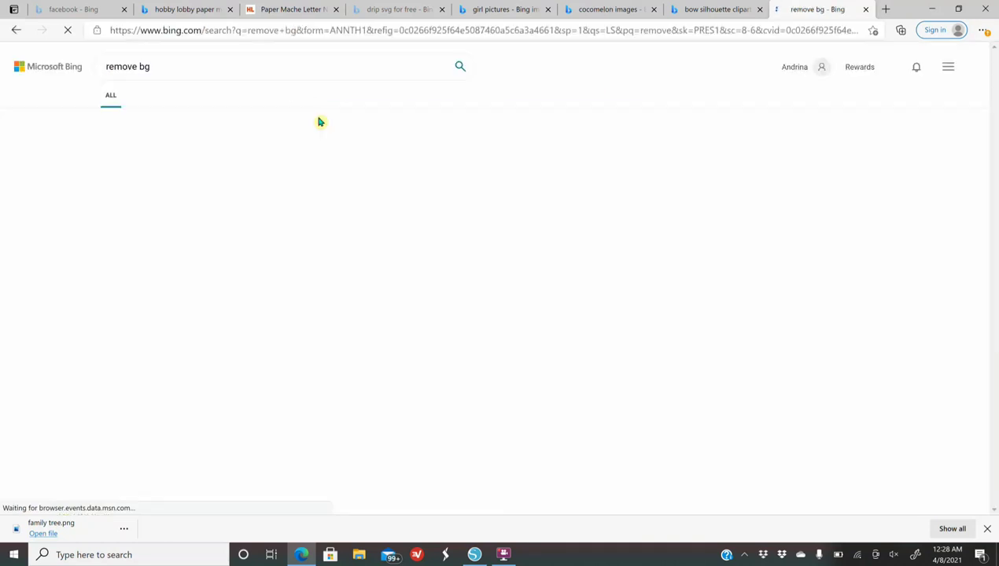
click(178, 155)
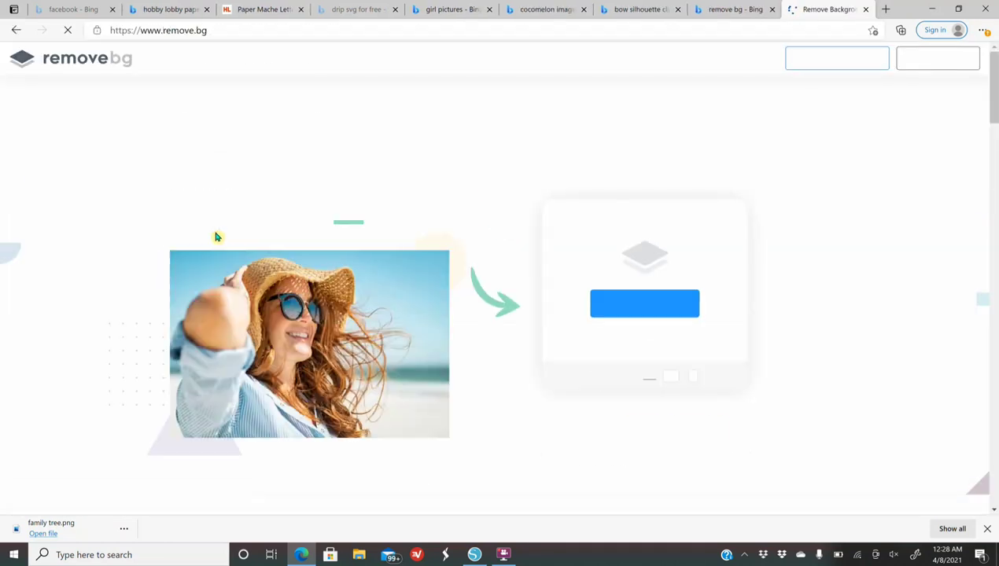
Upload the letter E picture from the pictures folder to remove.bg to strip its background
click(661, 305)
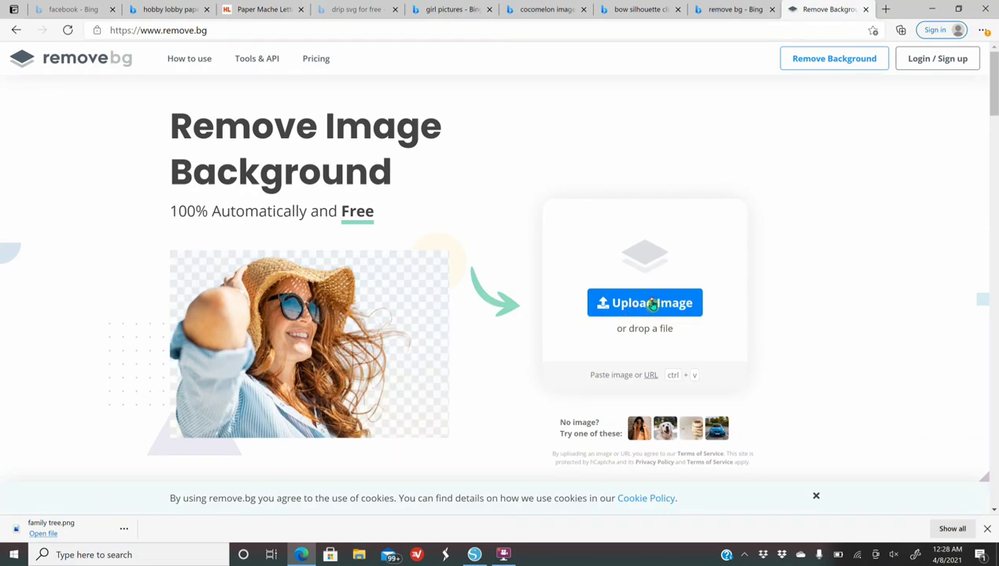
scroll(281, 102, down, 1)
scroll(281, 102, down, 10)
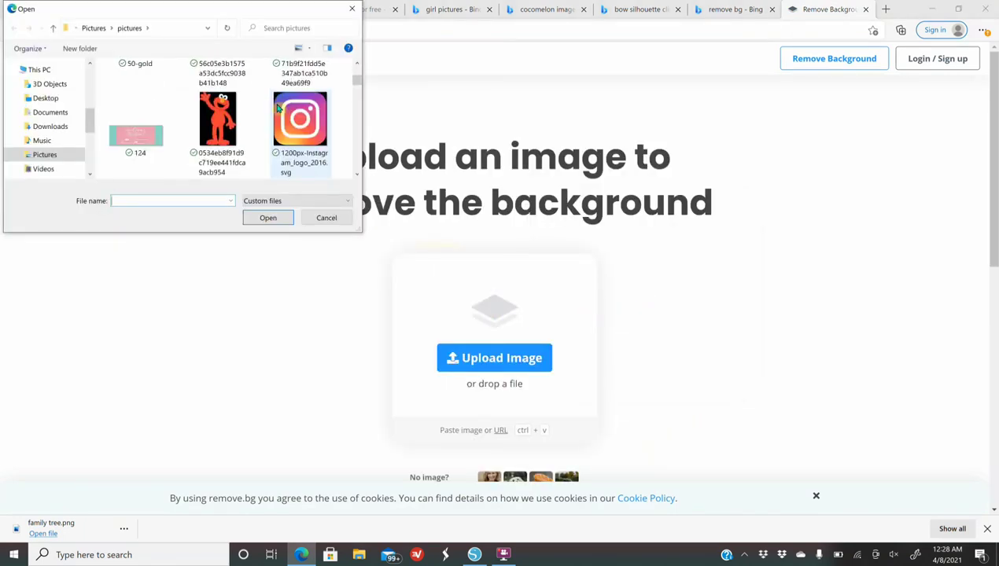
scroll(277, 108, down, 10)
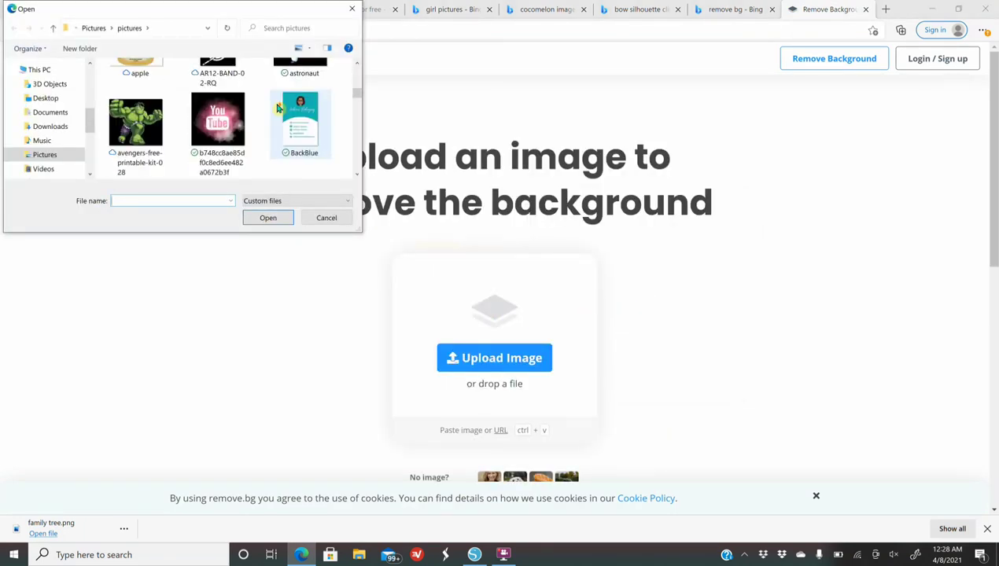
scroll(278, 109, down, 3)
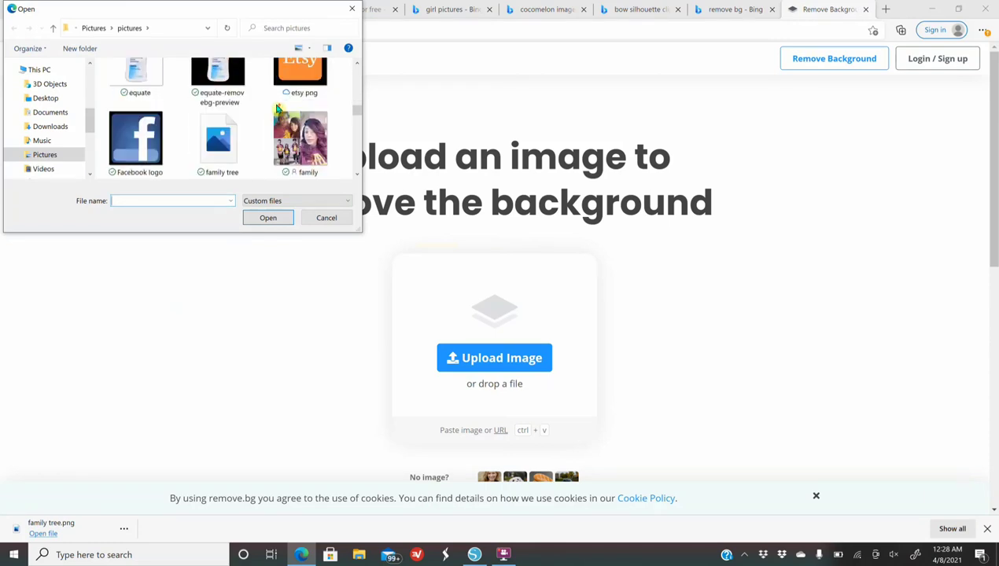
scroll(260, 126, up, 8)
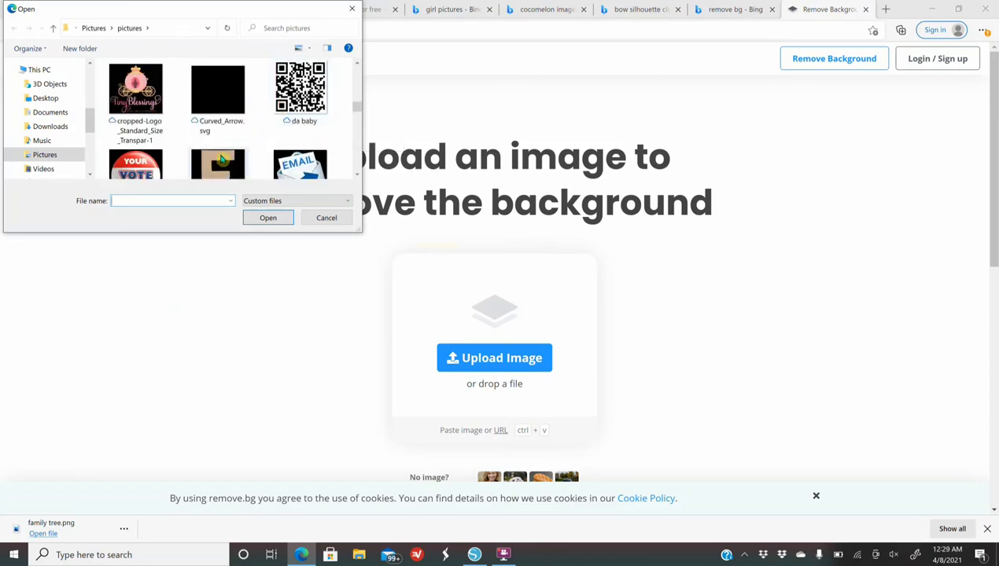
click(223, 162)
click(270, 220)
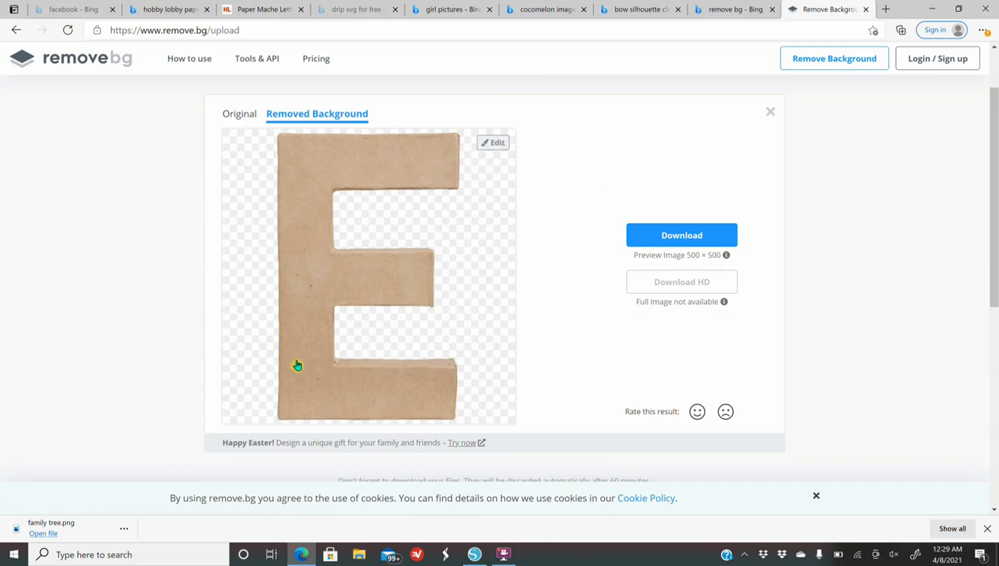
Switch to Silhouette Studio and merge the "N png" image from the pictures folder into the design
click(475, 554)
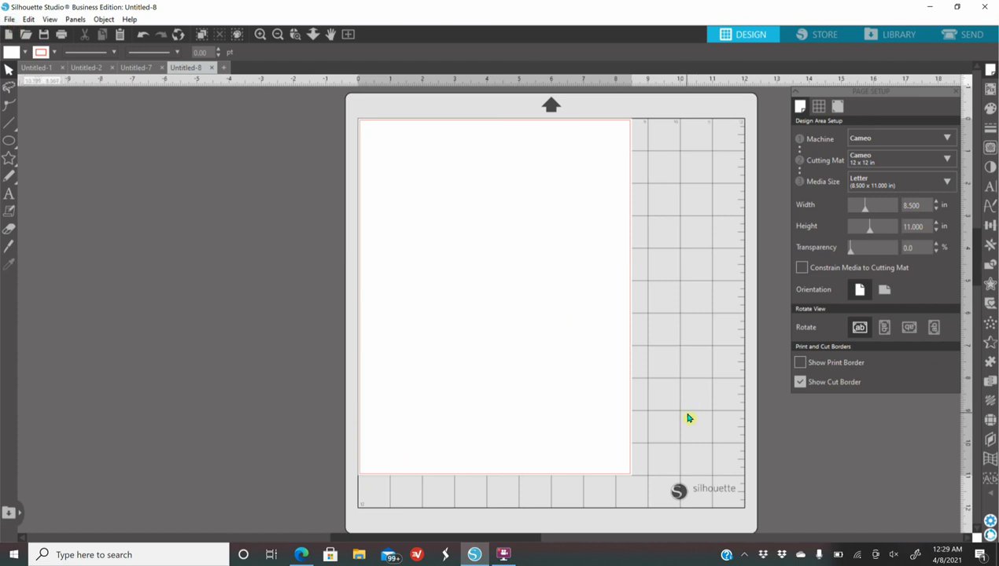
click(9, 20)
click(47, 99)
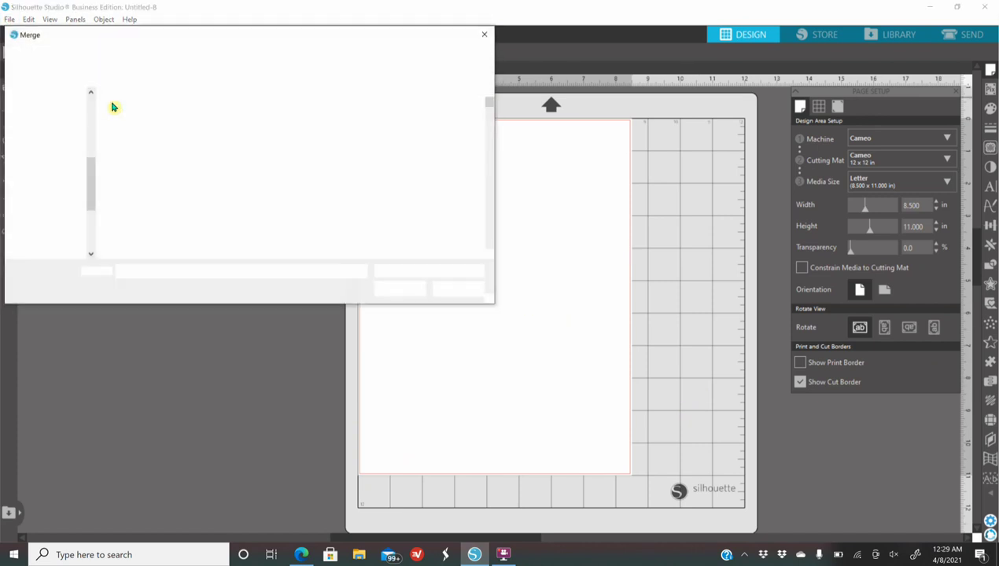
scroll(300, 169, down, 10)
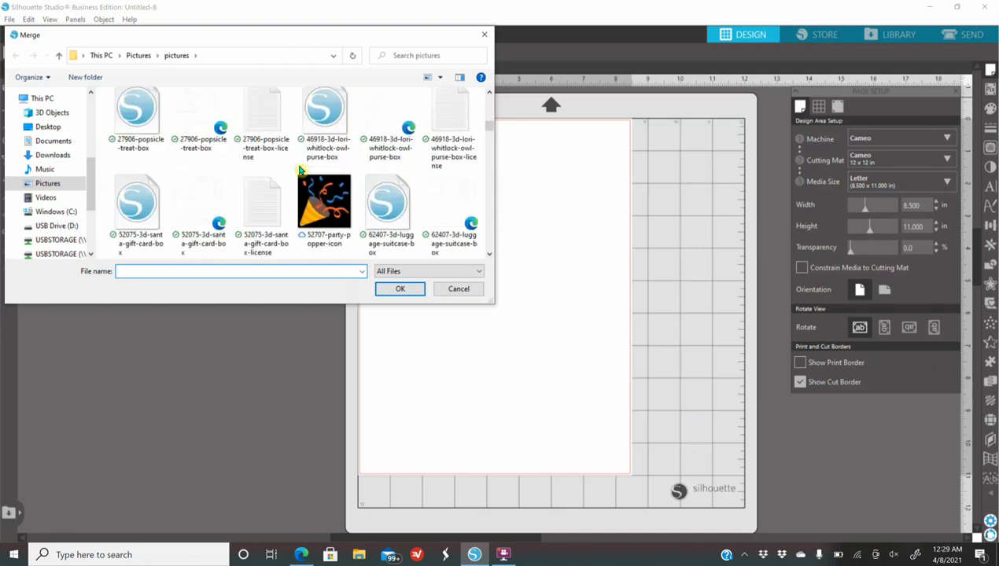
scroll(300, 170, down, 10)
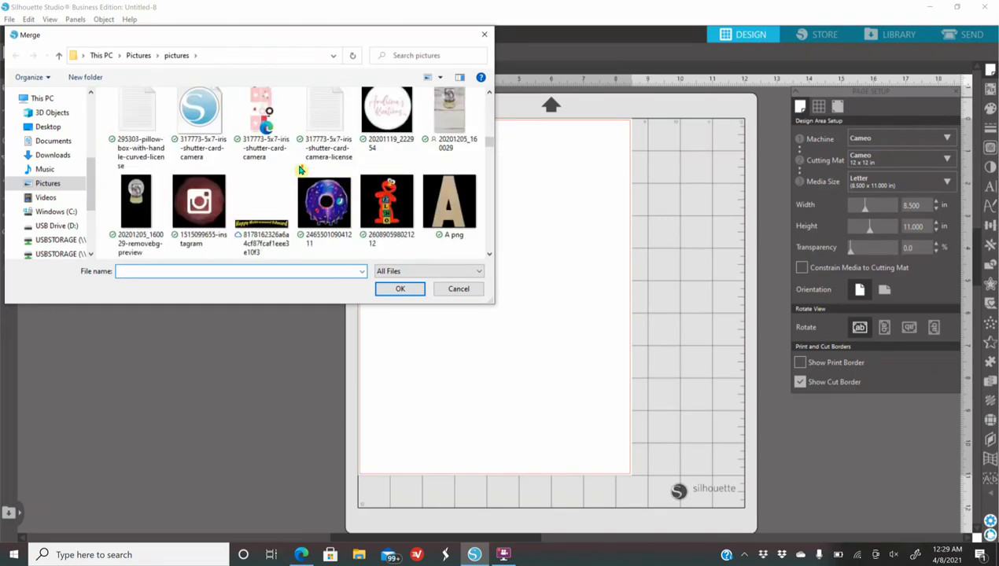
scroll(300, 170, down, 10)
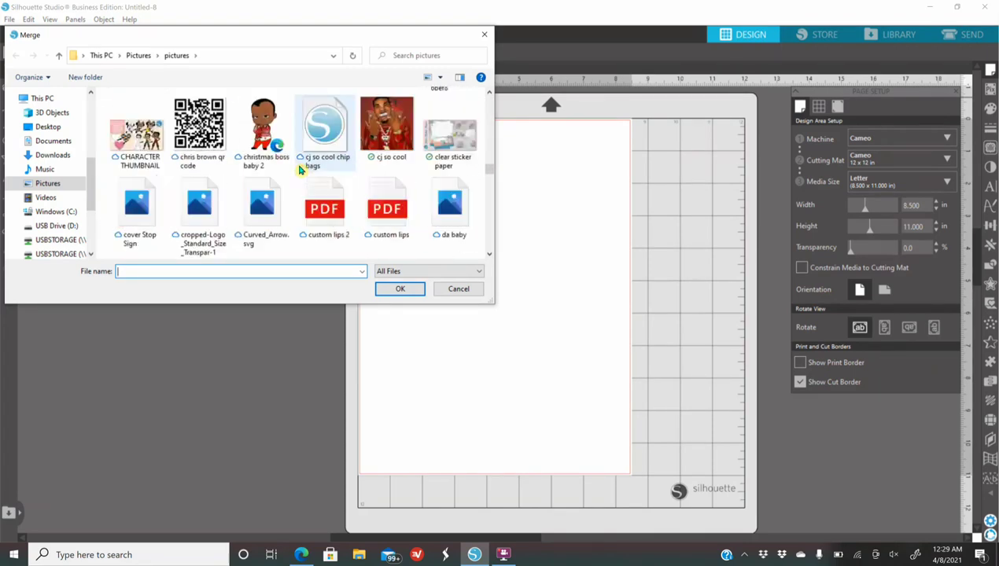
scroll(300, 169, down, 10)
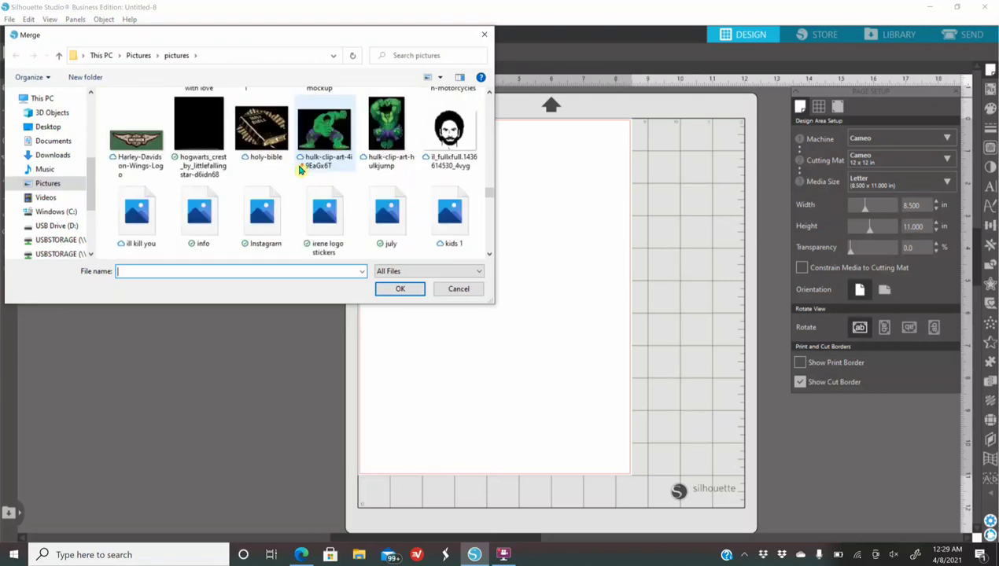
scroll(299, 169, down, 5)
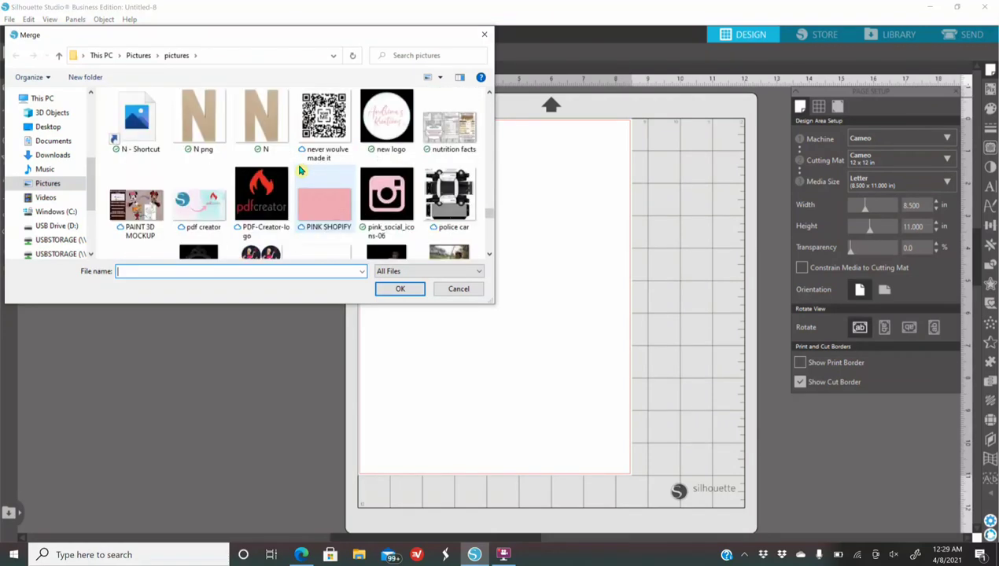
click(200, 120)
click(402, 290)
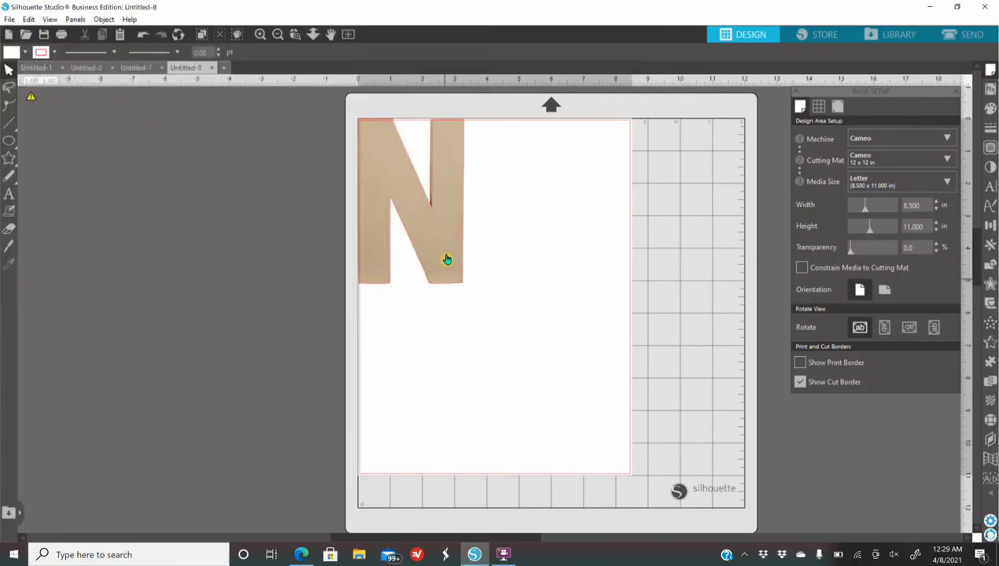
Move the letter N away from the page corner to about X 2.08 in, Y 2.15 in
drag(446, 262, 489, 288)
click(261, 35)
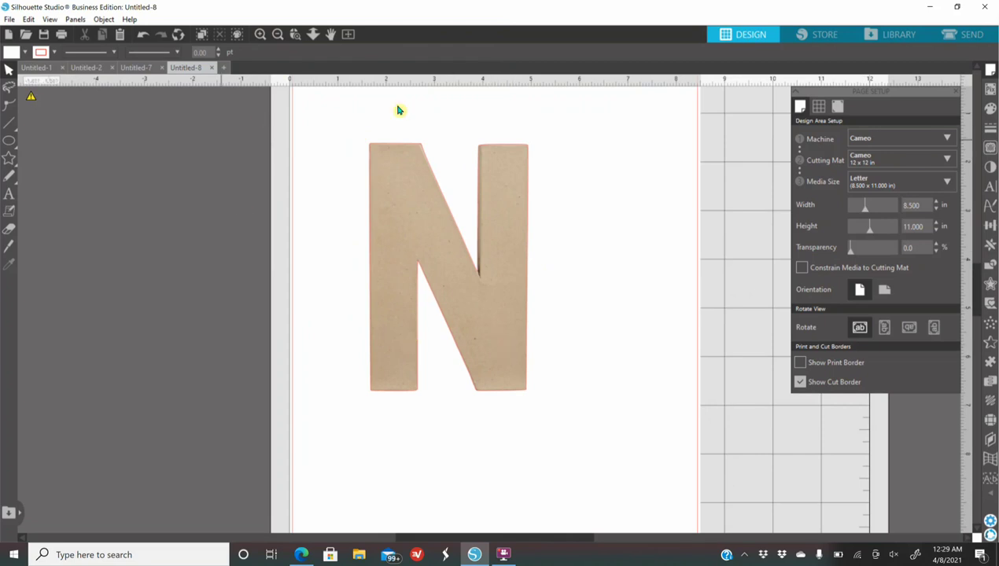
drag(494, 328, 514, 354)
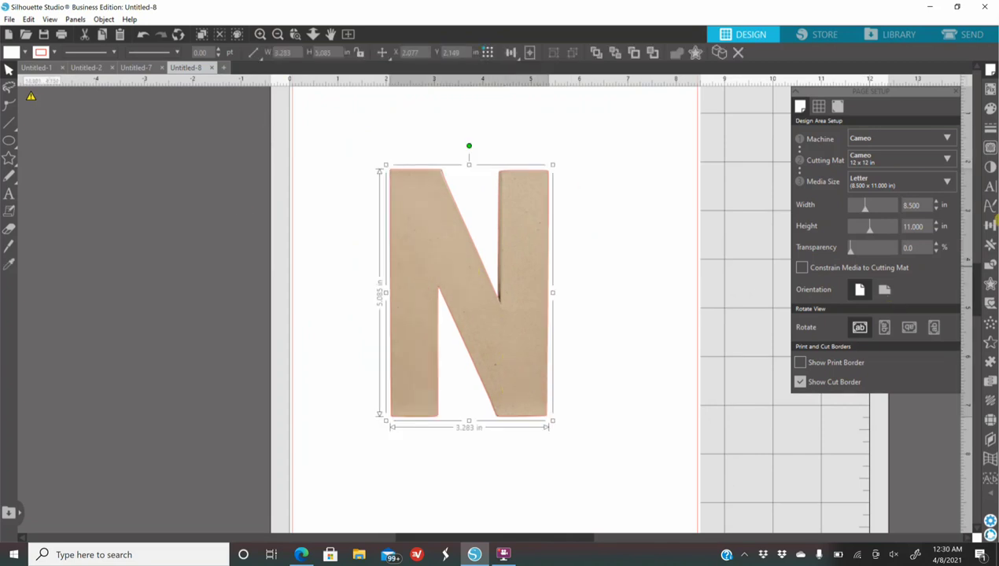
Fill the selected letter N with solid black
click(988, 112)
click(988, 112)
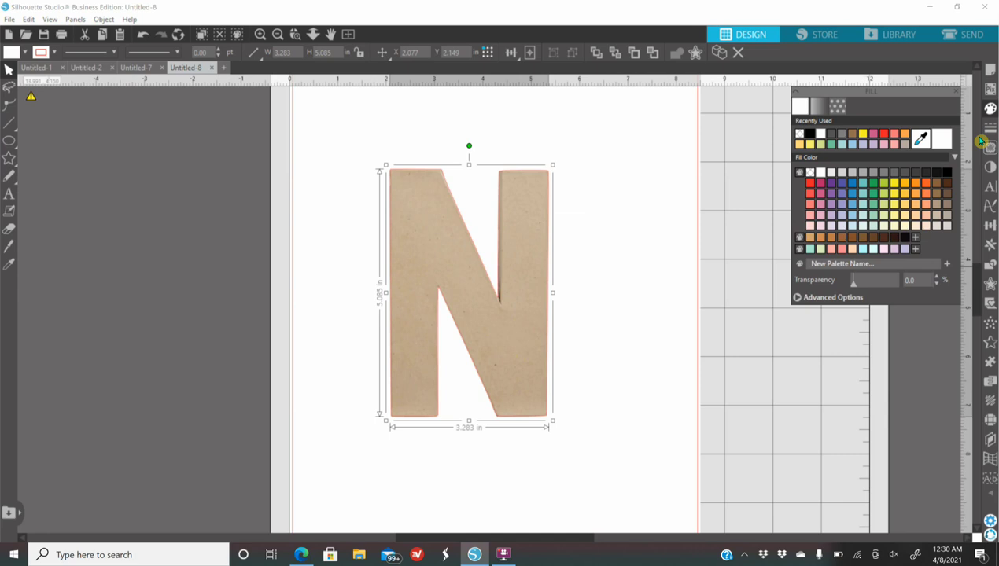
click(810, 135)
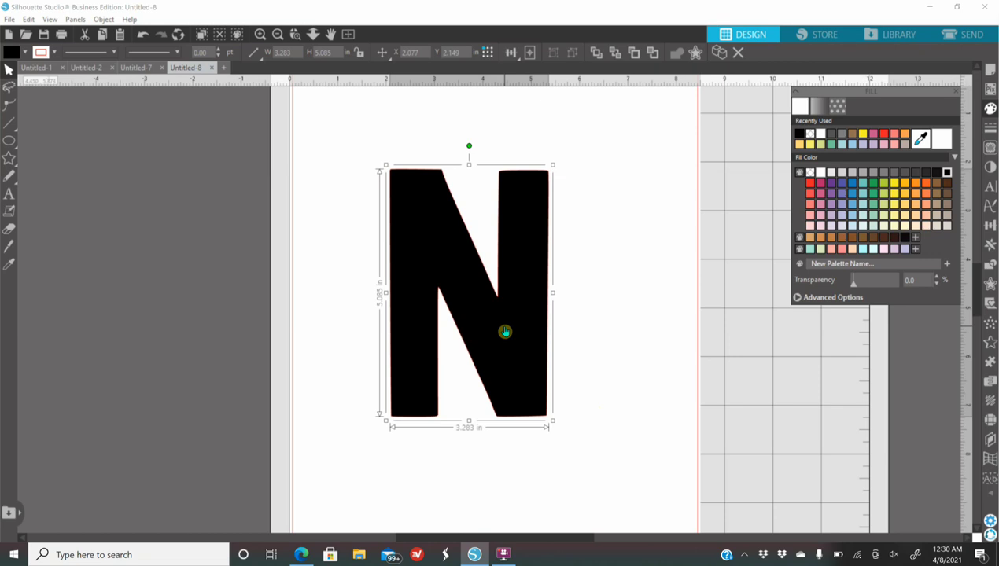
Switch to the Edge browser and check the dimensions of the Paper Mache Letter N on its Hobby Lobby page
click(301, 554)
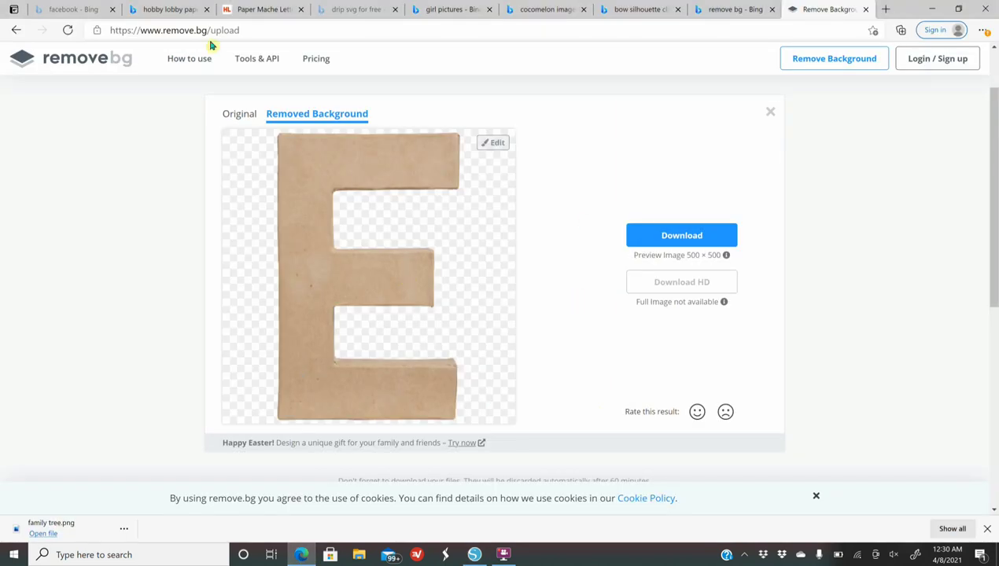
click(262, 10)
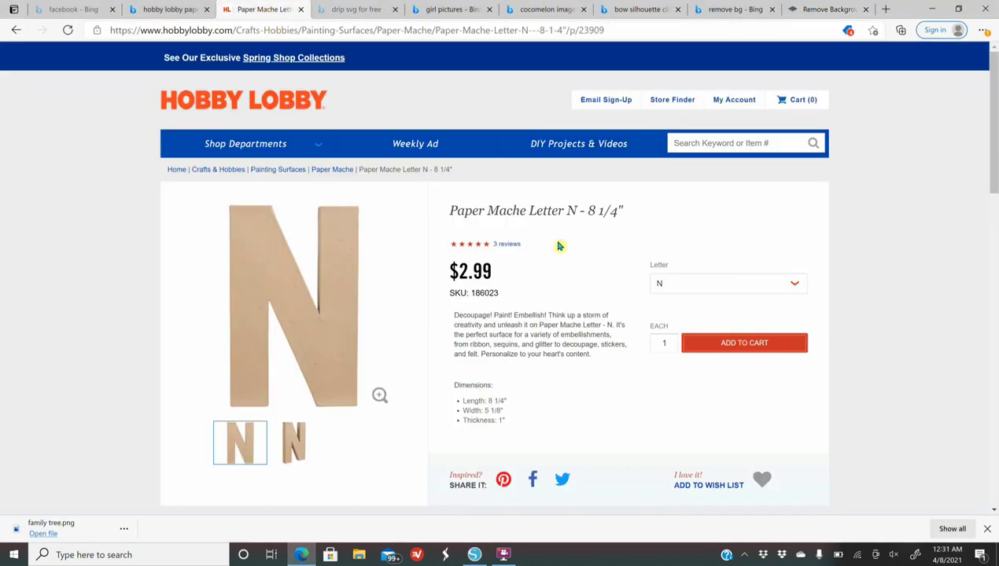
scroll(595, 299, down, 1)
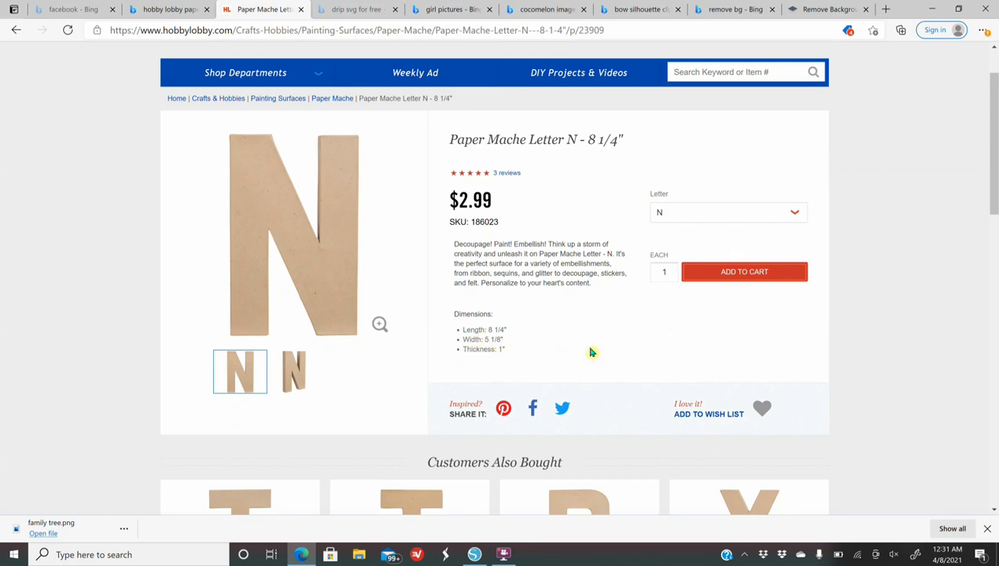
Switch to Silhouette Studio and set the letter N's height to 8.250 in
click(476, 556)
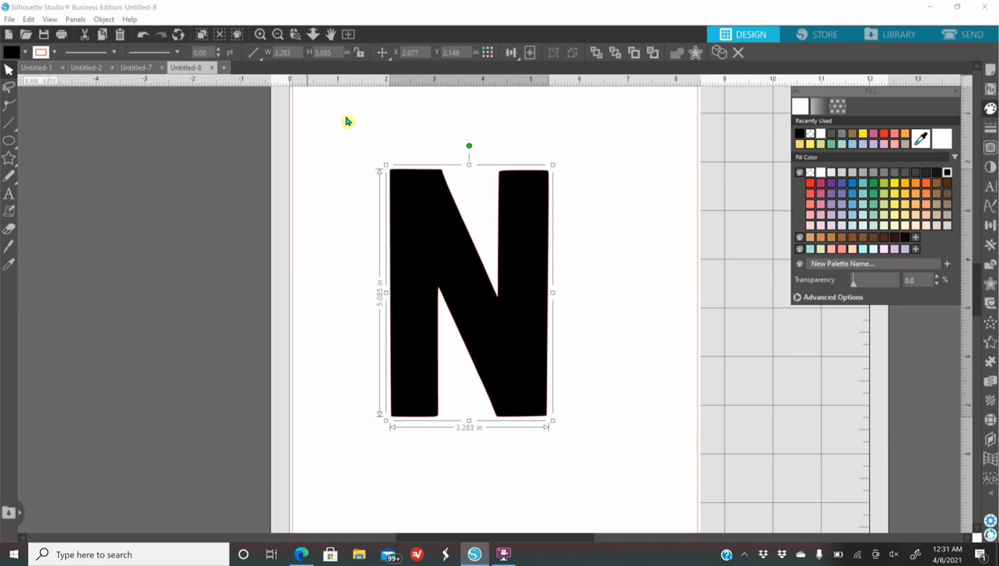
click(296, 48)
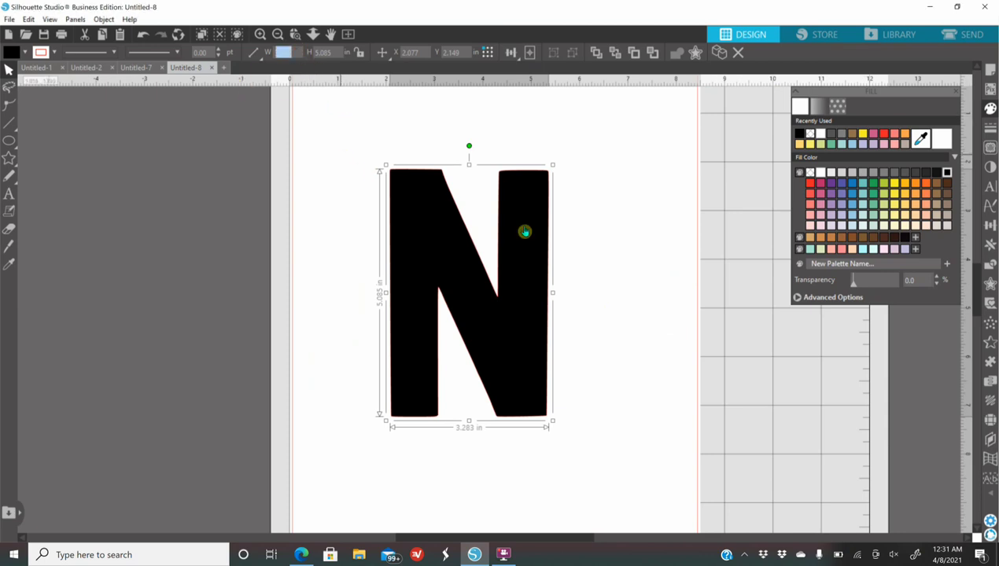
click(340, 50)
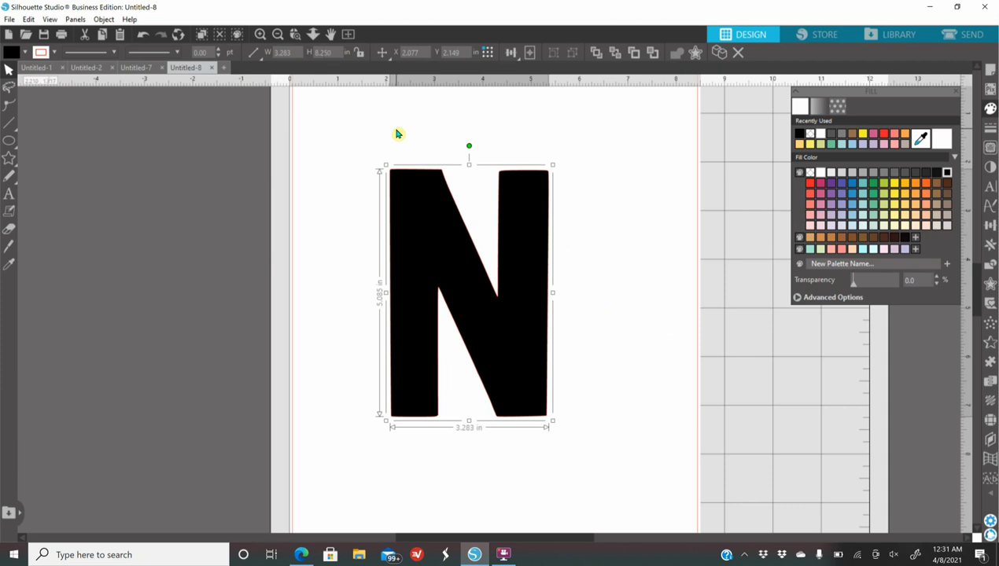
text(8.250)
key(Tab)
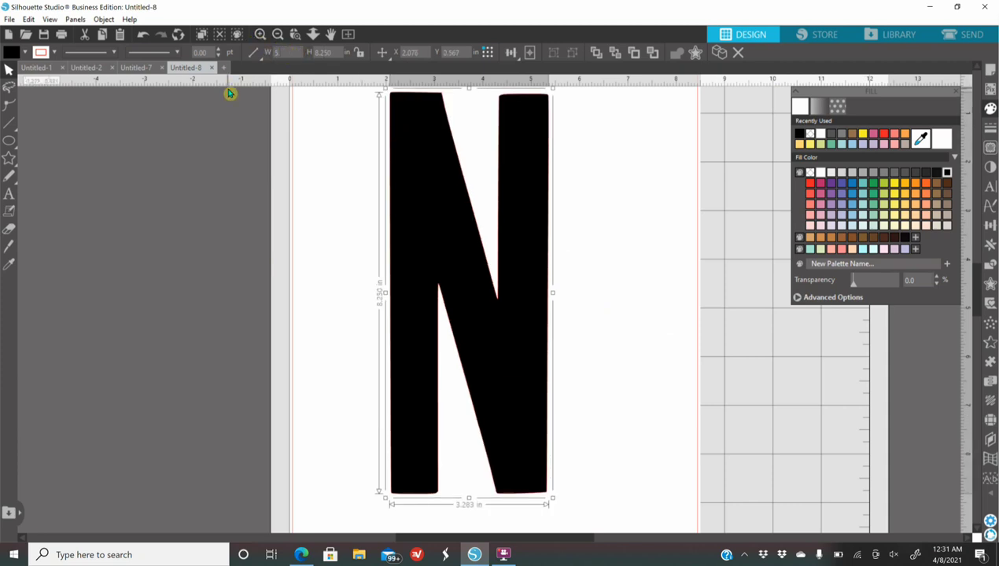
Switch to the Edge browser and search for "1/8 as a decimal" in a new tab
click(302, 555)
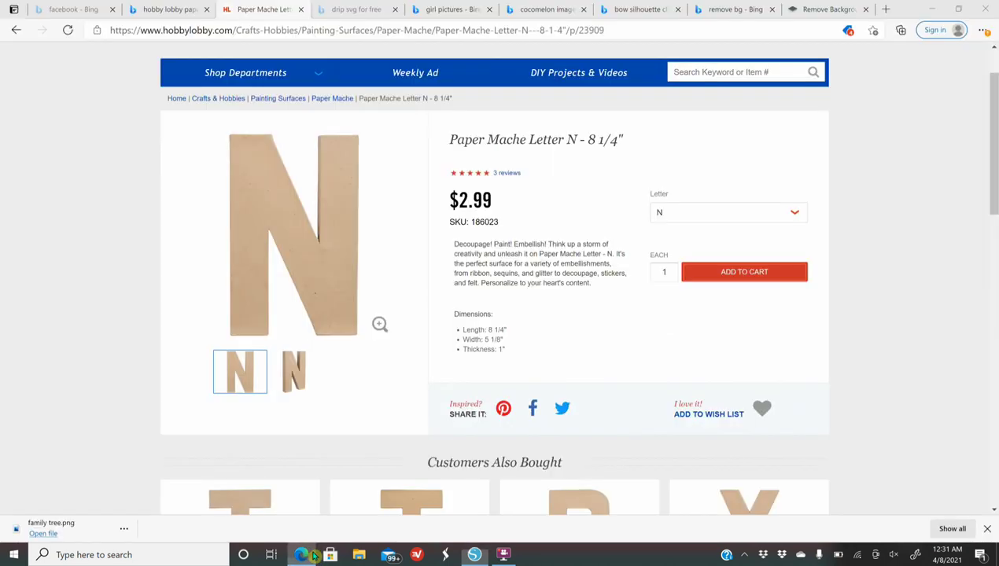
click(886, 9)
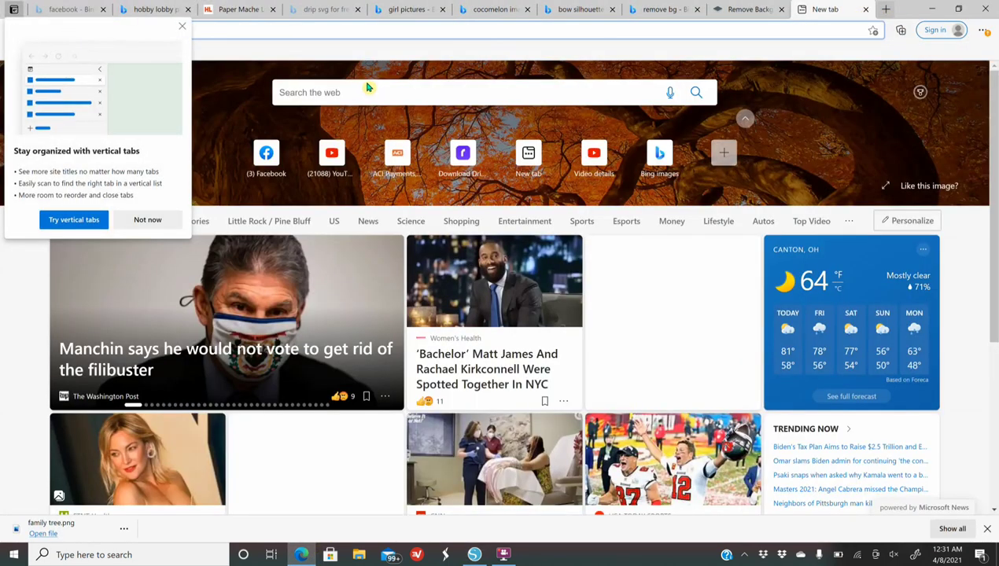
click(346, 95)
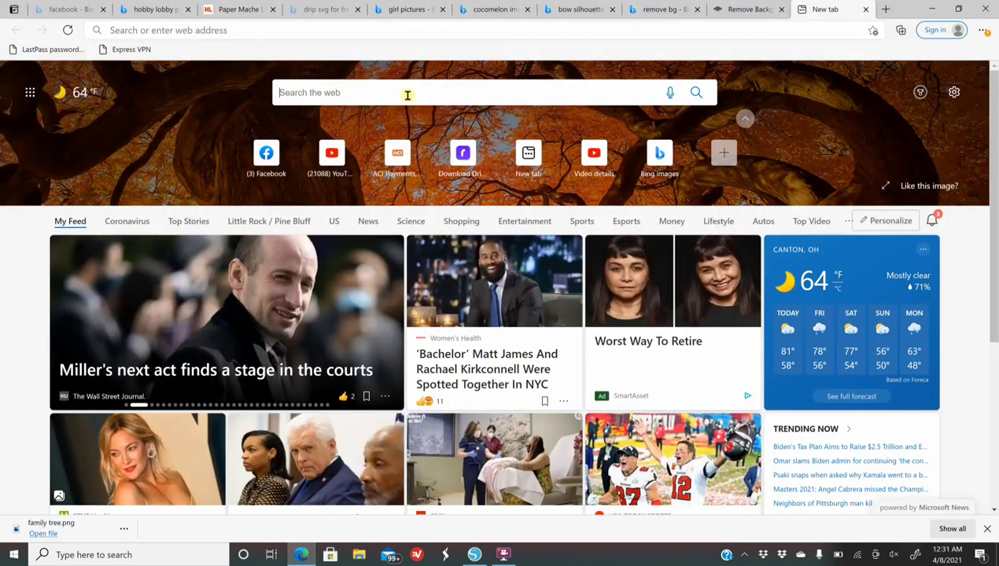
text(1/8)
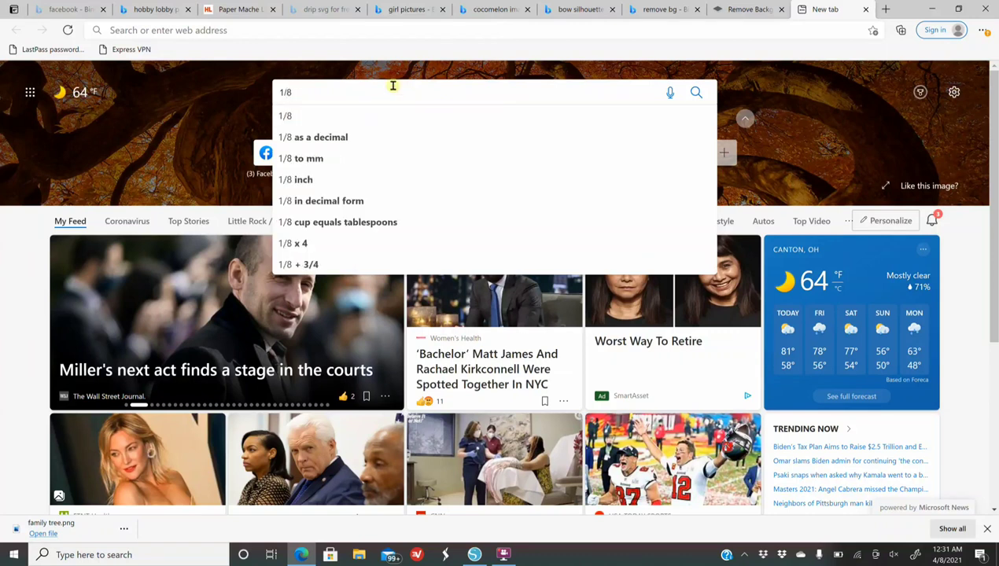
click(347, 140)
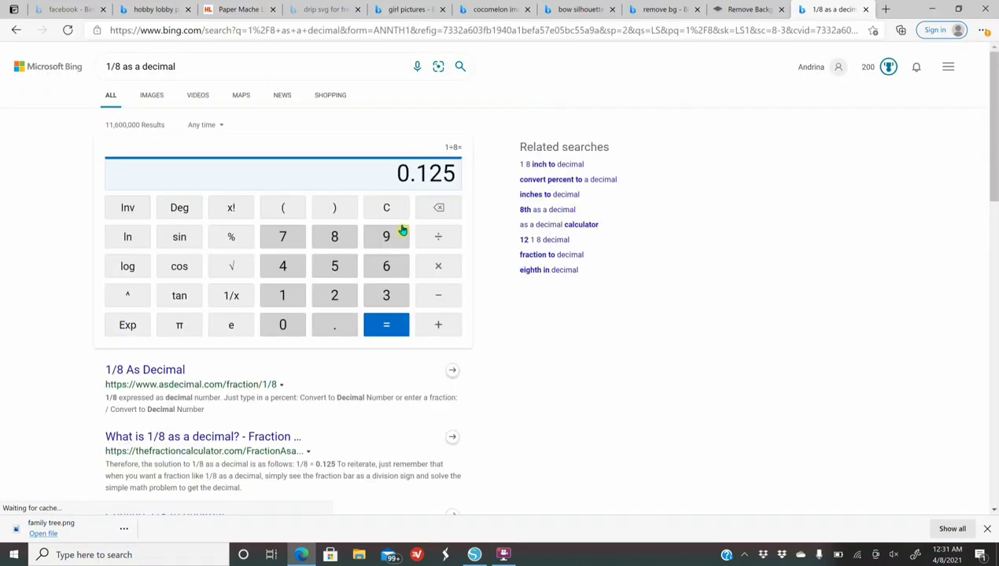
Switch back to Silhouette Studio and set the letter N's width to 5.012 in
click(476, 556)
click(284, 51)
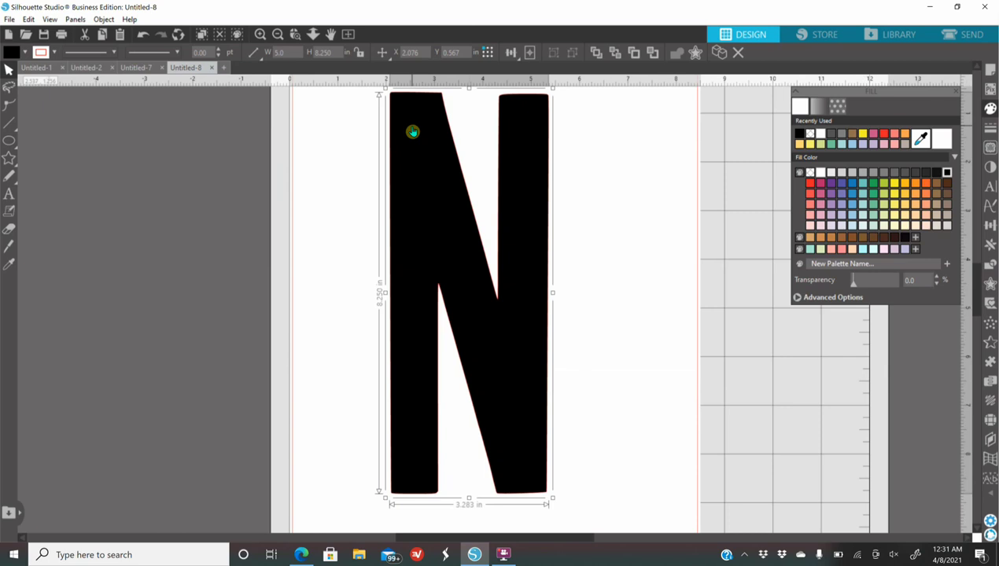
key(Return)
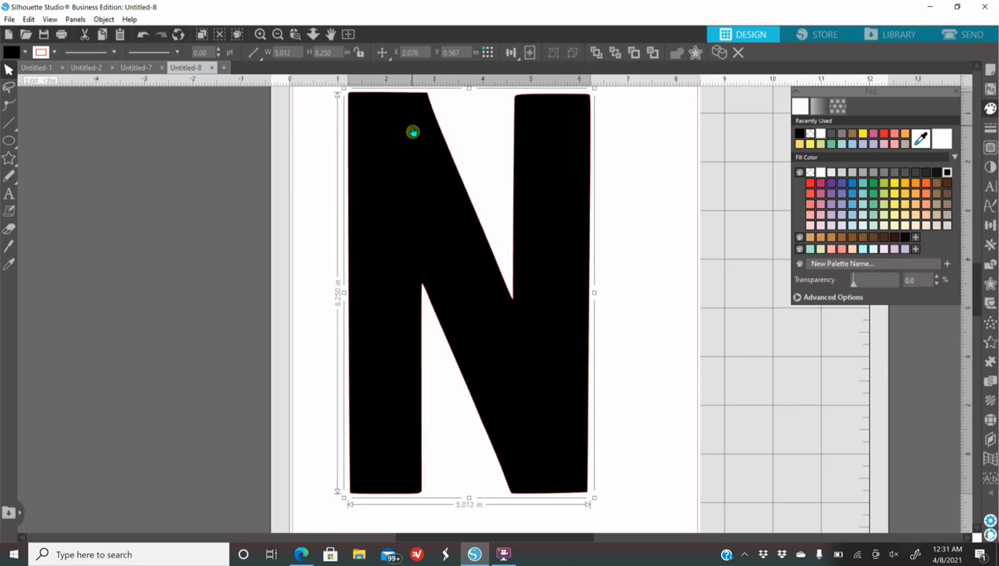
Move the resized letter N on the page to about X 1.68 in, Y 0.86 in
click(277, 34)
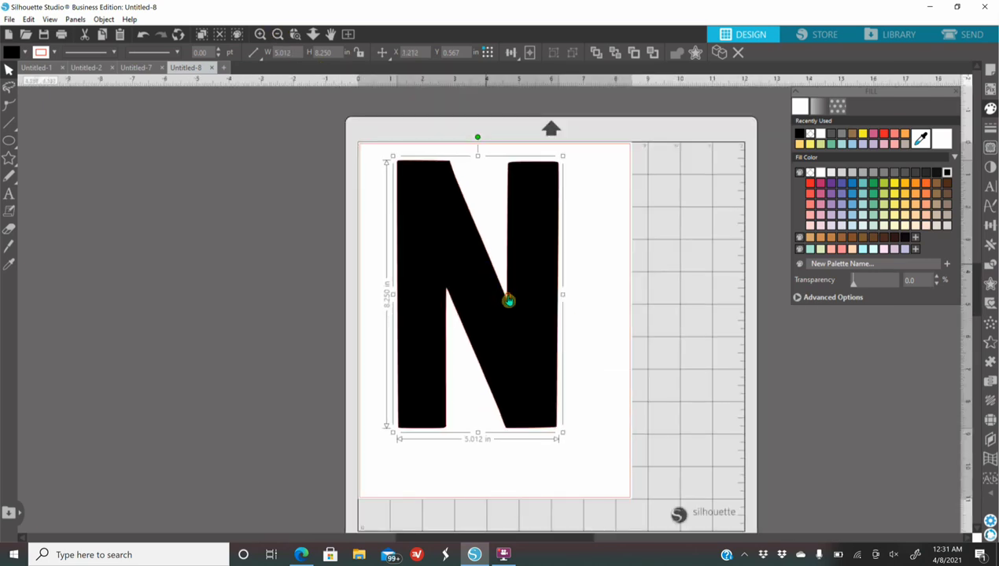
drag(510, 299, 542, 334)
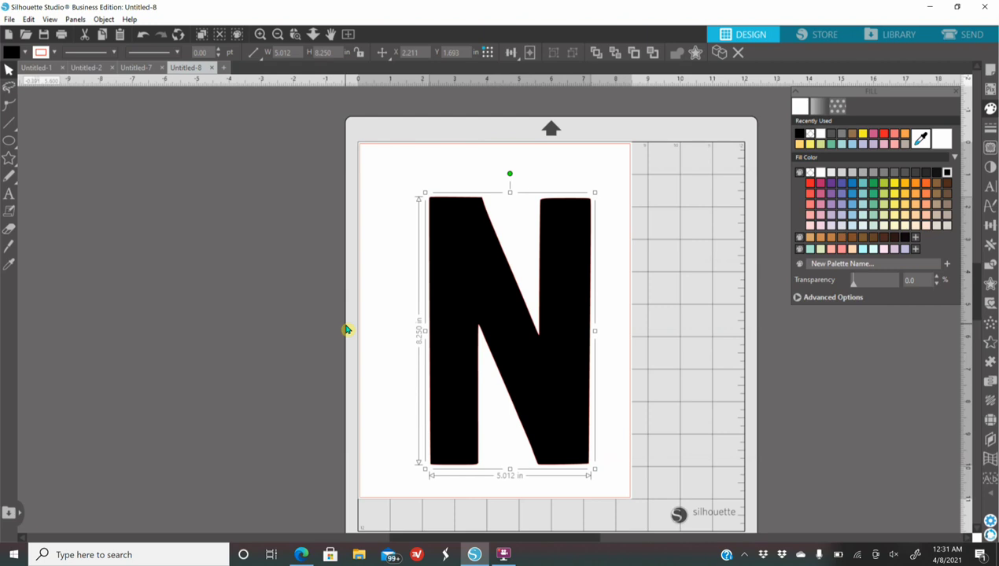
drag(491, 334, 474, 307)
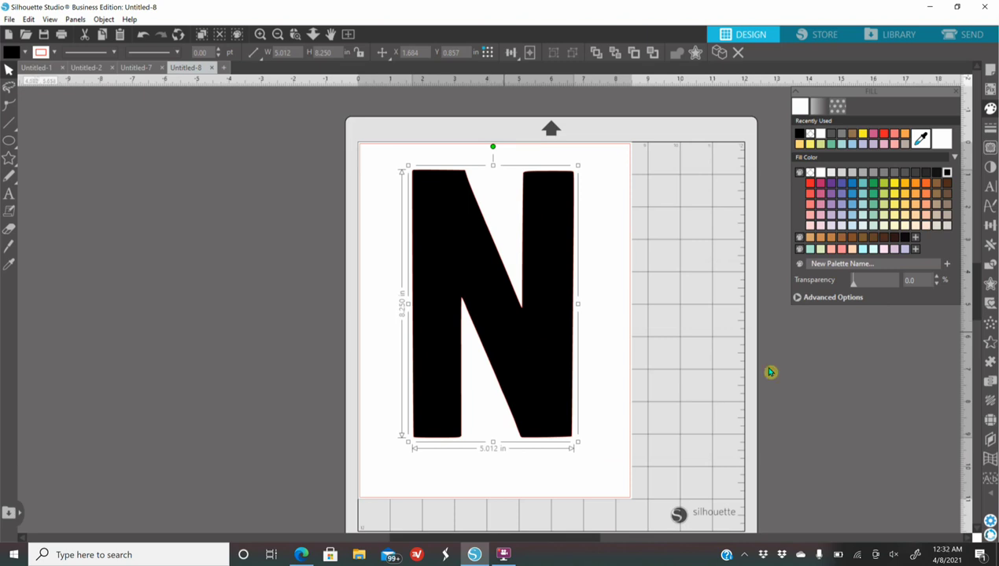
Fill the letter N with white and give it a 0.25 pt black outline
click(820, 134)
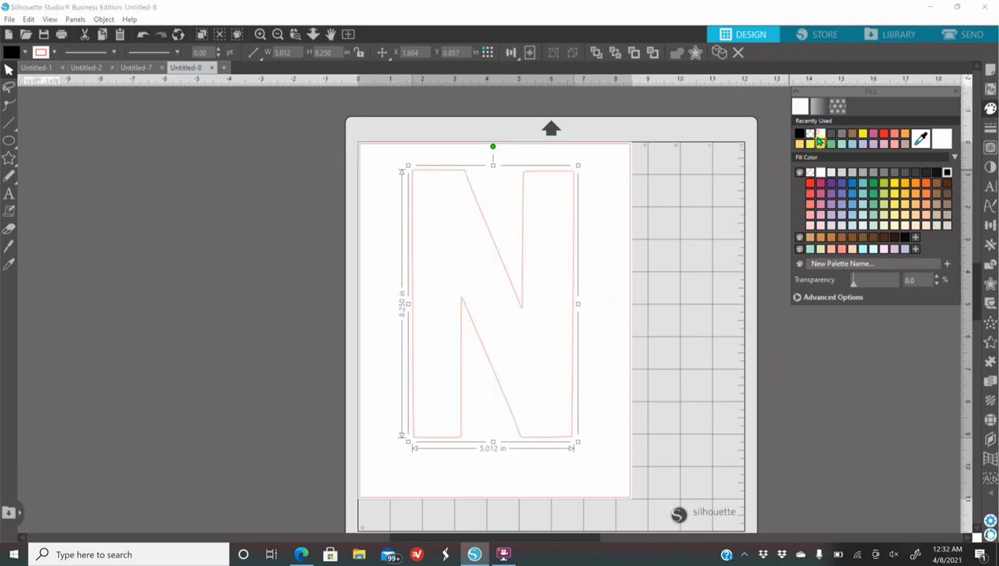
click(990, 128)
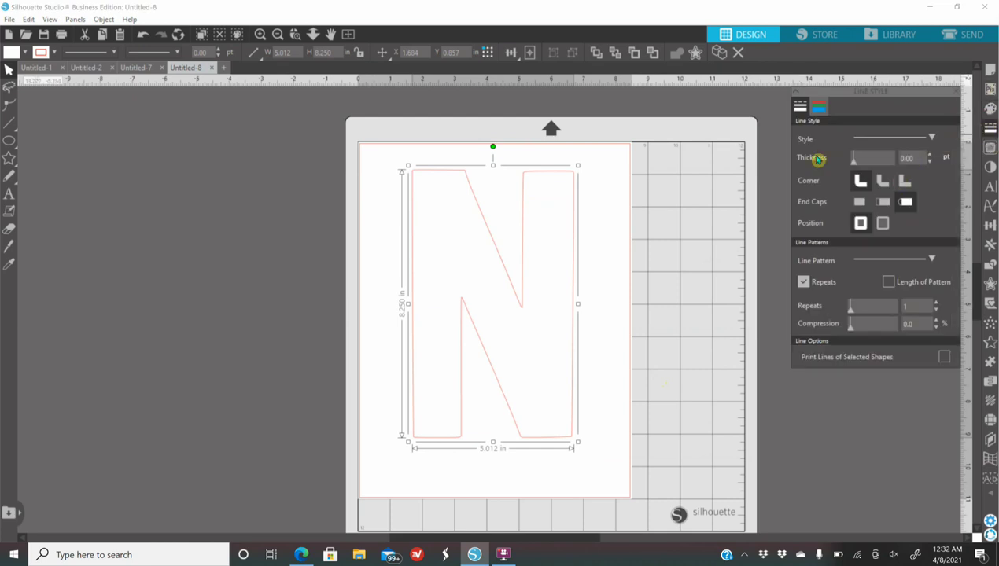
click(930, 155)
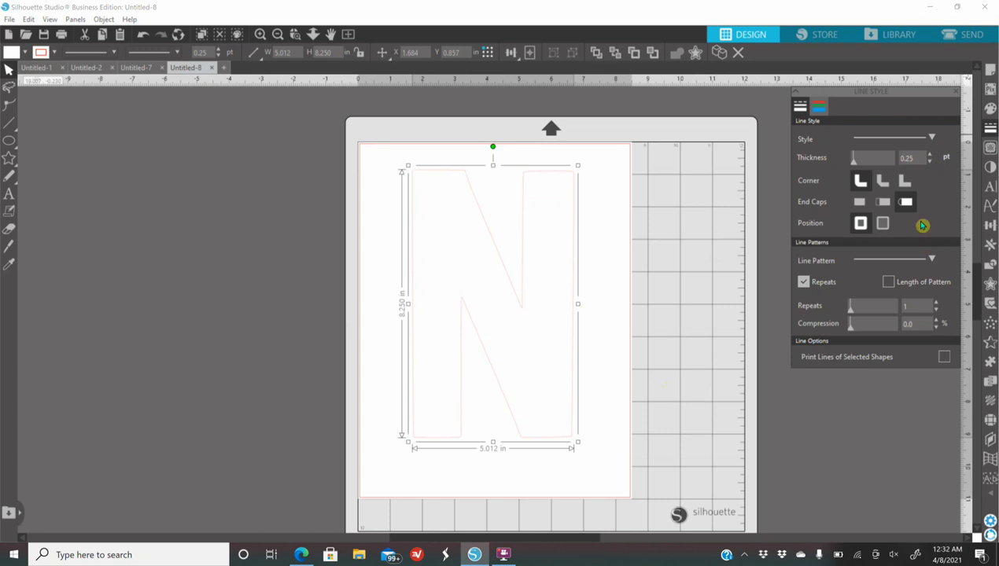
click(818, 110)
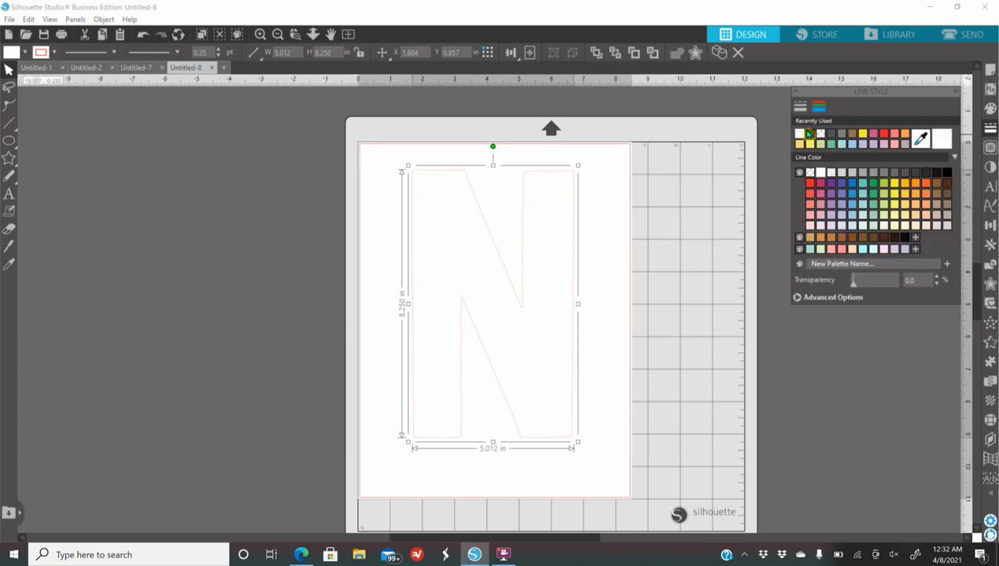
click(808, 133)
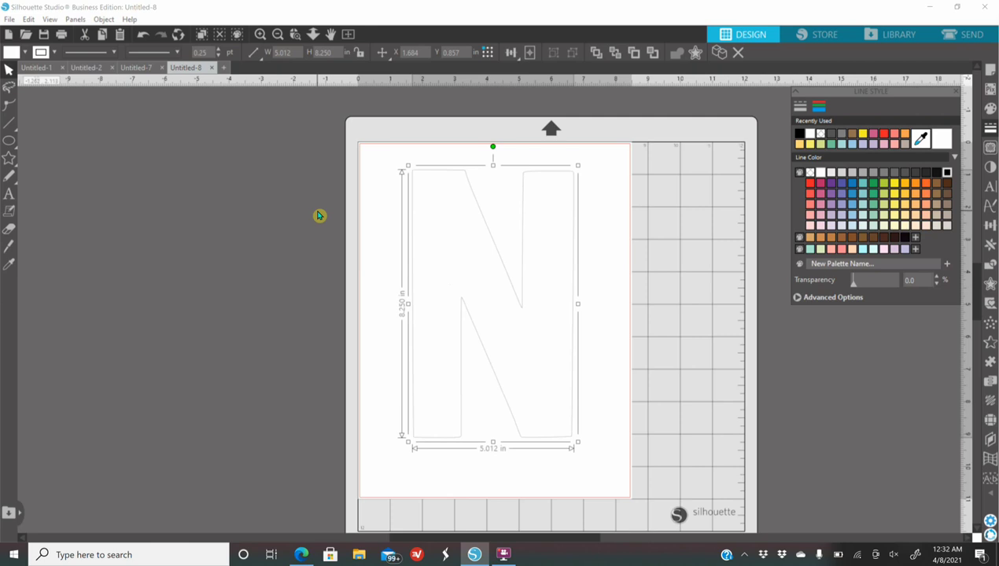
Set the WF-7720 printer's paper type to Premium Presentation Paper Matte, and close the print dialogs without printing
click(66, 36)
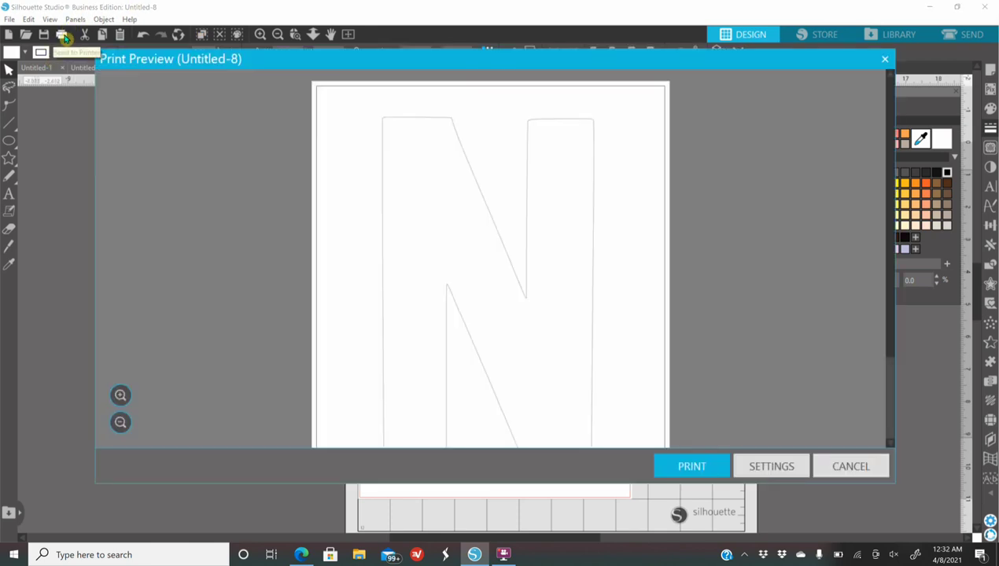
click(693, 468)
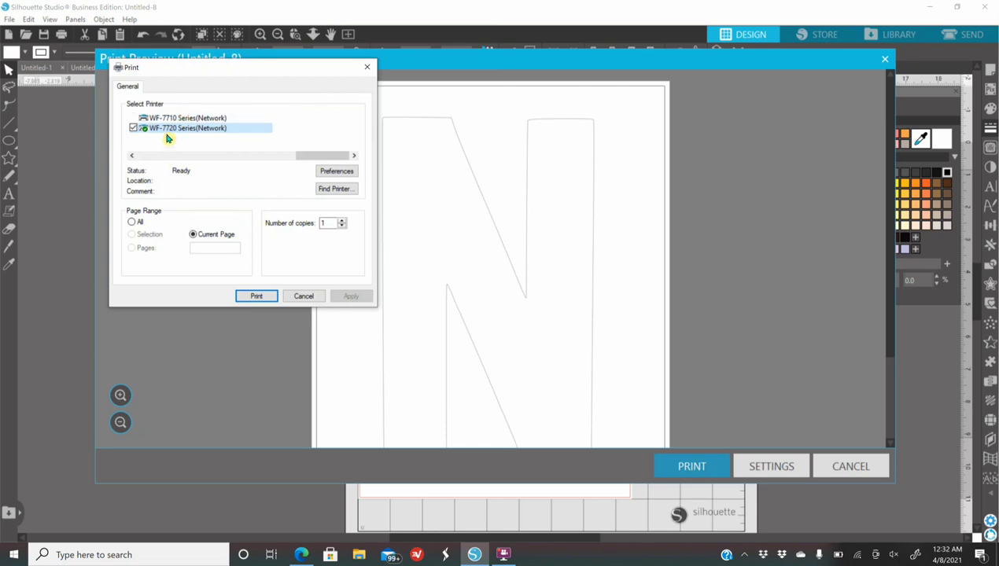
click(330, 172)
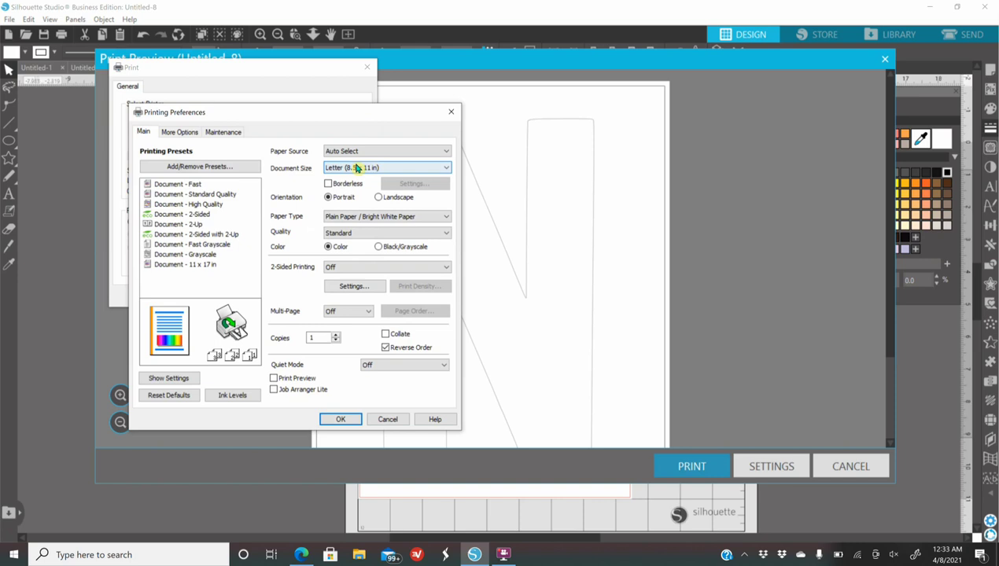
click(347, 220)
click(397, 316)
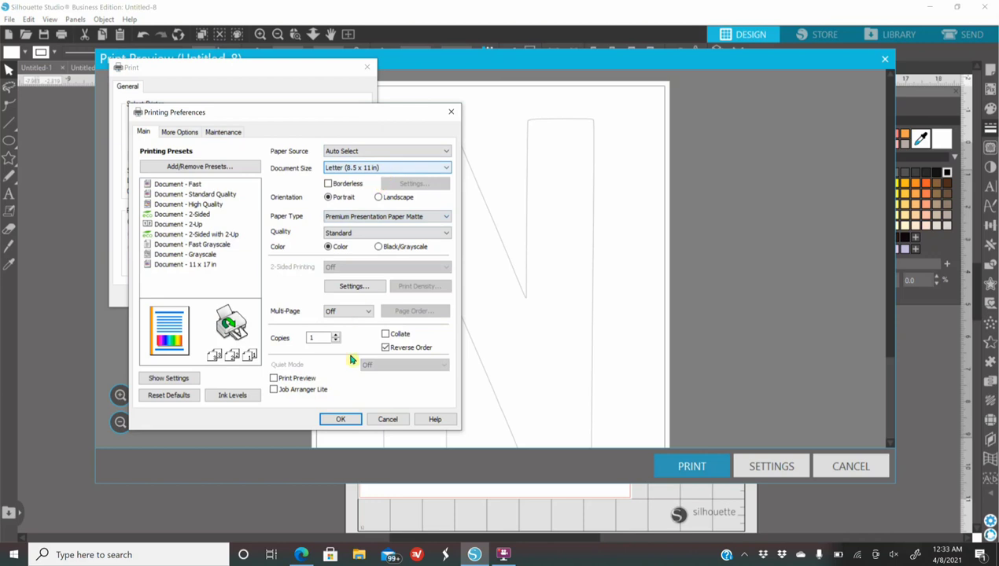
click(349, 419)
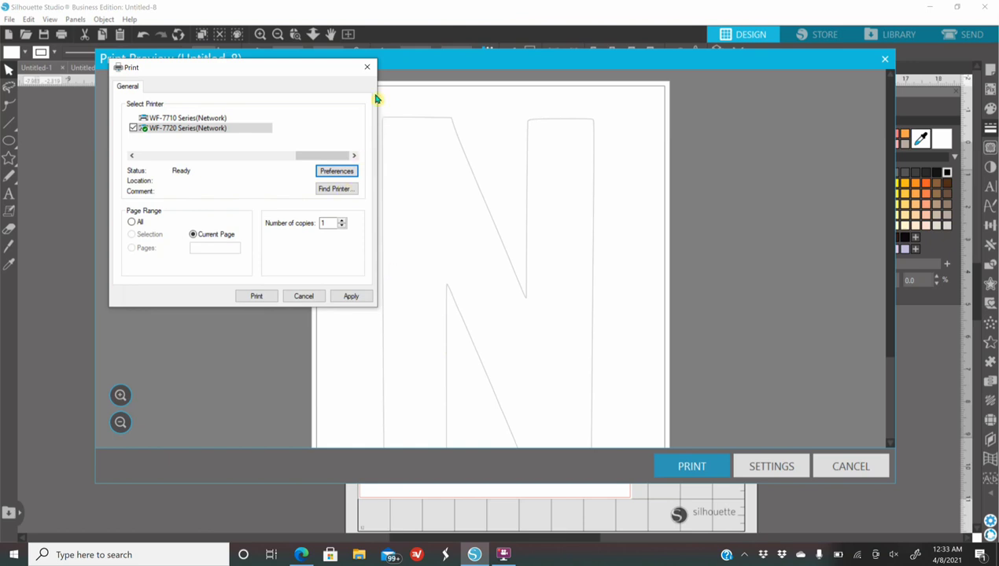
click(367, 67)
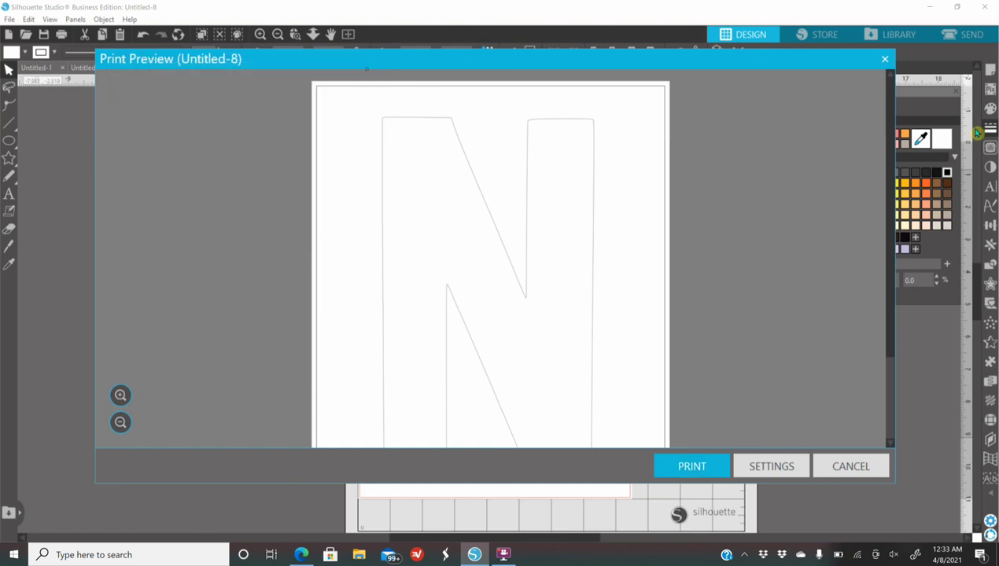
click(887, 61)
Move the letter N off the page and delete it from the design
drag(504, 399, 174, 381)
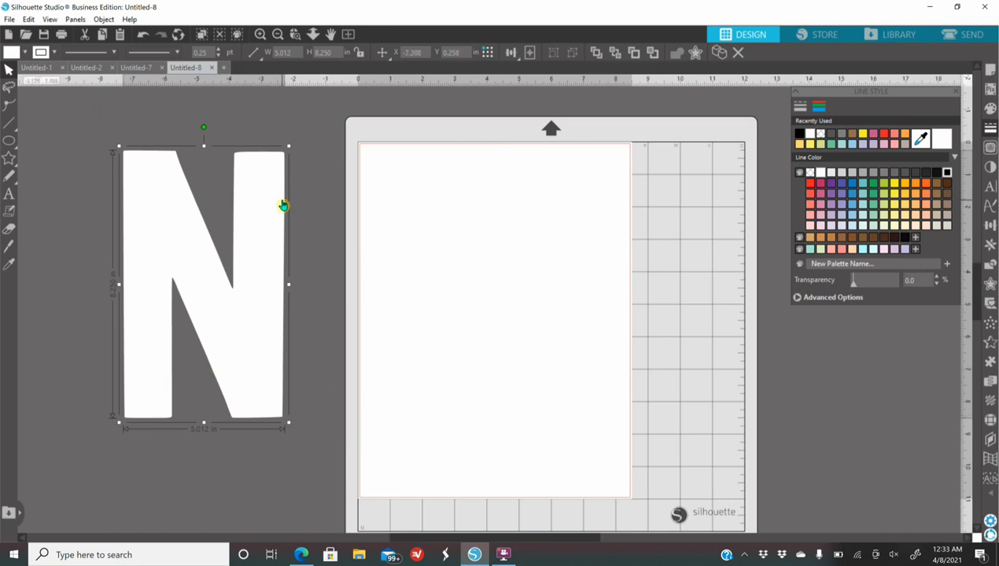
key(Delete)
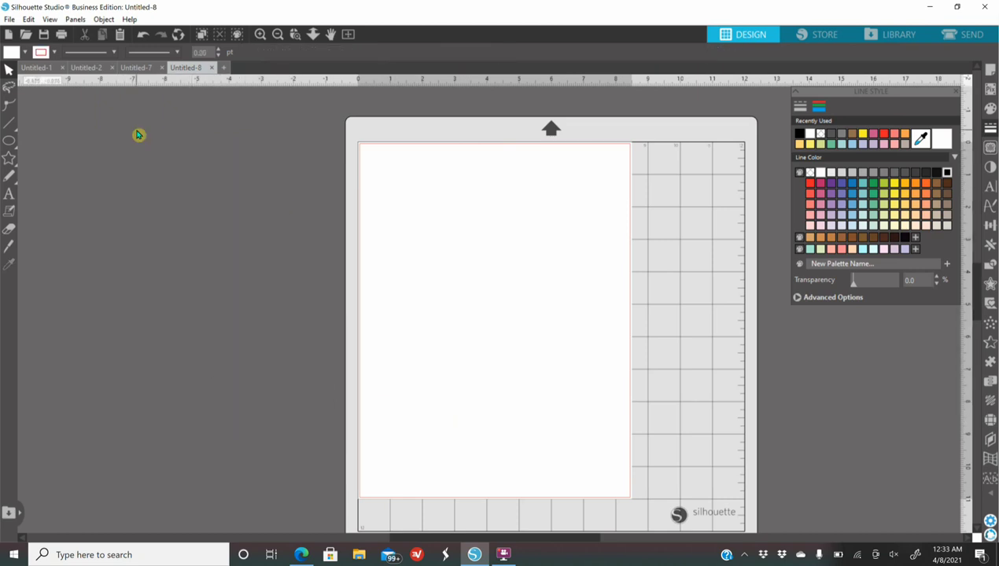
Merge the "E png" image from the pictures folder into the design and place it near the middle of the page
click(8, 20)
click(33, 97)
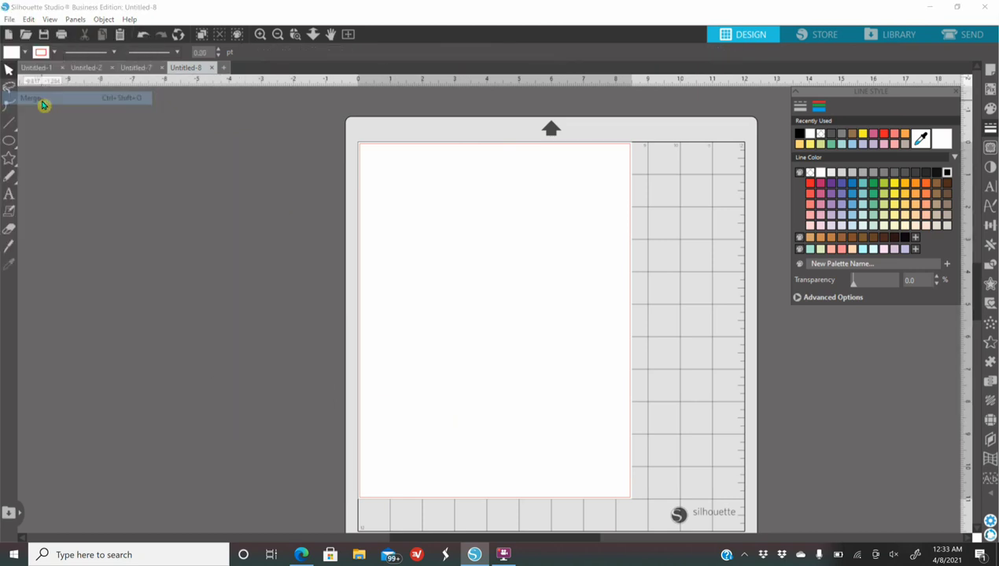
scroll(314, 213, down, 10)
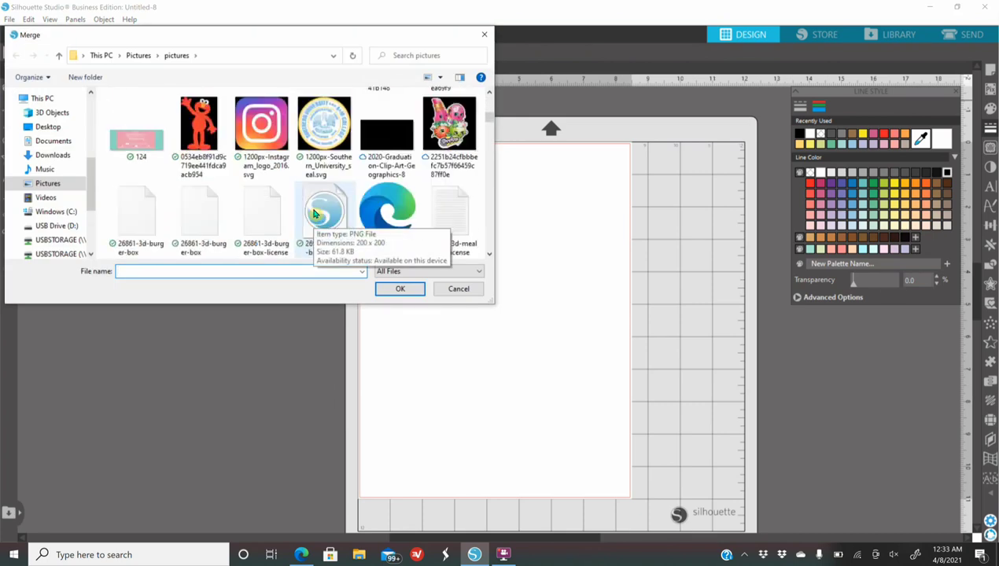
scroll(315, 212, down, 8)
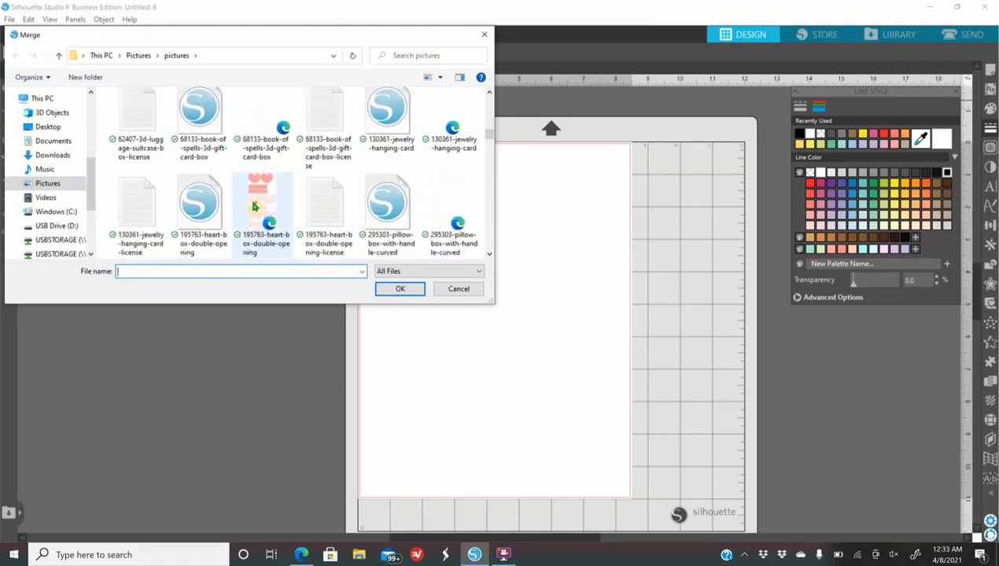
scroll(254, 207, down, 4)
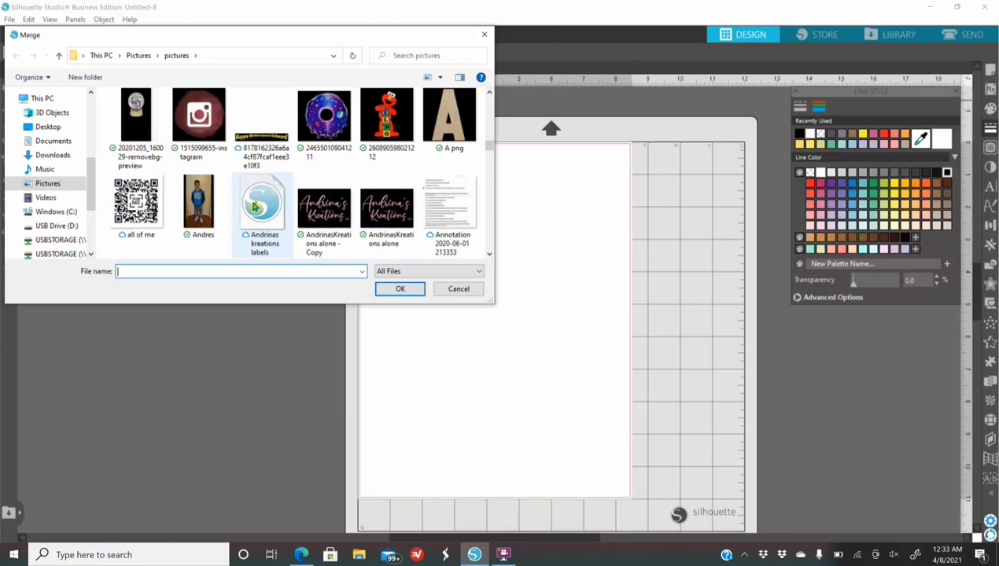
scroll(254, 206, down, 4)
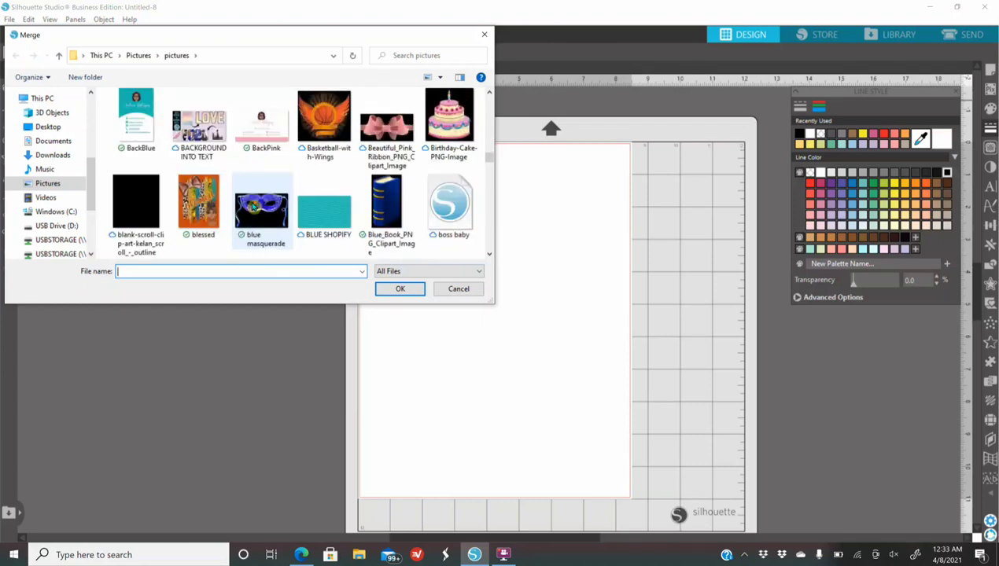
scroll(253, 207, down, 2)
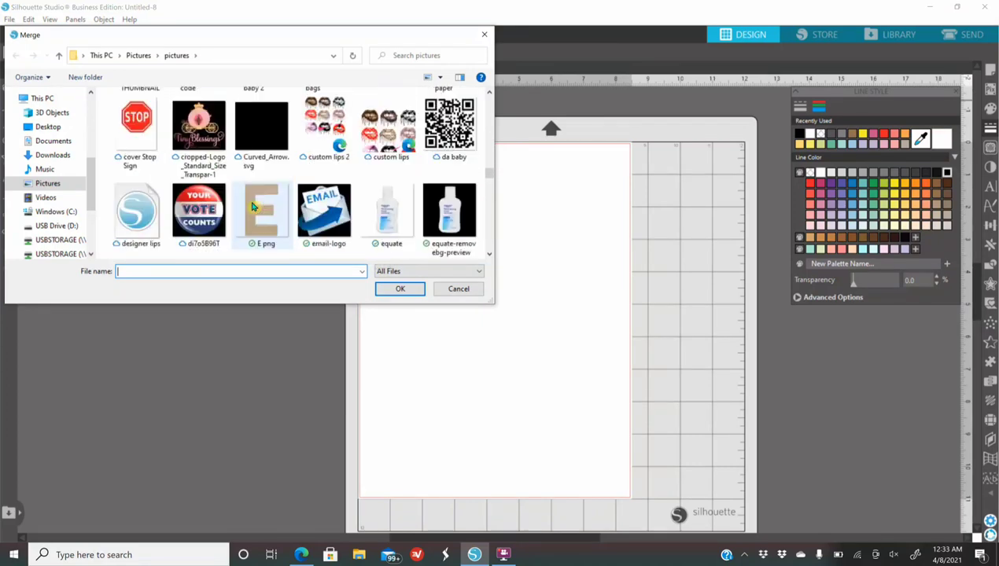
click(268, 221)
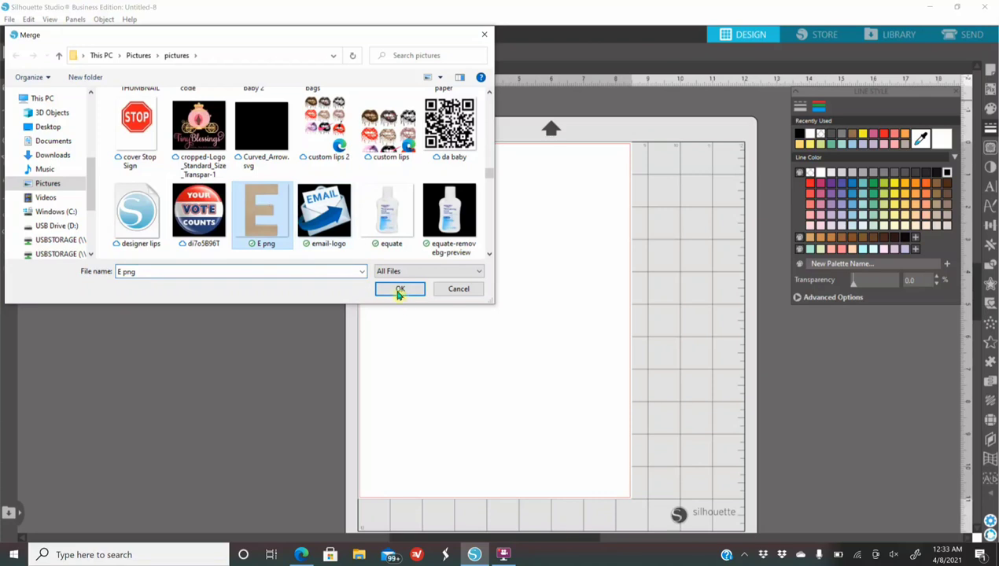
click(398, 290)
drag(401, 250, 479, 312)
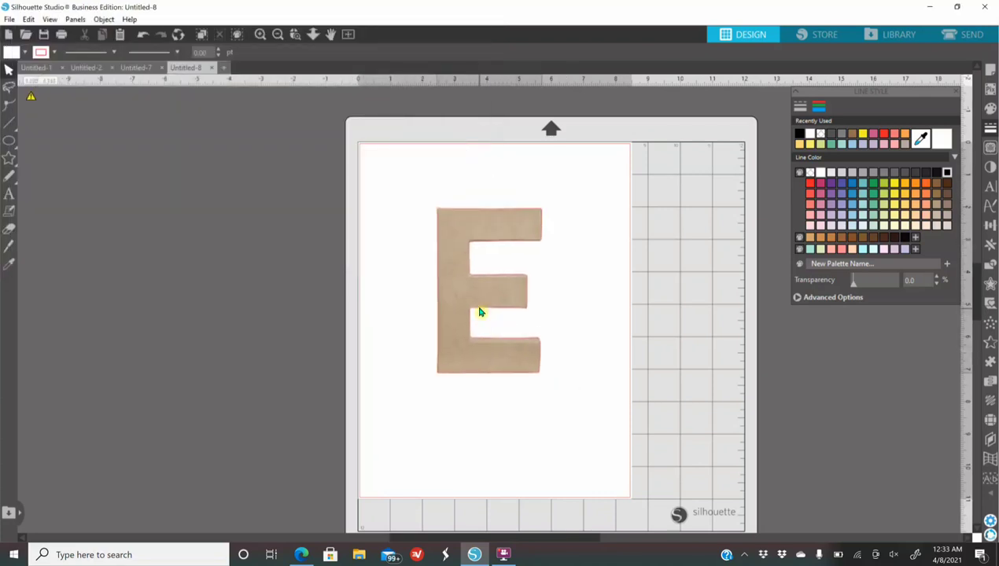
Inspect the edges and inner corners of the letter E up close
click(260, 34)
click(260, 35)
click(259, 34)
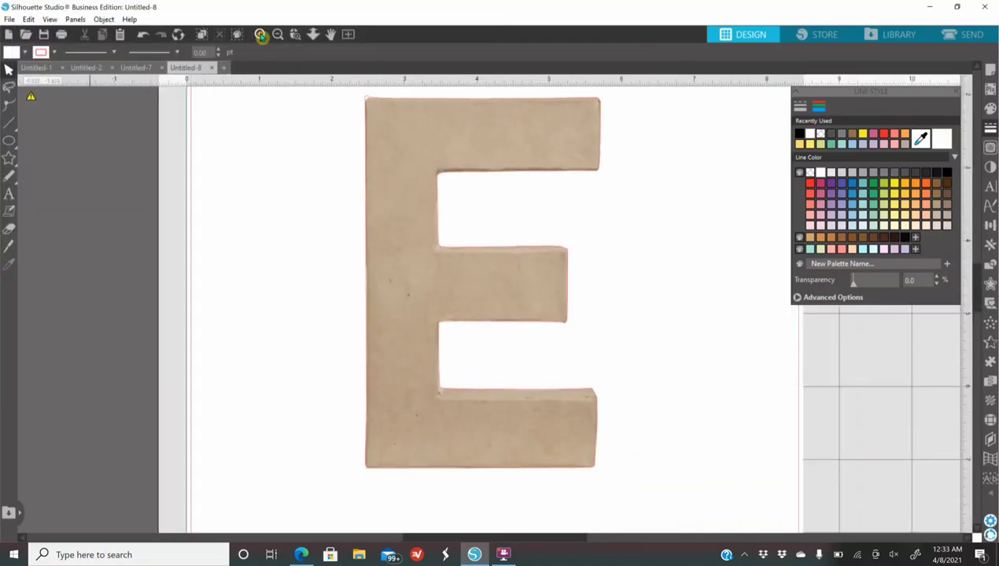
click(259, 35)
scroll(383, 271, up, 5)
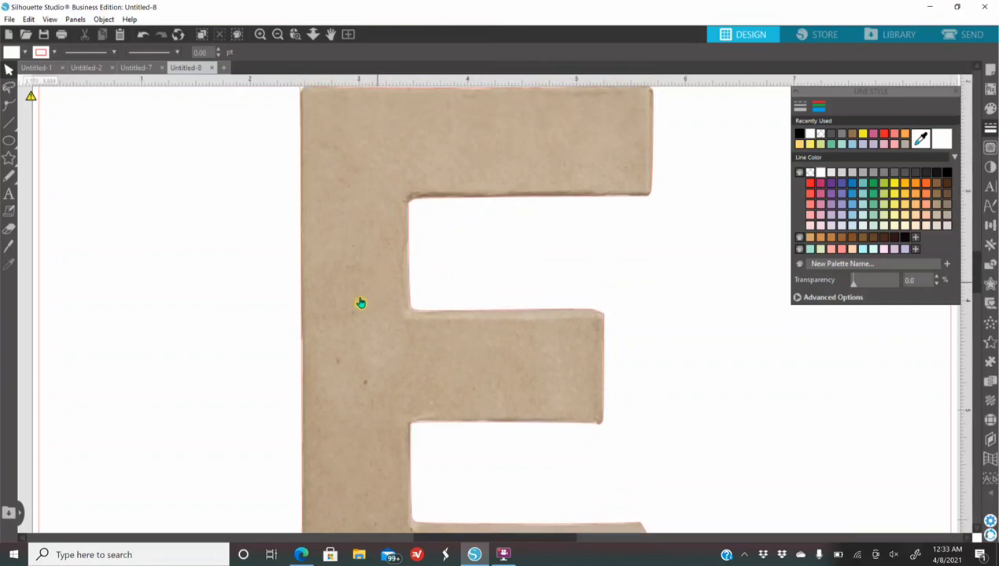
scroll(361, 285, up, 2)
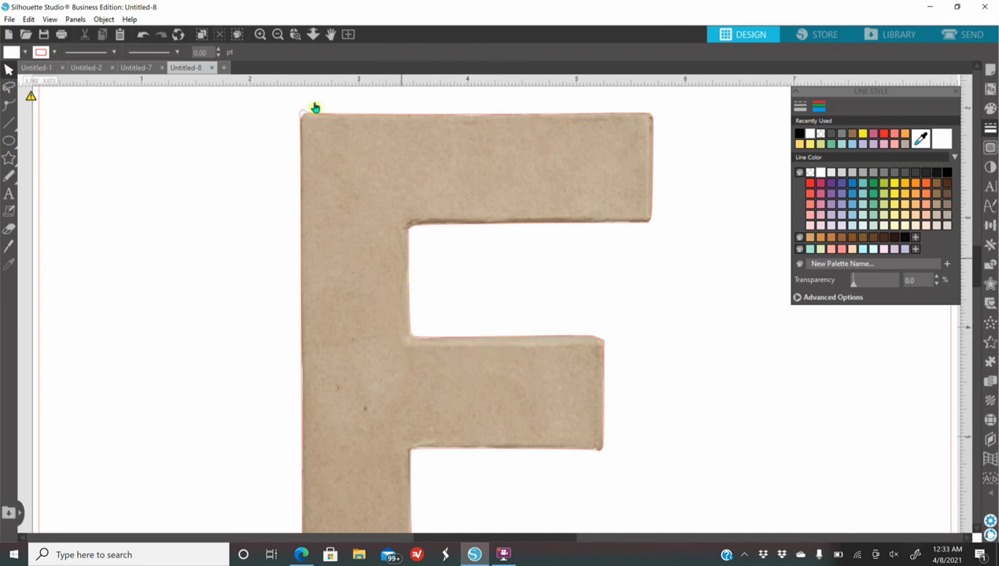
click(277, 38)
scroll(508, 276, down, 2)
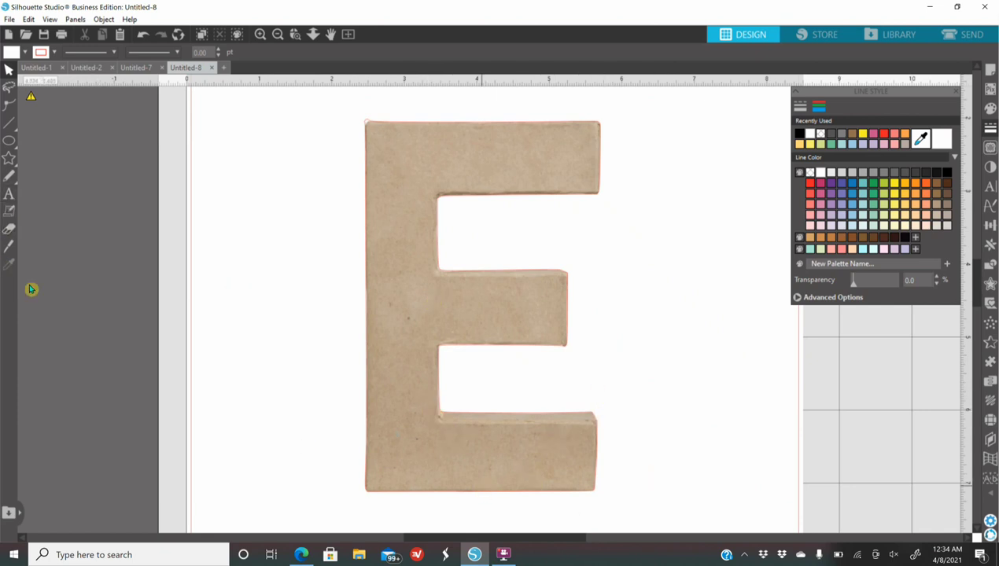
Draw a rectangle about 2.16 × 0.34 in over the beveled upper edge of the E's bottom arm
mouse_move(6, 150)
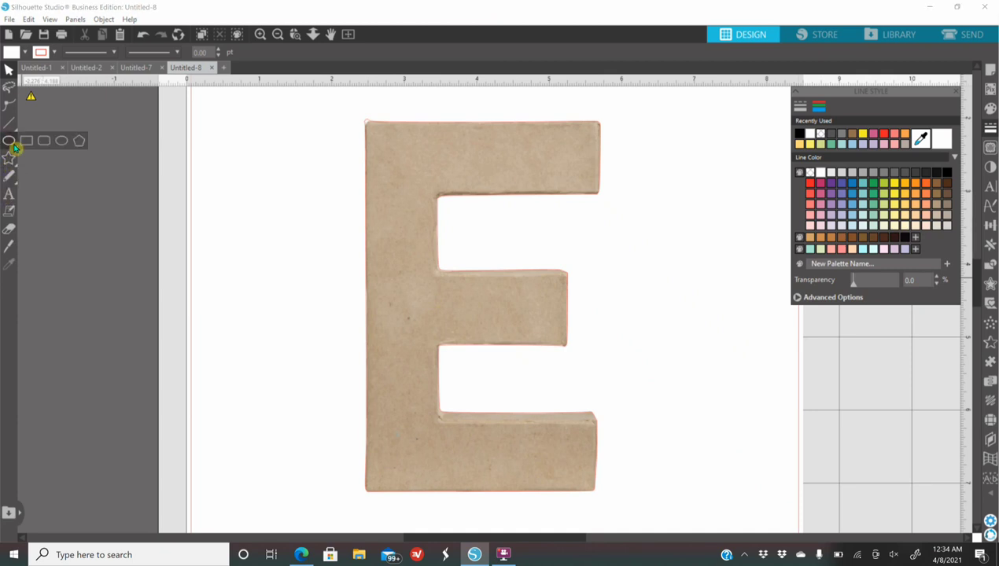
click(26, 140)
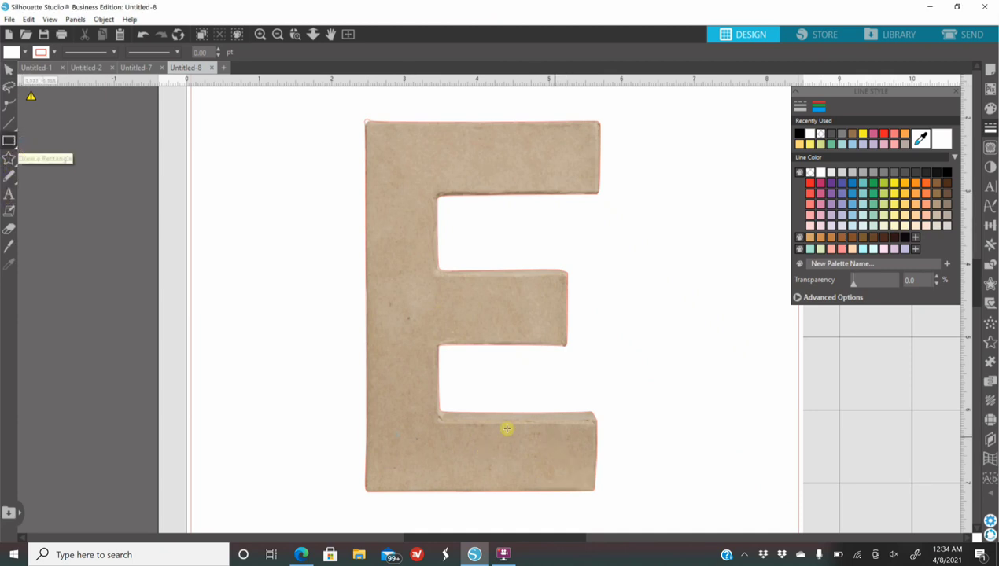
drag(440, 400, 600, 428)
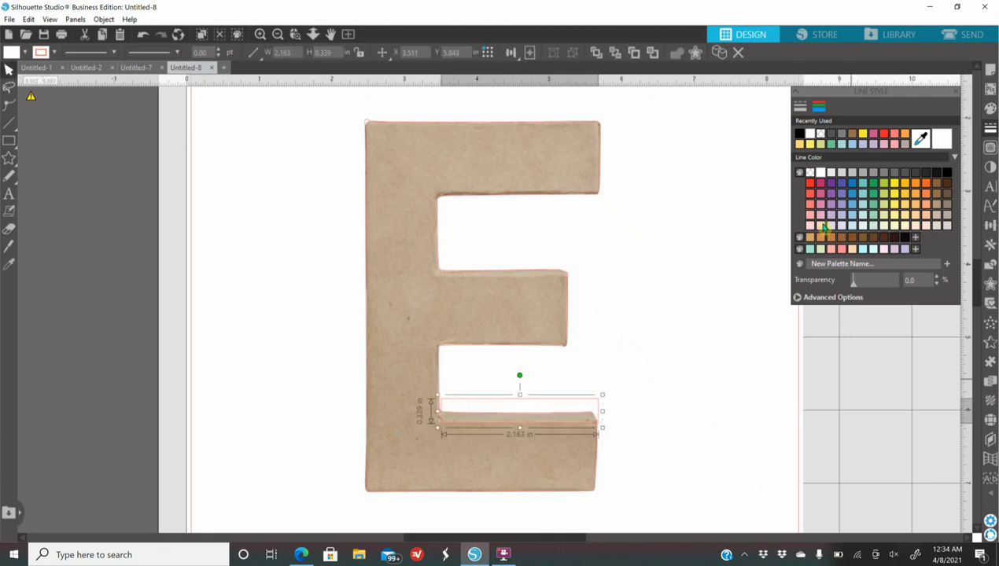
Give the rectangle a white fill and a transparent outline, and nudge it slightly down
click(990, 108)
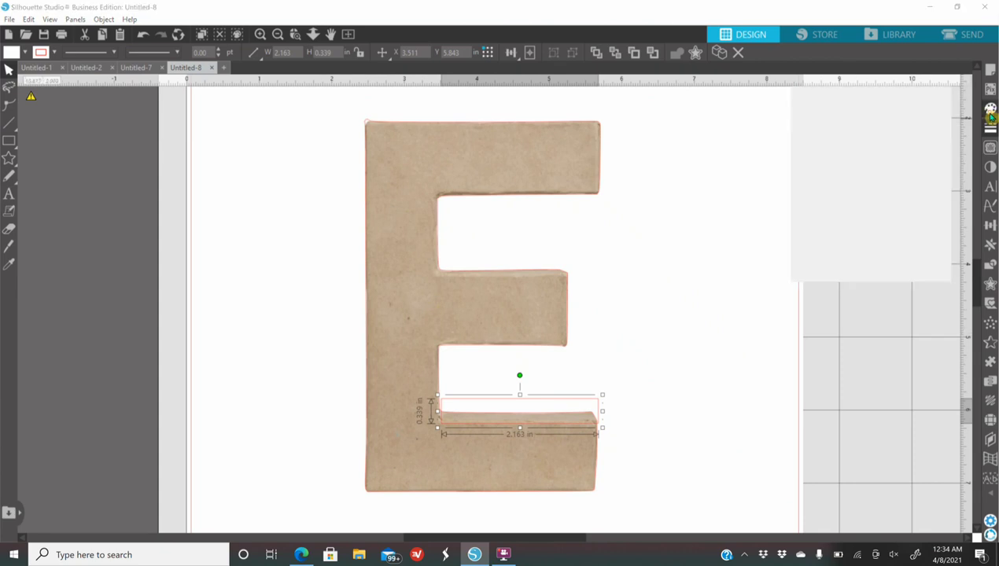
click(811, 137)
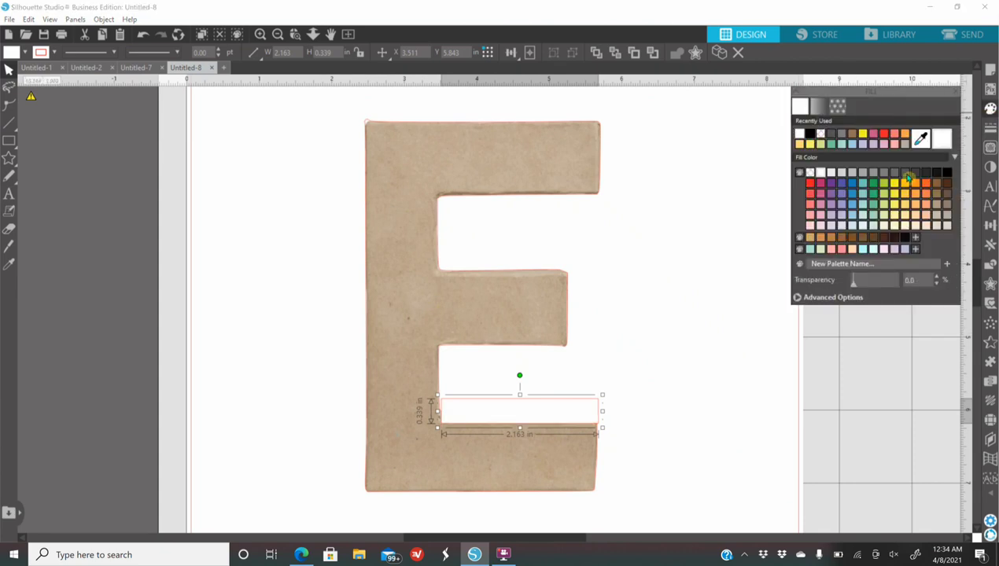
click(991, 124)
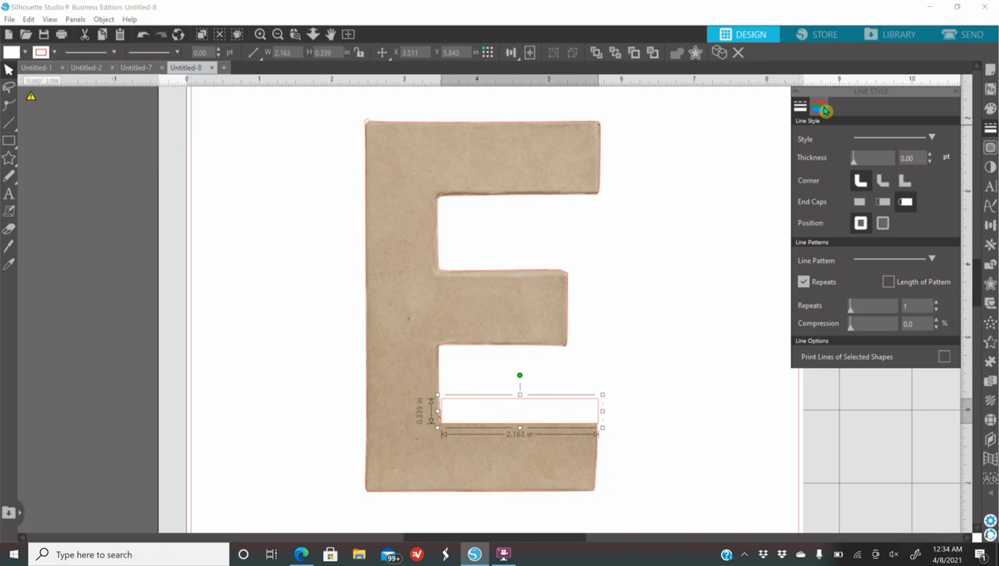
click(822, 108)
click(822, 135)
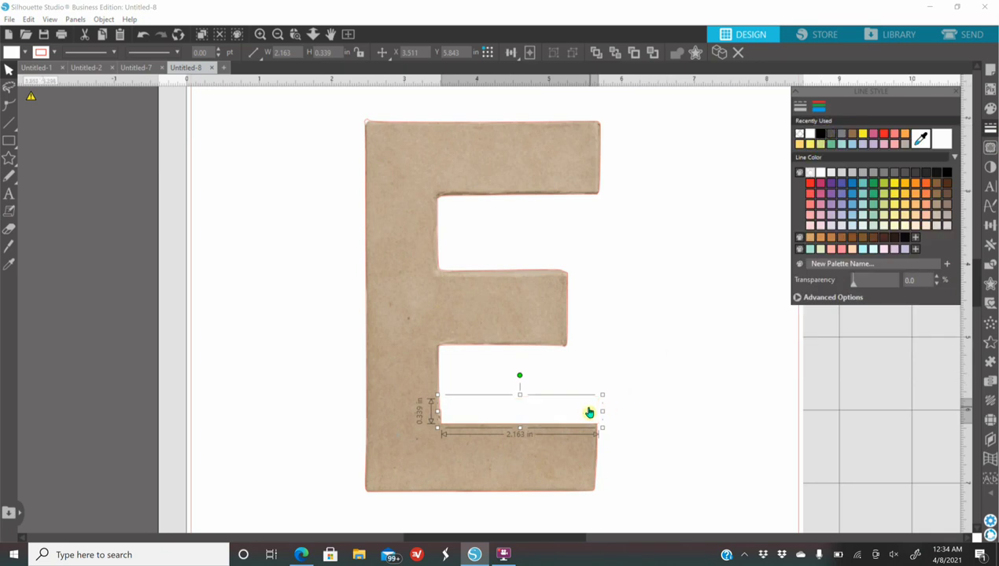
drag(588, 411, 587, 414)
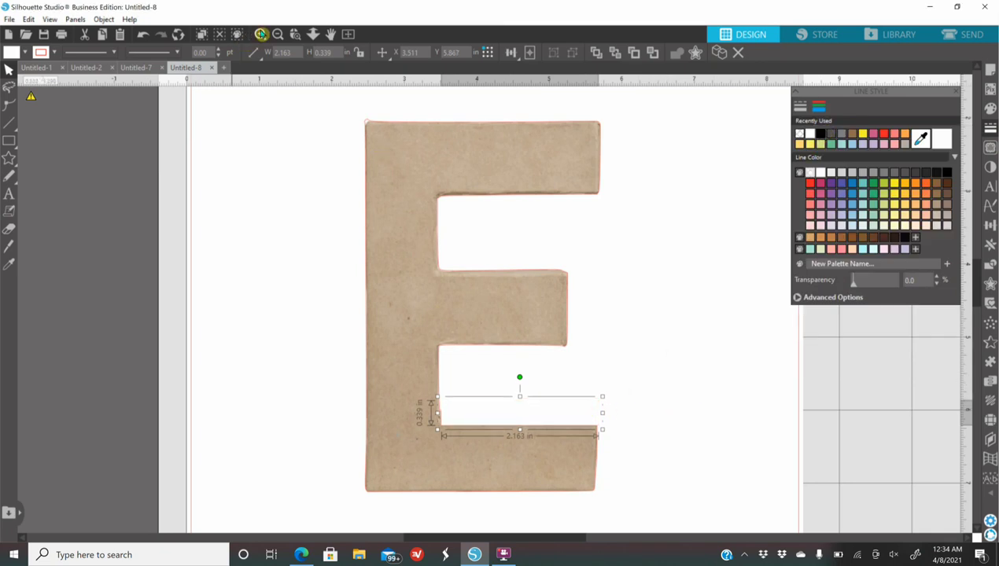
Change the rectangle's fill to black and widen it slightly so that it meets the E's vertical stem
click(260, 34)
scroll(595, 314, down, 3)
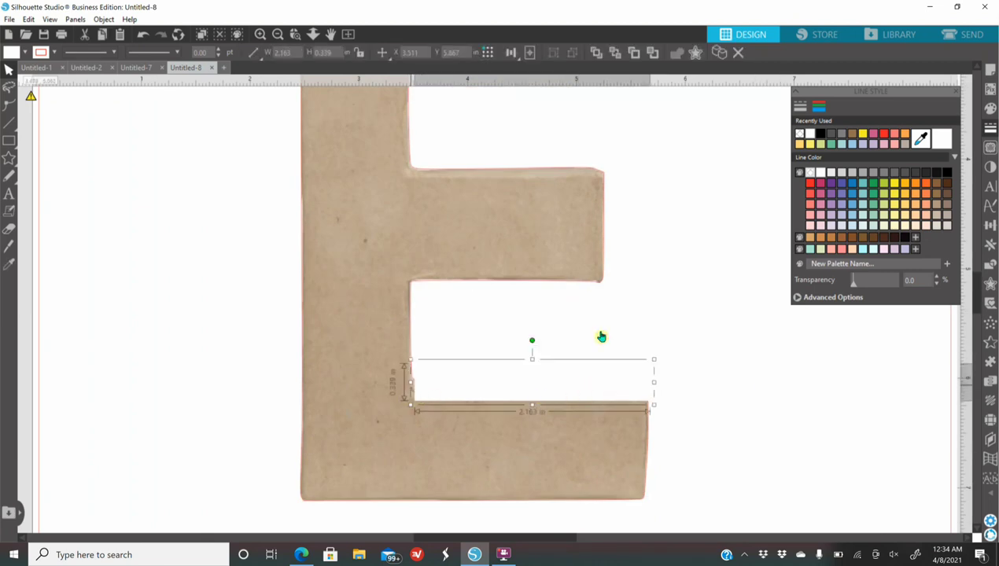
click(990, 108)
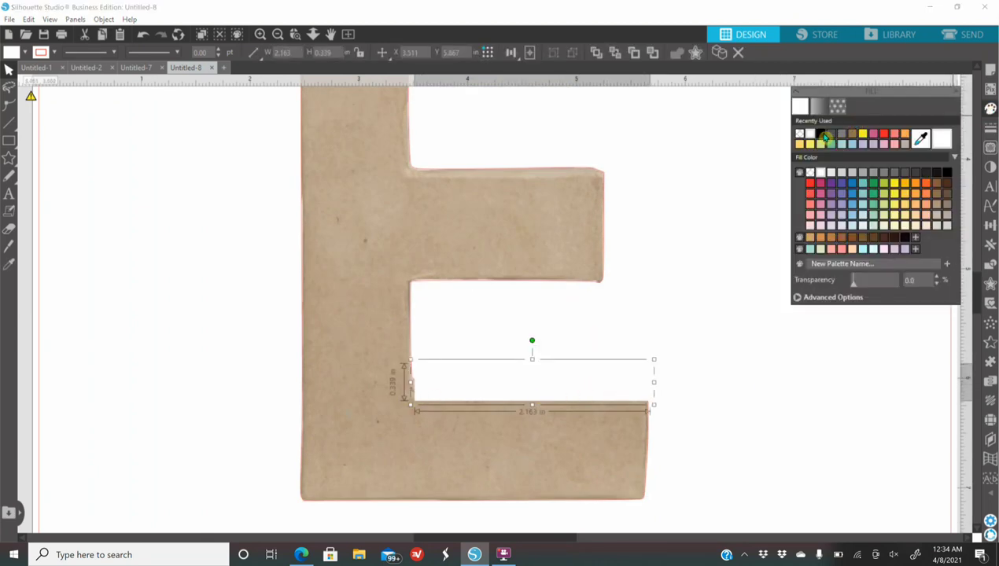
click(820, 134)
click(782, 325)
click(417, 384)
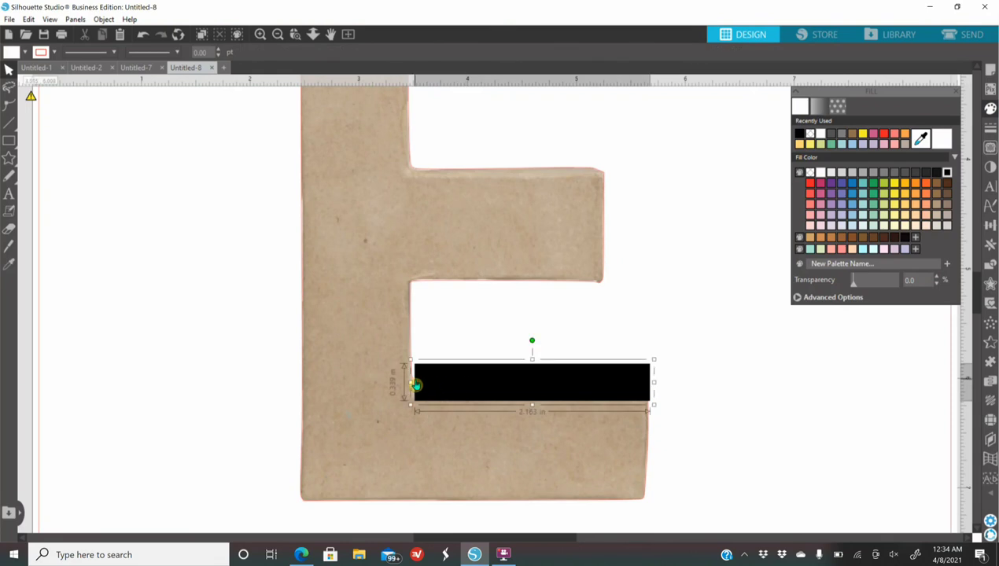
drag(411, 382, 407, 383)
click(755, 438)
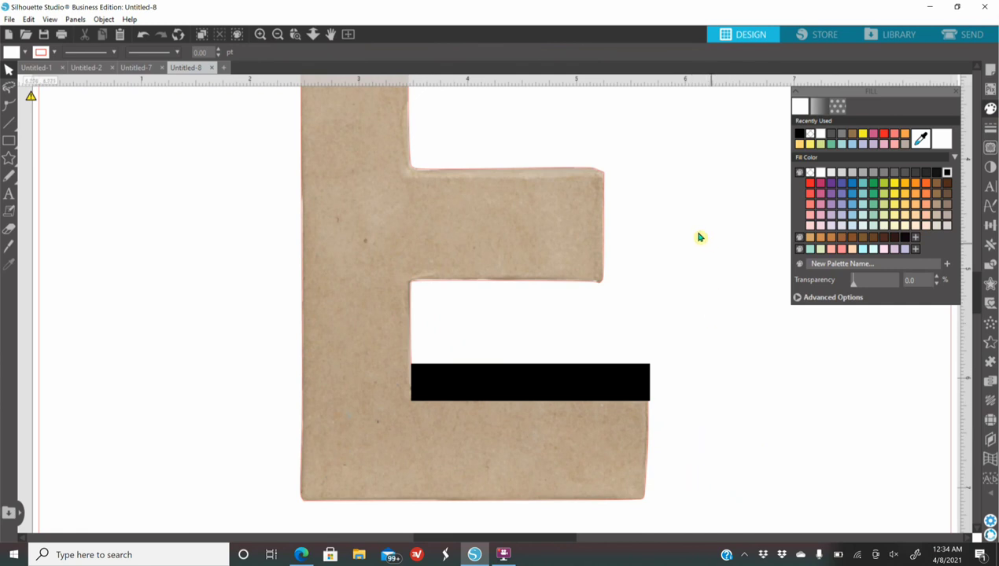
Select the letter E together with the black rectangle and cut the rectangle's area out of the bottom arm
click(521, 357)
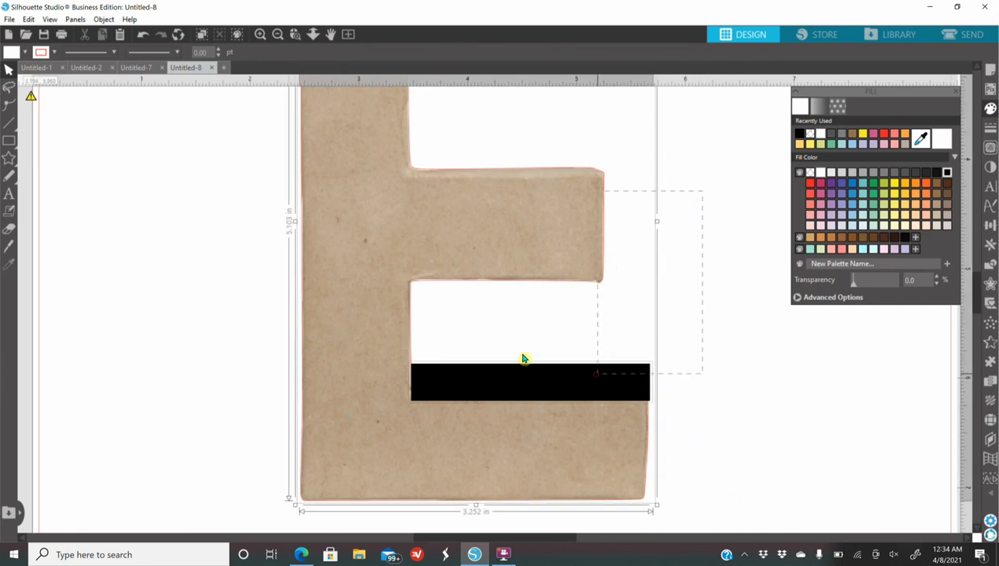
click(241, 291)
click(108, 170)
drag(136, 205, 266, 295)
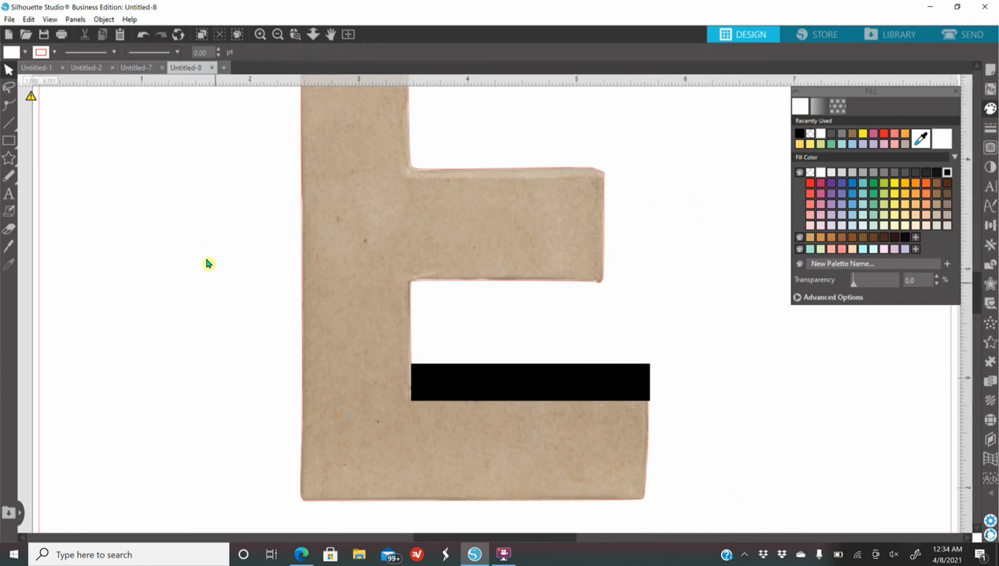
drag(332, 335, 747, 471)
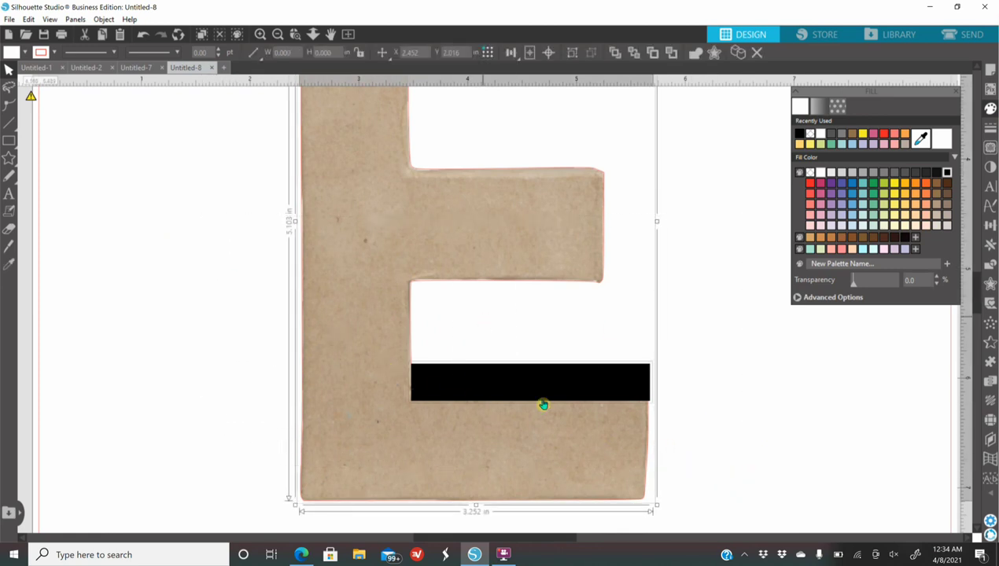
click(991, 268)
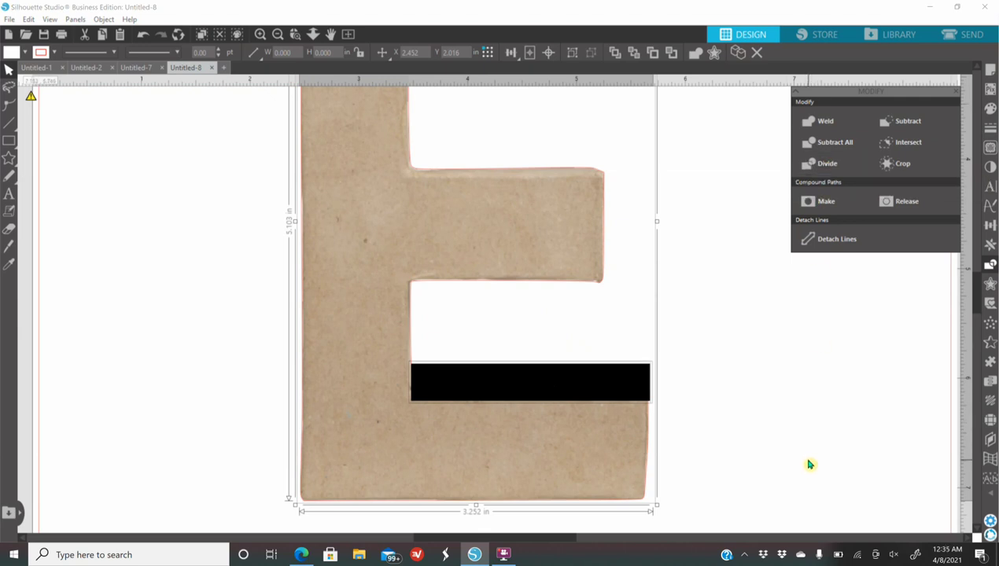
click(768, 342)
Reposition the letter E at about X 2.447, Y 2.754 in and move the leftover black pieces off the page
drag(584, 390, 738, 265)
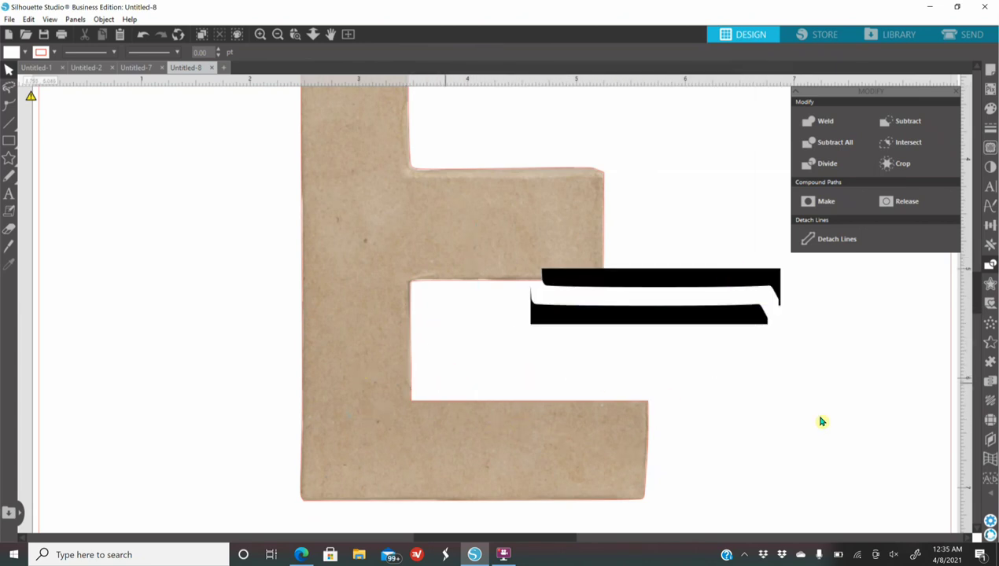
drag(432, 215, 406, 297)
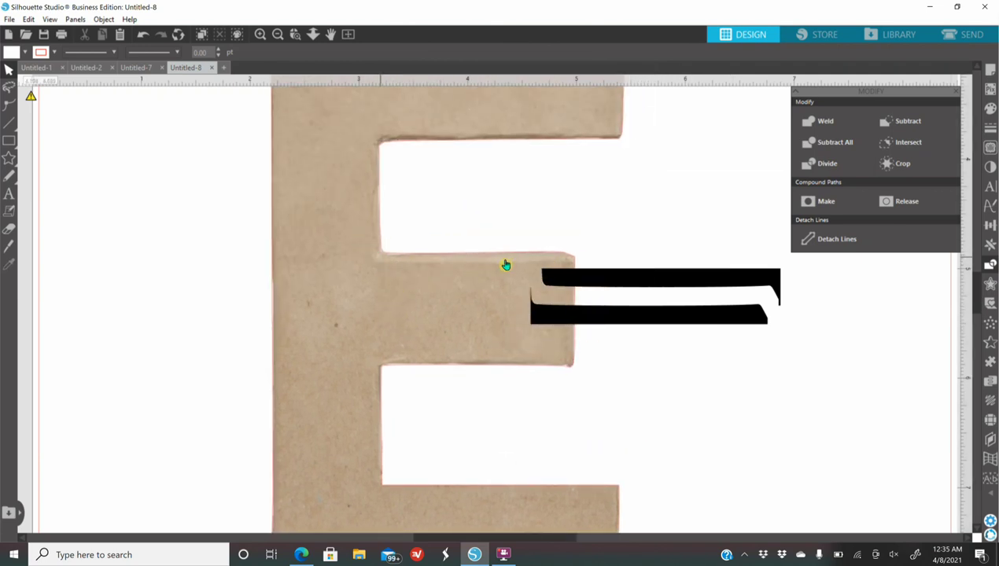
drag(417, 267, 446, 263)
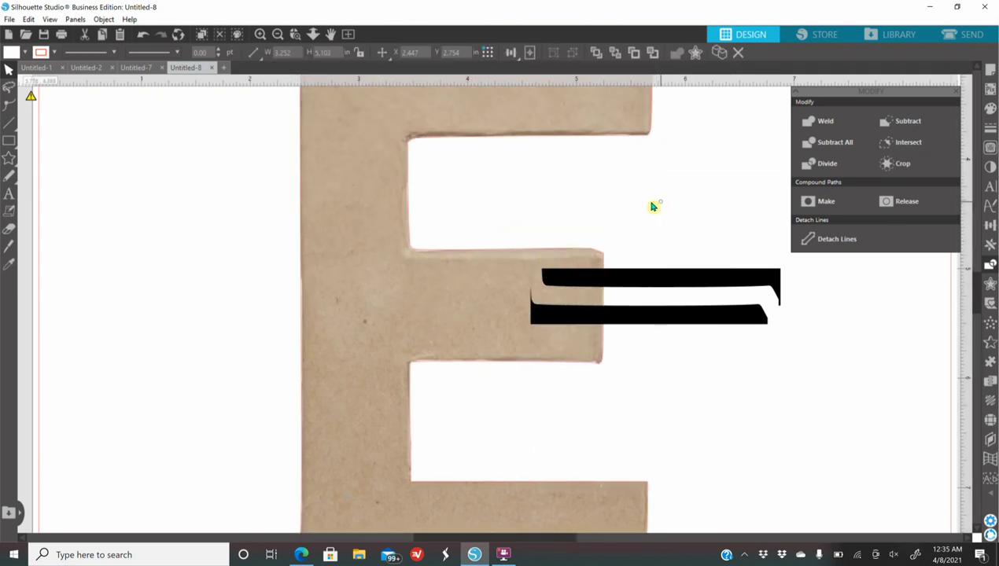
click(277, 34)
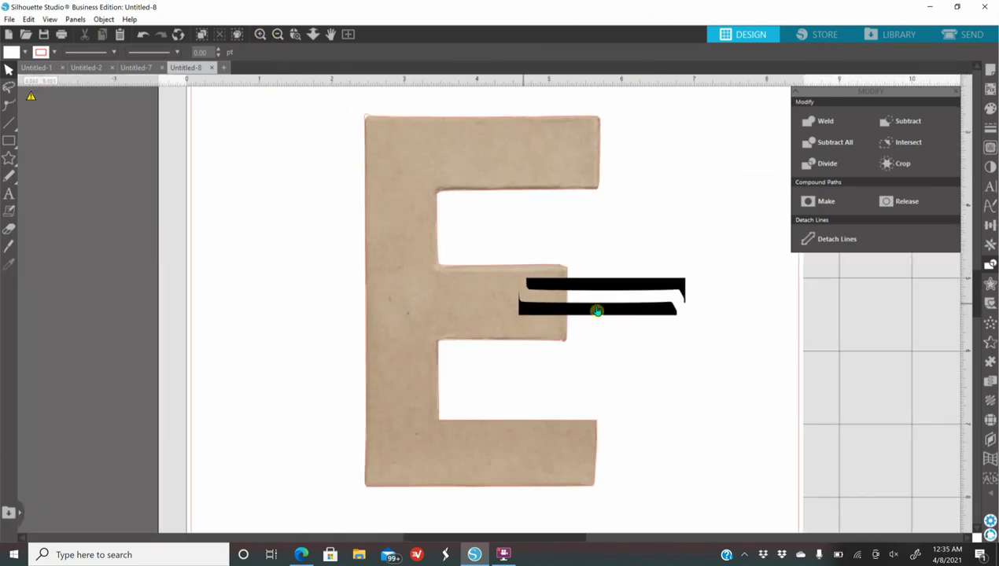
drag(617, 292, 452, 324)
key(ctrl+z)
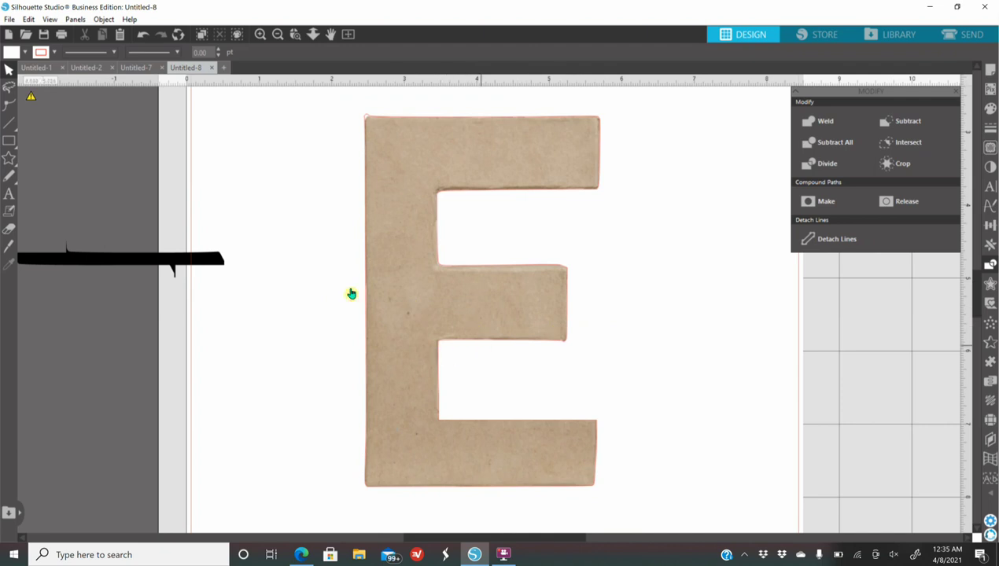
Draw a rectangle about 0.20 × 1.00 in over the end of the E's middle arm and fill it with black
click(11, 145)
click(23, 142)
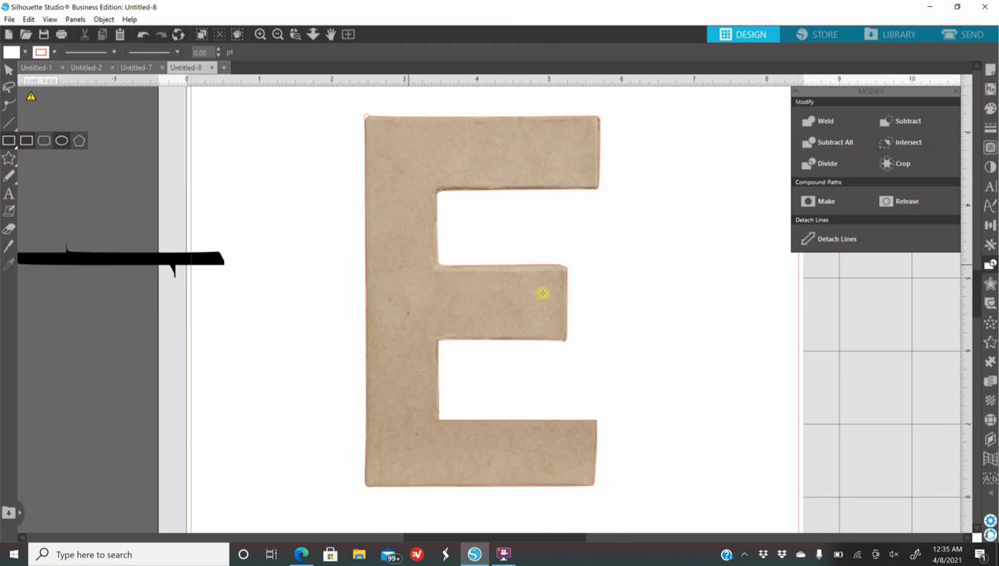
drag(565, 266, 586, 340)
click(564, 275)
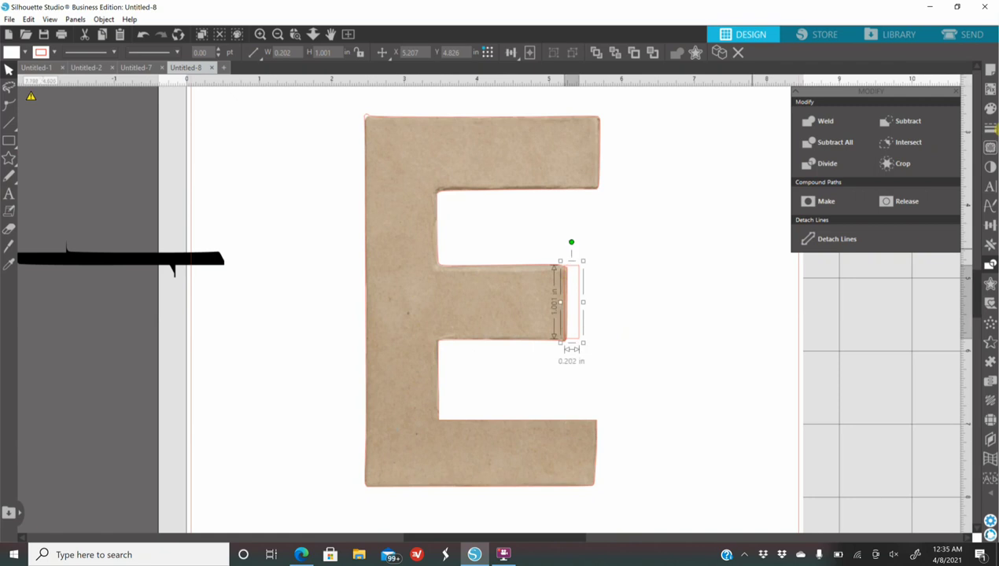
click(991, 108)
click(800, 134)
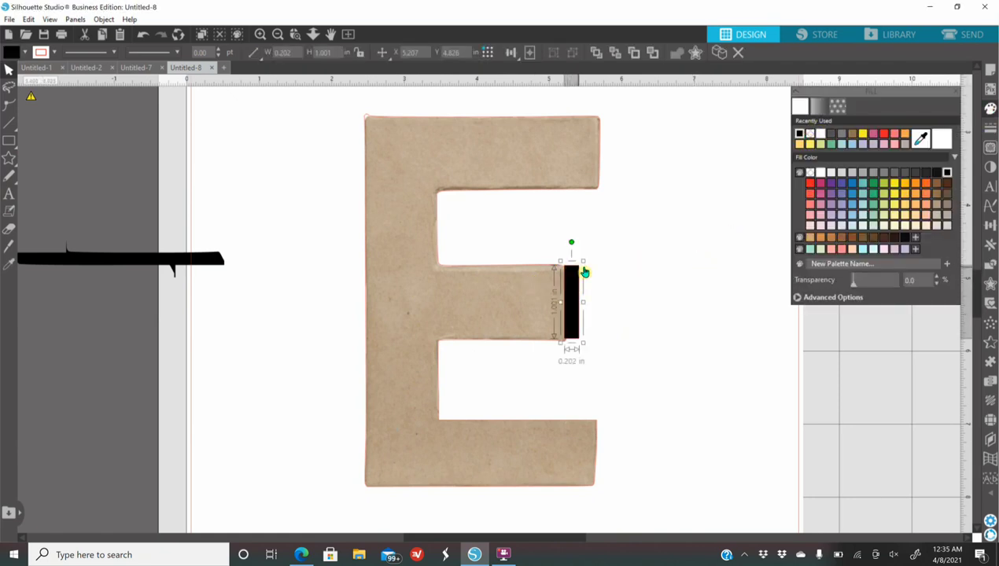
Adjust the height of the small black rectangle to fit the middle arm's end, and move it off the page beside the leftover pieces
drag(584, 264, 585, 266)
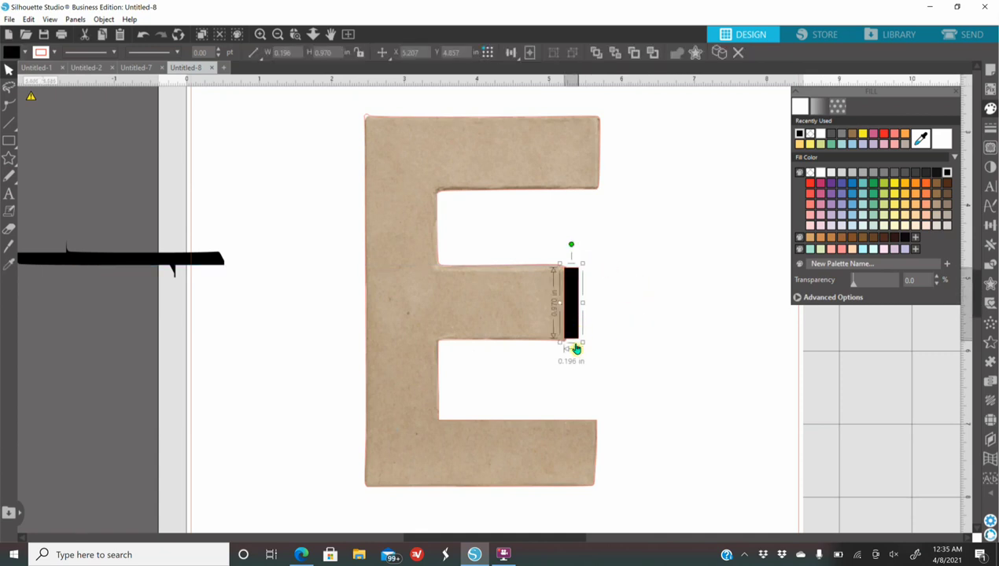
drag(584, 348, 585, 351)
click(685, 293)
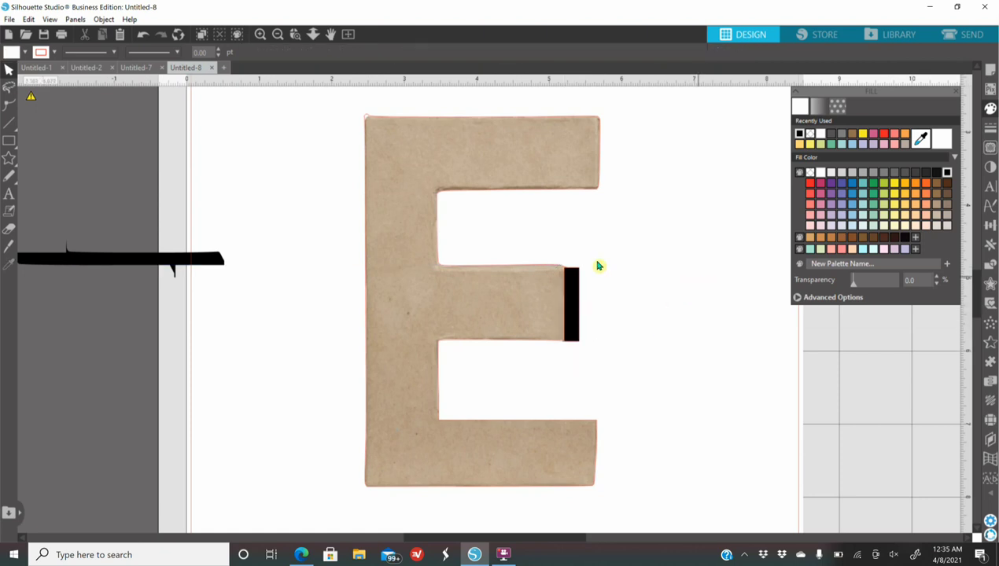
drag(583, 312, 152, 305)
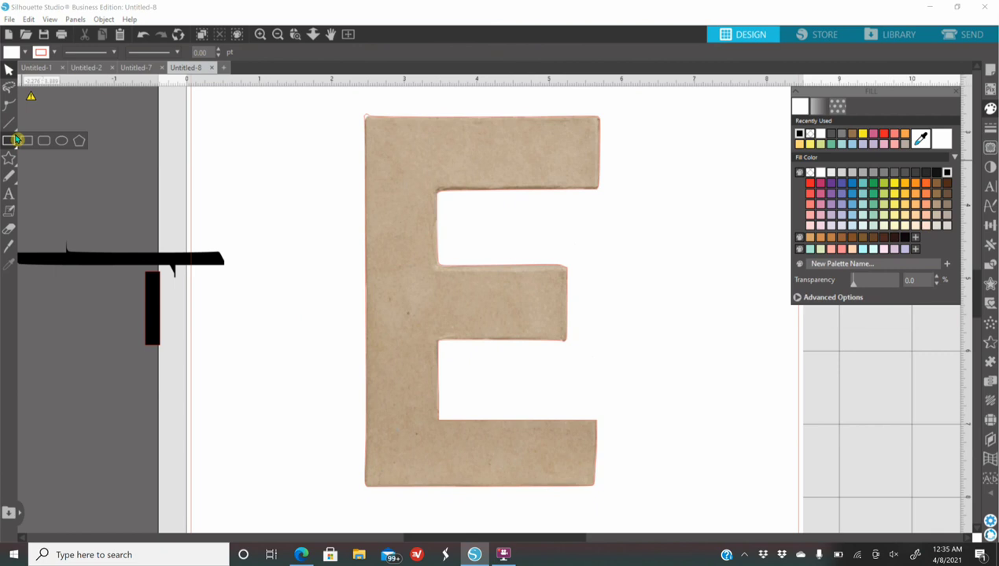
Draw a rectangle about 1.81 × 0.37 in over the upper edge of the E's middle arm
click(18, 143)
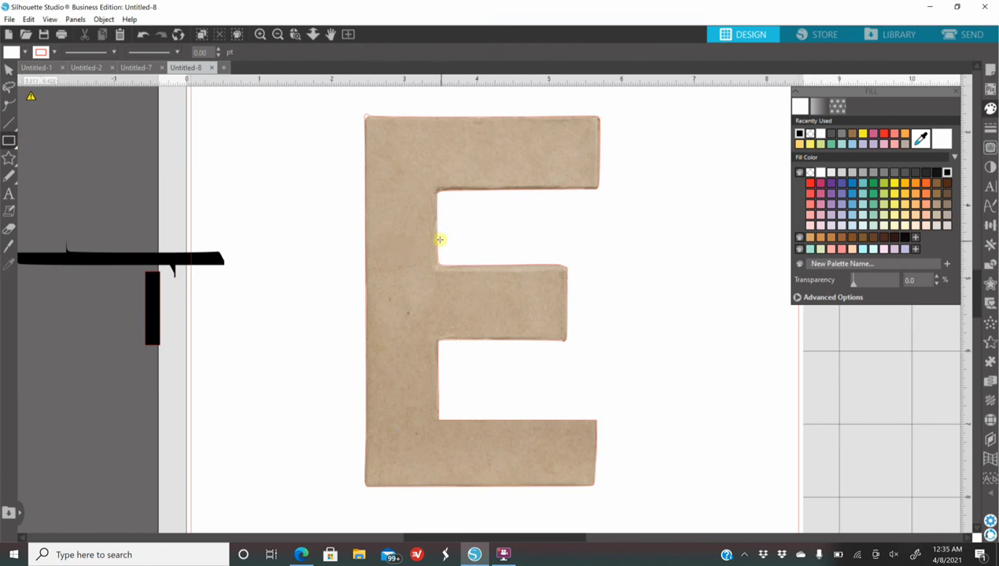
drag(440, 240, 573, 275)
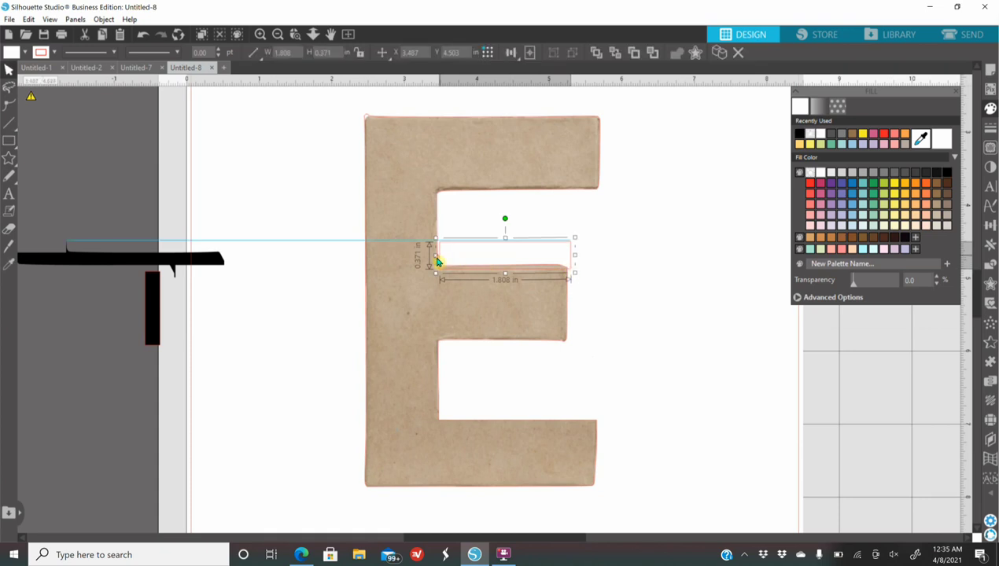
click(671, 328)
Divide the letter E with the overlapping rectangle and move the cut-off pieces off the page
drag(674, 250, 446, 299)
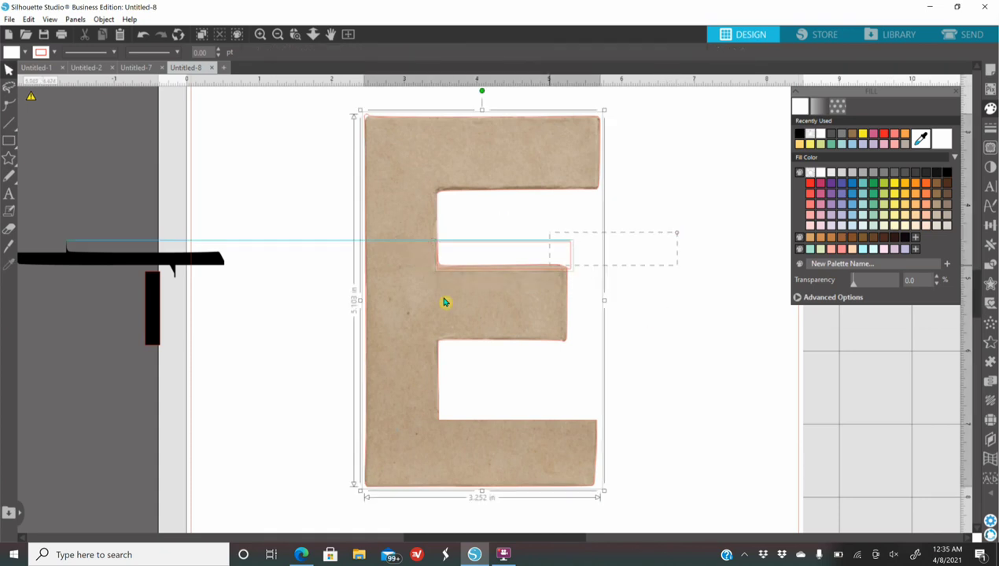
click(979, 270)
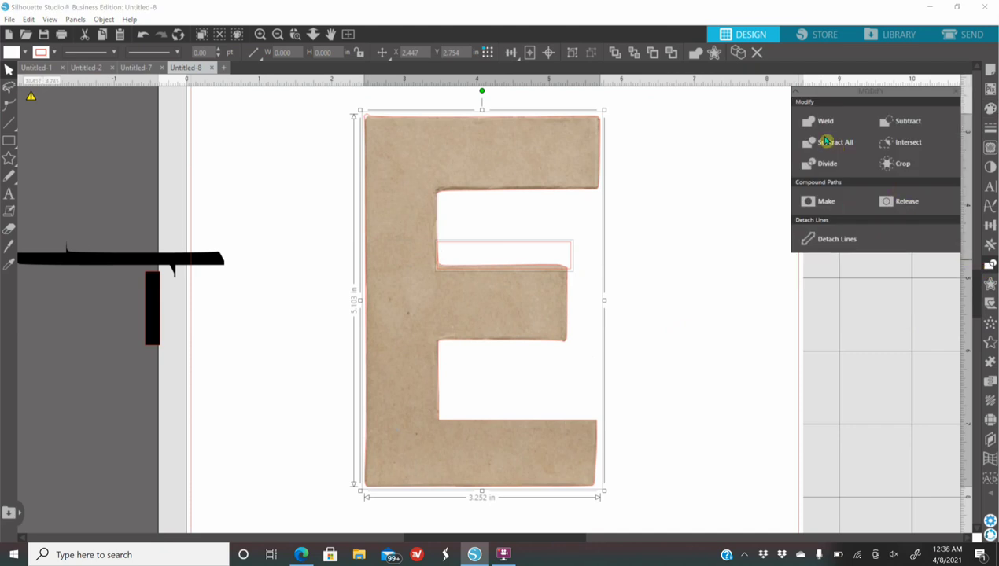
click(826, 162)
click(616, 261)
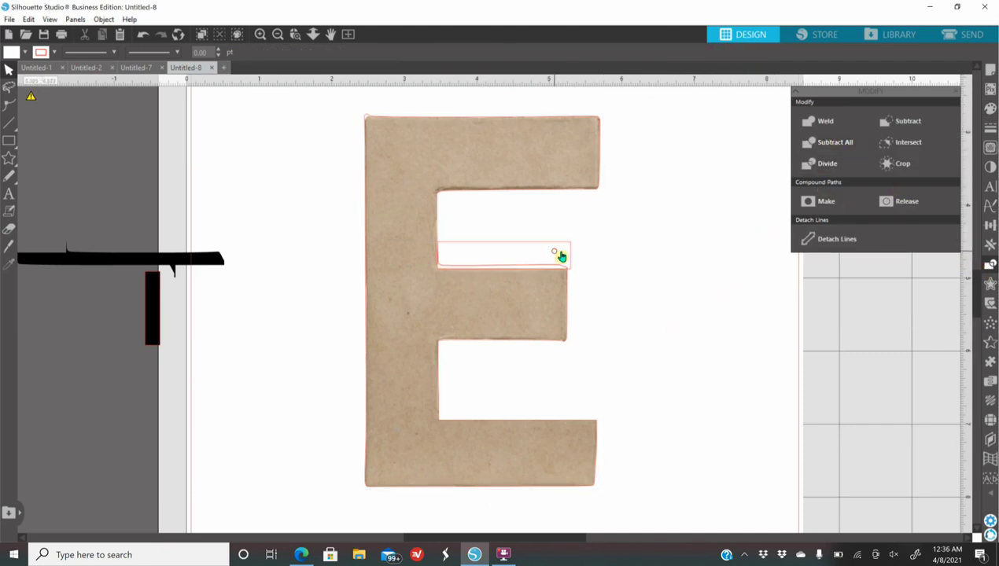
drag(560, 254, 661, 263)
drag(563, 271, 735, 211)
Place the small black rectangle against the end of the E's middle arm, at about X 5.215, Y 4.869 in
drag(692, 267, 572, 315)
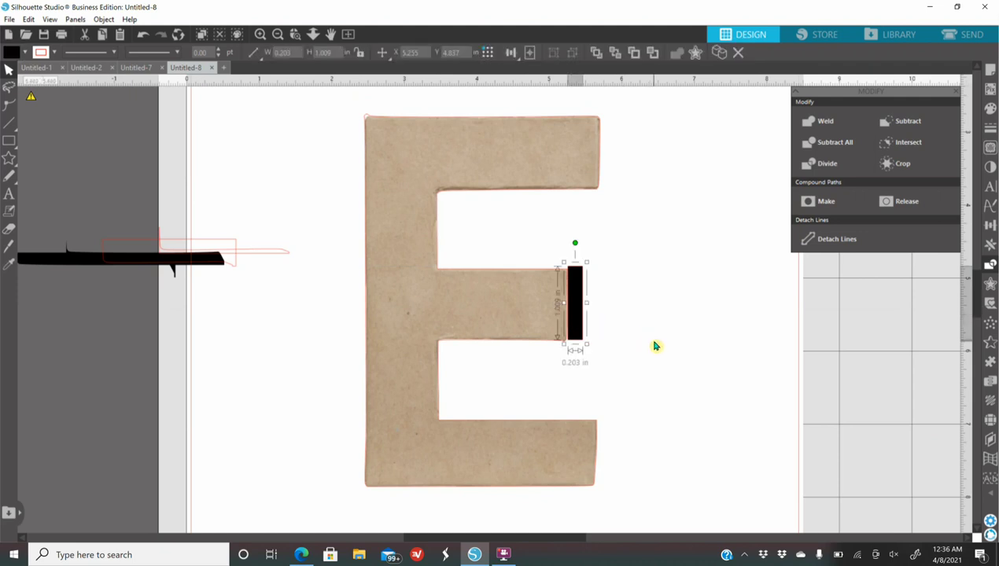
key(Left)
key(Left)
key(Left)
key(Left)
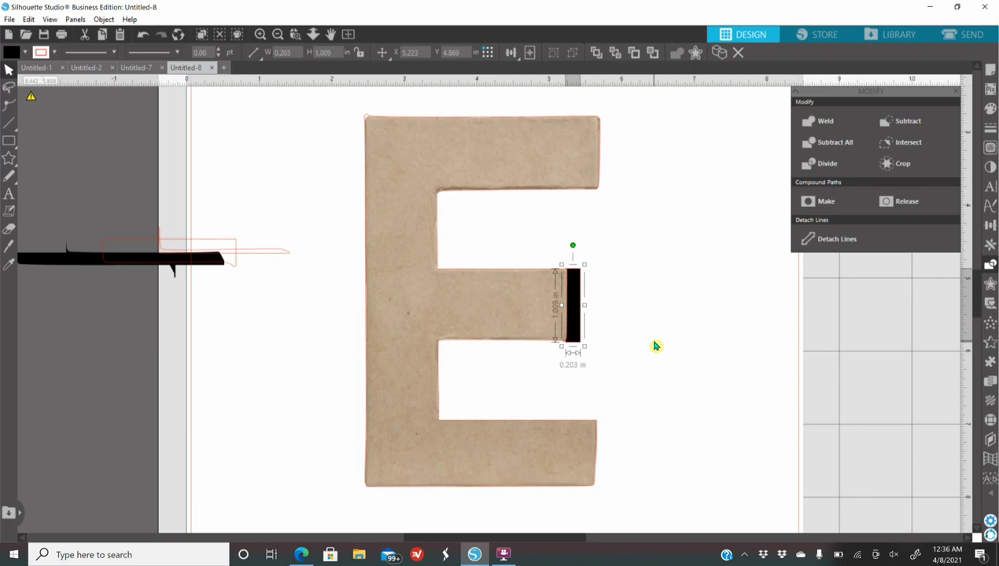
key(Left)
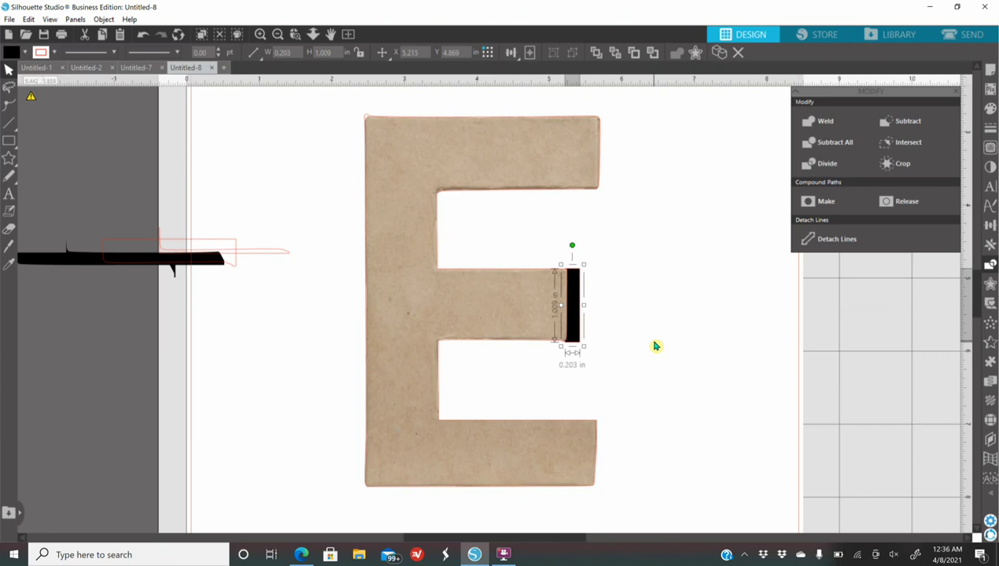
Resize the black rectangle slightly from its lower and upper corners to match the height of the middle arm
click(262, 33)
click(712, 330)
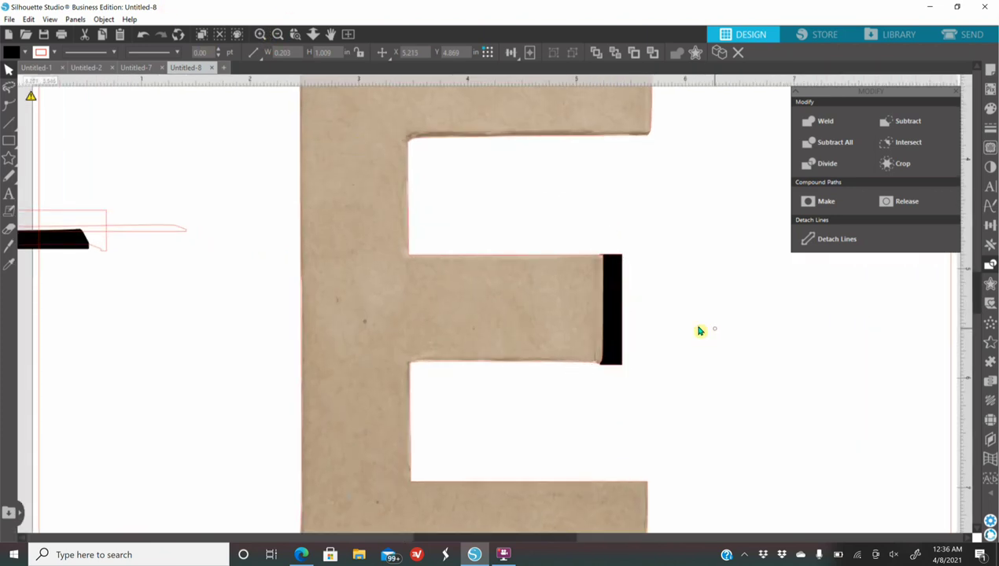
click(614, 307)
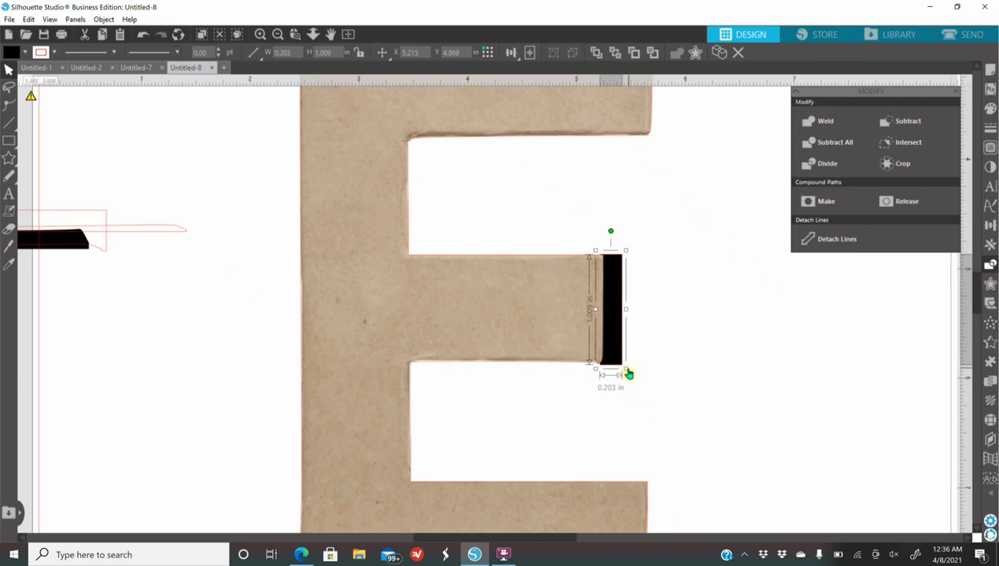
drag(627, 368, 628, 372)
click(639, 276)
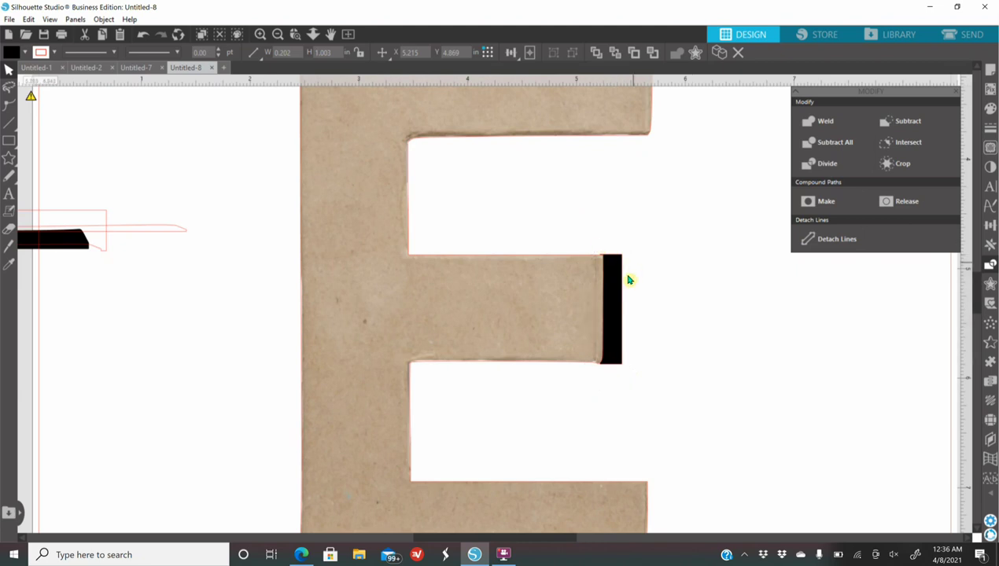
click(619, 267)
drag(627, 251, 630, 253)
click(695, 282)
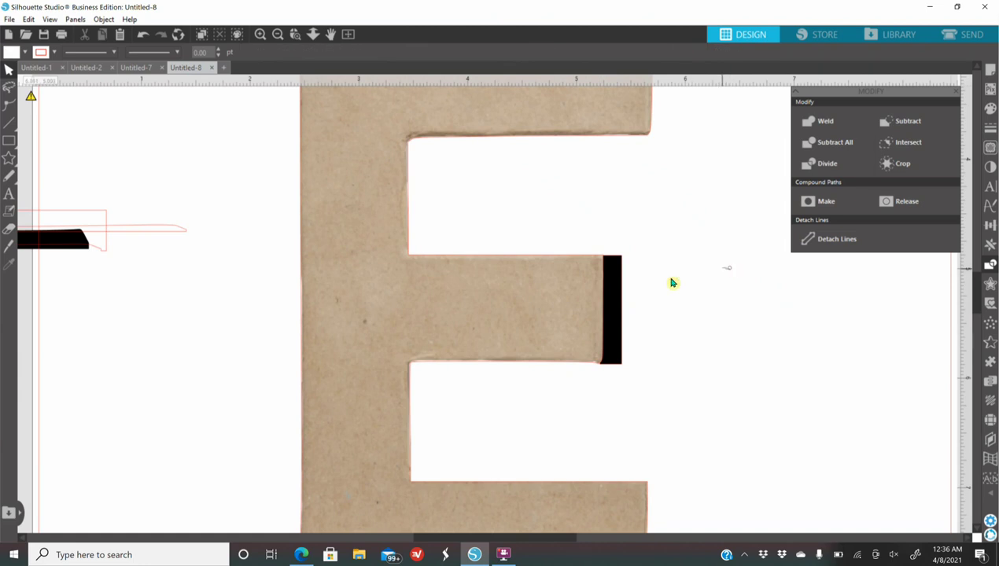
Weld the letter E and the black rectangle into one shape
click(332, 326)
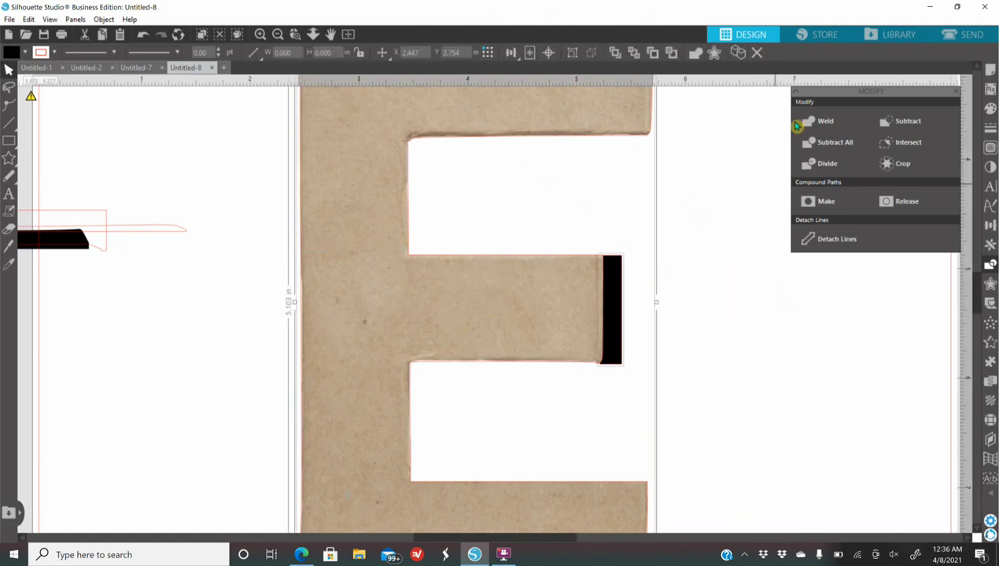
right_click(498, 318)
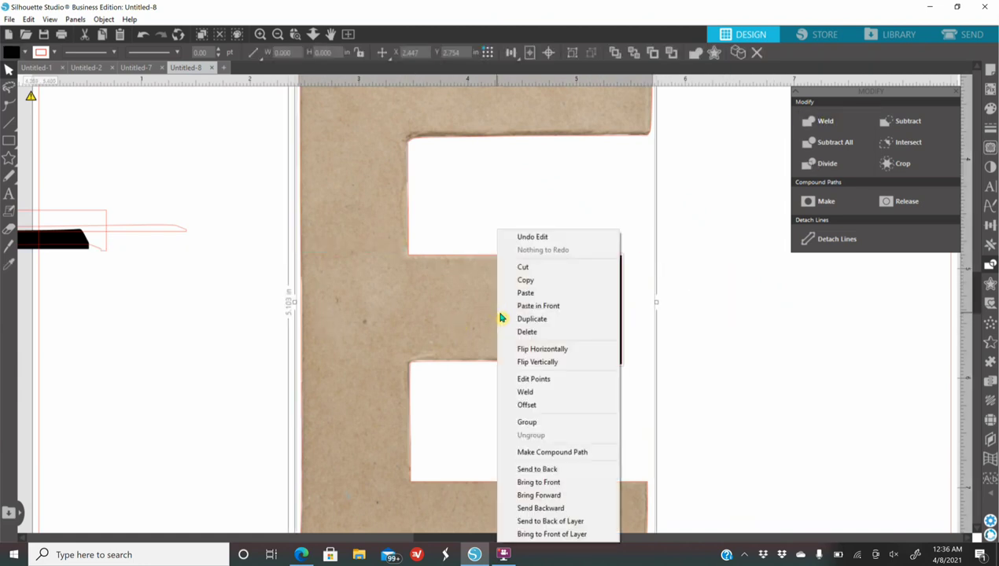
click(551, 393)
click(775, 394)
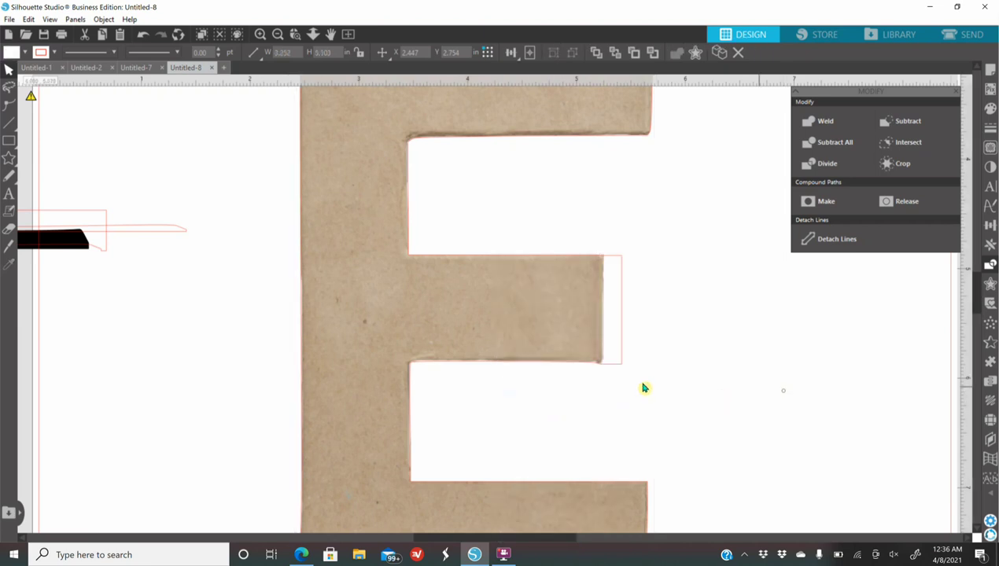
Fill the welded E with black and reposition it at about X 1.697, Y 2.542 in
drag(618, 371, 577, 361)
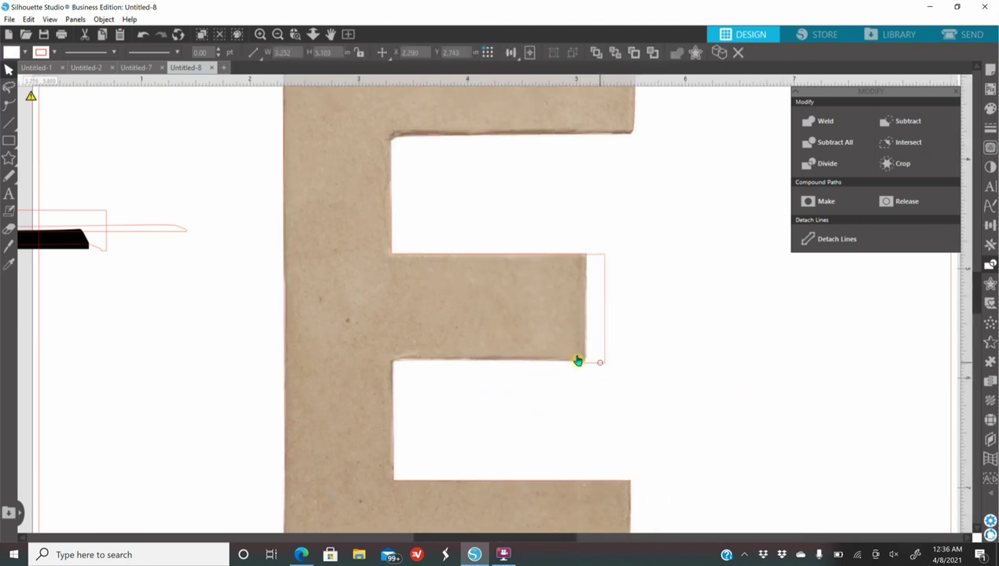
click(991, 107)
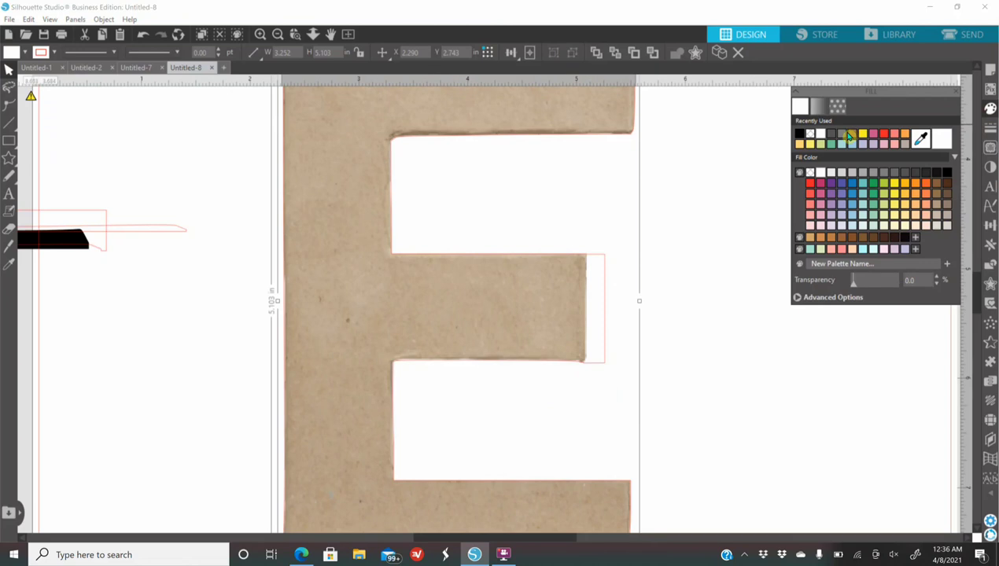
click(800, 134)
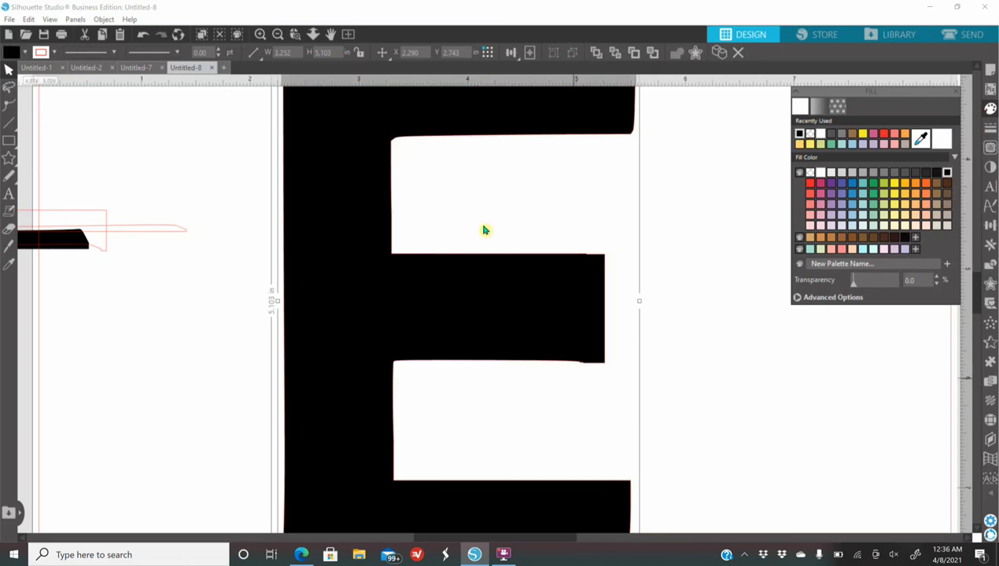
click(261, 34)
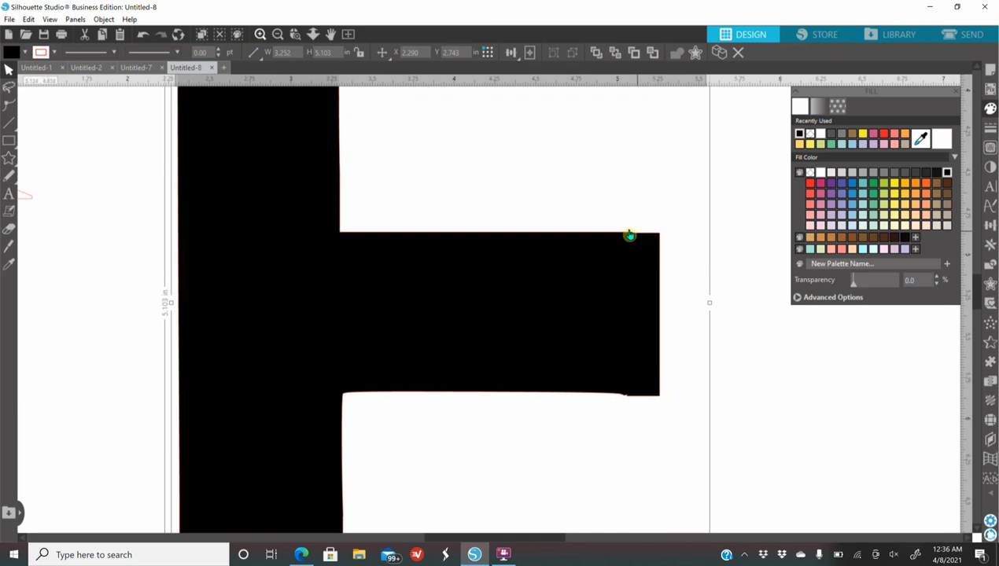
click(261, 36)
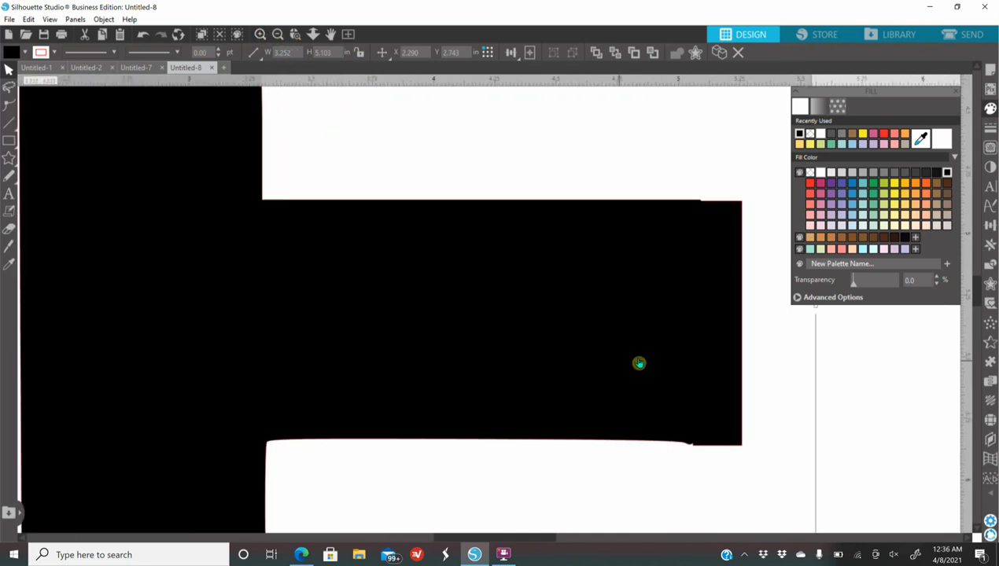
drag(640, 363, 495, 313)
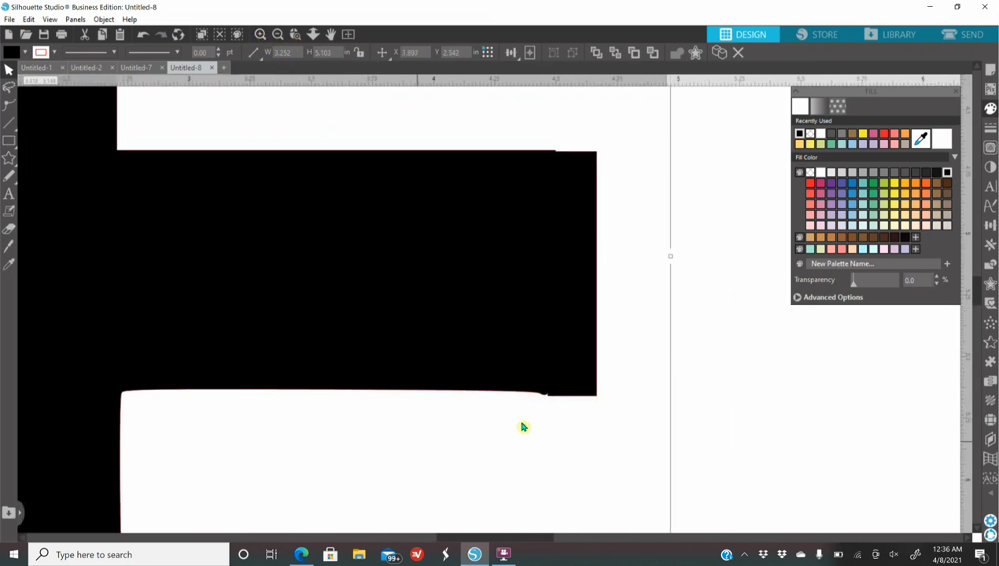
Delete the black E together with all the leftover pieces
click(278, 35)
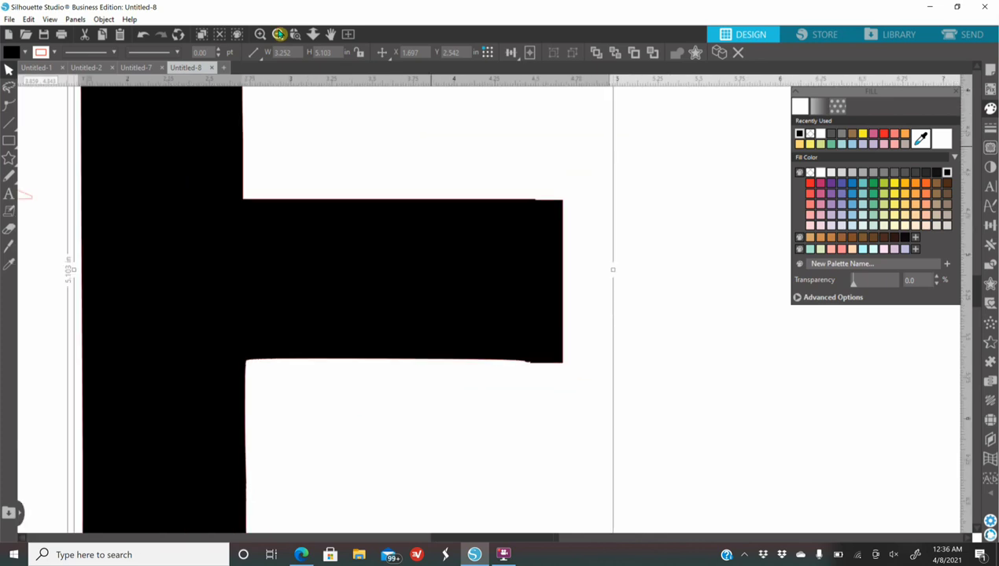
click(278, 35)
click(278, 35)
click(278, 35)
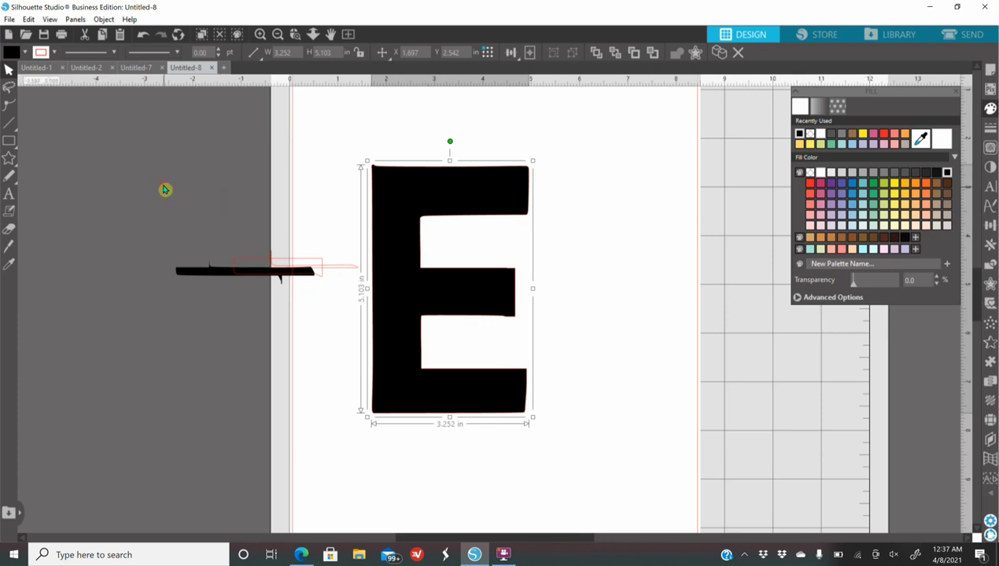
drag(165, 190, 513, 387)
key(Delete)
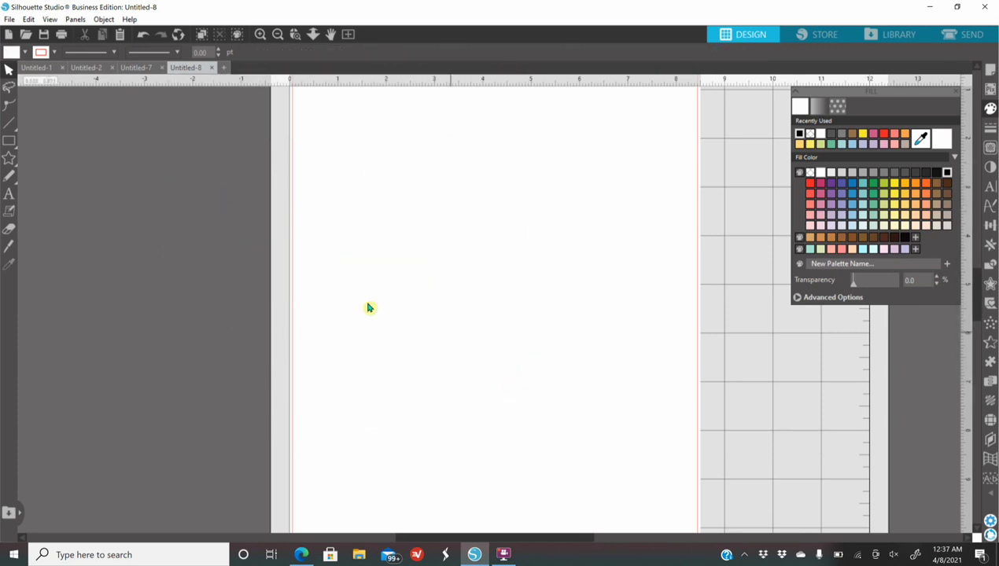
Merge the "U png" image from the pictures folder into the document and shift it slightly on the page
click(9, 19)
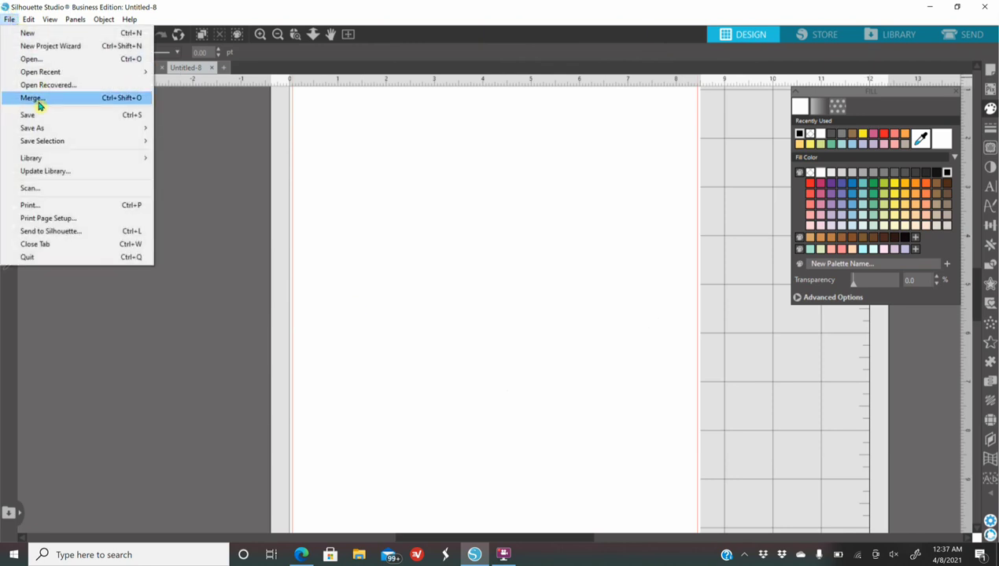
click(37, 100)
scroll(320, 189, down, 5)
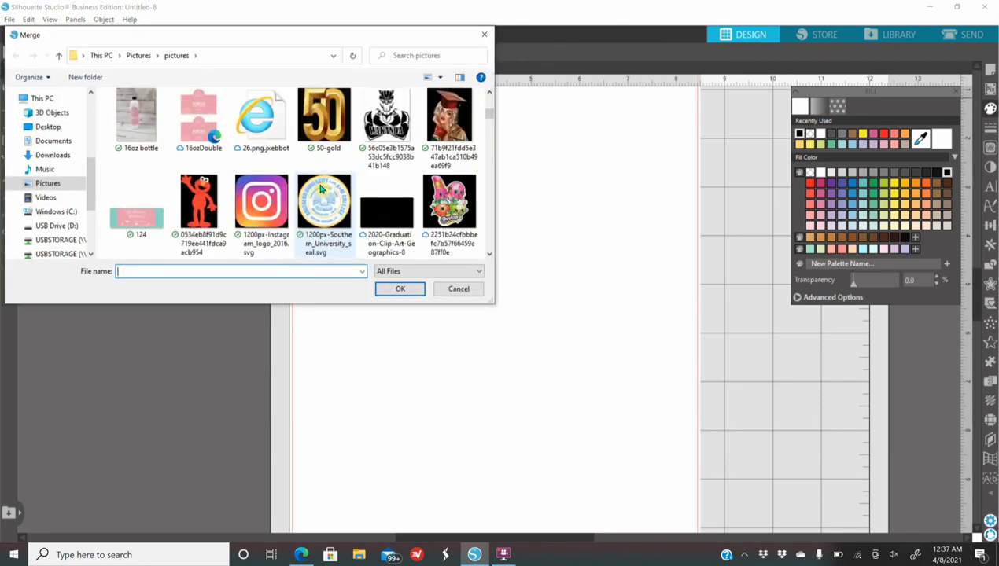
scroll(321, 189, down, 10)
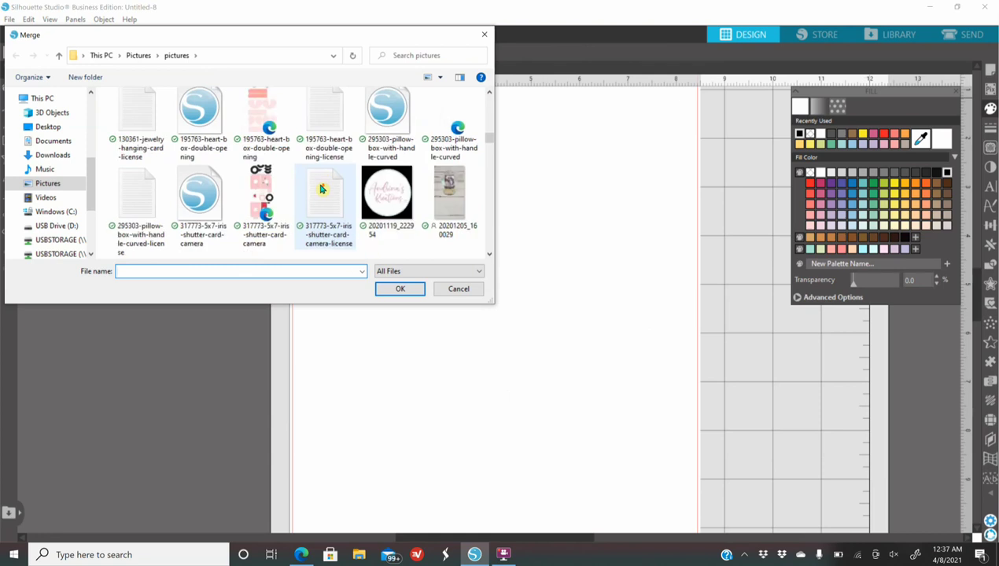
scroll(320, 189, down, 10)
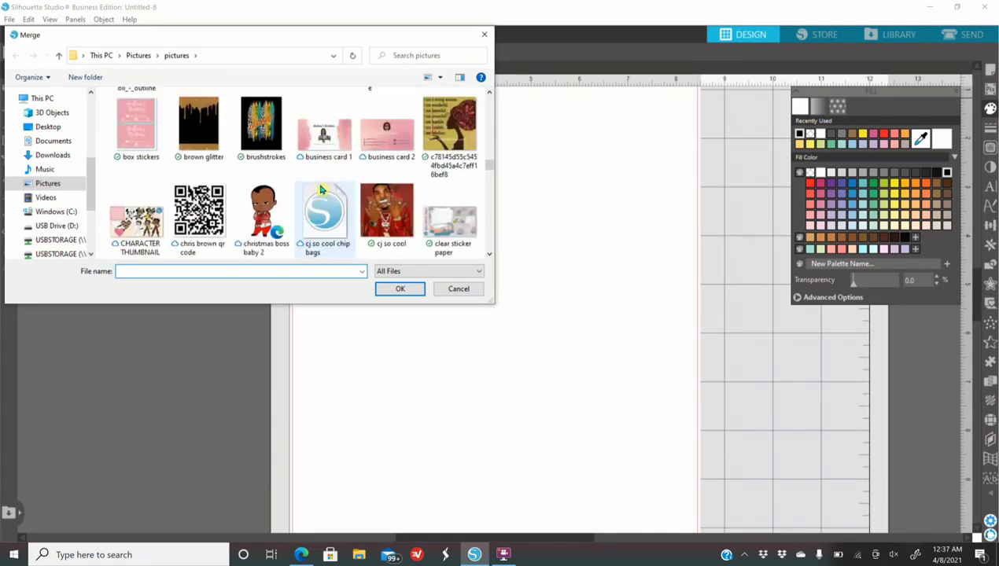
scroll(320, 189, down, 10)
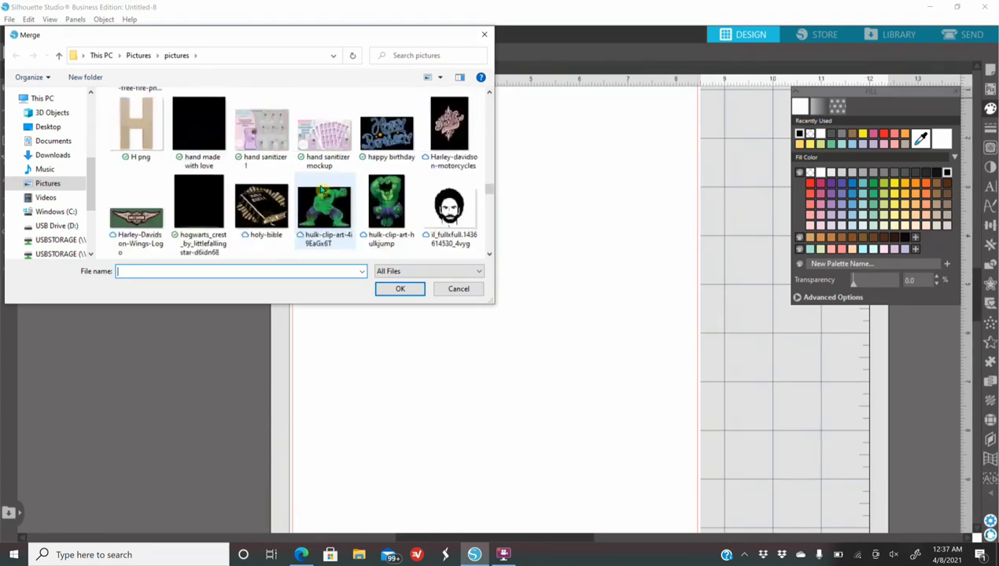
scroll(320, 189, down, 8)
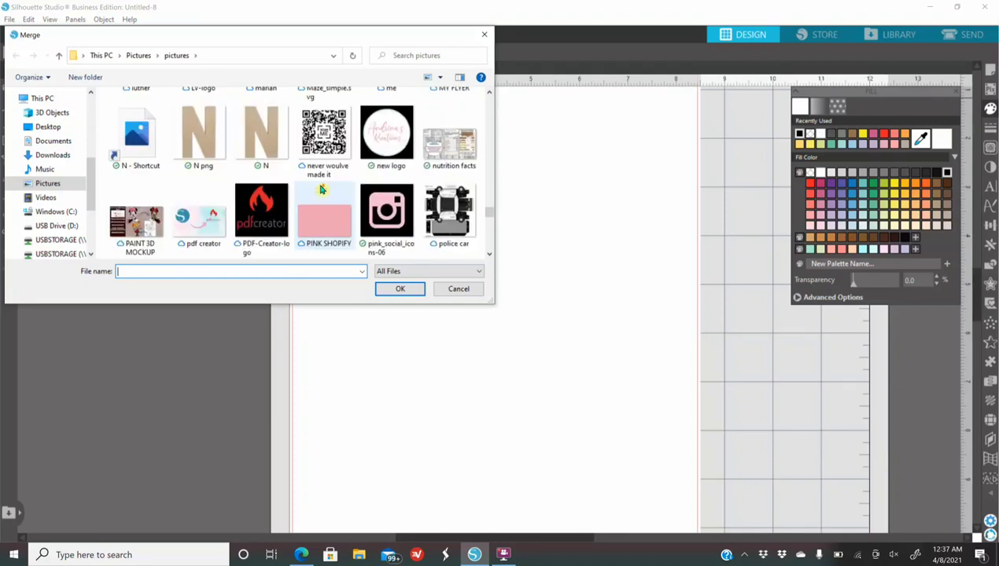
scroll(320, 189, down, 4)
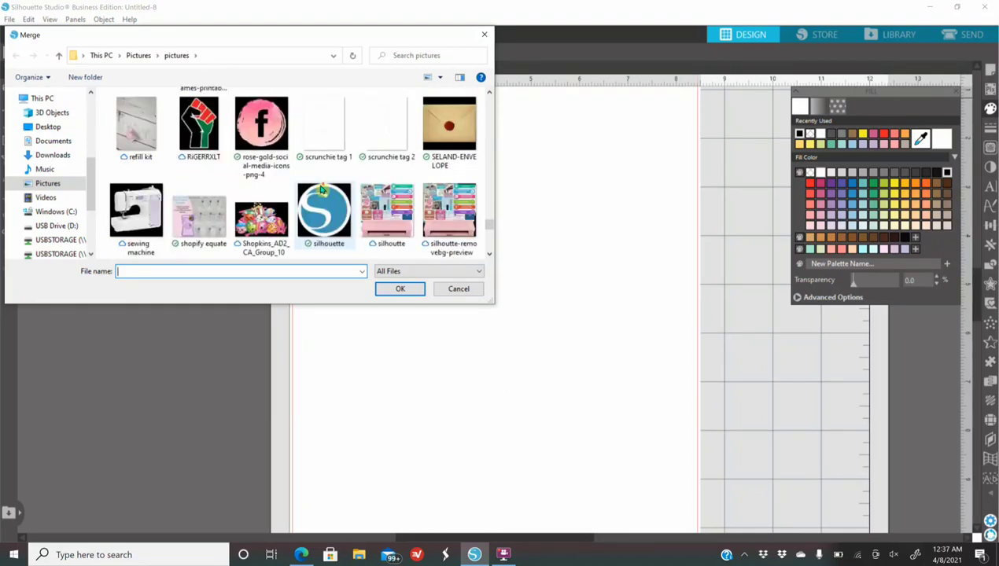
scroll(320, 189, down, 5)
scroll(320, 189, up, 1)
click(449, 114)
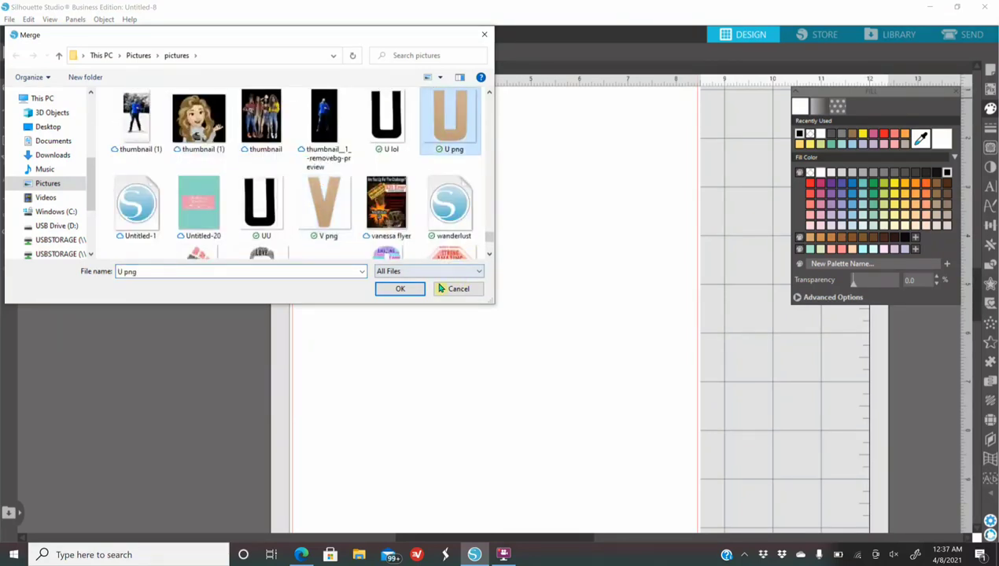
click(401, 289)
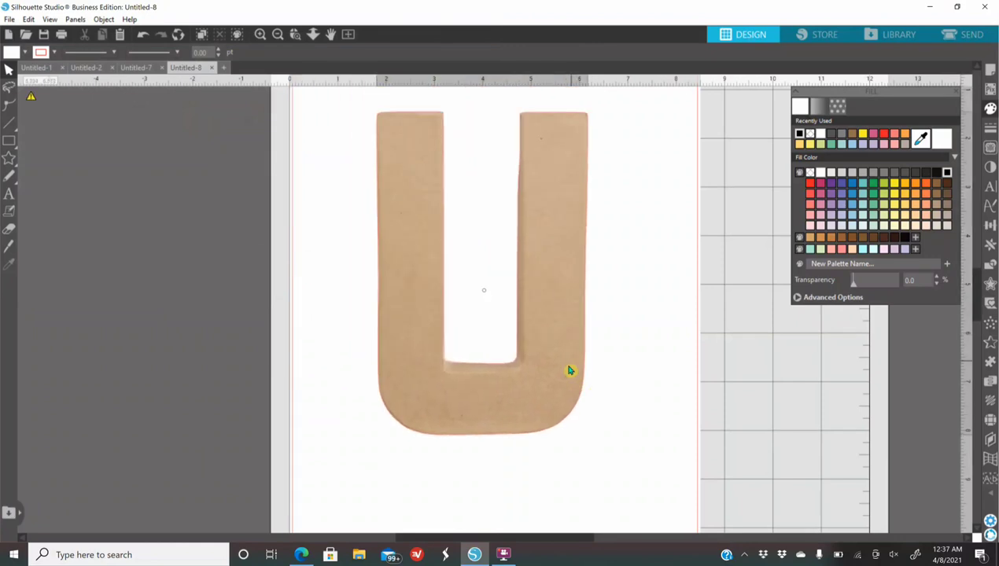
click(598, 271)
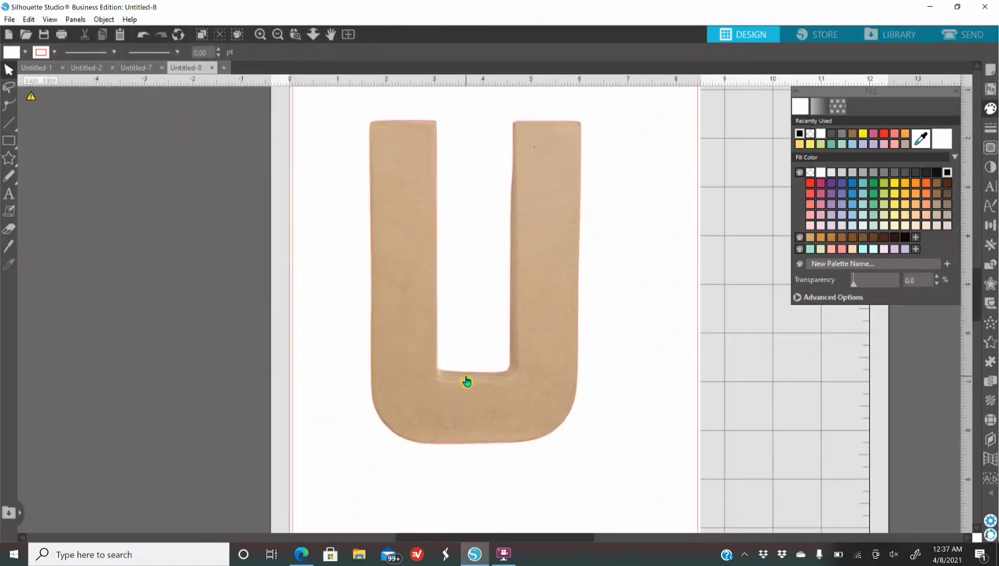
Draw a rectangle about 1.6 × 0.6 in over the beveled inner bottom edge of the U and fill it with black
mouse_move(11, 142)
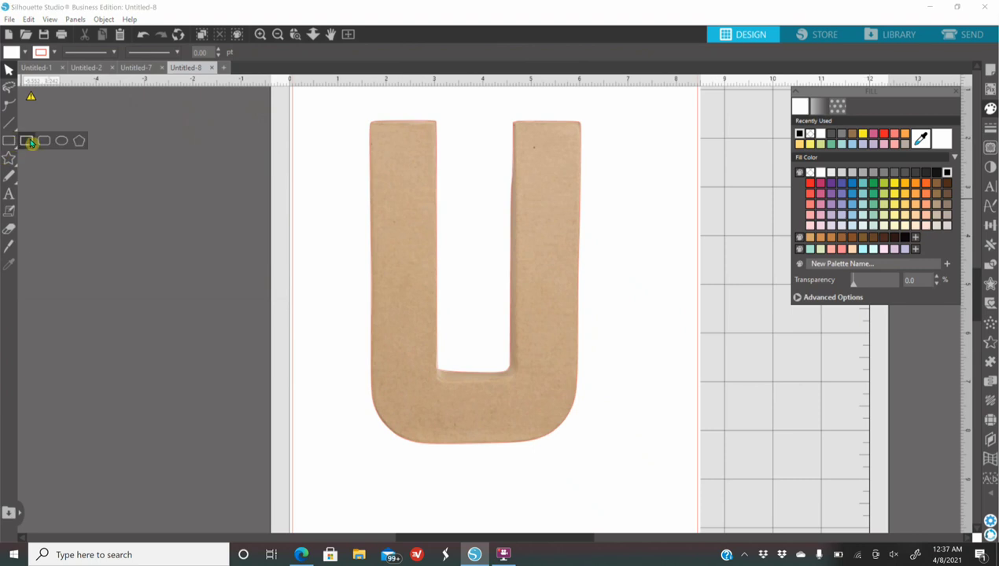
click(29, 142)
mouse_move(439, 350)
mouse_down()
mouse_move(444, 381)
mouse_move(508, 385)
mouse_up()
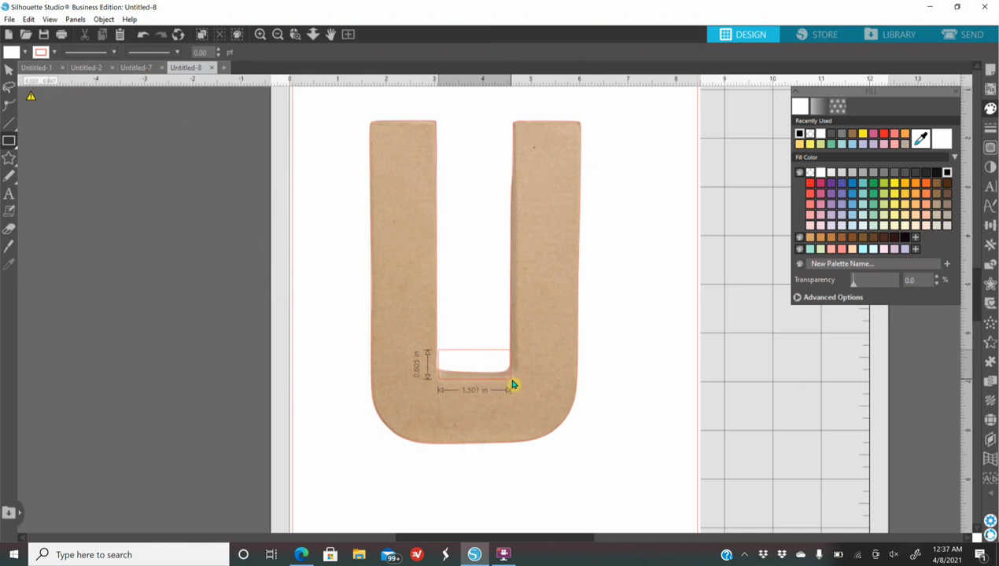
drag(516, 385, 515, 385)
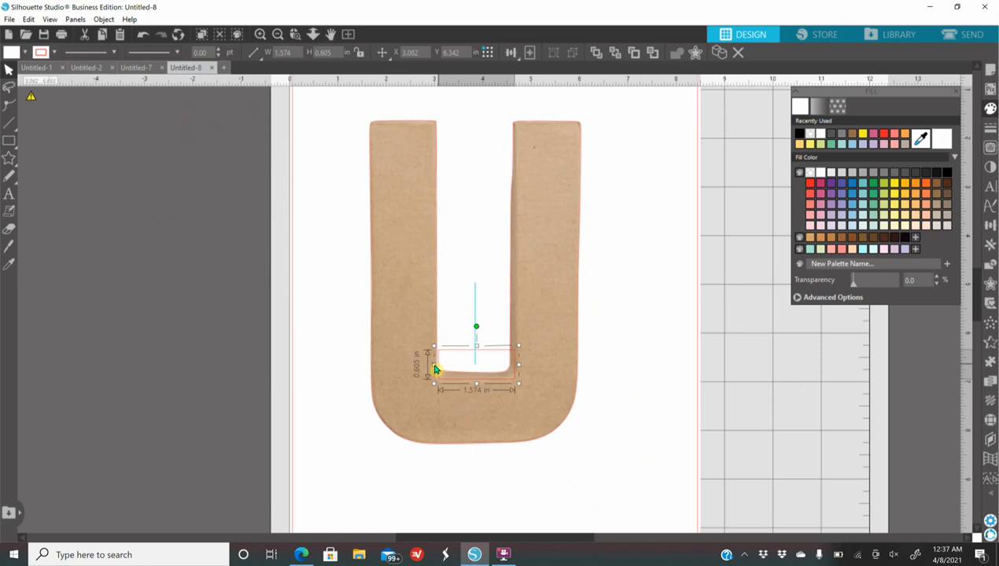
click(801, 133)
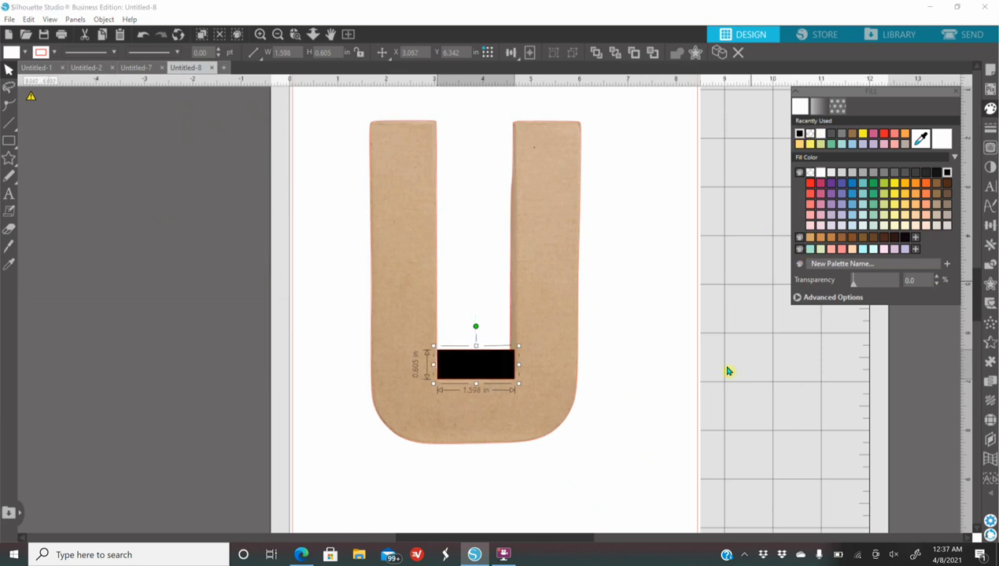
Stretch the black rectangle up to the top of the U's opening, about 5.32 in high
click(727, 371)
click(476, 361)
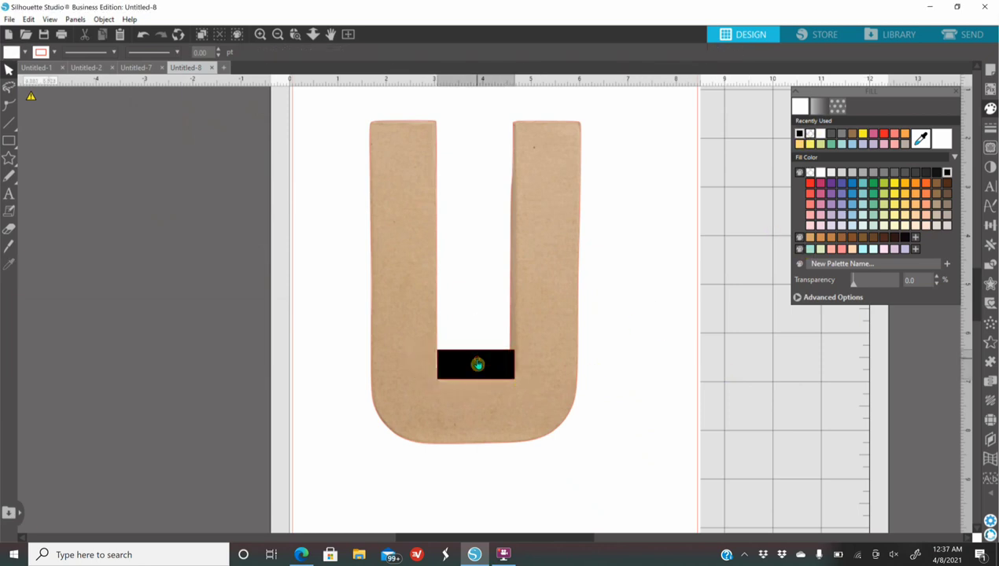
drag(476, 345, 457, 118)
click(712, 298)
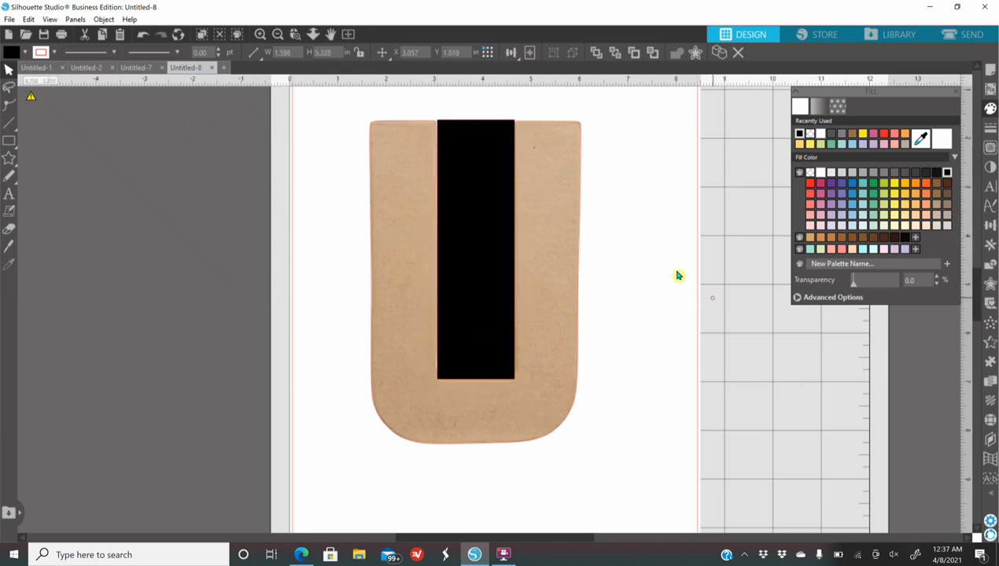
Divide the U image with the black rectangle and pull the trimmed letter and the cut pieces apart
click(378, 324)
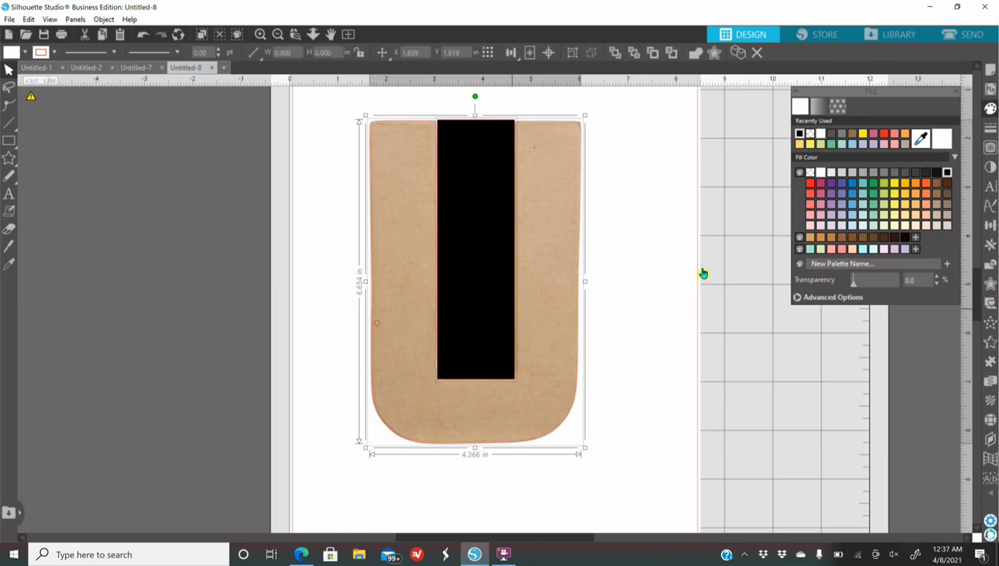
click(990, 265)
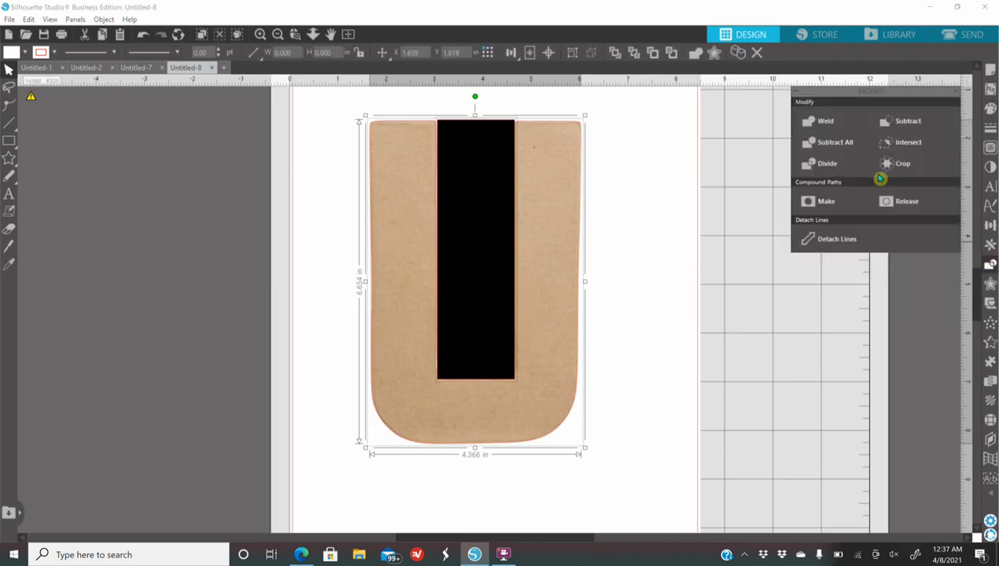
click(808, 162)
drag(557, 374, 705, 371)
drag(502, 324, 330, 330)
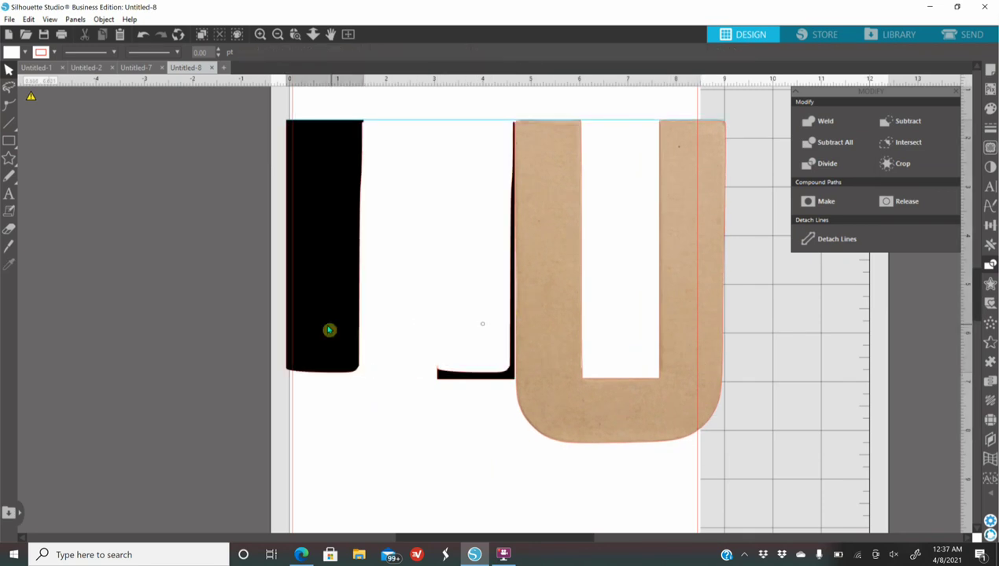
drag(455, 375, 260, 375)
drag(585, 419, 455, 458)
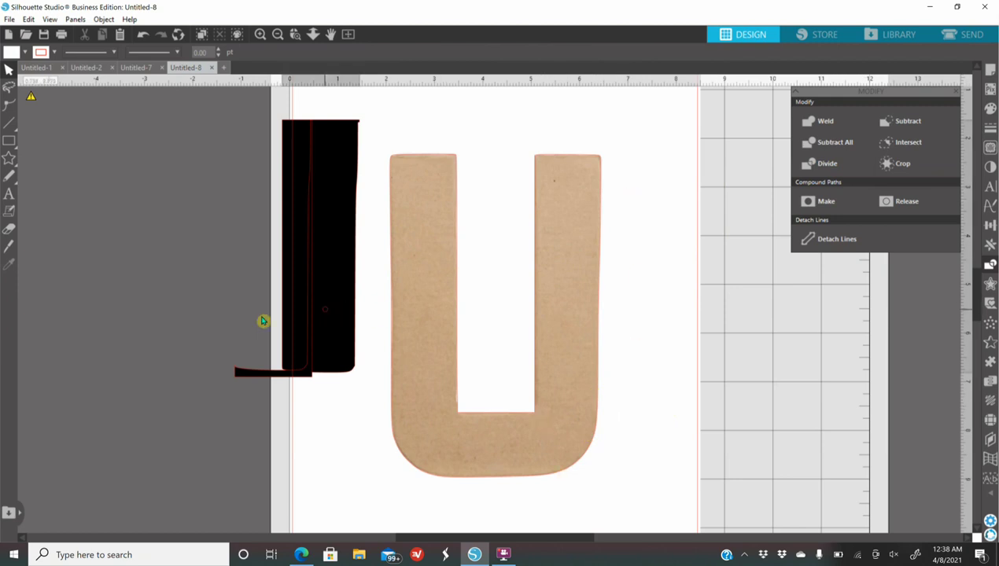
Delete the black leftover pieces beside the trimmed U
drag(263, 321, 188, 337)
drag(315, 222, 204, 321)
key(Delete)
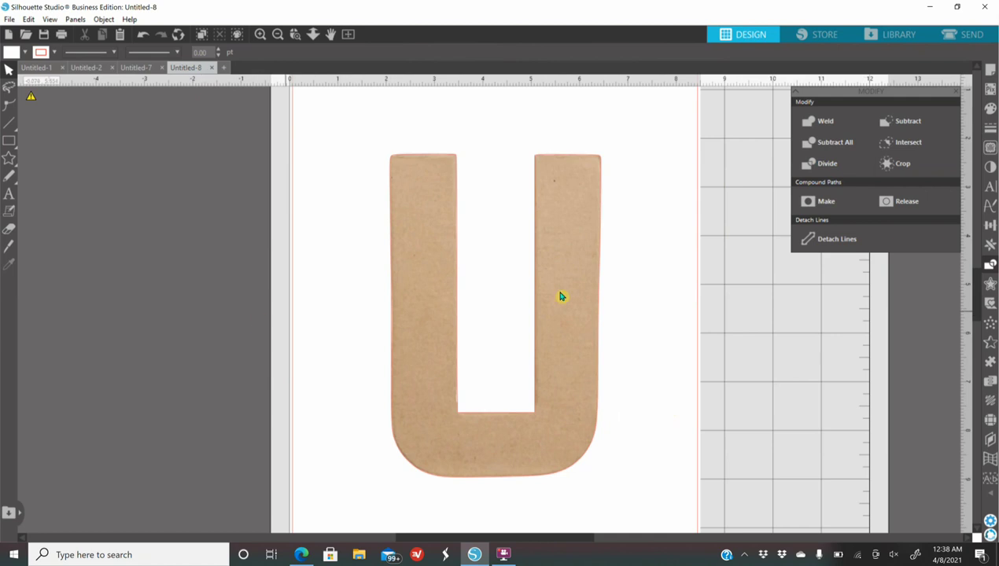
Reposition the trimmed U, duplicate it and spread the two copies side by side
drag(570, 389, 548, 371)
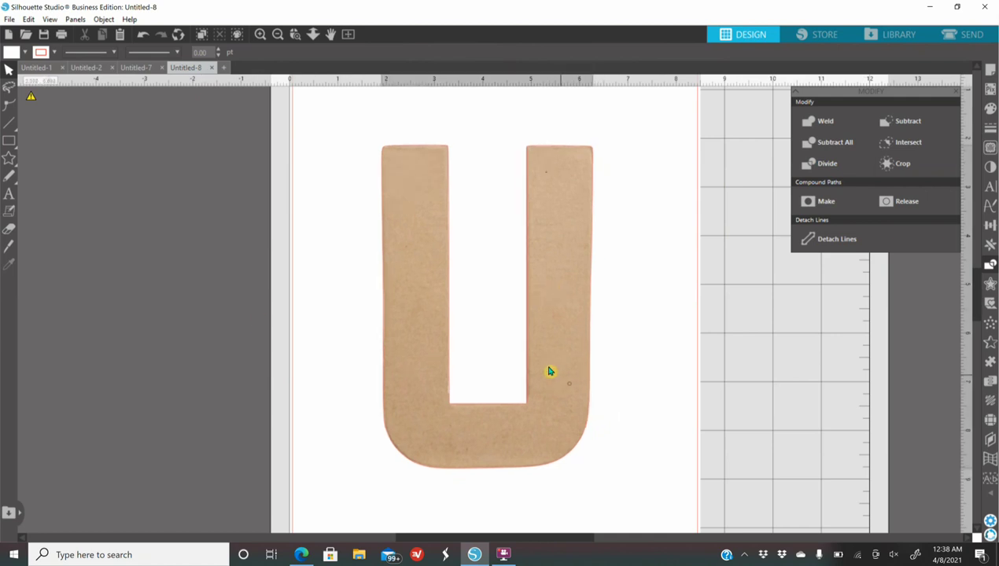
click(543, 324)
right_click(543, 324)
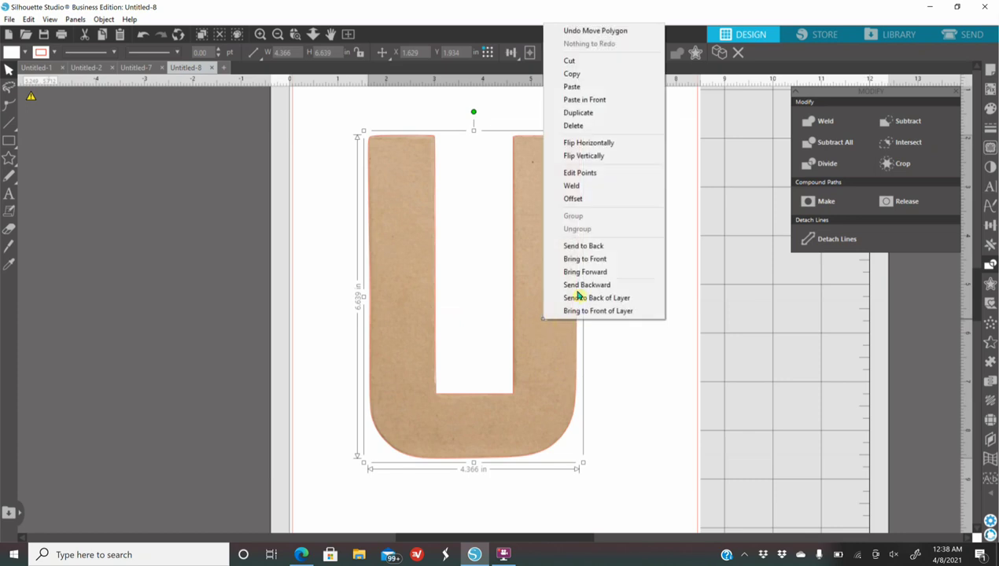
click(591, 116)
drag(582, 393, 725, 392)
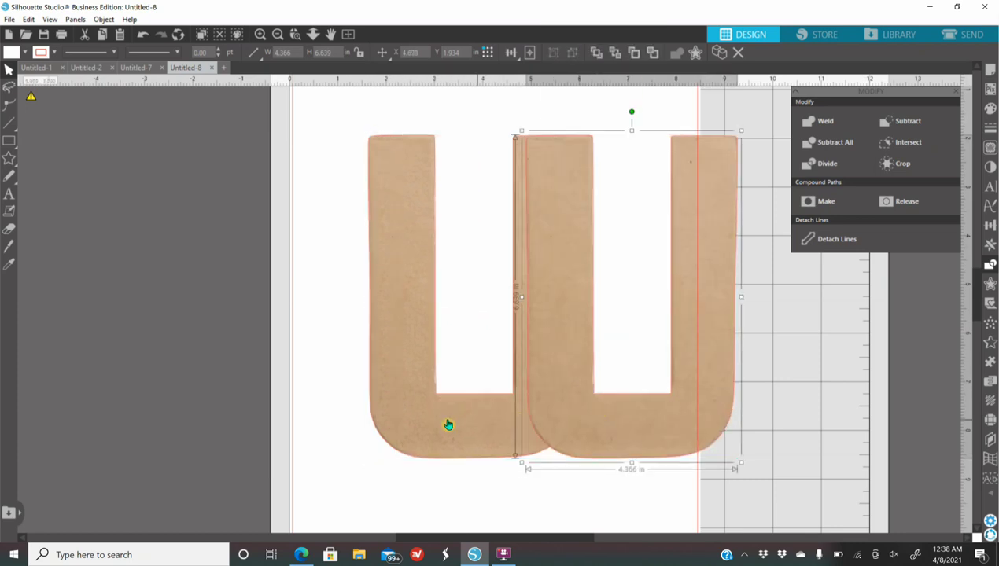
drag(449, 421, 397, 415)
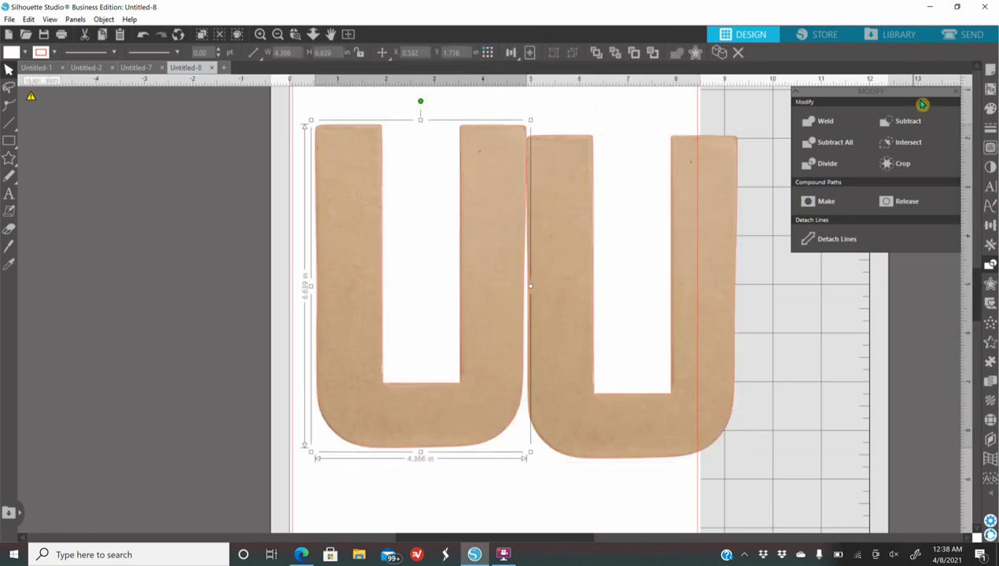
Fill one copy of the U with black and arrange both letters next to each other without overlapping
click(990, 109)
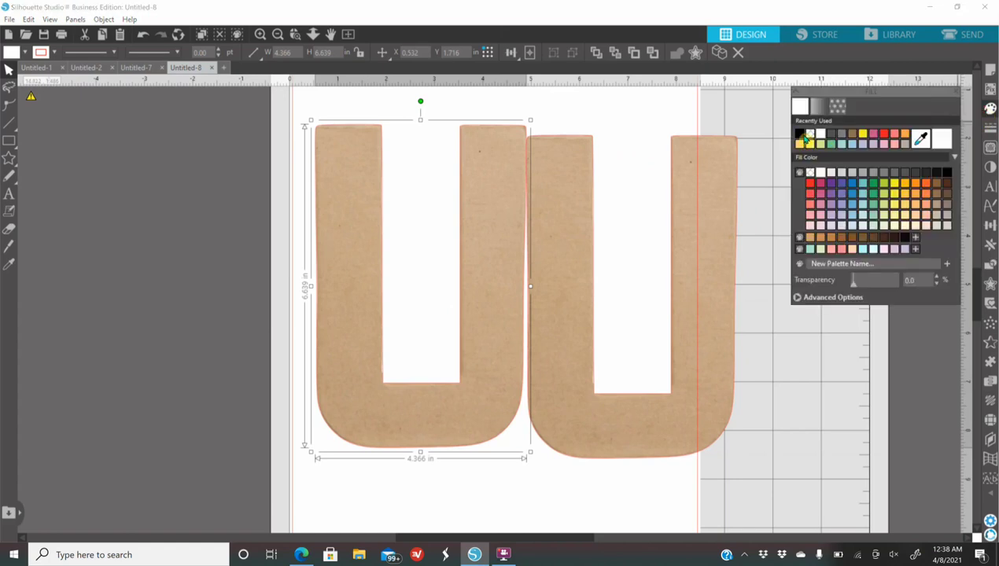
click(801, 135)
drag(475, 395, 438, 405)
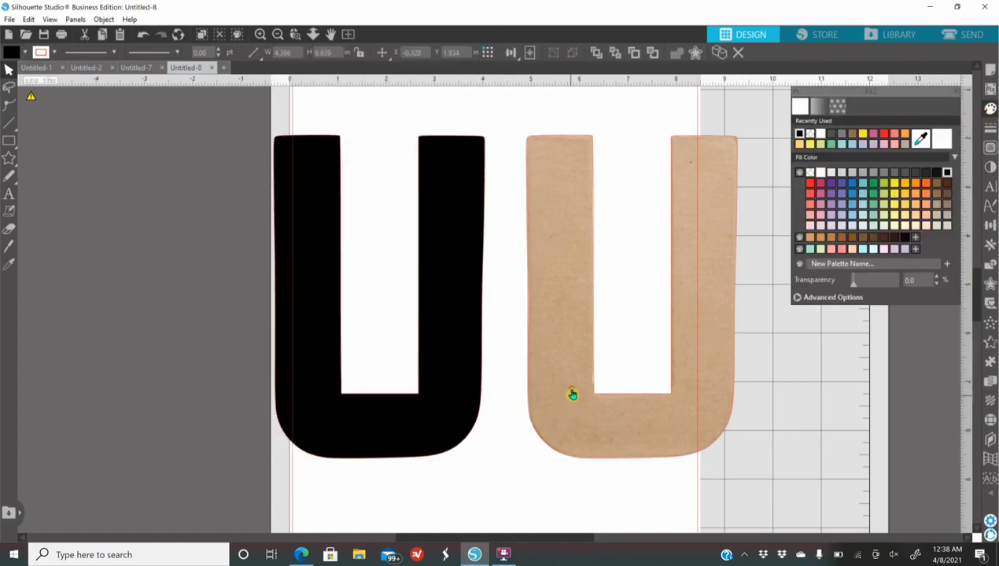
drag(572, 394, 553, 403)
click(596, 387)
drag(645, 439, 631, 438)
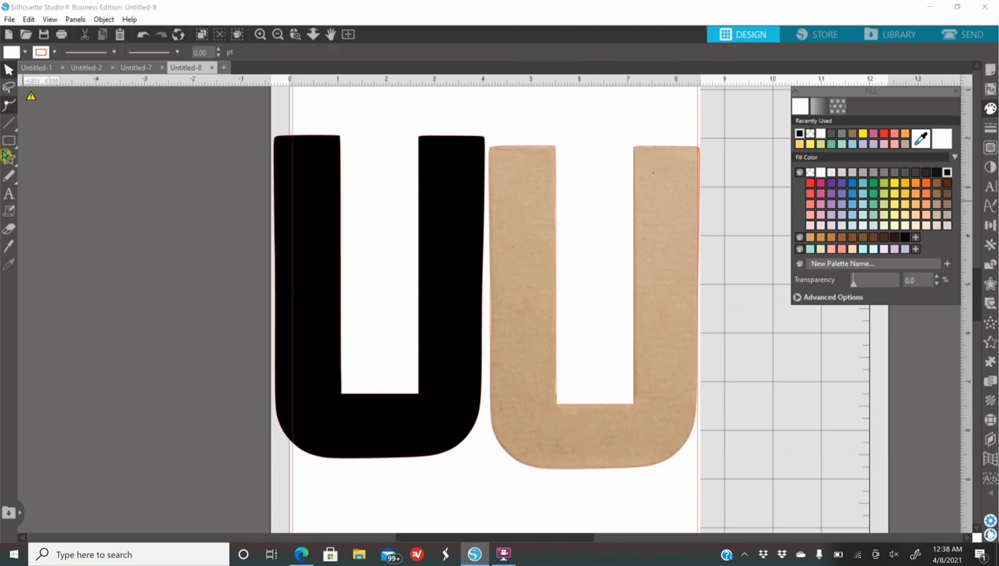
Cut the textured U through its base with the Knife and delete its left half
click(11, 249)
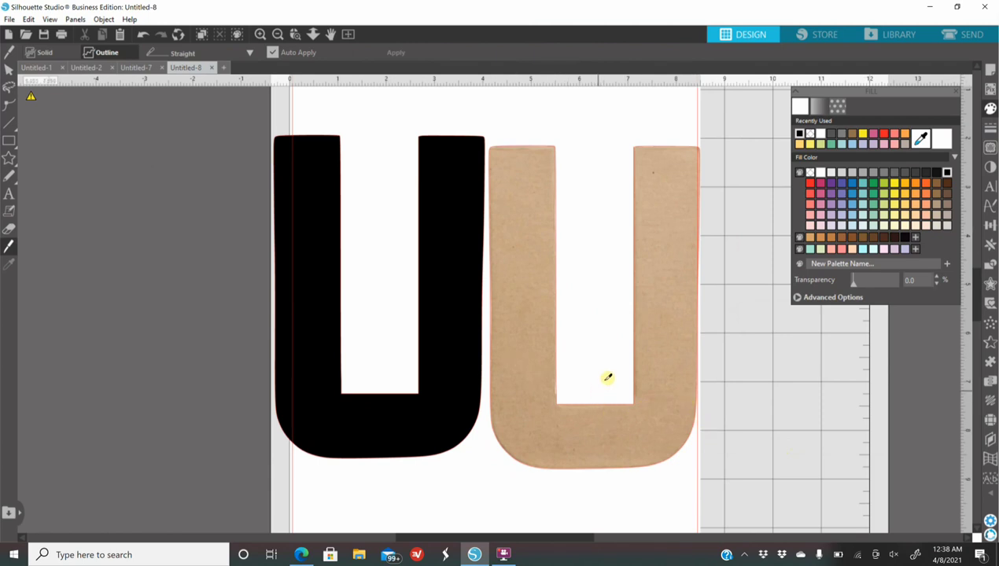
drag(605, 376, 630, 490)
click(558, 440)
key(Delete)
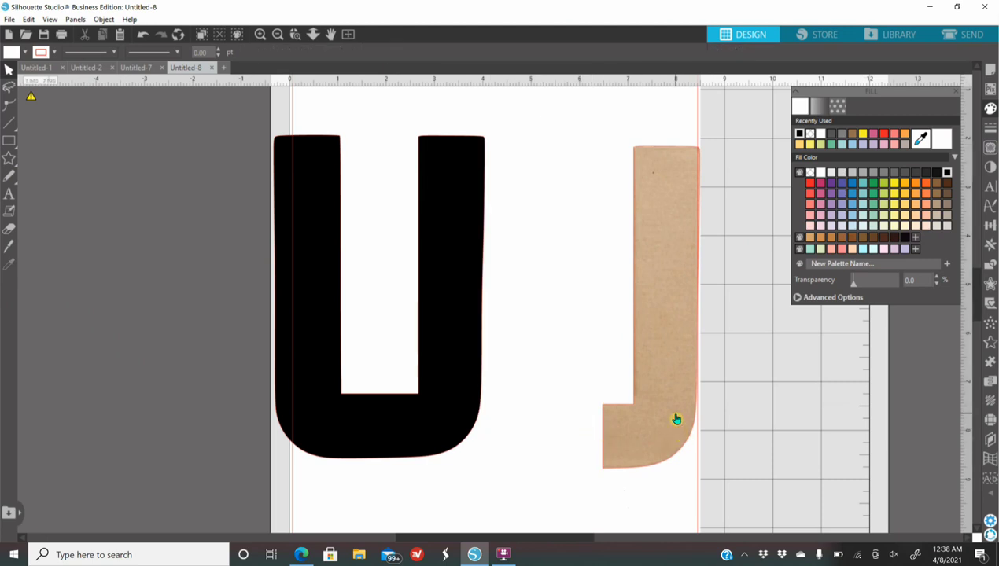
Move the remaining half over the right side of the black U and send it to the back
drag(676, 419, 472, 407)
right_click(472, 406)
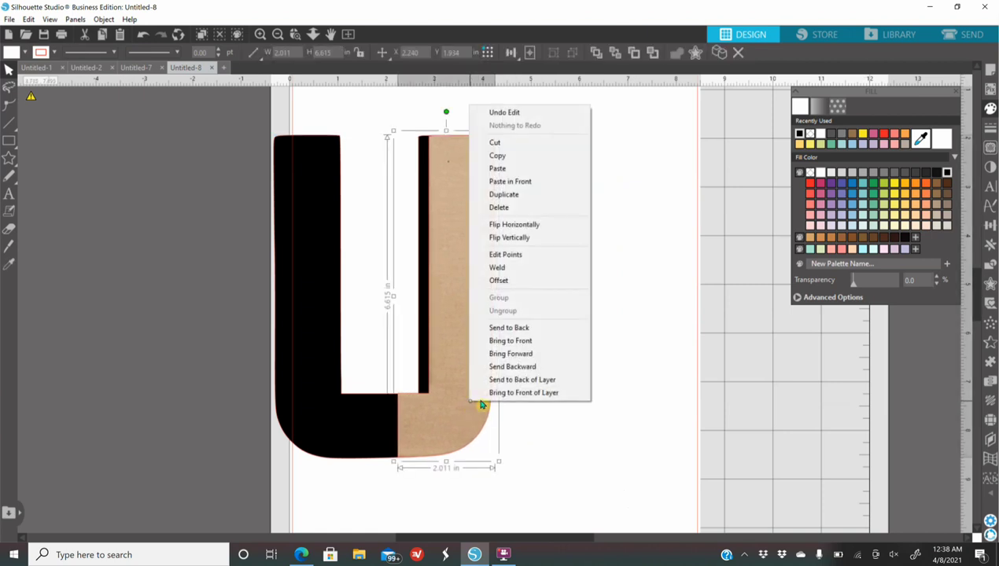
click(546, 333)
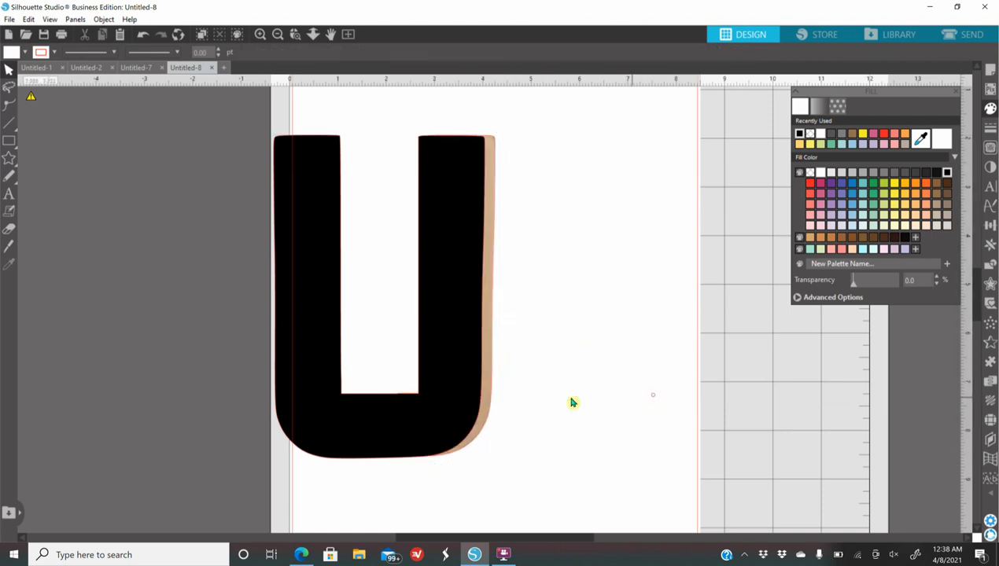
Nudge the textured half left to X 2.131 in so that only a narrow strip extends beyond the black U
click(491, 321)
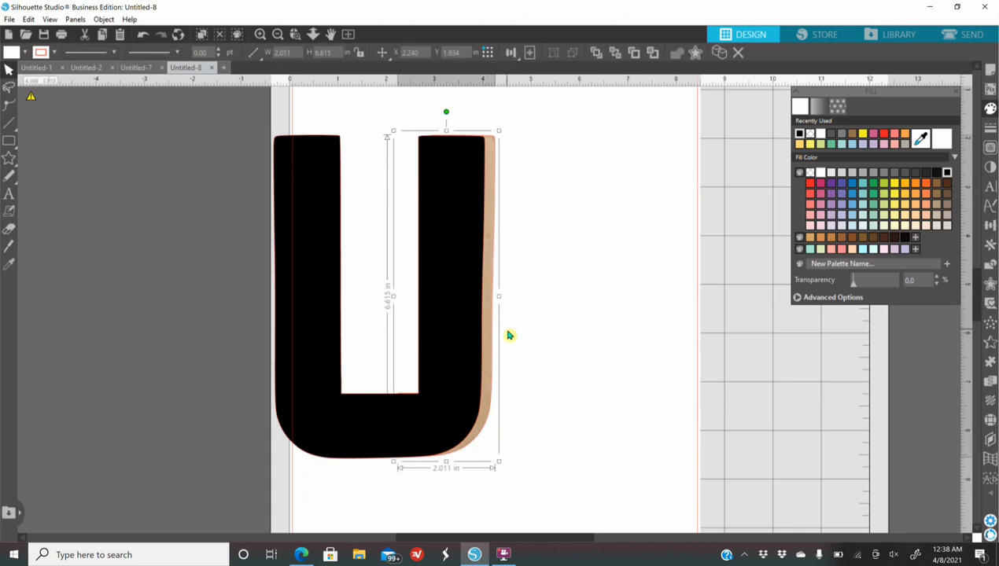
key(Left)
key(Left)
key(Left)
key(Left)
key(Left)
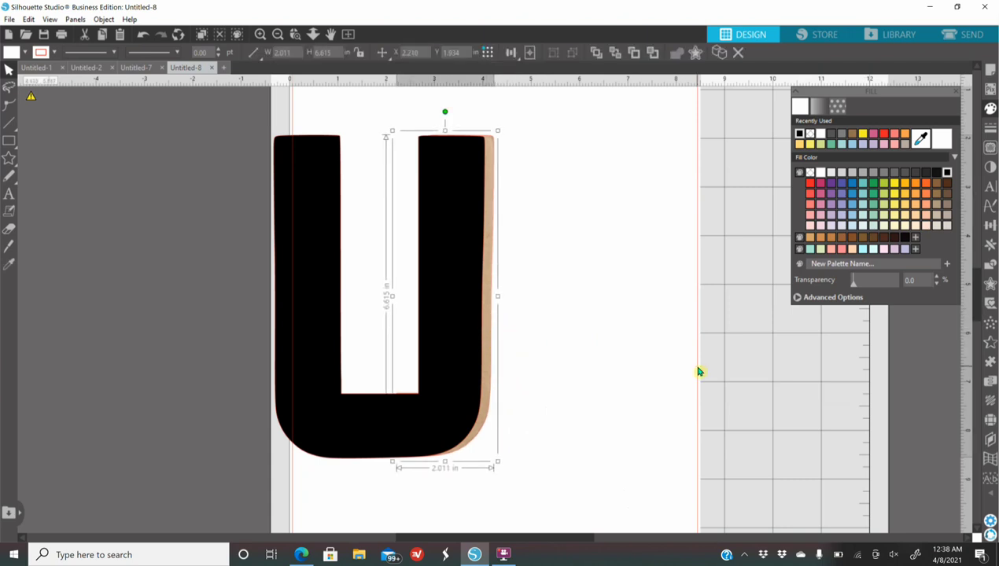
key(Left)
key(Left)
key(Left)
key(Left)
key(Left)
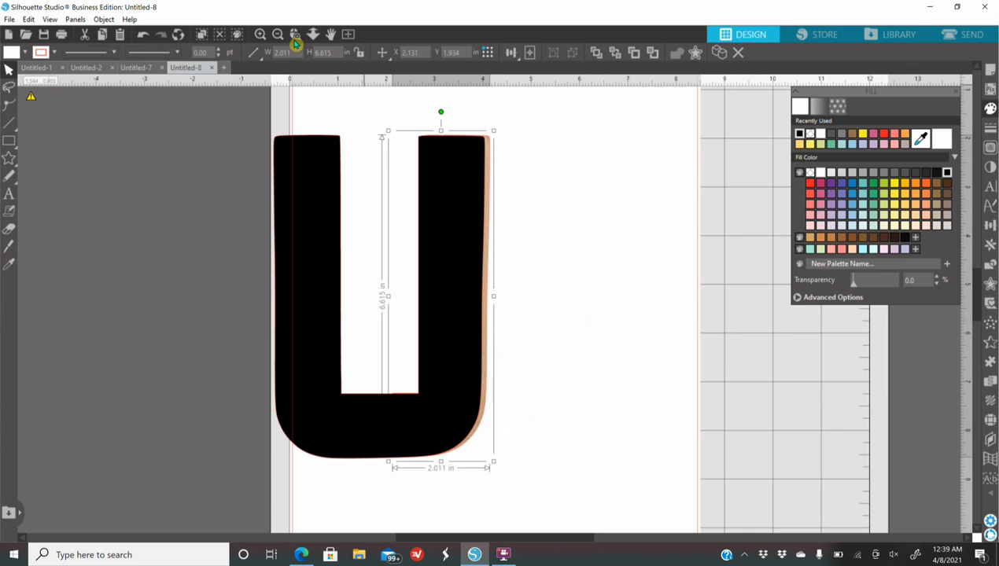
Weld the black U and the textured half into one shape
click(261, 34)
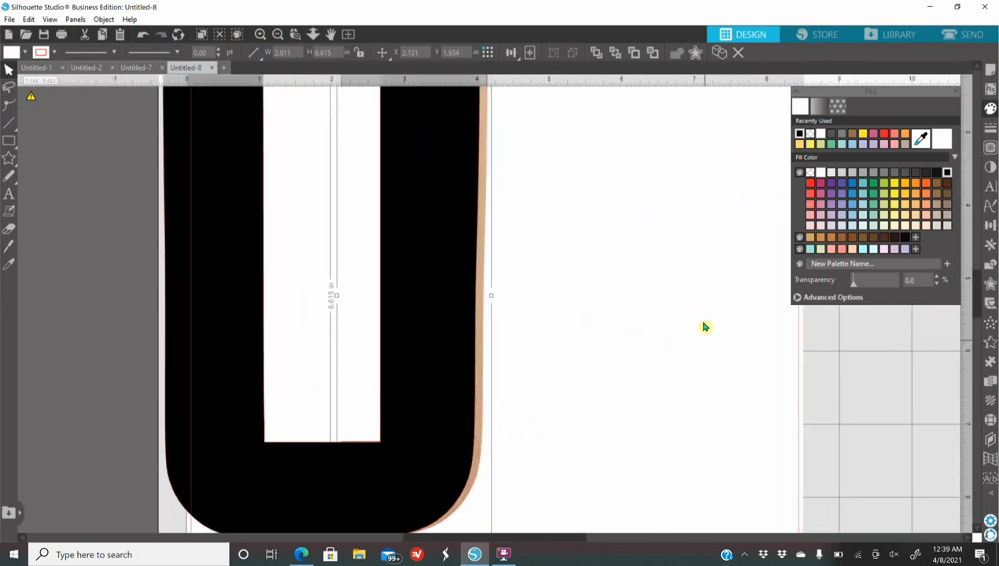
click(593, 303)
drag(666, 278, 288, 390)
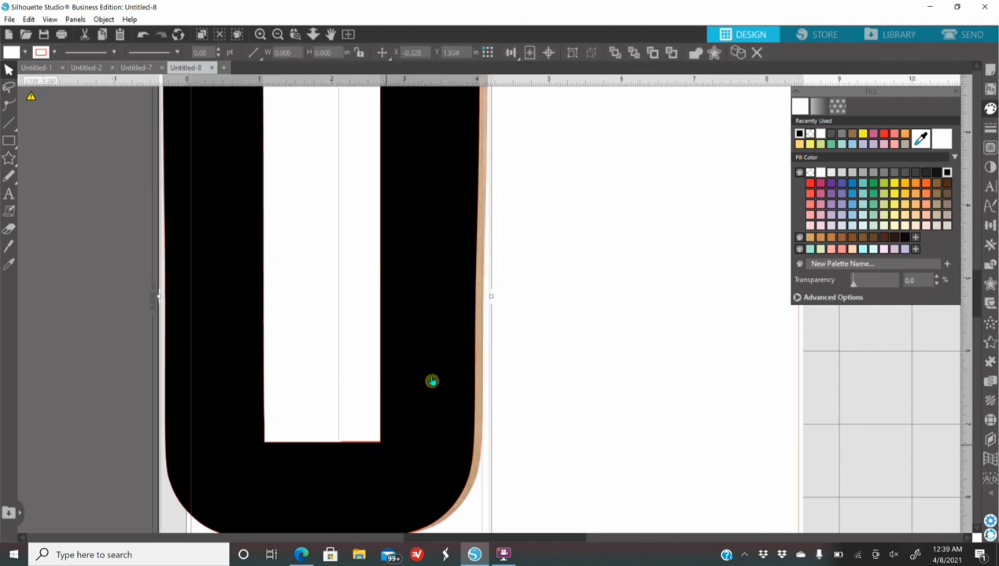
right_click(449, 321)
click(499, 166)
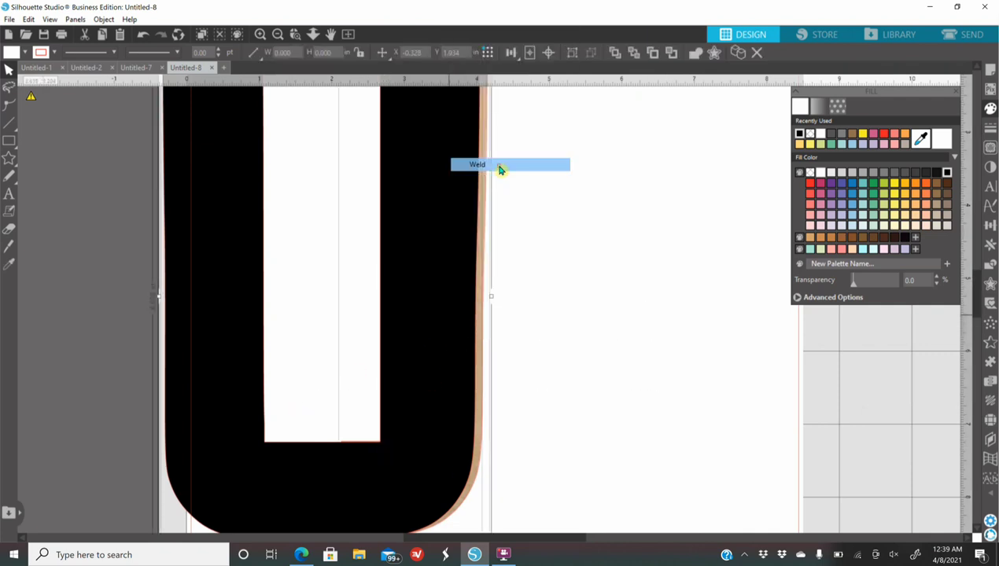
click(281, 37)
Move the welded U to about X 1.404, Y 2.067 in on the page and delete it
drag(471, 281, 548, 407)
click(663, 441)
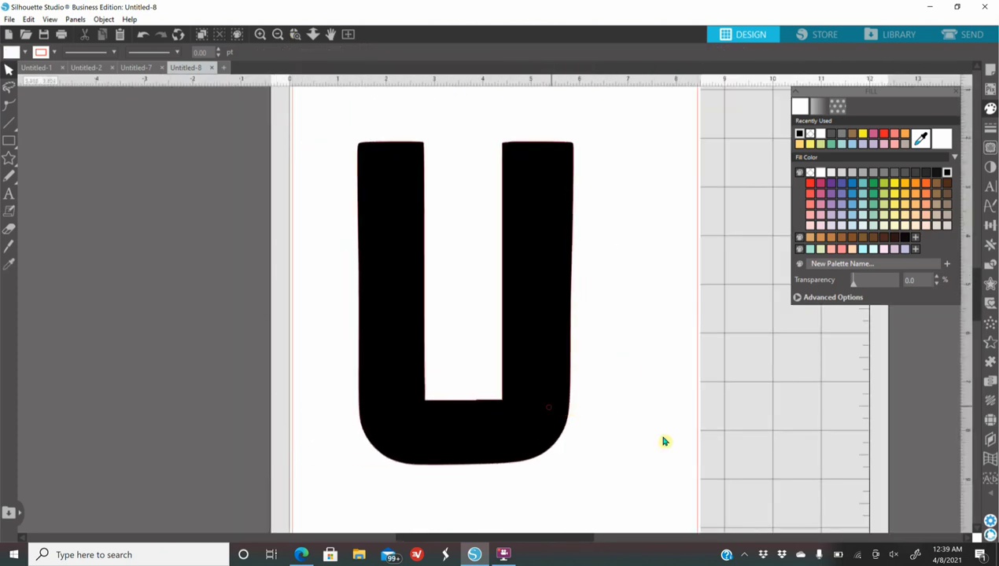
click(574, 346)
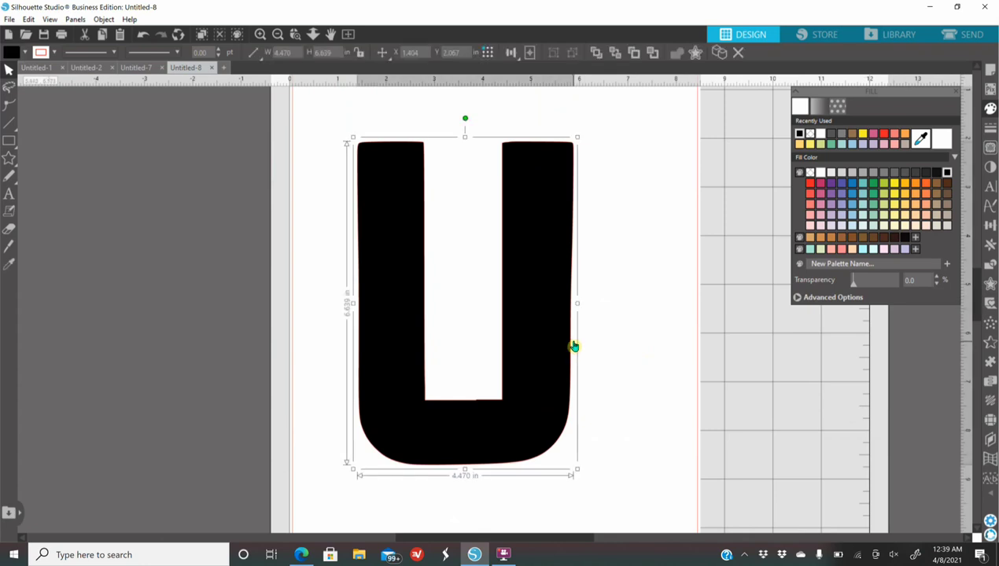
key(Delete)
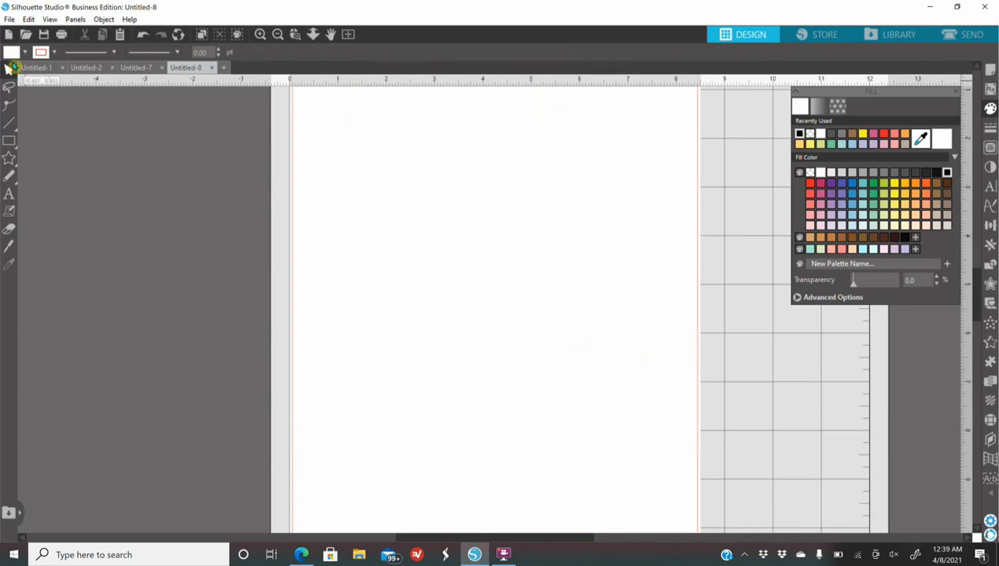
click(6, 8)
click(115, 214)
click(260, 35)
click(260, 35)
click(277, 35)
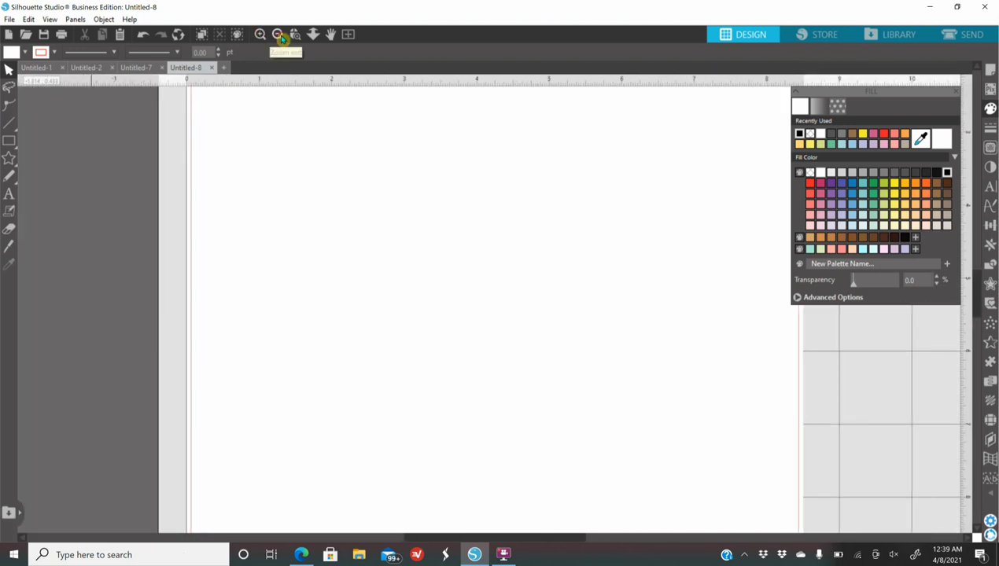
click(277, 35)
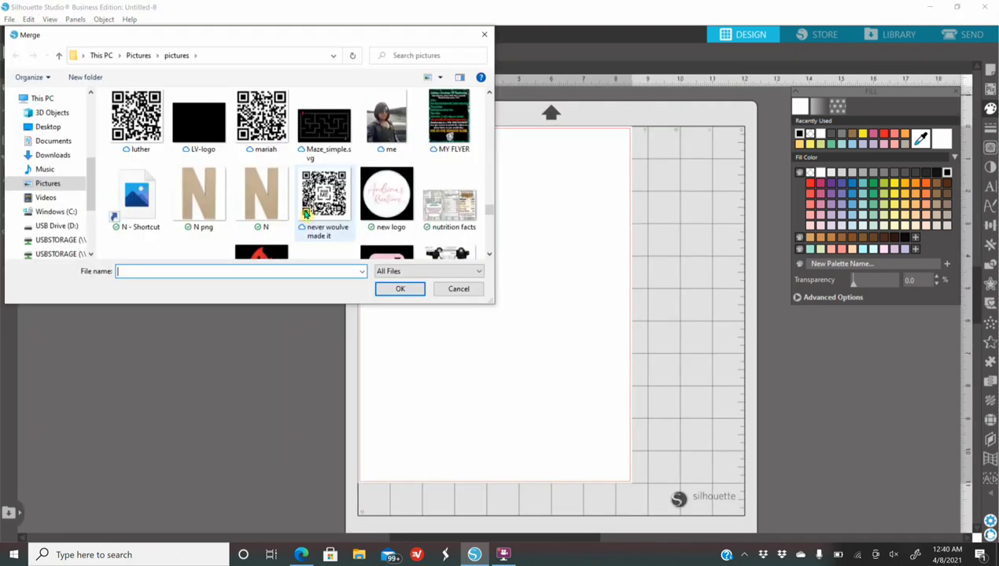
scroll(298, 173, down, 1)
click(482, 35)
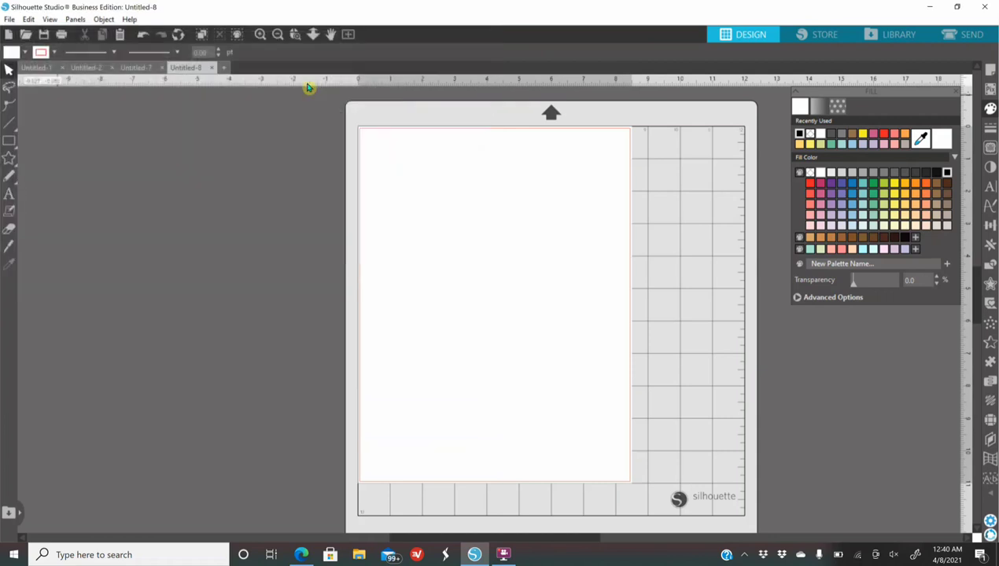
Switch to the Untitled-2 document and look over its letter designs
click(83, 68)
click(279, 36)
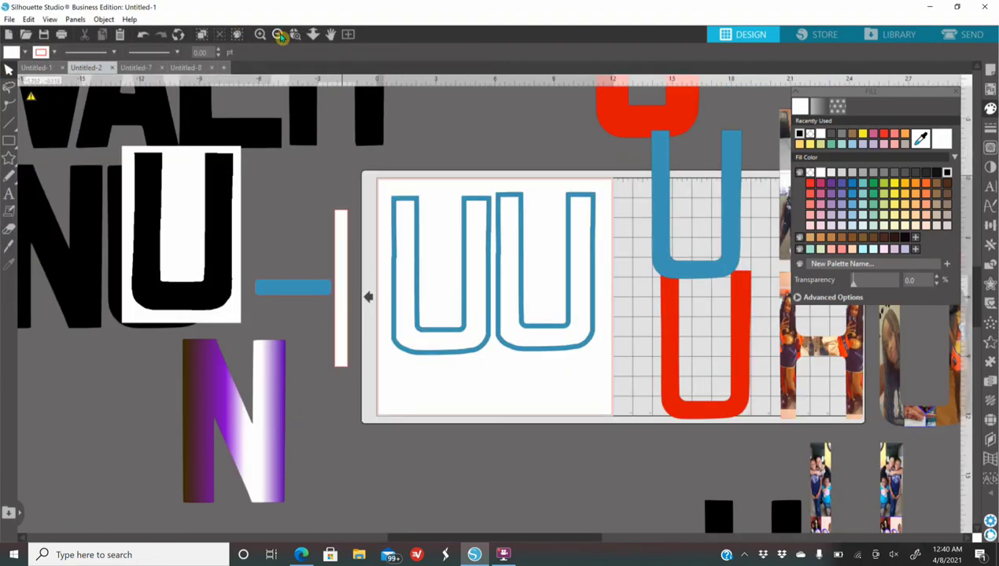
Move the U image with the white background well clear of the NEVAEH and NUNU letters
click(279, 35)
click(280, 35)
click(280, 35)
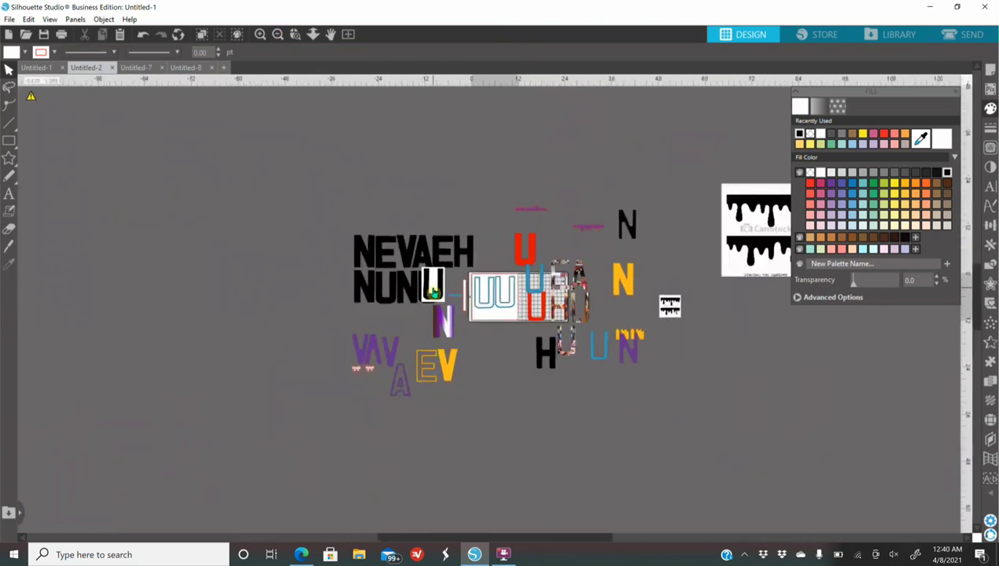
drag(428, 287, 232, 303)
Copy the black NEVAEH and NUNU letters from Untitled-2 and paste them into the Untitled-8 document
drag(326, 216, 453, 296)
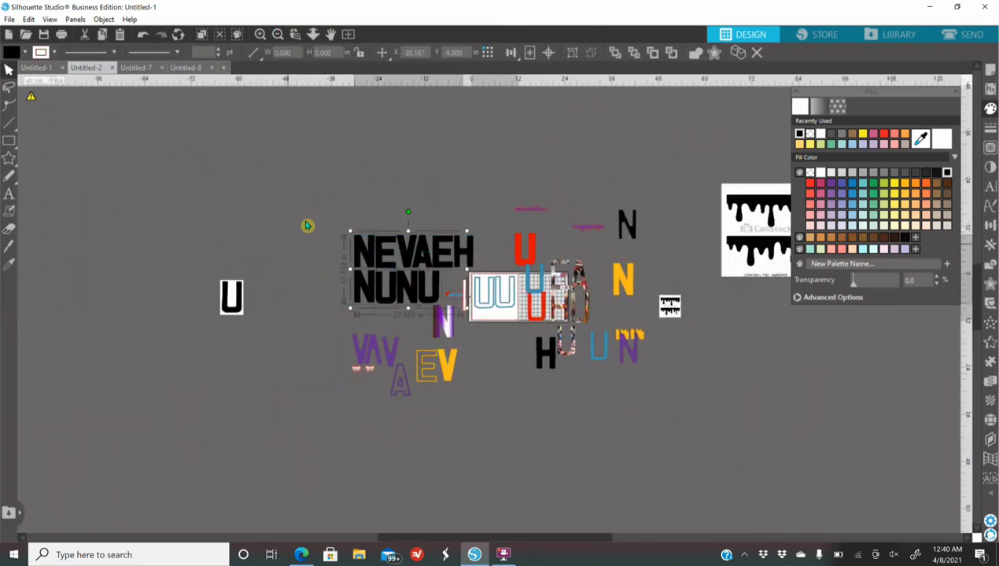
drag(306, 221, 472, 280)
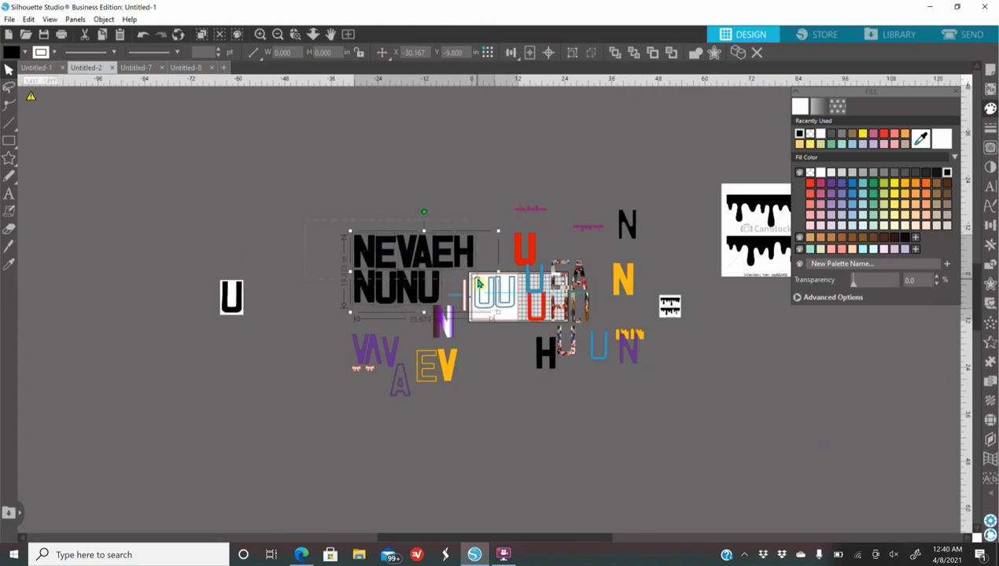
right_click(403, 266)
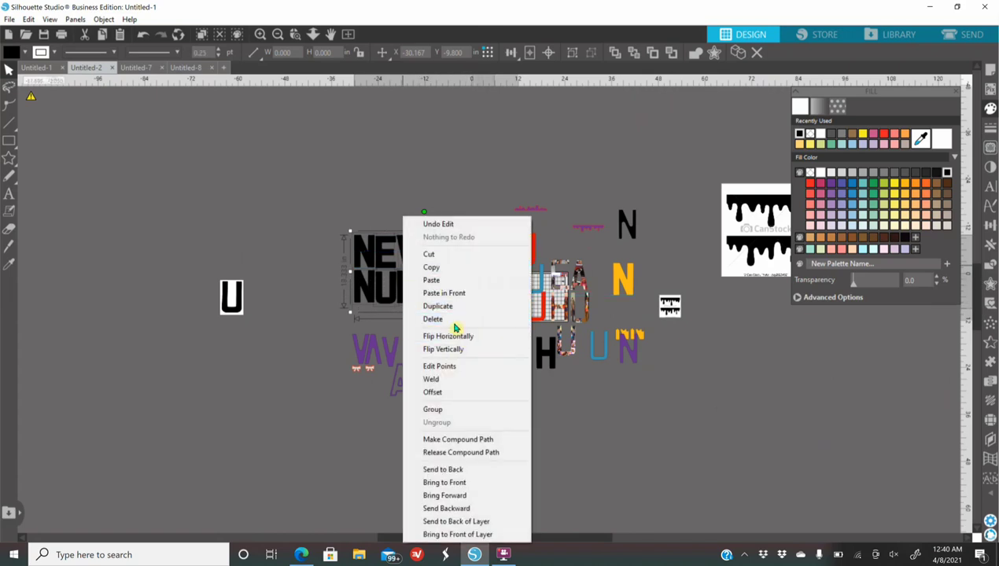
click(442, 266)
click(187, 67)
right_click(276, 213)
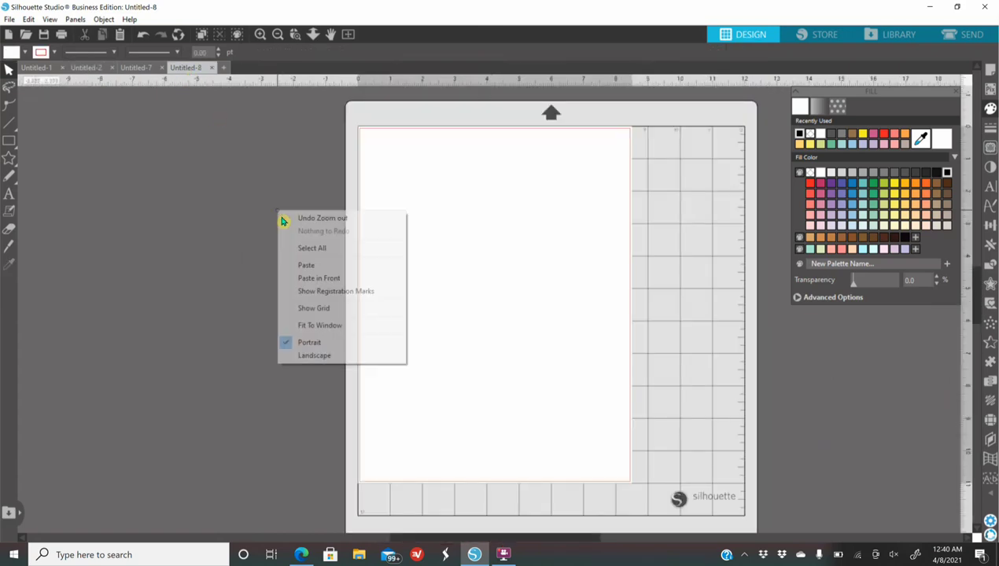
click(312, 265)
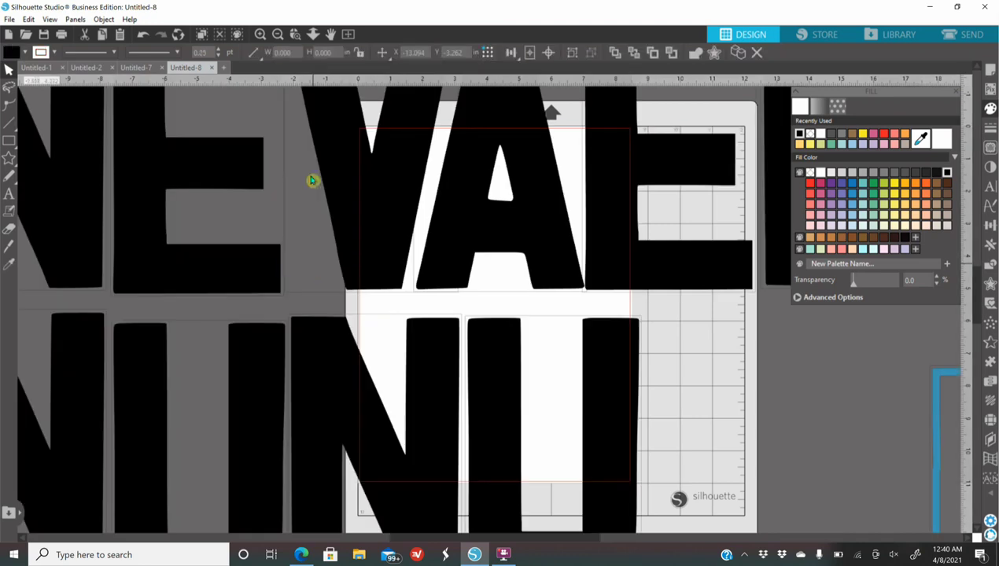
Shift the pasted designs to the left and delete the blue outlined U that was copied with them
click(278, 34)
click(278, 35)
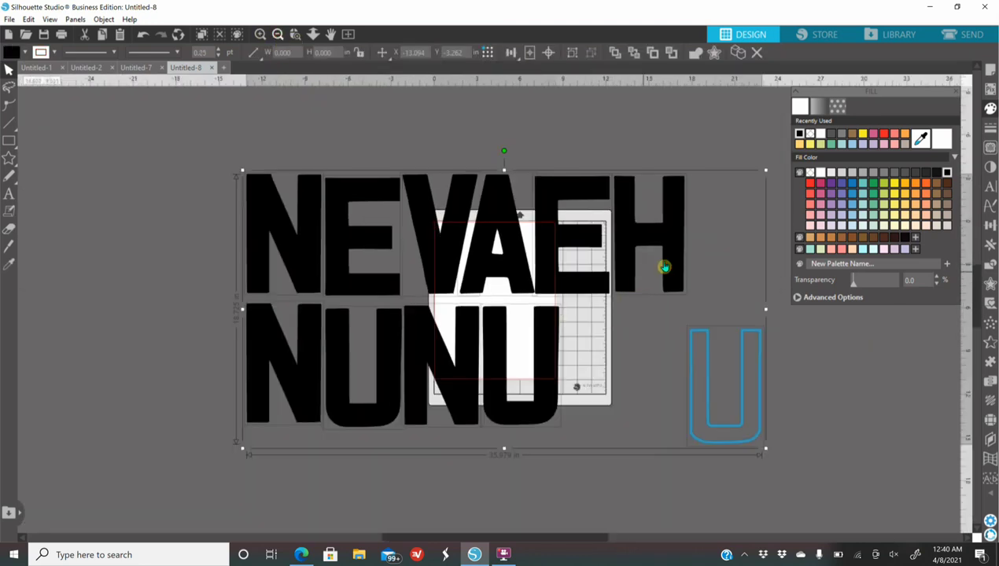
drag(669, 266, 415, 235)
click(616, 405)
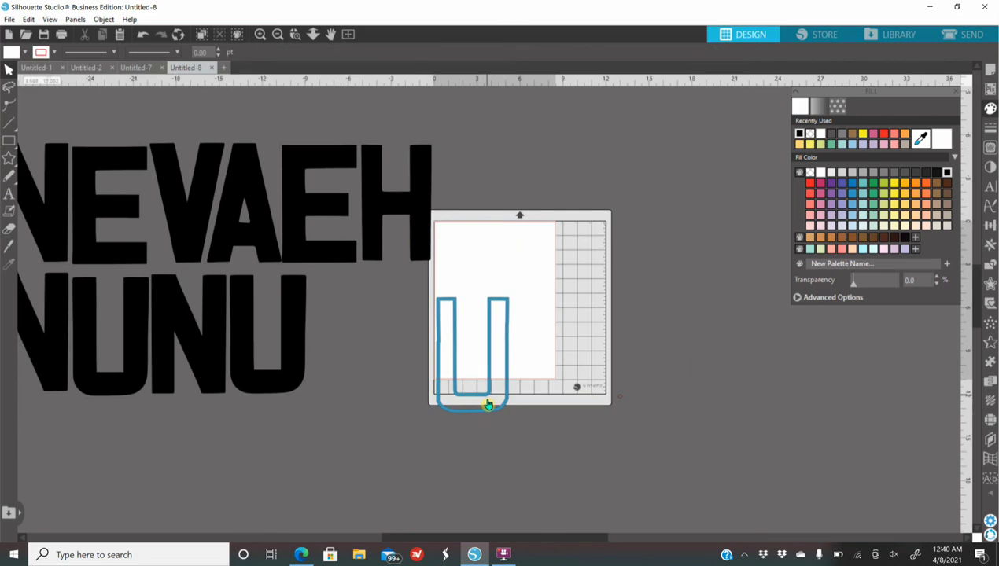
click(482, 410)
key(Delete)
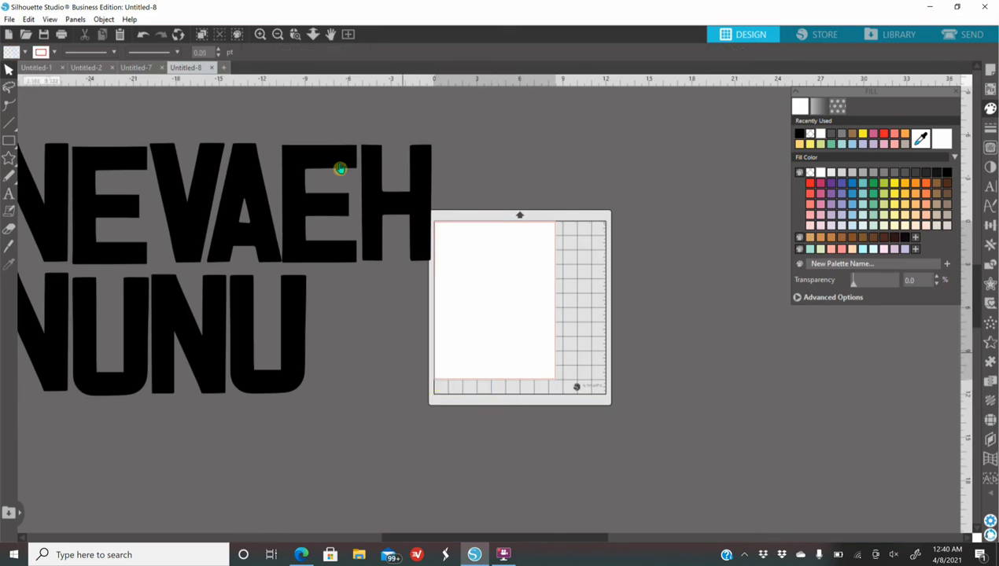
Move all the NEVAEH and NUNU letters together to about X -35.468, Y -5.918 in, clear of the cutting mat
click(278, 34)
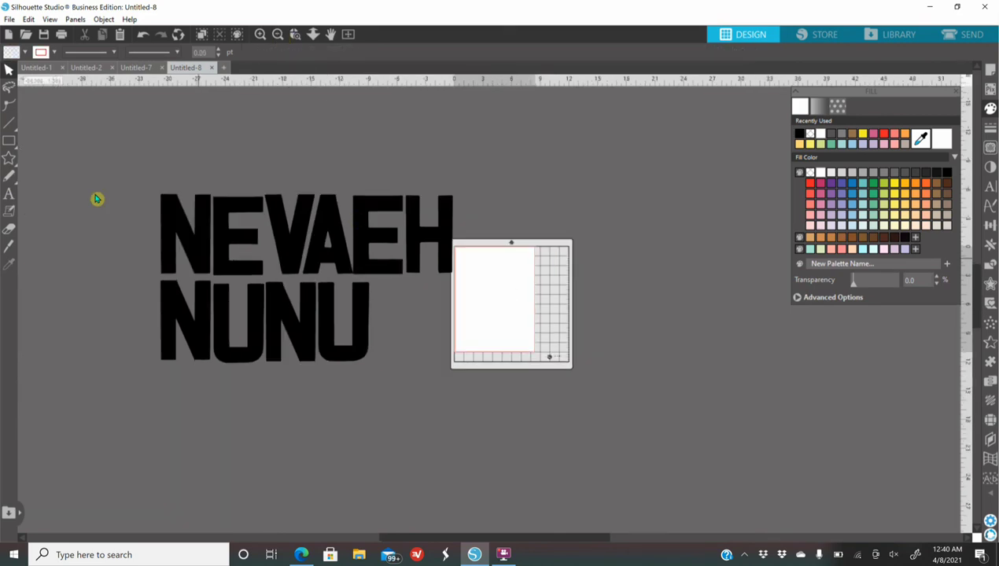
drag(97, 176, 417, 296)
drag(415, 230, 370, 219)
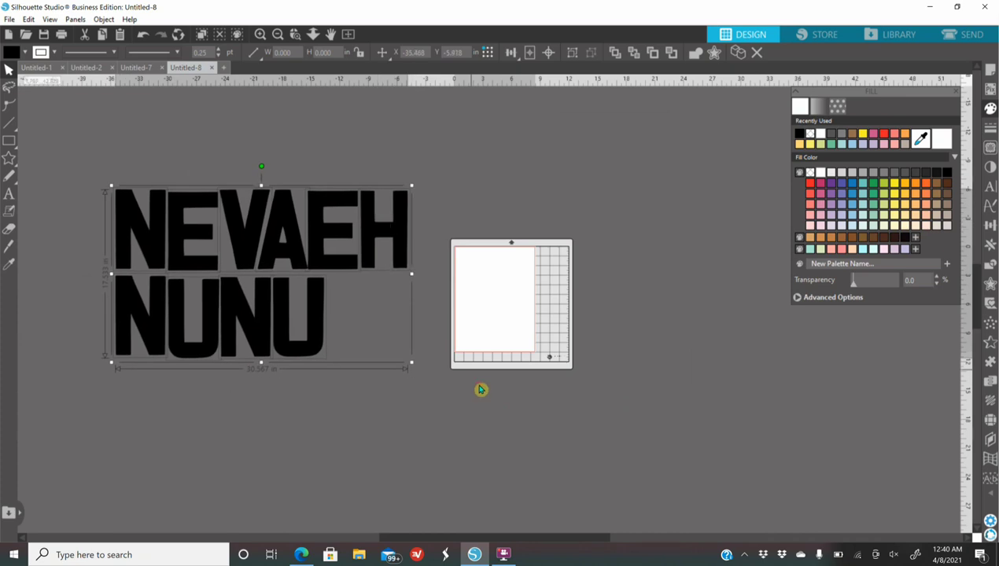
click(511, 366)
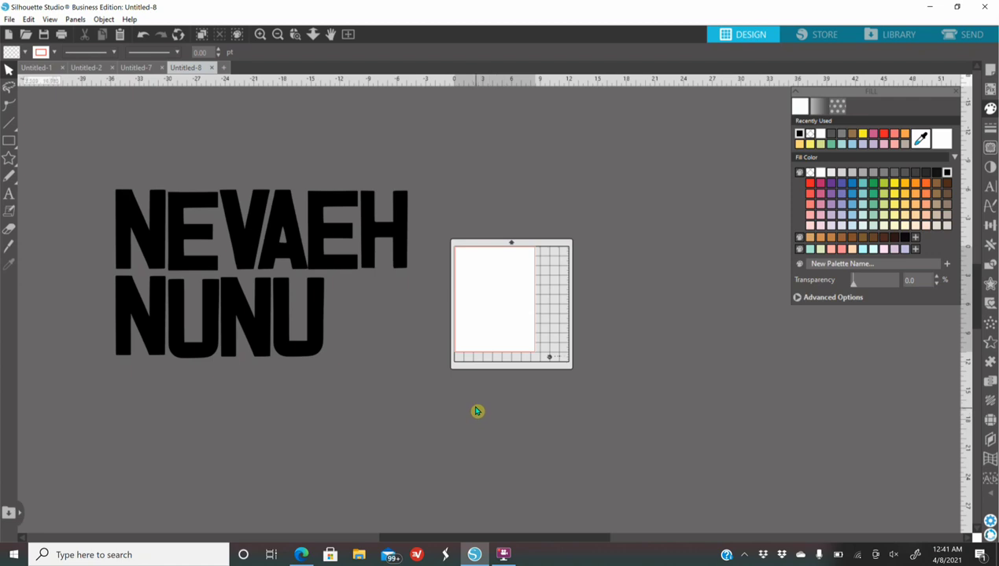
Duplicate the N of NEVAEH and place the copy on the page at about X 0.943, Y 0.478 in
click(140, 259)
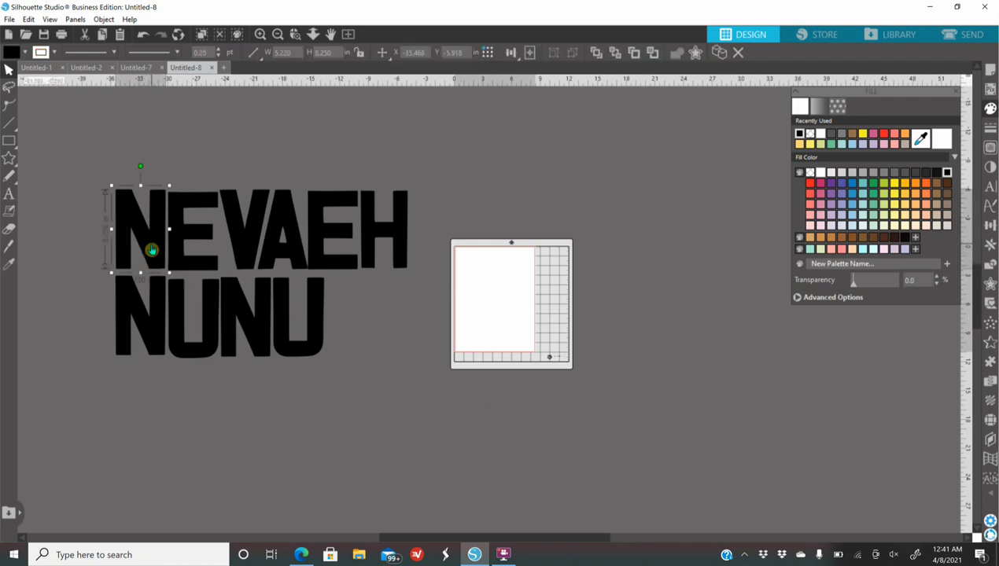
right_click(151, 250)
click(201, 335)
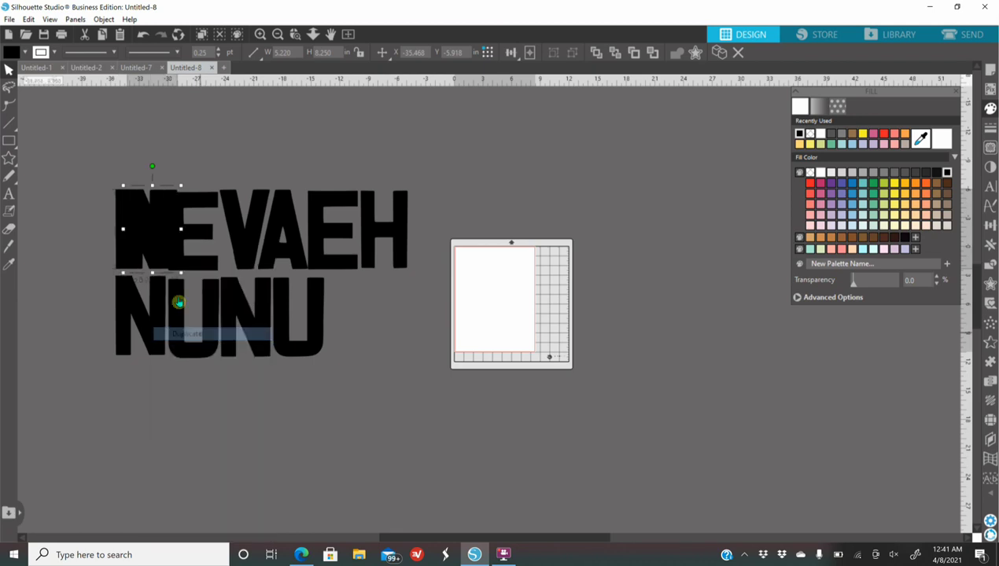
drag(163, 247, 483, 330)
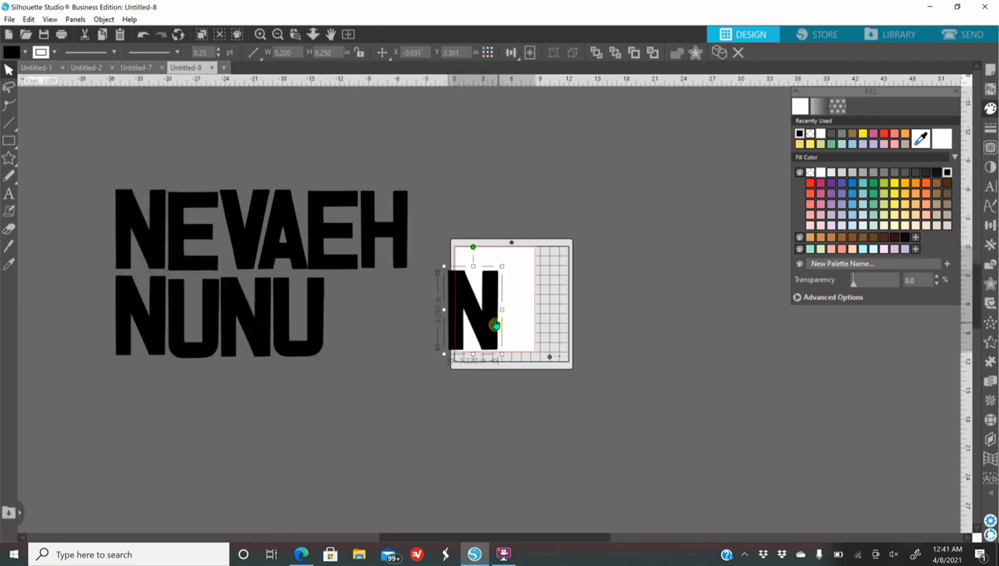
mouse_move(495, 325)
mouse_down()
mouse_move(512, 309)
mouse_move(503, 312)
mouse_up()
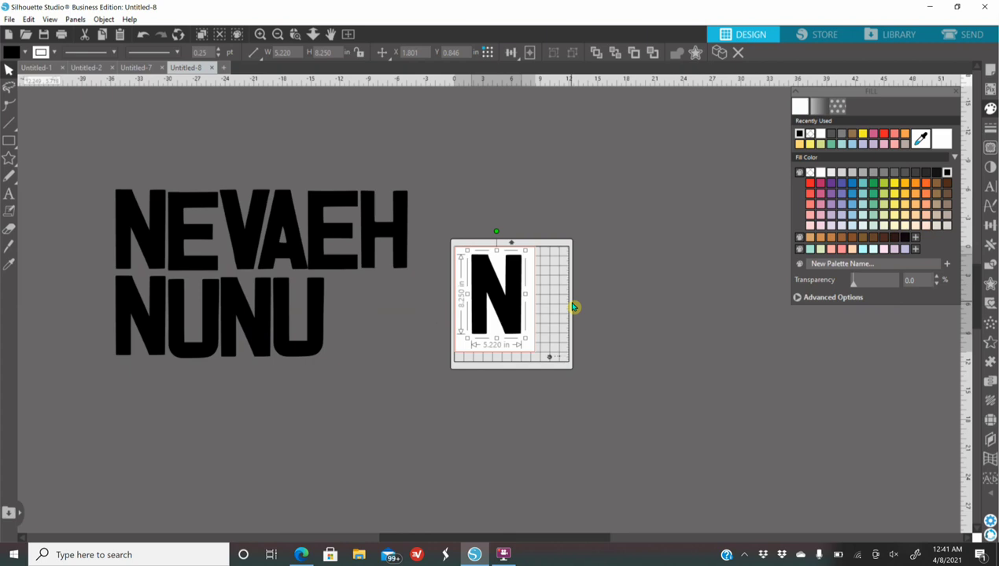
drag(511, 321, 501, 310)
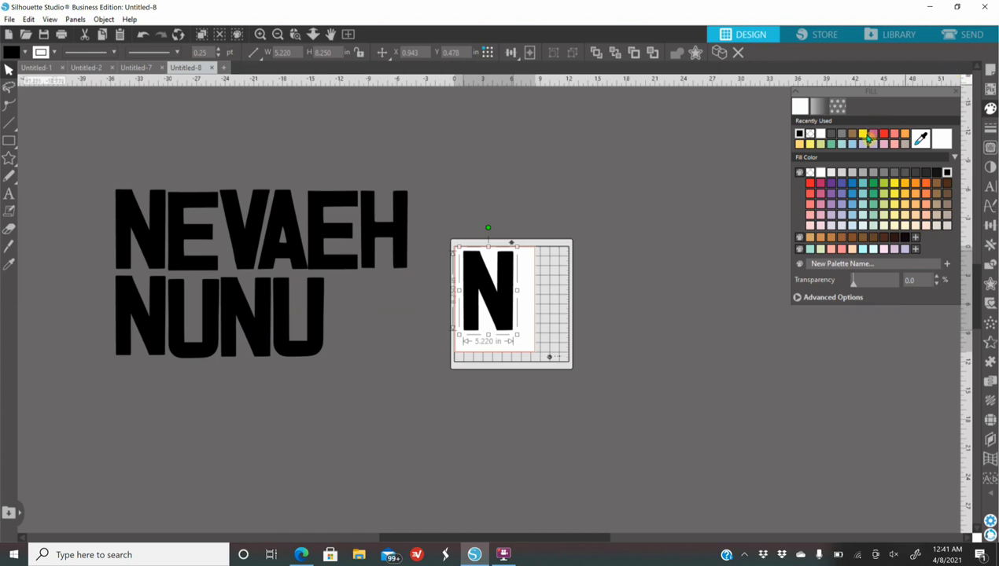
In the cut settings, choose the user-defined material Cardstock, Textured - Heavy (1) and lower the force to 28
mouse_move(3, 141)
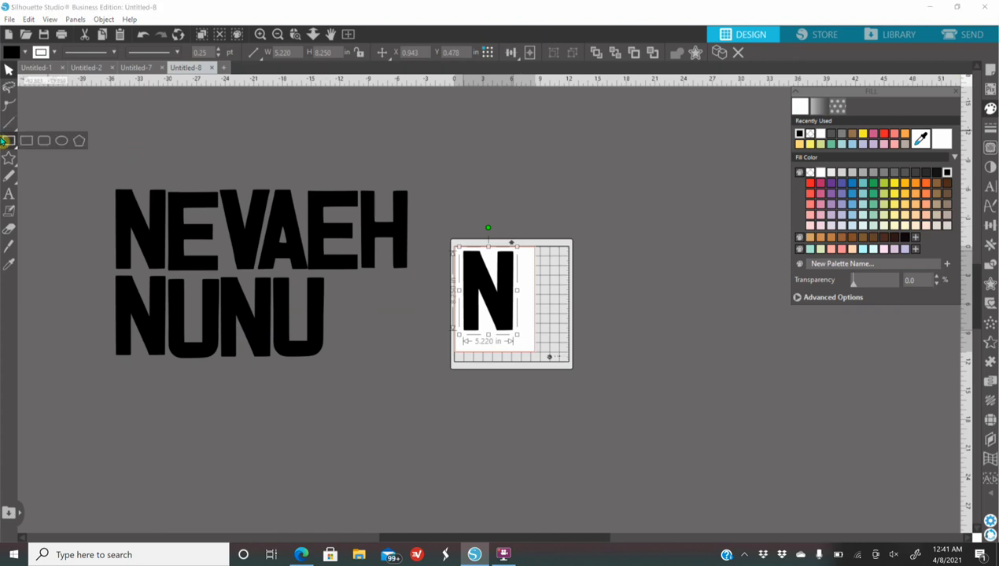
click(974, 34)
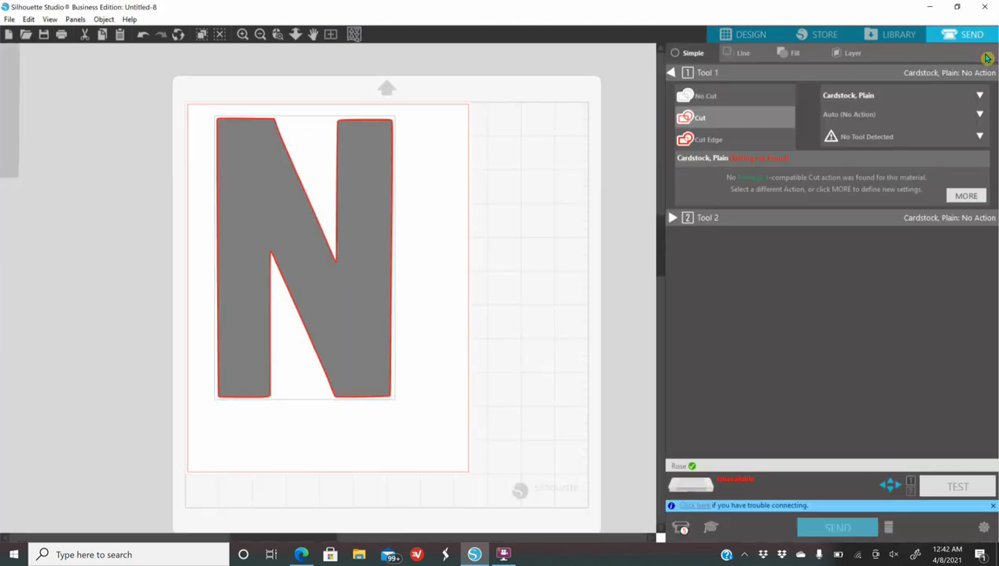
click(948, 97)
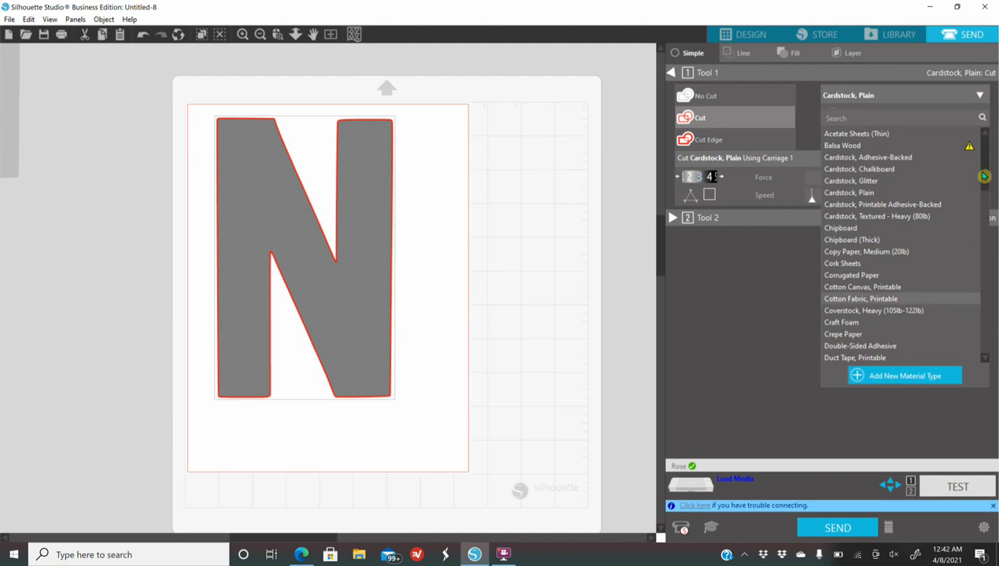
drag(992, 208, 984, 369)
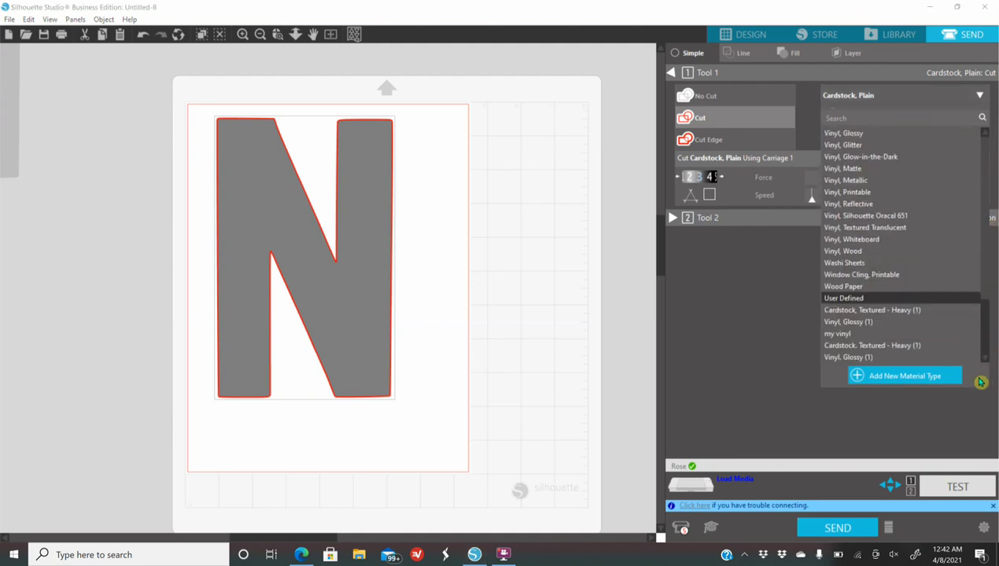
click(900, 347)
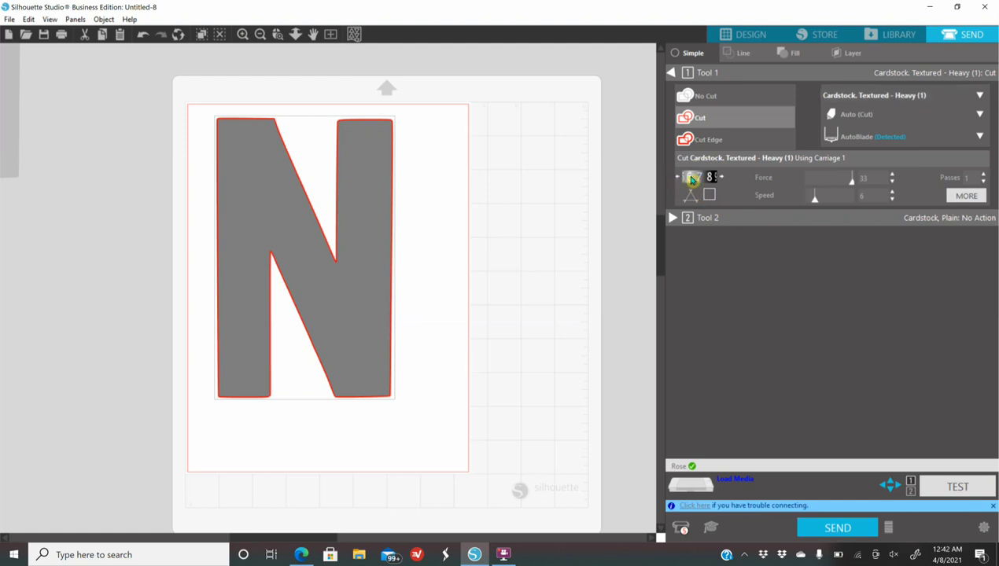
click(893, 183)
click(893, 184)
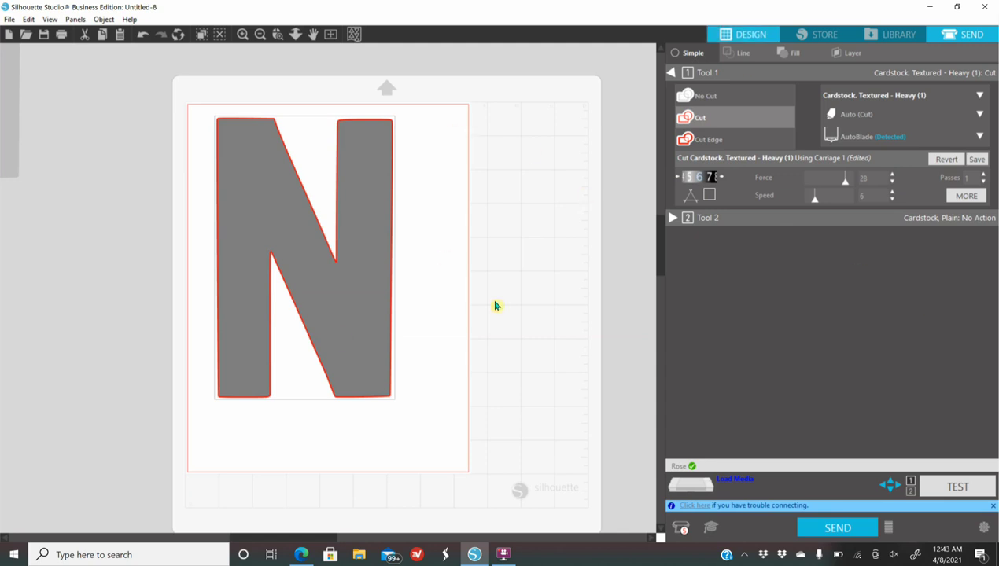
Return to the design, fill the N on the page with purple and move it off the mat to the upper right
click(759, 32)
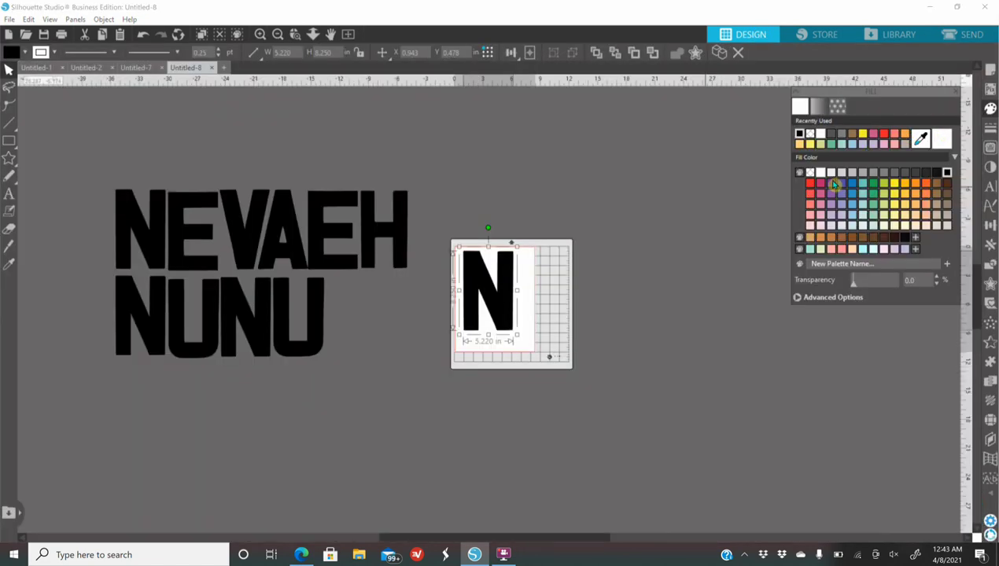
click(834, 183)
drag(508, 312, 648, 214)
click(714, 298)
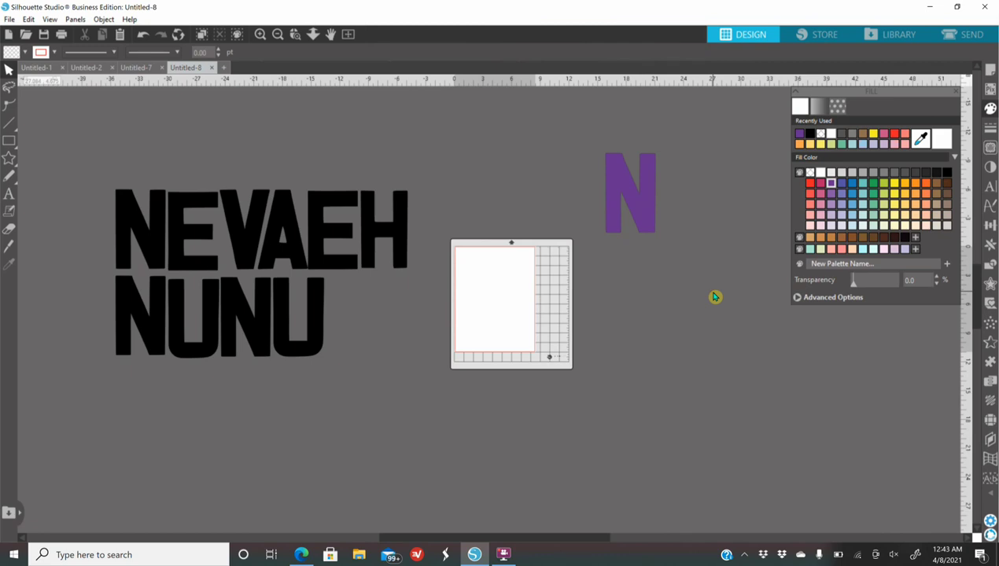
Duplicate the first E of NEVAEH, place the copy at about X 1.403, Y 1.213 in on the page and fill it white
click(207, 266)
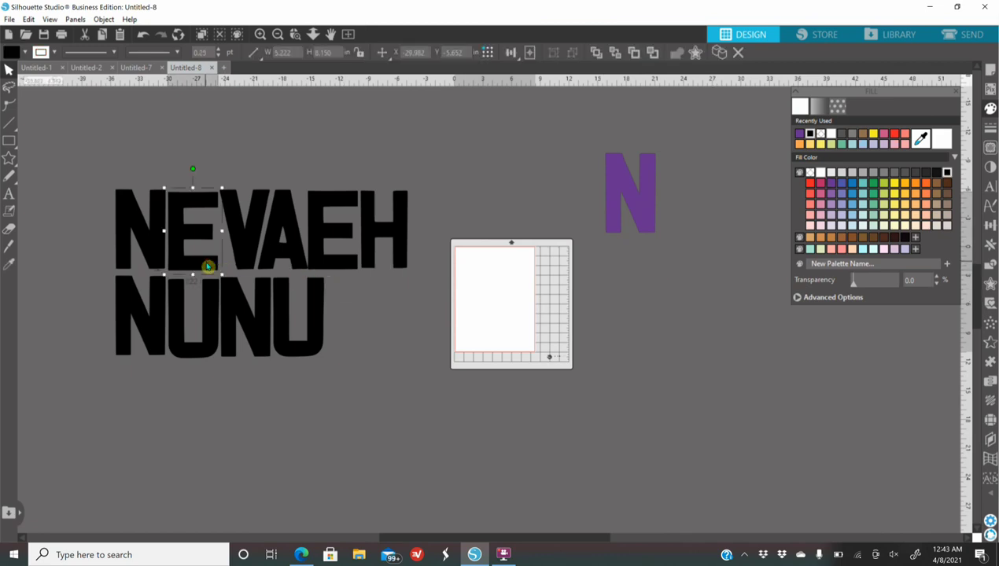
right_click(207, 266)
click(250, 336)
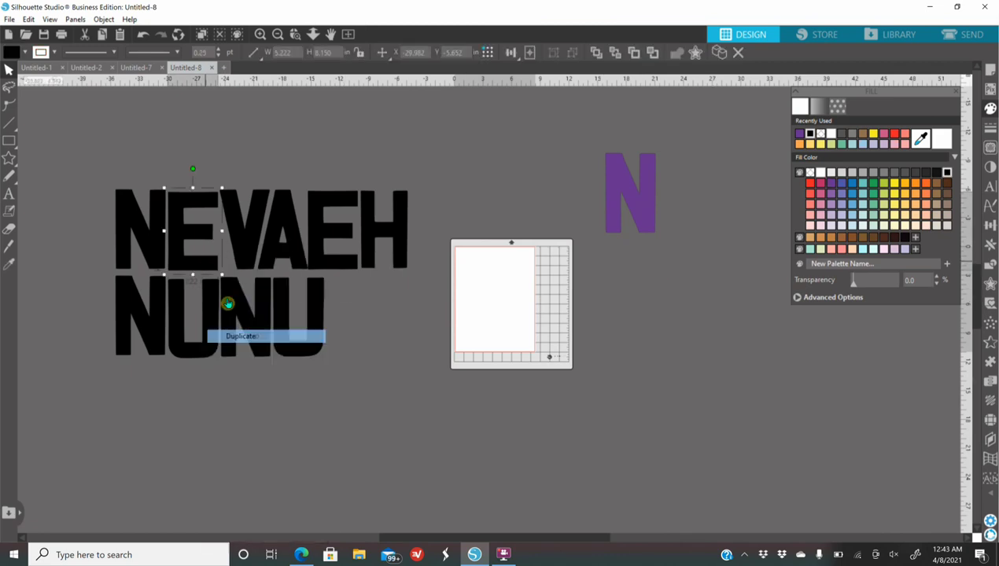
drag(450, 331, 513, 336)
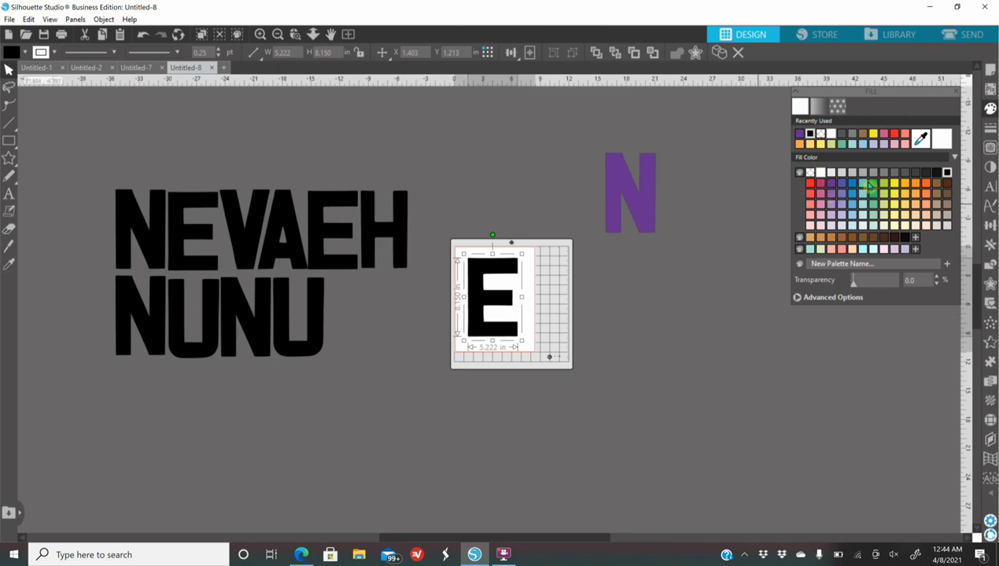
click(824, 173)
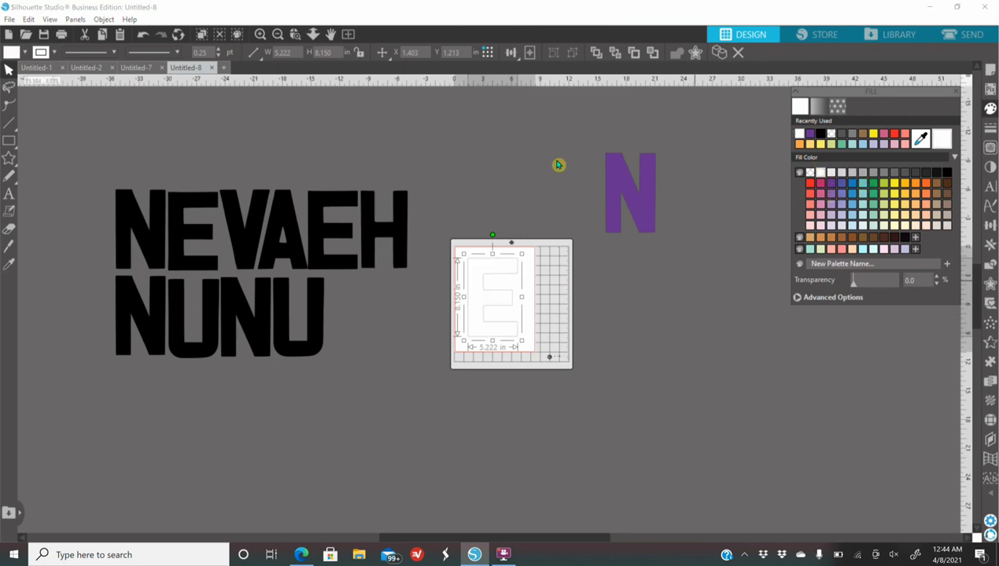
Create an internal offset of the white E on the page with an offset distance of 0.300 in
click(261, 34)
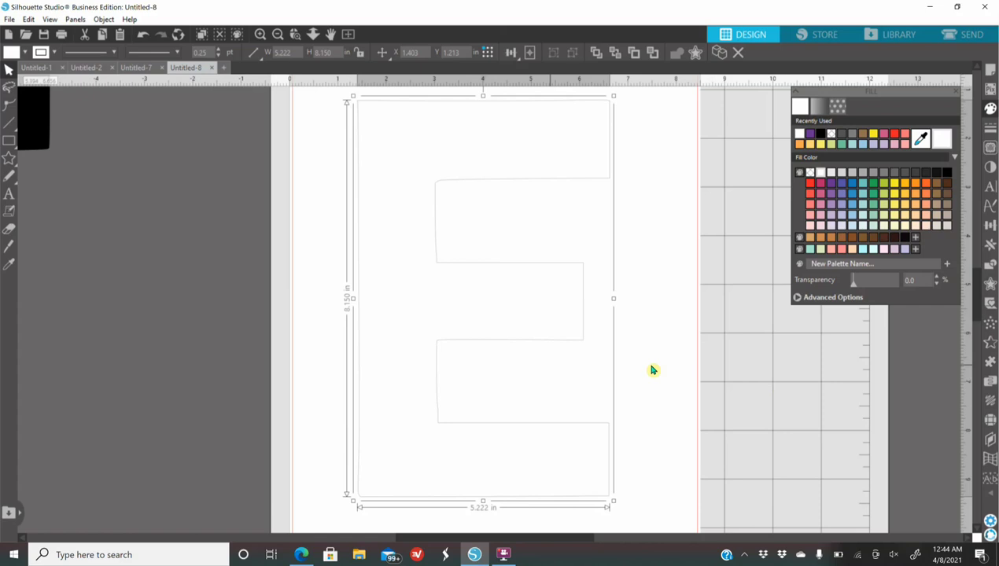
click(989, 287)
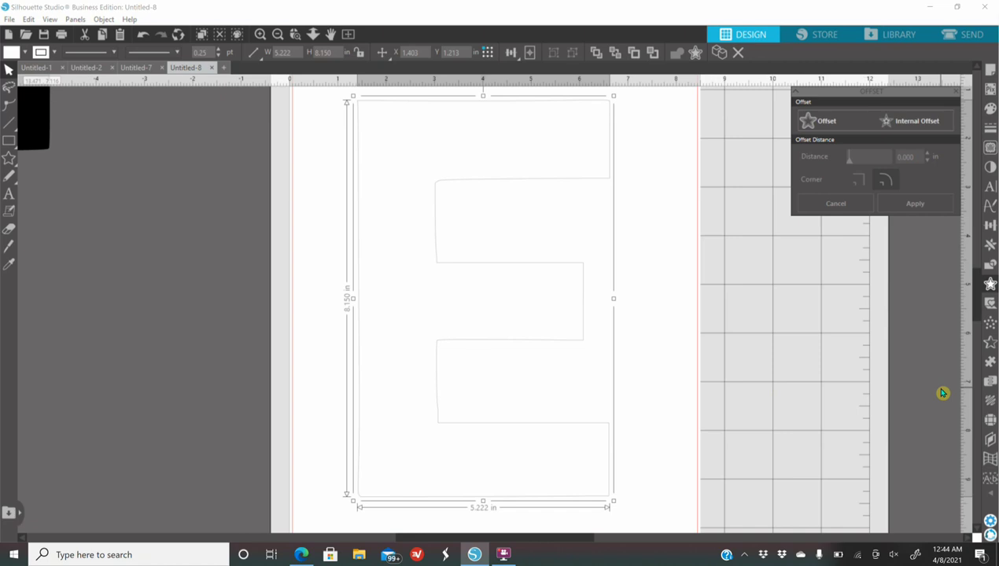
click(909, 124)
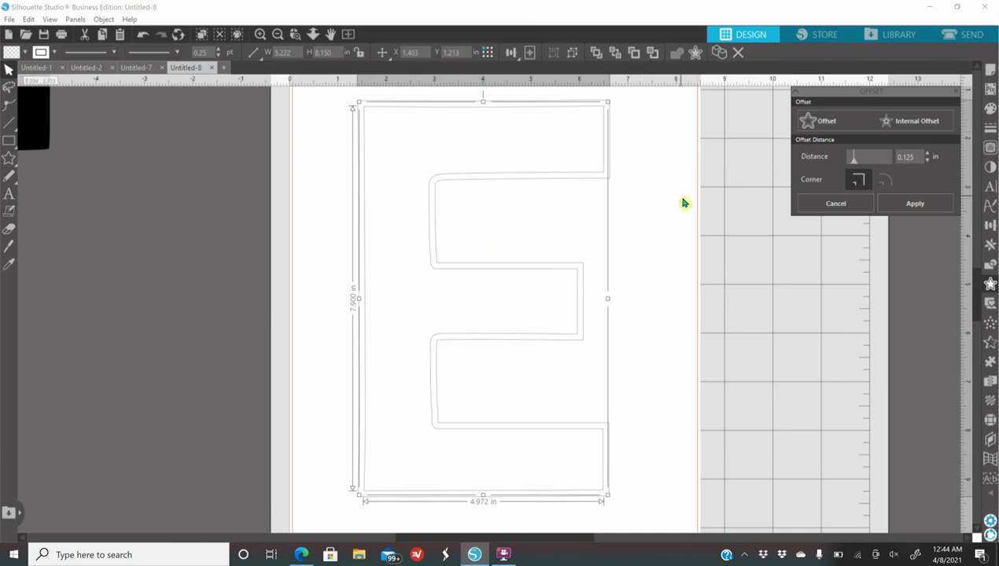
click(930, 158)
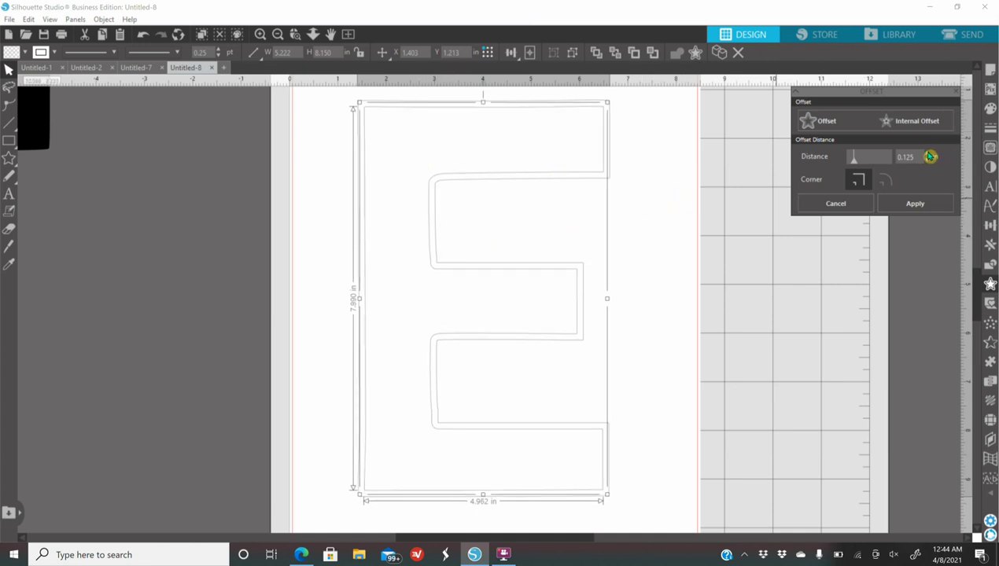
click(930, 158)
click(930, 158)
click(930, 158)
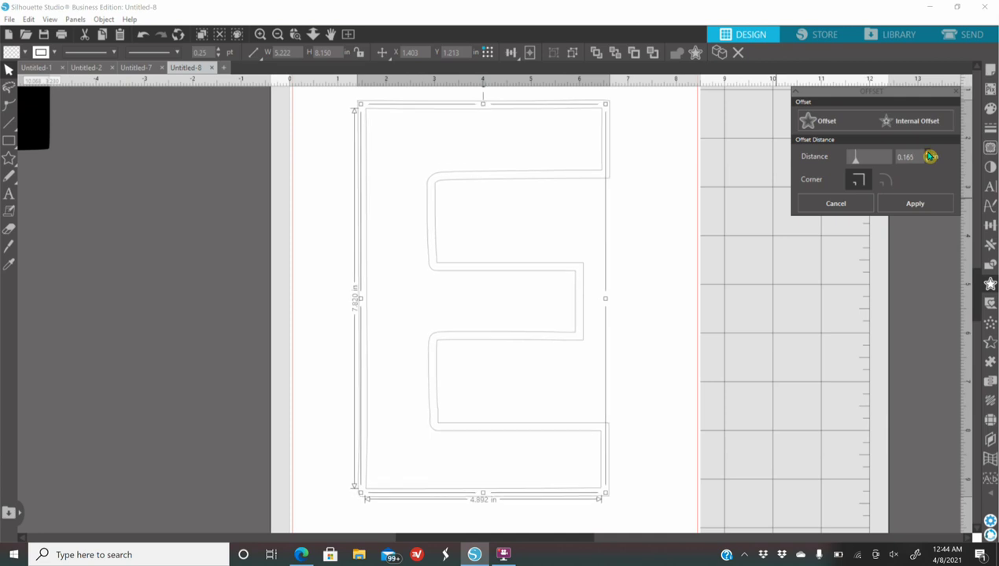
click(929, 158)
click(930, 158)
click(930, 158)
click(930, 158)
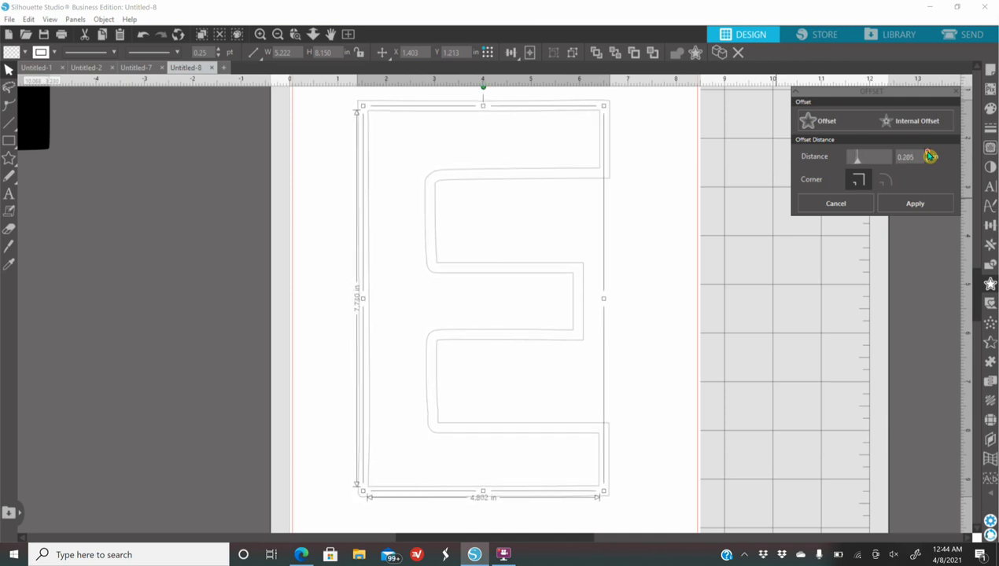
click(930, 159)
click(930, 159)
click(930, 158)
click(930, 158)
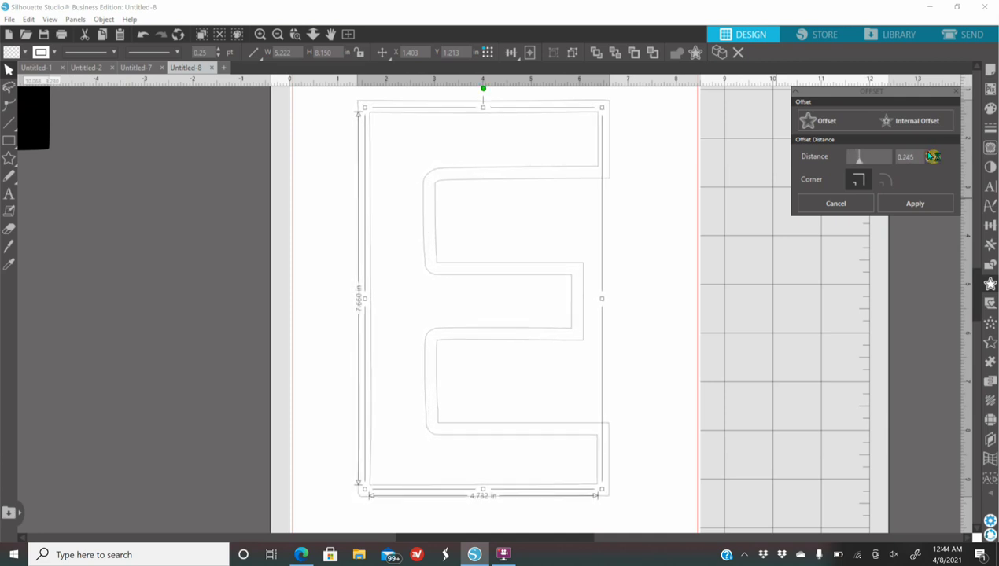
click(930, 159)
click(930, 158)
click(930, 158)
click(930, 158)
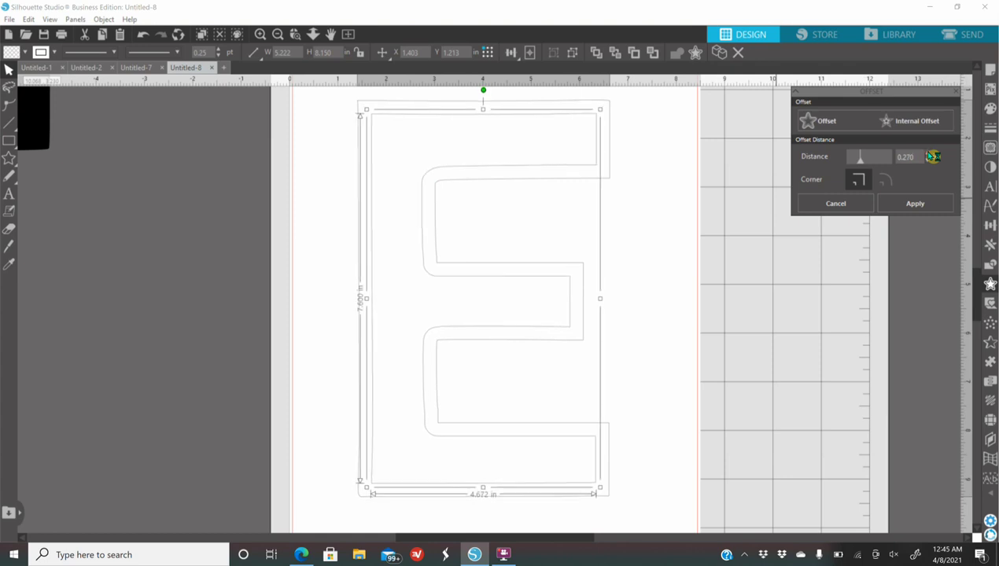
click(931, 158)
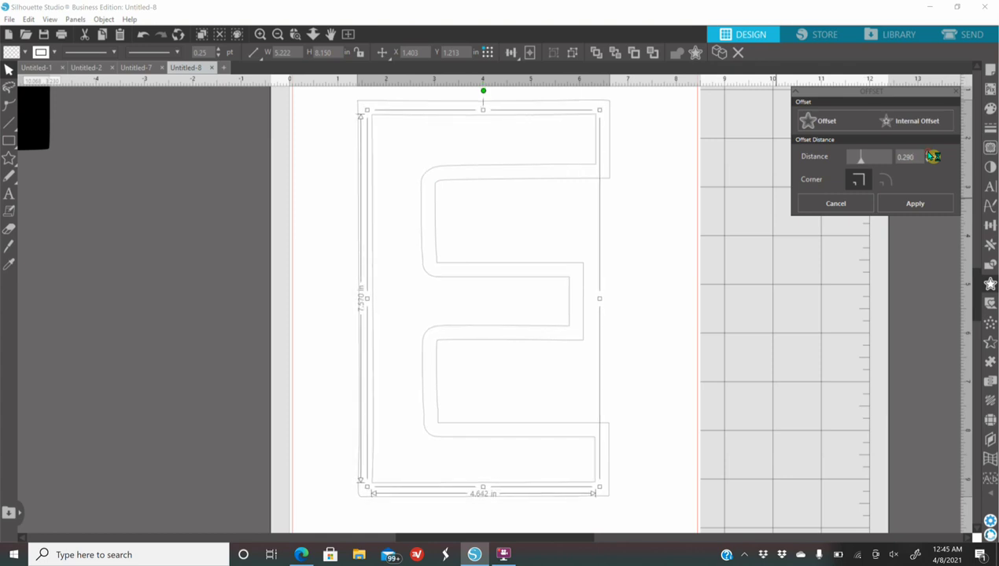
click(932, 157)
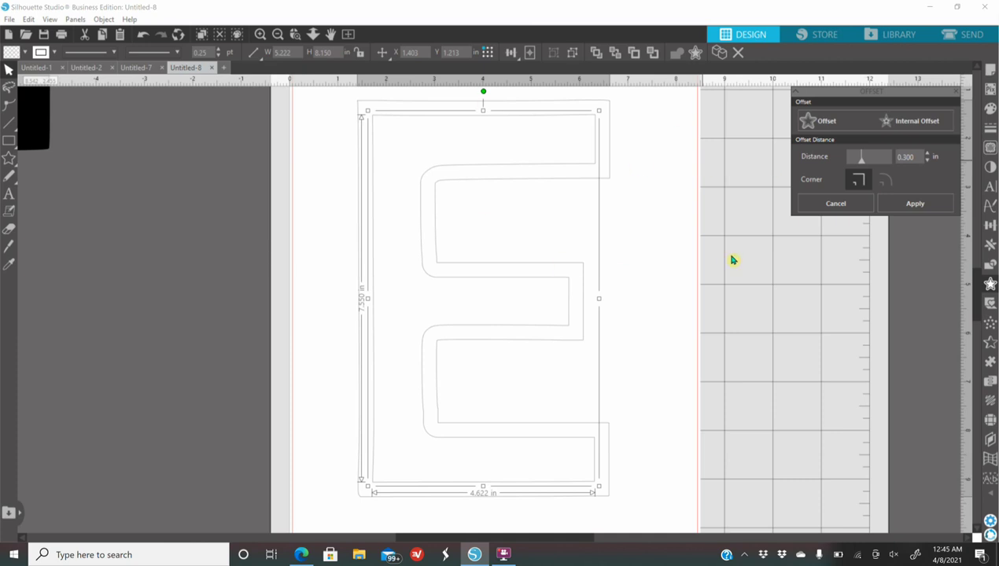
click(661, 284)
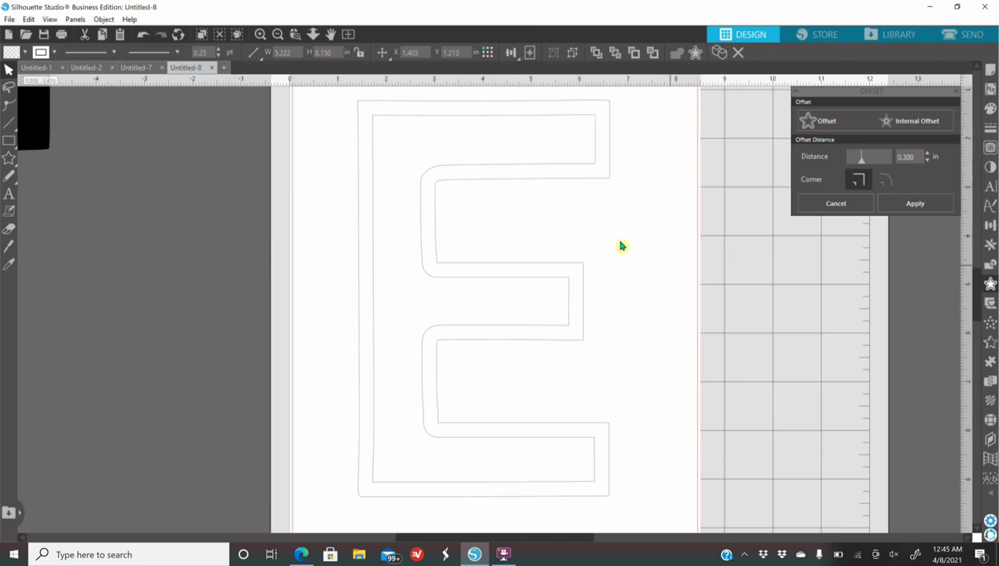
click(358, 175)
click(990, 108)
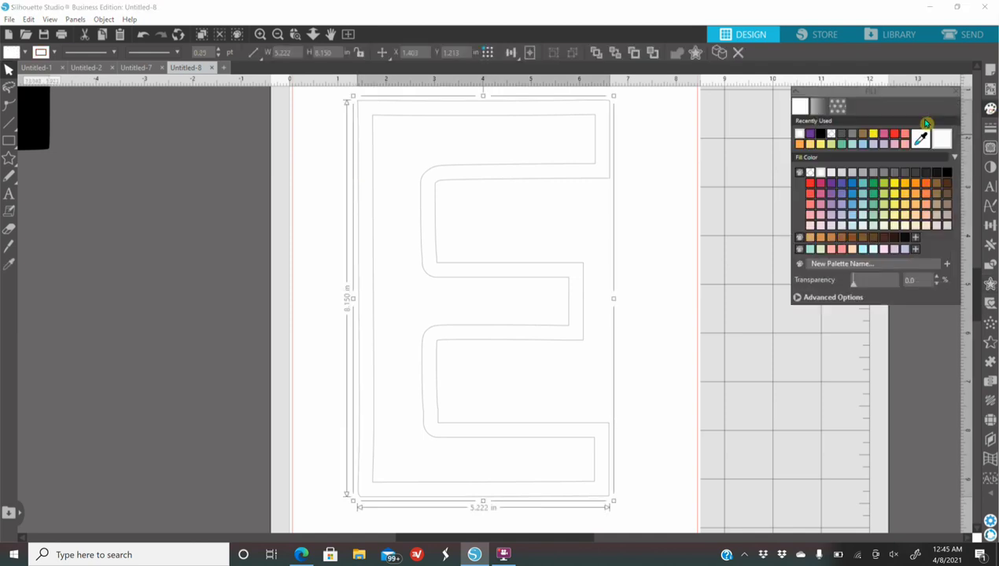
click(821, 136)
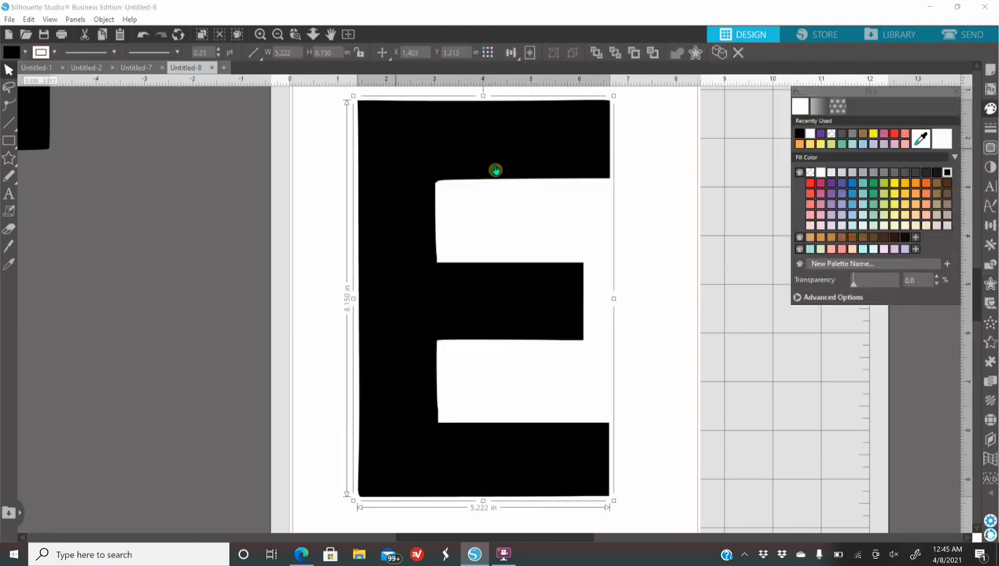
click(143, 34)
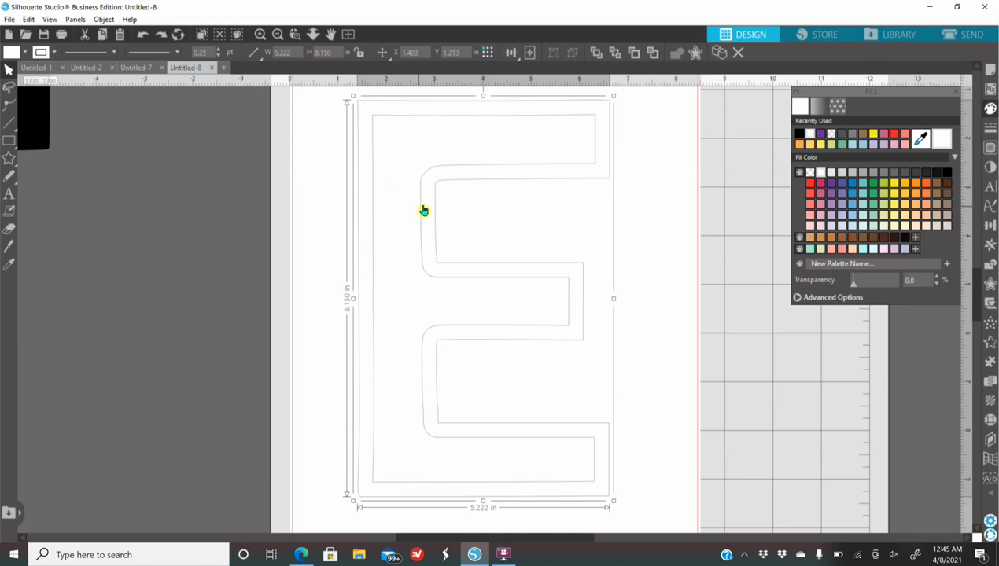
Fill the outer E with purple and the inner offset E with dark pink
click(662, 288)
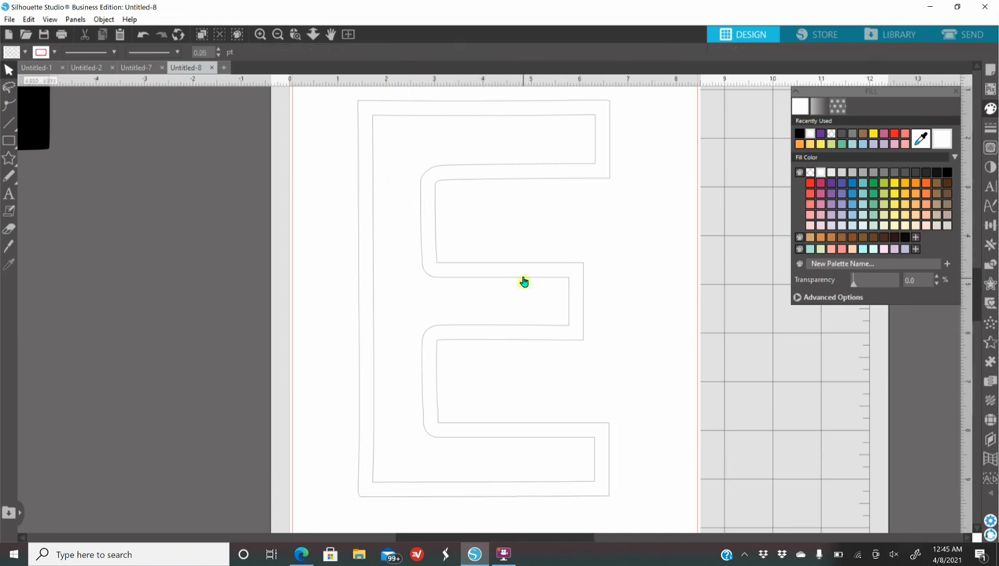
click(524, 285)
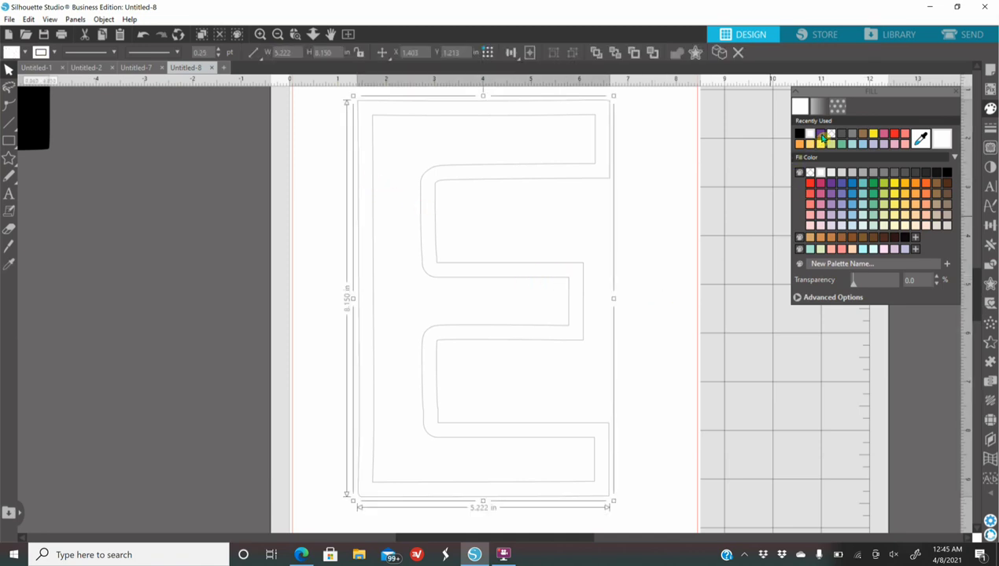
click(822, 138)
click(491, 282)
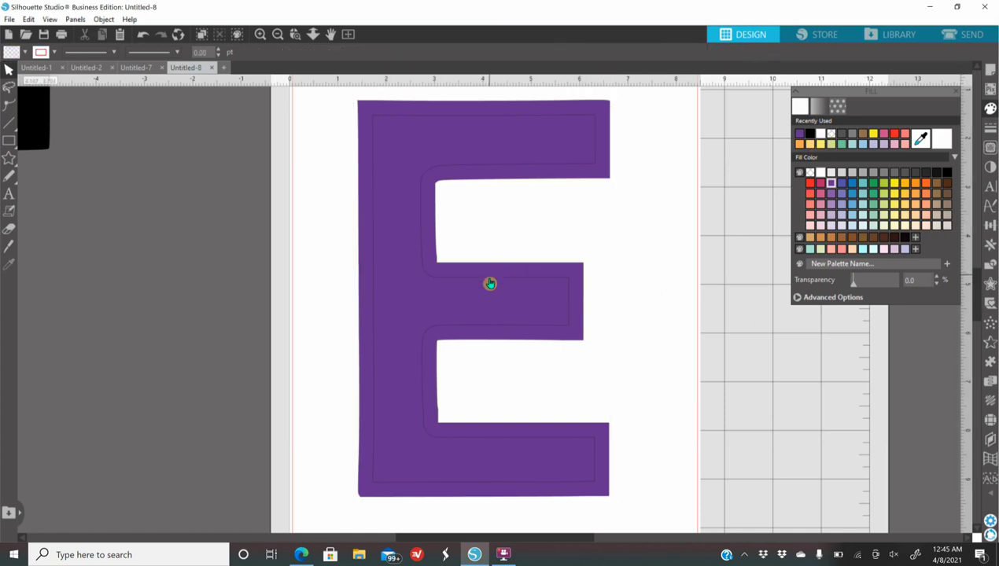
click(820, 182)
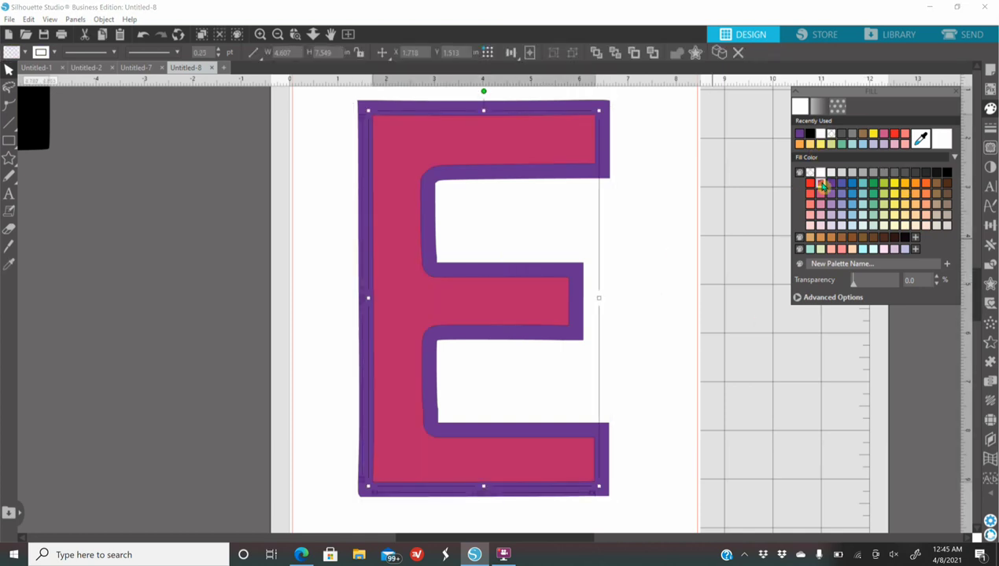
click(755, 330)
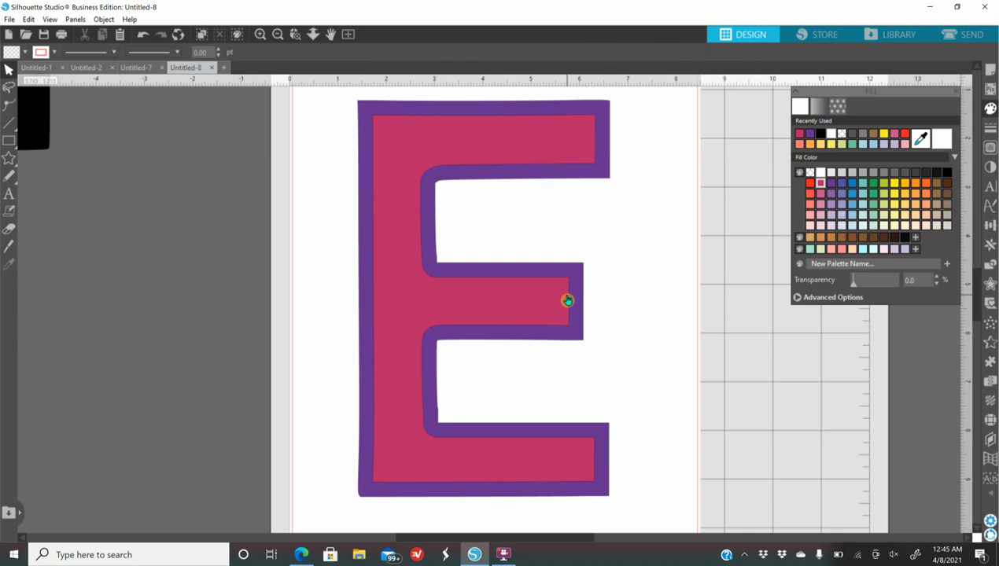
Subtract the pink inner E from the purple E and move the pink piece to the left of the outline
drag(405, 161, 575, 283)
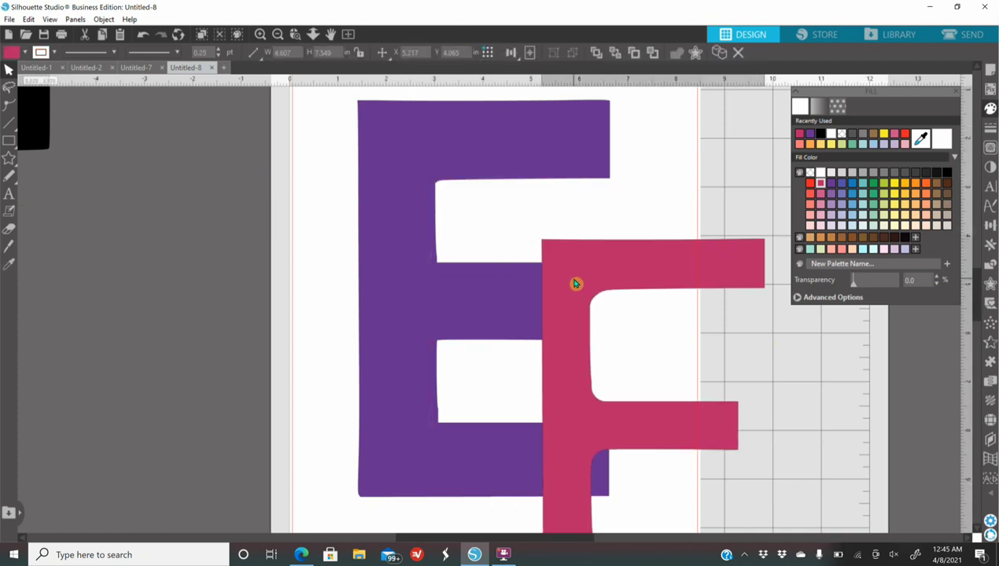
click(140, 36)
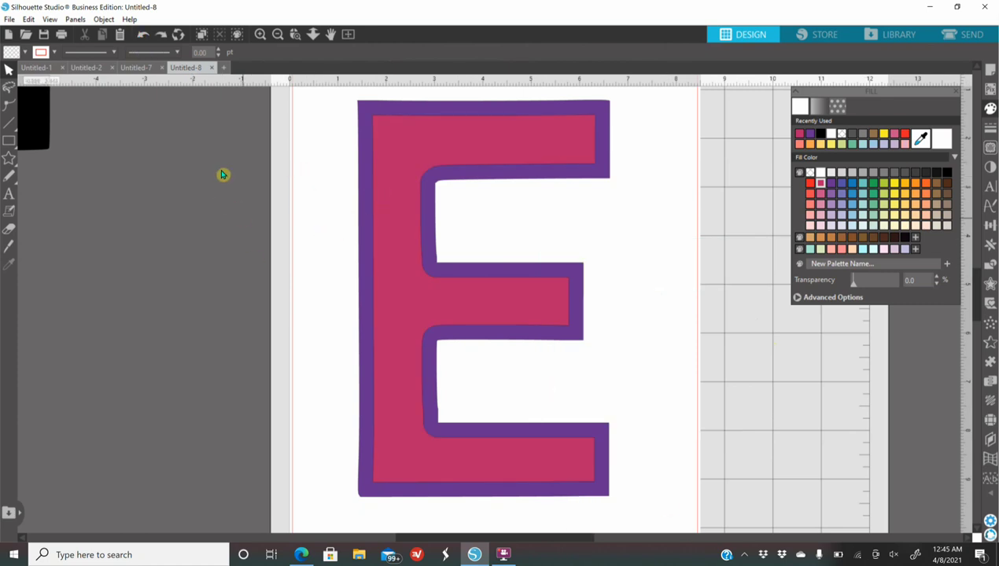
drag(209, 156, 671, 402)
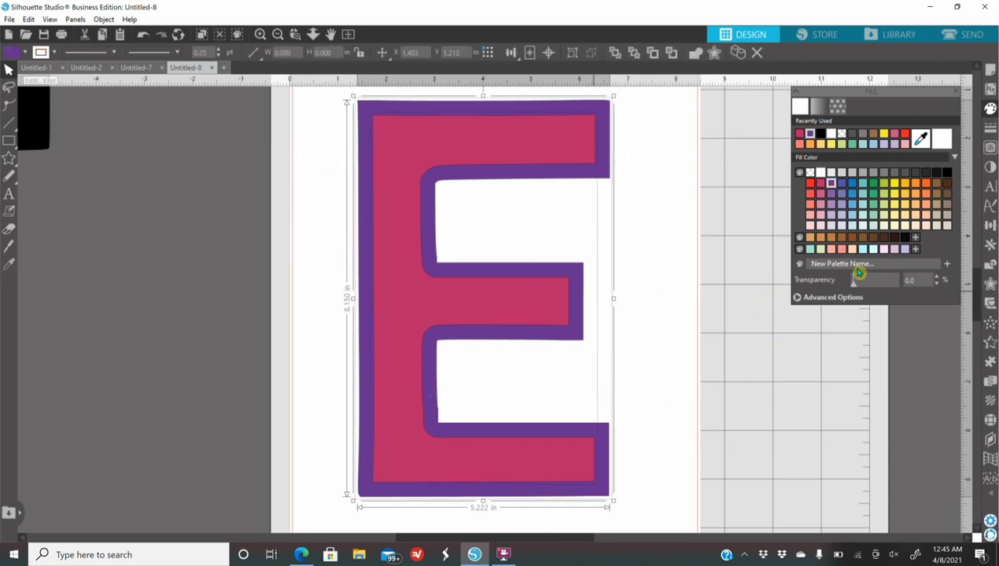
click(989, 266)
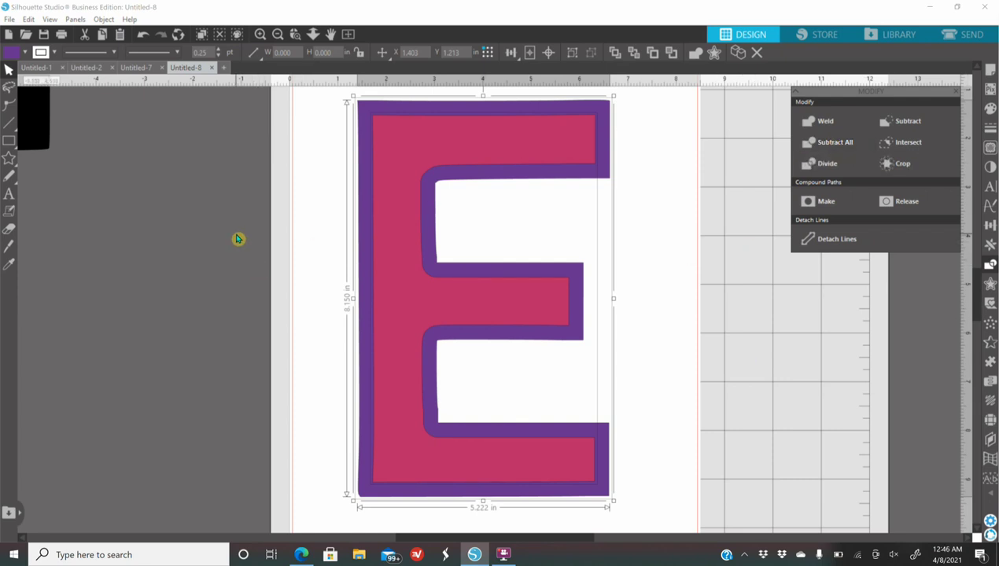
click(253, 315)
drag(437, 308, 130, 308)
click(510, 370)
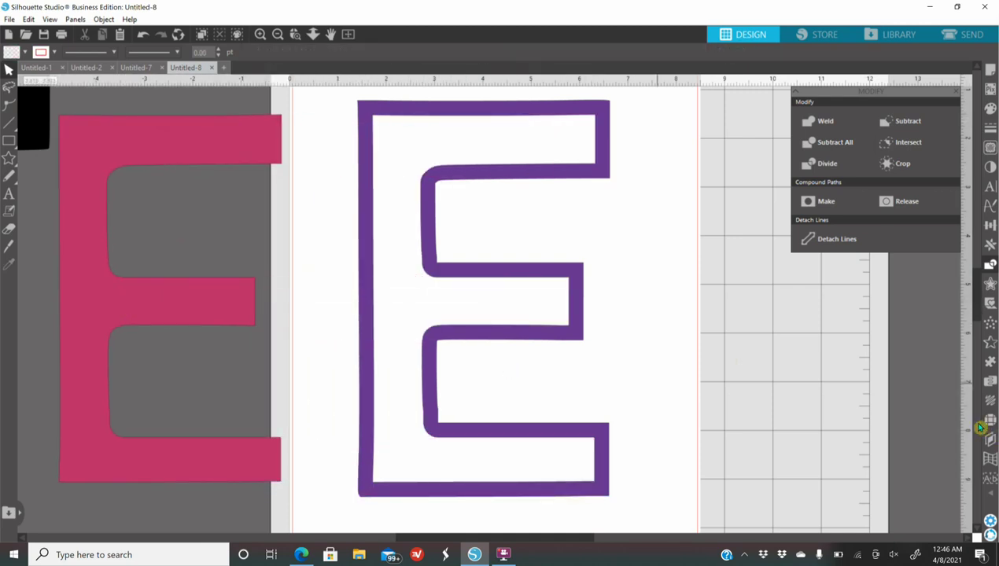
Place the purple E outline about 1.5 in from the page's left edge and 1.1 in from its top, with the pink E left of the mat
drag(548, 343, 583, 369)
click(278, 34)
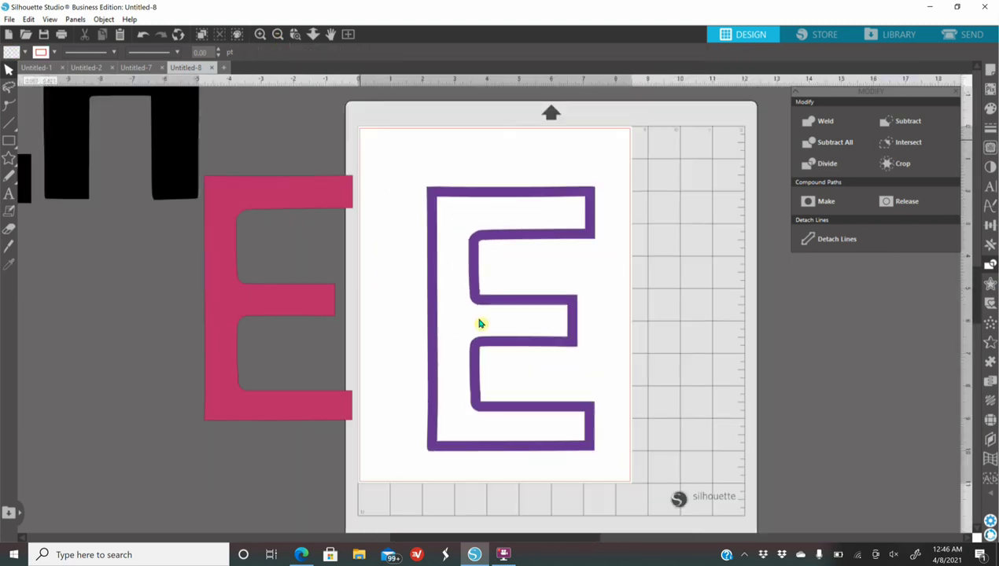
drag(542, 334, 534, 308)
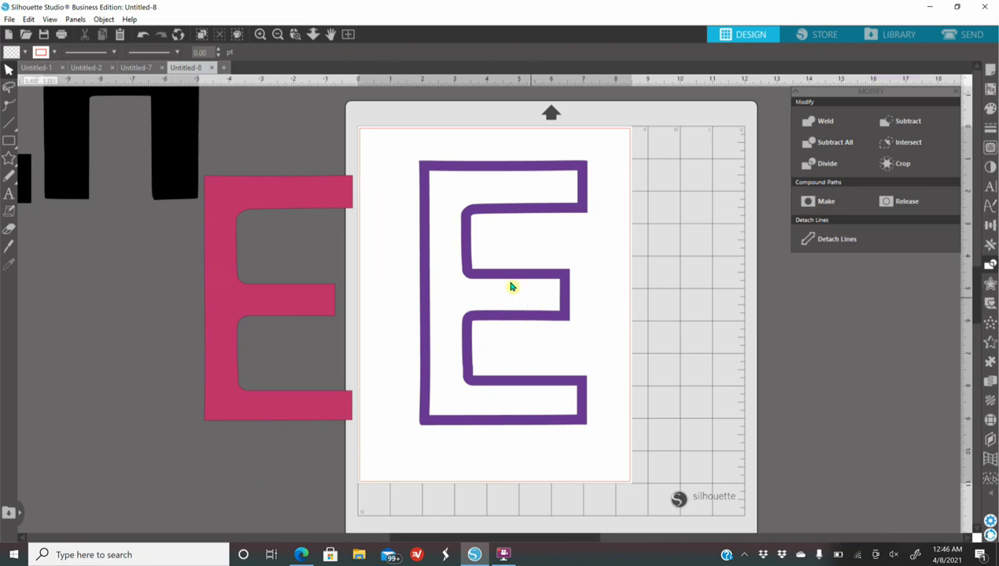
drag(508, 281, 504, 262)
drag(325, 321, 322, 354)
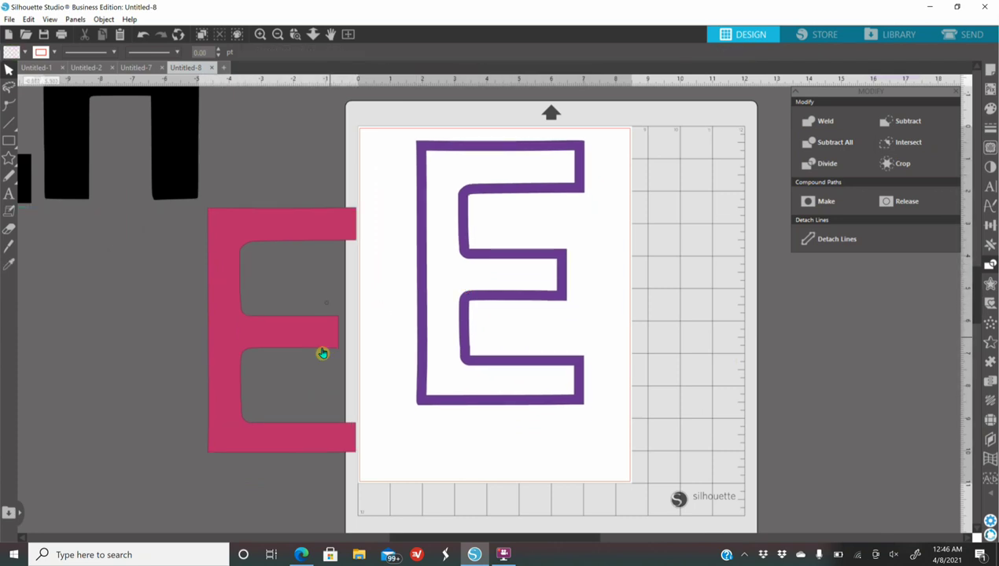
drag(534, 305, 531, 325)
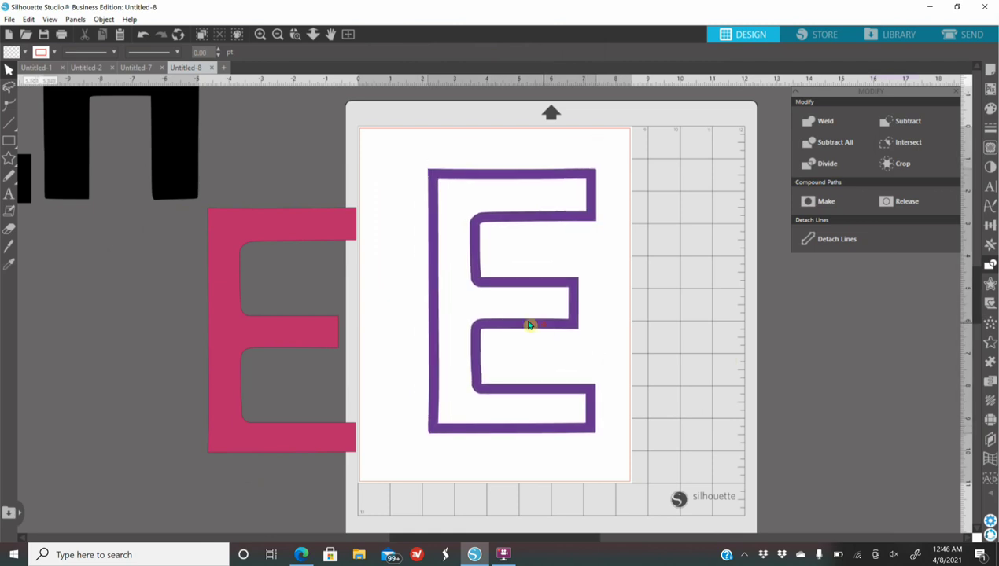
drag(291, 341, 239, 349)
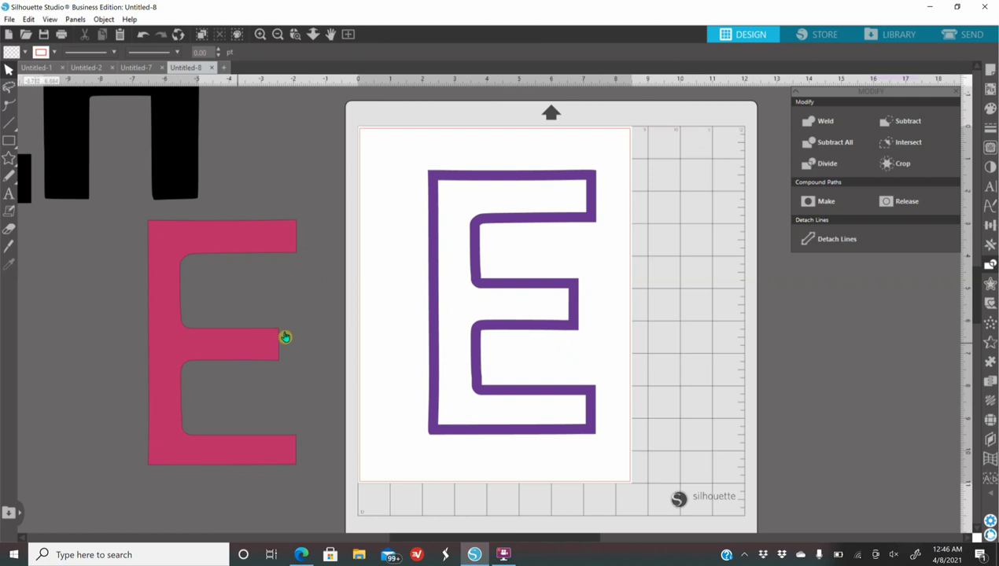
drag(436, 339, 426, 337)
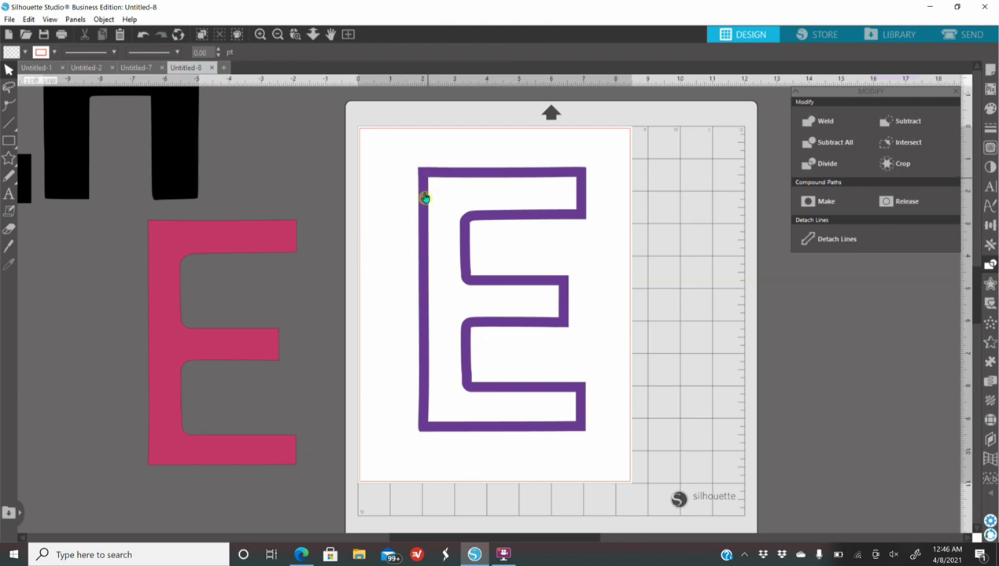
drag(423, 230, 406, 214)
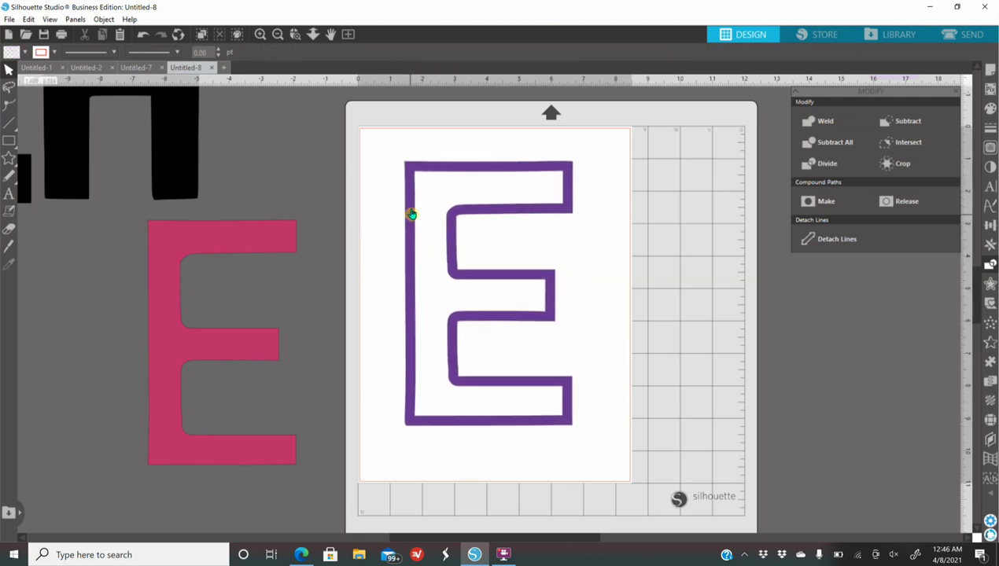
Change the page's media size to 12x12
click(278, 34)
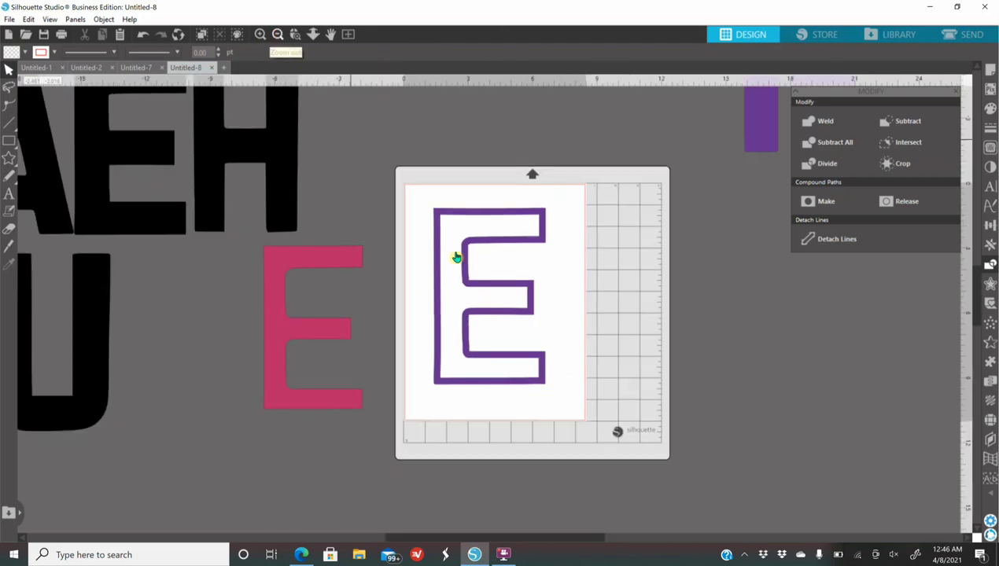
click(991, 70)
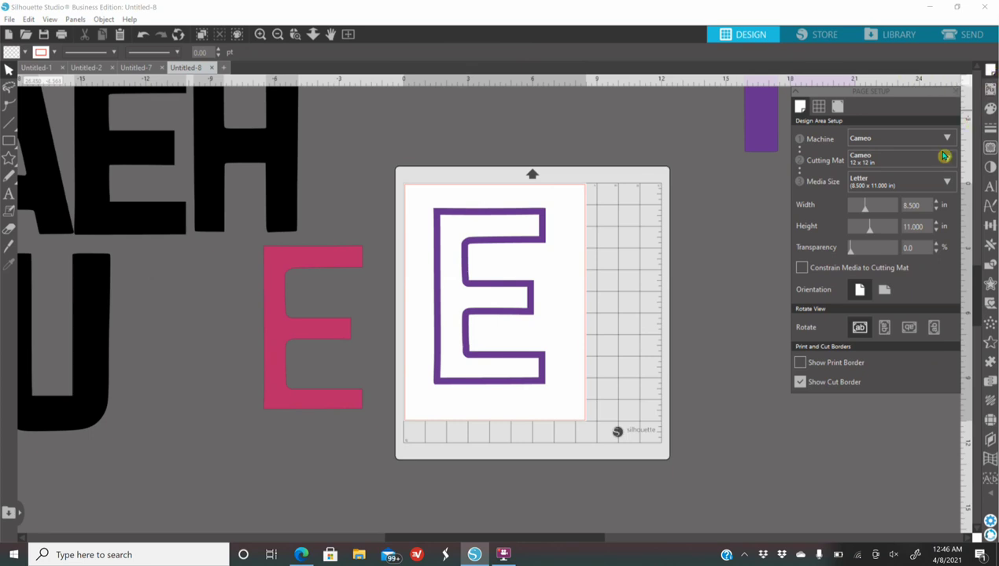
click(899, 190)
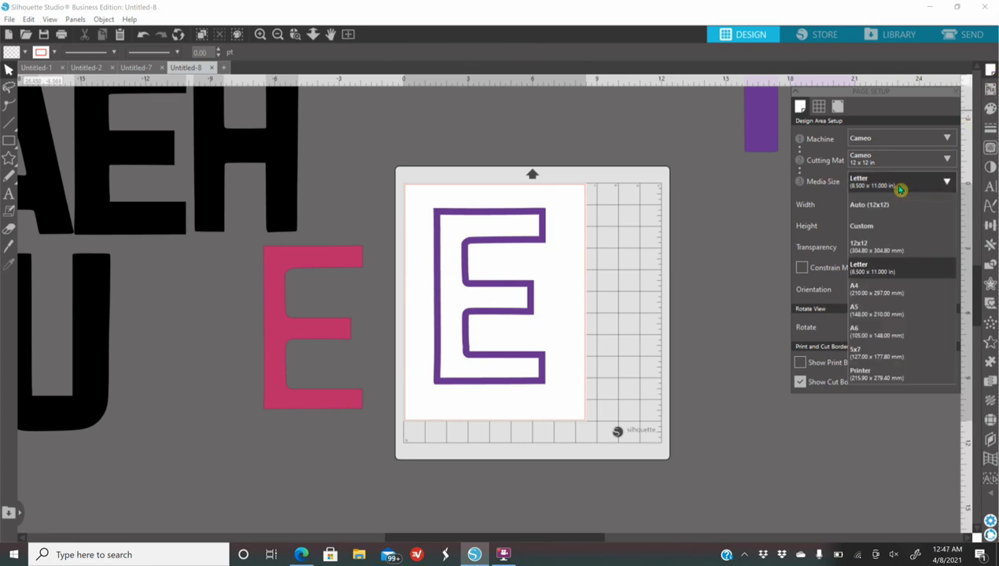
click(875, 250)
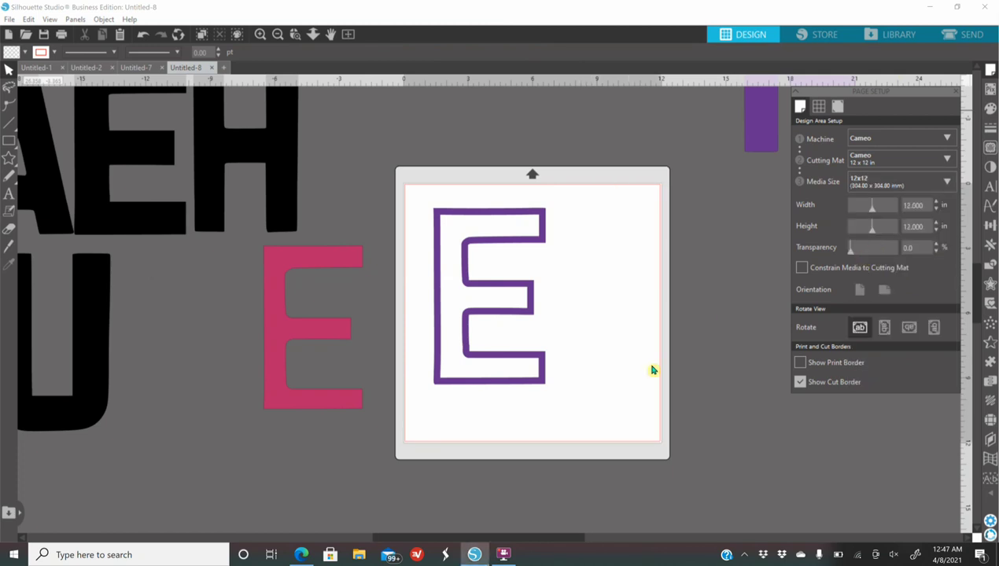
Move the purple E outline to about 0.6 in from the page's left edge and 0.5 in from its top
drag(535, 387, 520, 373)
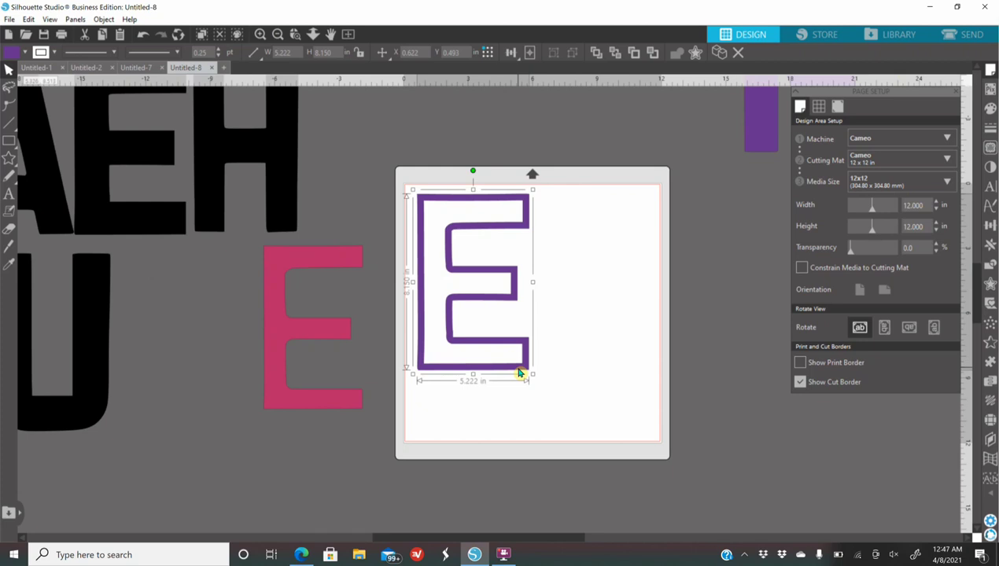
right_click(519, 373)
click(581, 156)
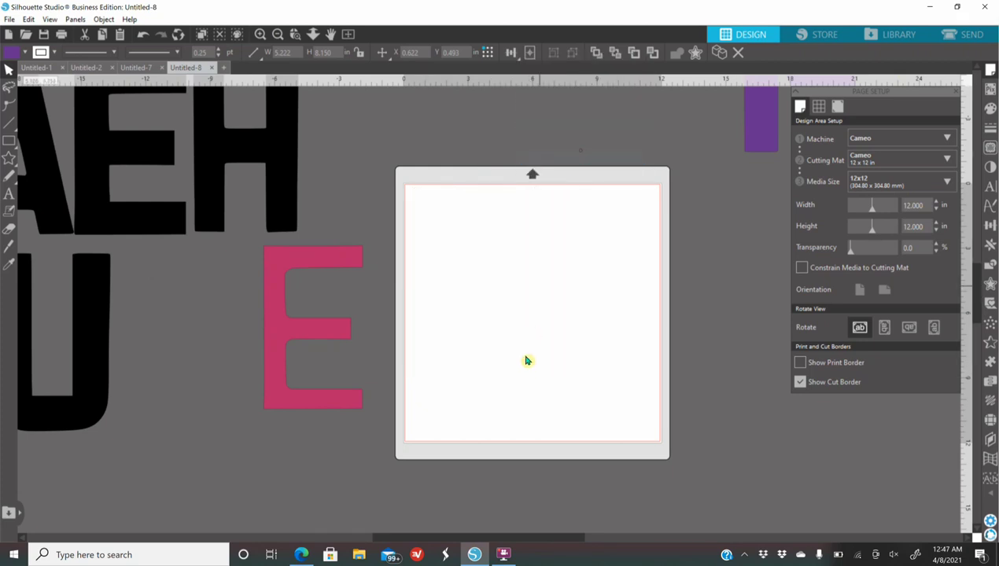
click(149, 36)
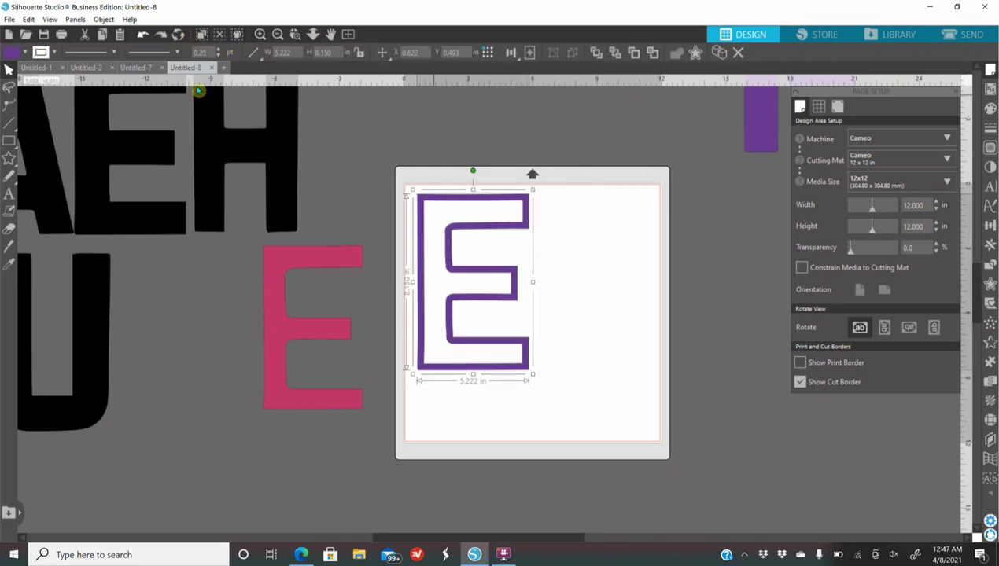
Duplicate the purple E outline and place the copy beside it within the page's right half
right_click(519, 362)
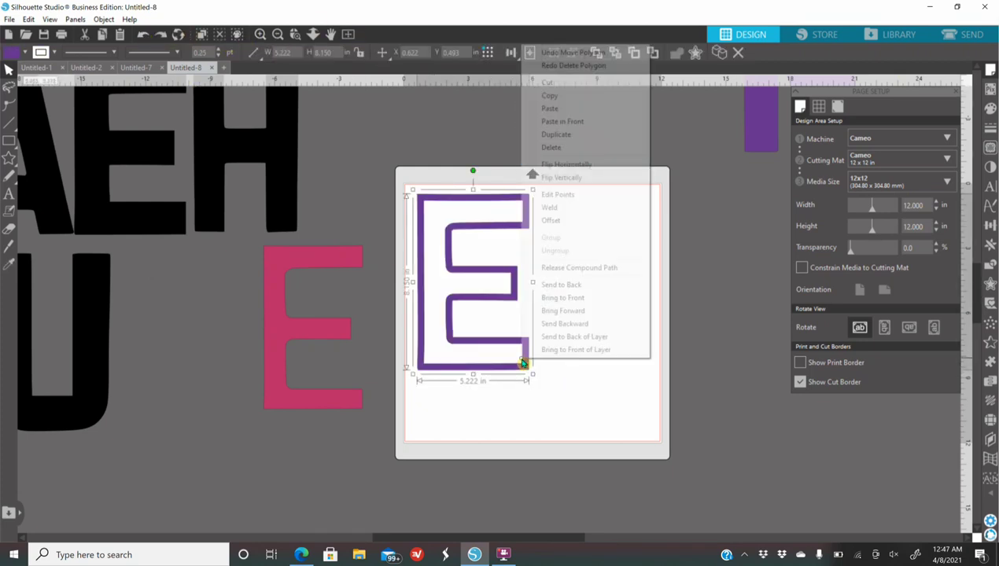
click(582, 134)
drag(549, 361, 652, 362)
click(666, 369)
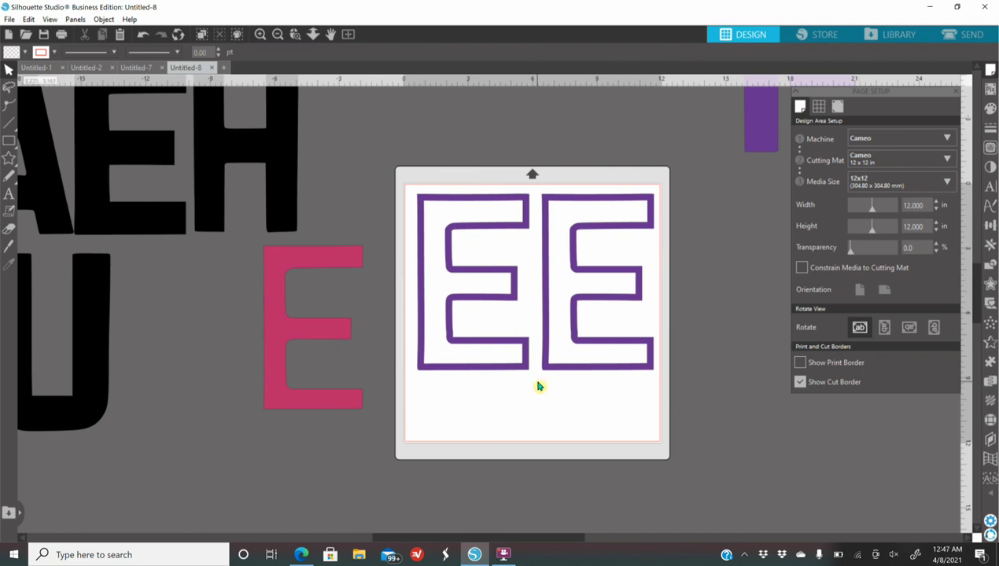
Move the pink E to the right of the mat and back to the mat's left side
drag(303, 403, 670, 354)
click(323, 133)
click(279, 35)
click(271, 112)
click(260, 34)
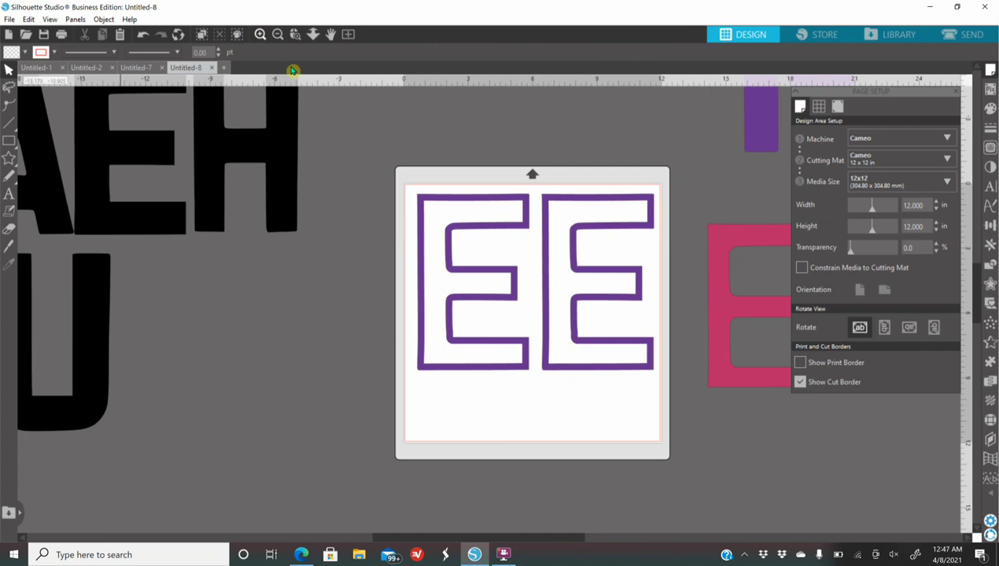
drag(743, 388, 323, 414)
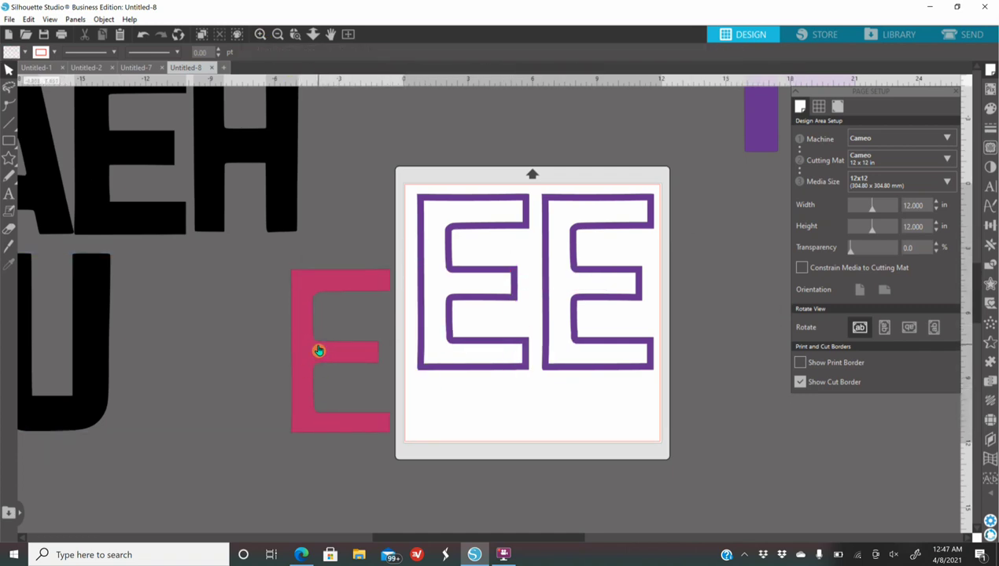
drag(308, 353, 306, 329)
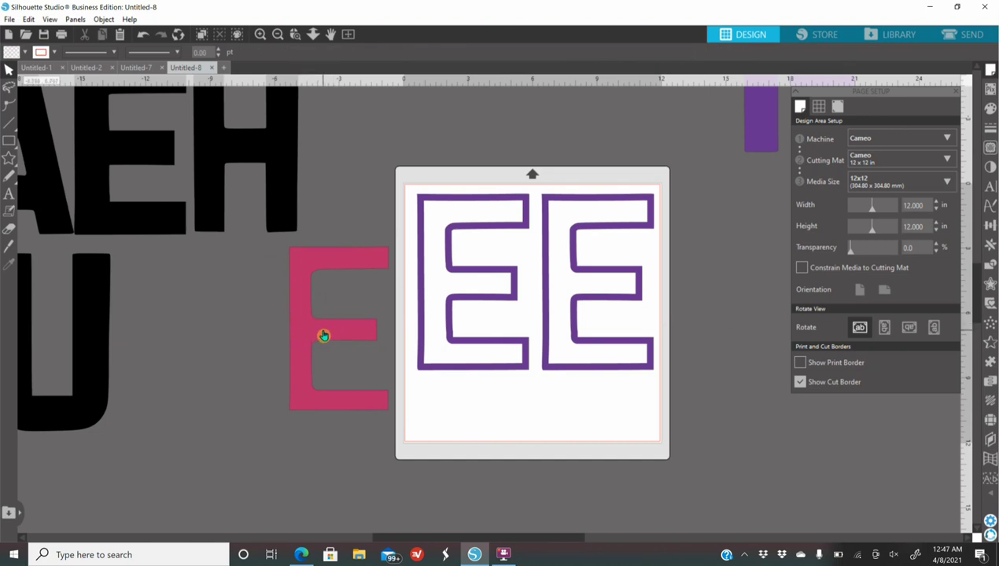
Move both purple E outlines left of the mat and place the pink E about 2.9 in from the page's left edge and 0.8 in from its top
drag(352, 332, 717, 250)
click(608, 280)
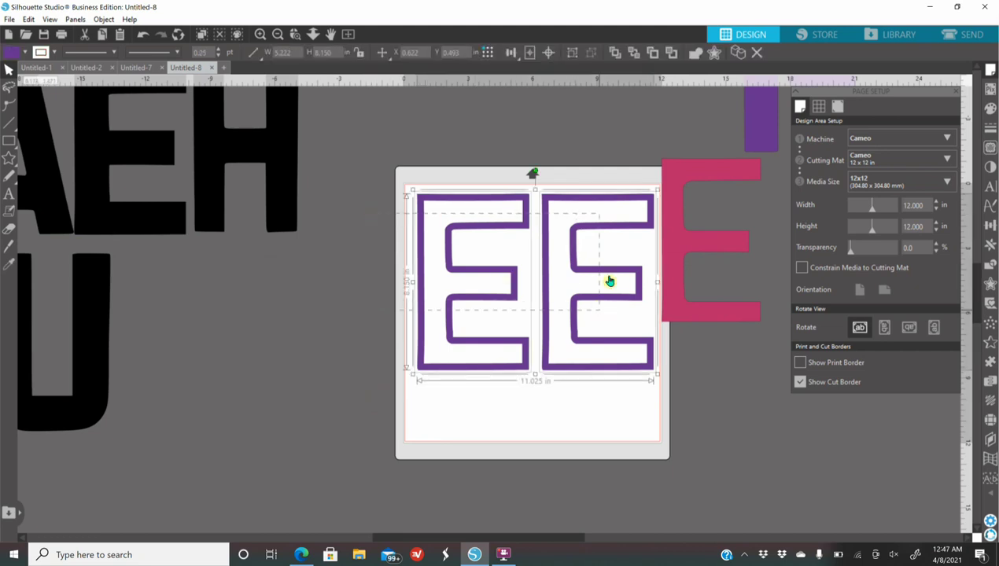
mouse_move(620, 279)
mouse_down()
mouse_move(381, 380)
mouse_move(547, 334)
mouse_move(625, 294)
mouse_move(613, 284)
mouse_up()
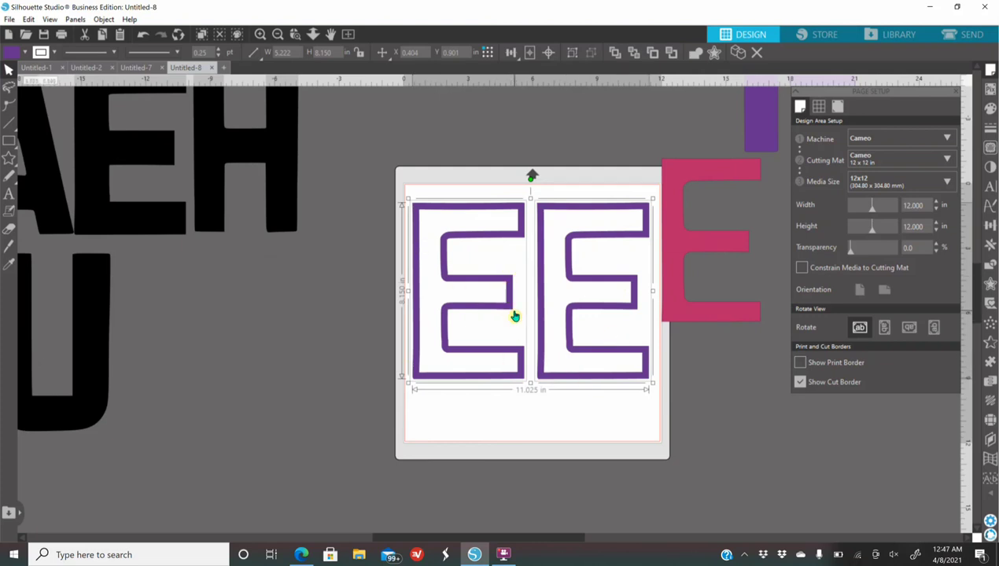
drag(595, 310, 333, 368)
drag(692, 312, 518, 352)
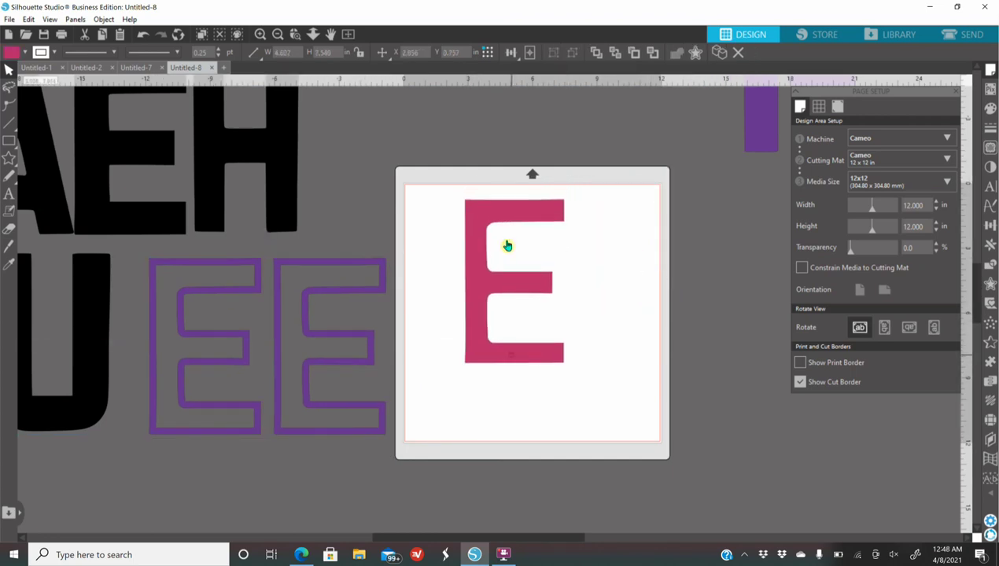
click(510, 375)
Switch to the browser, open the family birthday cake picture in the "cocomelon images" results and copy it
click(302, 555)
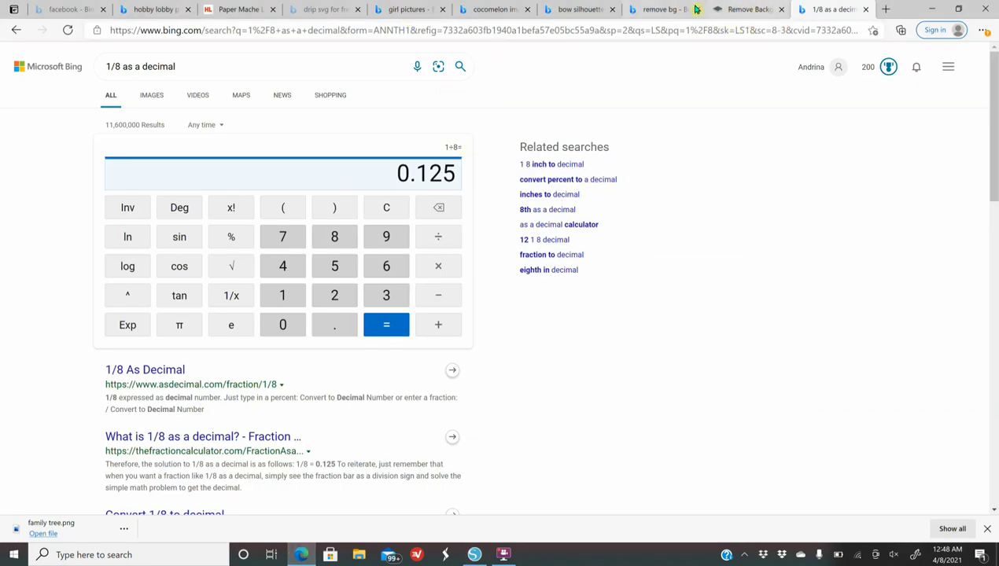
click(659, 9)
click(586, 11)
click(503, 10)
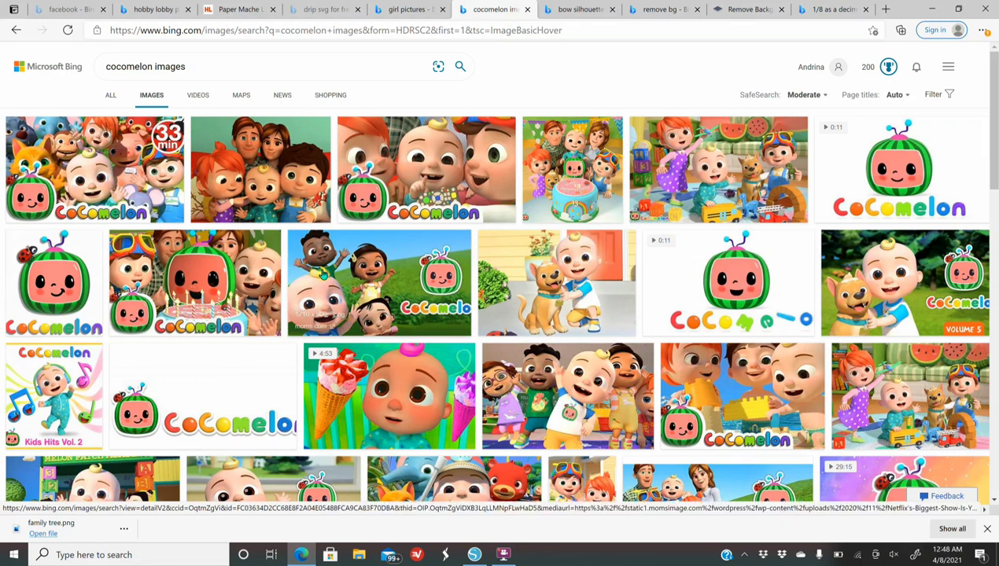
click(103, 181)
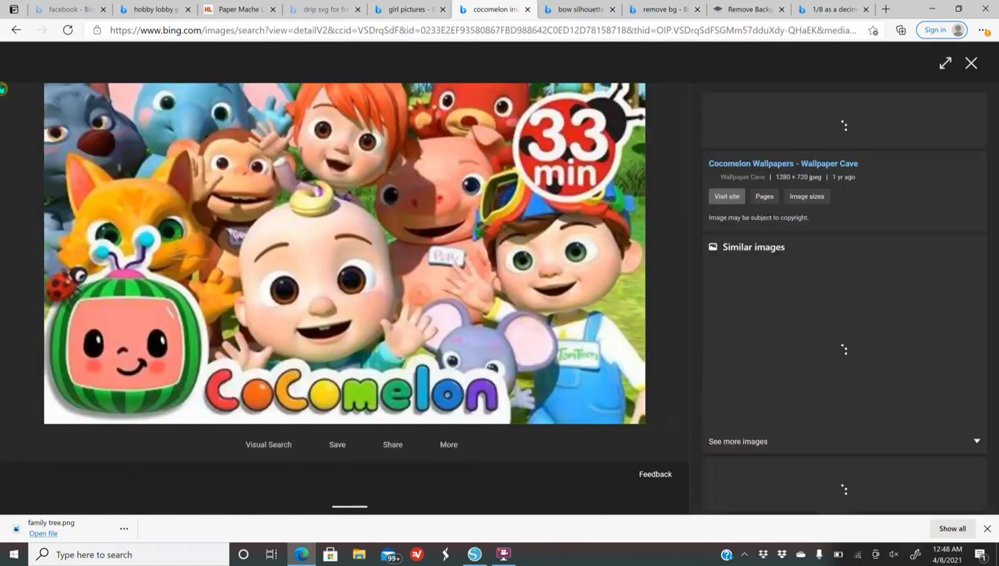
click(16, 30)
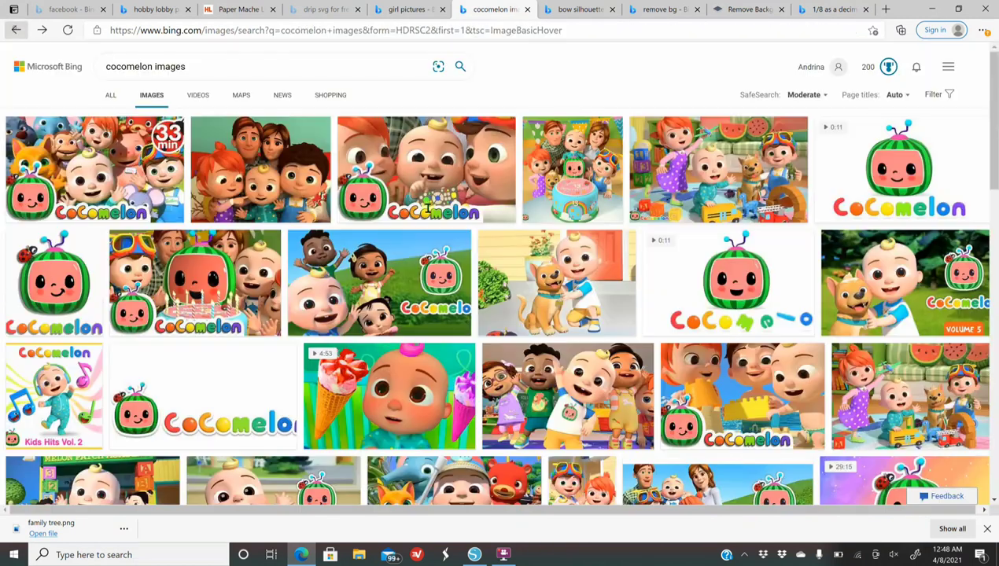
click(606, 197)
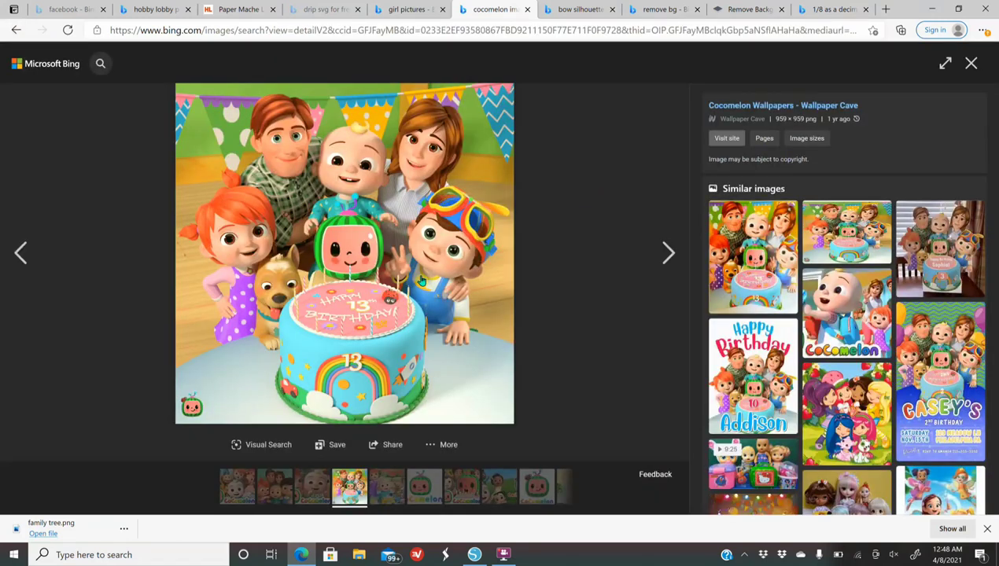
right_click(370, 265)
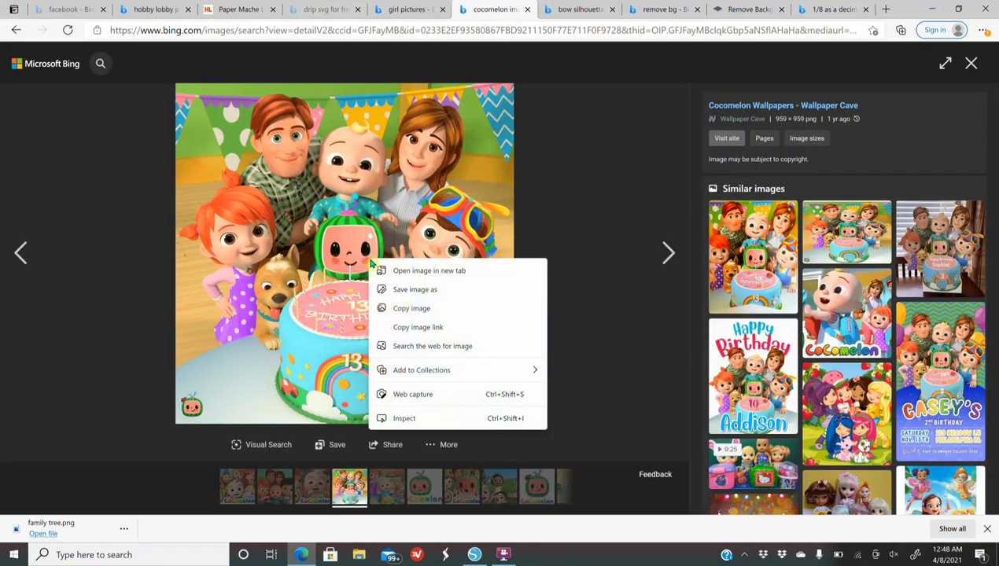
click(422, 309)
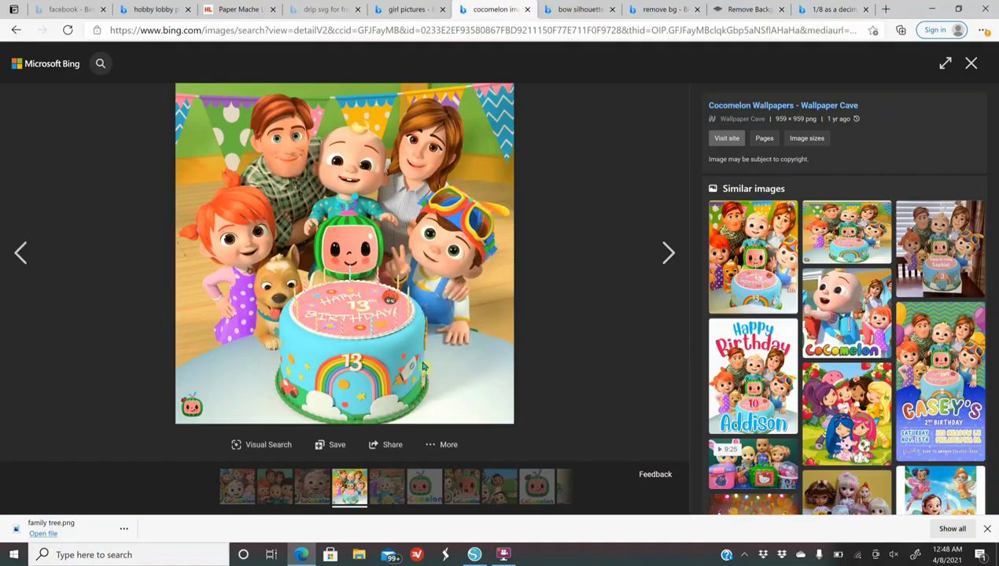
Switch back to Silhouette Studio, paste the birthday picture over the pink E and send it behind the letter
click(473, 554)
right_click(604, 245)
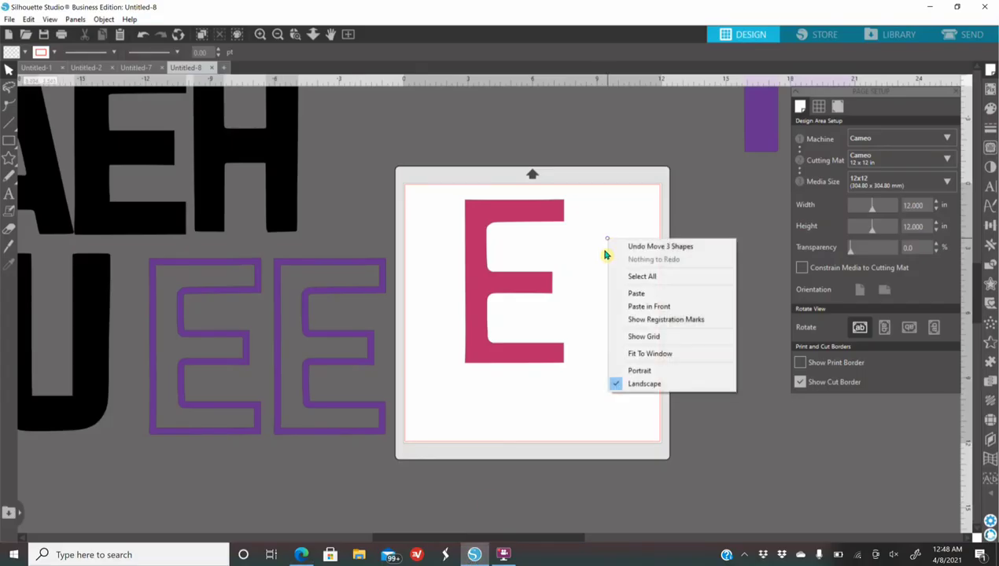
click(635, 294)
drag(539, 339, 562, 319)
right_click(562, 320)
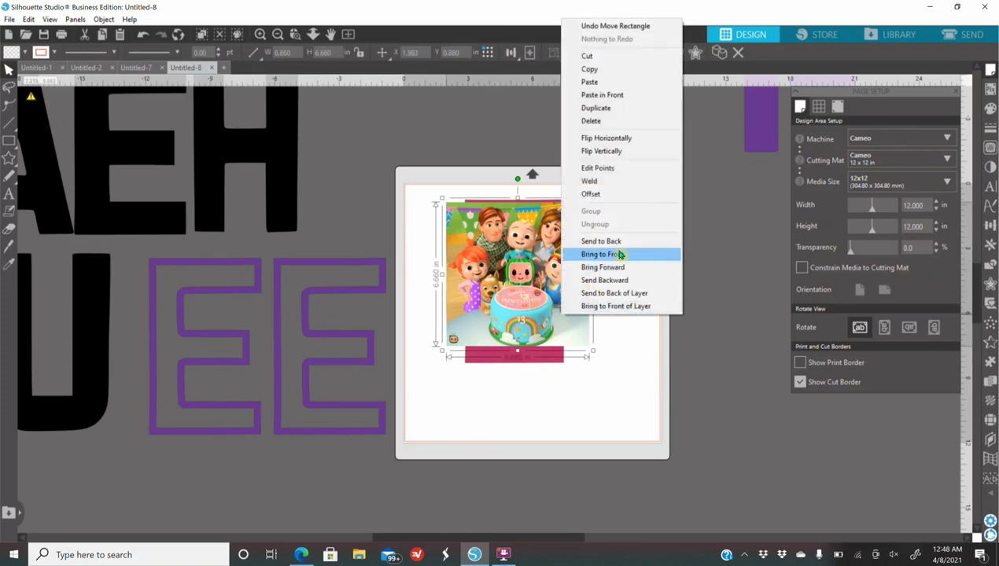
click(560, 241)
click(570, 304)
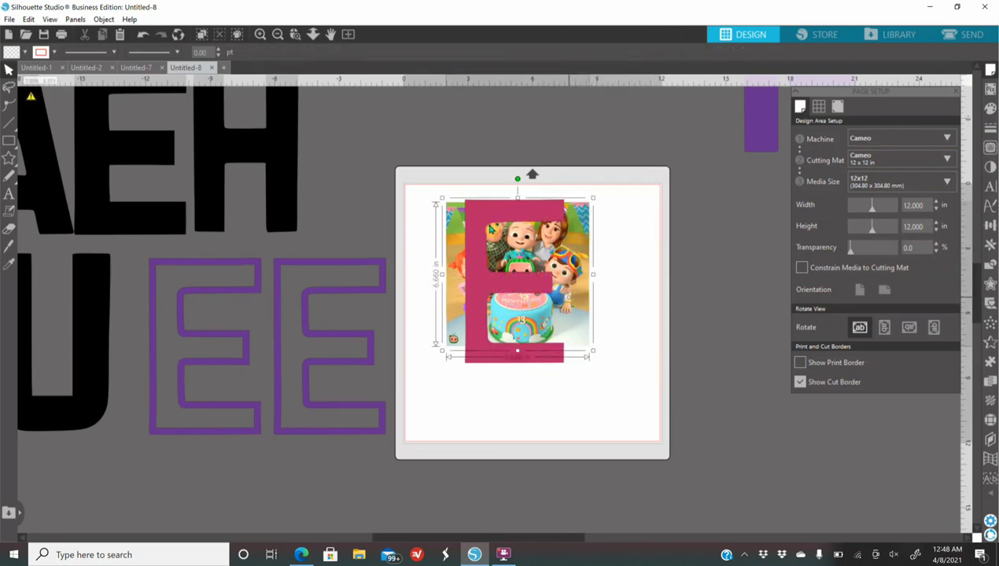
Enlarge the birthday picture to about 7.7 in square, position it behind the pink E and shift the letter slightly right
click(260, 35)
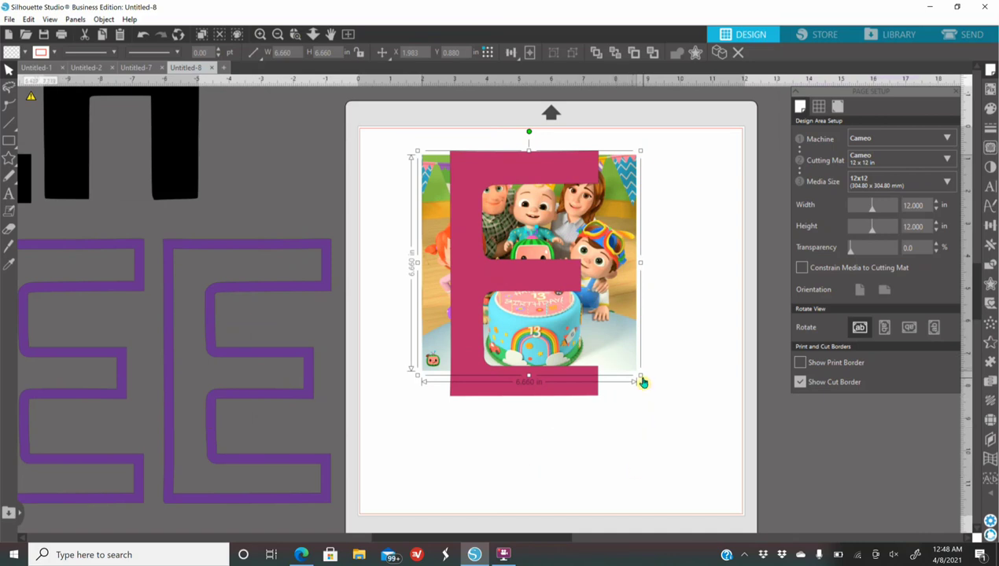
drag(641, 375, 669, 406)
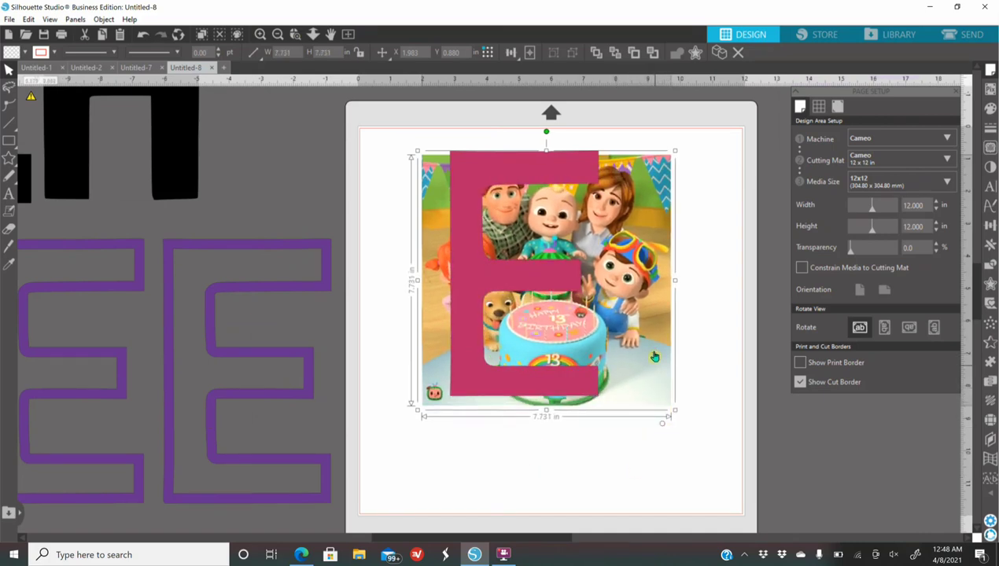
drag(649, 349, 646, 347)
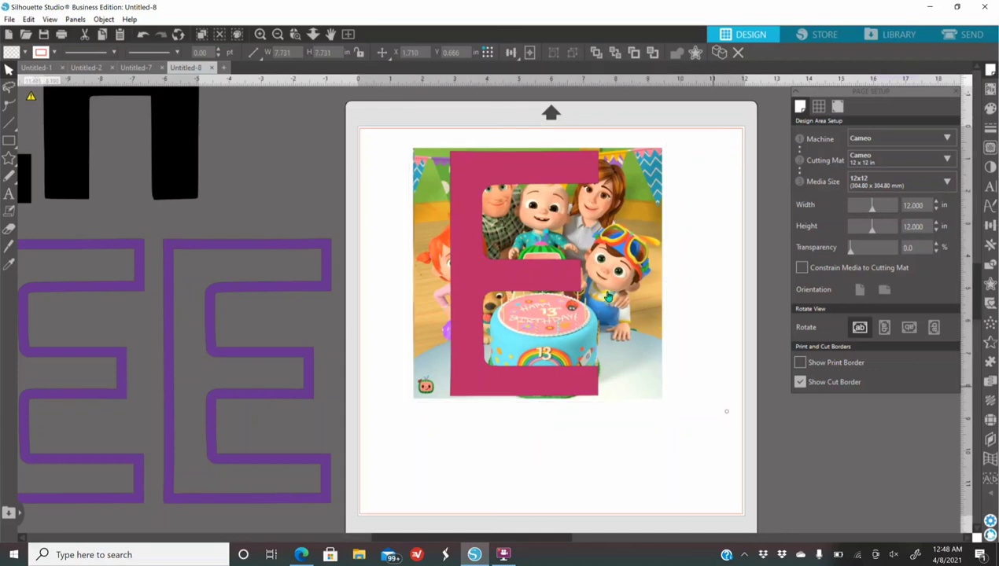
drag(483, 285, 503, 283)
click(638, 474)
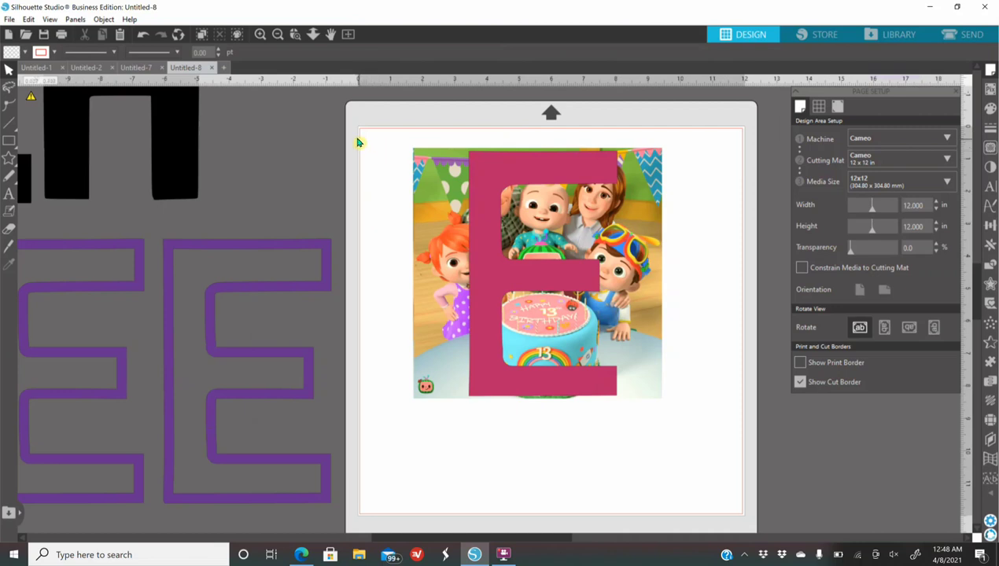
Duplicate the pink E on the picture and move the copy left of the mat, over the purple outlines
drag(354, 138, 720, 455)
click(722, 455)
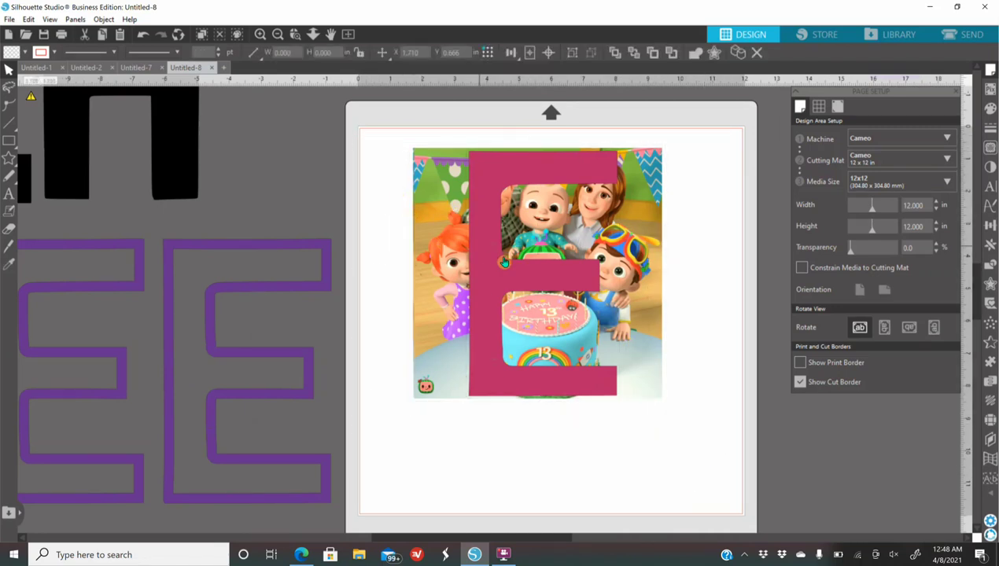
click(520, 277)
right_click(510, 275)
click(591, 313)
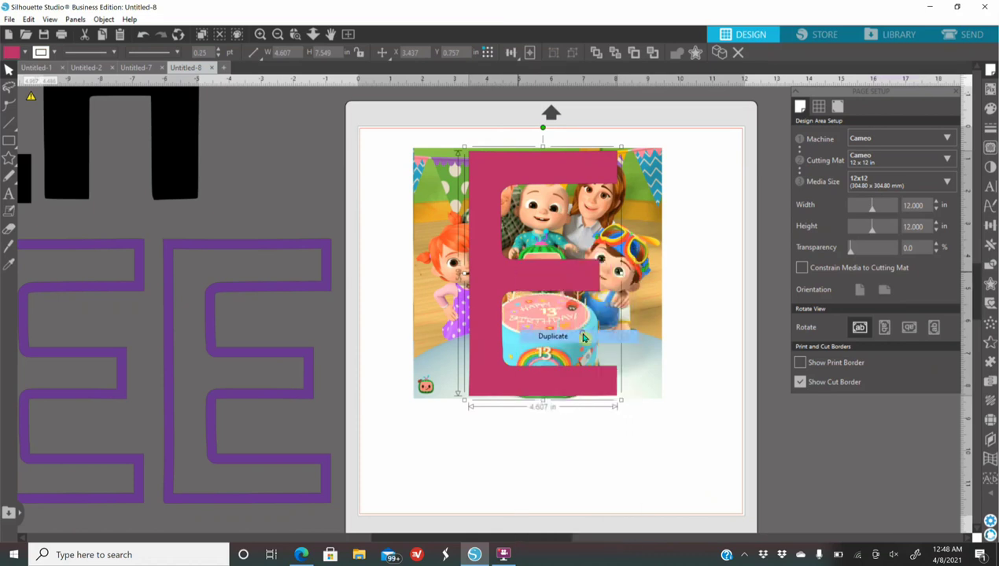
drag(570, 279, 203, 313)
Select the birthday picture with the pink E on top and crop the picture to the letter's shape
drag(361, 132, 741, 438)
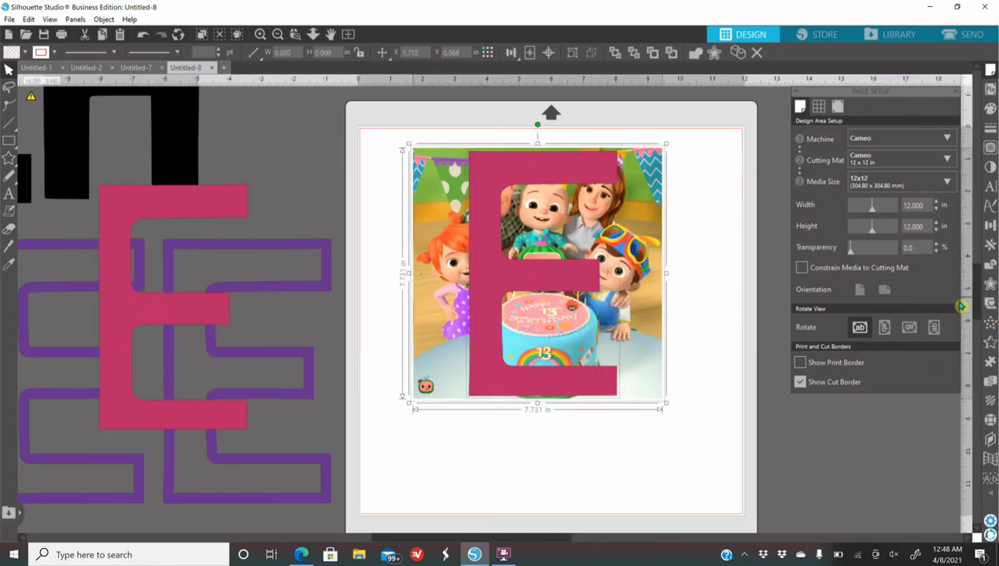
click(990, 284)
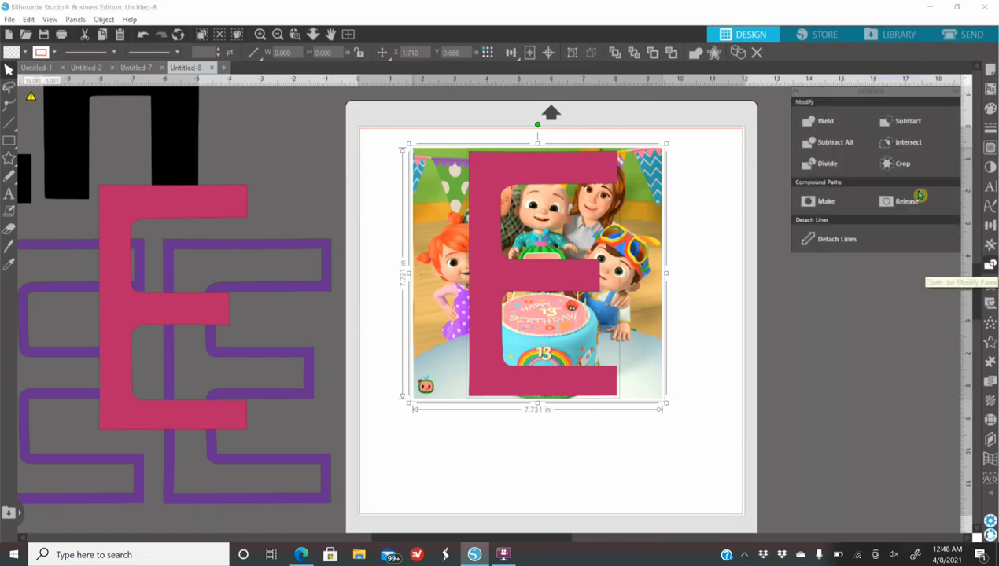
click(904, 163)
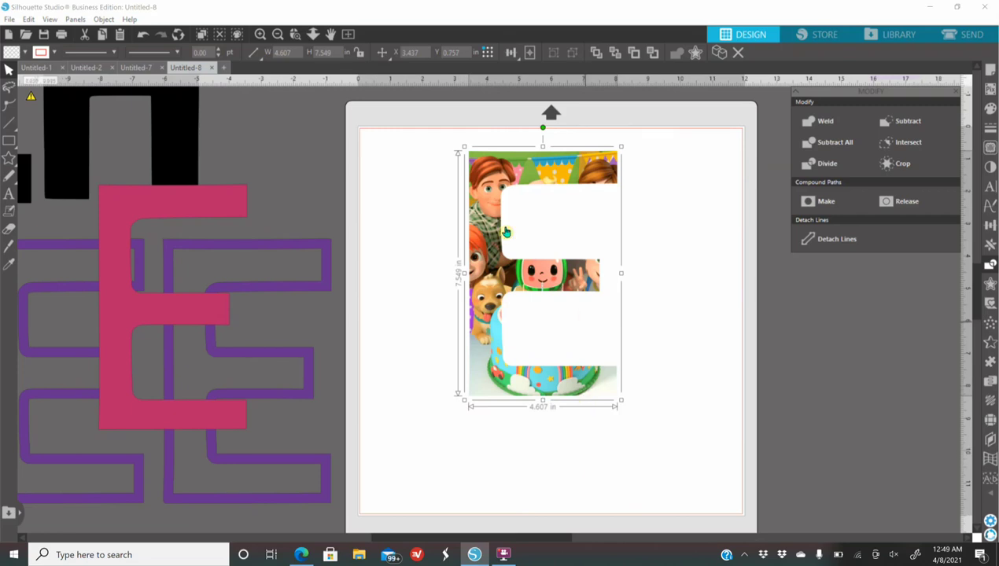
Adjust the pattern scale of the birthday-picture E to 103% in the advanced pattern fill options
click(260, 34)
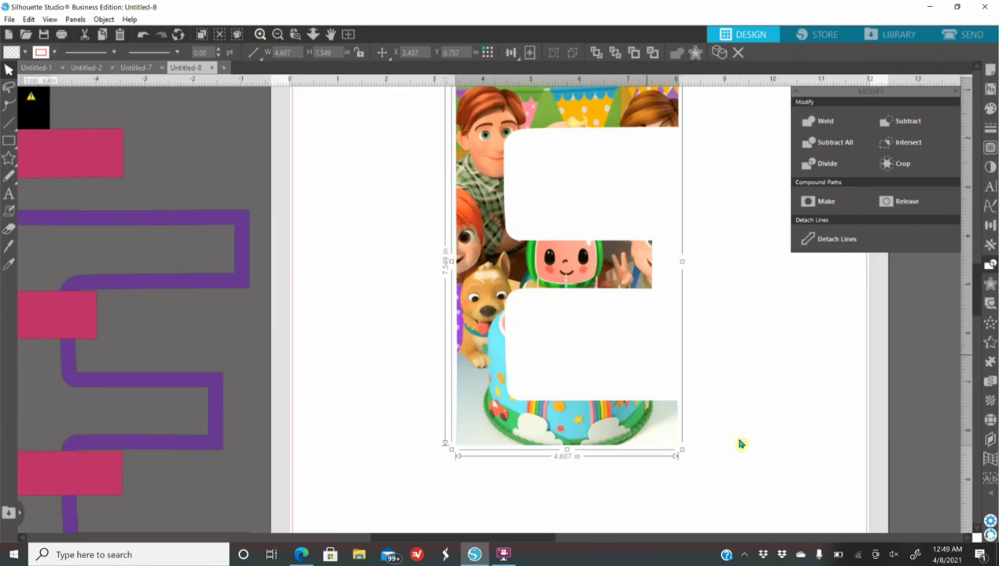
drag(405, 539, 471, 542)
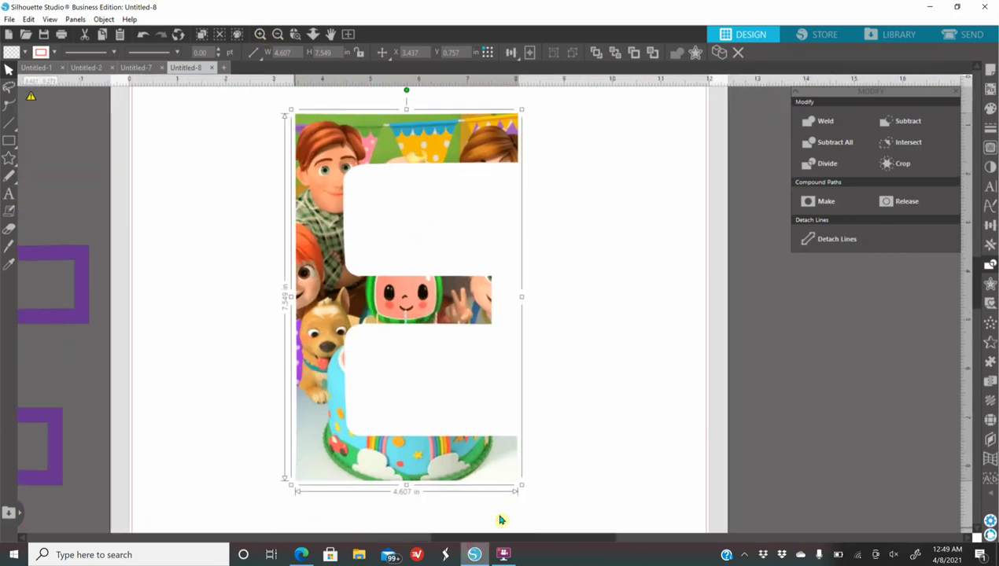
click(991, 109)
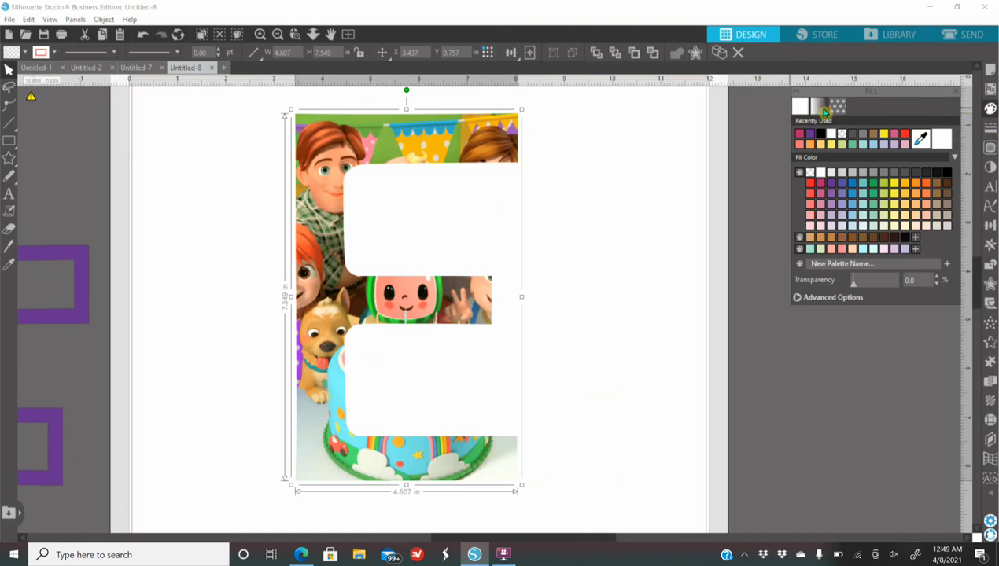
click(839, 107)
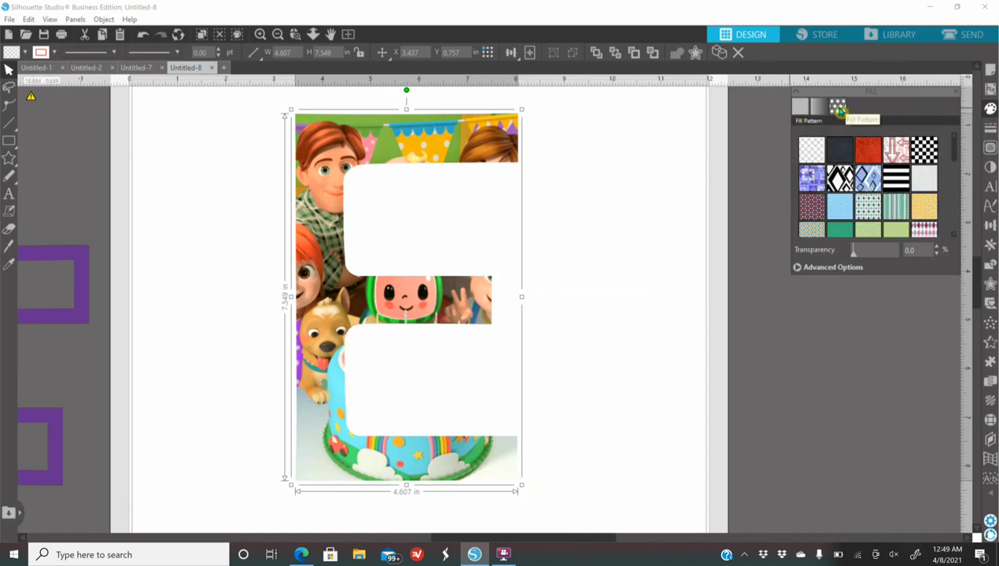
click(799, 269)
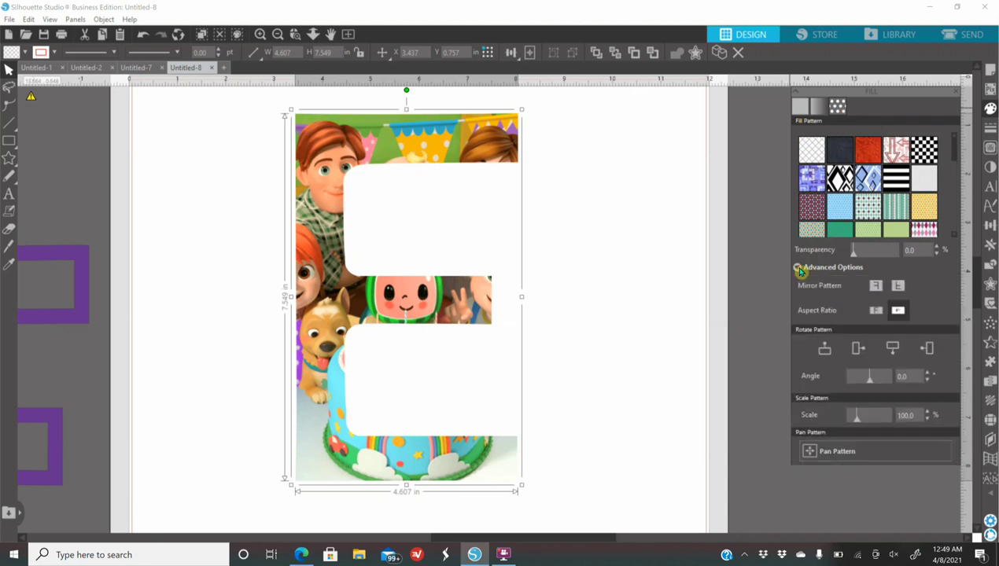
click(927, 421)
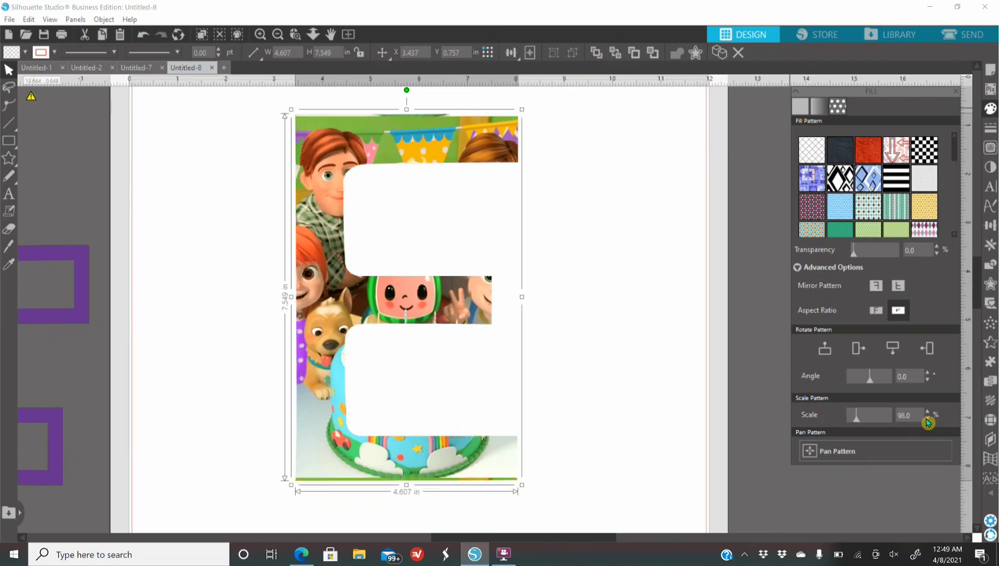
click(928, 420)
click(928, 420)
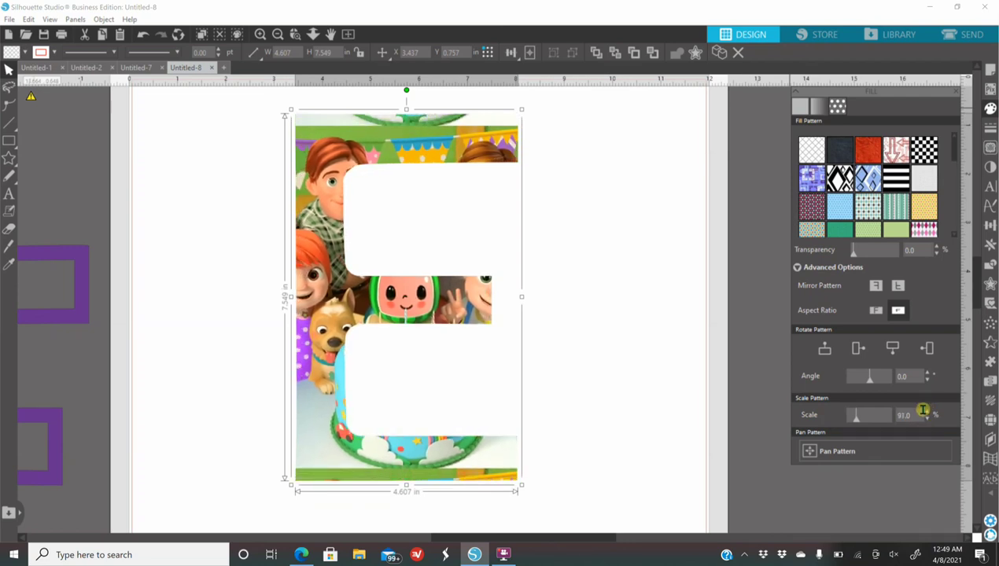
click(928, 412)
click(928, 412)
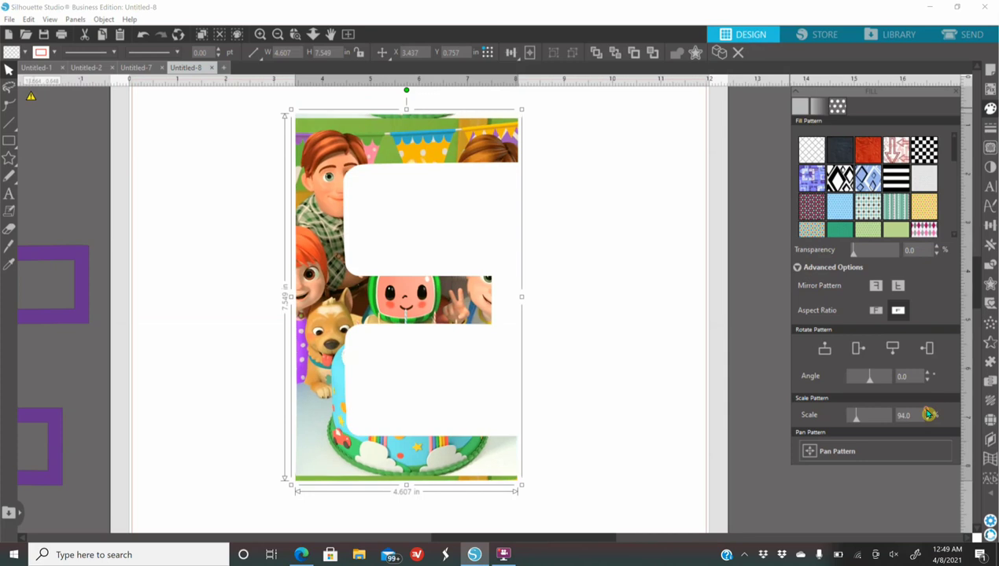
click(928, 412)
click(928, 412)
click(928, 412)
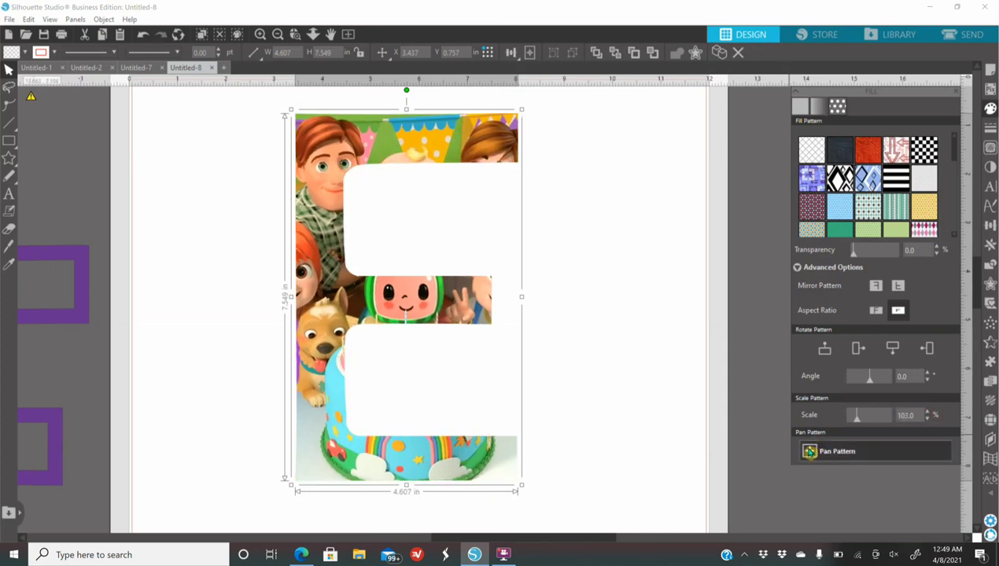
Pan the fill pattern inside the picture E so the watermelon face sits farther right in the middle arm
click(262, 35)
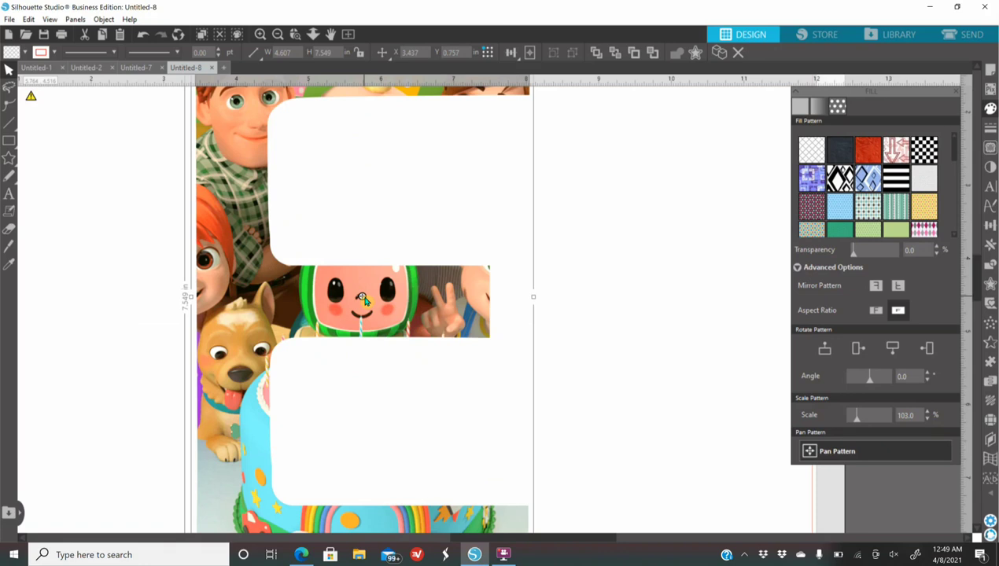
drag(361, 296, 411, 310)
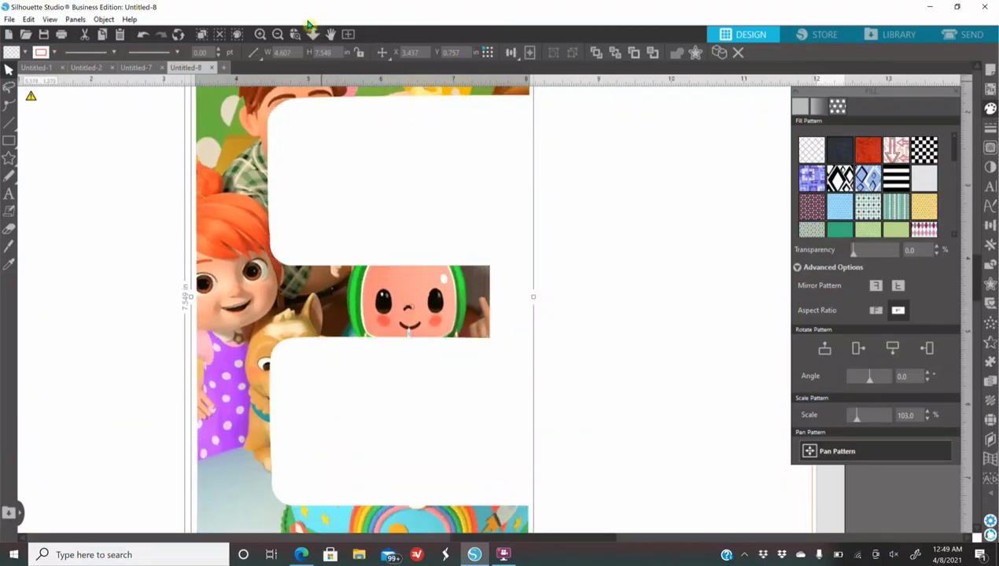
click(278, 34)
click(278, 33)
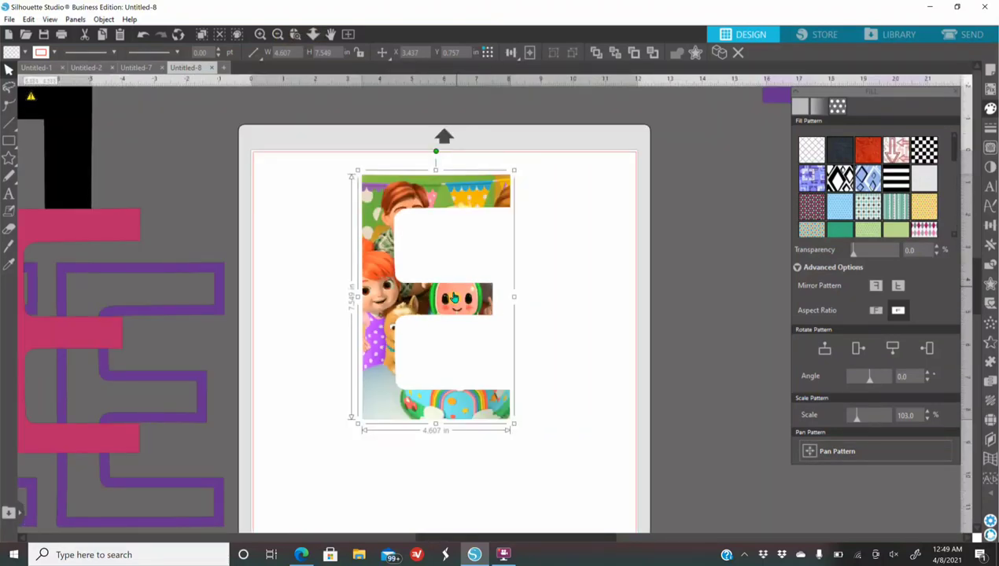
Reposition the picture E on the mat and stack both purple E outlines over it as a frame
drag(454, 299, 485, 348)
drag(200, 381, 520, 304)
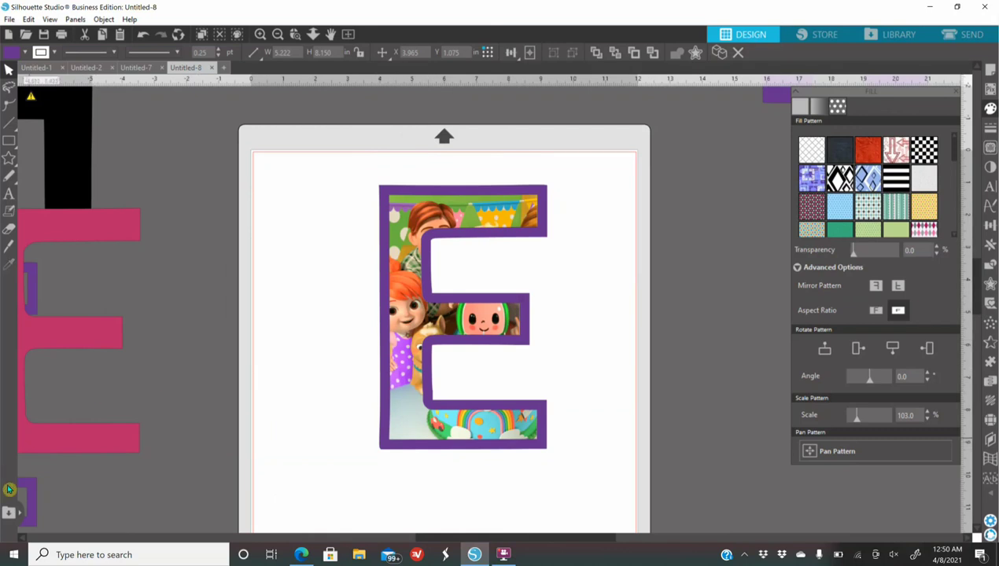
drag(28, 494, 260, 464)
drag(441, 413, 549, 415)
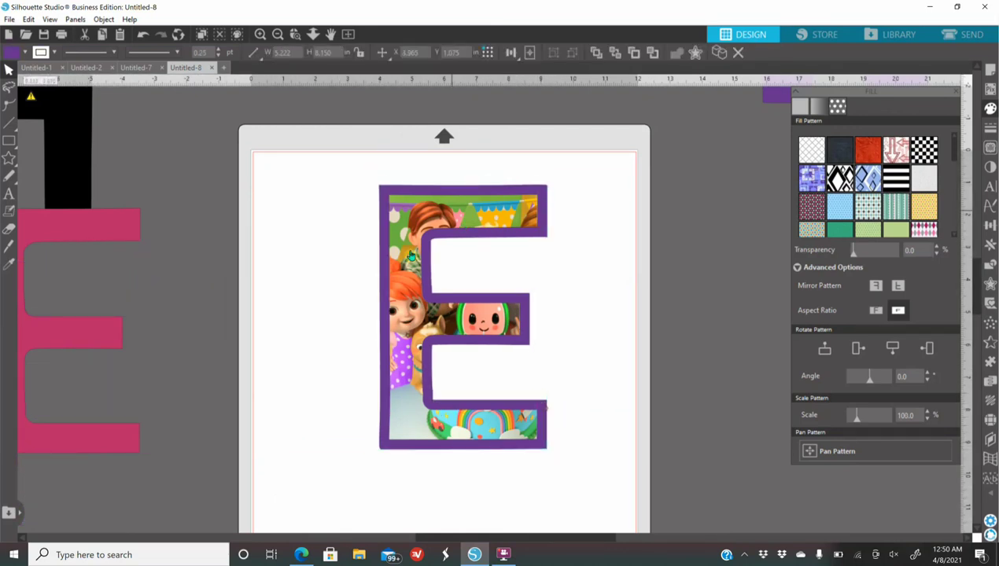
click(436, 171)
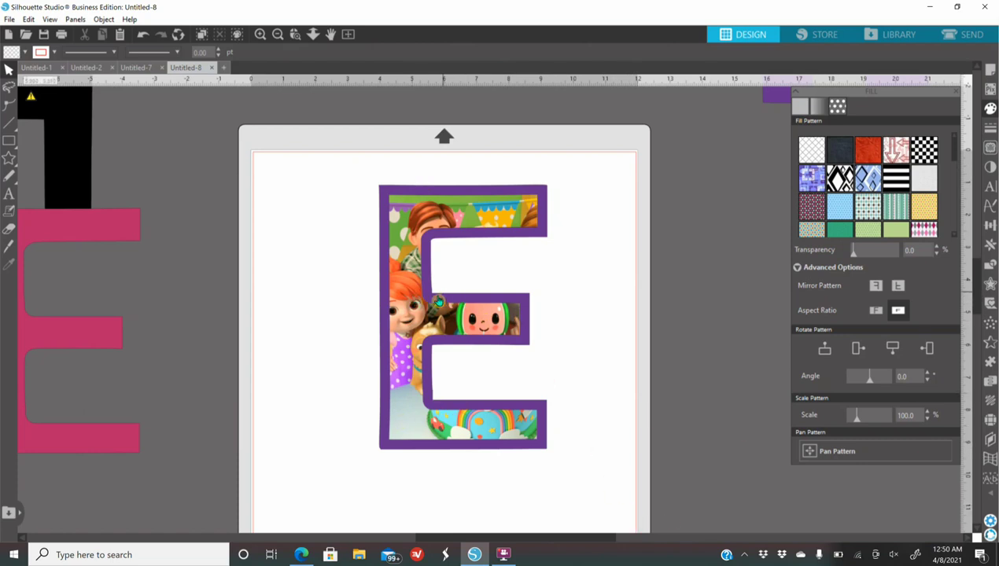
Clear the purple outlines to the right of the mat and the picture E to its left, and place the pink E on the mat
drag(449, 304, 211, 247)
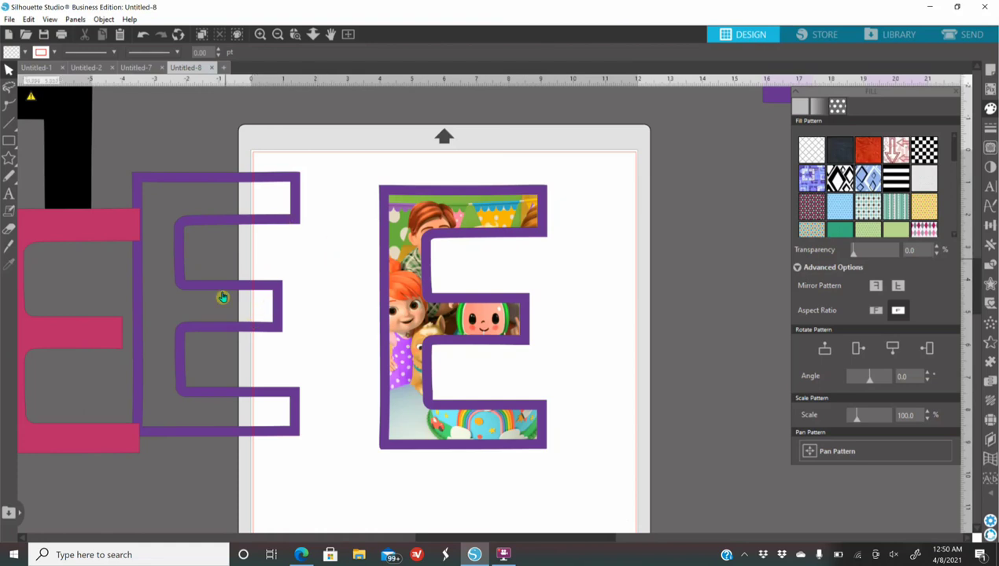
drag(437, 299, 655, 273)
drag(403, 350, 31, 396)
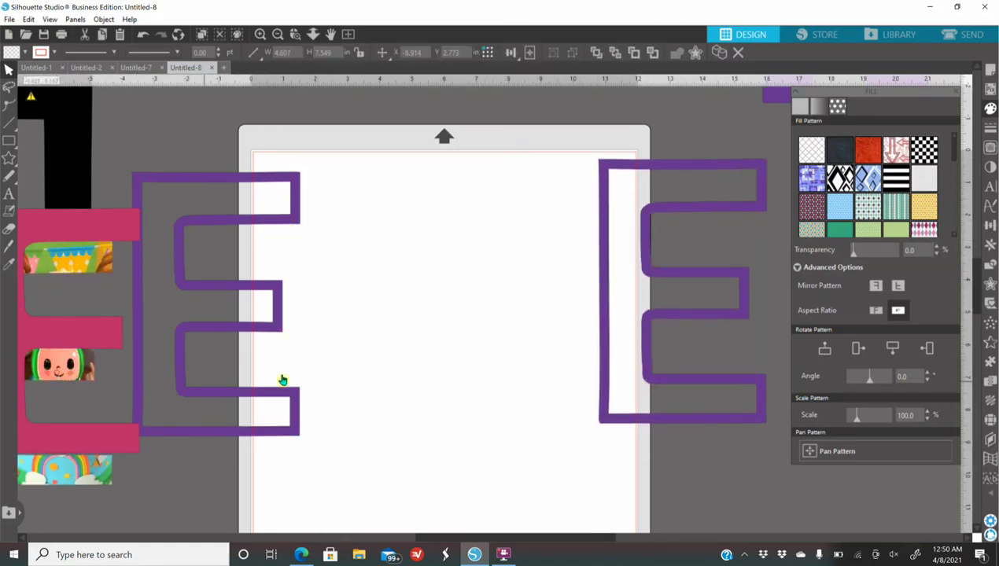
drag(279, 304, 421, 288)
drag(618, 359, 739, 319)
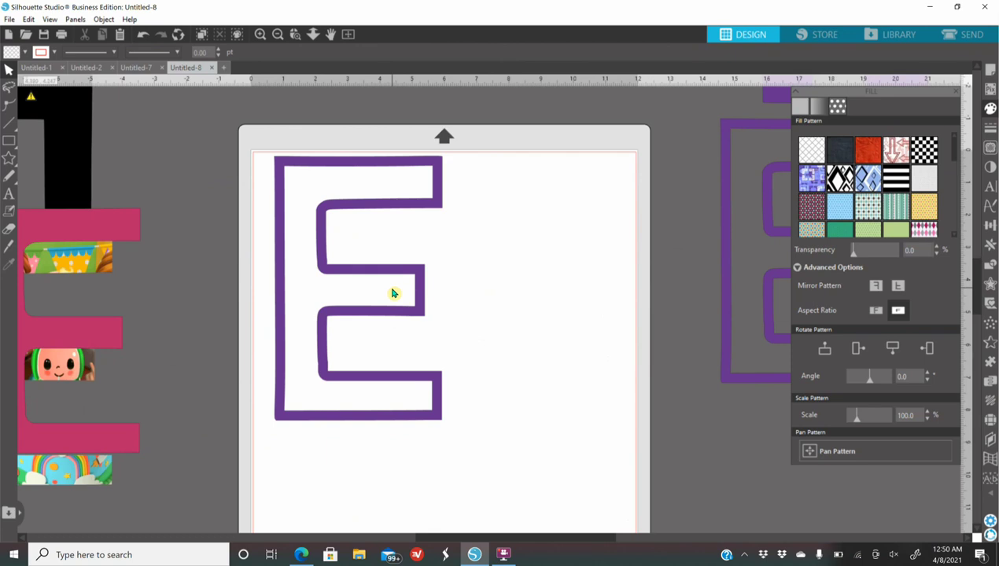
drag(393, 274, 787, 251)
drag(76, 339, 439, 312)
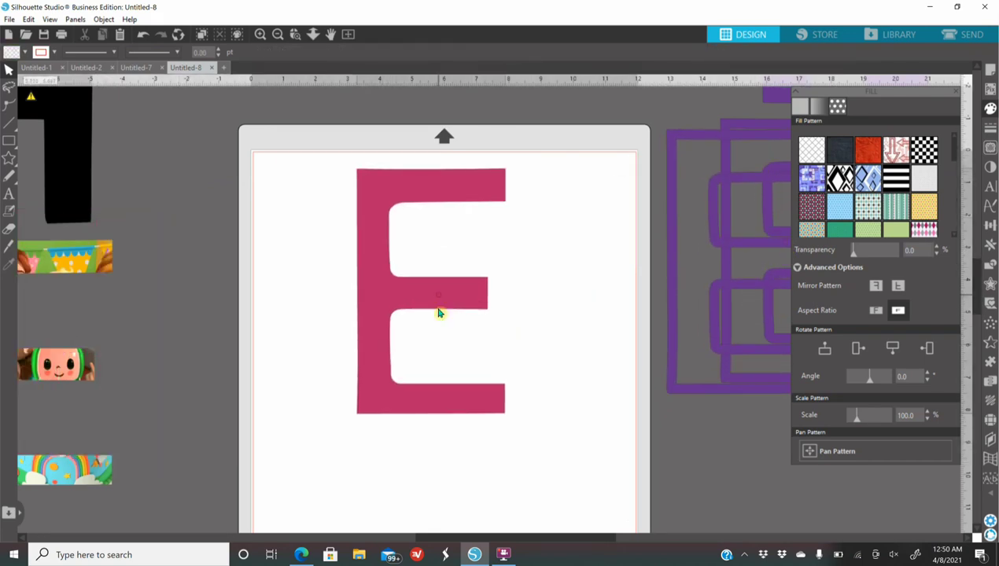
click(157, 338)
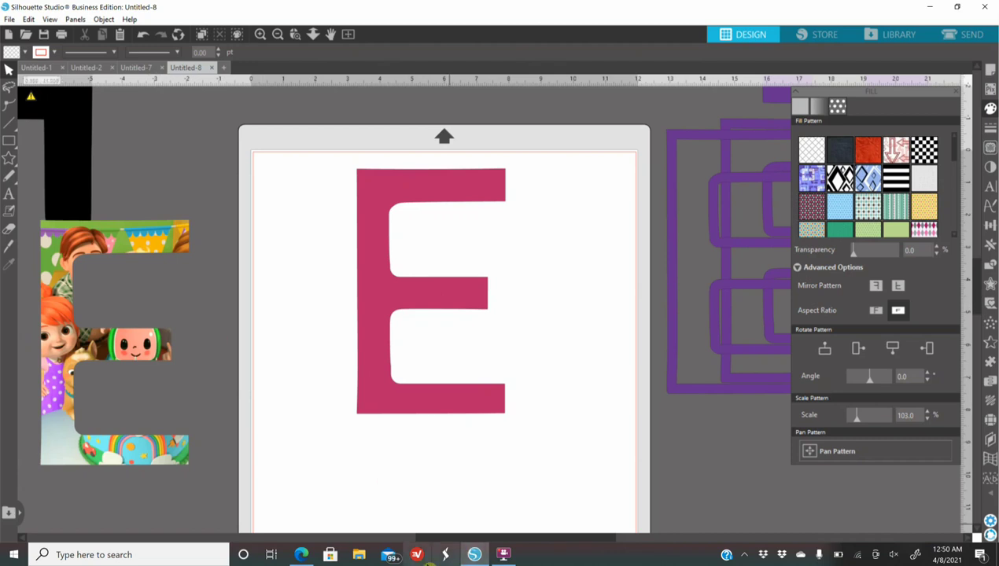
Switch to the browser and copy the photo of the girl in white mittens from the girl pictures results
click(304, 556)
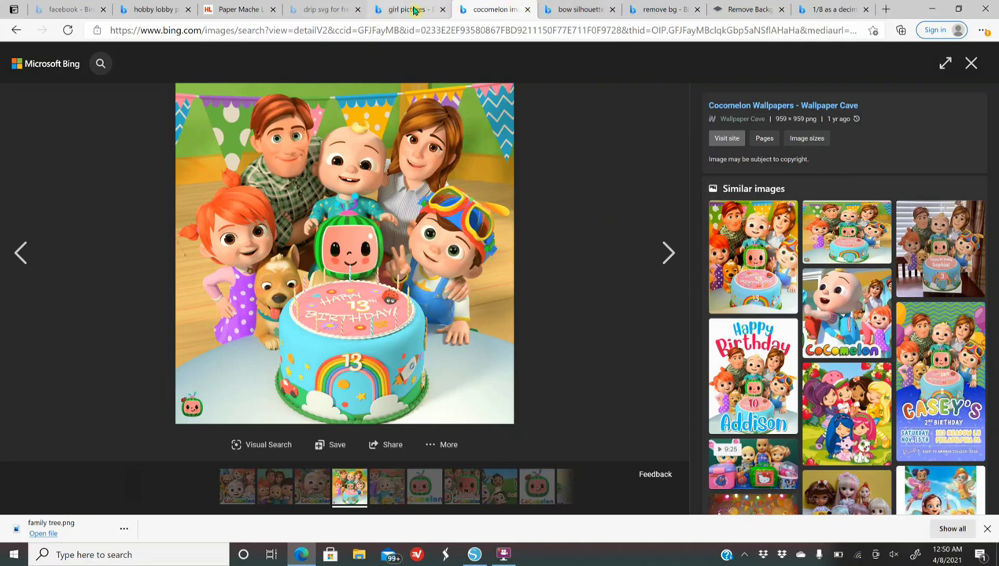
click(412, 11)
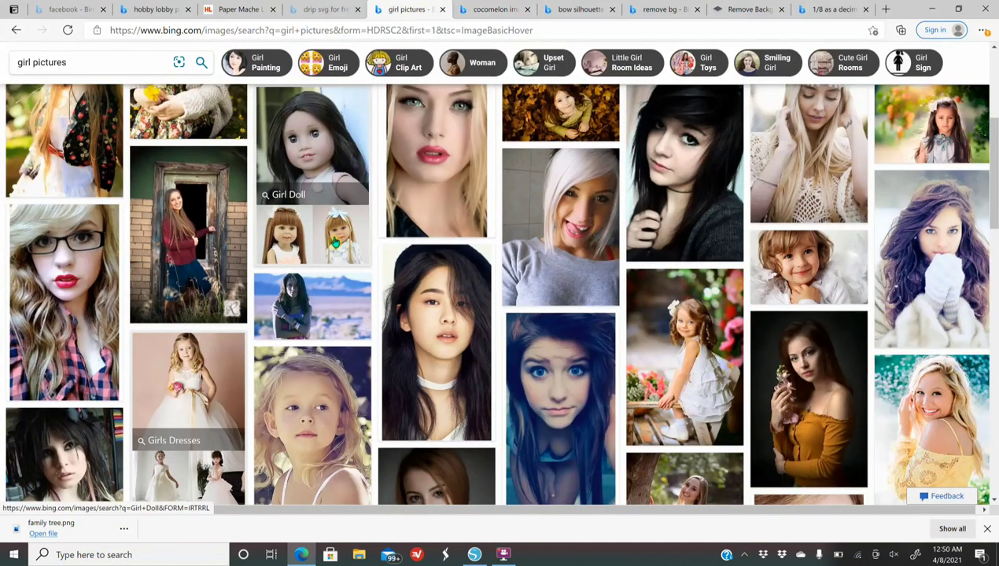
scroll(579, 370, down, 2)
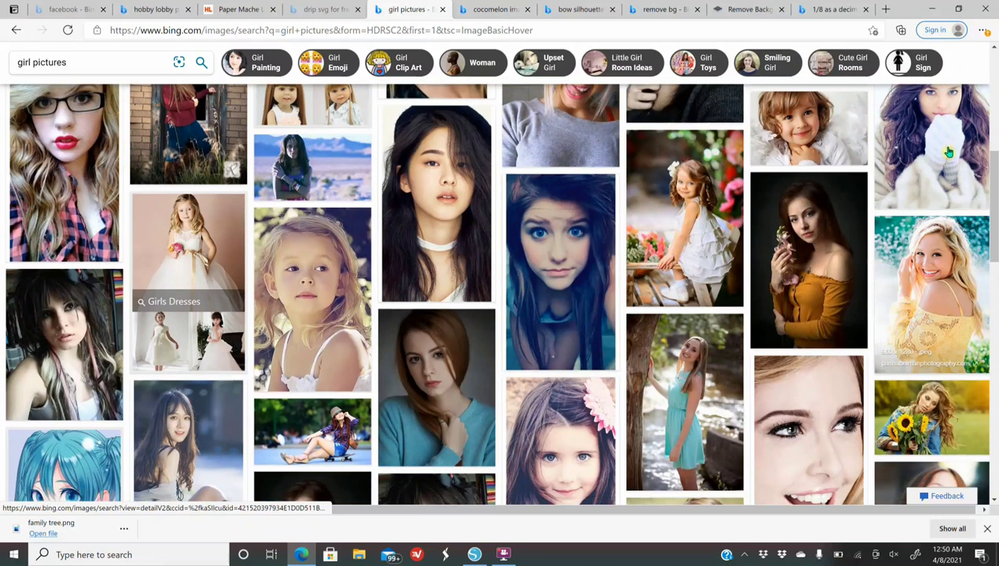
click(948, 151)
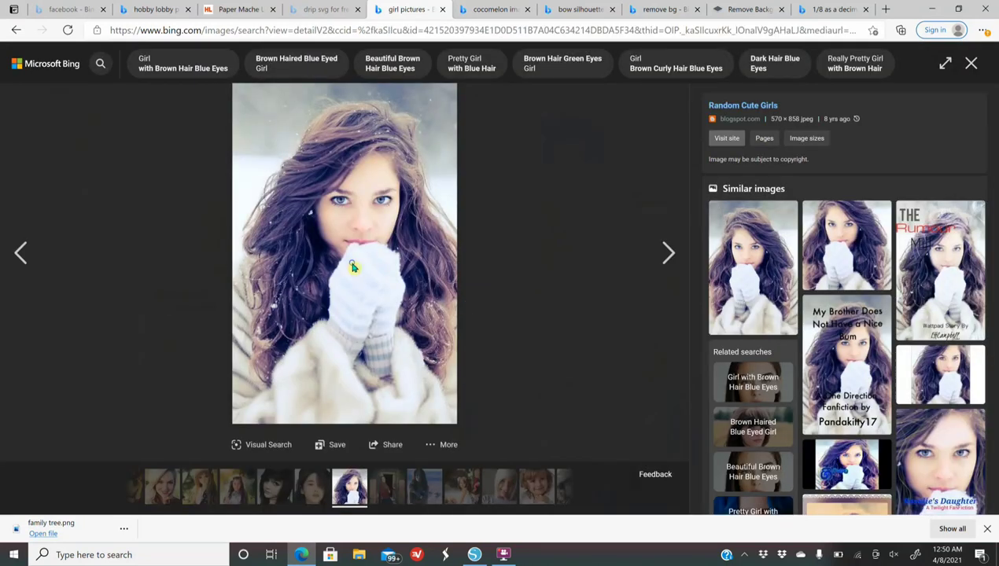
right_click(352, 263)
click(409, 314)
Switch back to Silhouette Studio and paste the mittens photo onto the mat
click(474, 557)
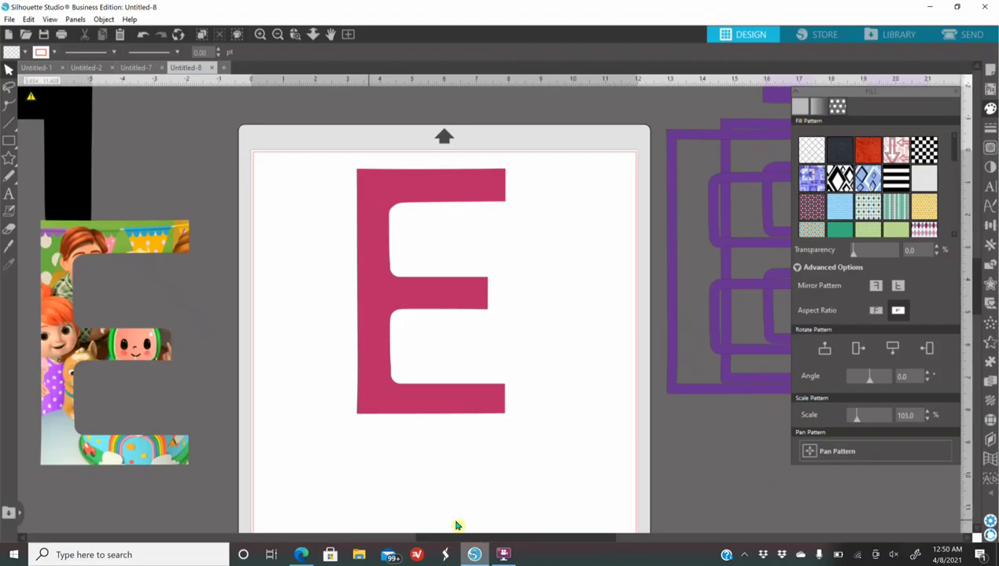
right_click(281, 223)
click(313, 272)
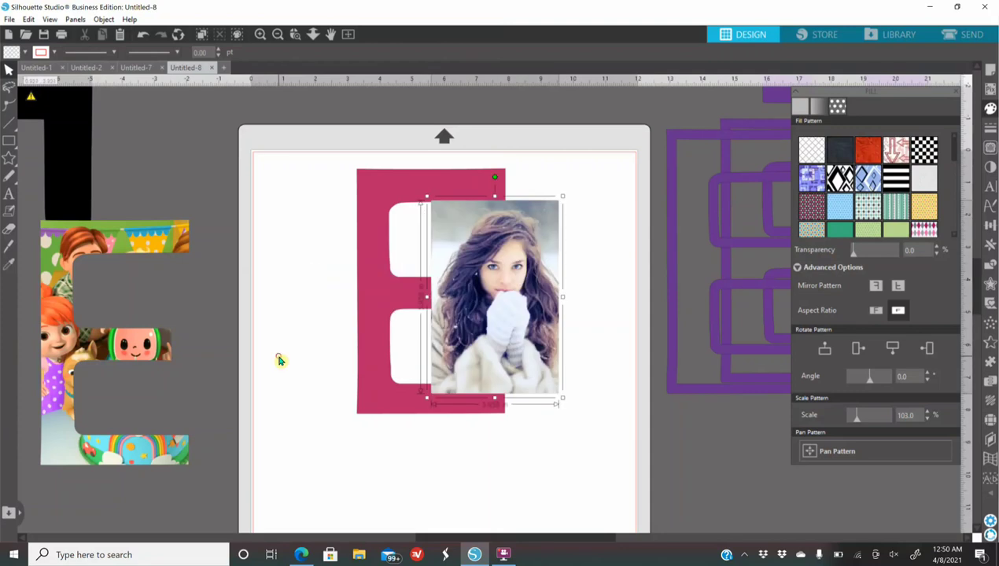
Return to the browser's girl pictures results and copy the photo of the girl with the pink hair flower
click(301, 554)
key(Escape)
scroll(535, 372, down, 2)
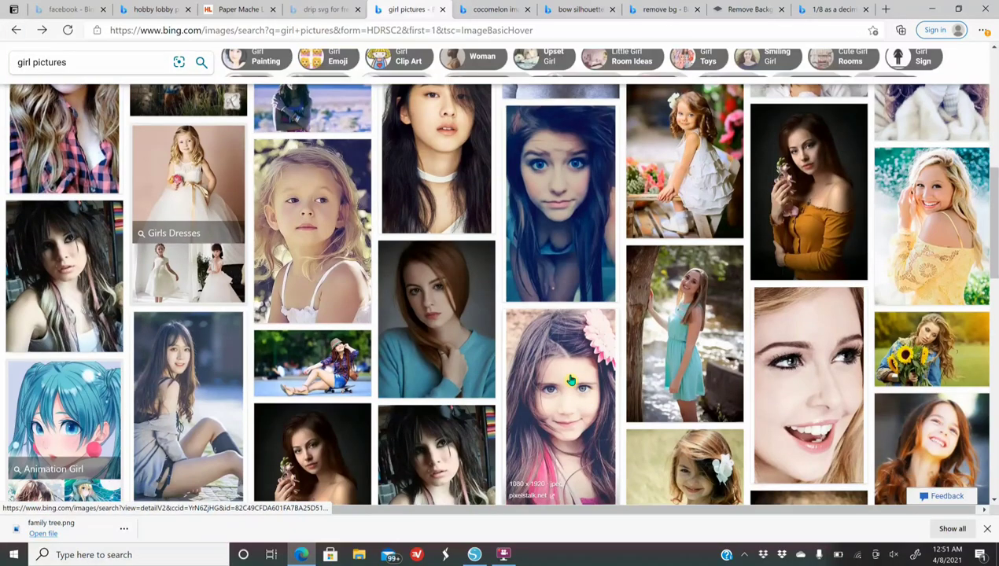
click(535, 372)
right_click(339, 197)
click(380, 244)
Paste the pink-flower photo in Silhouette Studio and move it below the mittens photo, left of the pink E
key(alt+Tab)
key(ctrl+v)
drag(493, 315, 273, 436)
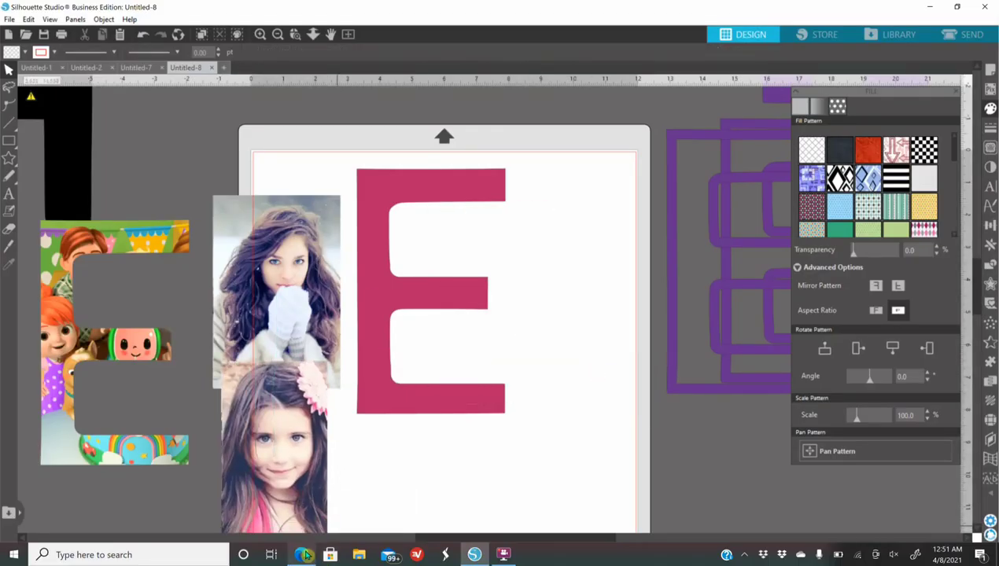
Copy the photo of the girl in the light blue dress from the browser and paste it in Silhouette Studio right of the pink E
key(alt+Tab)
click(14, 29)
click(681, 380)
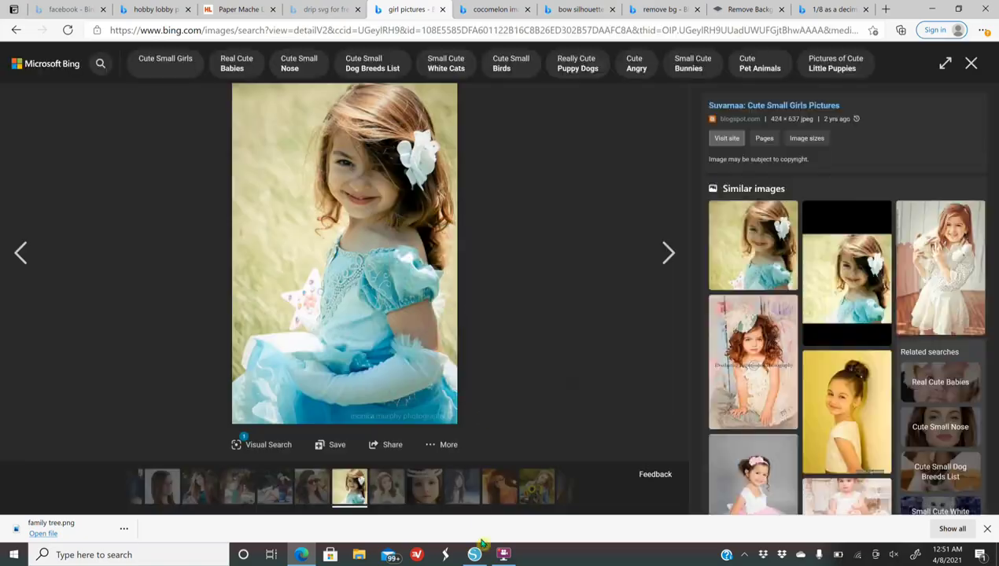
key(alt+Tab)
right_click(541, 274)
click(578, 326)
Switch to the browser and copy the photo of the long-haired woman in the blue top from the results
key(alt+Tab)
scroll(500, 299, down, 3)
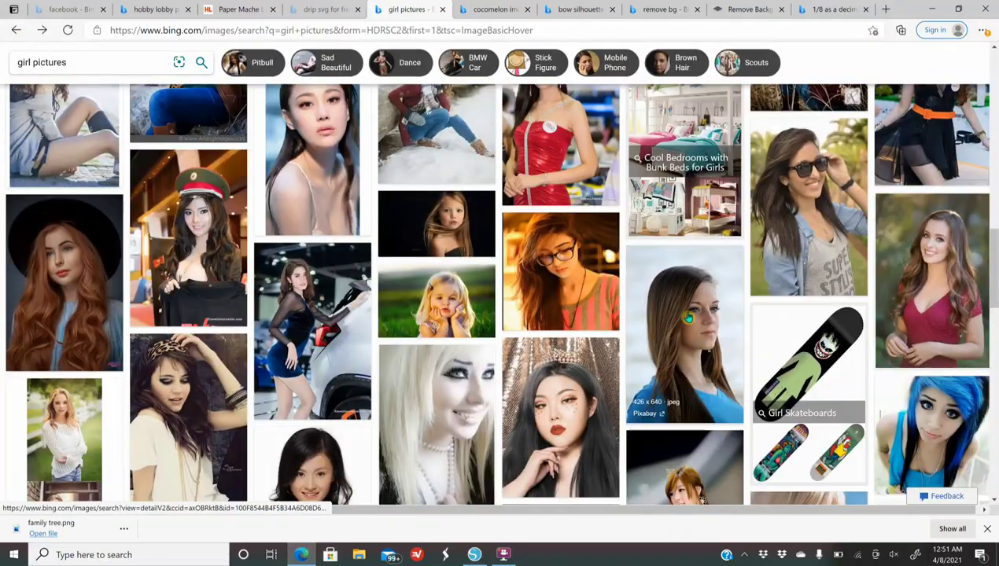
click(685, 291)
right_click(376, 257)
click(429, 308)
Paste the blue-top photo in Silhouette Studio at the lower right of the pink E and nudge the pink-flower photo slightly
key(alt+Tab)
right_click(510, 355)
click(546, 407)
drag(553, 407, 536, 418)
click(399, 397)
drag(291, 440, 297, 453)
drag(514, 396, 473, 375)
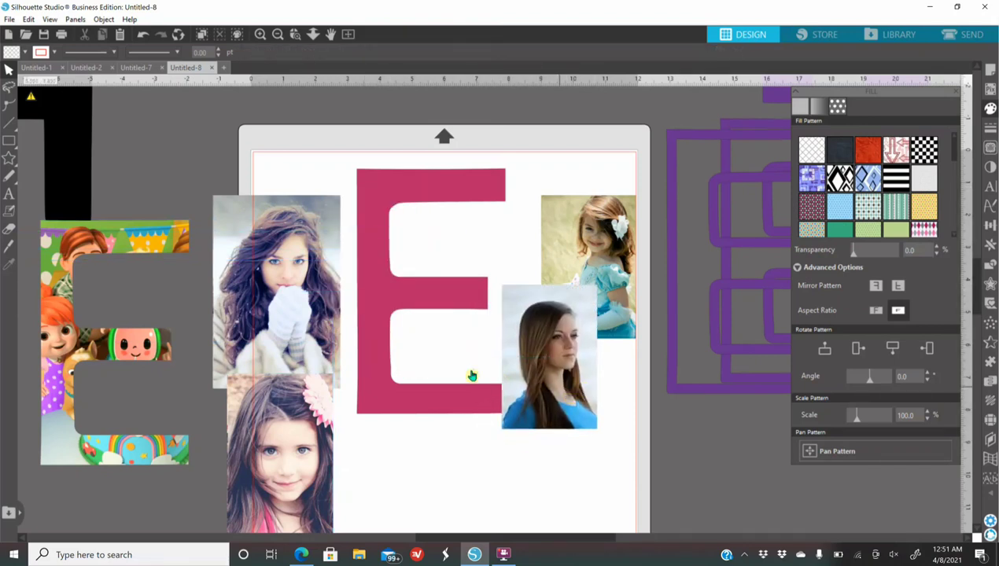
Bring the pink E to the front of the photos and shift it slightly down and left
click(387, 284)
right_click(388, 284)
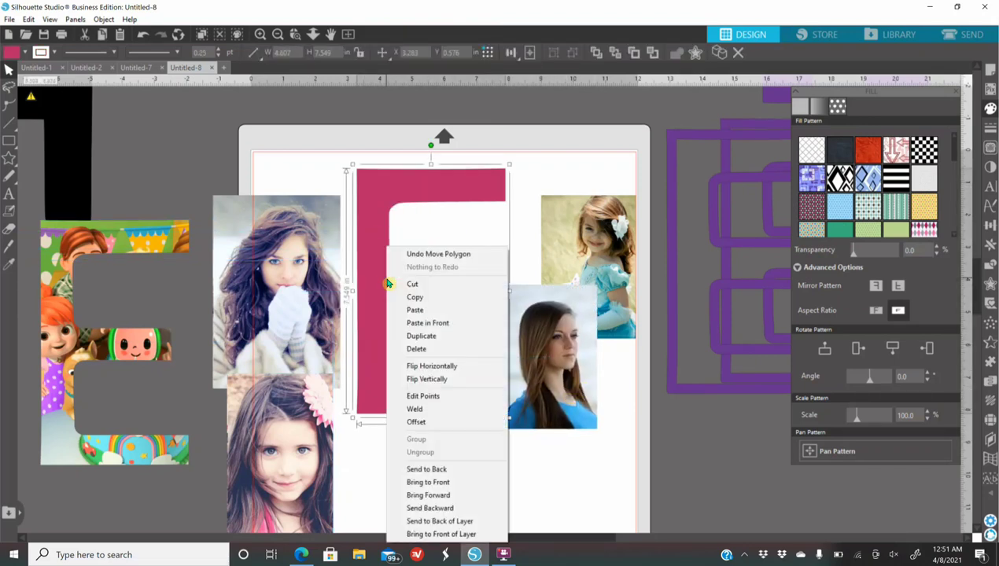
click(437, 483)
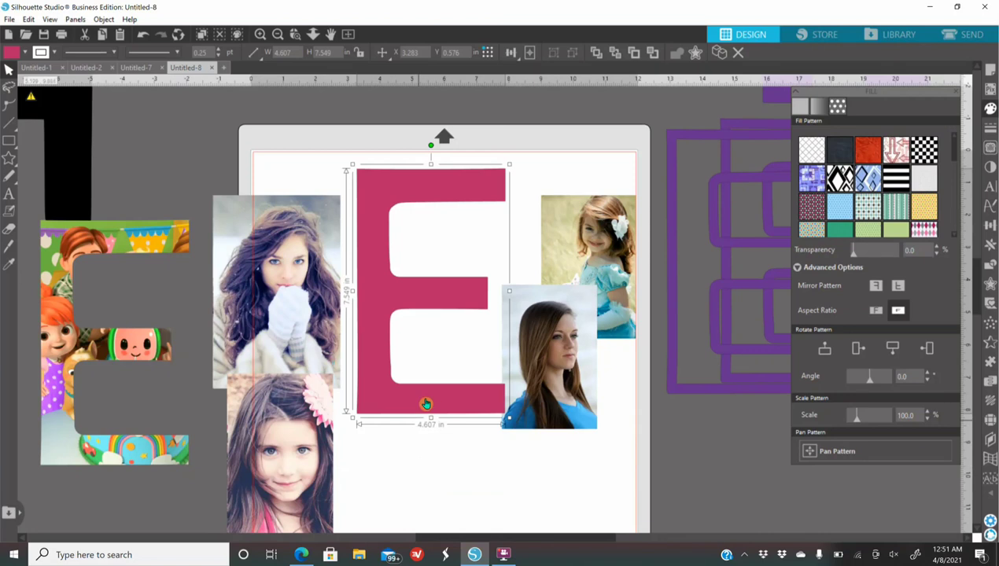
mouse_move(424, 401)
mouse_down()
mouse_move(535, 396)
mouse_move(546, 421)
mouse_move(421, 412)
mouse_up()
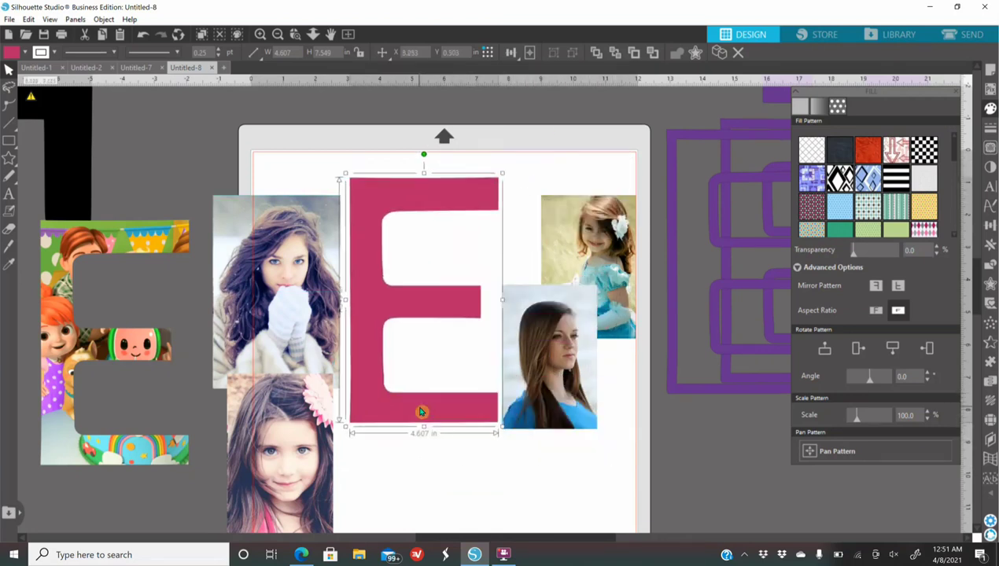
Move the blue-top photo behind the end of the pink E's lower arm and shrink it to about 1.2 in wide
click(570, 472)
drag(557, 395, 483, 475)
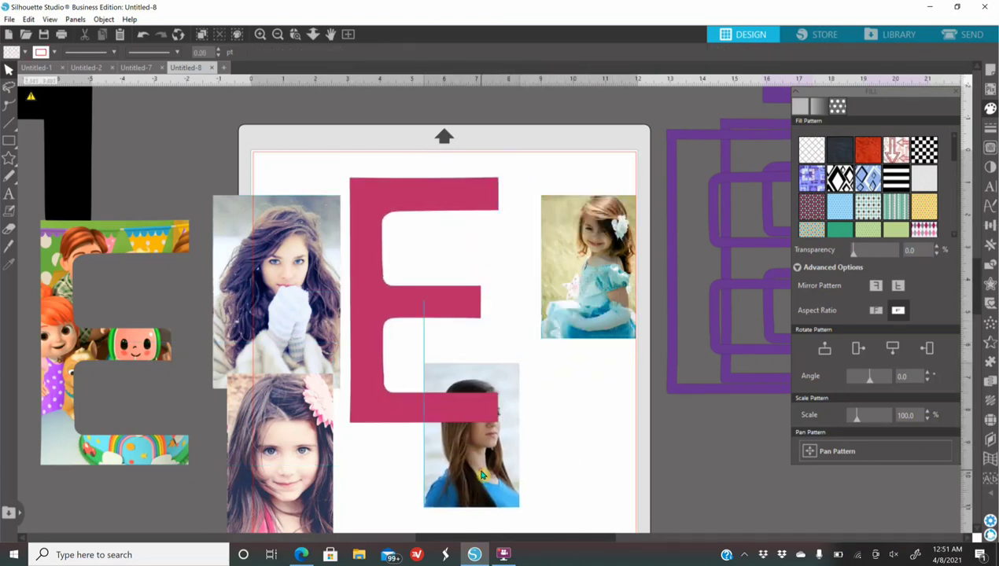
drag(523, 512, 486, 439)
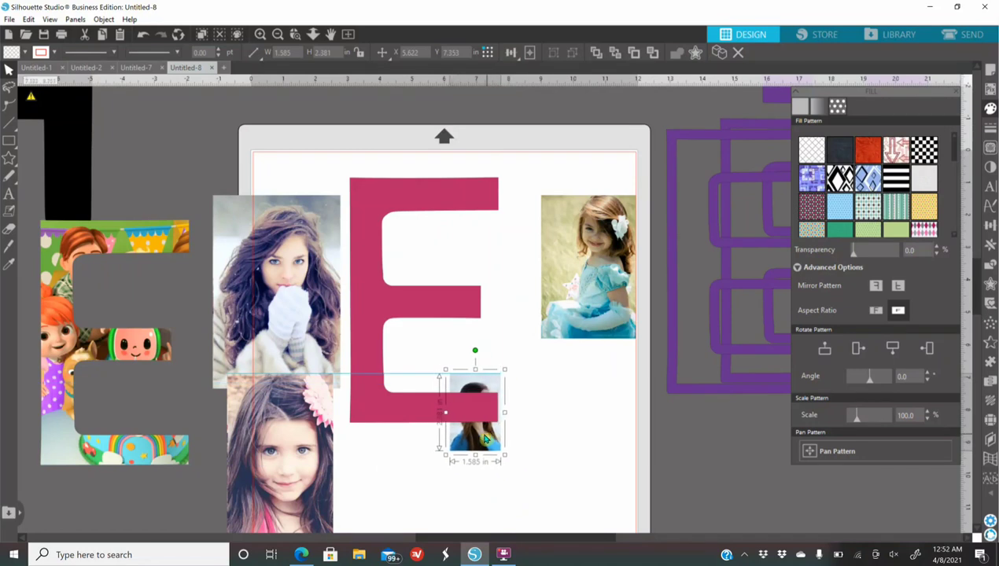
click(259, 34)
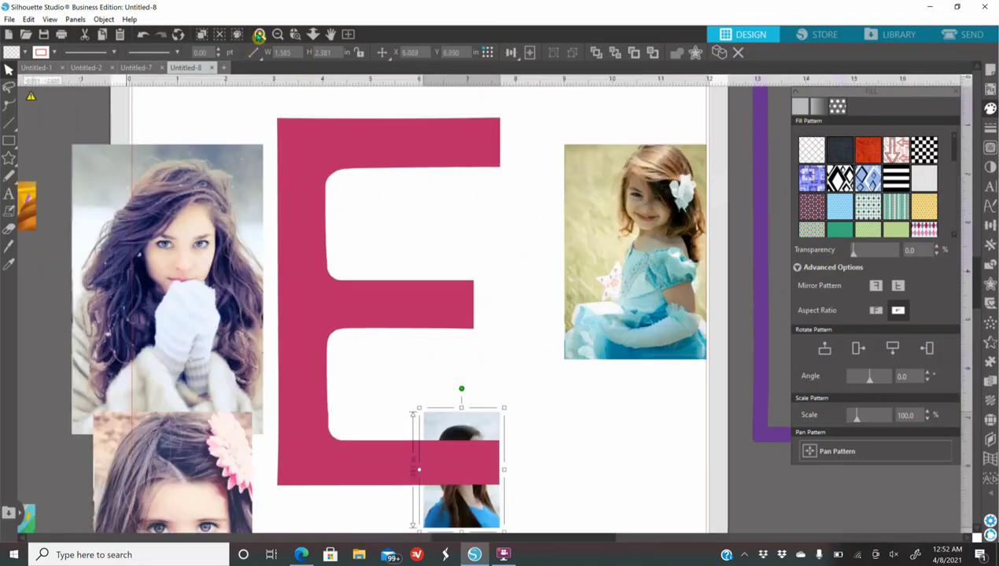
scroll(527, 421, down, 2)
drag(474, 473, 477, 478)
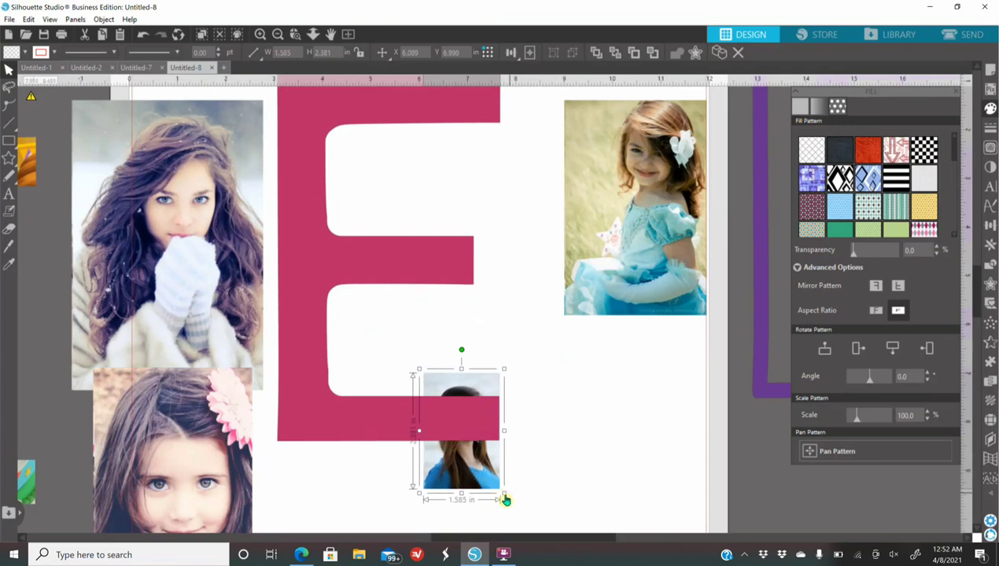
drag(505, 492, 497, 483)
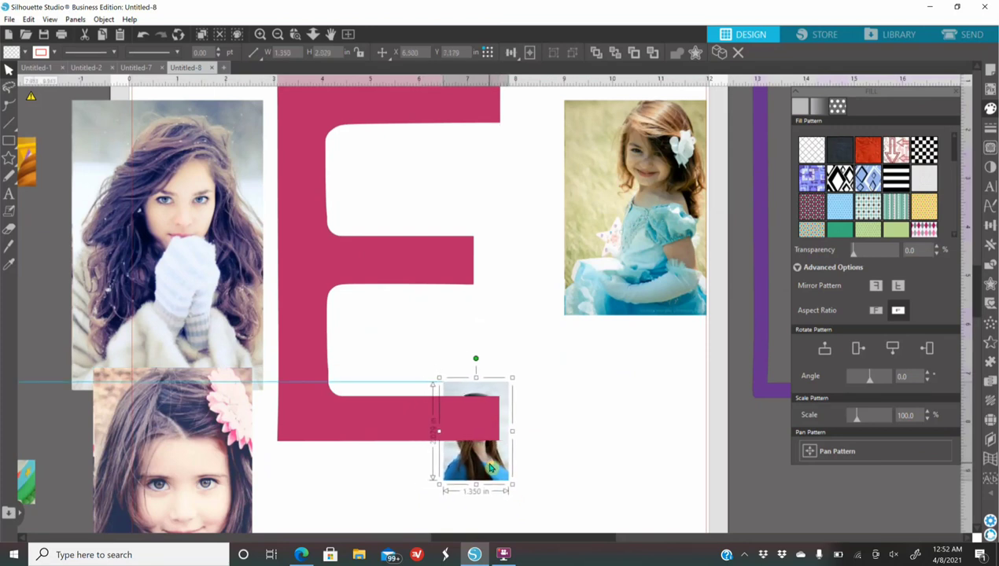
mouse_move(490, 469)
mouse_down()
mouse_move(508, 480)
mouse_move(493, 465)
mouse_up()
click(562, 486)
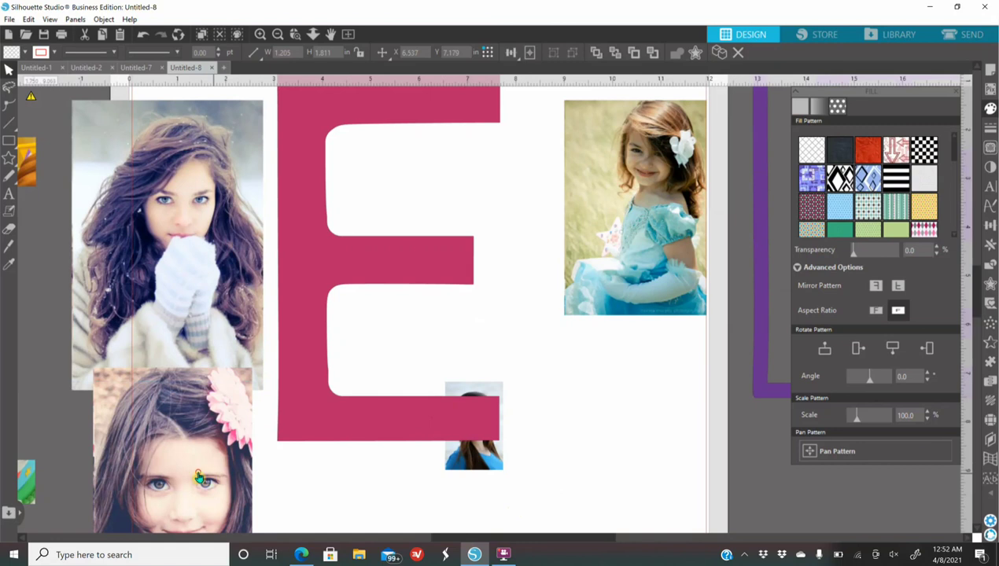
Move the pink-flower photo behind the middle of the E's spine and shrink it to about 1.39 in wide
drag(200, 467, 392, 307)
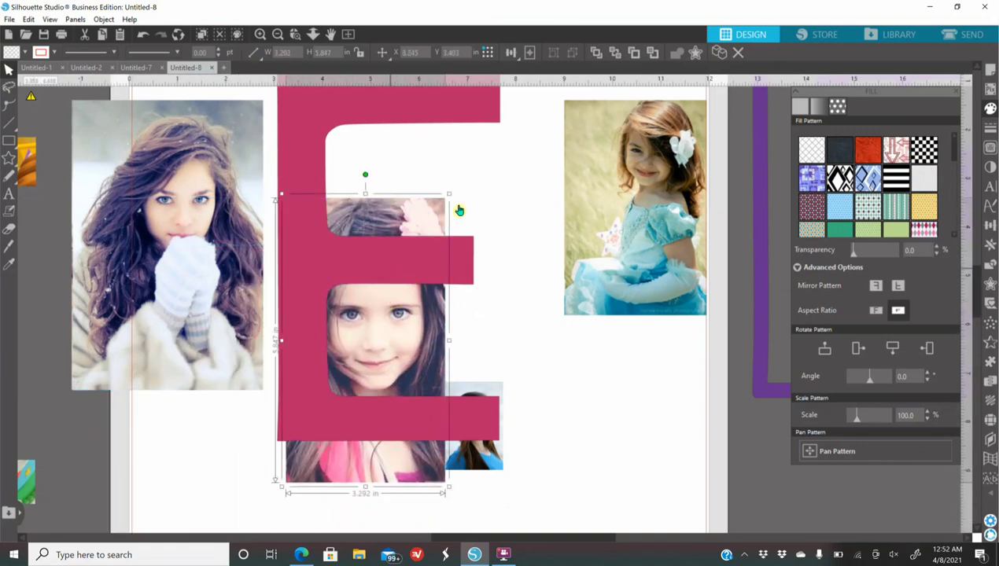
drag(448, 188, 358, 257)
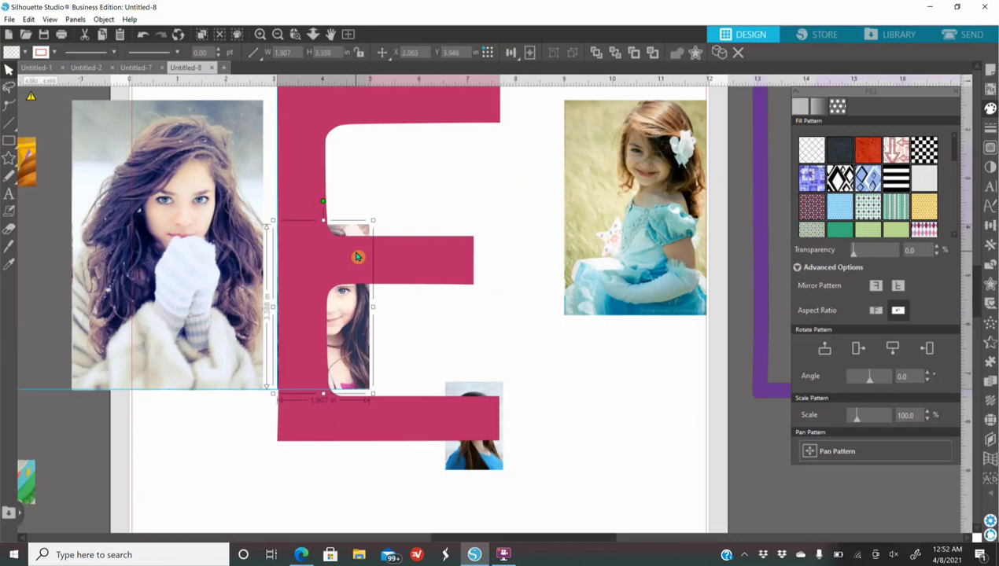
drag(372, 394, 343, 371)
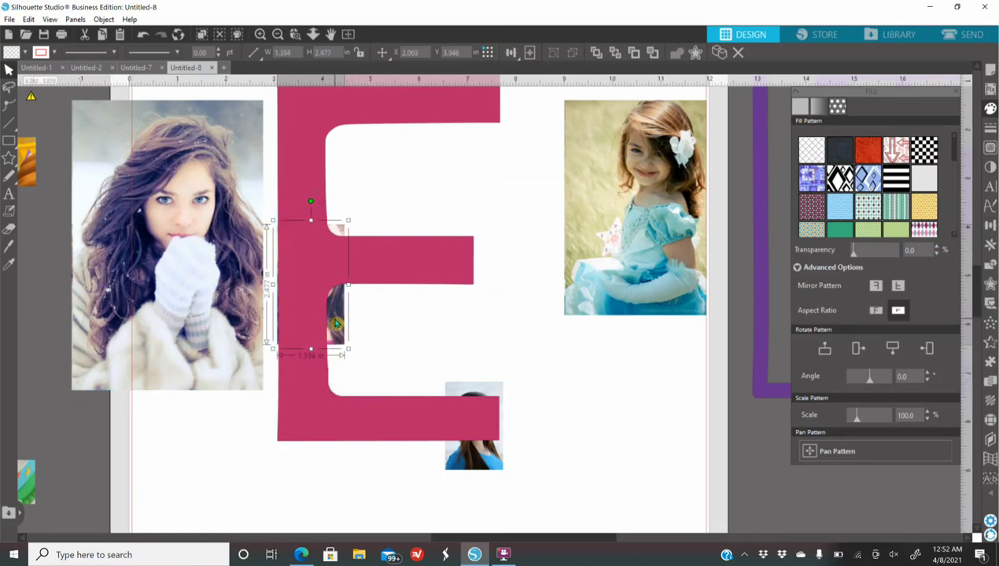
Move the photo of the girl in the light blue dress behind the E's lower-left corner and shrink it to cover that corner
drag(611, 242, 465, 265)
drag(450, 388, 364, 466)
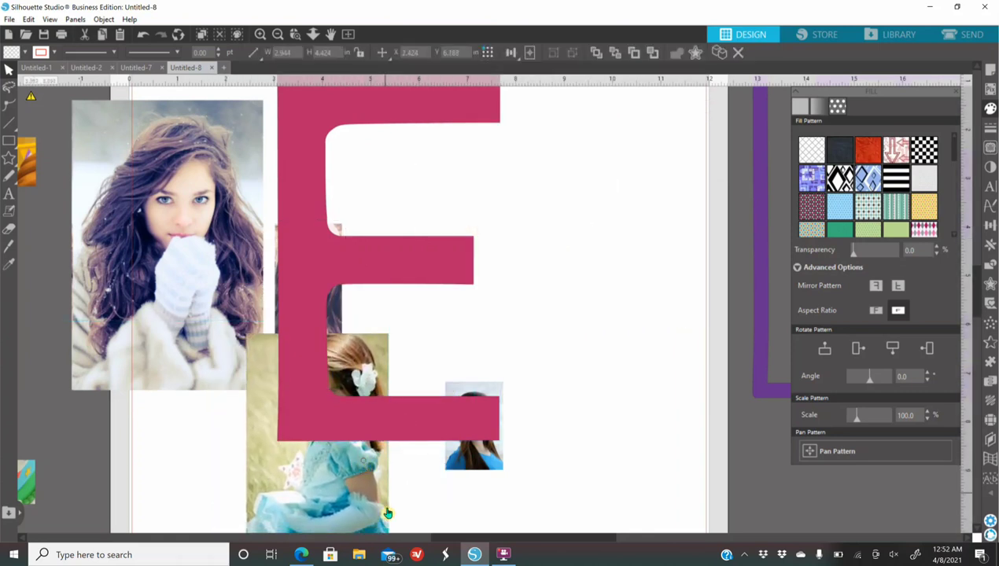
scroll(385, 494, down, 2)
click(389, 487)
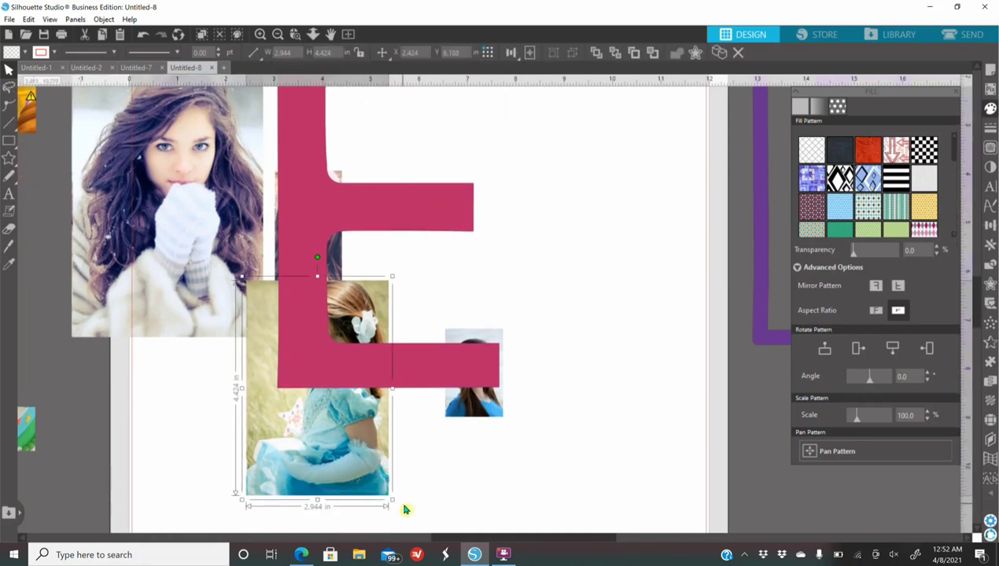
drag(391, 501, 339, 426)
Move the photo of the long-haired woman with white gloves behind the E's lower arm and shrink it to fit beside the corner photo
drag(207, 268, 427, 410)
click(496, 524)
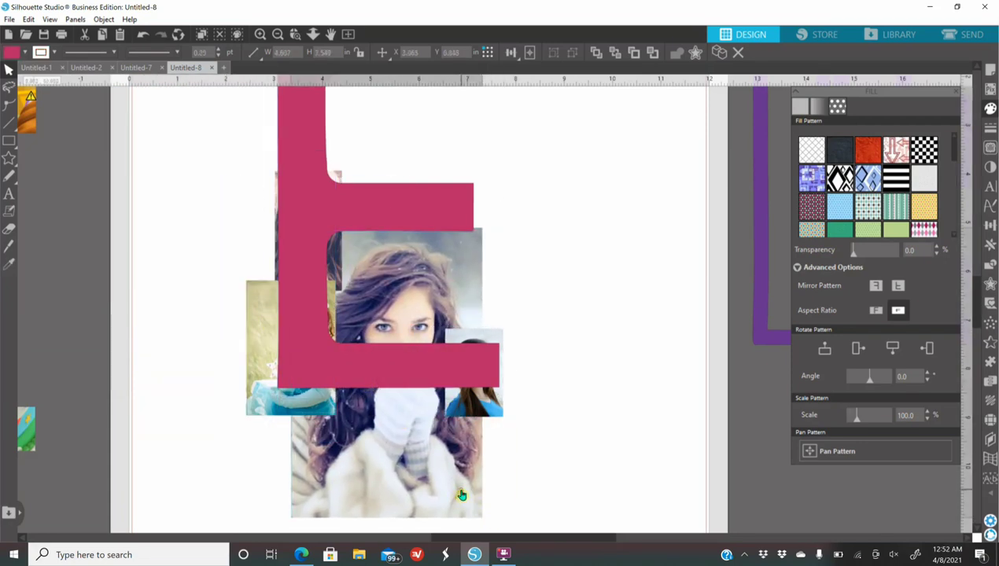
click(481, 518)
drag(486, 526, 430, 424)
Copy the light blue dress photo and place a smaller copy in the gap along the E's lower arm
right_click(273, 399)
click(312, 163)
drag(459, 470, 445, 445)
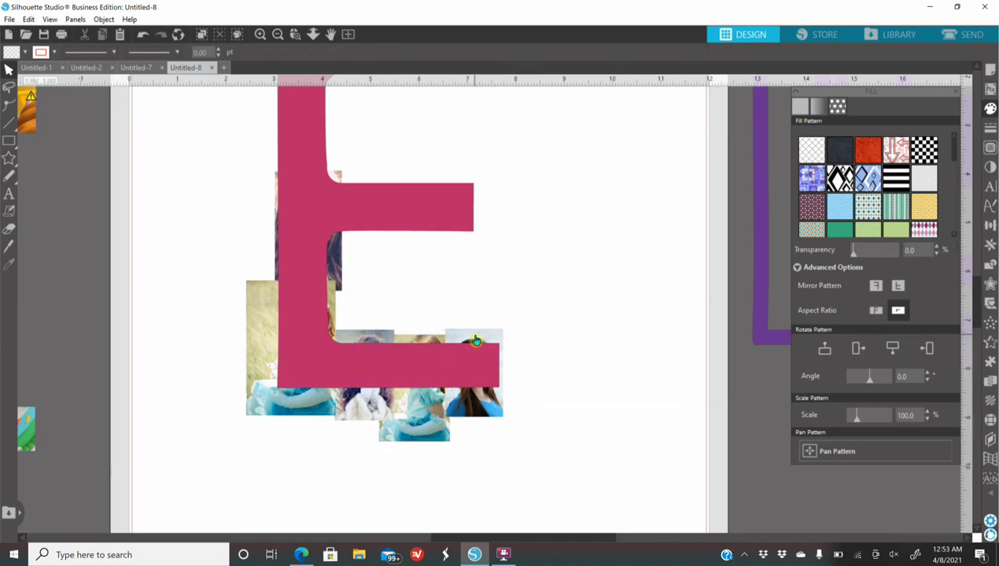
Copy the blue-top photo and place the copy behind the end of the E's middle arm
scroll(472, 275, up, 1)
right_click(478, 278)
click(535, 356)
right_click(478, 277)
click(537, 464)
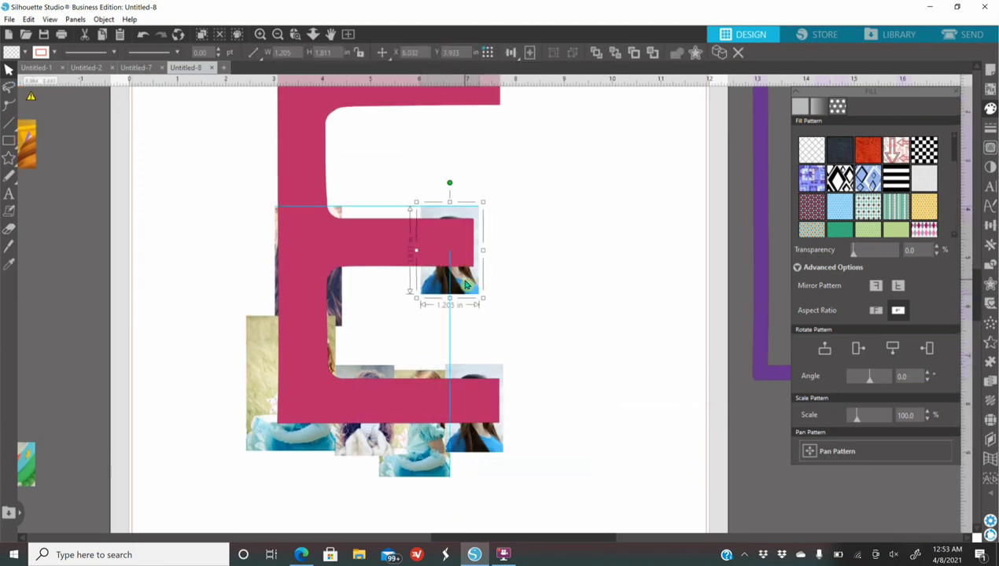
Switch to the browser and open the photo of the toddler with the striped bag from the girl pictures results
click(301, 555)
key(Escape)
scroll(307, 413, down, 10)
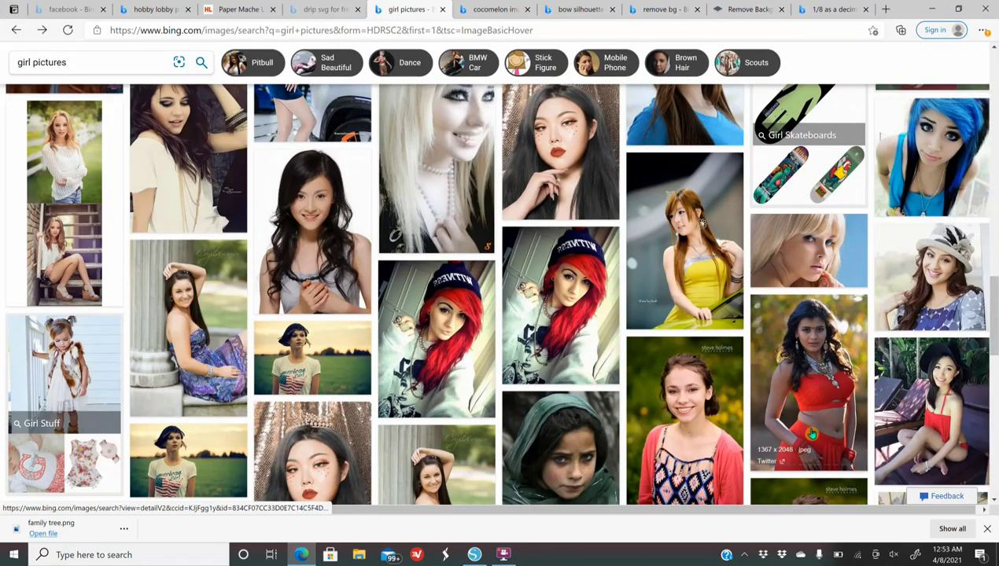
scroll(307, 413, down, 5)
click(446, 307)
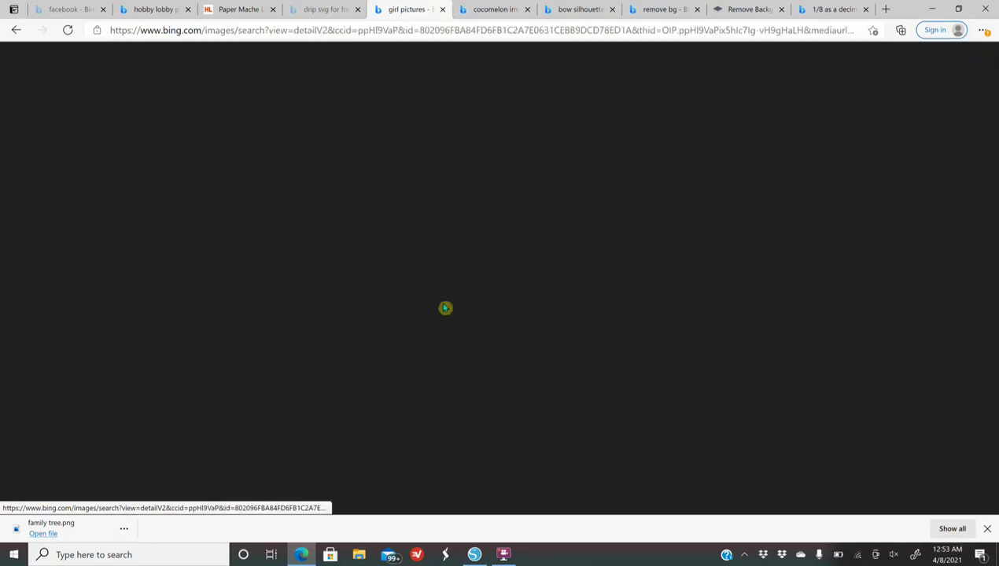
Try to paste the toddler photo in Silhouette Studio beside the E's middle arm
click(473, 554)
right_click(563, 245)
click(660, 384)
drag(453, 299, 523, 305)
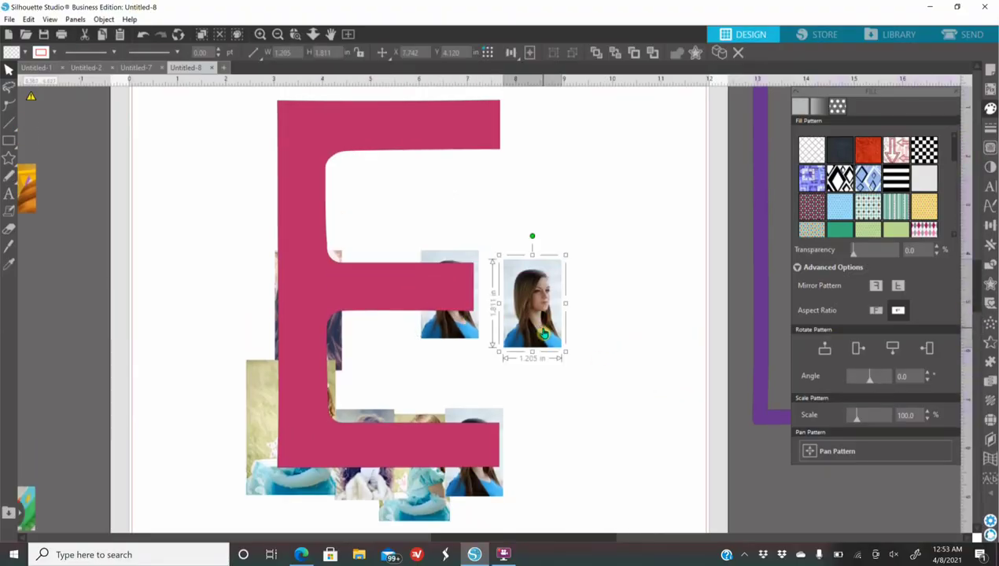
Copy the photo of the toddler with the striped bag from the browser and paste it in Silhouette Studio over the pink E
click(302, 555)
click(449, 421)
click(474, 555)
right_click(491, 305)
click(542, 354)
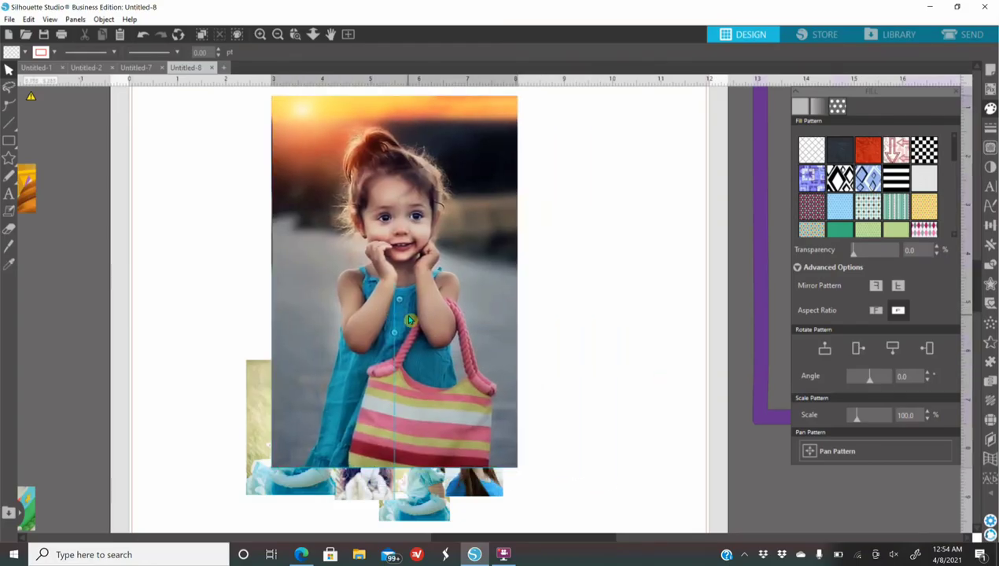
Send the striped-bag toddler photo behind the pink E and shrink it to cover the E's upper-left corner
right_click(404, 260)
click(475, 241)
drag(508, 435, 382, 258)
scroll(680, 376, up, 2)
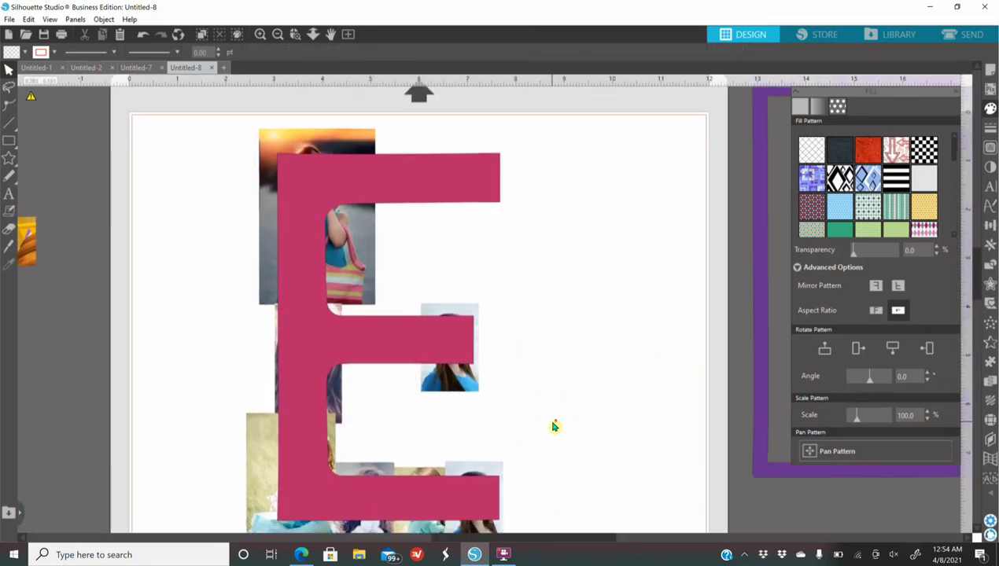
Switch to the browser and copy the photo of the smiling baby in the teal shirt
click(302, 554)
click(482, 9)
right_click(358, 236)
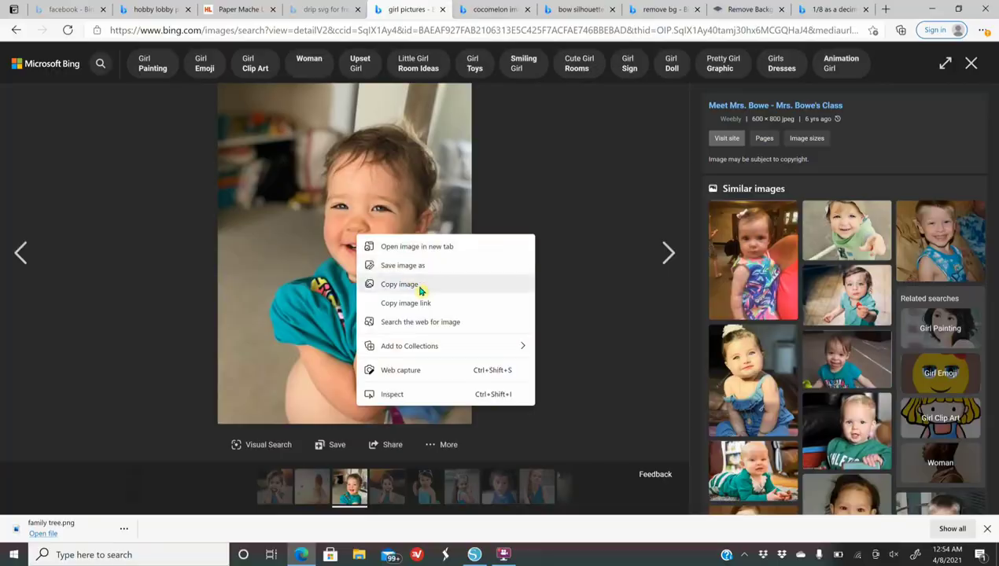
click(420, 284)
Paste the teal-shirt baby photo in Silhouette Studio and shrink it to about 1.4 in wide behind the E's middle arm
click(473, 555)
key(ctrl+v)
drag(550, 330, 479, 379)
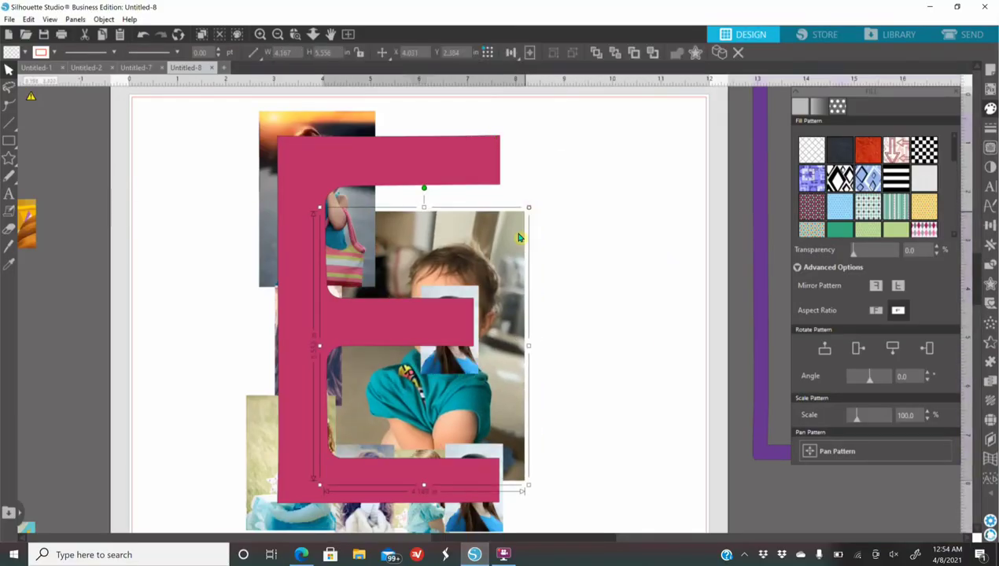
drag(526, 207, 410, 366)
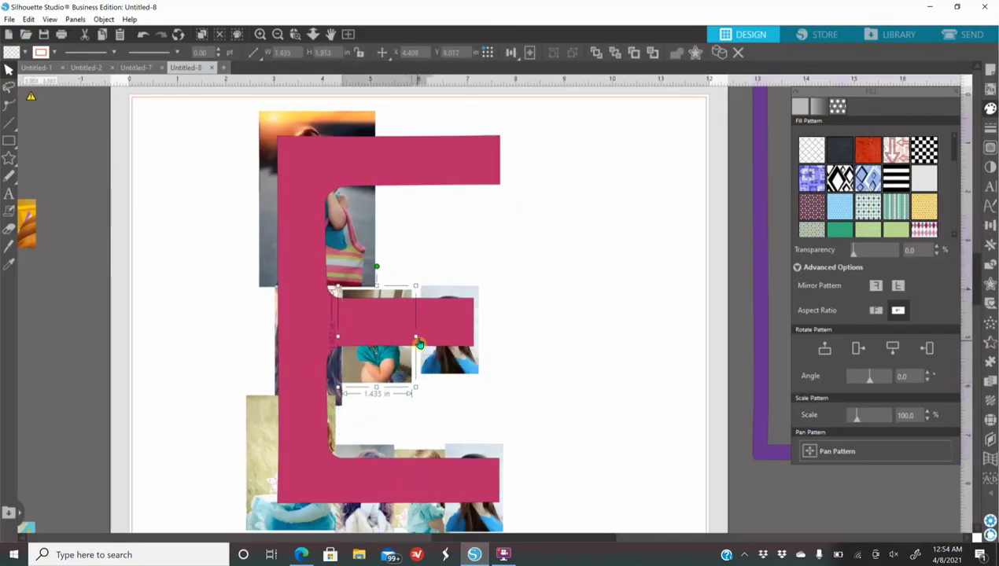
Switch to the browser, return to the picture results and copy the photo of the blonde girl resting her chin on her hands
key(alt+Tab)
click(15, 29)
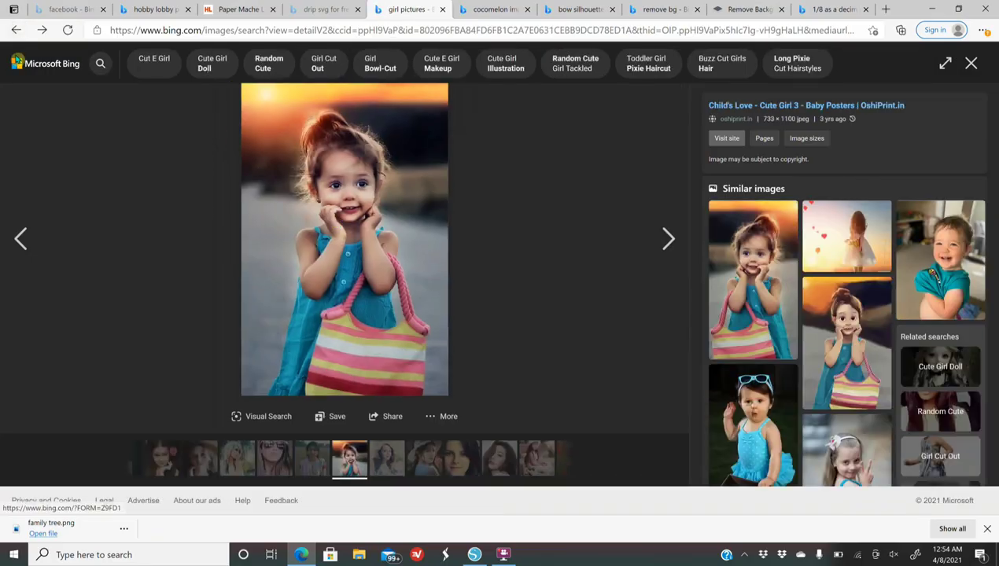
click(15, 29)
scroll(658, 356, down, 5)
click(460, 219)
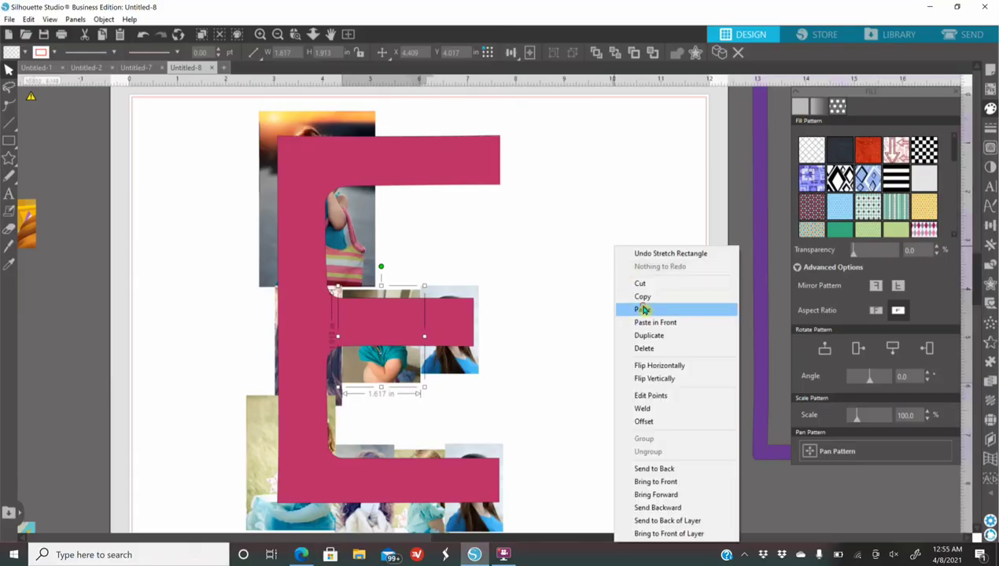
Paste the blonde girl photo in Silhouette Studio, send it to the back and shrink it to about 3.28 in wide behind the E's top arm
click(665, 243)
right_click(573, 232)
click(618, 471)
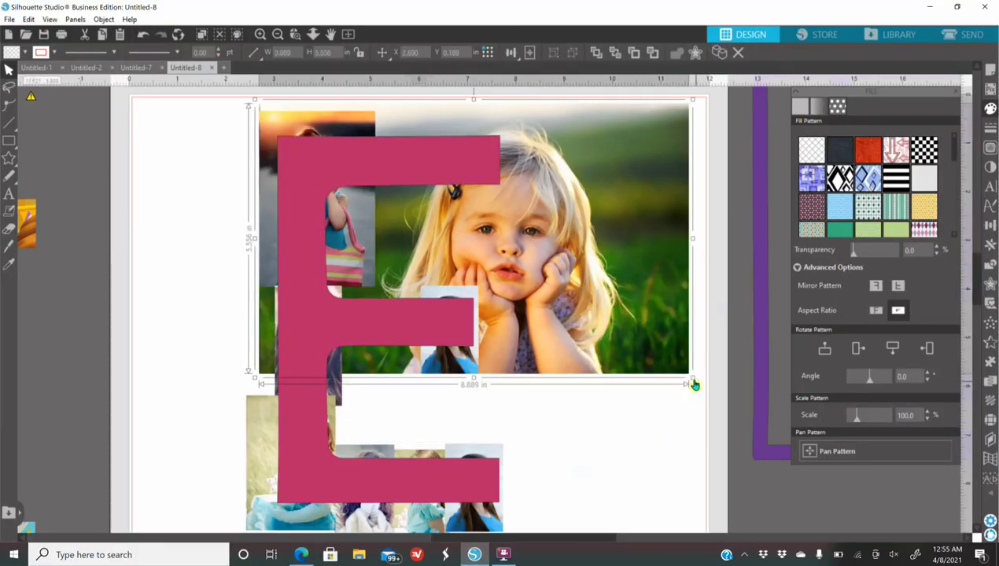
drag(692, 376, 501, 206)
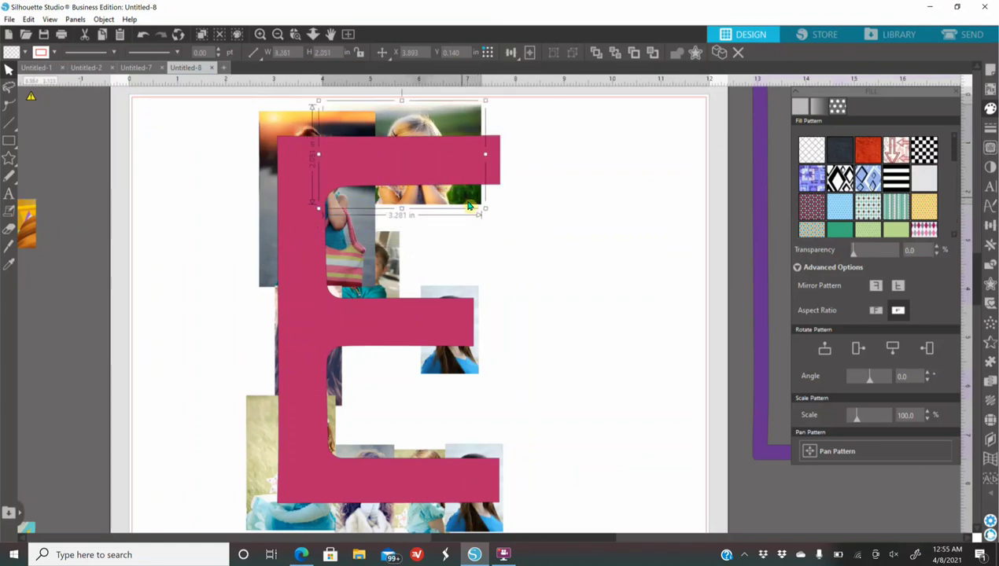
scroll(472, 262, down, 2)
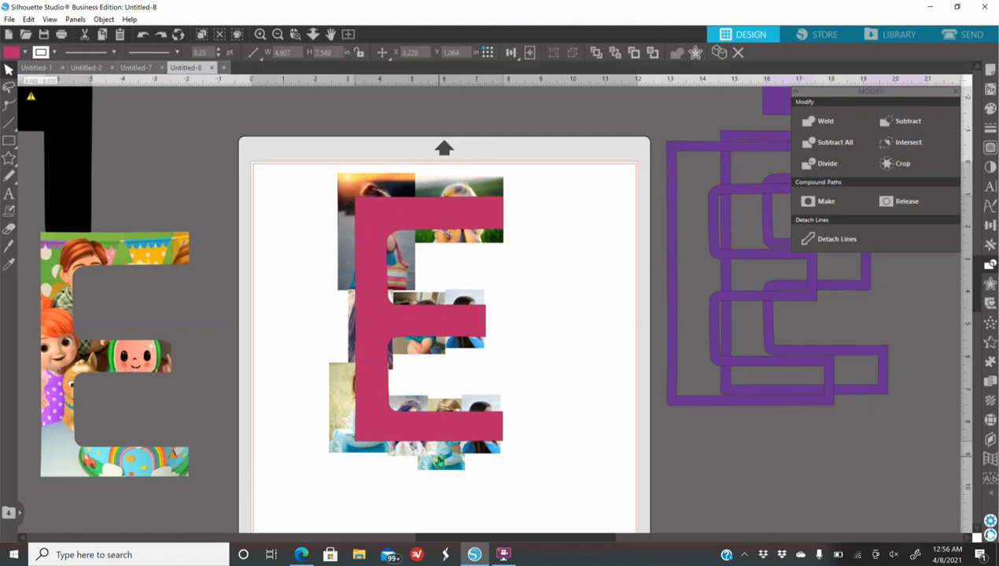
Send the pink E to the back, behind all the collage photos
click(412, 321)
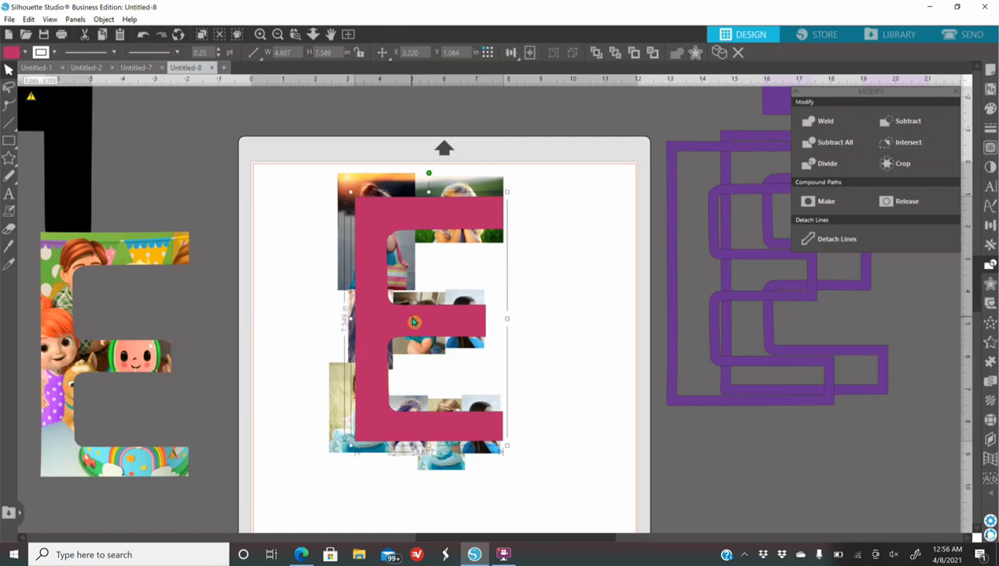
right_click(412, 322)
click(483, 243)
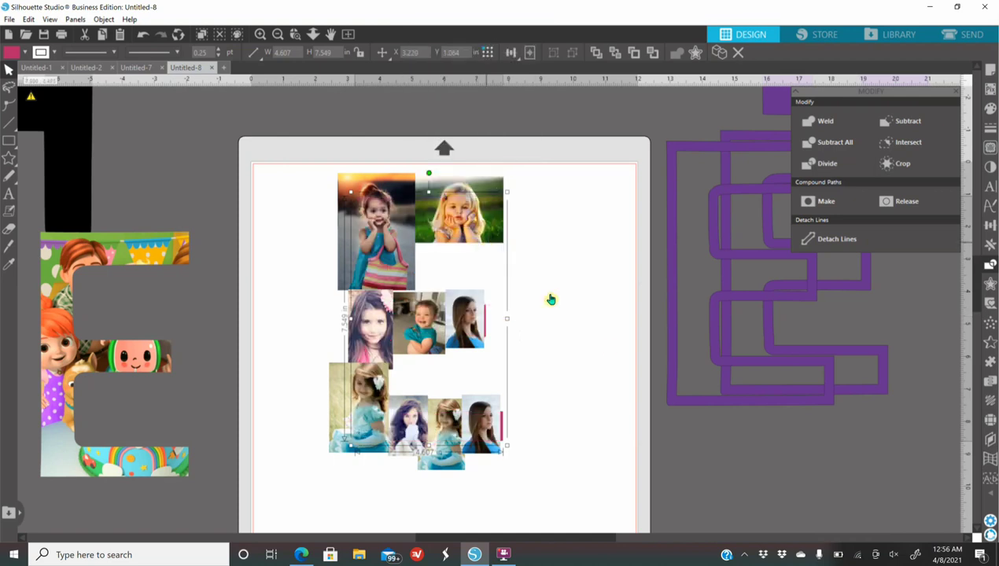
click(605, 343)
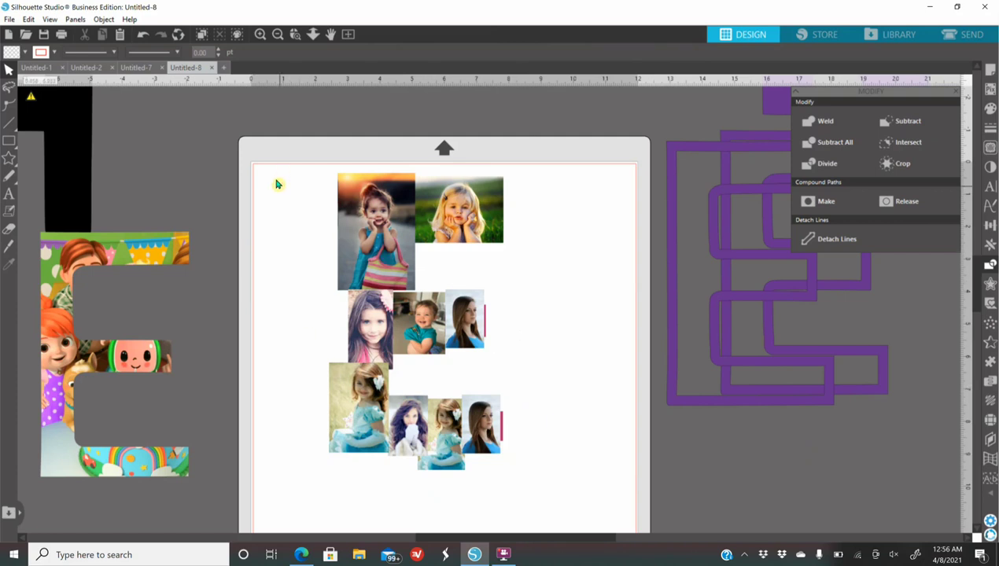
Select the blue-top photo at the end of the E's lower arm
drag(266, 167, 567, 483)
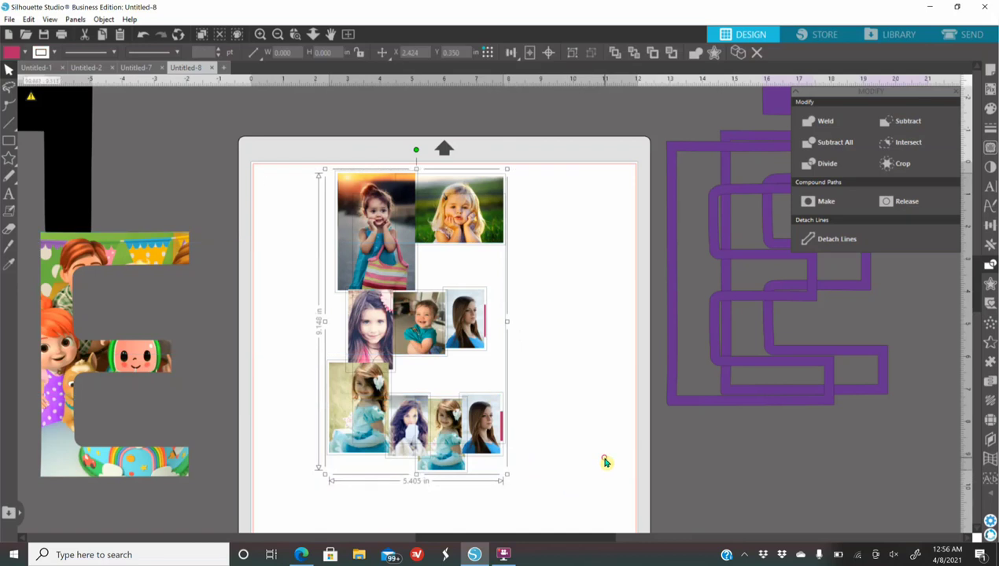
click(601, 462)
click(470, 437)
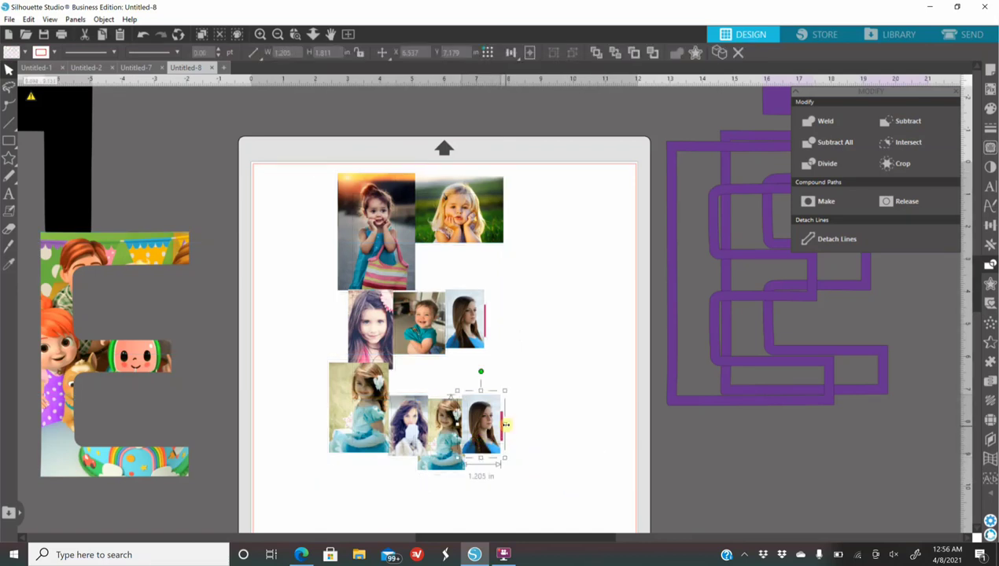
Widen the last photo in the bottom row slightly, and divide all photos and the letter E where they overlap
drag(508, 430, 510, 430)
click(573, 462)
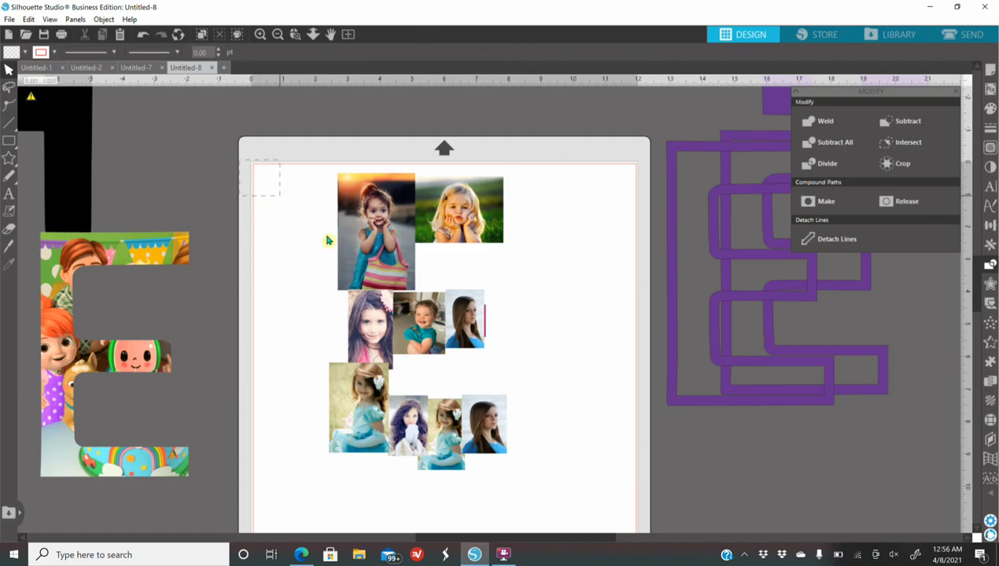
drag(328, 240, 536, 445)
drag(574, 492, 573, 492)
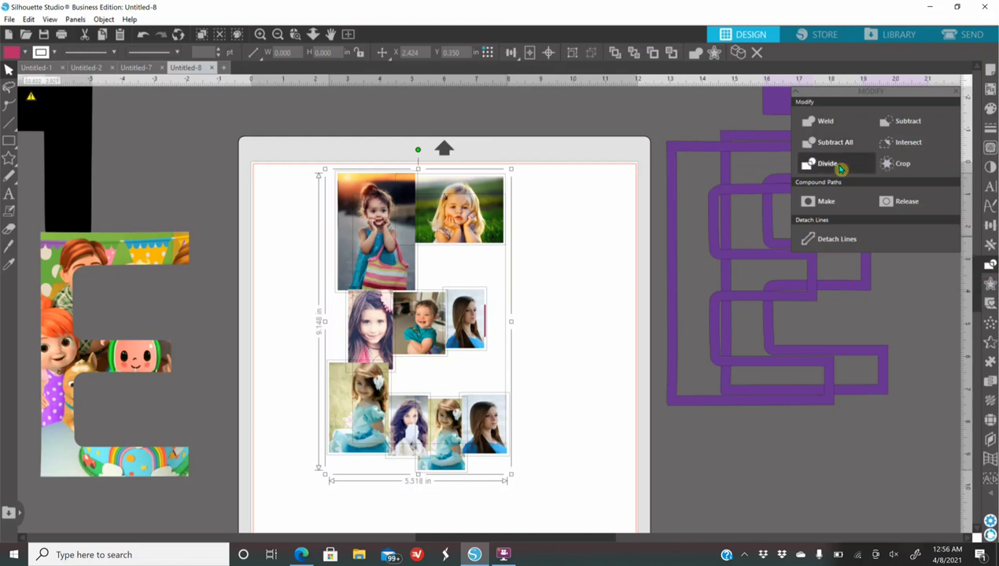
click(840, 168)
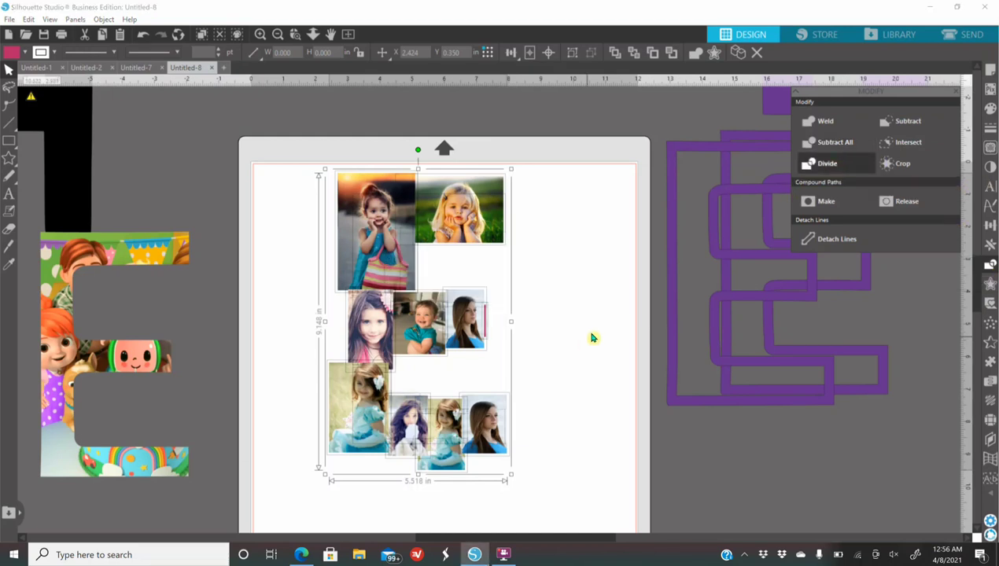
click(259, 35)
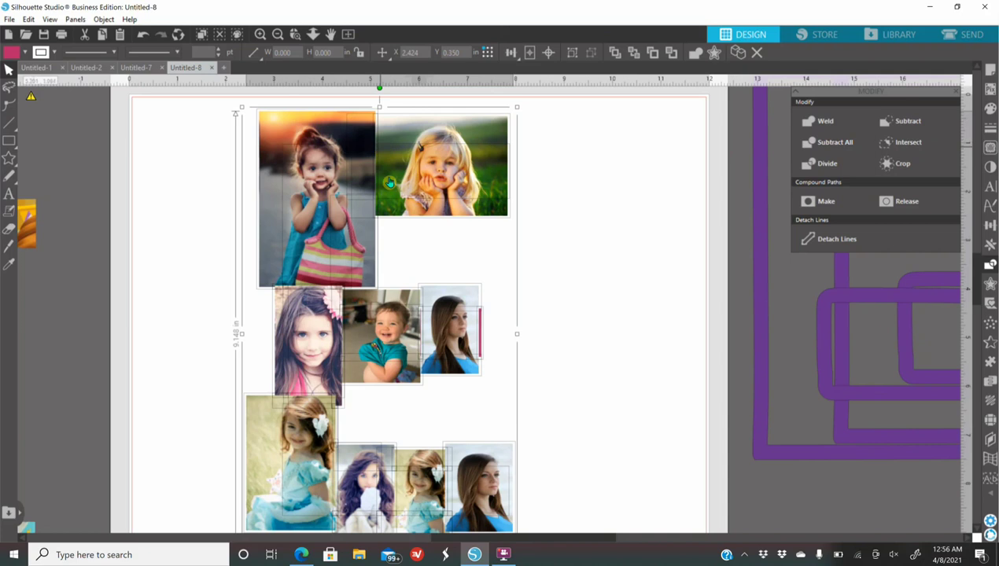
click(584, 250)
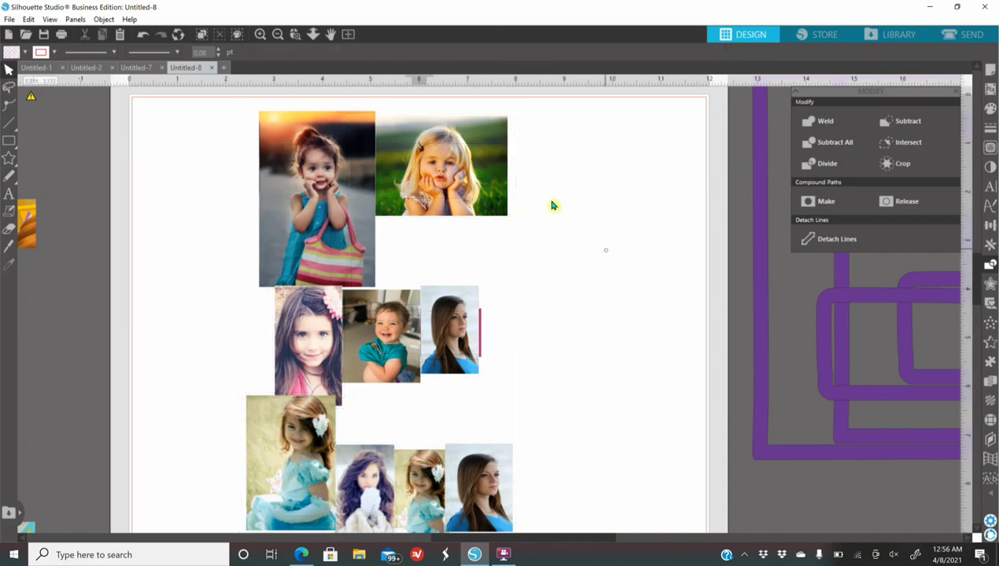
Delete the excess pieces of the two top-row photos that lie outside the letter E
click(476, 126)
key(ctrl+z)
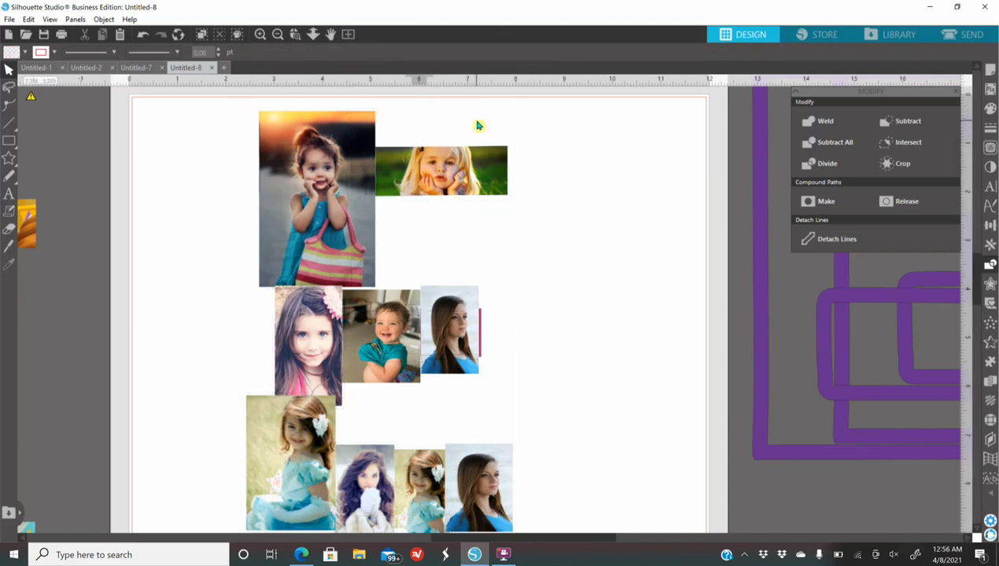
drag(356, 142, 365, 121)
click(344, 117)
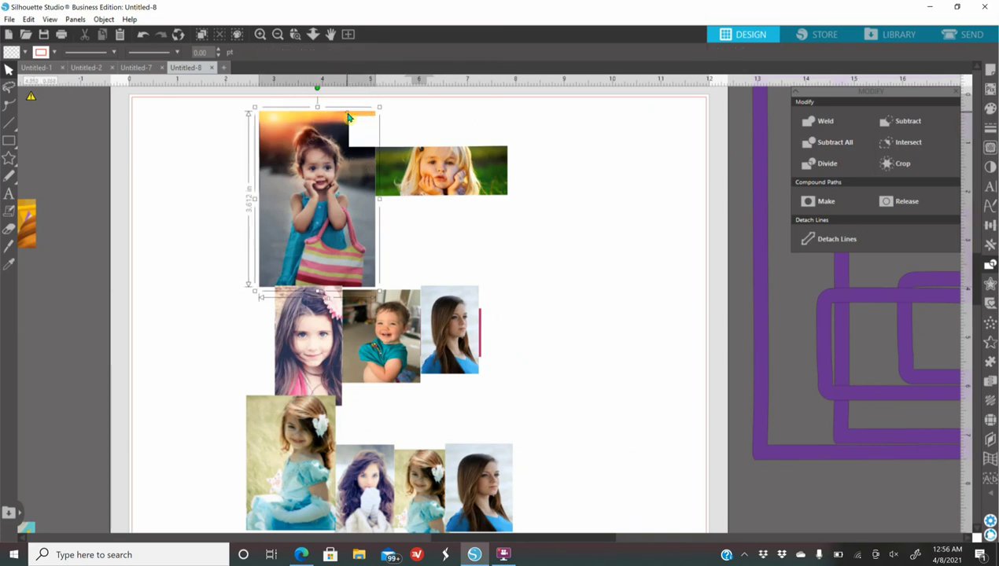
key(ctrl+z)
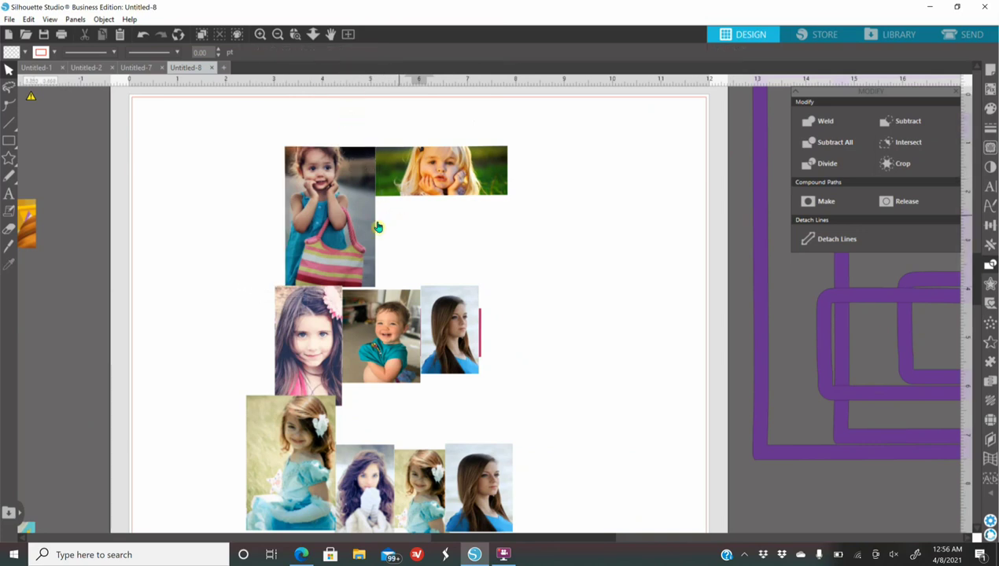
drag(380, 223, 375, 234)
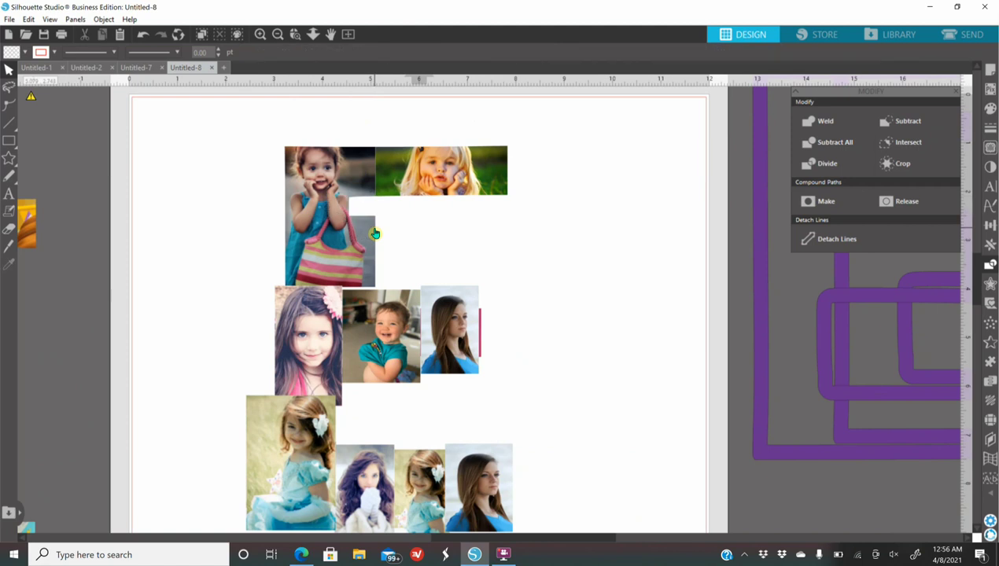
click(365, 228)
key(Delete)
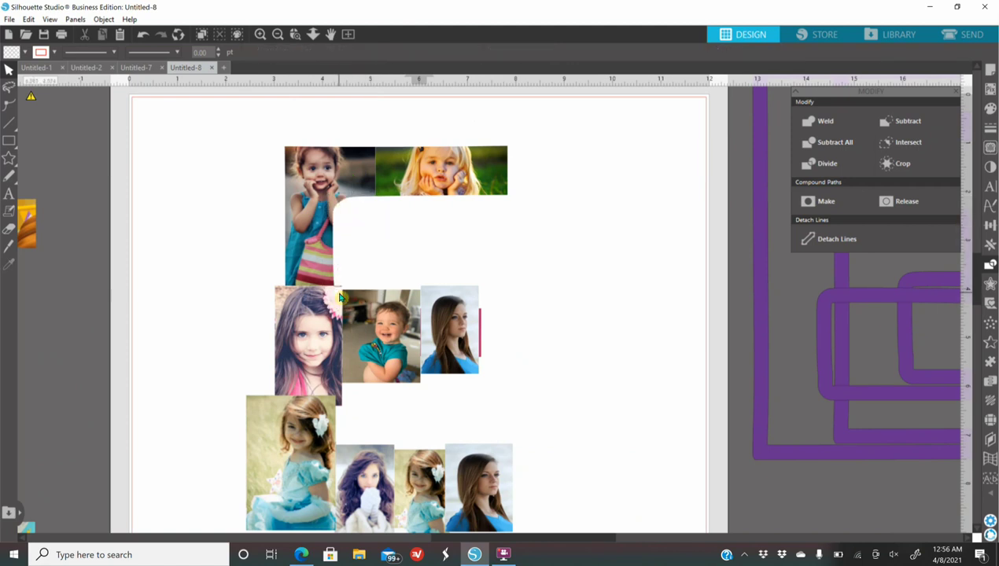
Delete the middle-row photo pieces that extend above the E's centre arm and beyond the stem's outer edge
click(467, 295)
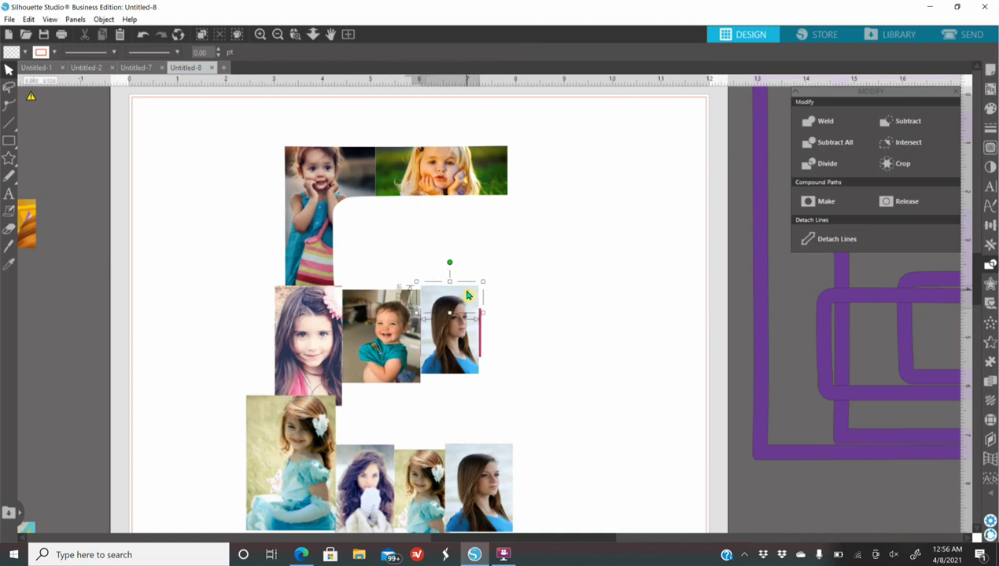
key(Delete)
click(414, 302)
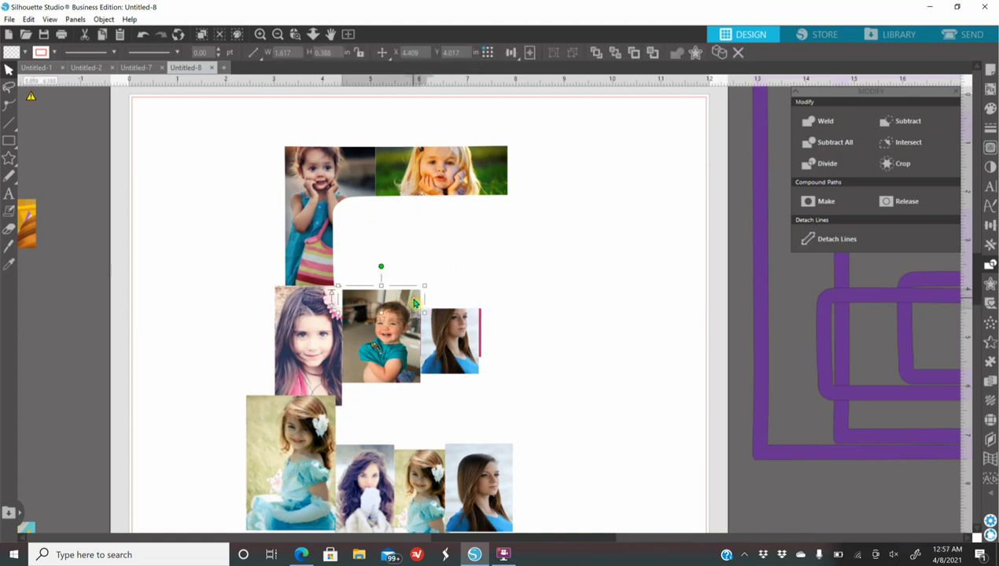
key(Delete)
click(285, 296)
key(Delete)
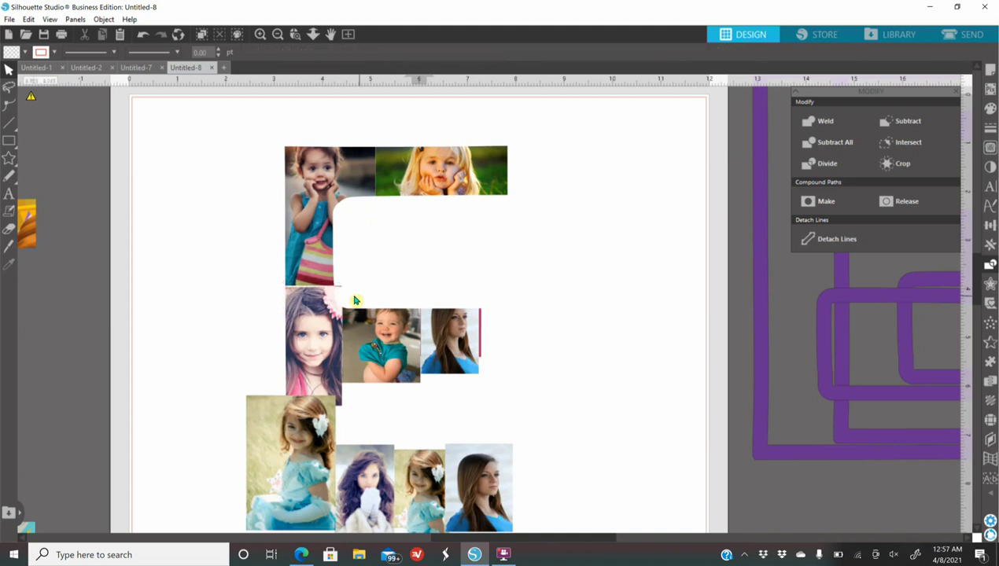
Delete the photo pieces below the E's centre arm and the pink sliver at the arm's end
click(379, 381)
key(Delete)
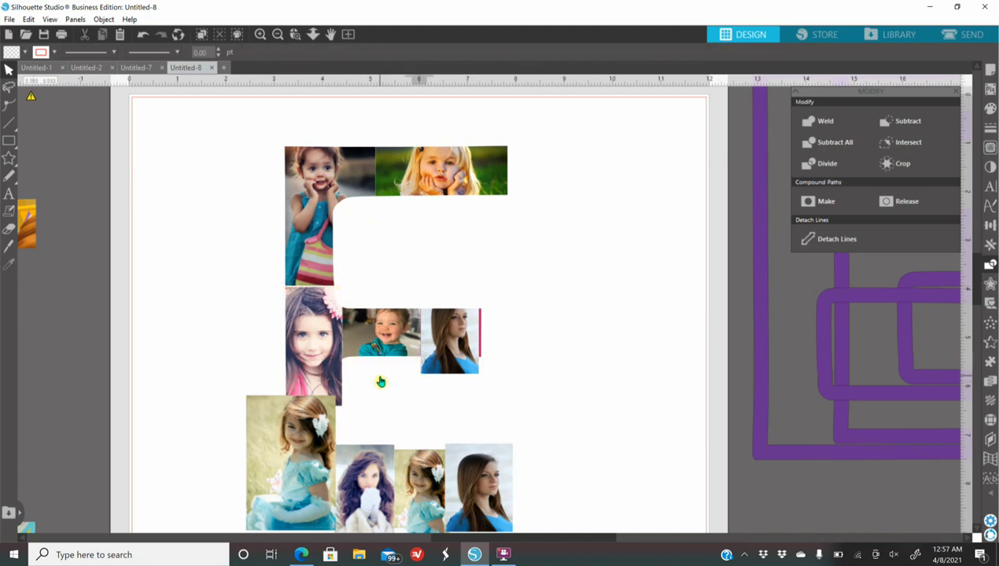
click(427, 371)
key(Delete)
click(480, 343)
key(Delete)
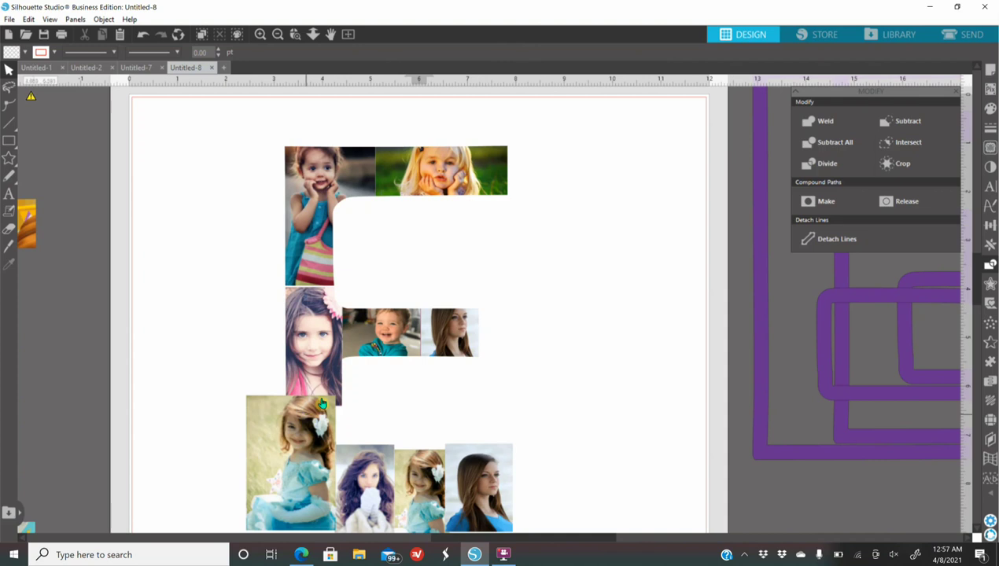
Pull away and delete the excess photo pieces outside the lower stem and below the E's bottom arm
drag(256, 406, 178, 406)
key(Delete)
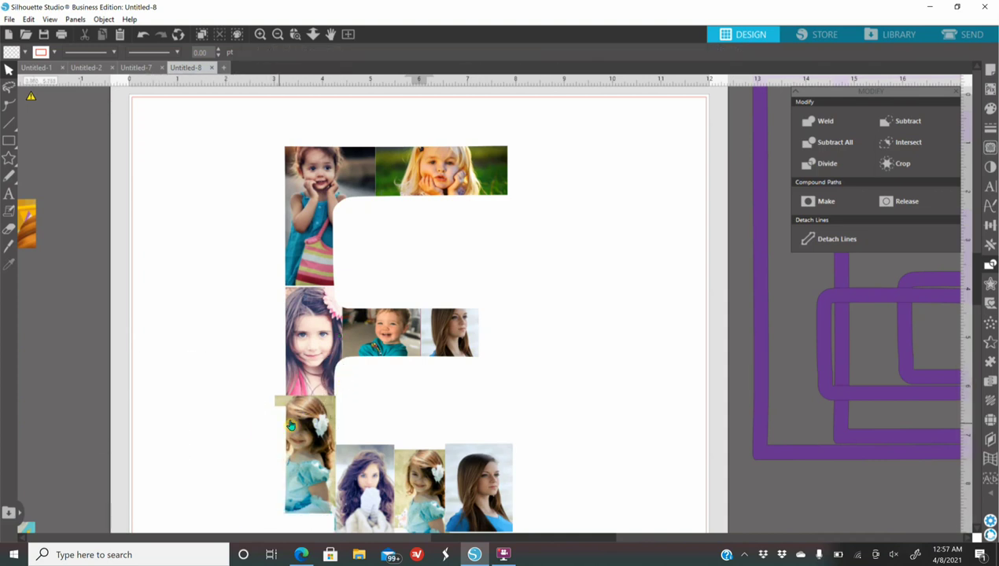
scroll(190, 401, down, 2)
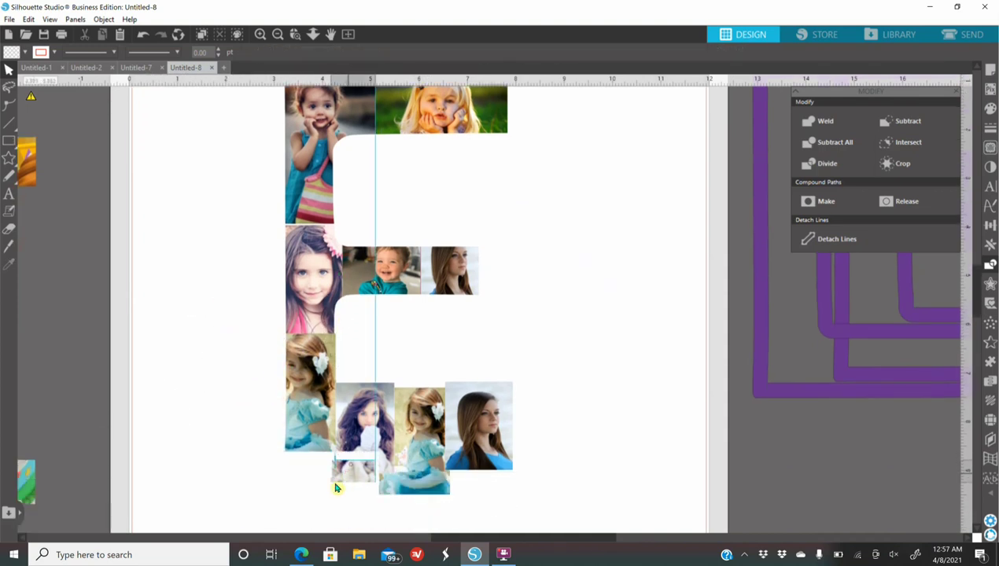
drag(335, 486, 184, 478)
key(Delete)
drag(422, 459, 329, 477)
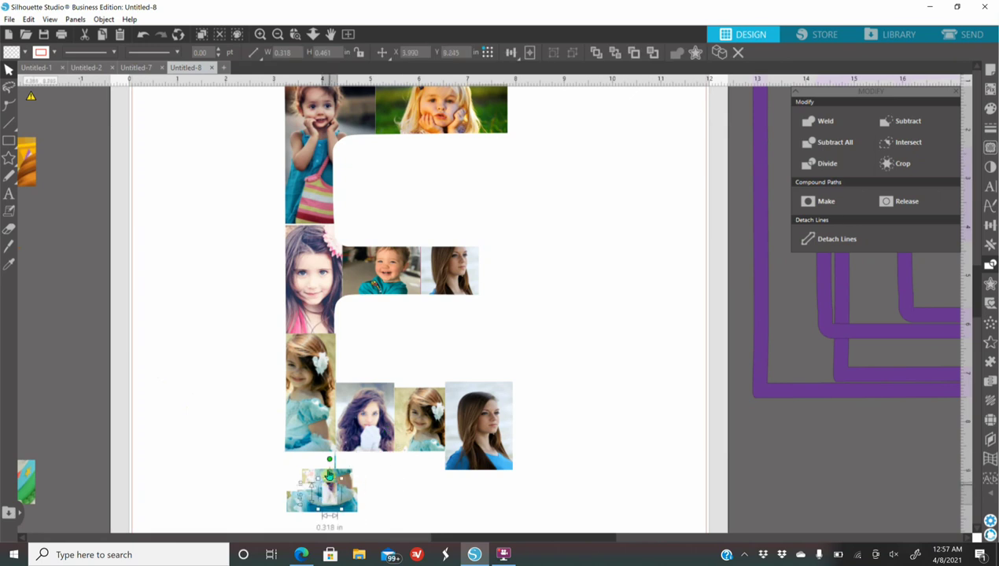
click(314, 504)
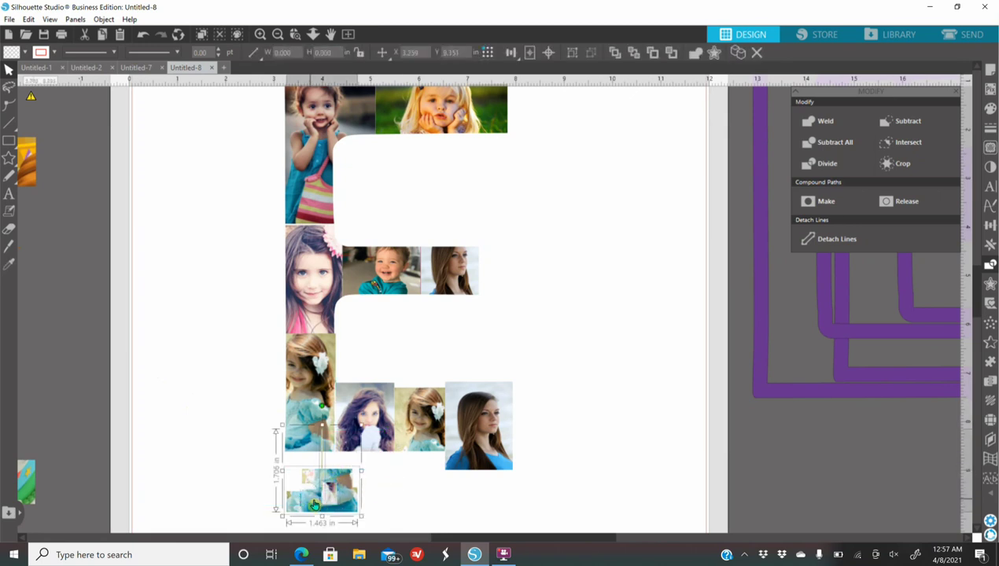
key(Delete)
Move the bottom-row photo pieces outside the E's bottom arm aside and delete them
drag(376, 392, 513, 341)
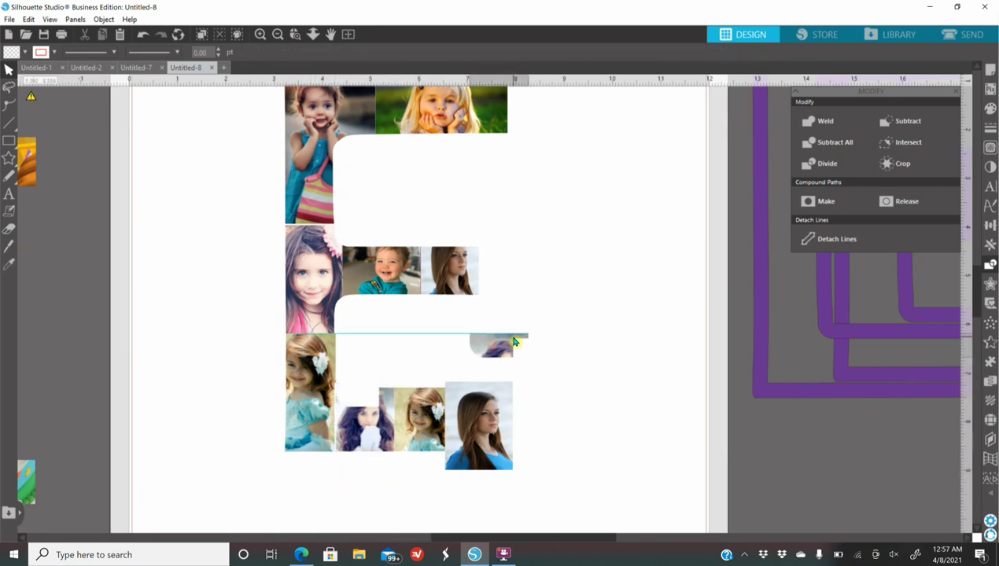
drag(368, 446, 564, 360)
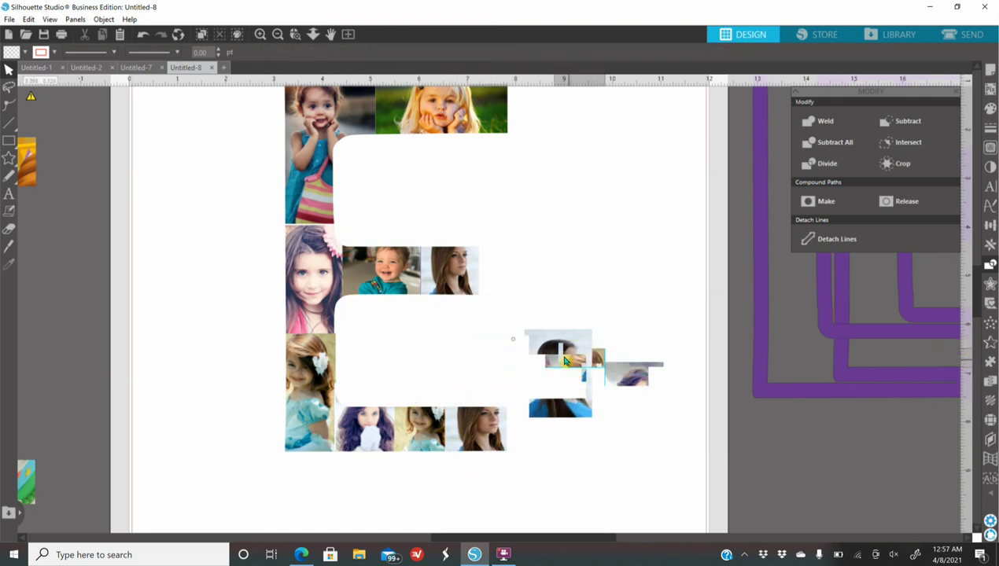
key(Delete)
click(336, 376)
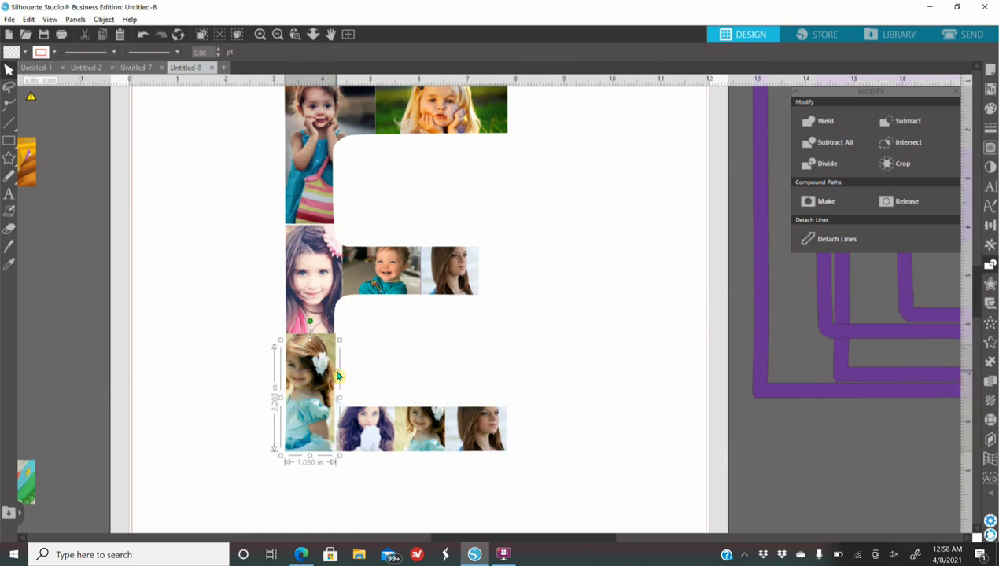
key(Delete)
key(ctrl+z)
Remove the thin leftover strip along the inner edge of the lowest photo in the E's stem
click(340, 405)
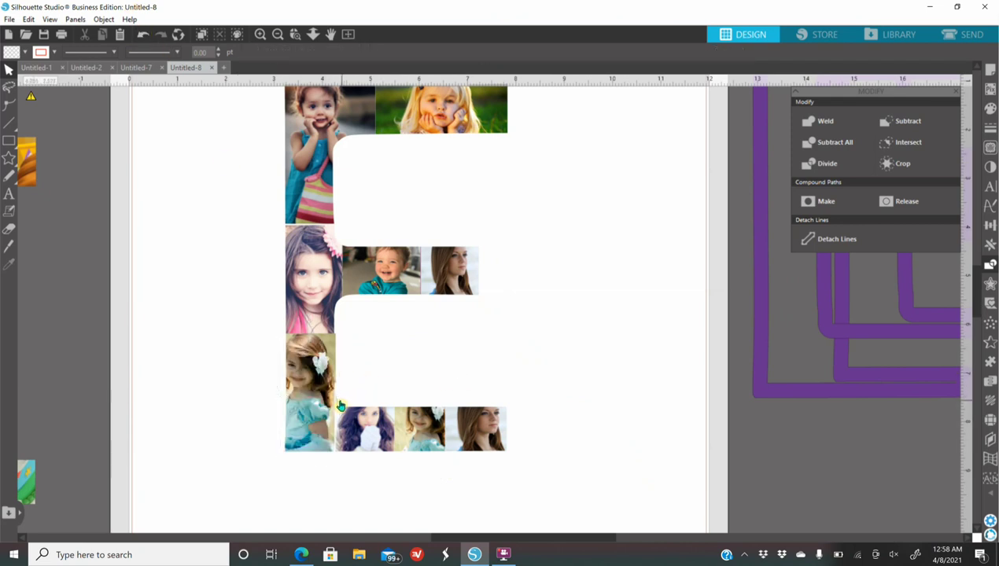
click(339, 407)
click(411, 332)
scroll(642, 455, up, 1)
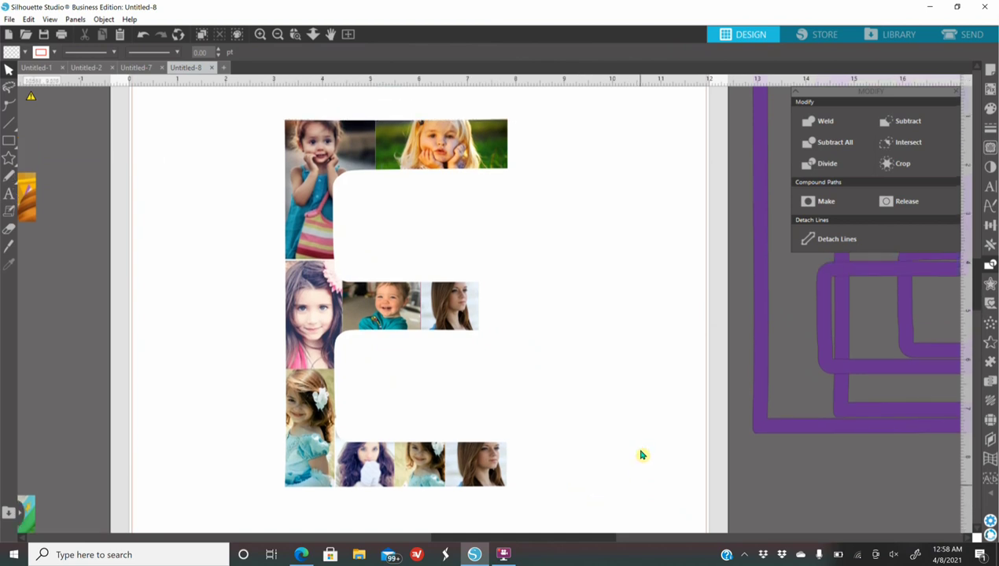
Inspect the trimmed photo letter, checking the lowest stem photo's edges and the overall E shape
scroll(561, 293, up, 1)
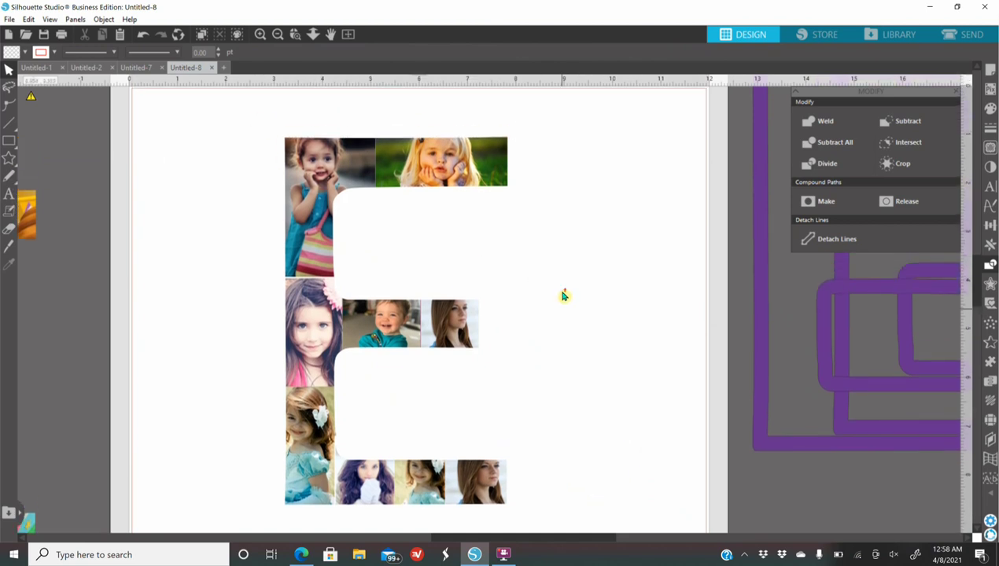
scroll(564, 296, down, 1)
scroll(563, 295, down, 1)
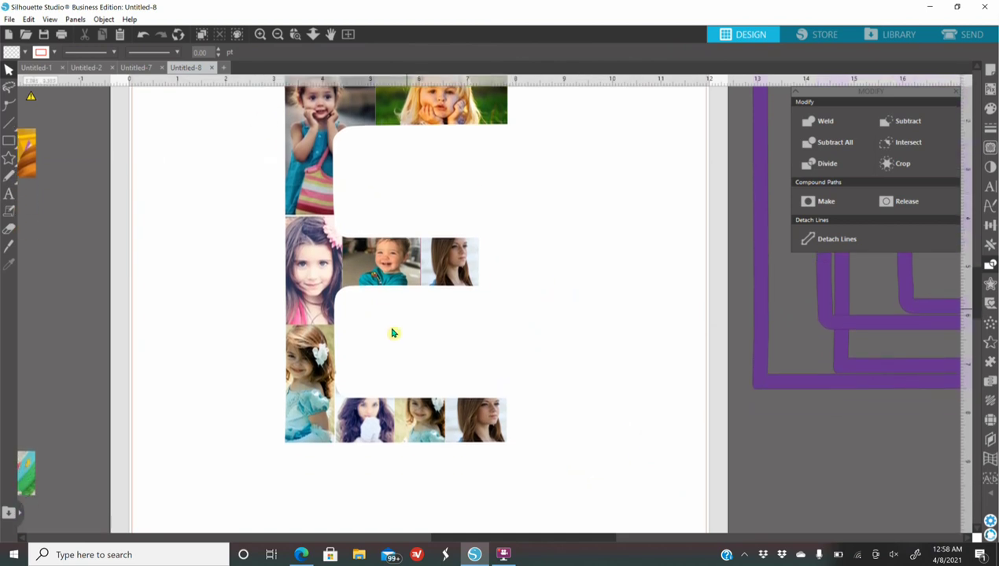
click(336, 377)
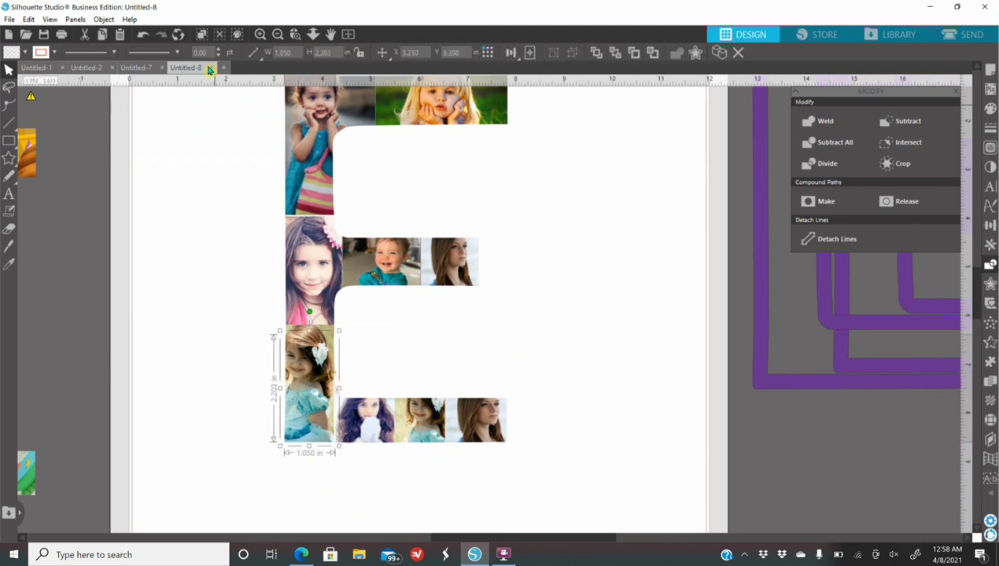
click(142, 35)
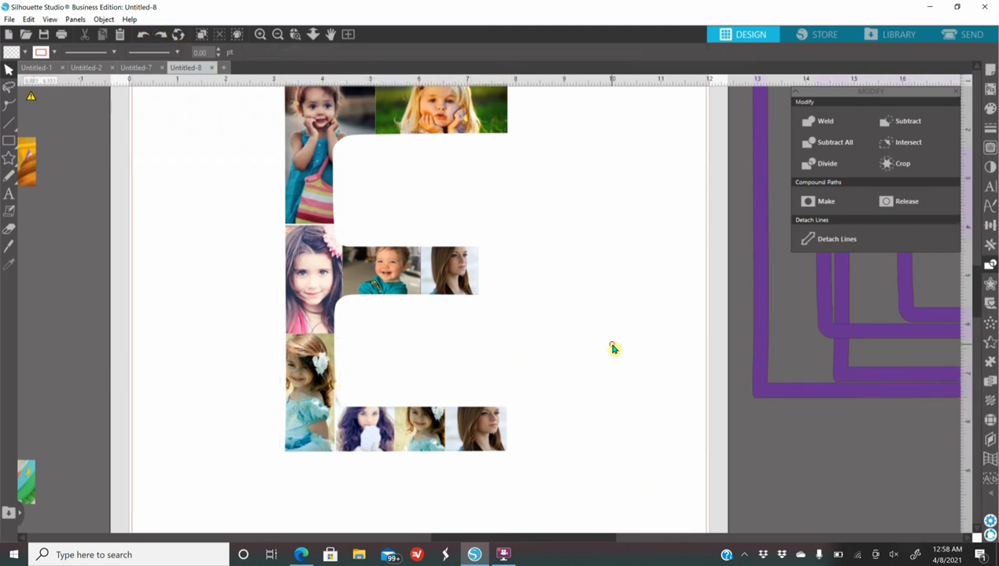
scroll(614, 348, down, 3)
scroll(598, 330, up, 3)
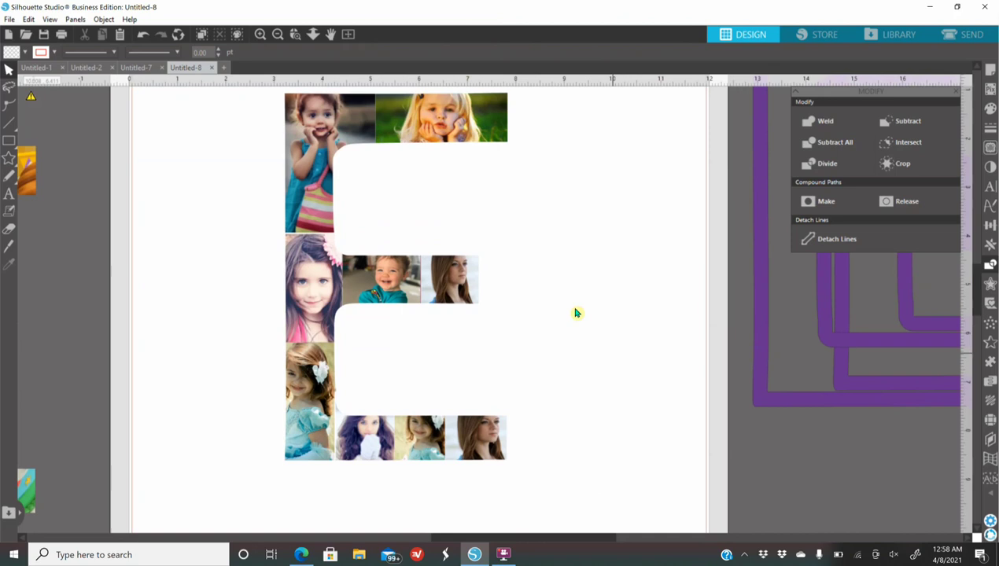
click(277, 35)
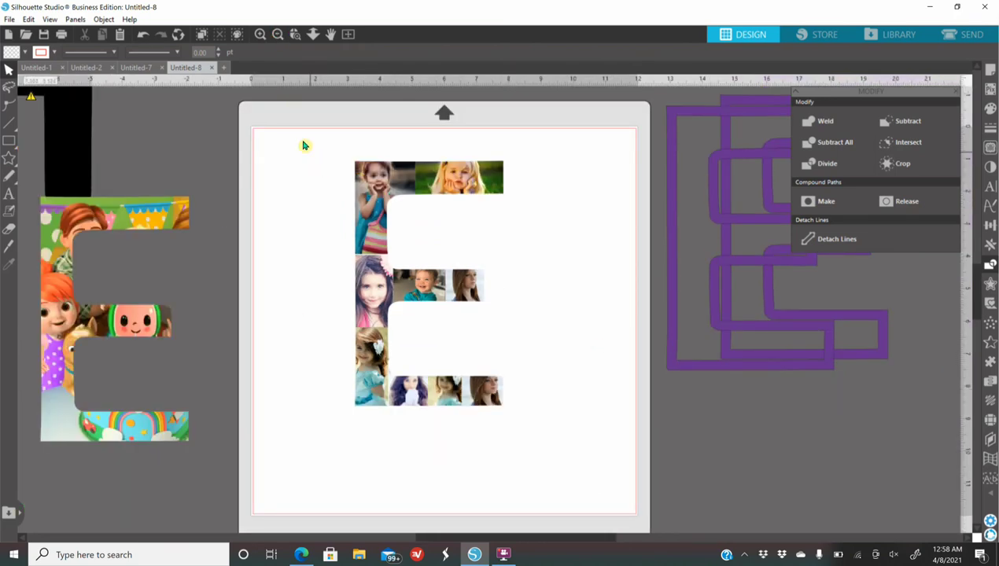
drag(298, 149, 532, 432)
click(510, 406)
click(390, 364)
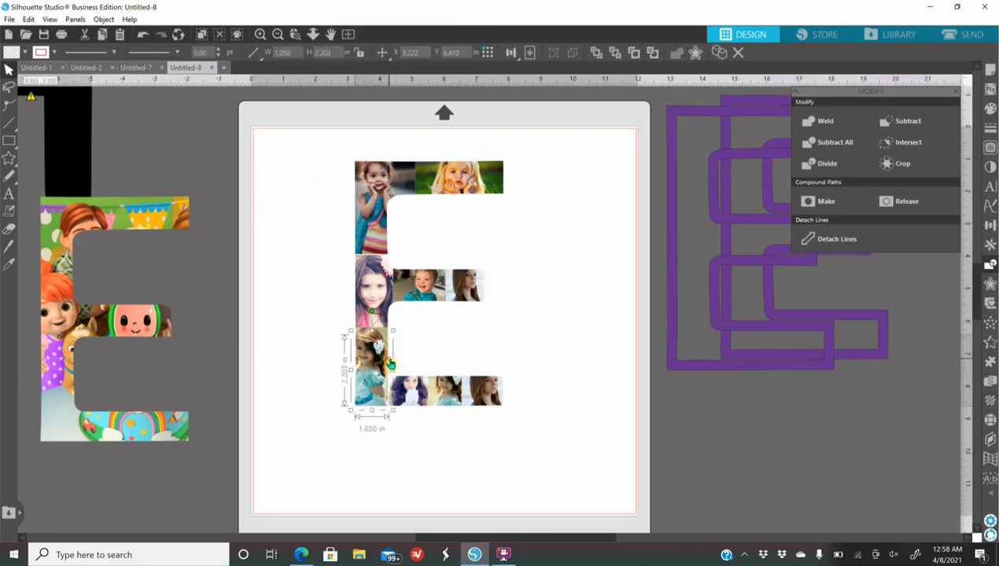
click(314, 179)
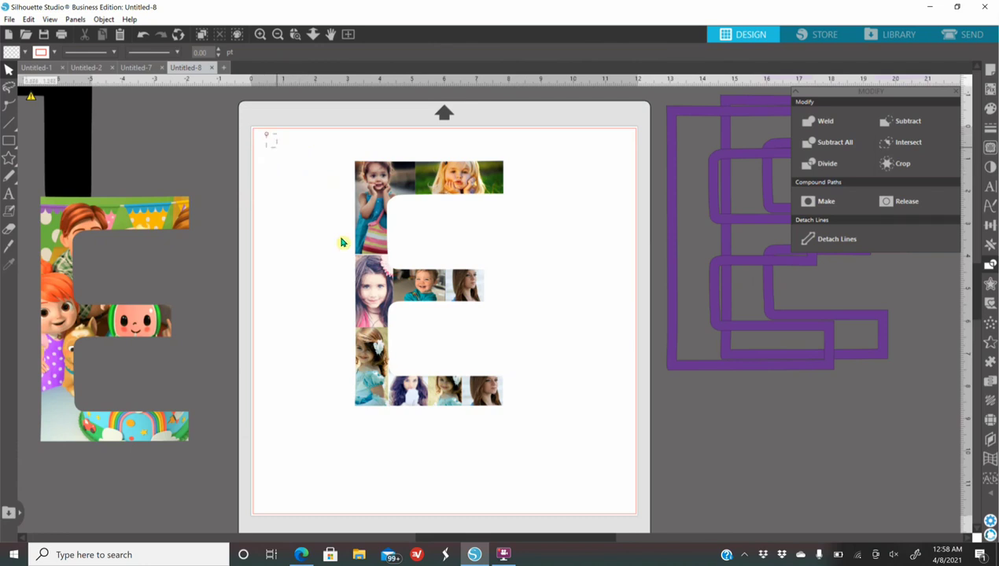
Group all the trimmed photo pieces of the E and place one purple E outline around them as a frame
drag(263, 134, 543, 445)
right_click(490, 391)
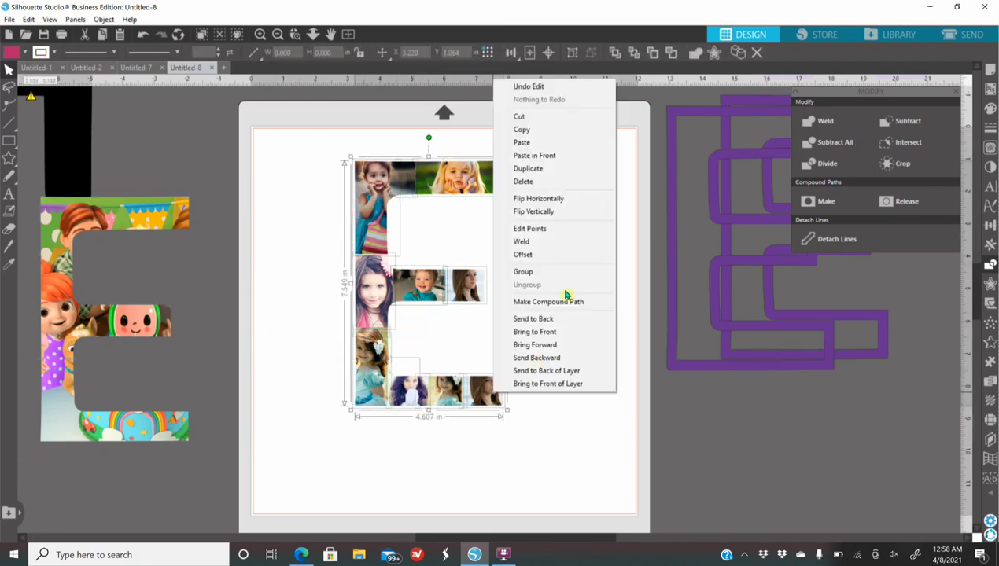
click(555, 272)
click(587, 390)
drag(494, 360, 477, 387)
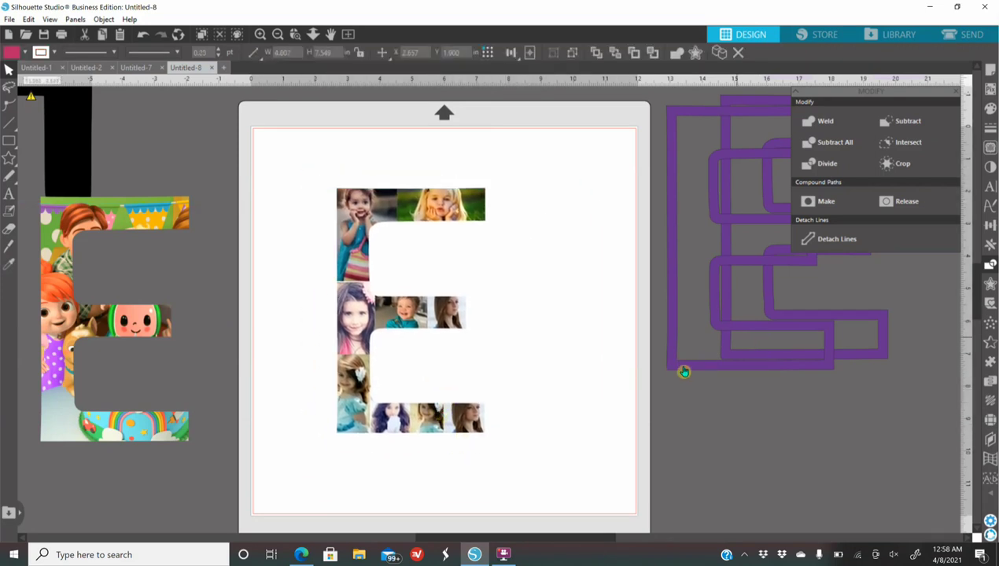
drag(684, 372, 341, 444)
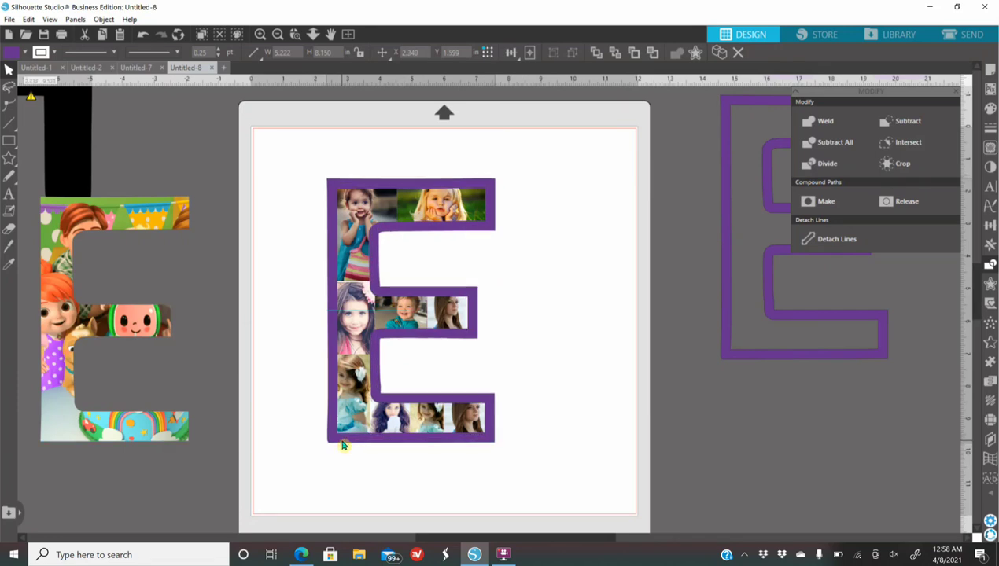
Inspect the purple-framed photo E up close, checking how its stem and lower arms fit inside the frame
click(606, 372)
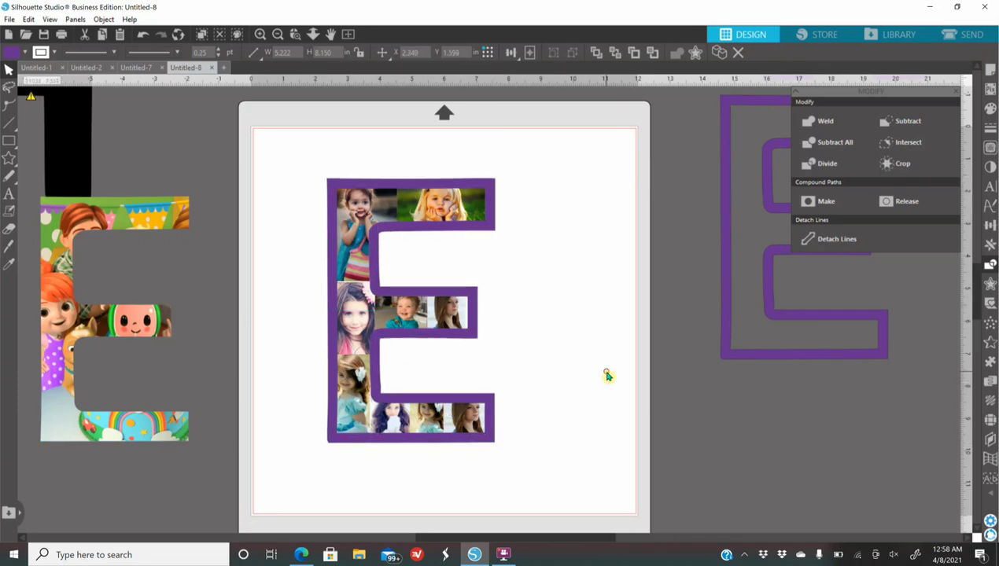
click(260, 34)
scroll(463, 304, up, 2)
scroll(481, 303, down, 4)
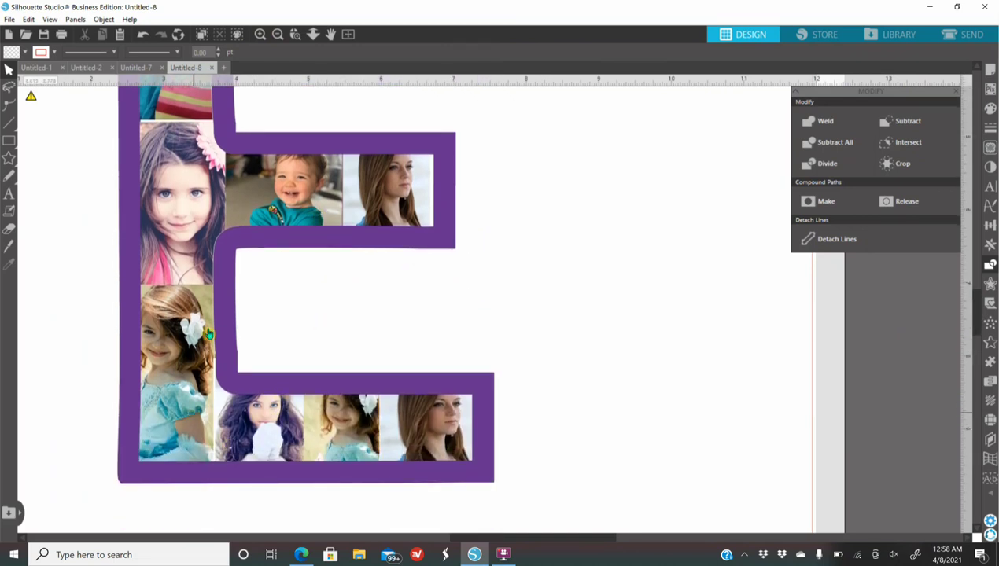
click(277, 34)
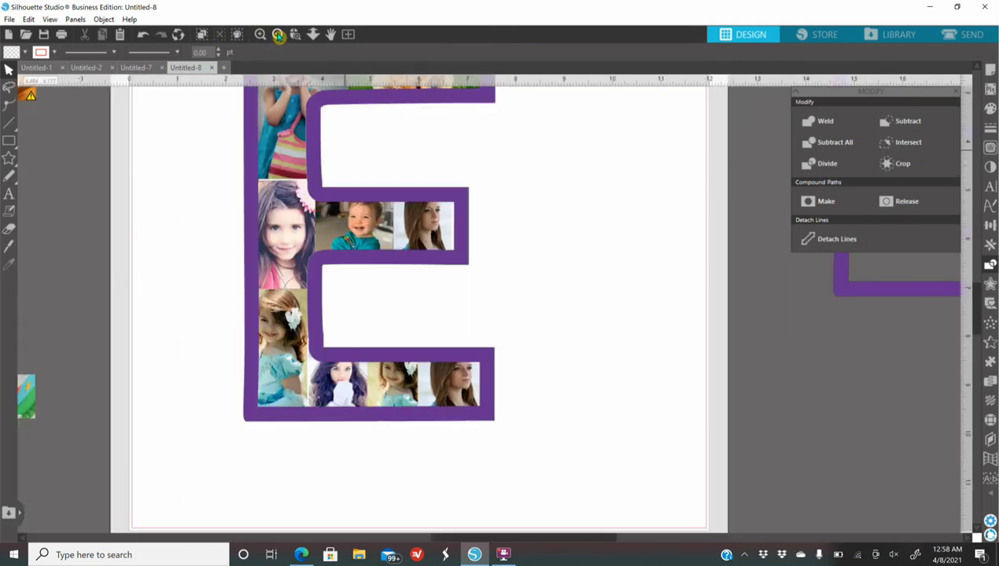
click(277, 34)
scroll(417, 378, up, 1)
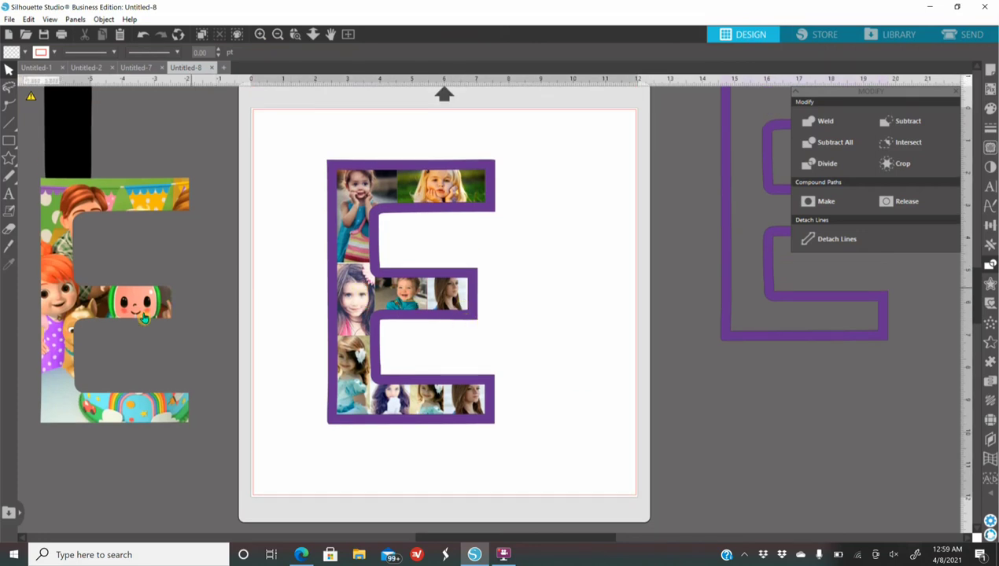
Move the cartoon-patterned E beside the framed photo E and fill it with solid black
drag(135, 301, 260, 307)
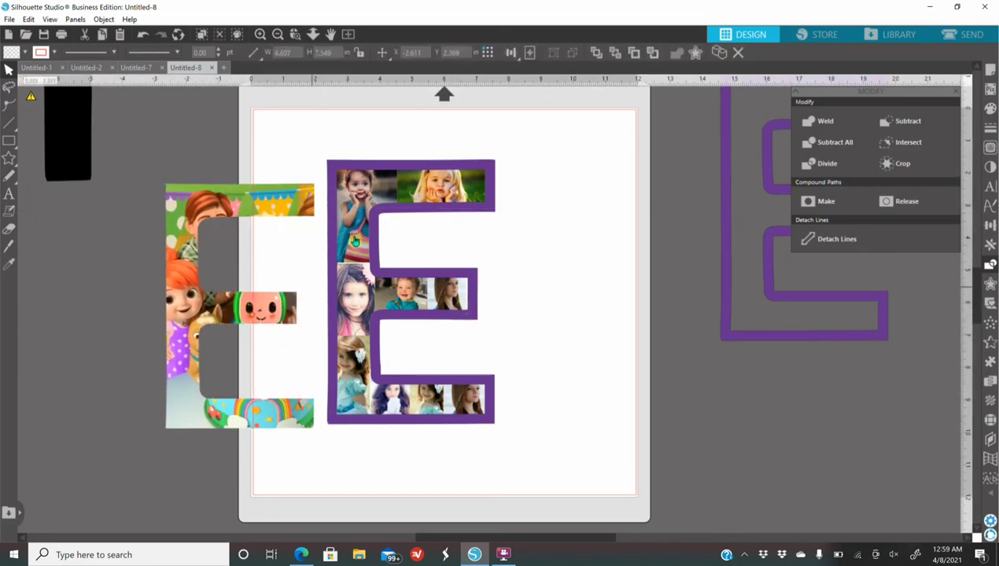
click(363, 291)
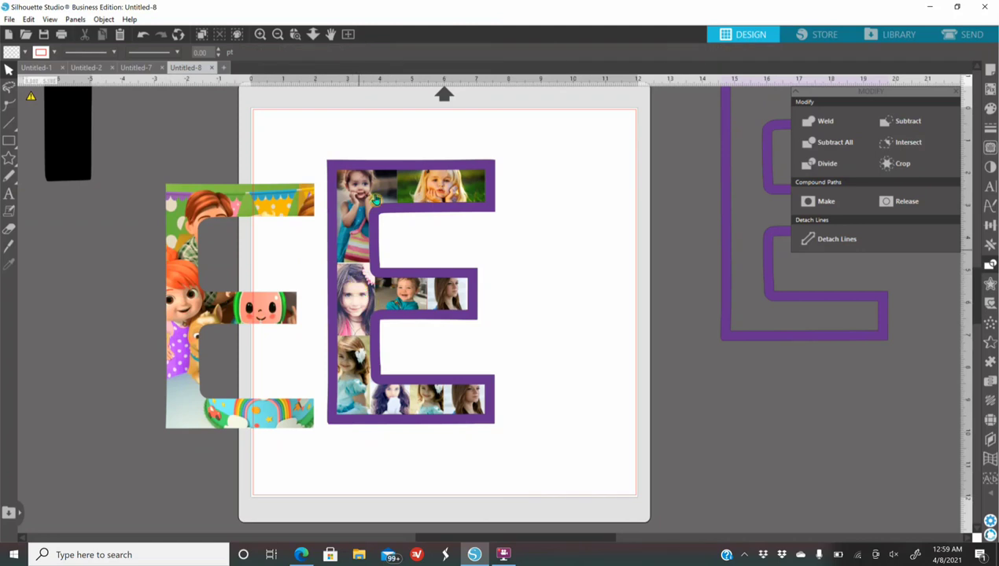
click(215, 313)
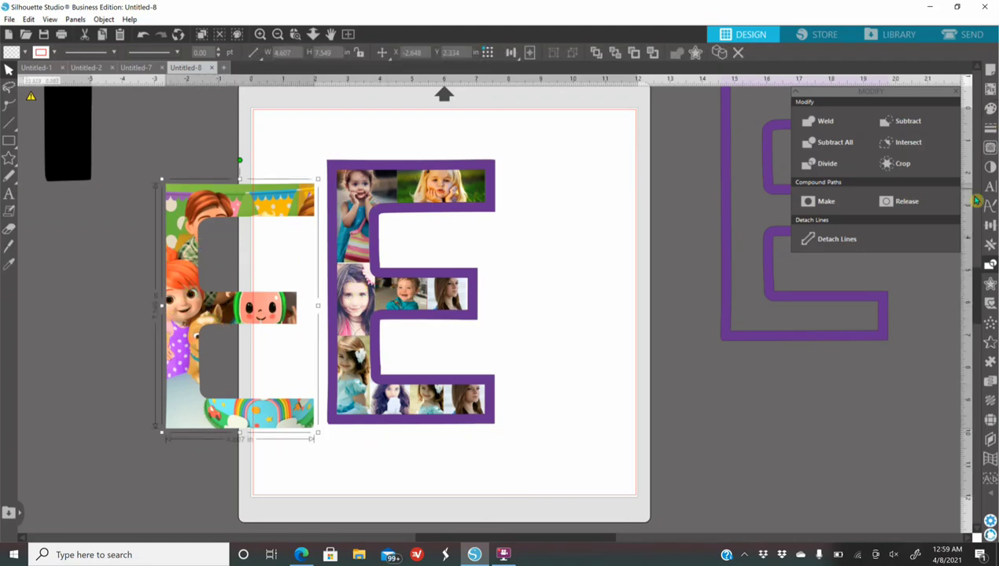
click(989, 109)
click(821, 134)
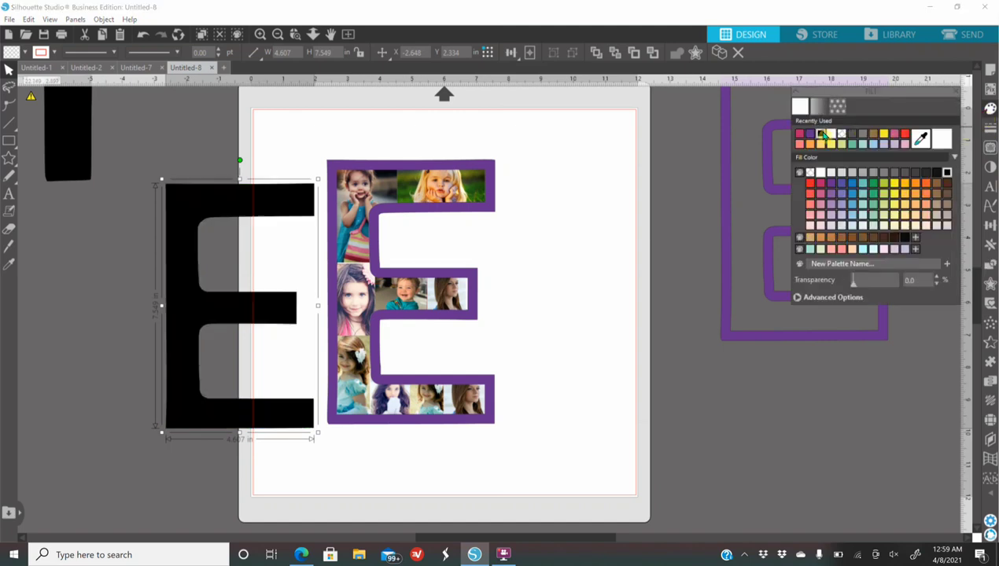
click(271, 338)
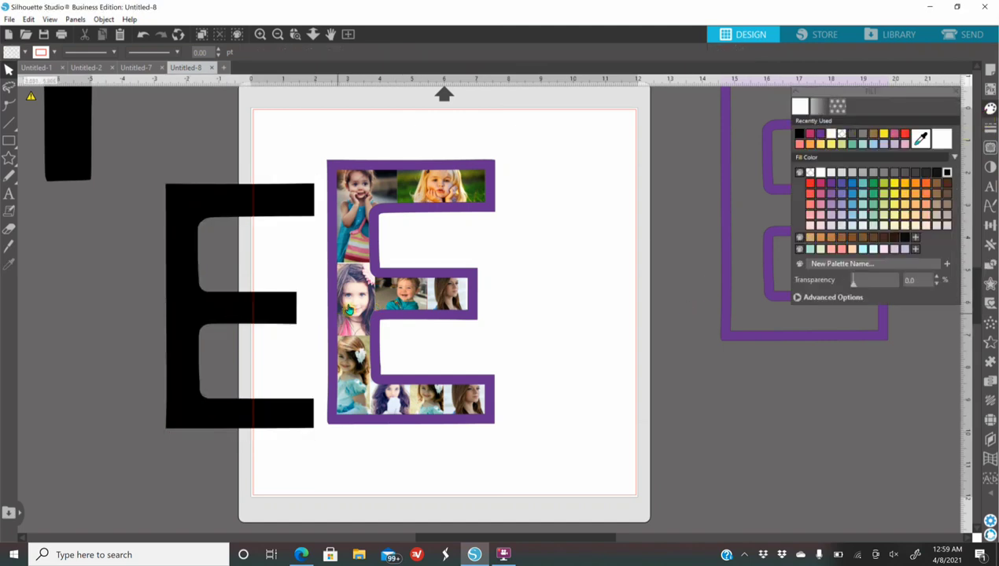
Place the grouped photo pieces over the black E, centre-align both shapes and group them together
drag(350, 310, 187, 309)
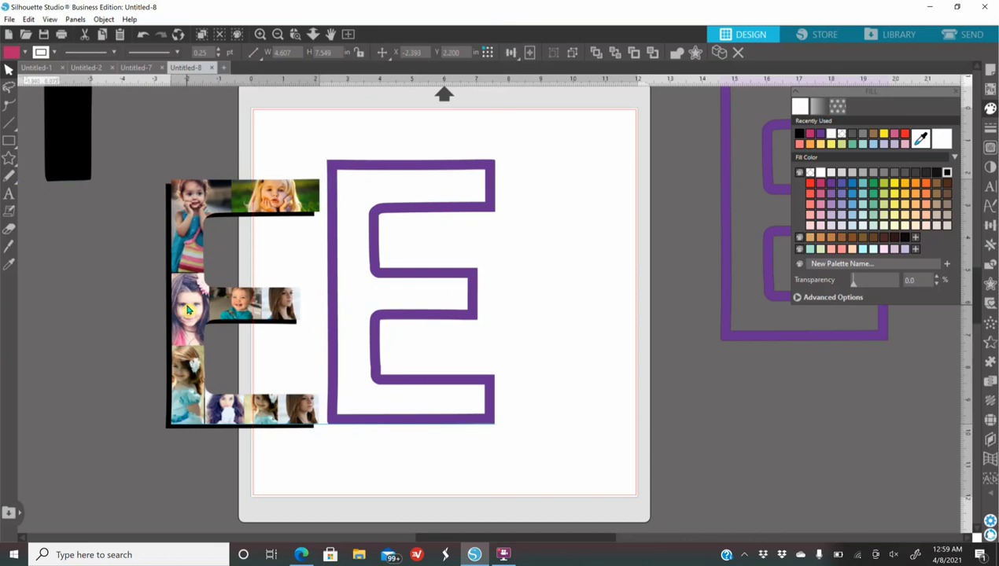
drag(141, 273, 259, 348)
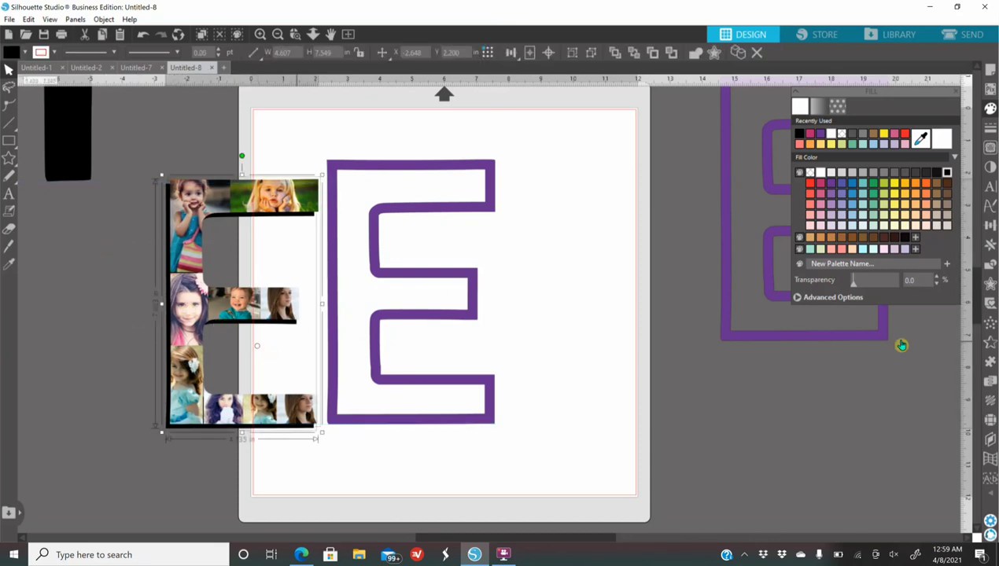
click(990, 225)
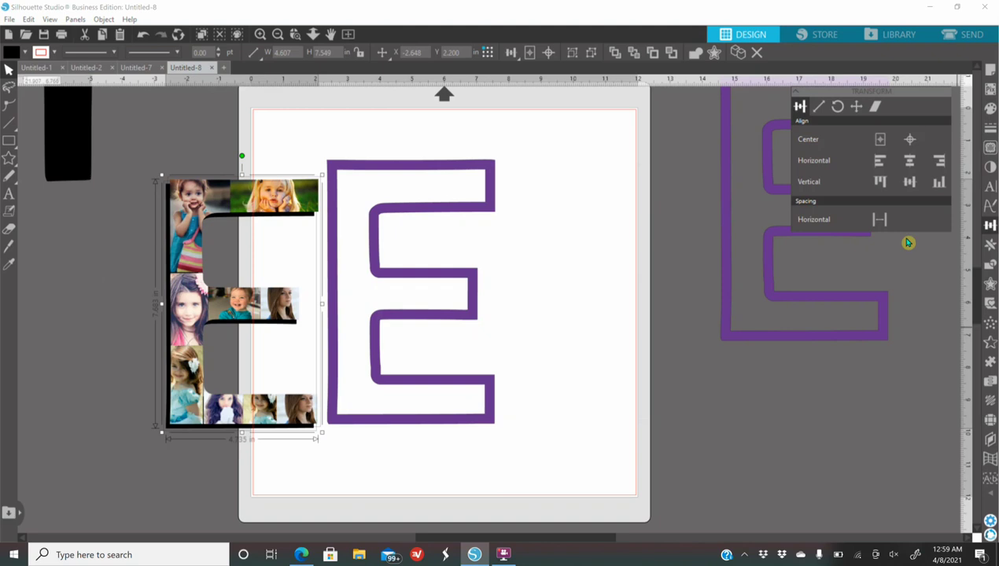
click(911, 141)
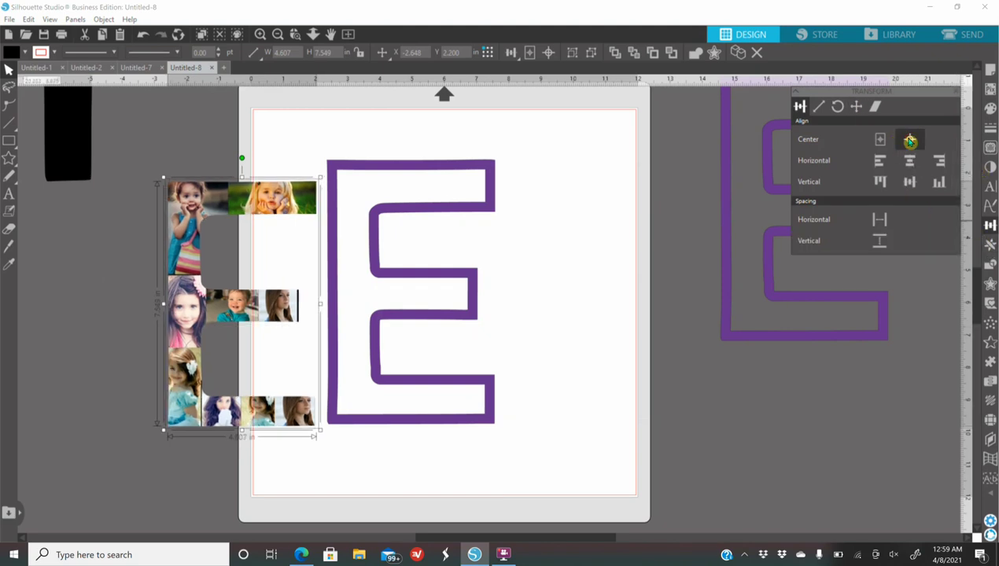
right_click(224, 314)
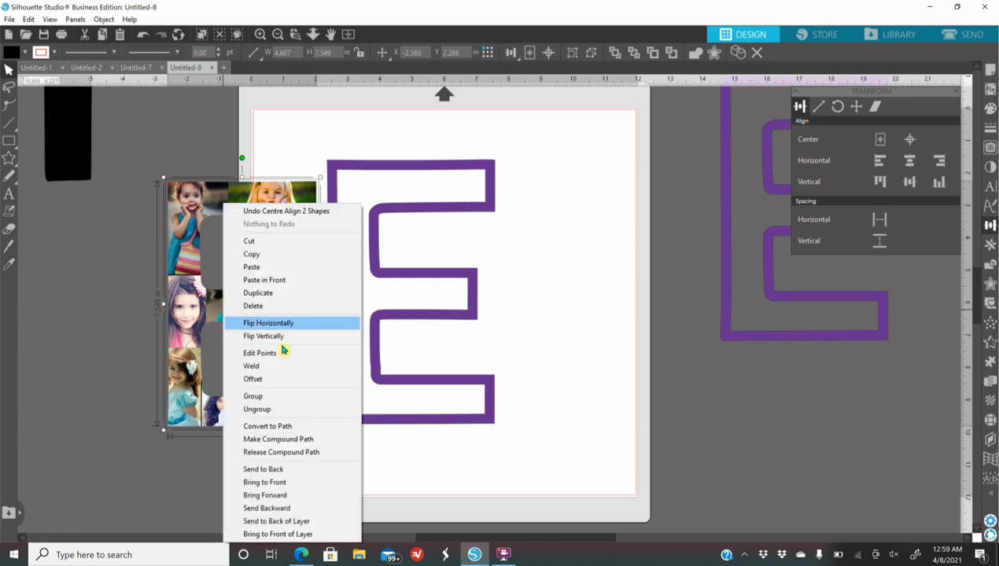
click(280, 398)
Move the grouped black-backed photo E back inside the purple E frame
drag(172, 281, 487, 270)
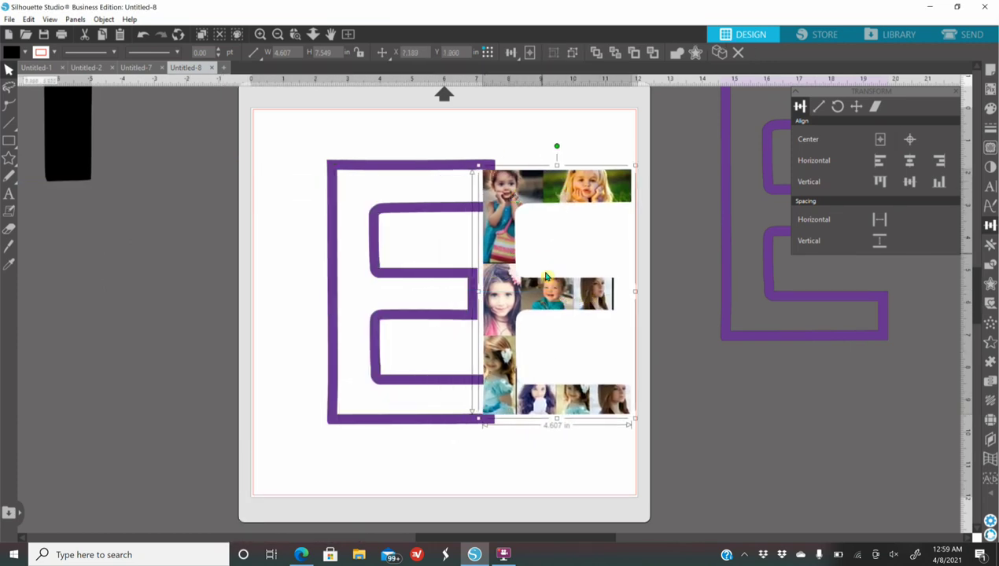
drag(567, 307, 416, 307)
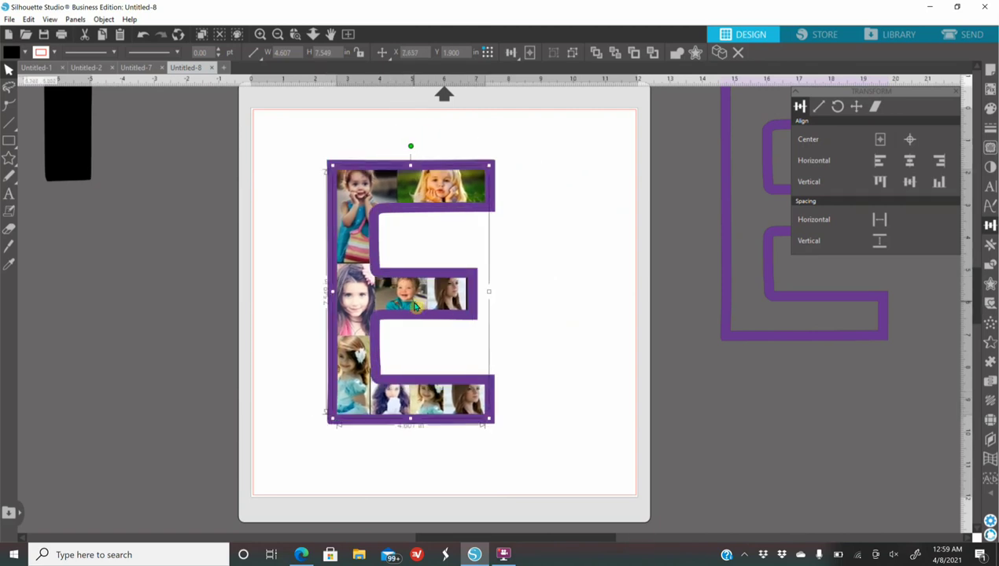
click(569, 345)
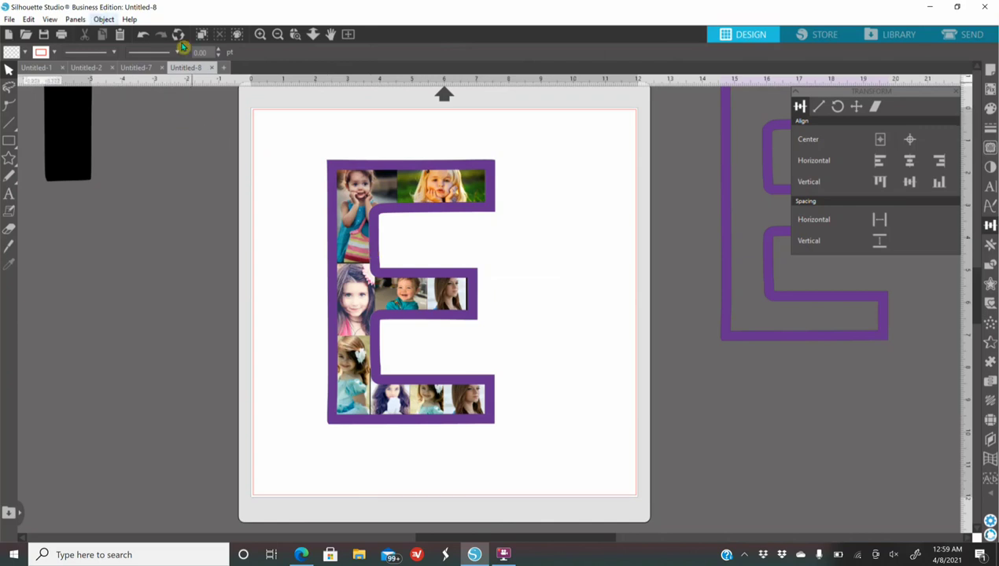
Move the black-backed photo E out of the purple frame and ungroup it
drag(359, 191, 173, 229)
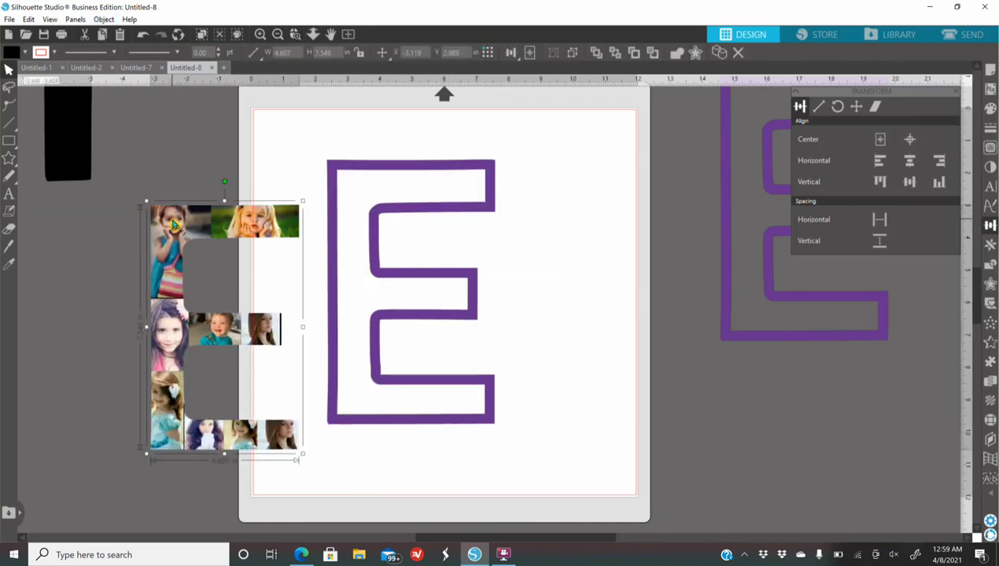
right_click(174, 218)
click(227, 408)
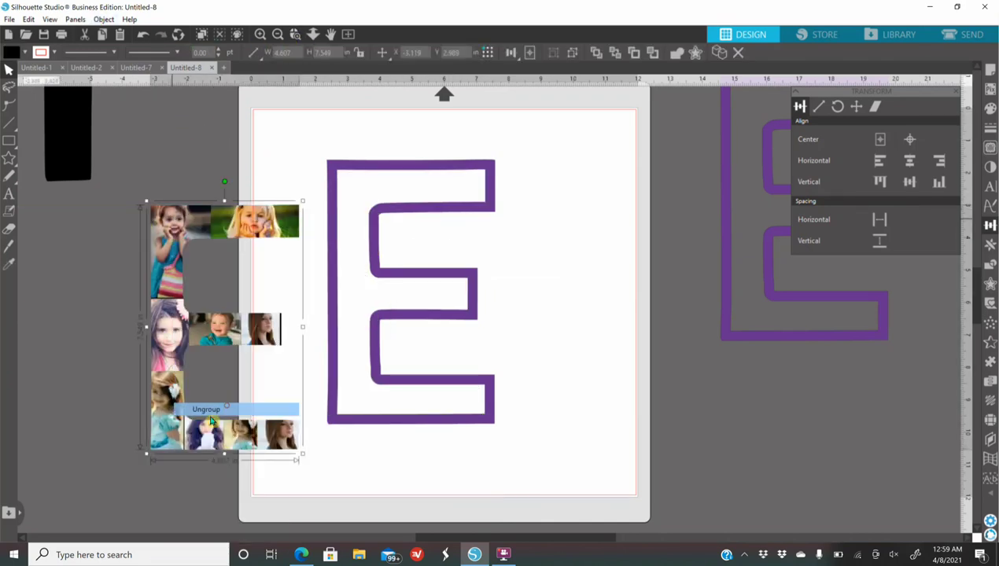
click(115, 415)
Place the black E alone on the page's right half and shift the purple E outline aside
drag(293, 309, 575, 330)
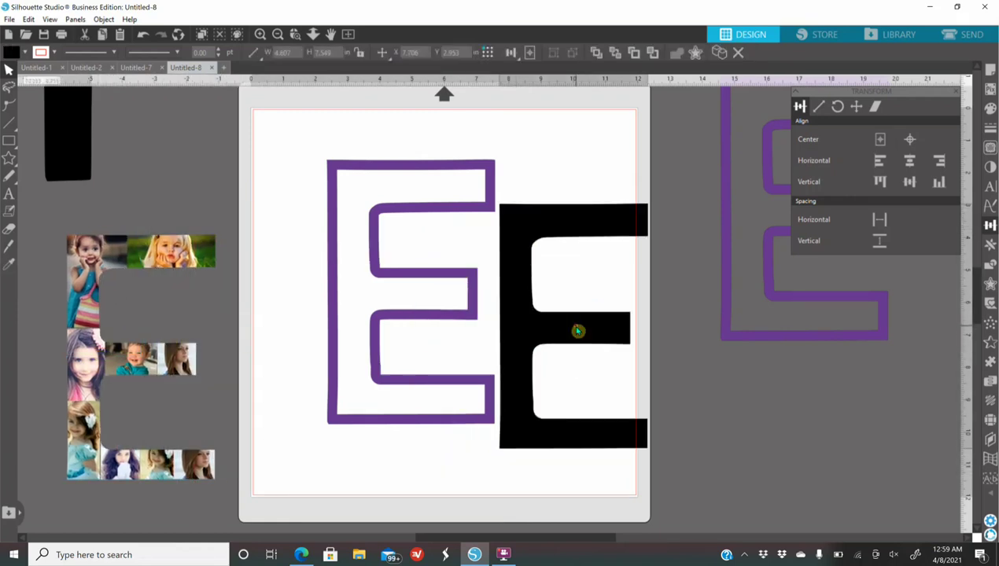
drag(371, 317, 235, 291)
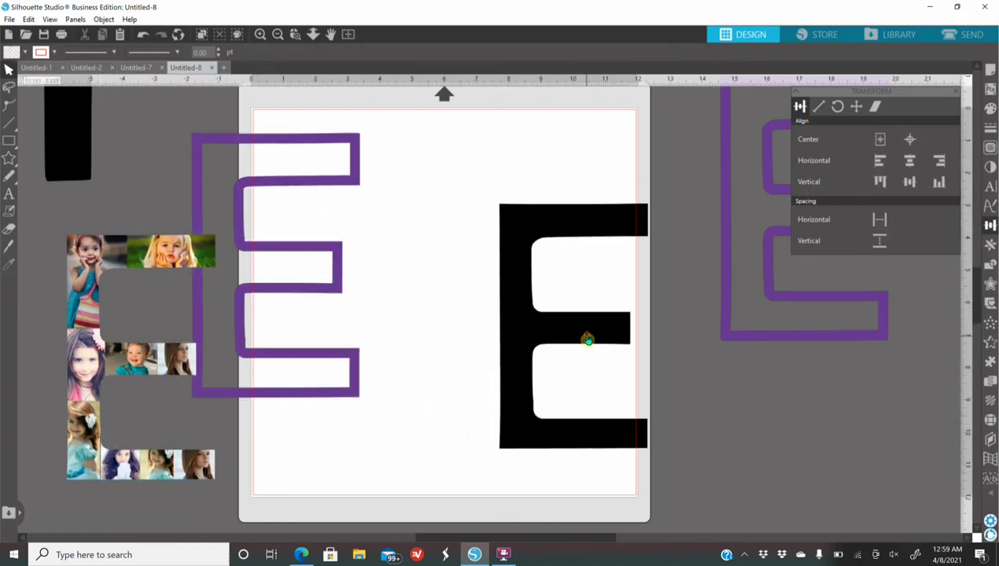
drag(587, 339, 539, 328)
Copy the photo of the blonde girl resting her chin from the browser, paste it into Silhouette Studio and send it behind the black E
click(302, 555)
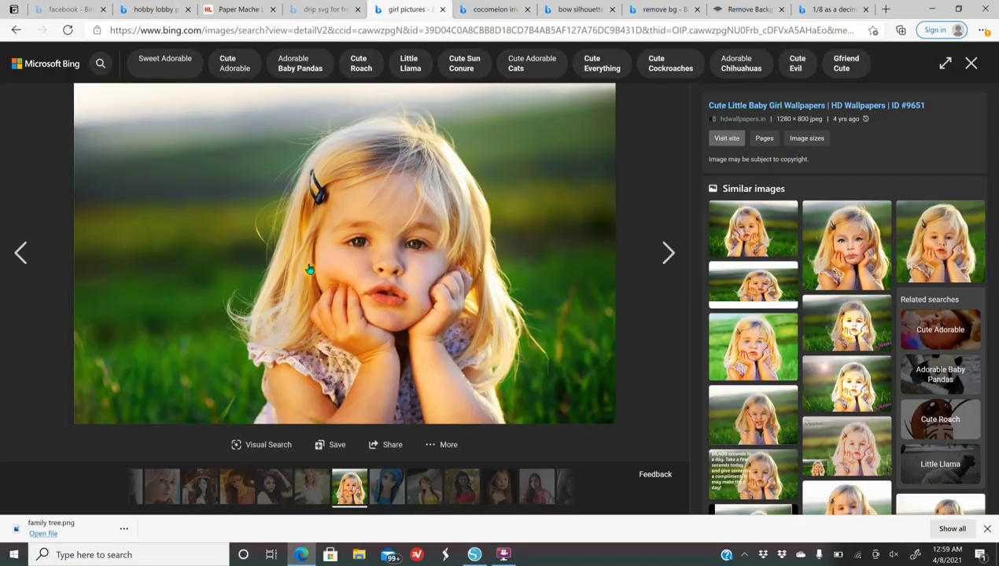
right_click(318, 245)
click(371, 294)
click(474, 555)
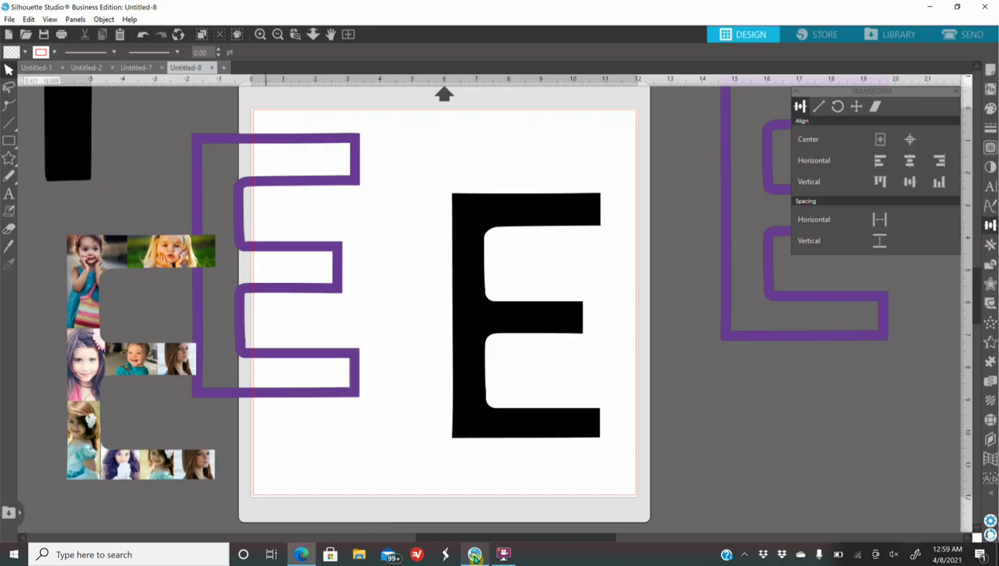
right_click(439, 213)
click(472, 267)
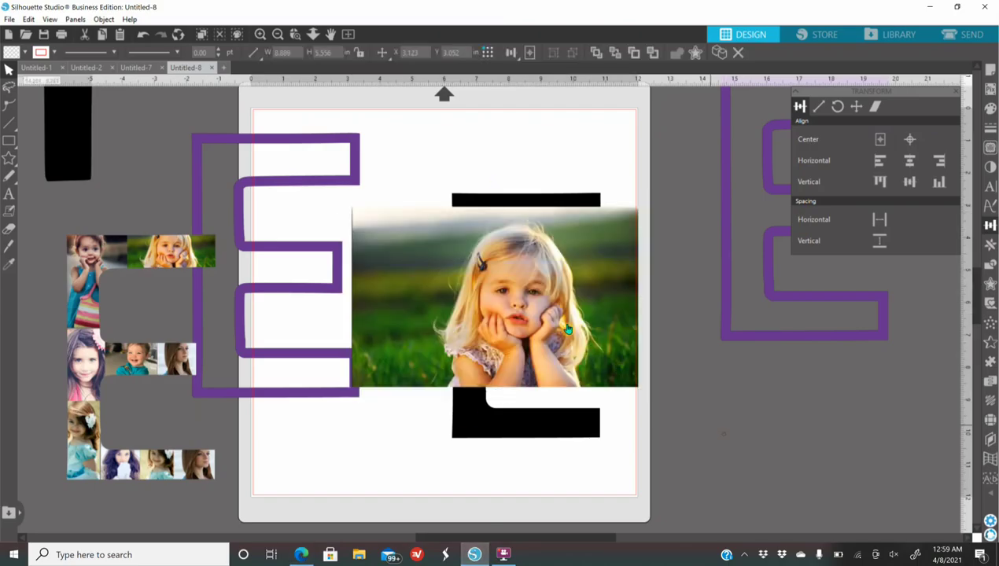
right_click(568, 332)
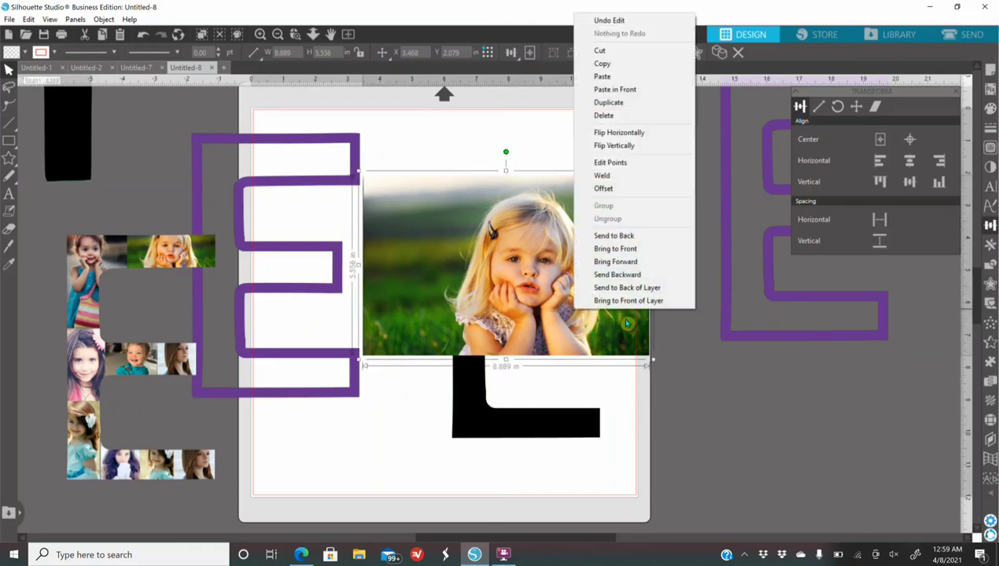
click(638, 234)
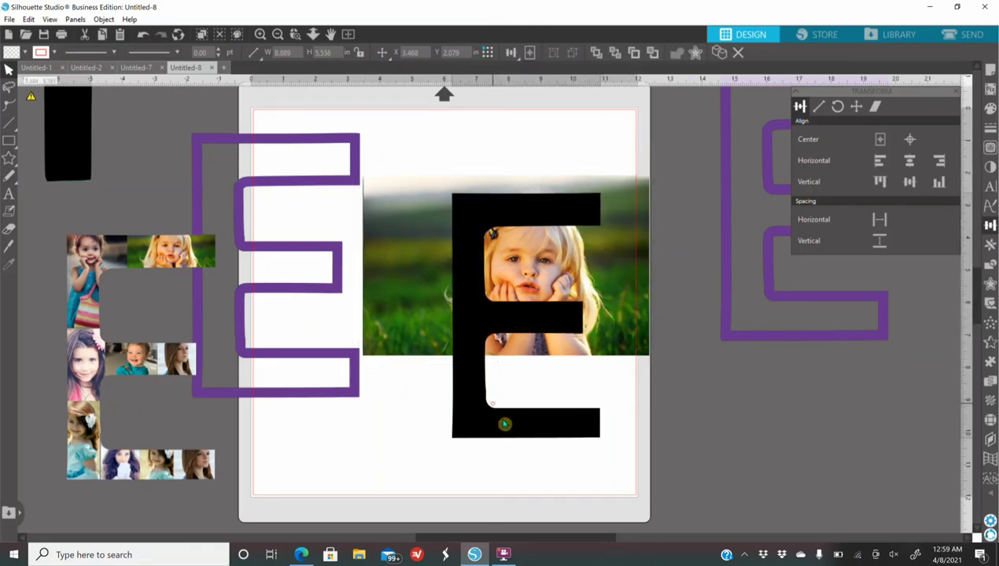
Reposition the black E and scale the blonde girl photo to about 6.41 × 4.00 in behind the E's upper half
drag(503, 423, 515, 448)
drag(621, 321, 632, 351)
drag(658, 391, 607, 342)
drag(577, 301, 590, 307)
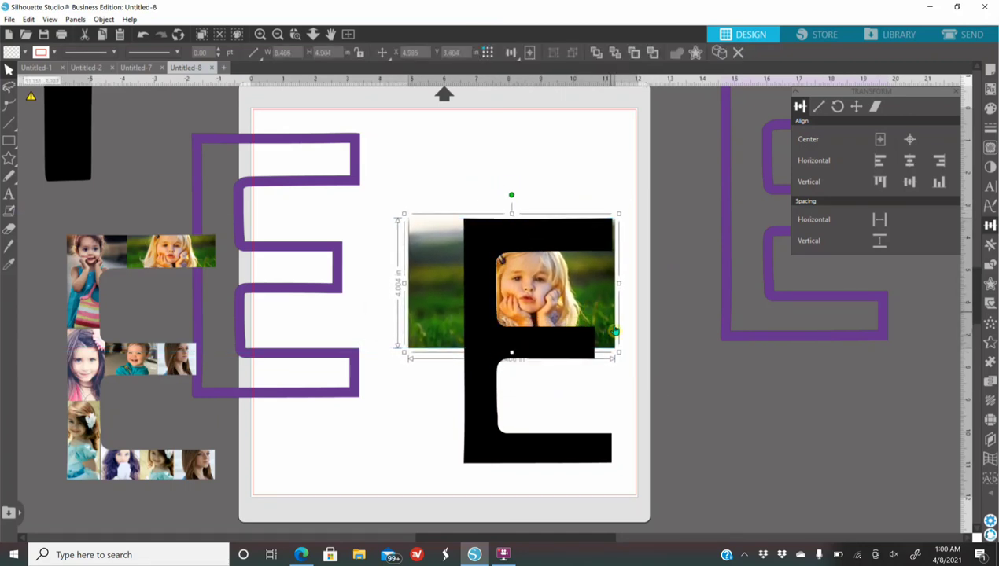
Stretch the blonde girl photo to about 7.94 × 4.60 in and position it to cover the black E's top and middle arms
drag(508, 349, 400, 331)
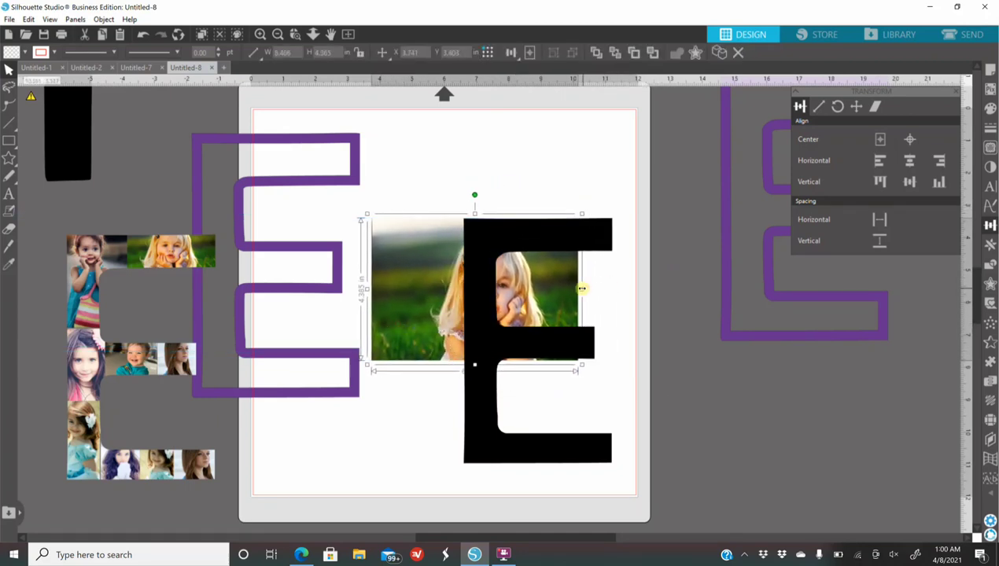
drag(582, 288, 624, 285)
drag(496, 213, 495, 210)
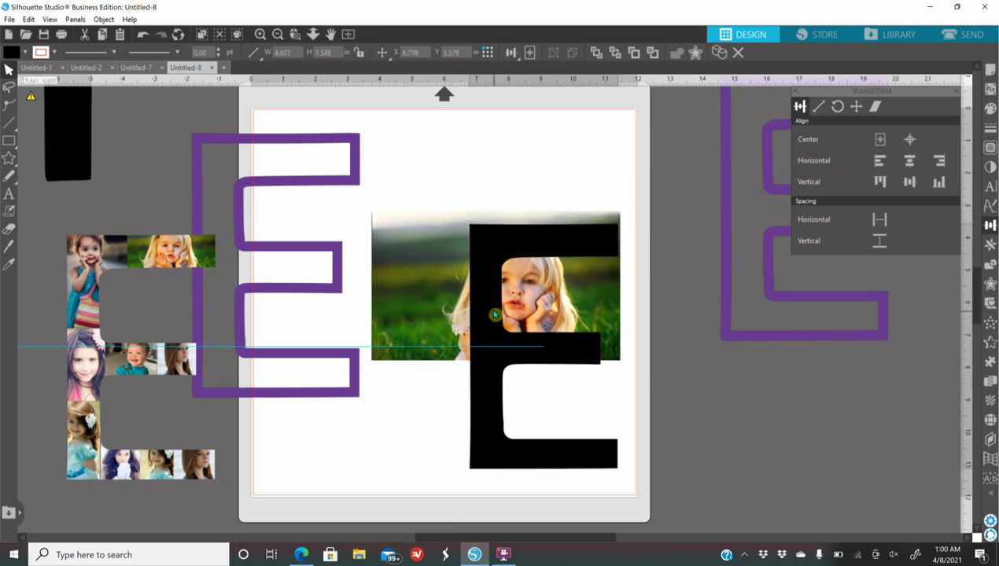
drag(417, 290, 412, 288)
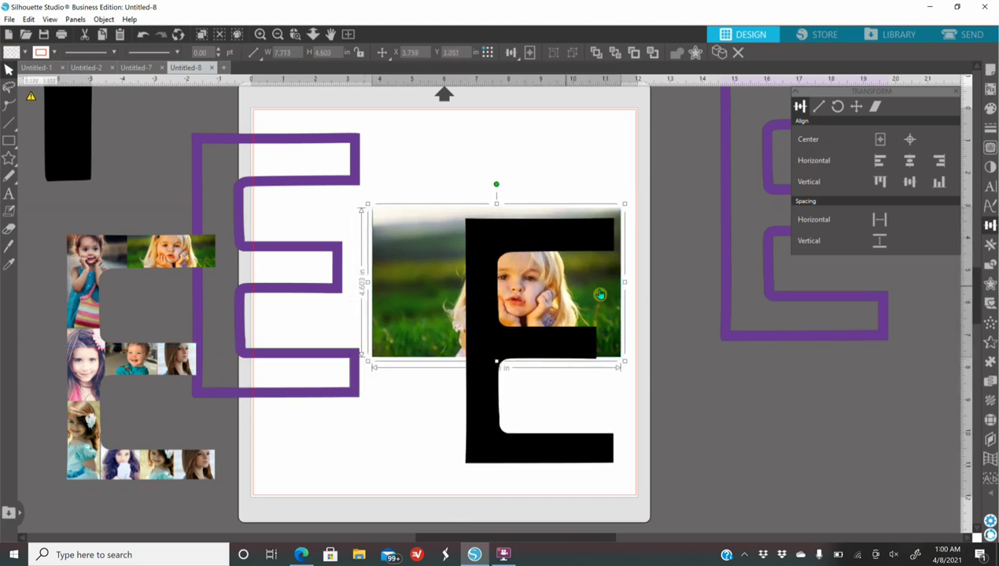
drag(618, 281, 628, 283)
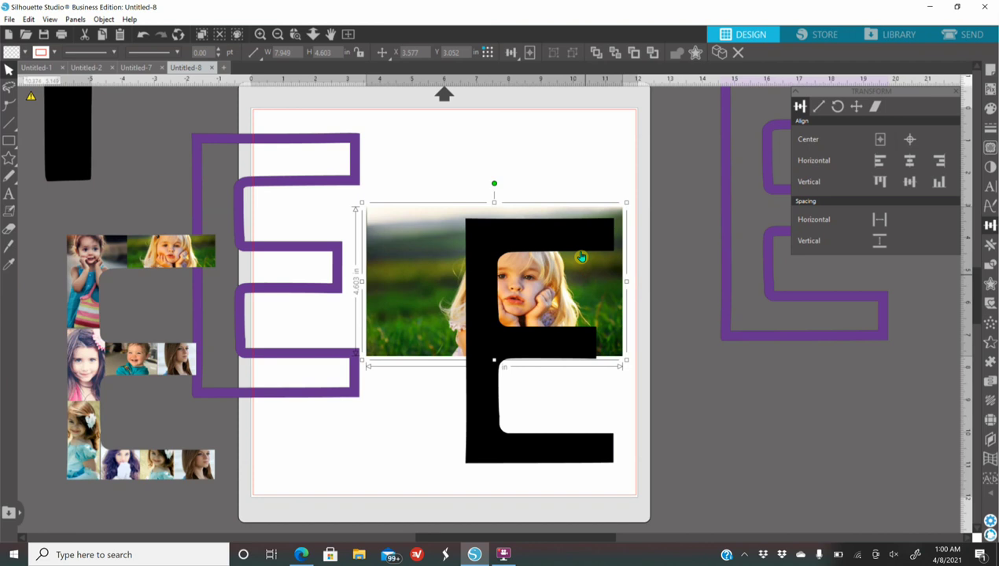
click(743, 409)
Copy the photo of the smiling curly-haired girl from the browser, paste it over the E's lower half and send it to the back
click(303, 555)
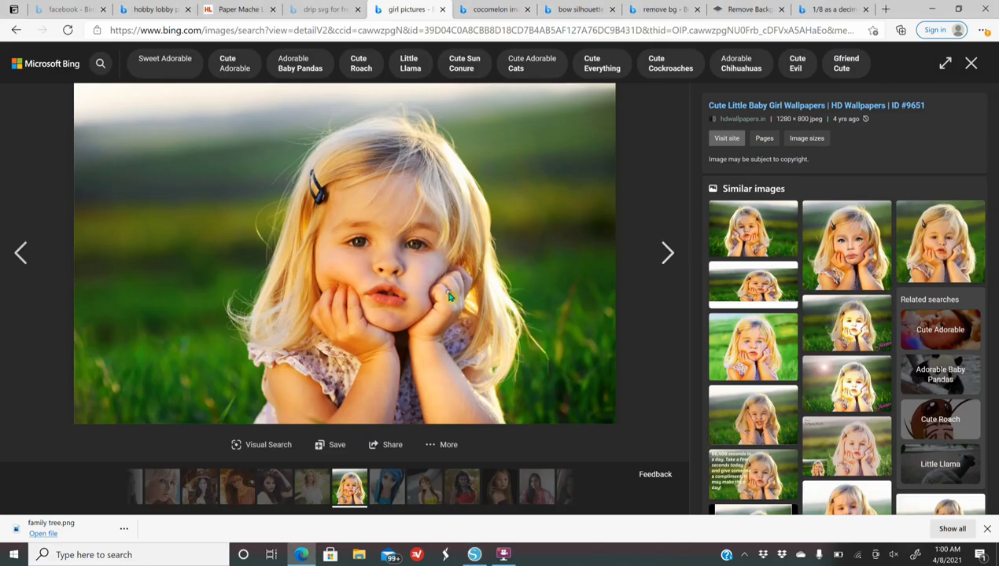
right_click(443, 286)
click(479, 341)
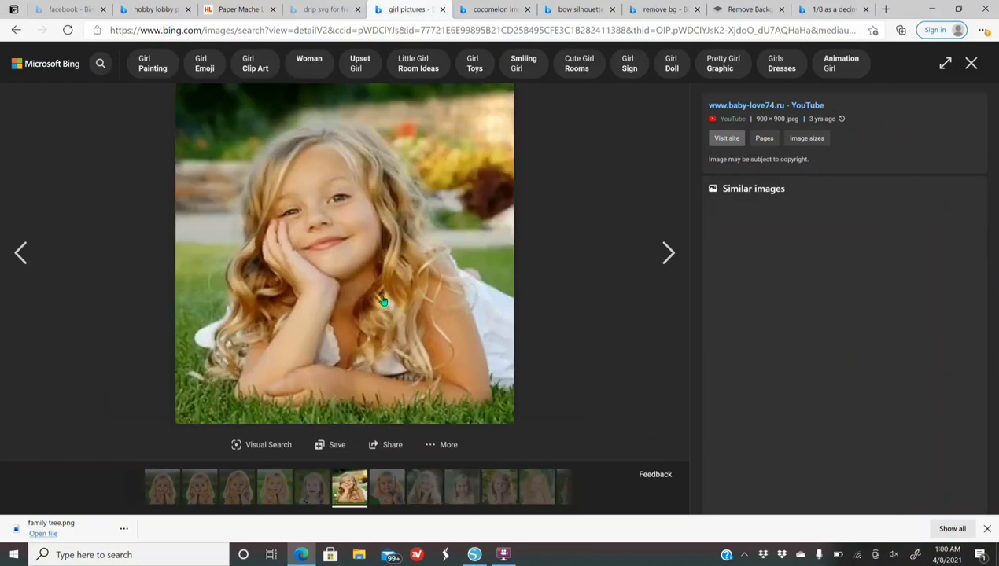
key(alt+Tab)
key(ctrl+v)
drag(472, 315, 493, 473)
right_click(492, 474)
click(542, 406)
Scale the smiling girl photo to about 4.55 in square and position it behind the E's lower half, beneath the first photo
drag(586, 484, 594, 479)
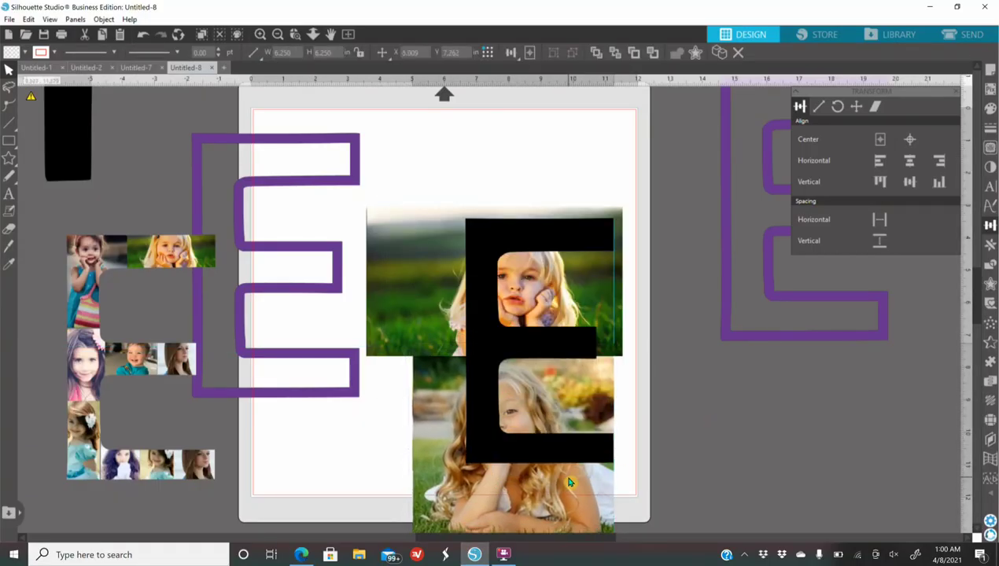
drag(618, 340, 564, 390)
drag(511, 457, 533, 424)
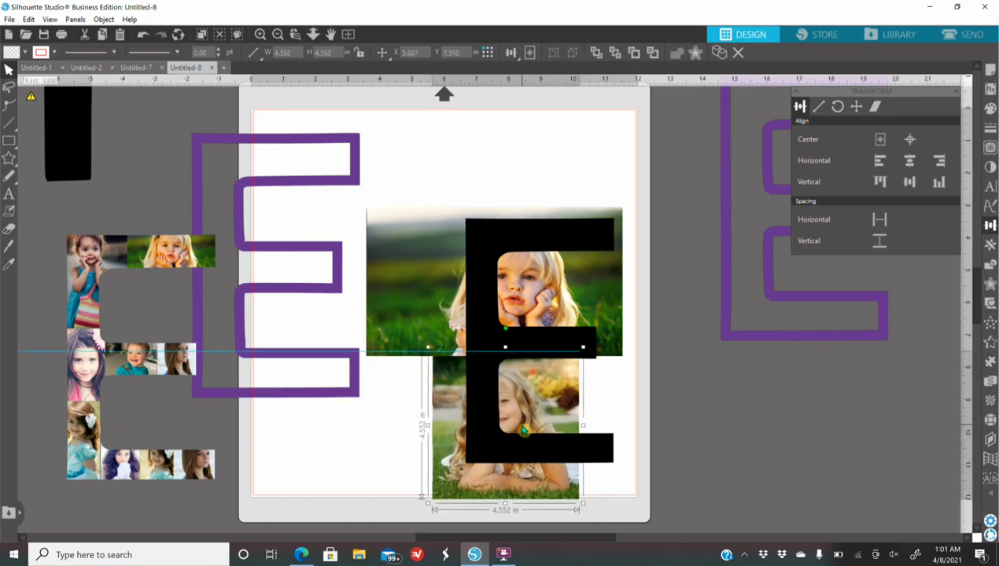
Widen the smiling girl photo to about 5.77 in and try to divide the black E and both photos
drag(619, 441, 618, 440)
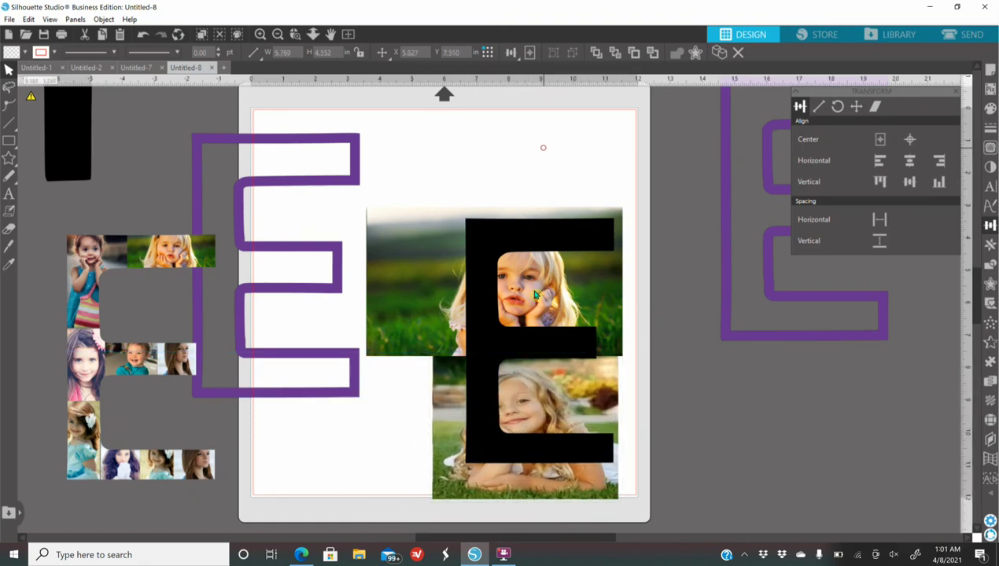
drag(542, 148, 633, 507)
click(990, 268)
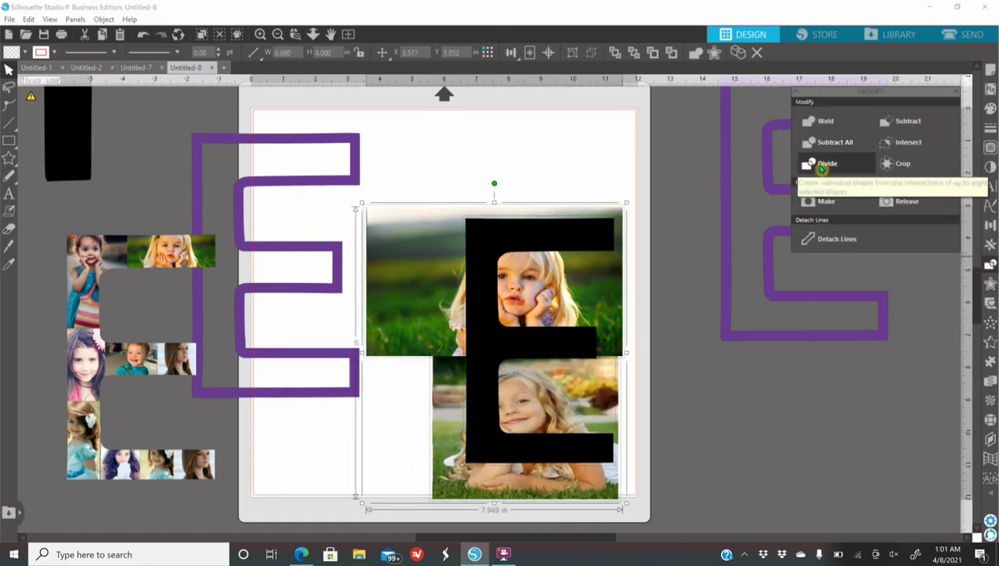
click(488, 350)
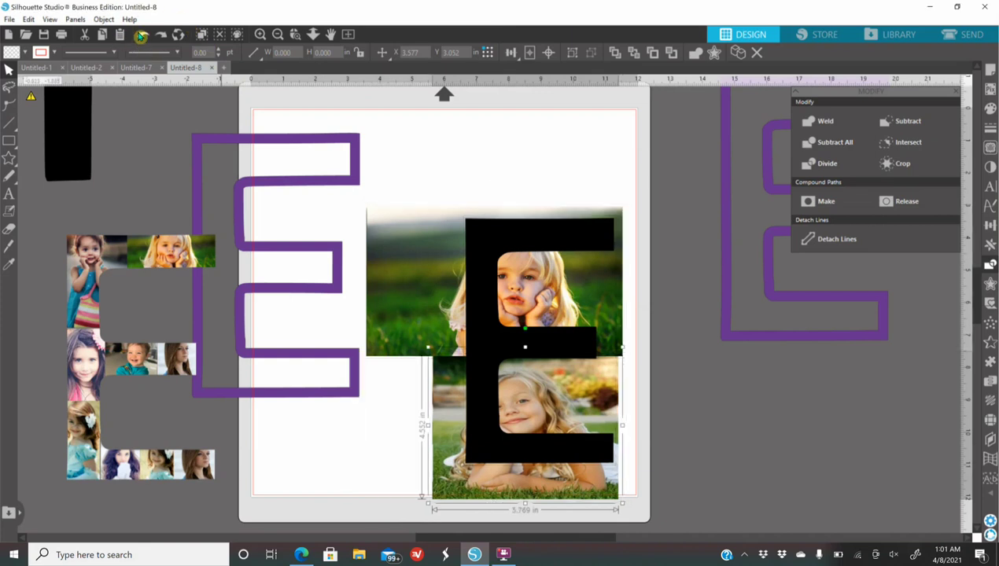
right_click(494, 347)
click(584, 267)
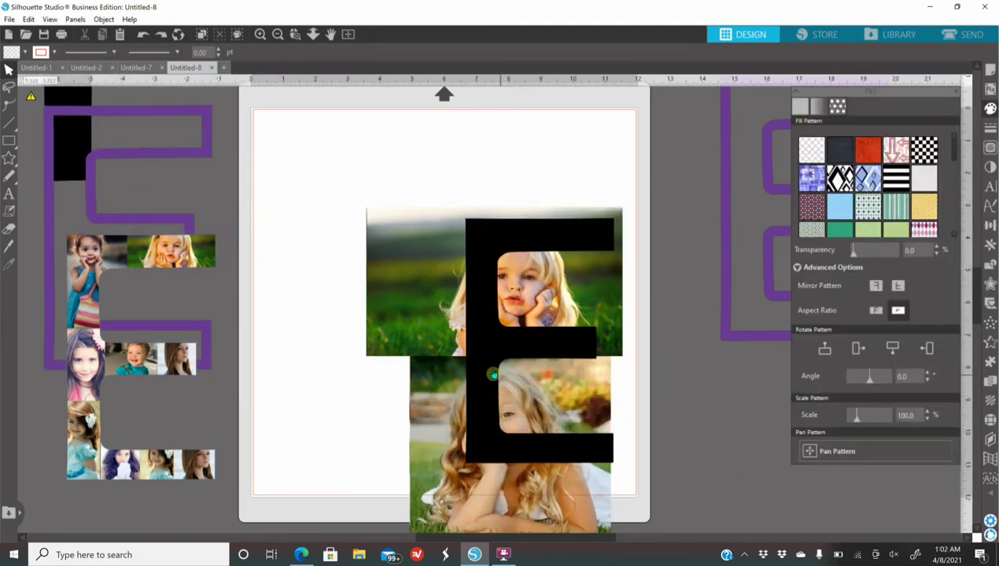
Send the black E behind both photos and stretch the smiling girl photo to about 6.58 in wide
click(493, 375)
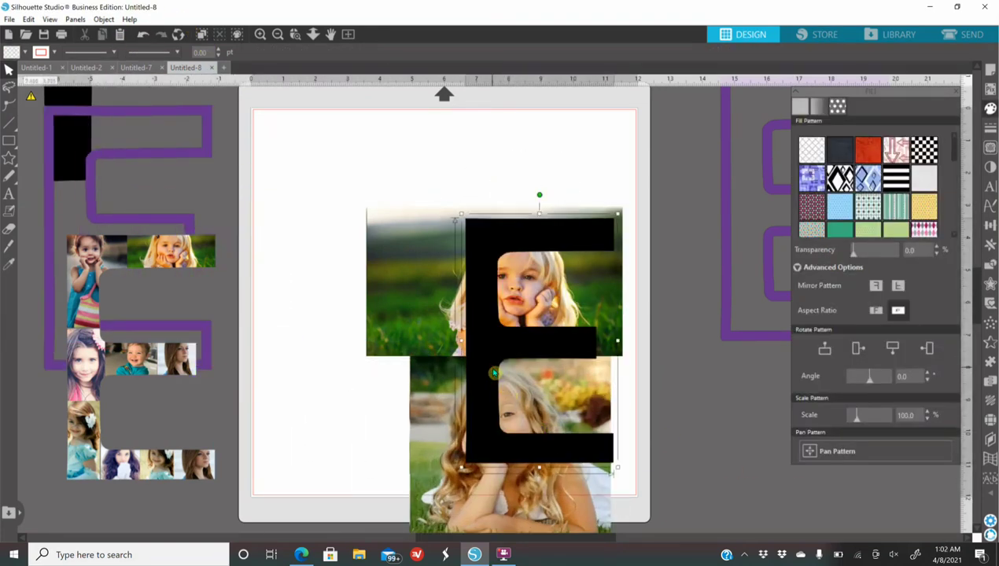
right_click(493, 372)
click(554, 294)
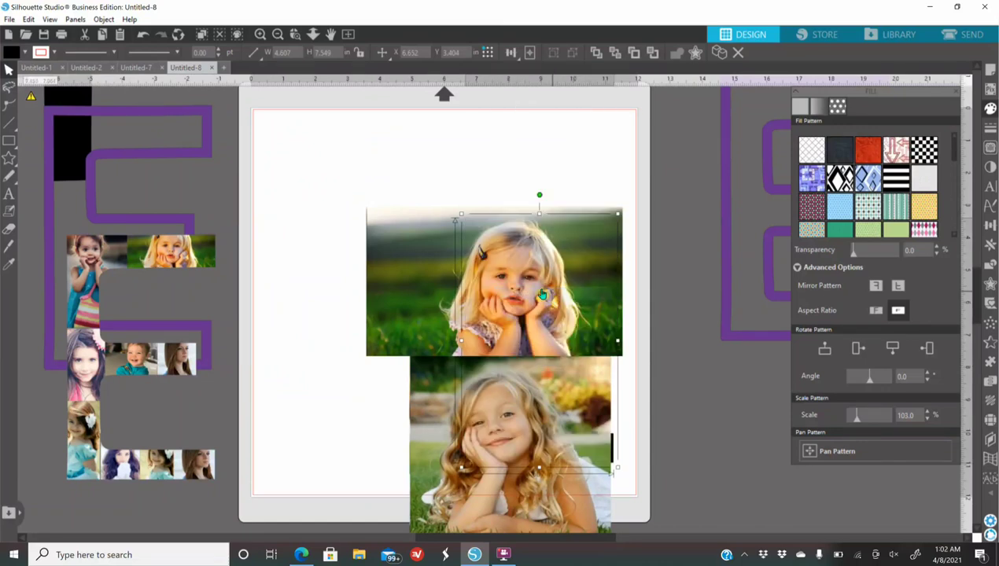
drag(332, 161, 657, 493)
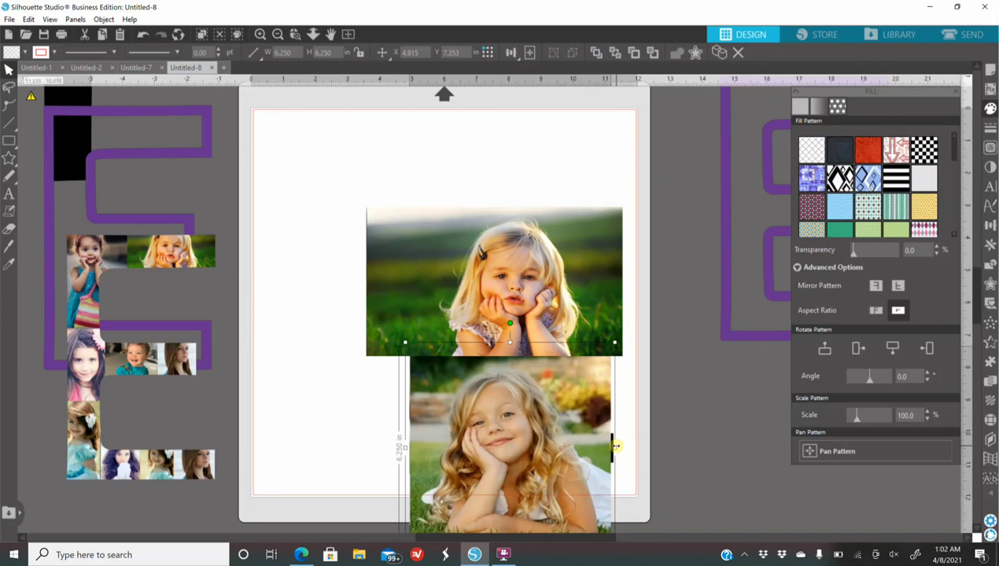
drag(615, 446, 624, 449)
Divide the black E and the two overlapping photos into separate pieces
drag(327, 189, 692, 499)
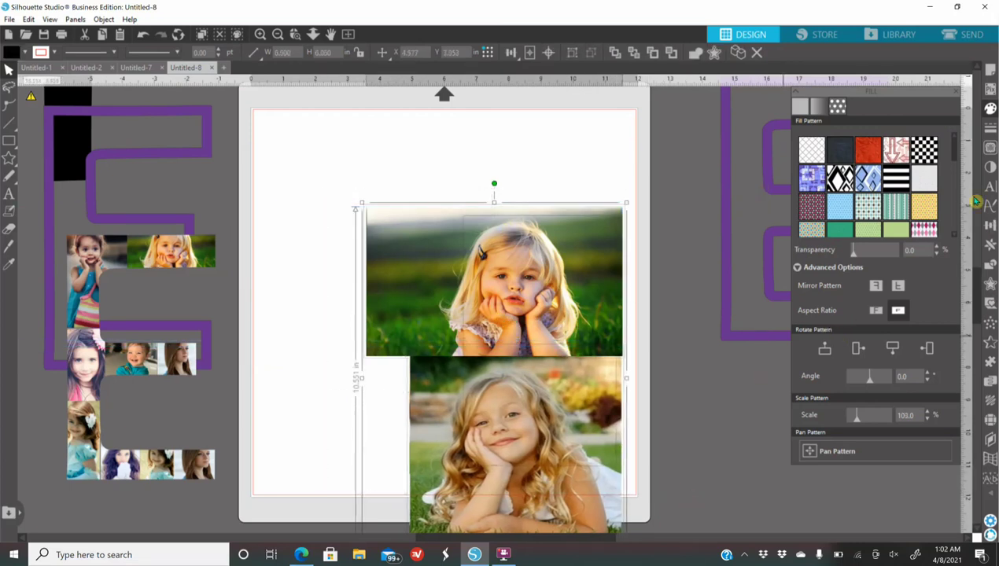
click(991, 287)
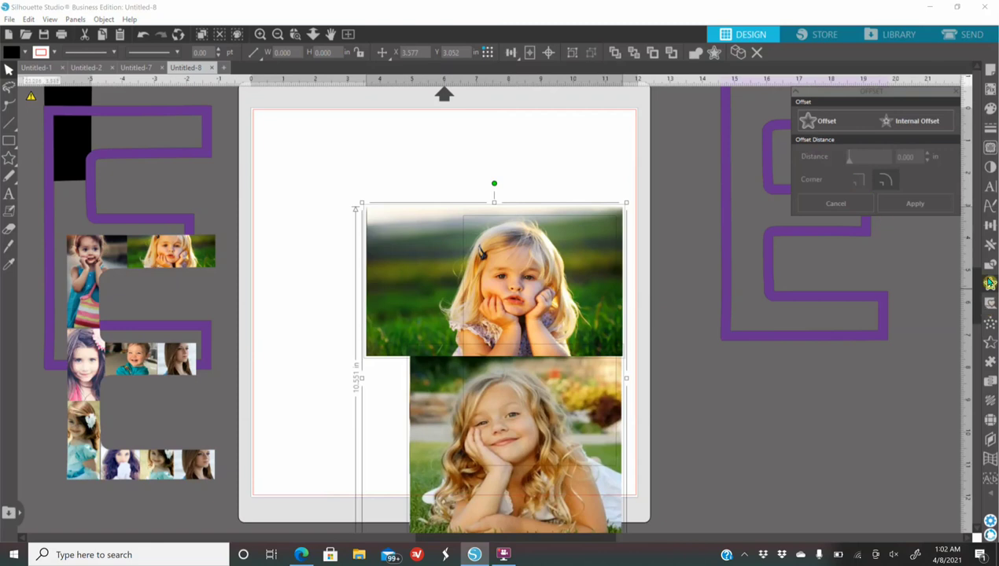
click(990, 265)
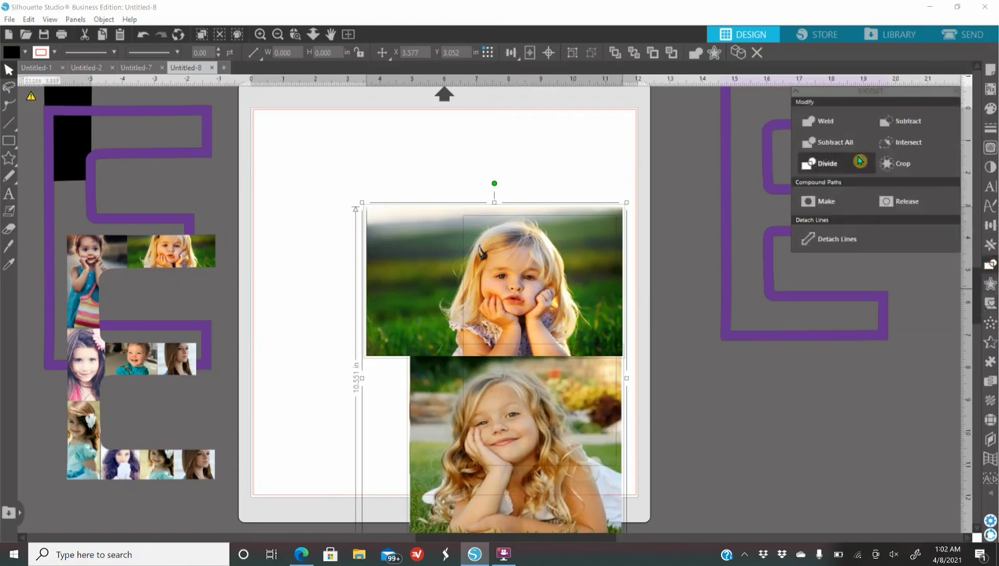
click(839, 163)
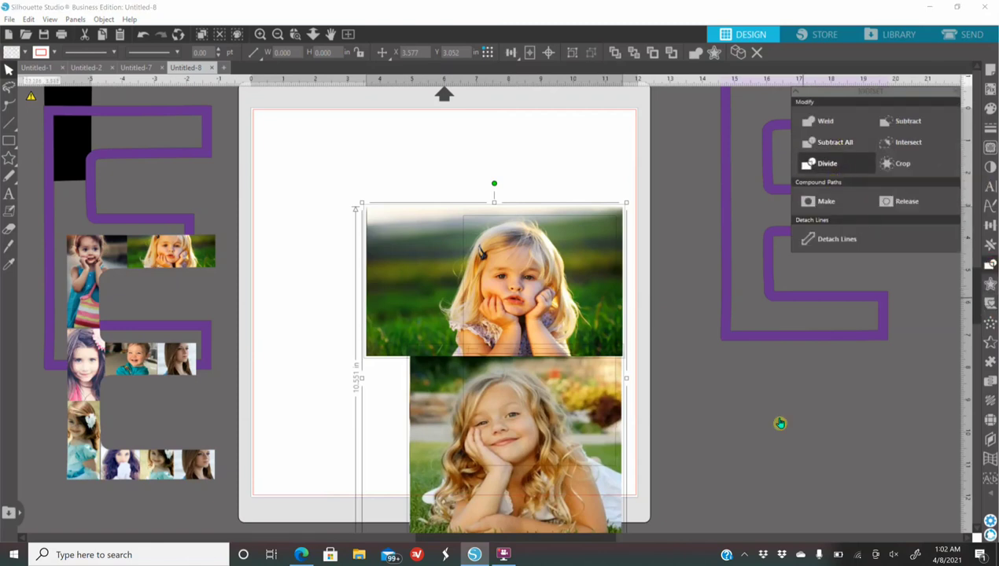
Delete the leftover of the blonde girl photo surrounding the E's upper half
drag(379, 284, 308, 266)
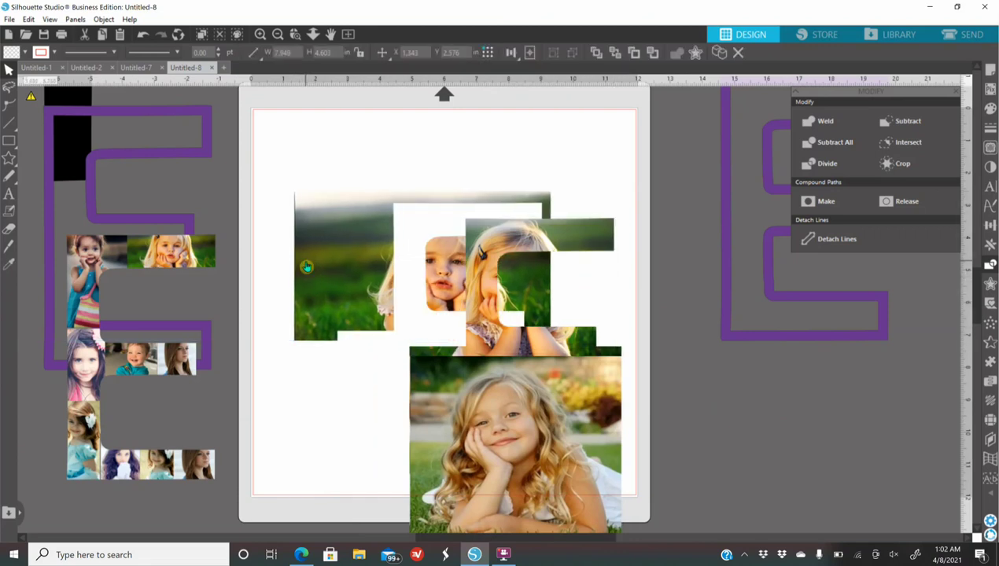
click(346, 286)
key(Delete)
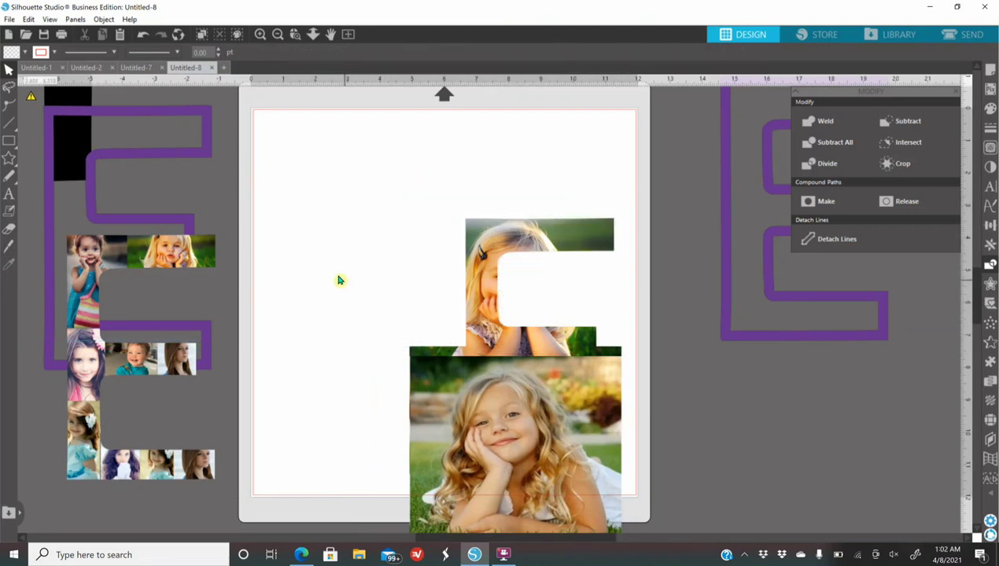
Pull the smiling girl photo's leftover and the small green slivers away from the E and delete them
drag(419, 358, 349, 325)
drag(608, 352, 330, 374)
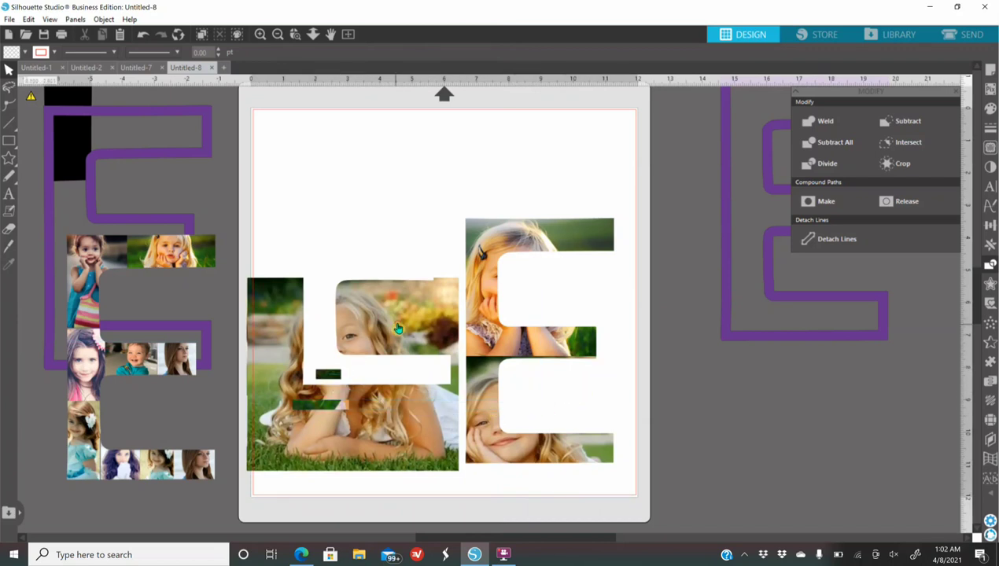
drag(370, 338, 336, 392)
click(375, 362)
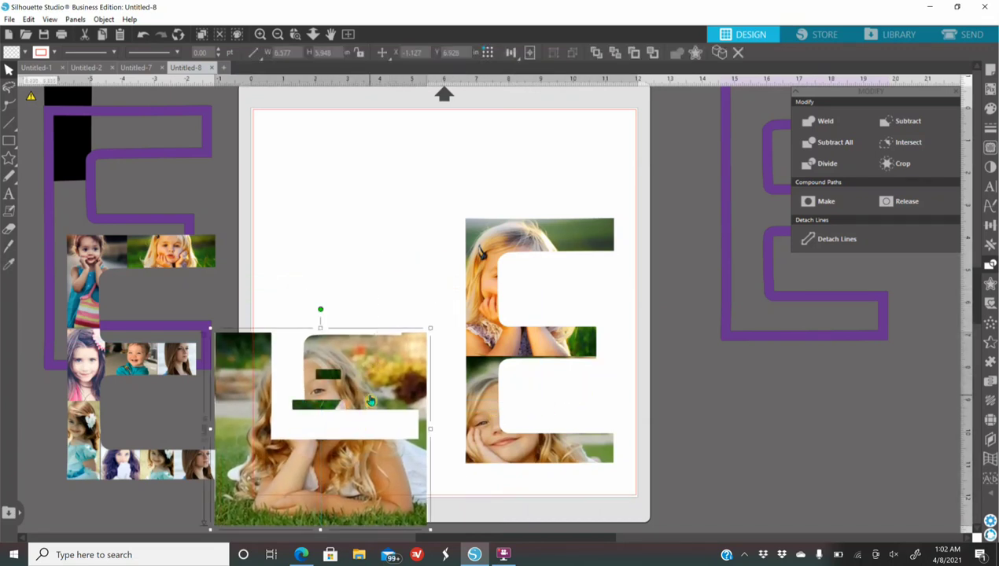
key(Delete)
drag(373, 342, 294, 455)
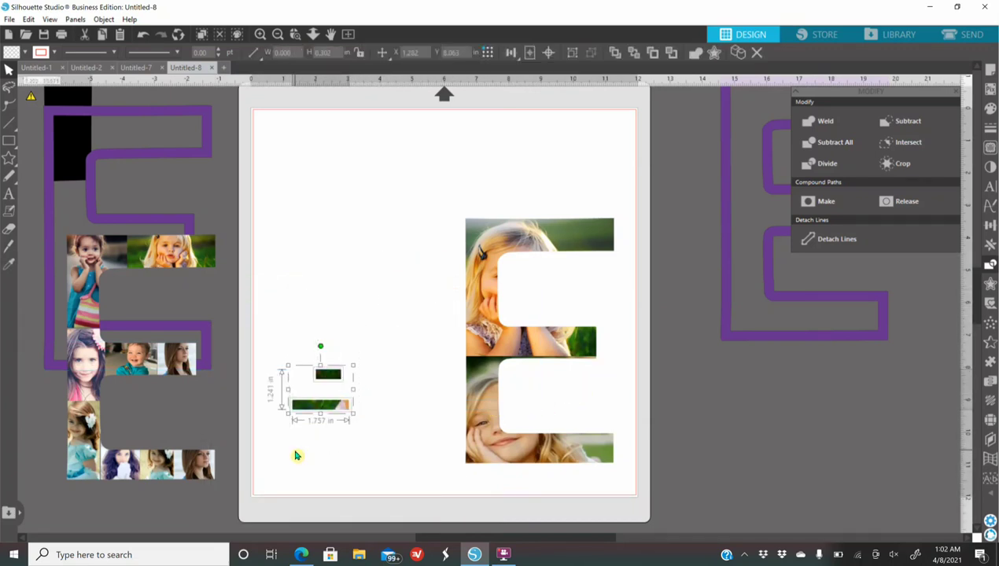
key(Delete)
Pan the photo fill in the E's upper piece up and to the left to bring more of the blonde girl's face into the stem
click(487, 245)
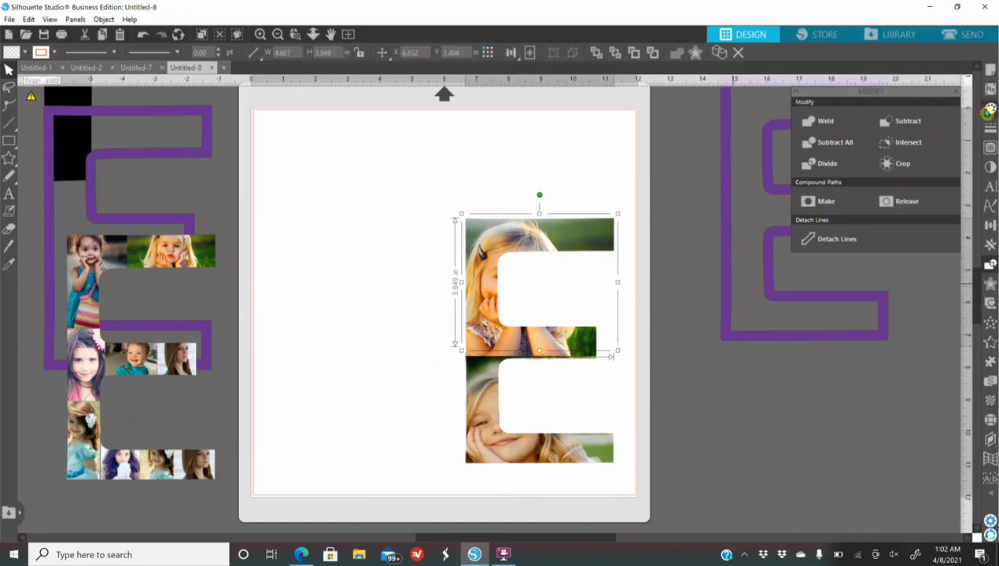
click(989, 110)
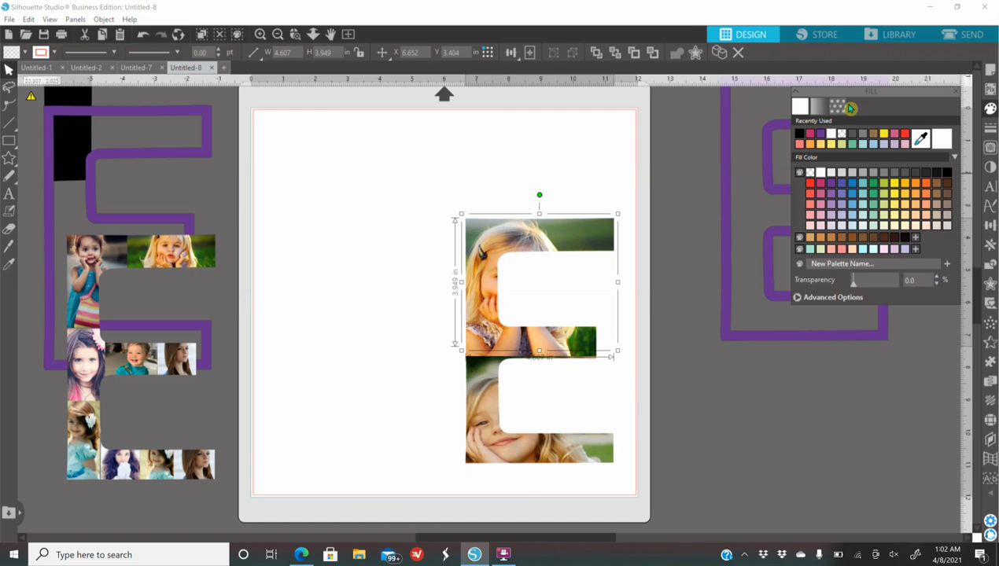
click(840, 106)
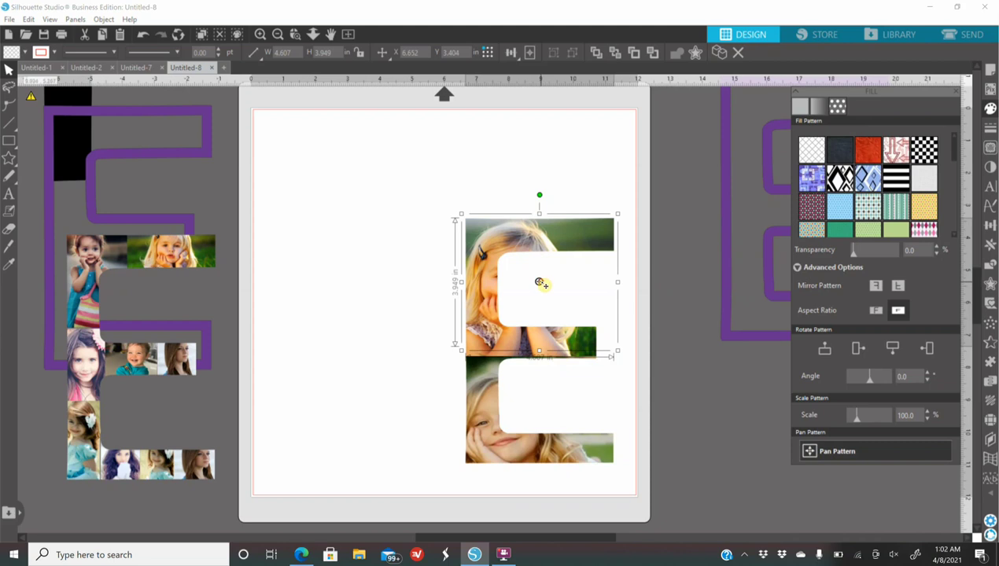
drag(540, 283, 520, 274)
Pan the photo fill in the E's lower piece up and to the left to reposition the smiling girl's face
click(560, 438)
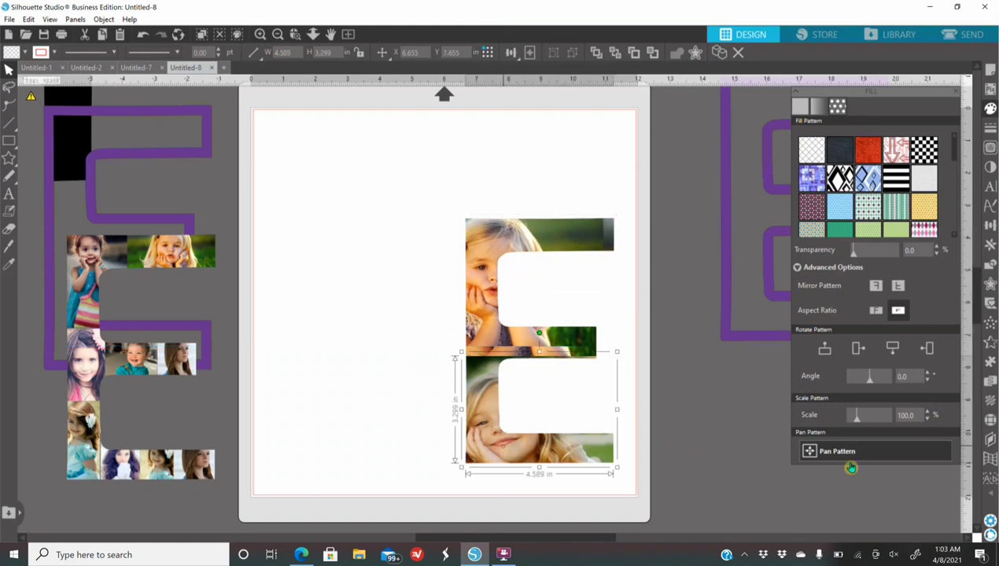
drag(539, 411, 524, 397)
click(548, 365)
click(549, 362)
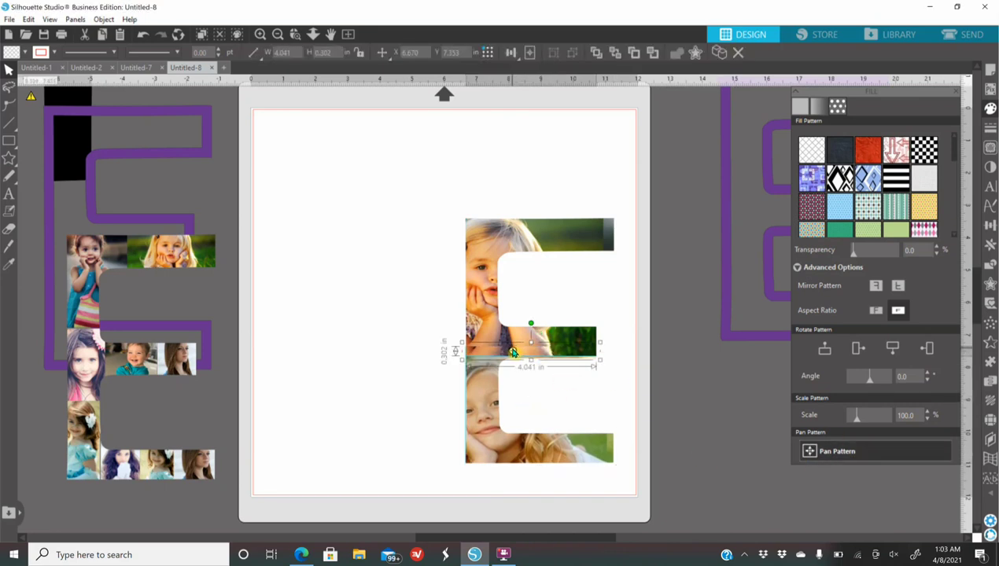
click(580, 491)
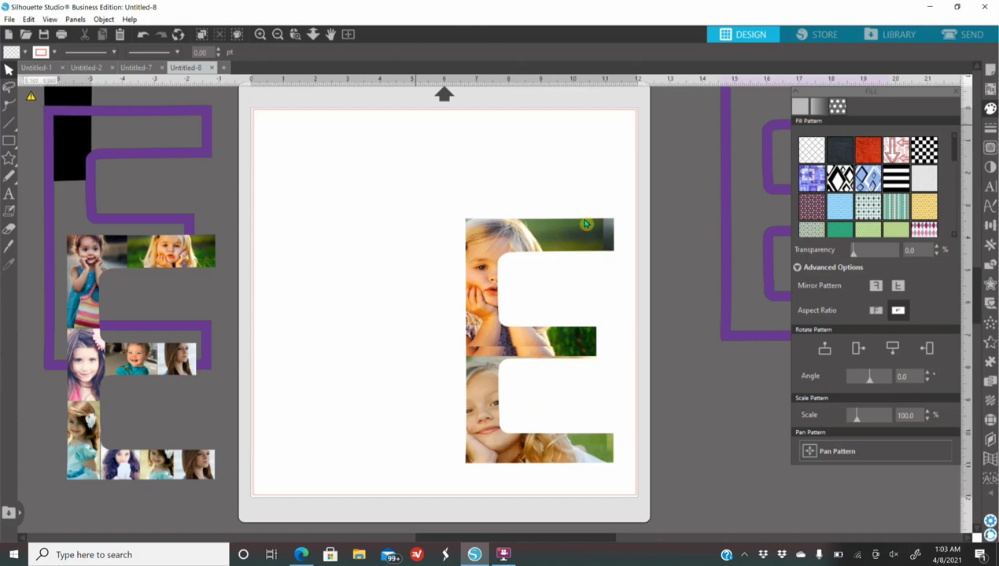
Move the loose purple E outline onto the page and the multi-photo E to the other side, below the second outline
click(277, 35)
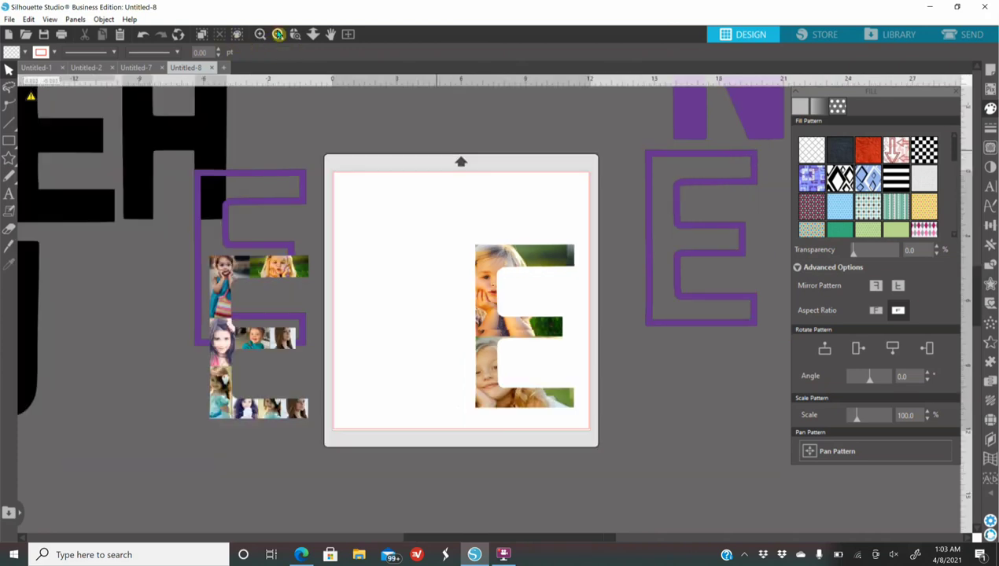
click(277, 34)
drag(340, 267, 428, 278)
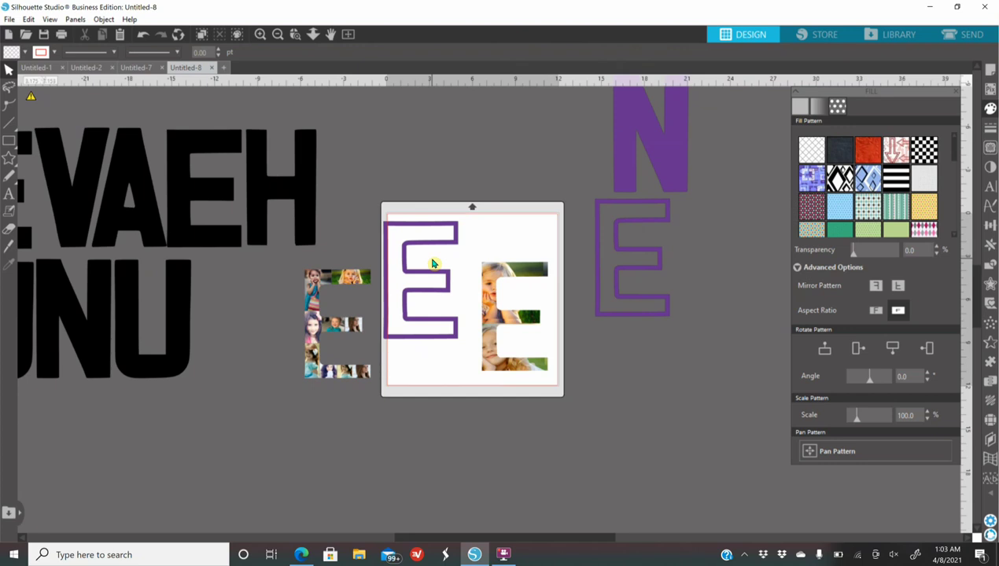
drag(332, 324, 694, 376)
Try to move the ungrouped pieces of the two-photo E, and undo the move
click(516, 358)
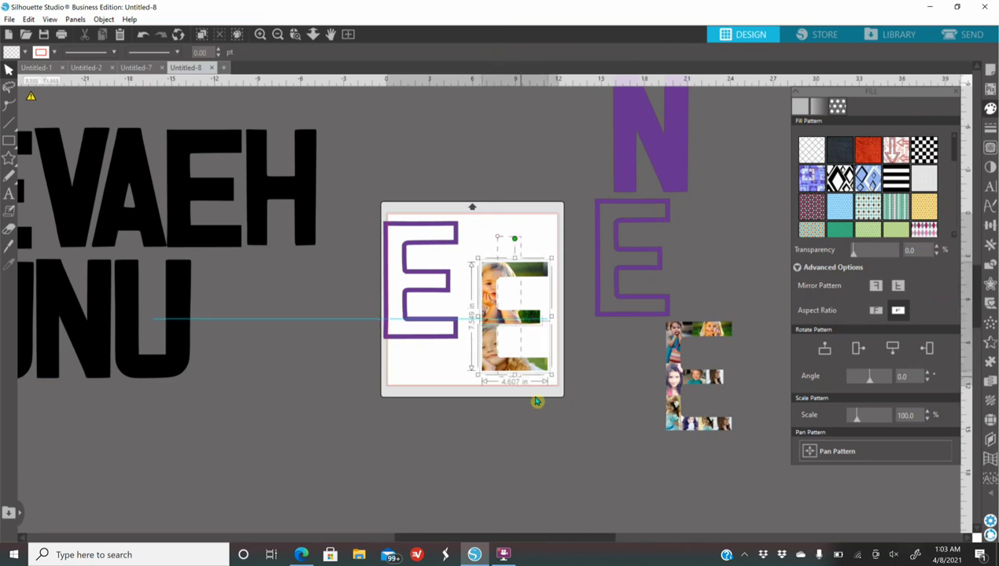
right_click(518, 370)
click(416, 491)
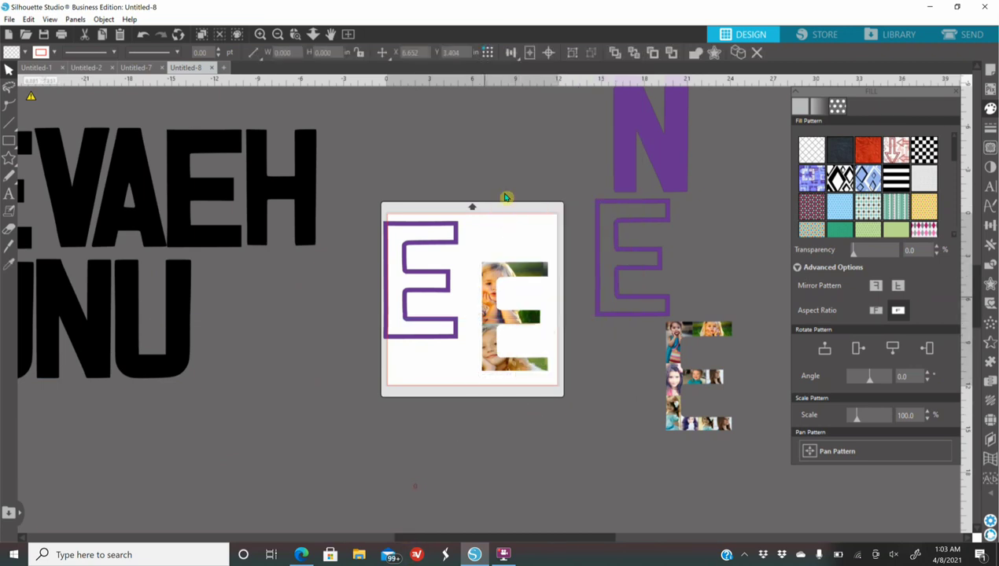
drag(498, 319, 436, 234)
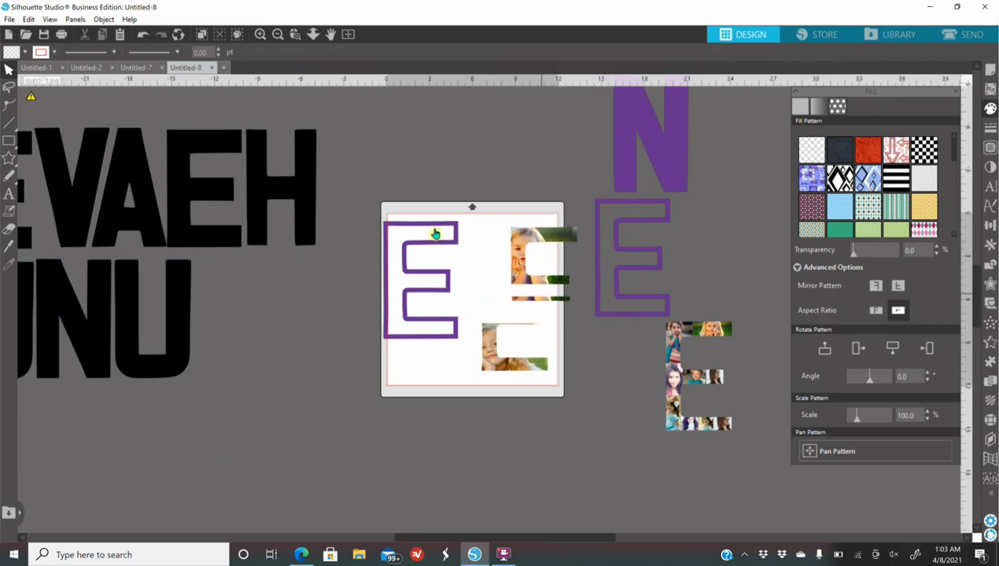
click(144, 37)
Move the purple E outline off the page and group all pieces of the two-photo E
drag(453, 335, 351, 328)
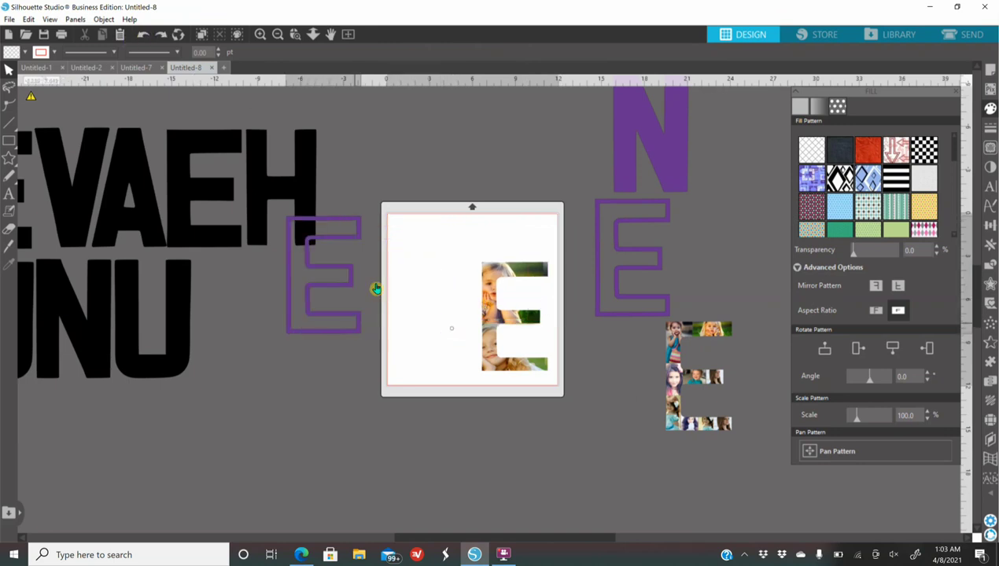
drag(515, 333, 543, 370)
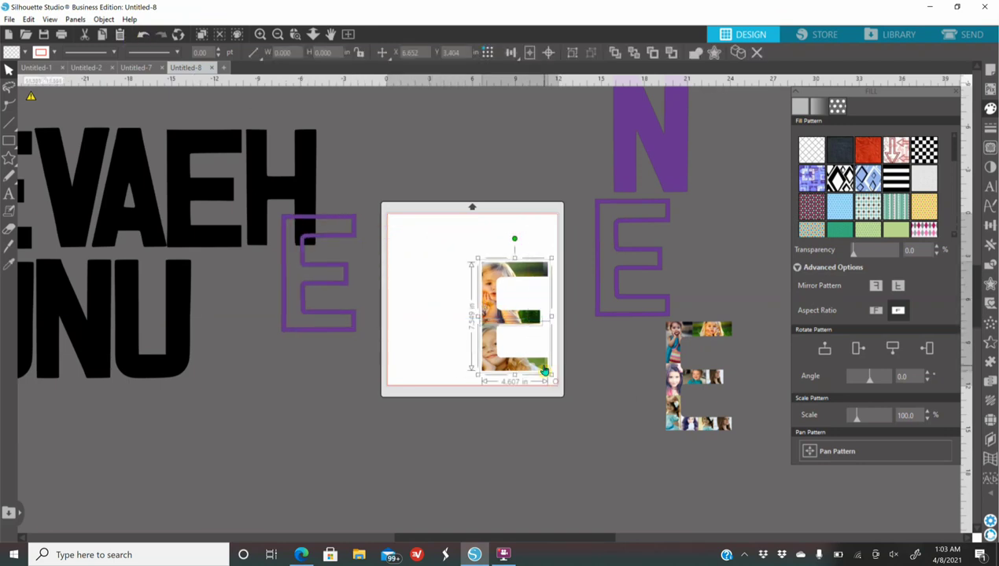
right_click(543, 371)
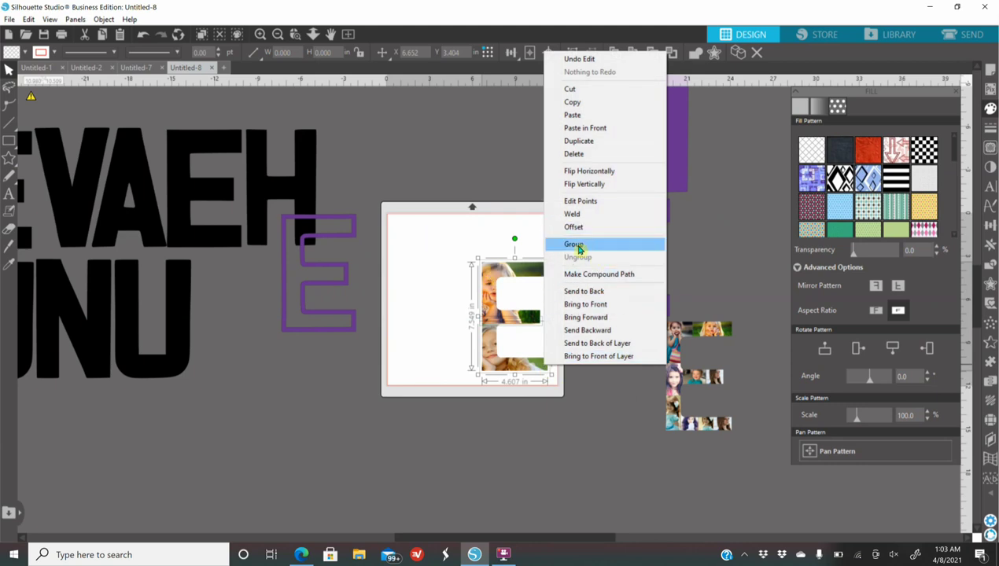
click(586, 247)
Place the two-photo E beside the upper purple outline and the loose outline beside the multi-photo E
drag(510, 322, 707, 258)
drag(342, 317, 652, 426)
click(628, 230)
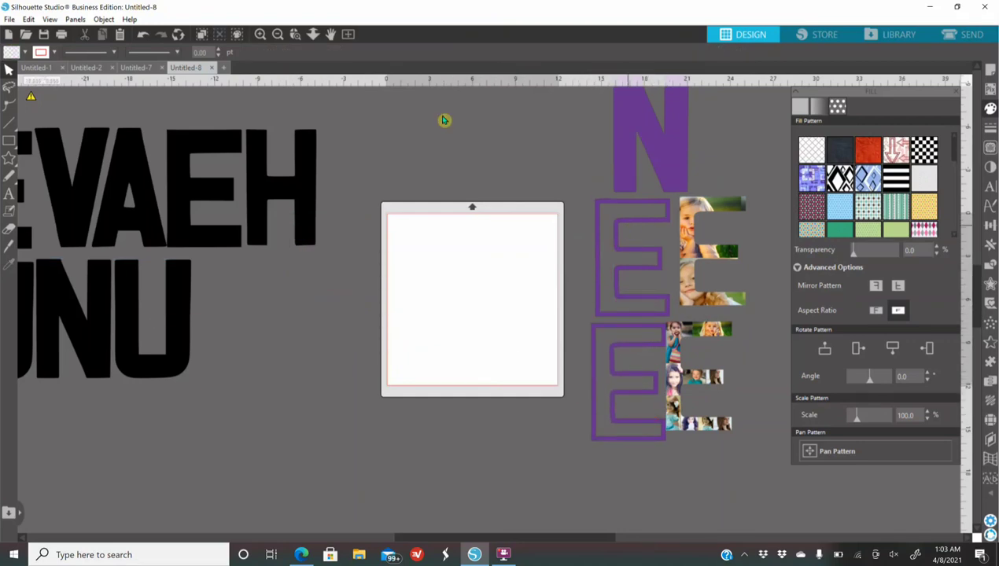
Place a duplicate of the black letter V in the middle of the page and fill it with orange
right_click(82, 210)
click(118, 299)
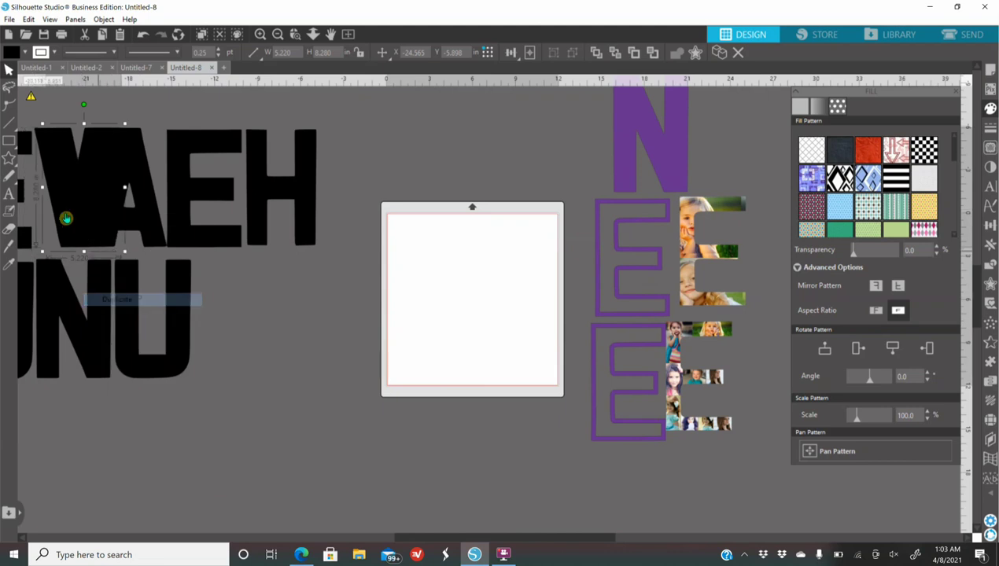
drag(67, 219, 476, 319)
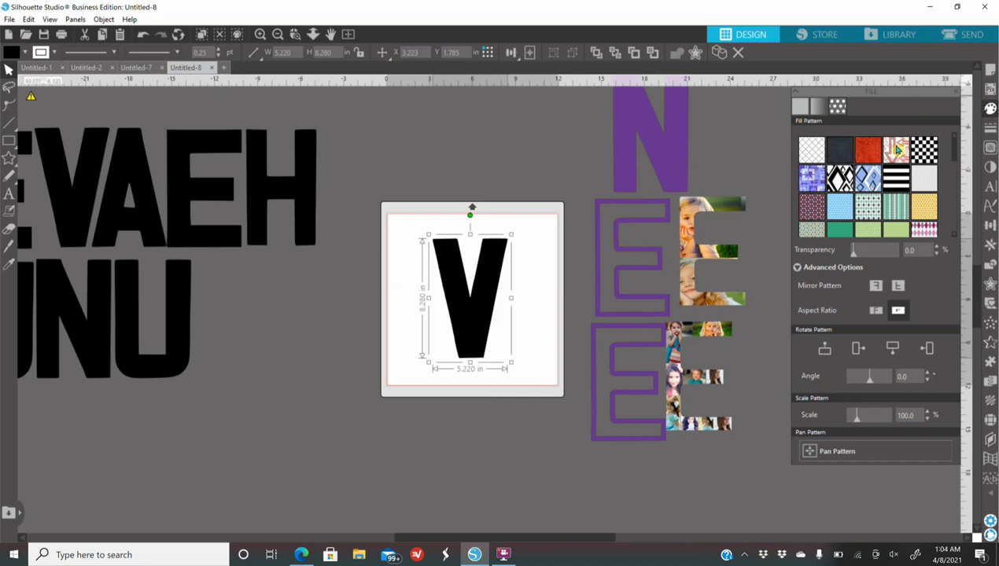
click(802, 107)
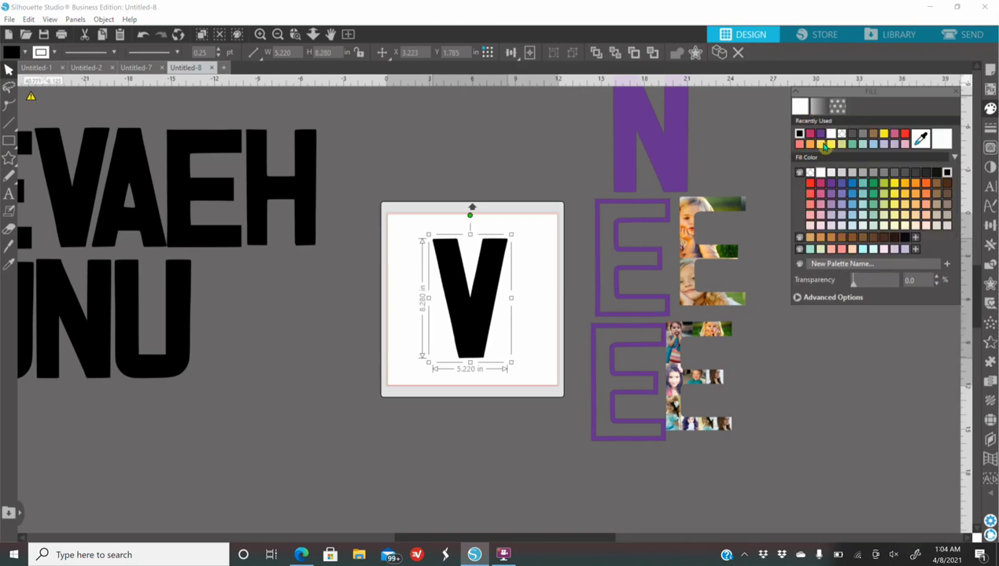
click(811, 144)
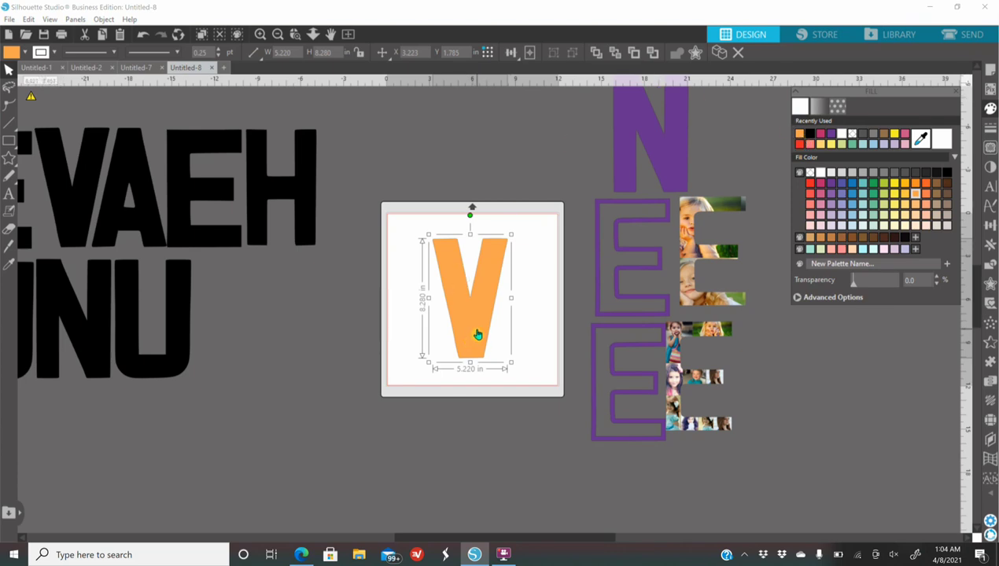
Create two successive internal offsets of the orange V, each 0.125 in further inward
click(261, 35)
click(262, 35)
click(261, 35)
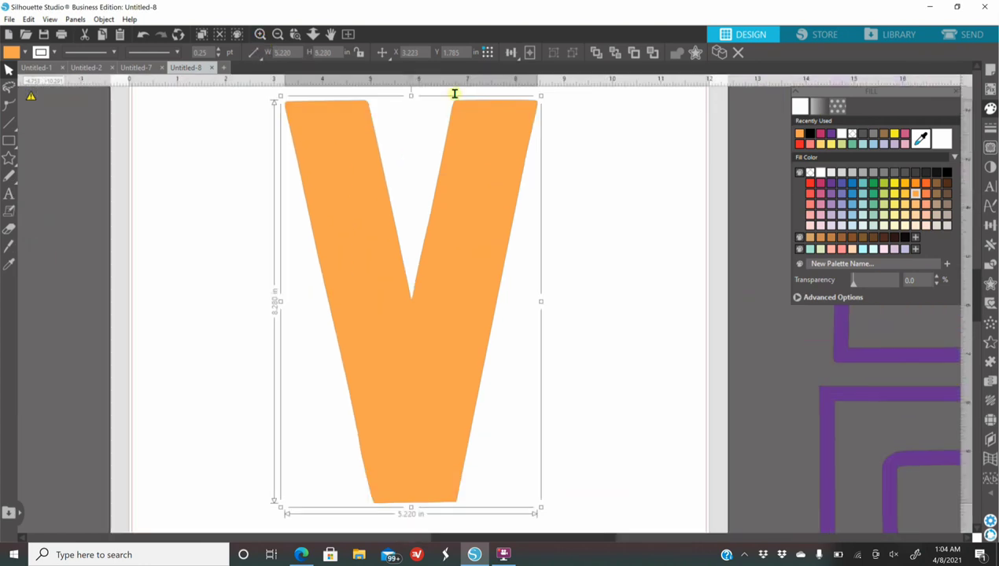
click(991, 285)
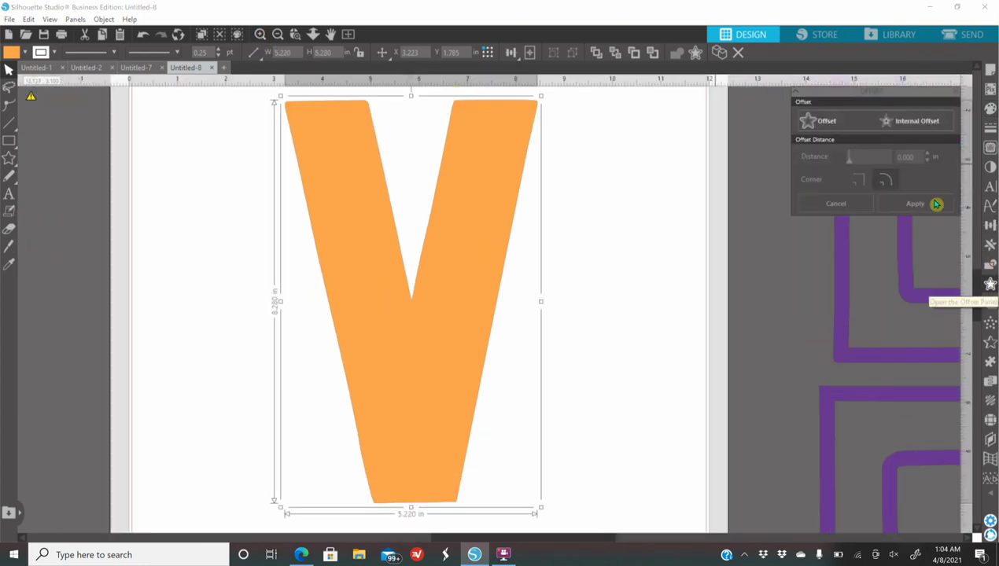
click(898, 126)
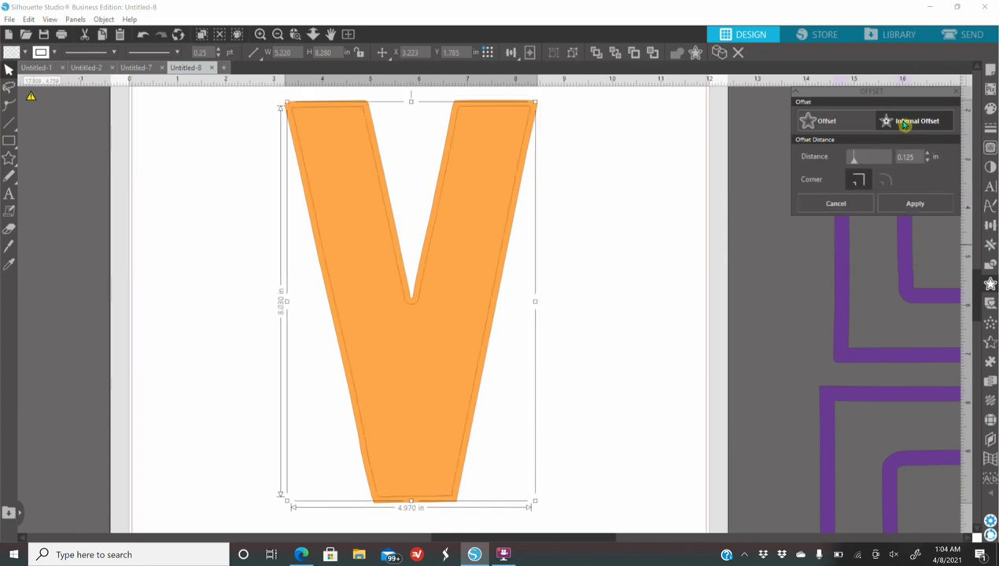
click(905, 126)
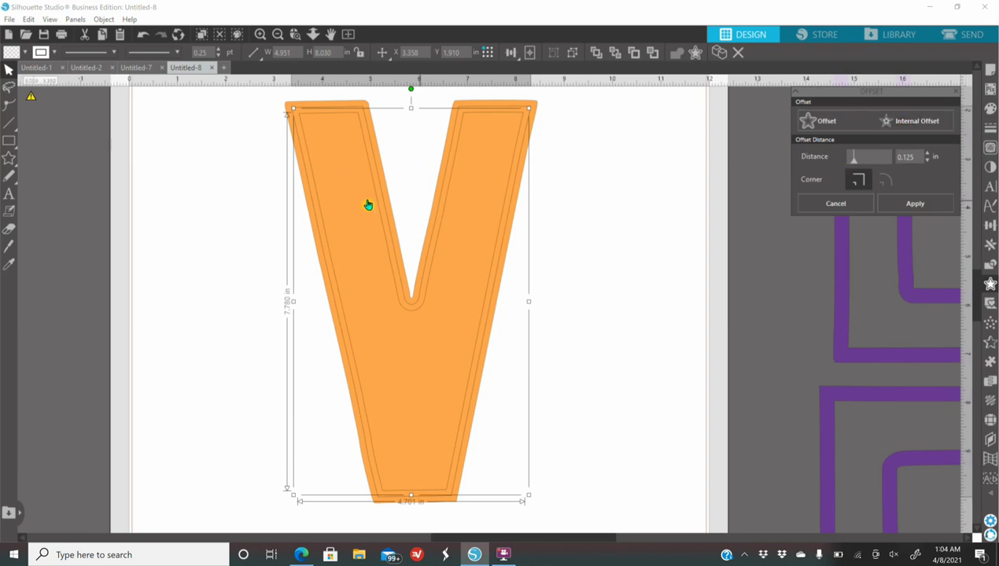
Separate the V layers, placing the orange V to the right and the smallest offset outline to the left of the middle outline
click(676, 339)
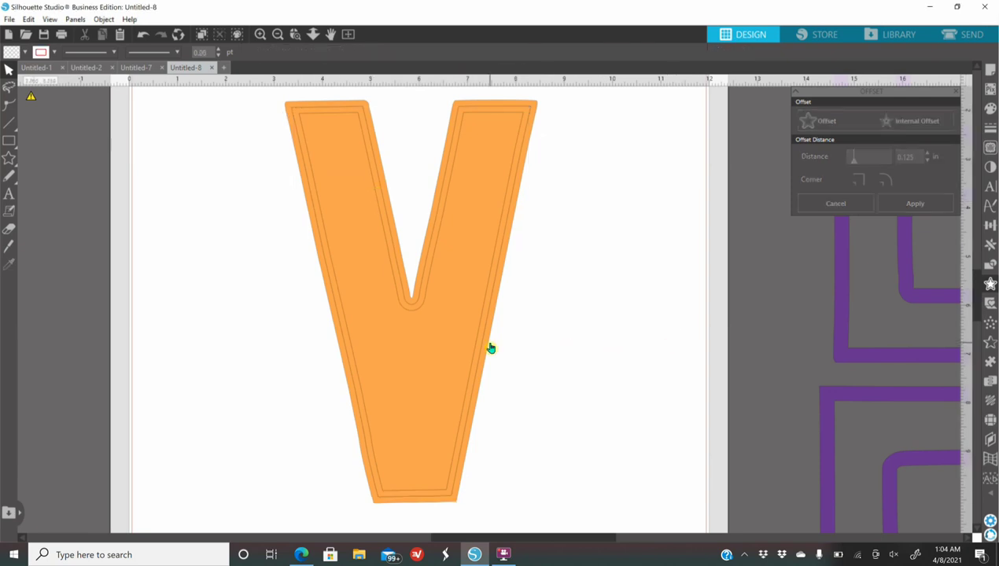
drag(490, 342, 712, 353)
click(356, 393)
drag(361, 391, 150, 401)
click(462, 459)
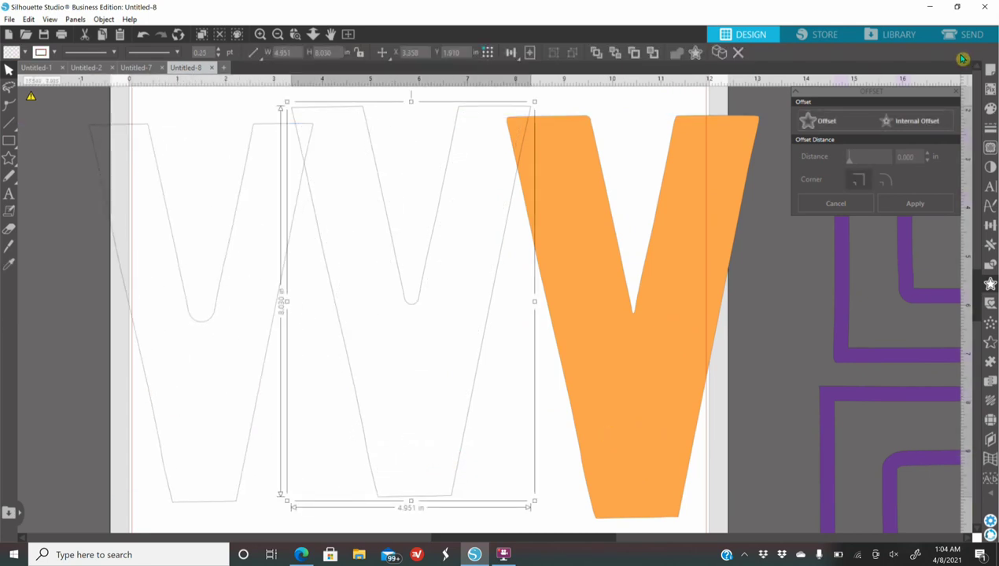
Fill the largest V with light yellow-orange, the middle outline with lavender and the smallest outline with purple
click(651, 236)
click(989, 108)
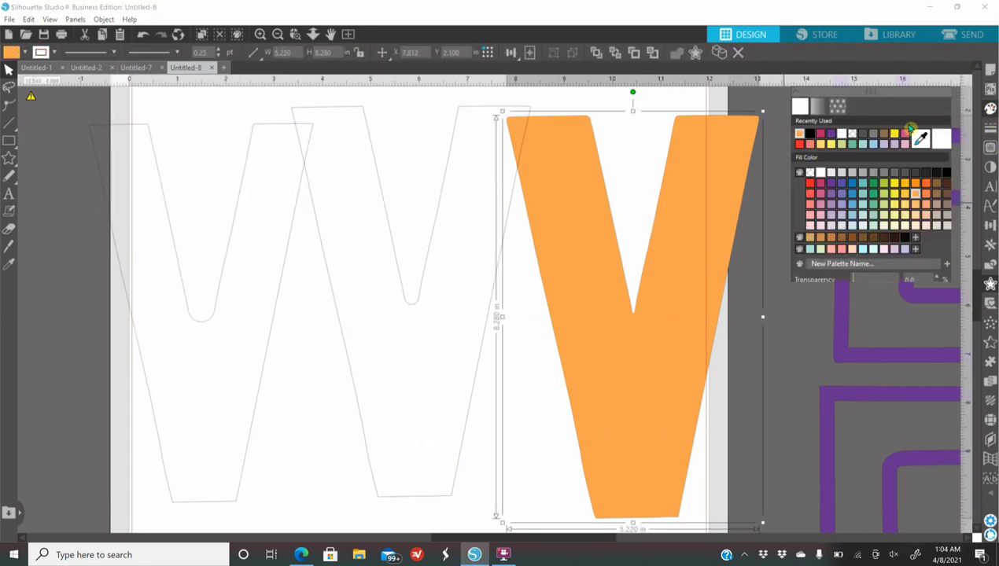
click(823, 146)
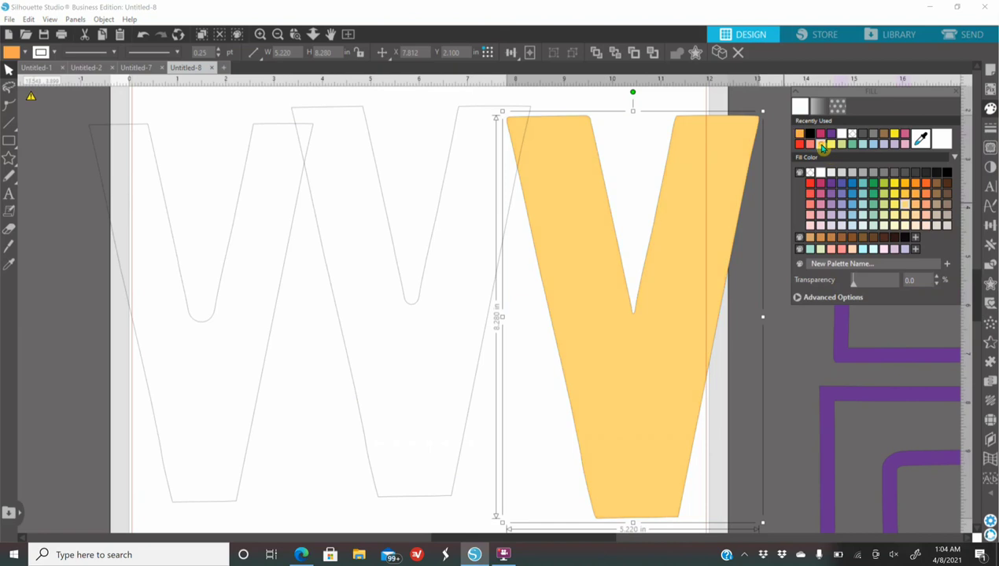
click(479, 362)
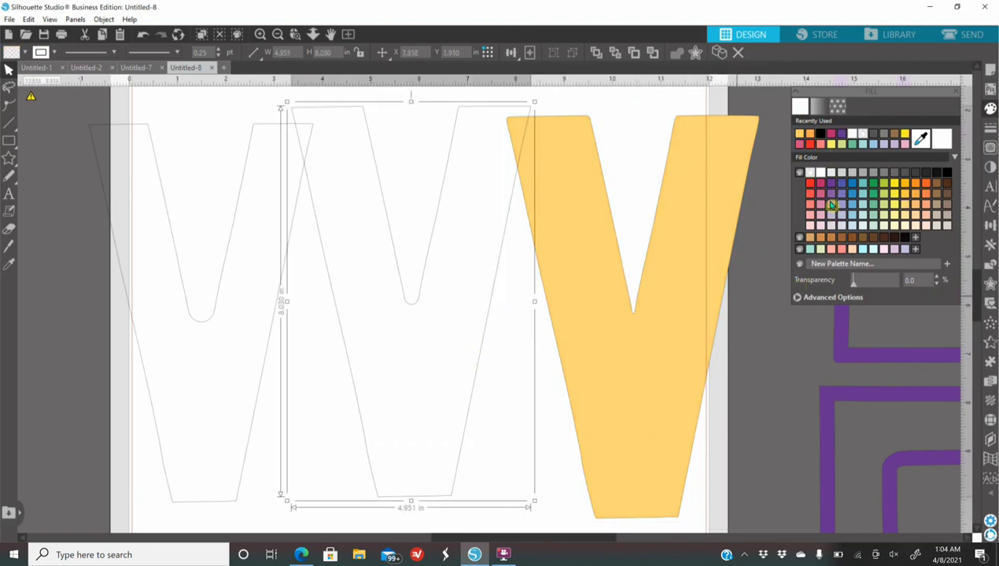
click(843, 218)
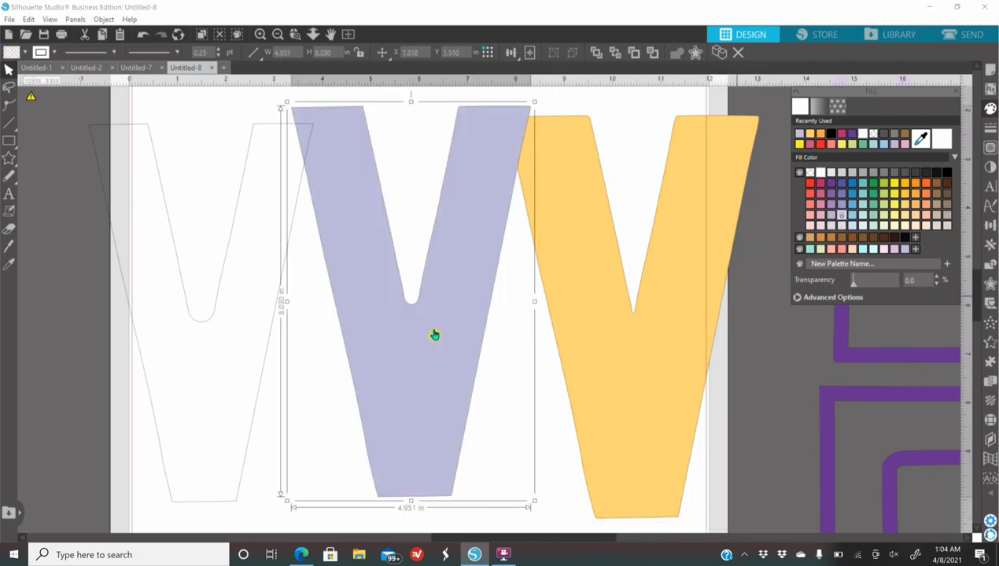
click(260, 401)
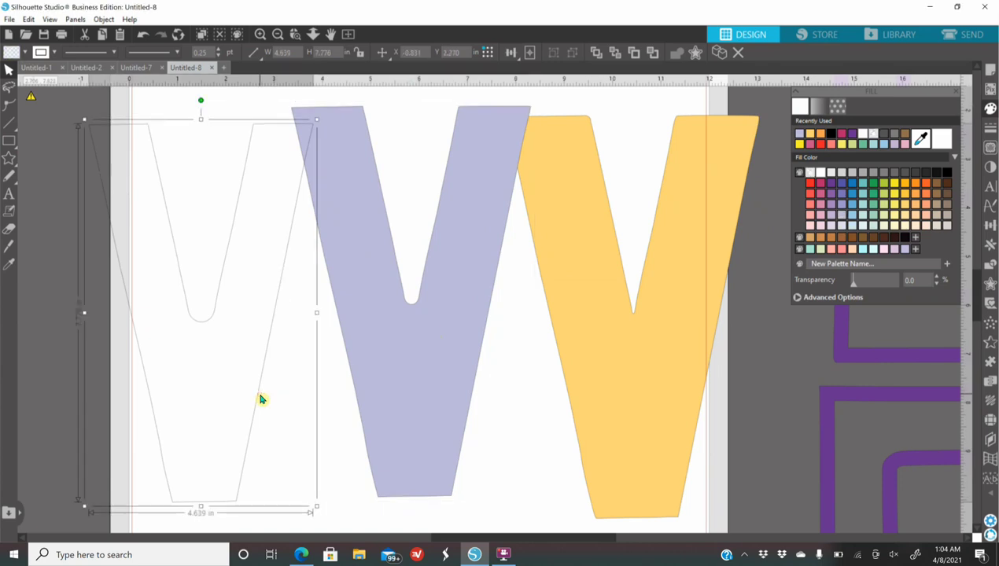
click(832, 196)
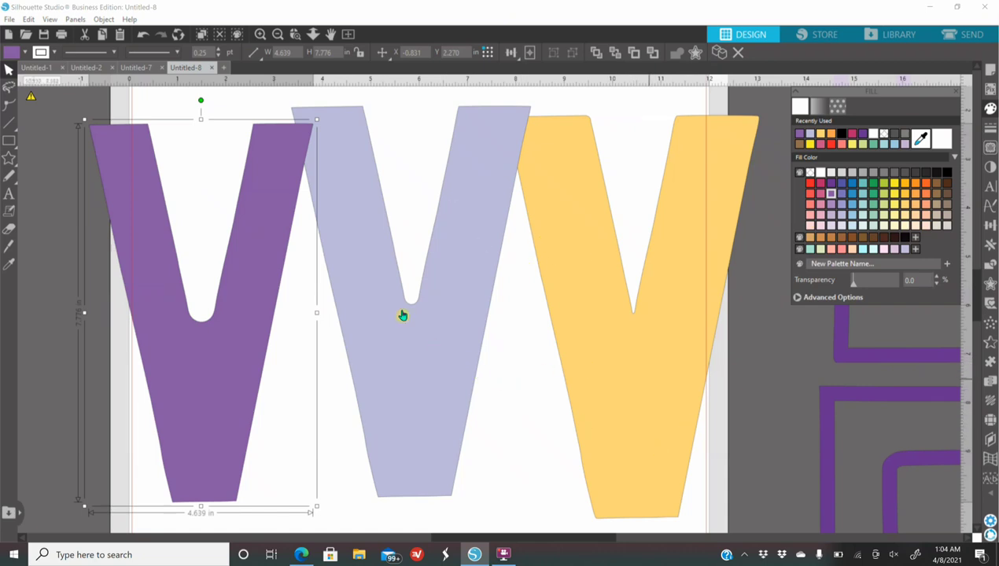
Stack the lavender V and then the purple V centred on the yellow-orange V to form a layered letter
click(567, 216)
click(451, 299)
drag(464, 331, 668, 352)
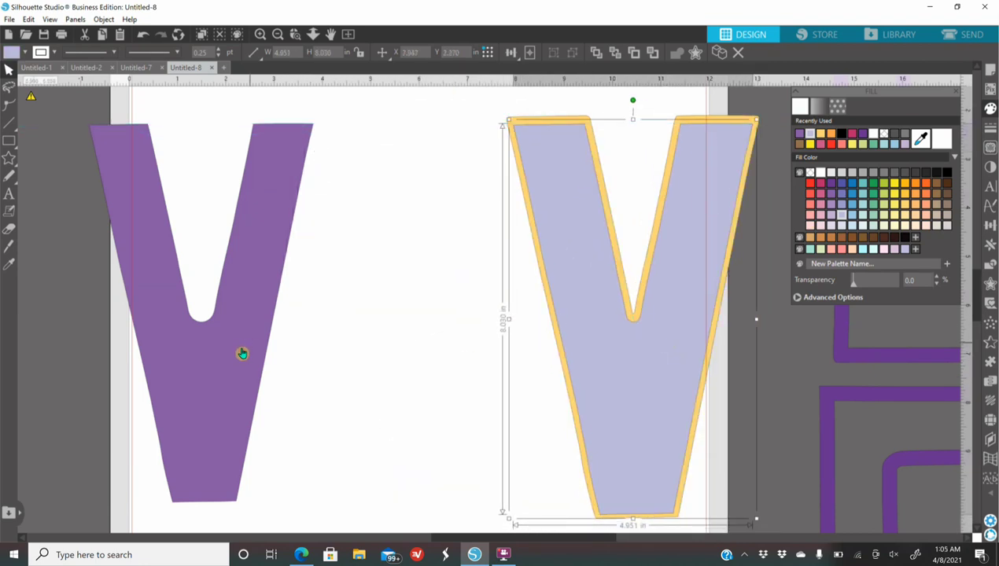
drag(241, 350, 676, 359)
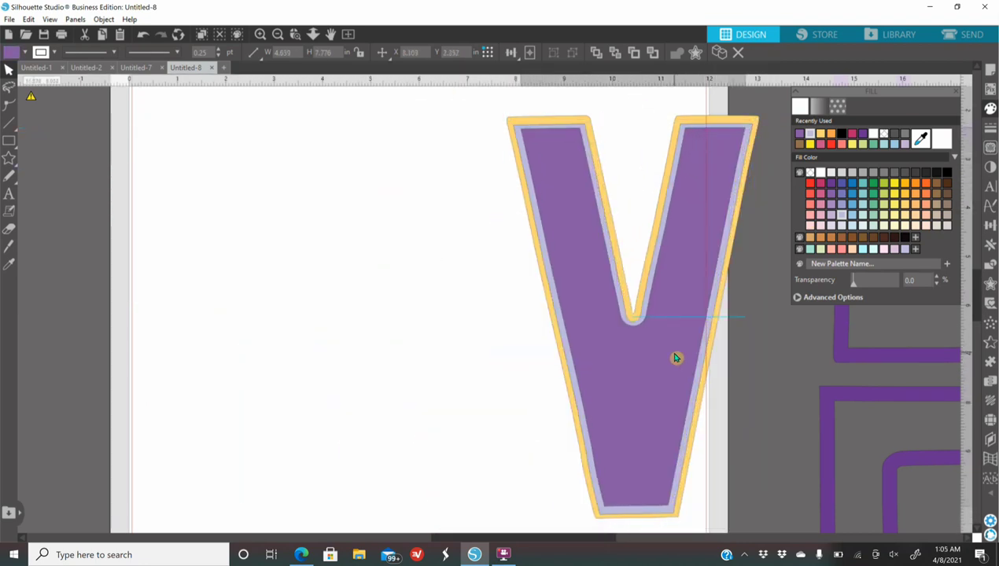
click(309, 230)
Take the layered V apart, with the purple and lavender layers left of the page and the yellow-orange layer right of it
click(278, 34)
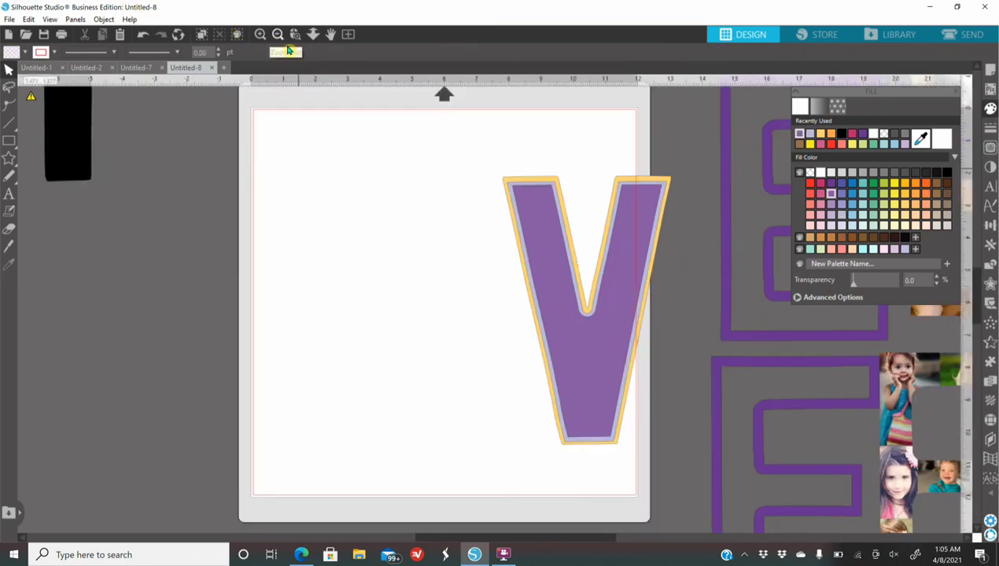
drag(636, 286, 201, 299)
click(518, 319)
drag(371, 334, 178, 337)
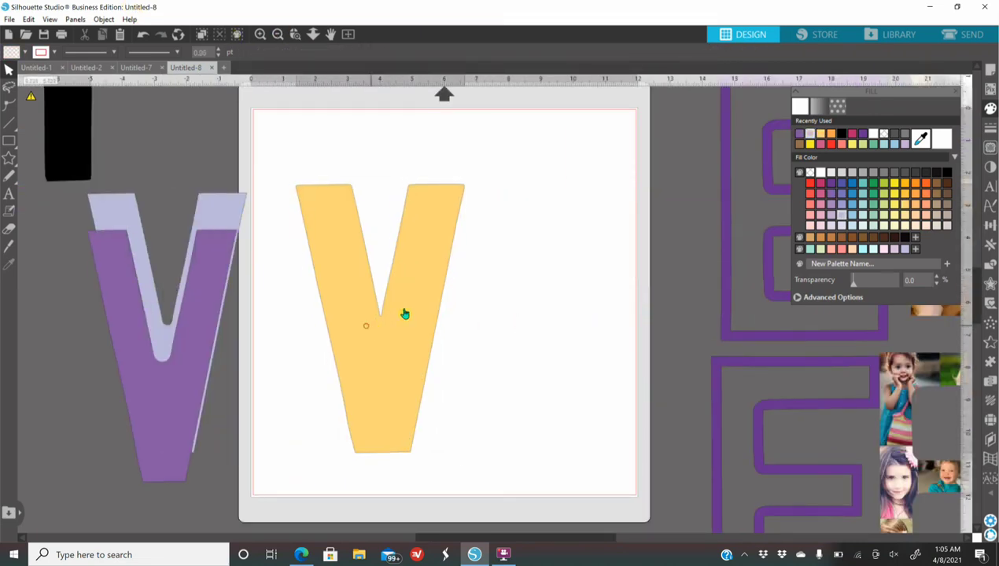
drag(403, 312, 448, 292)
drag(520, 300, 735, 250)
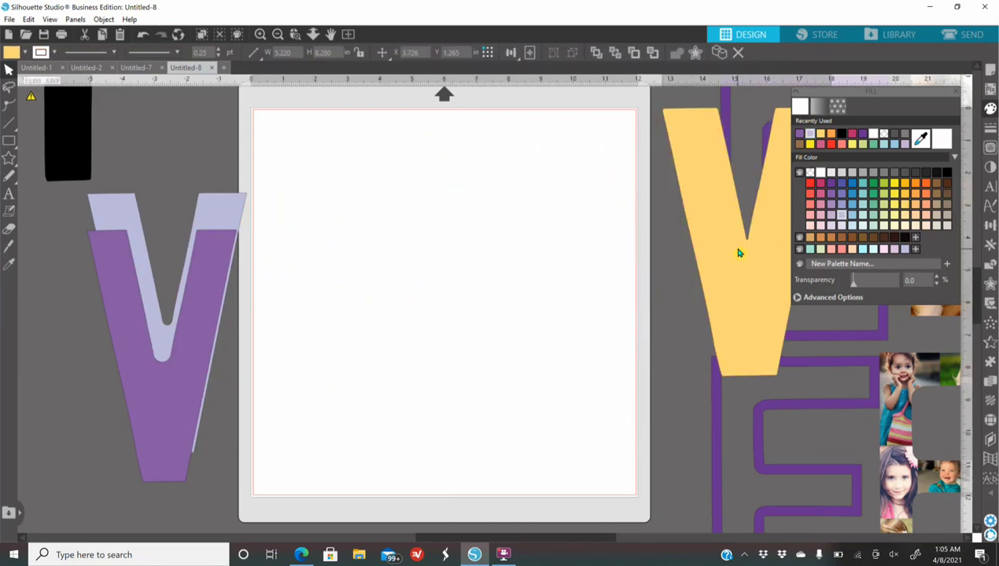
Bring the lavender V onto the page, duplicate it, and move both copies to the right of the page
drag(248, 219, 416, 170)
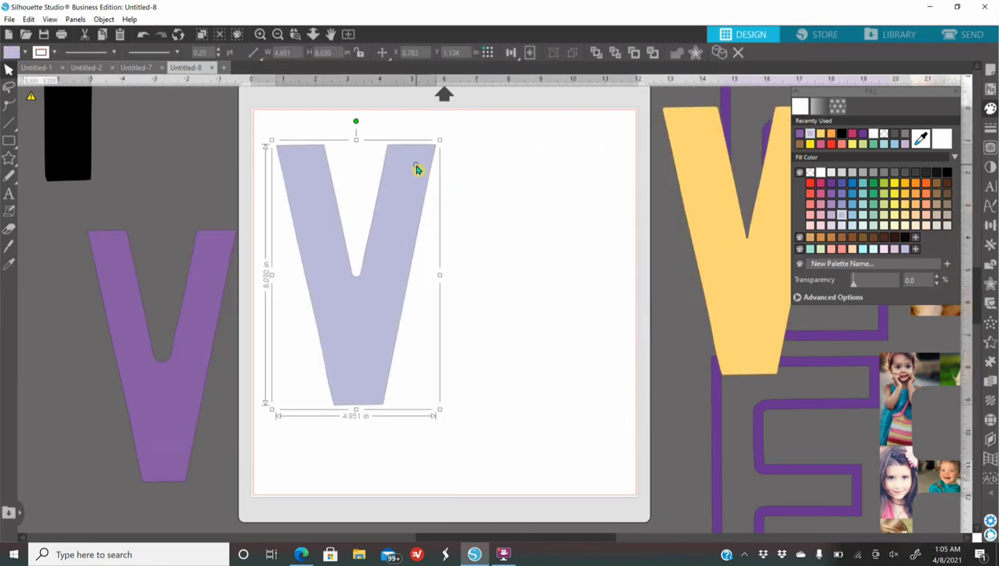
right_click(417, 169)
click(464, 252)
drag(382, 295, 540, 292)
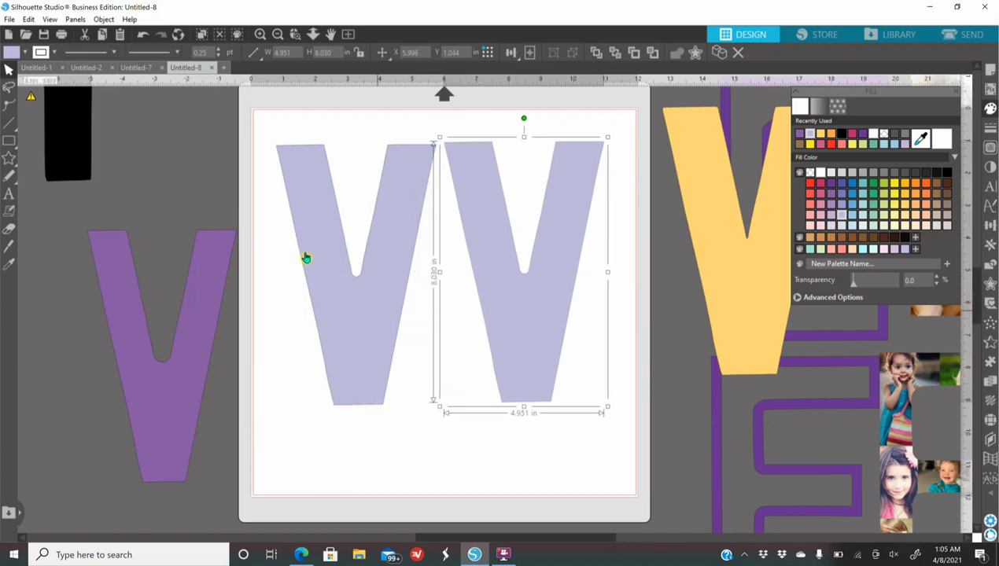
drag(302, 308, 952, 331)
Bring the purple V onto the page, duplicate it twice and spread the three copies out
drag(134, 374, 535, 304)
right_click(378, 312)
click(435, 105)
right_click(535, 303)
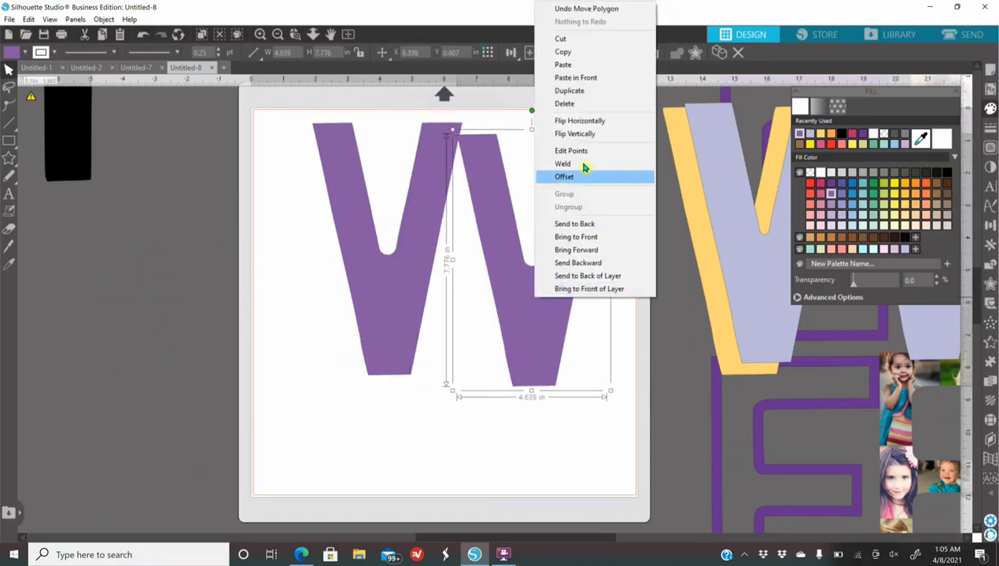
click(594, 96)
drag(564, 257, 281, 294)
drag(535, 281, 551, 272)
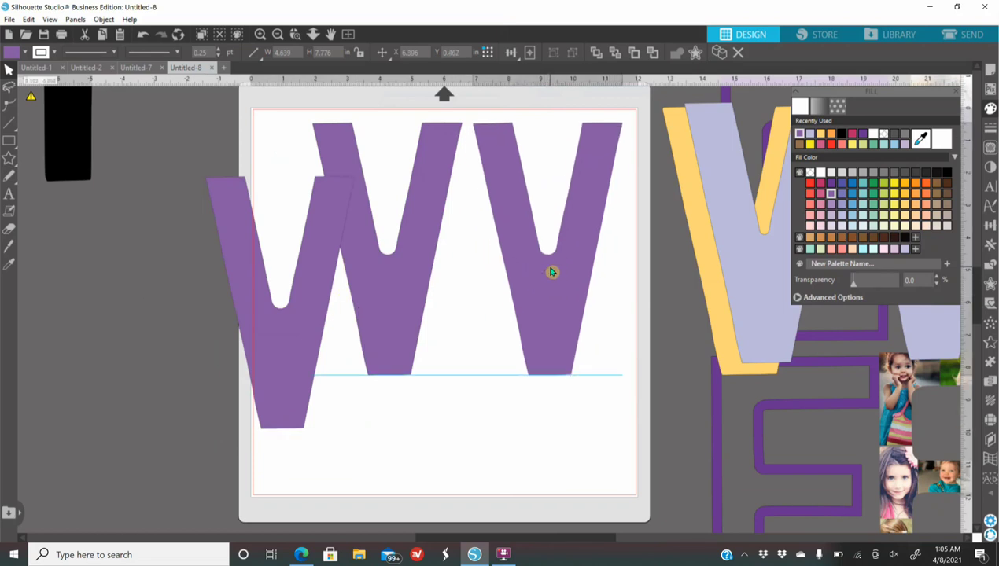
Gather the three purple V copies and move them right of the page over the other V layers
drag(409, 276, 408, 292)
click(504, 289)
drag(331, 290, 335, 345)
drag(508, 311, 328, 392)
drag(413, 294, 283, 358)
click(307, 401)
drag(308, 401, 783, 307)
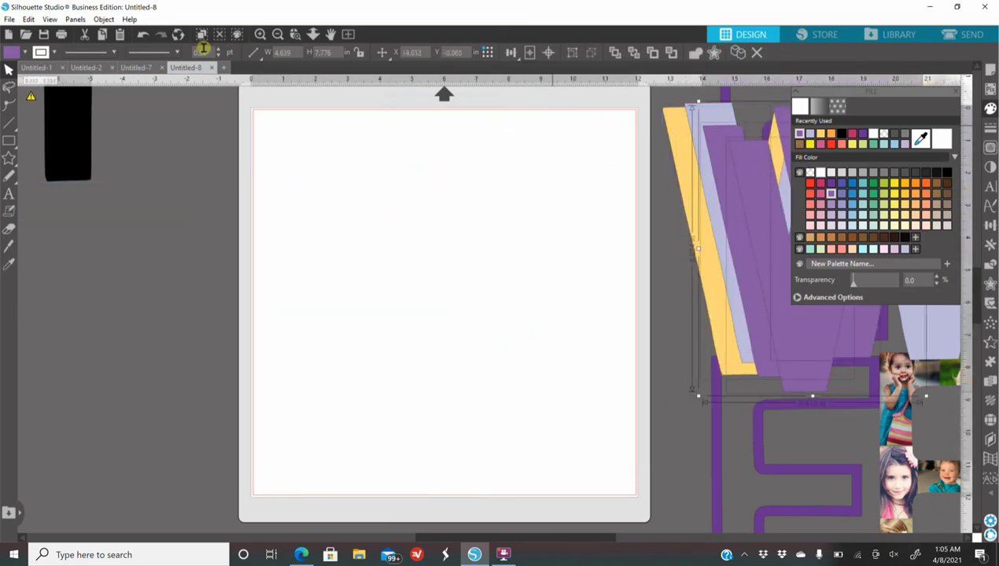
Undo the separating and duplicating of the V layers, and place the layered V in the upper middle of the page
click(146, 33)
click(145, 33)
click(145, 33)
click(146, 33)
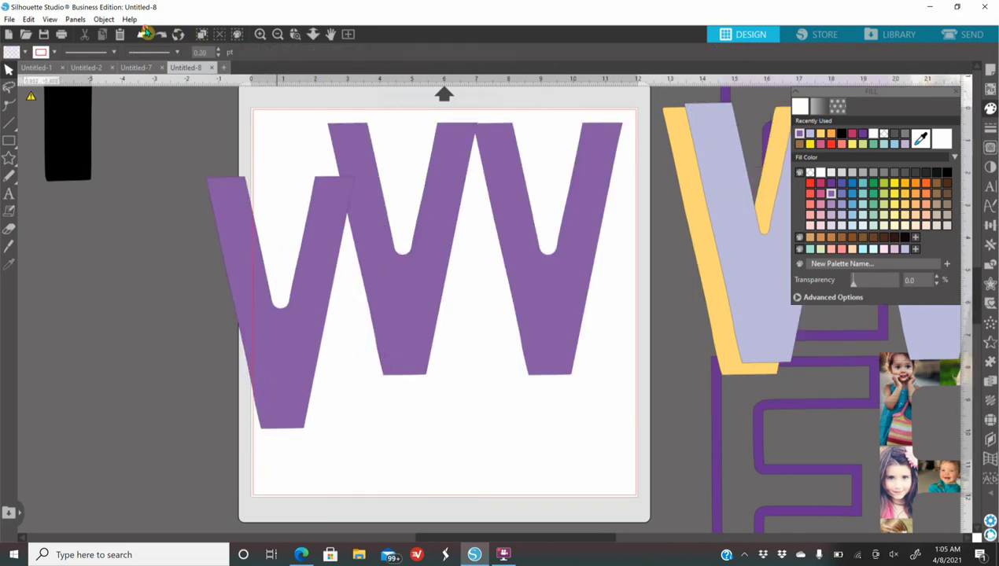
click(146, 33)
click(145, 33)
click(145, 33)
click(146, 33)
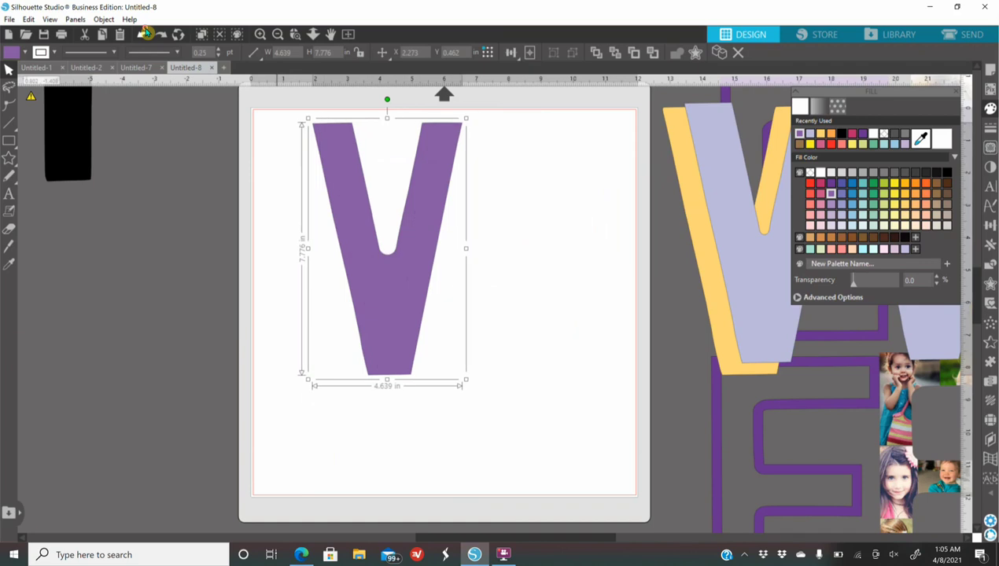
click(146, 33)
click(146, 33)
click(146, 33)
click(145, 33)
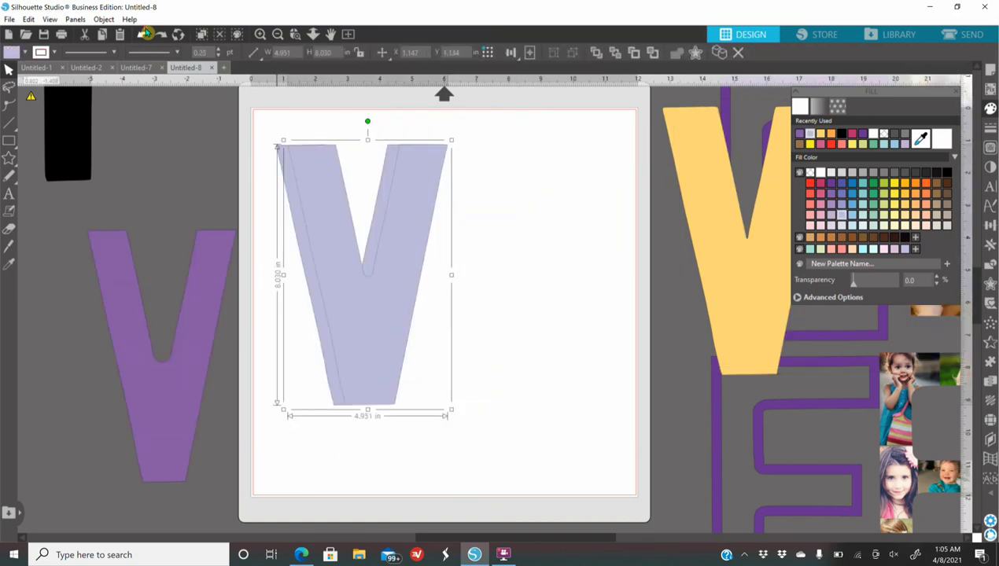
click(146, 33)
click(145, 33)
click(145, 33)
click(146, 33)
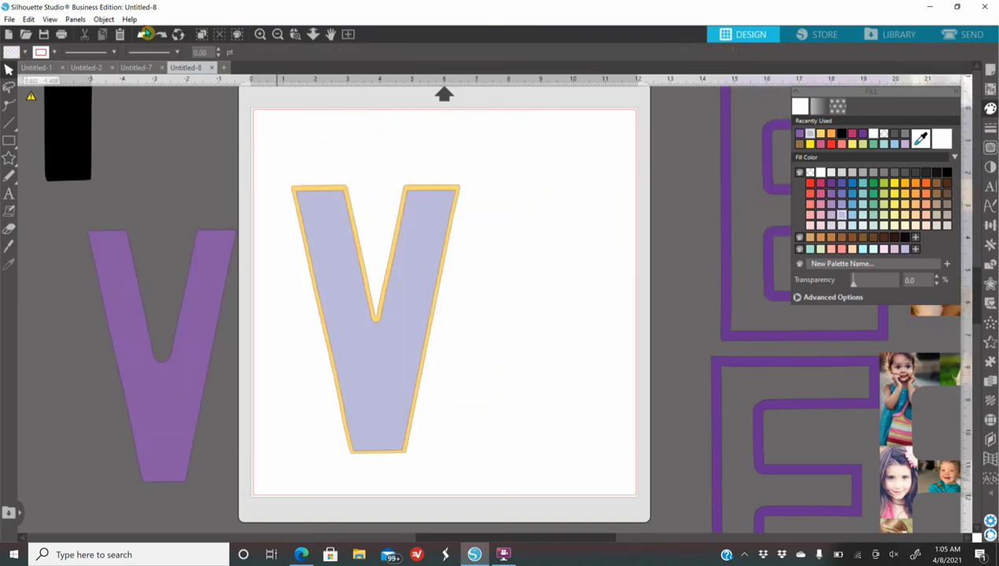
click(146, 33)
drag(403, 410, 425, 294)
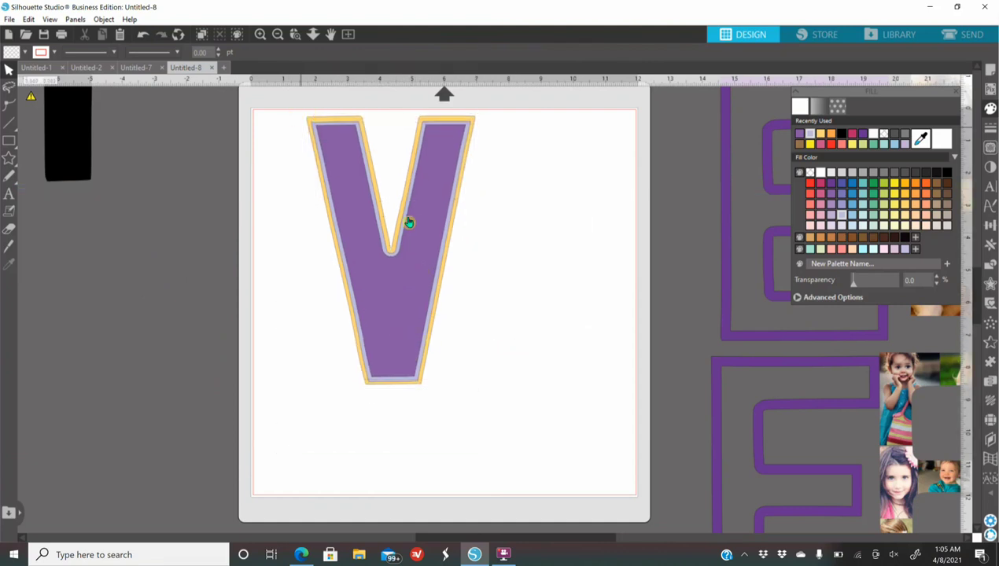
Switch to the browser and copy the picture of two black bows from the bow silhouette image results
click(305, 557)
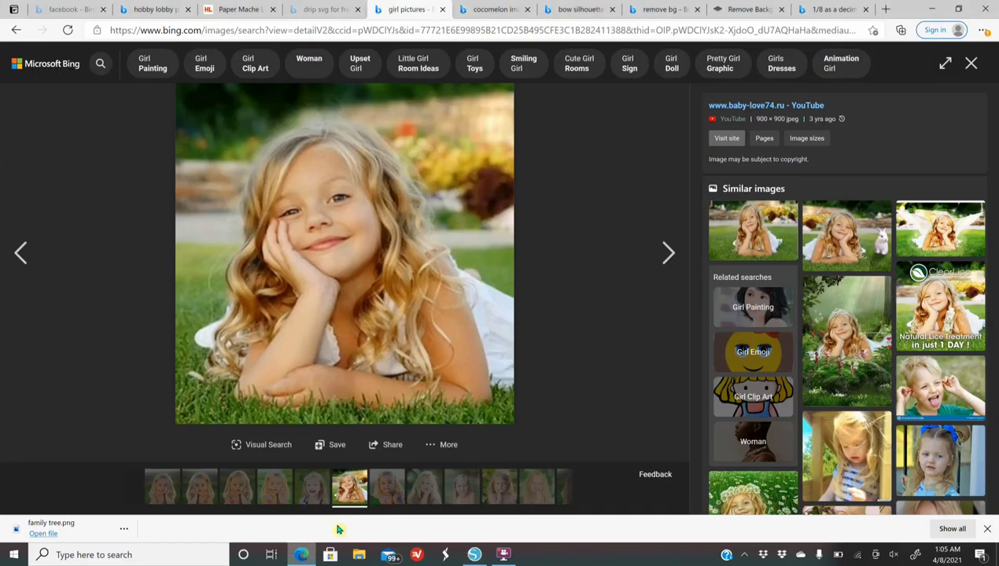
click(583, 9)
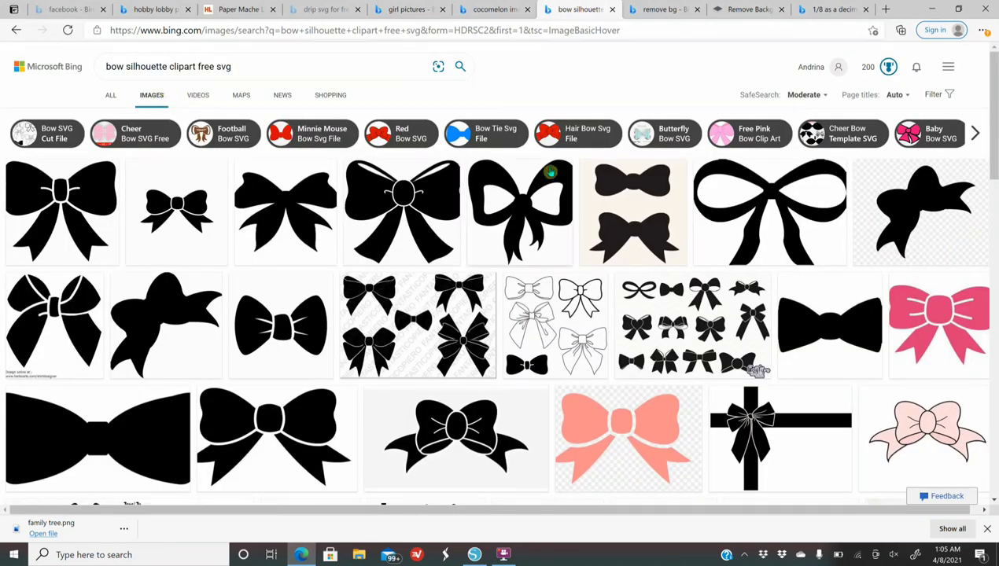
click(649, 212)
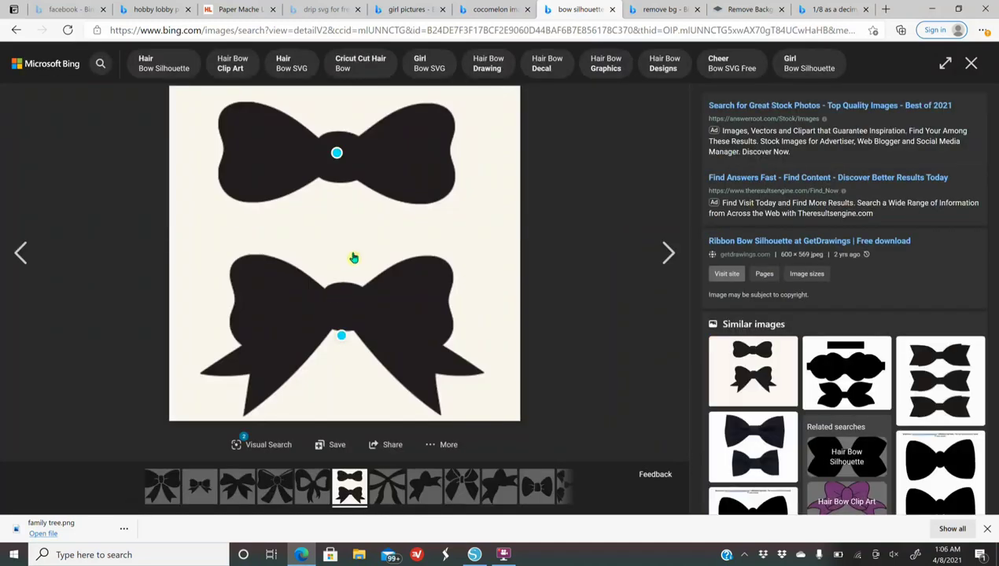
right_click(354, 258)
click(401, 300)
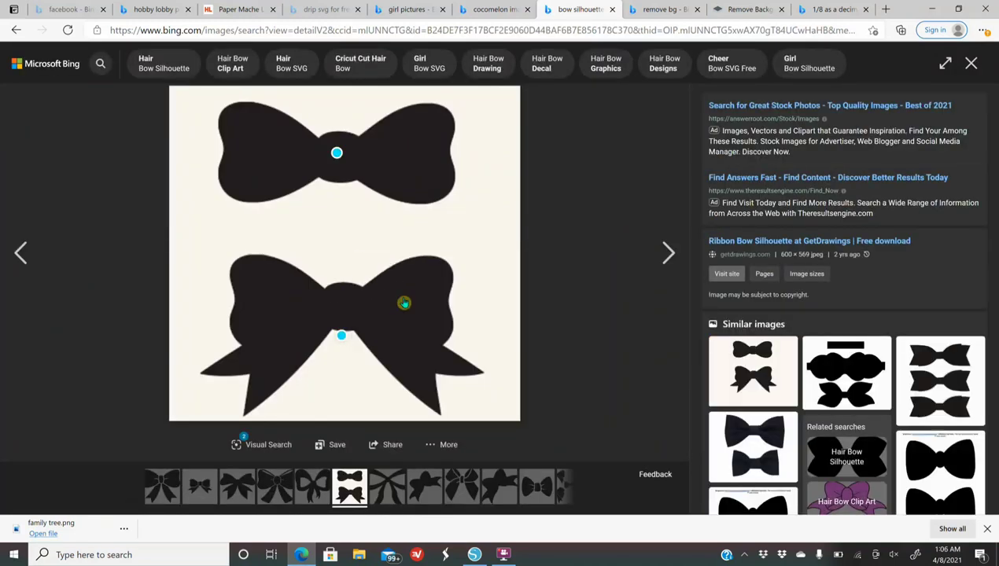
Return to Silhouette Studio, paste the bow picture beside the layered V and enlarge it to about 6.48 by 6.14 in
click(474, 555)
right_click(561, 246)
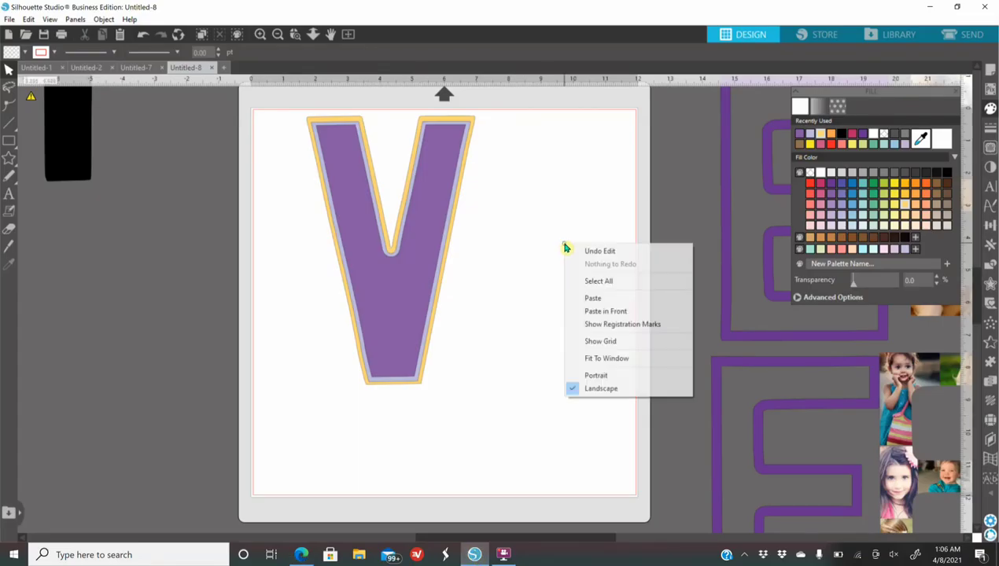
click(592, 298)
drag(480, 331, 571, 326)
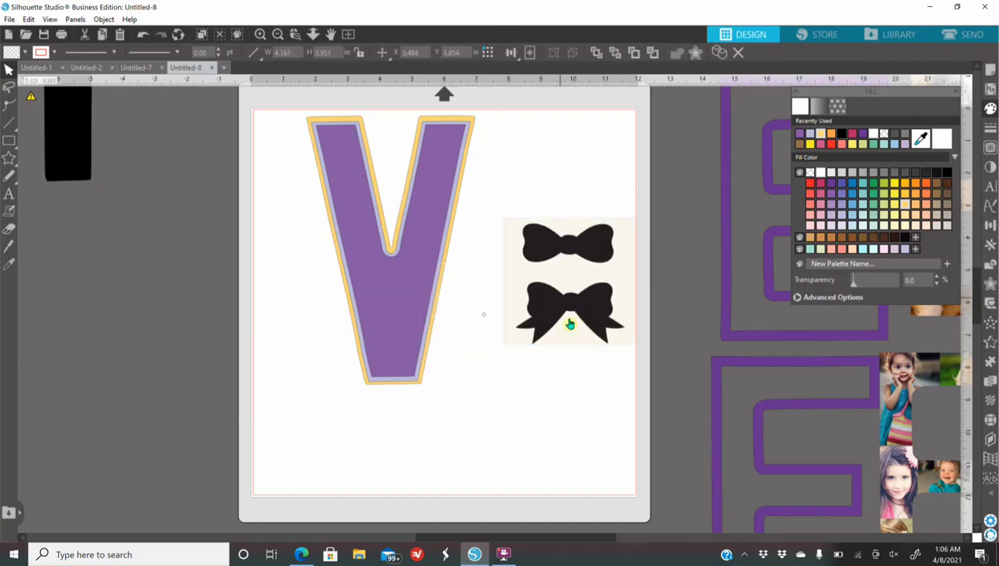
drag(641, 351, 700, 410)
Trace the lower bow with ribbon tails in the pasted picture, and delete the source picture
click(991, 147)
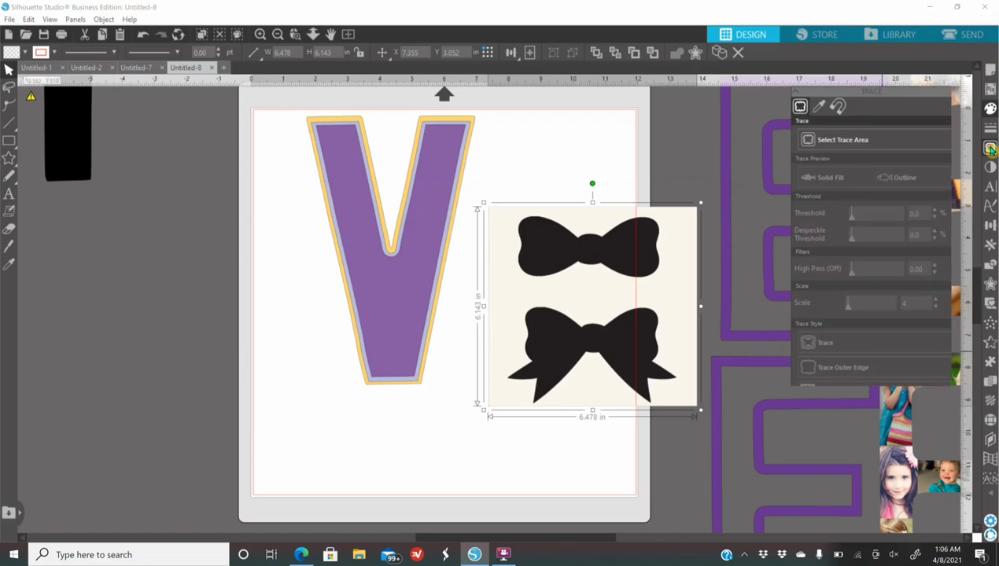
click(868, 144)
mouse_move(508, 294)
mouse_down()
mouse_move(688, 360)
mouse_move(688, 411)
mouse_up()
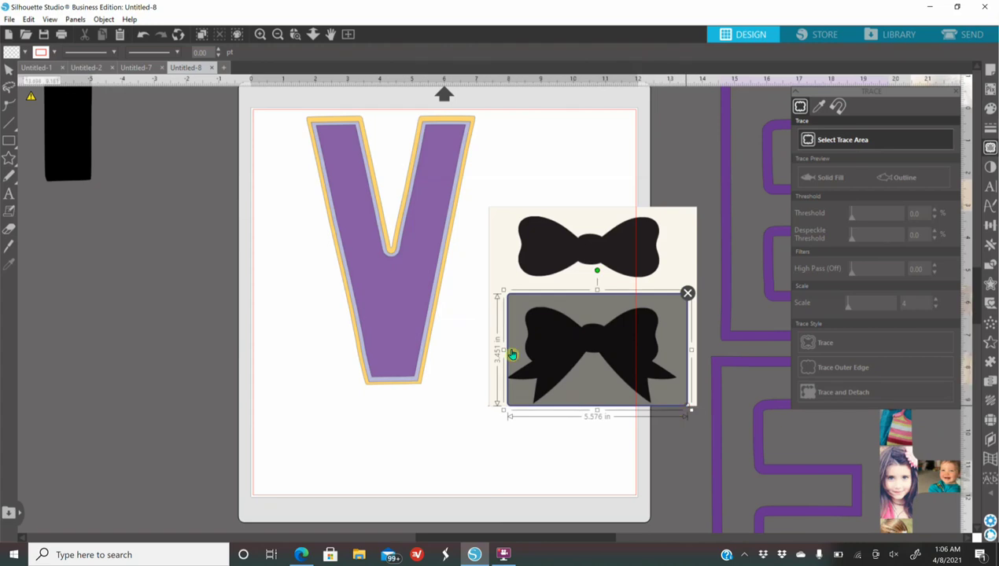
click(836, 346)
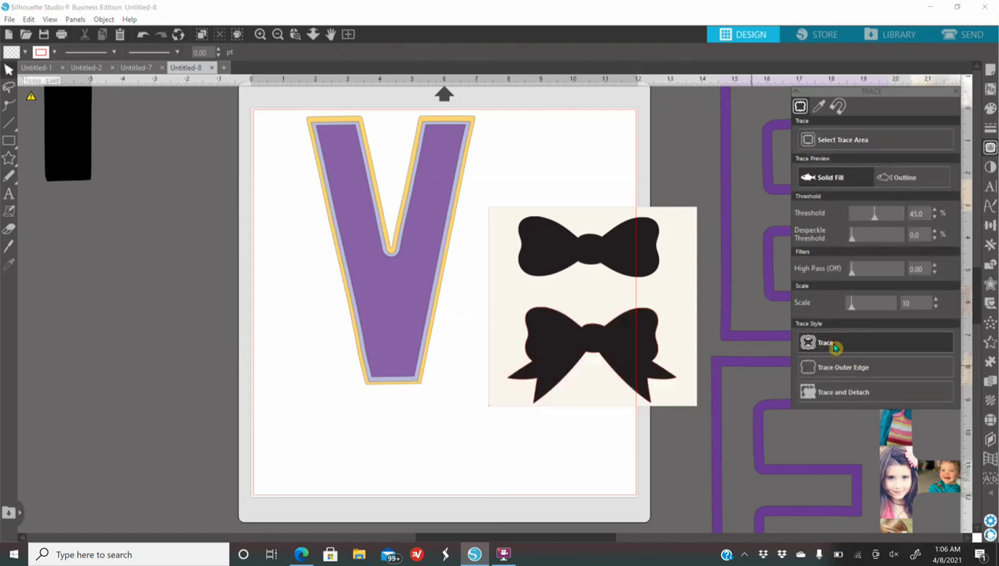
mouse_move(617, 350)
mouse_down()
mouse_move(575, 419)
mouse_move(412, 431)
mouse_up()
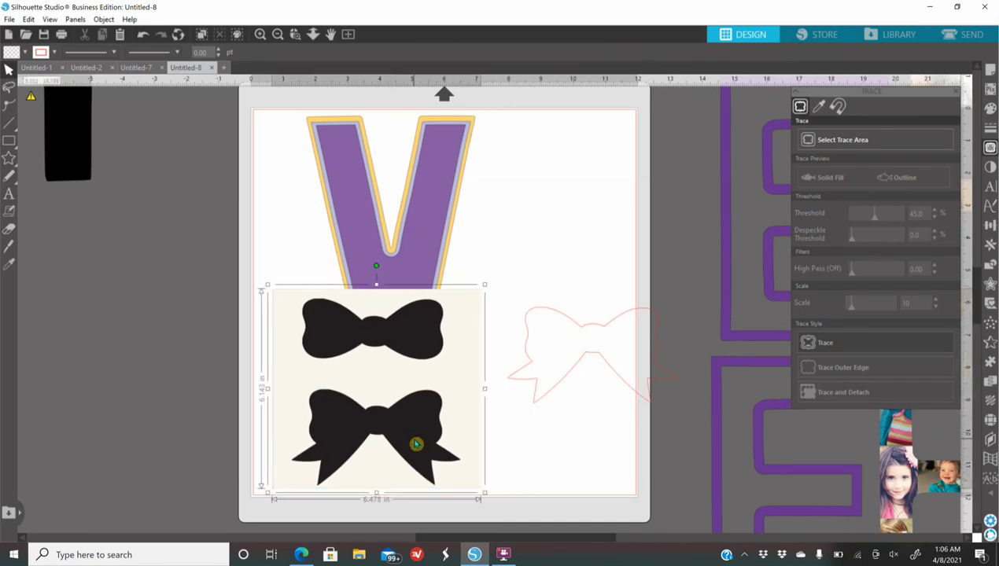
key(Delete)
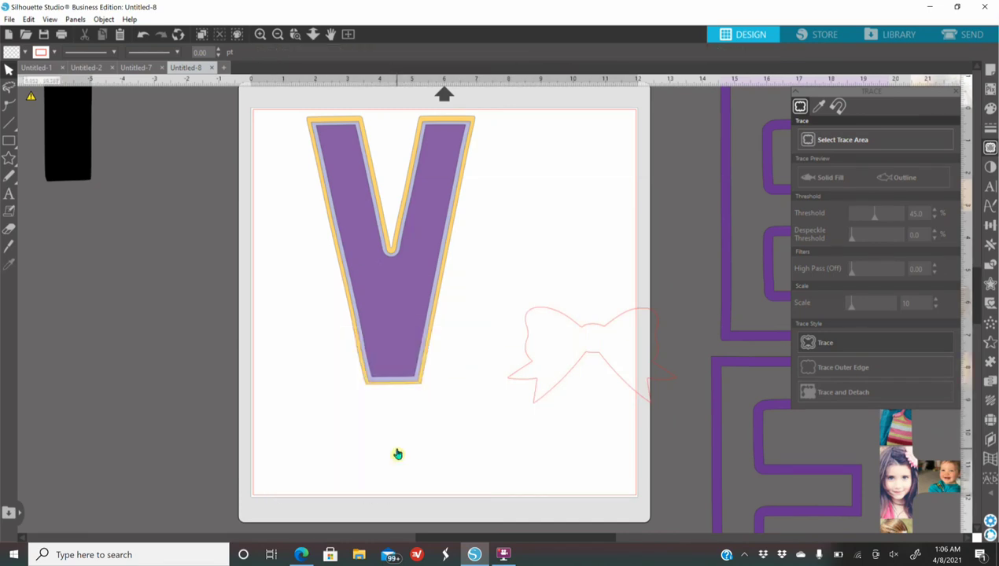
Fill the traced bow outline with white and make its line colour transparent
click(559, 383)
click(987, 112)
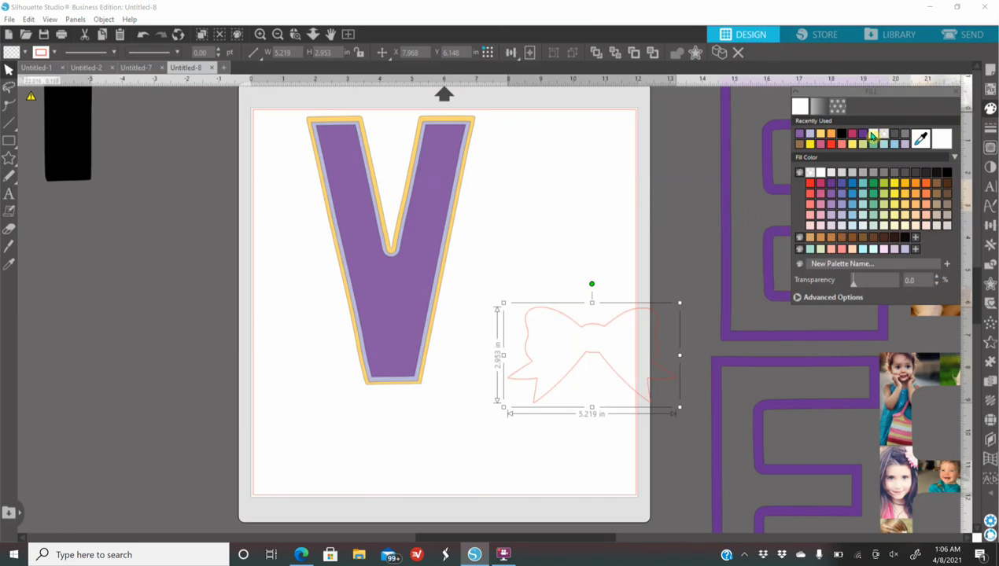
click(872, 136)
click(990, 128)
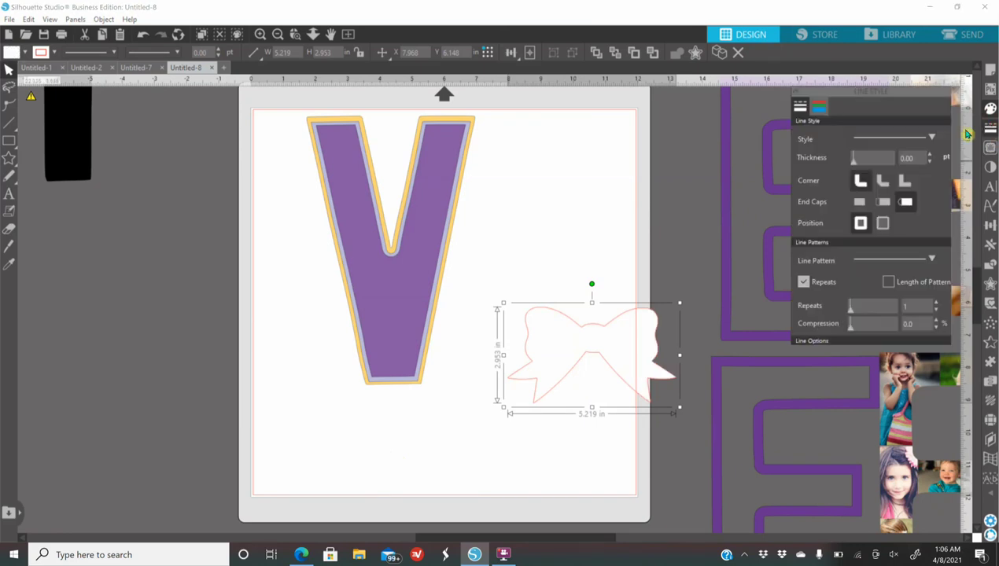
click(819, 107)
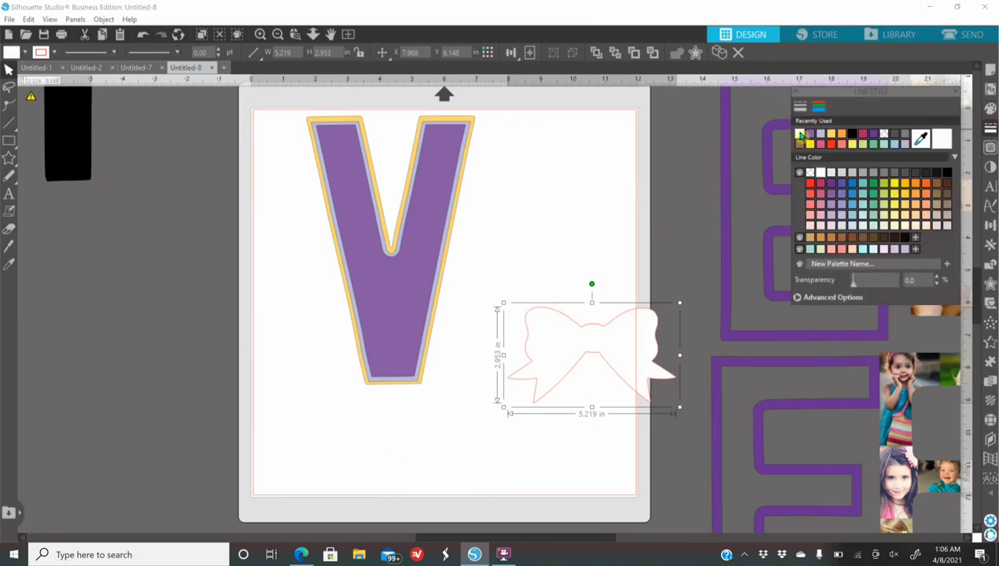
click(882, 134)
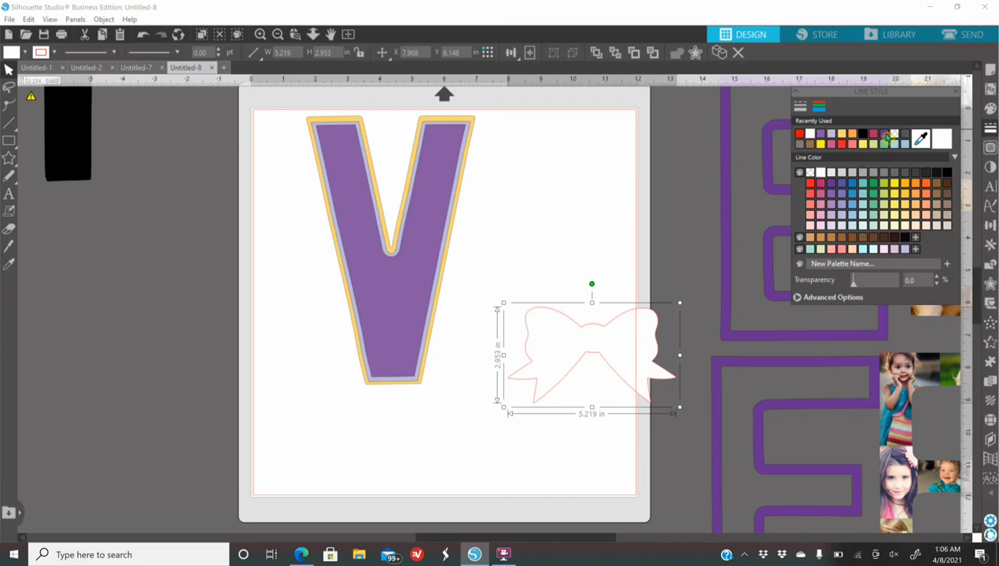
click(886, 137)
Place the white bow just below the V's notch and shrink it to about 2.63 by 1.49 in
drag(638, 353, 447, 280)
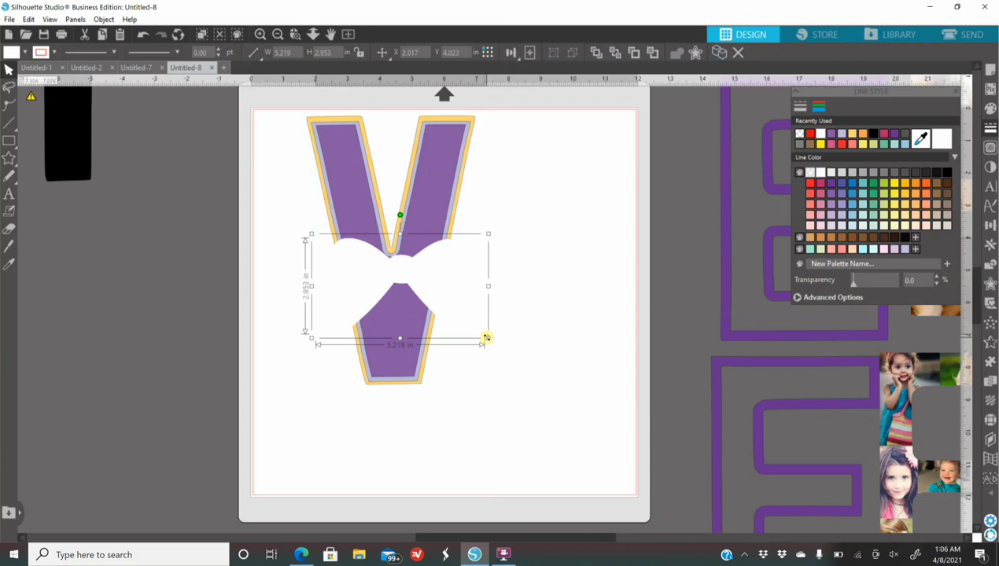
drag(487, 338, 415, 275)
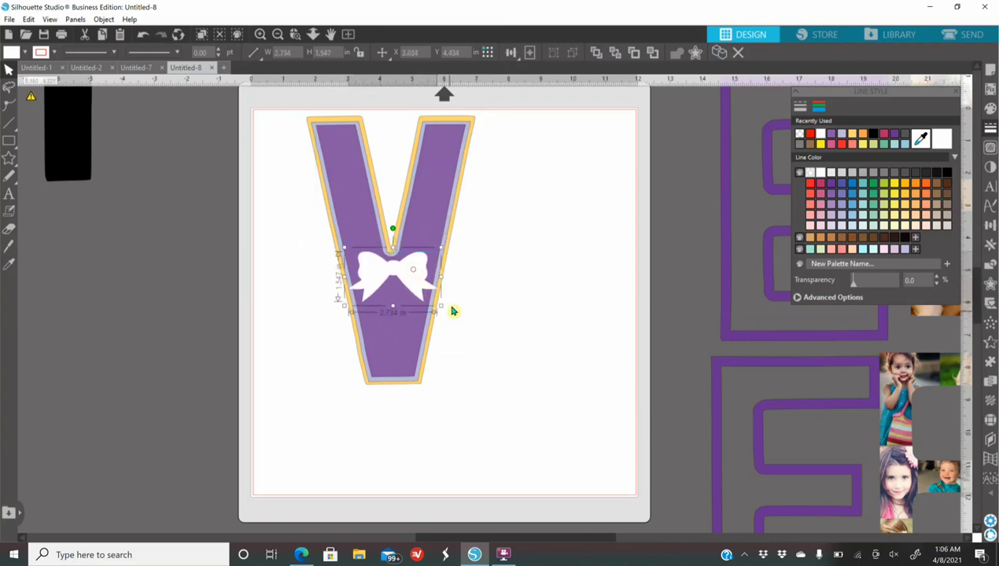
drag(439, 309, 415, 281)
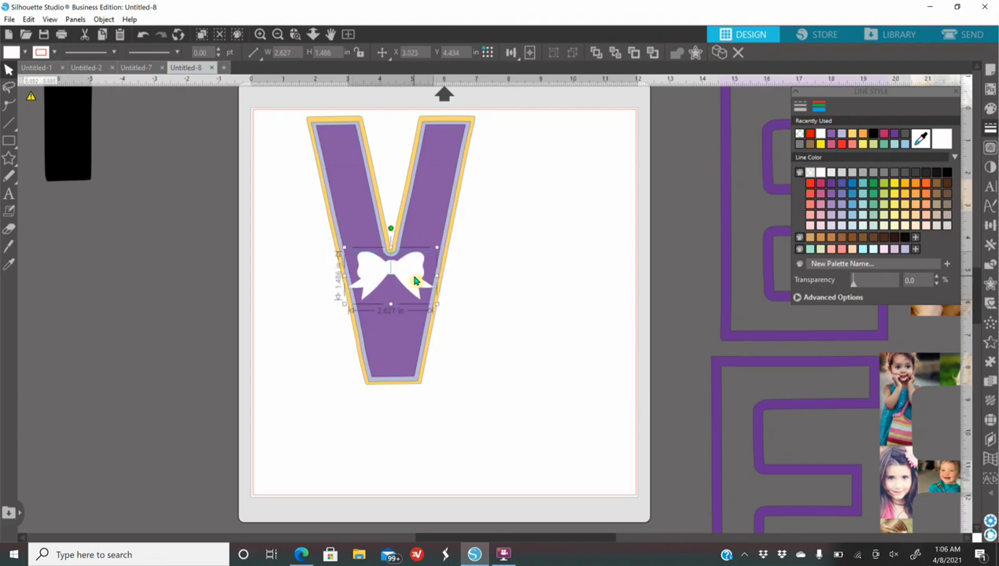
click(584, 339)
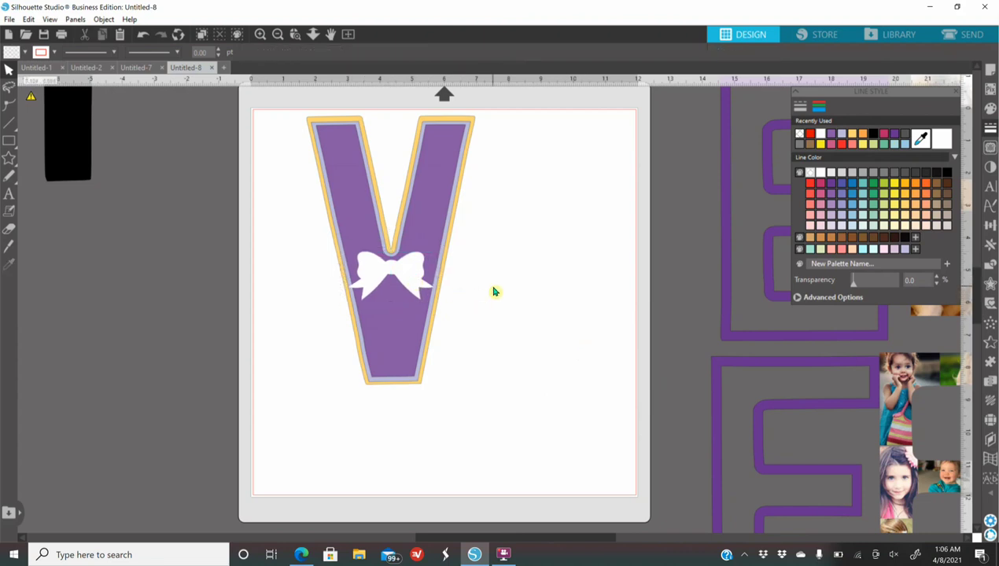
Change the bow's fill colour to black
click(413, 276)
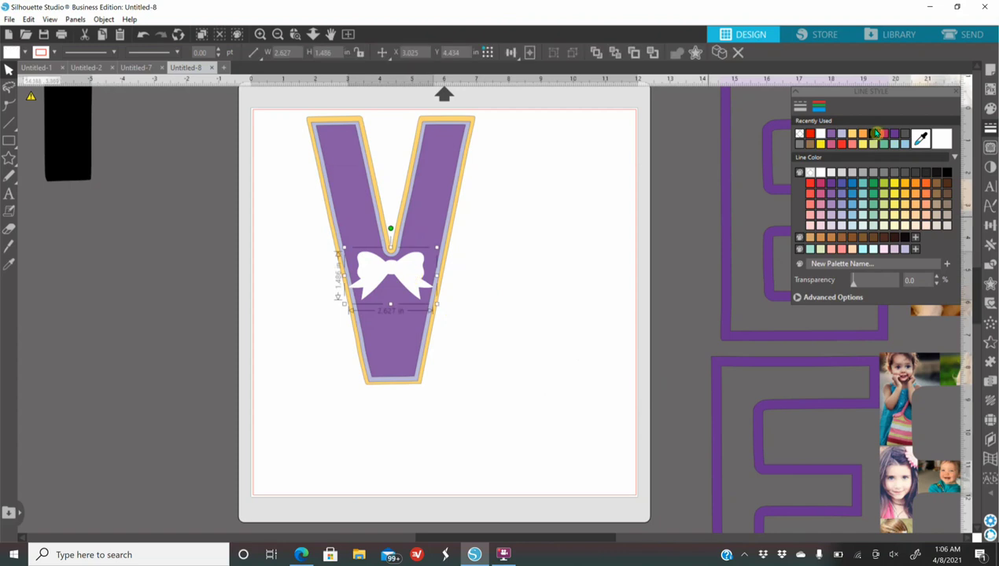
click(992, 110)
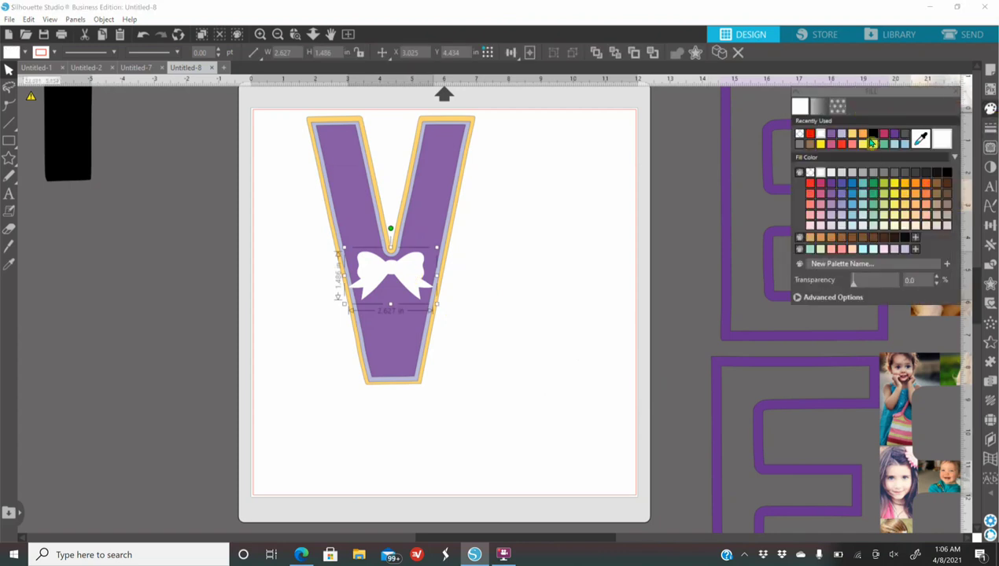
click(873, 135)
Move the black bow off the V to its lower right and duplicate it to make three bows
drag(410, 274, 521, 359)
right_click(532, 308)
click(598, 96)
right_click(603, 380)
click(652, 196)
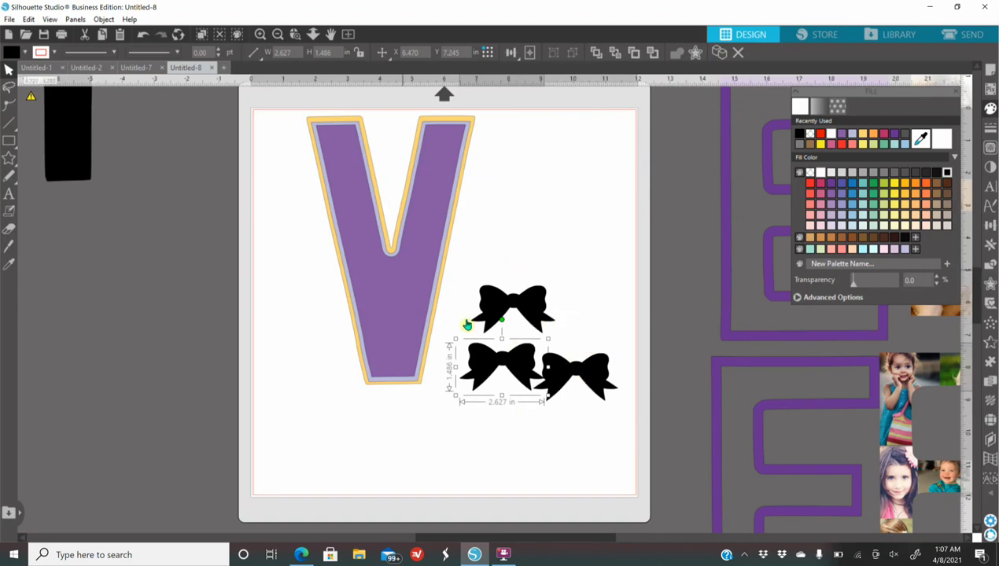
drag(523, 312, 400, 272)
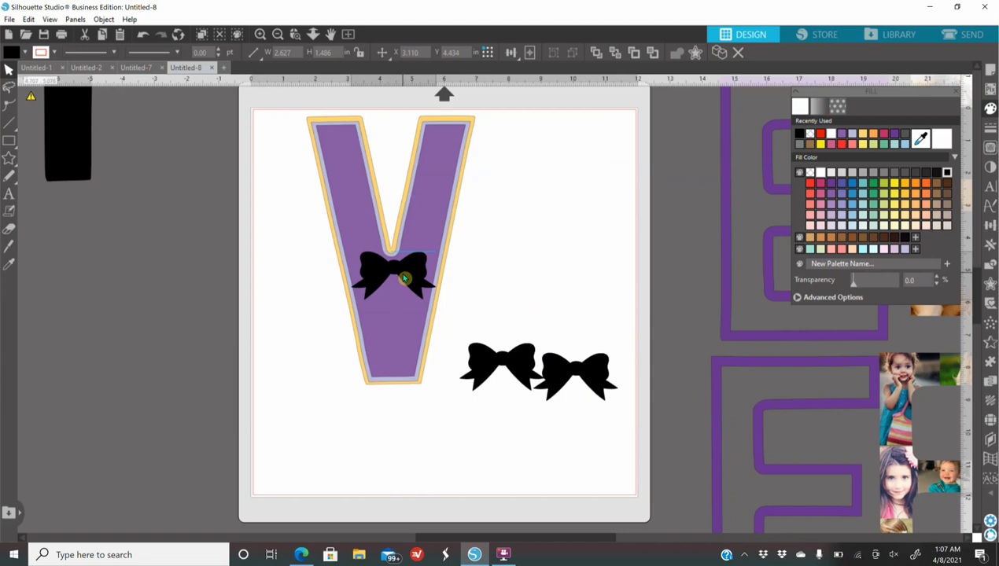
key(ctrl+z)
Move the layered V together with the three bows off the page, to the right of the lower photo-collage E
click(278, 34)
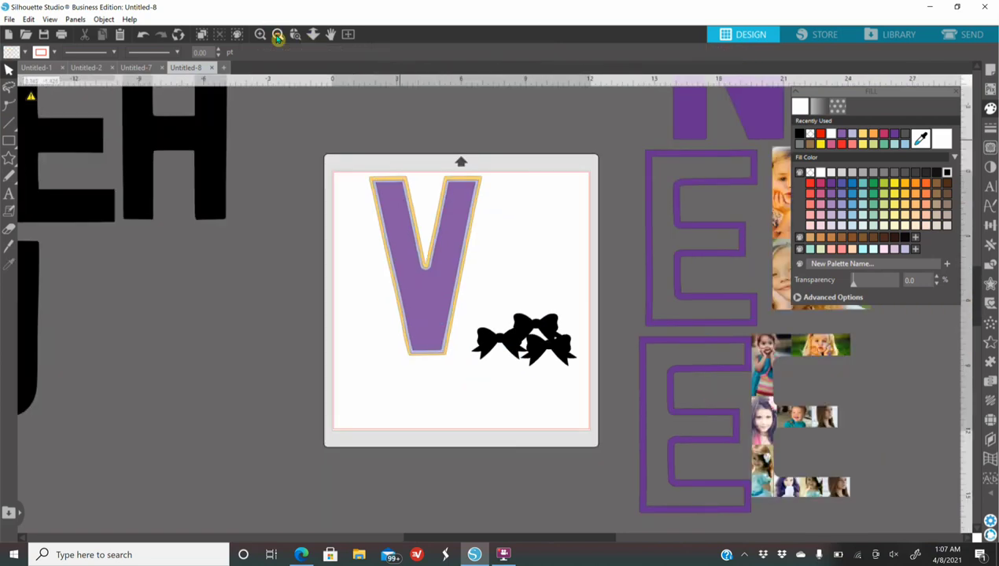
click(278, 34)
click(417, 227)
shift+click(517, 329)
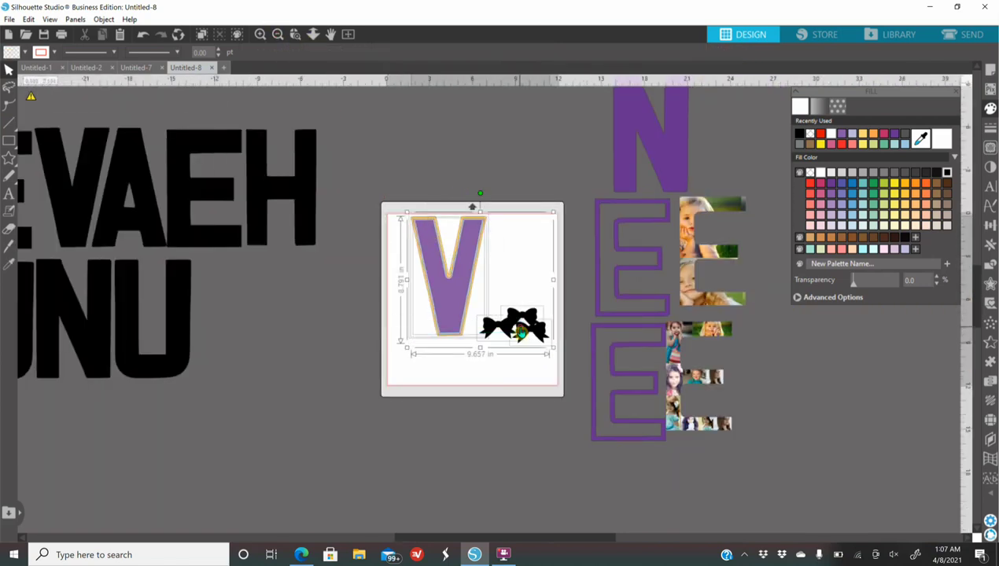
drag(517, 328, 879, 444)
click(327, 320)
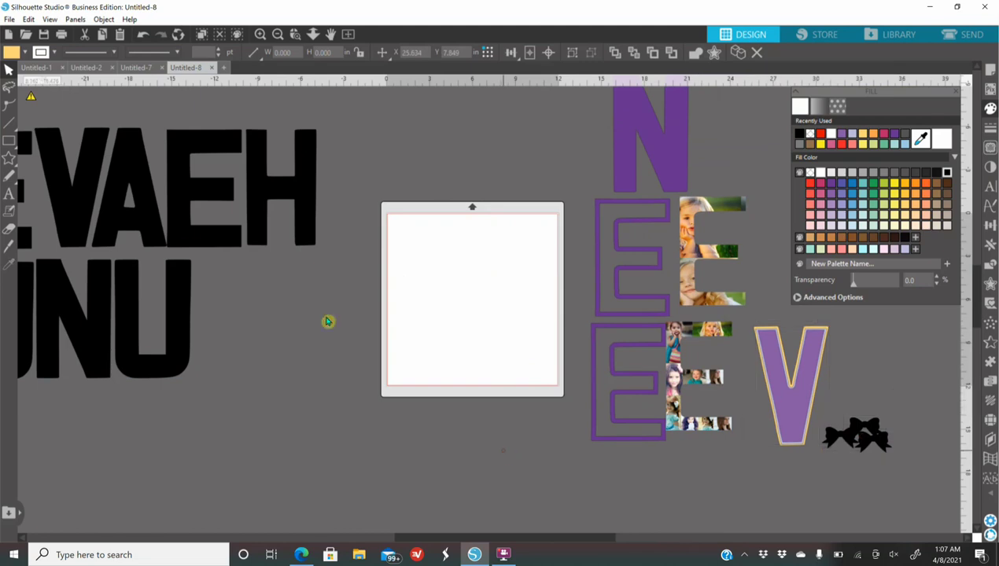
Duplicate the black letter A from the name on the left and place the copy on the empty page
click(157, 224)
right_click(157, 224)
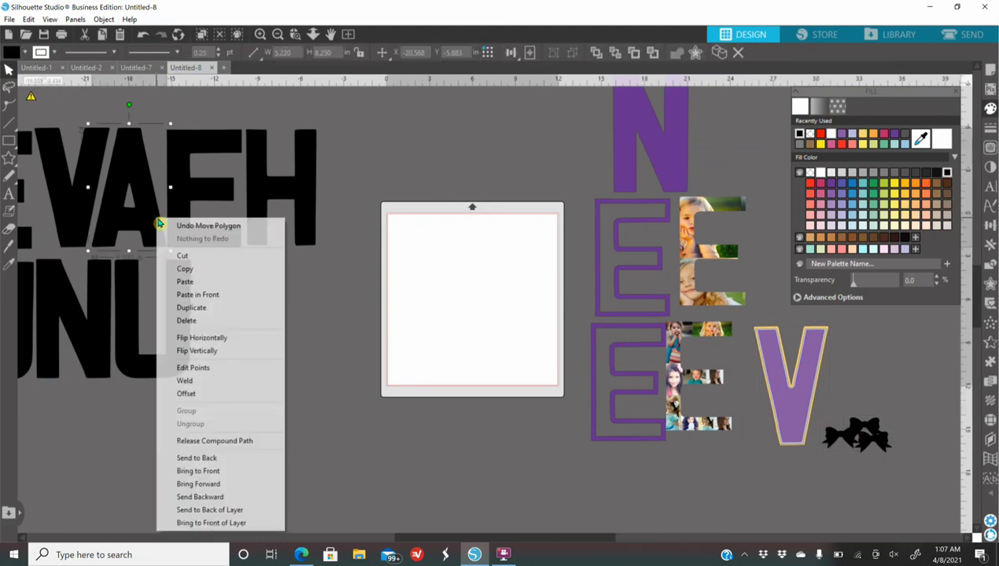
click(227, 313)
drag(154, 203, 487, 321)
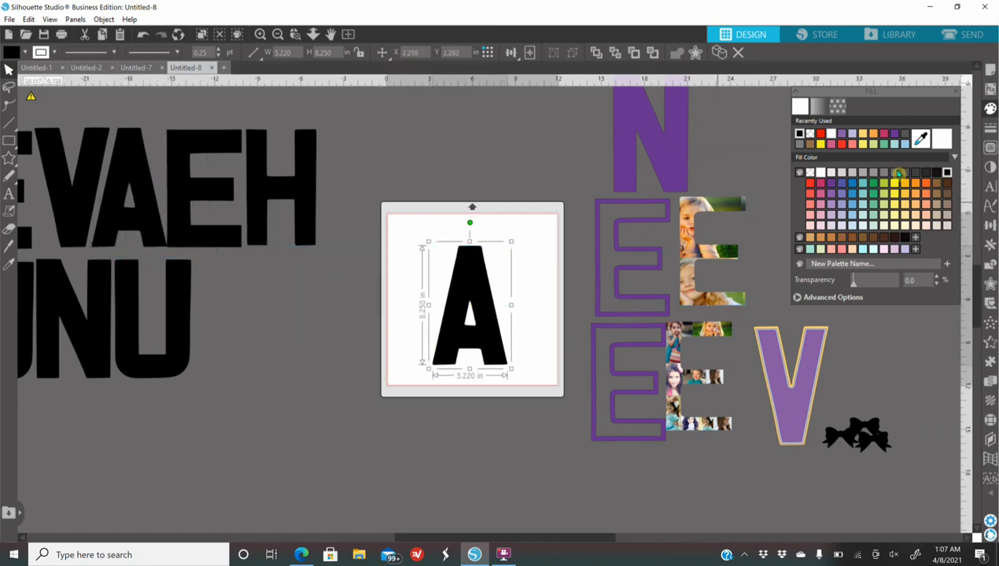
Fill the copied A with white and shift it slightly toward the middle of the page
click(820, 173)
click(260, 34)
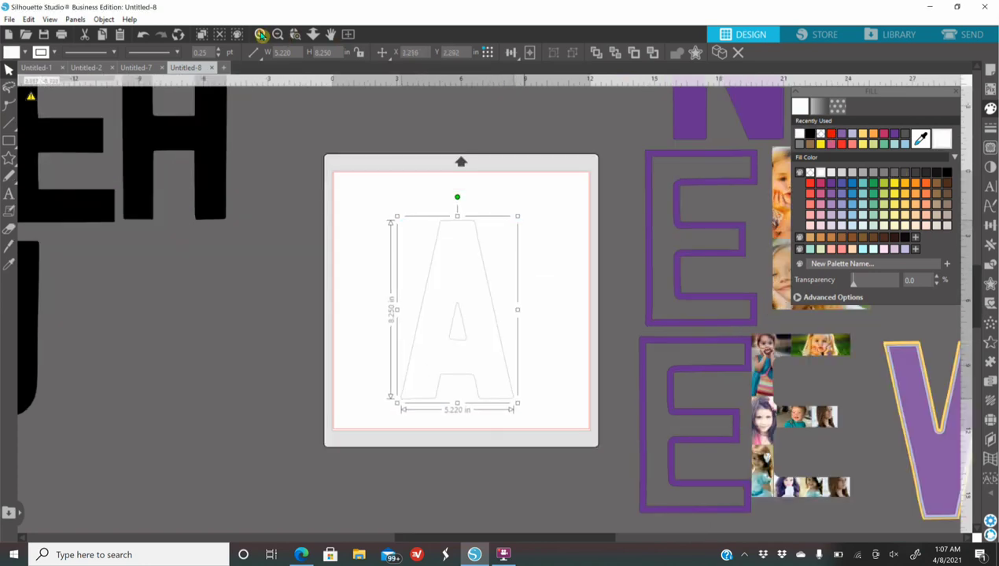
drag(441, 377, 430, 345)
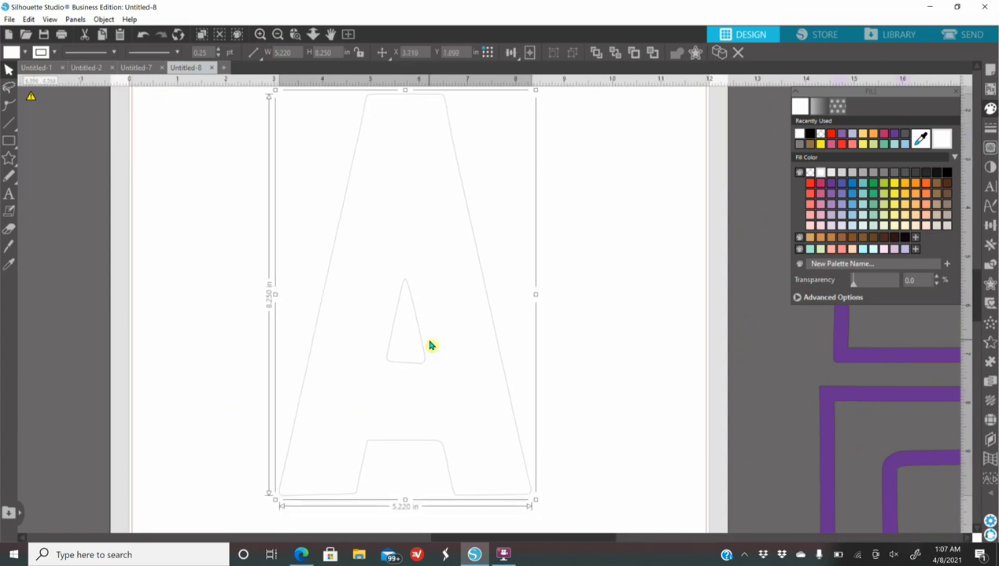
Create an internal offset of the letter A with square corners at a distance of 0.300 in
click(990, 284)
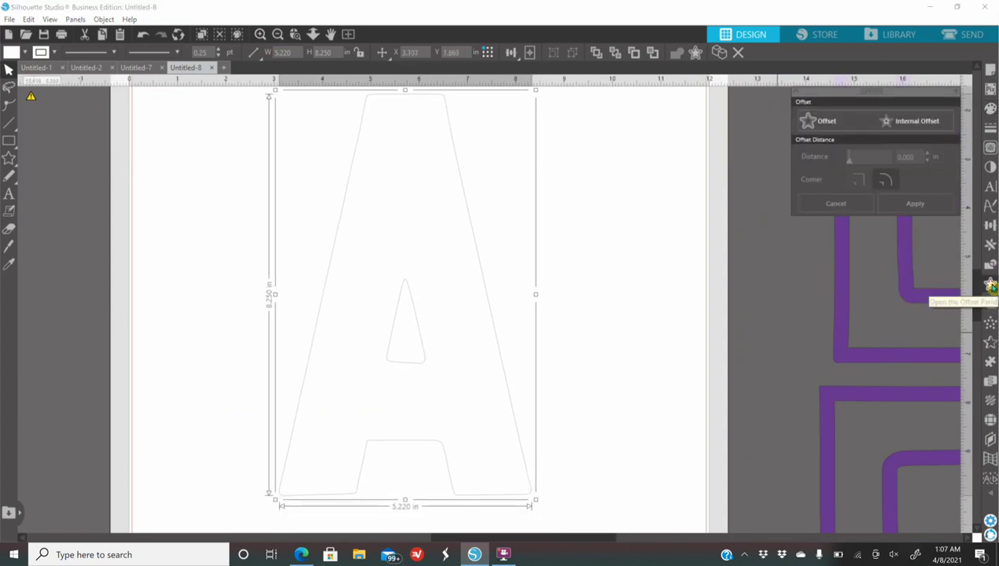
click(915, 122)
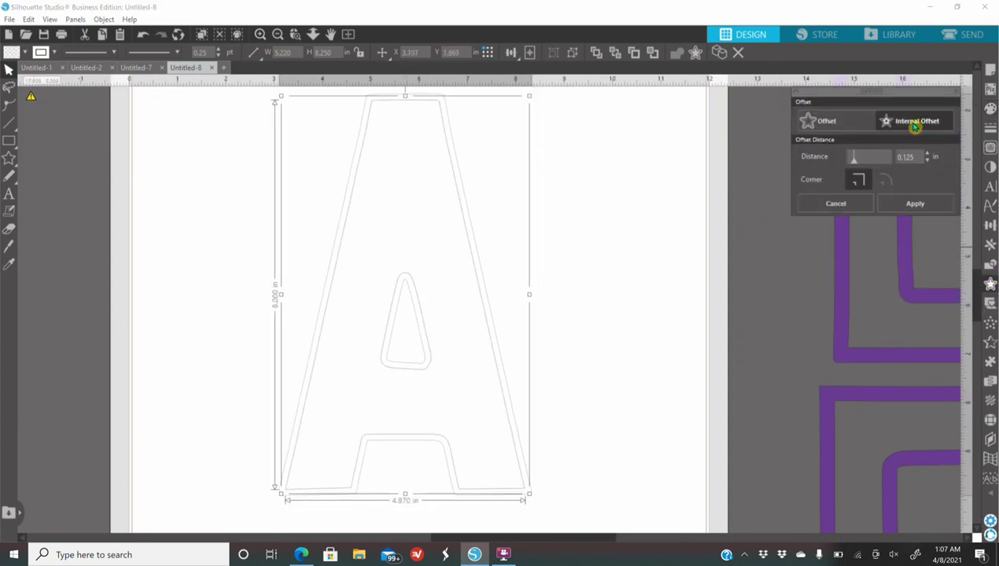
click(930, 155)
click(930, 155)
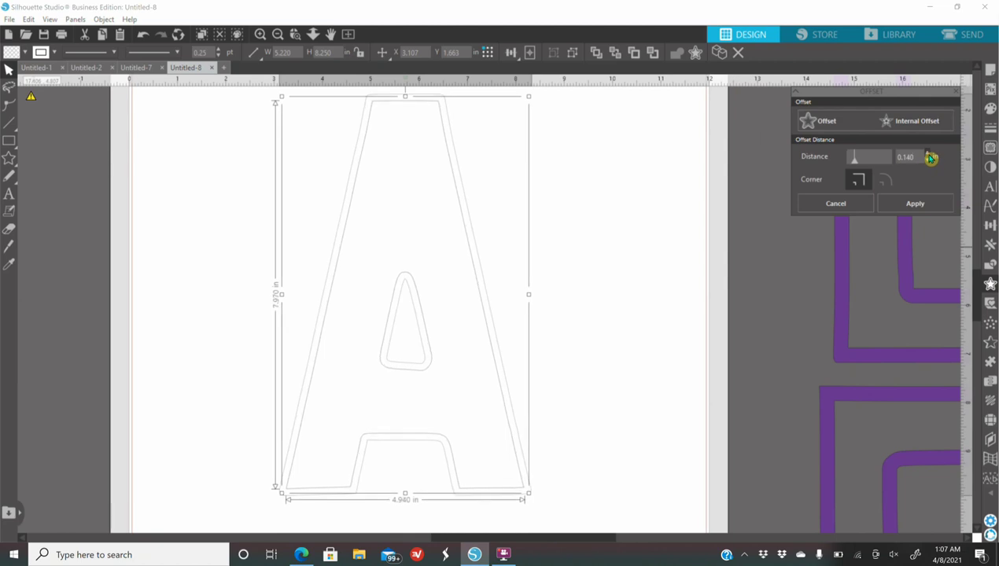
click(930, 155)
click(929, 155)
click(930, 155)
click(930, 155)
click(930, 155)
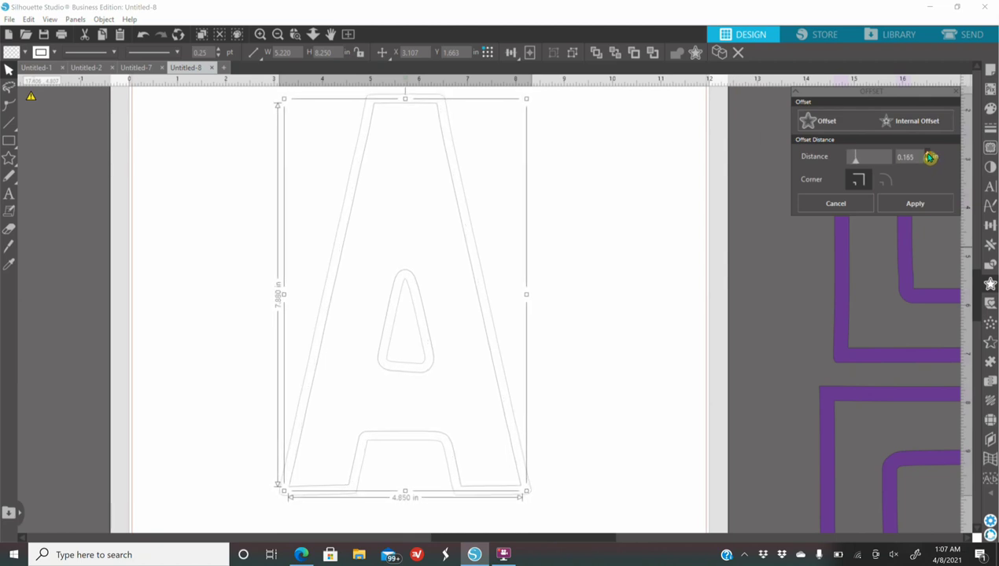
click(929, 155)
click(930, 155)
click(930, 155)
click(929, 155)
click(930, 155)
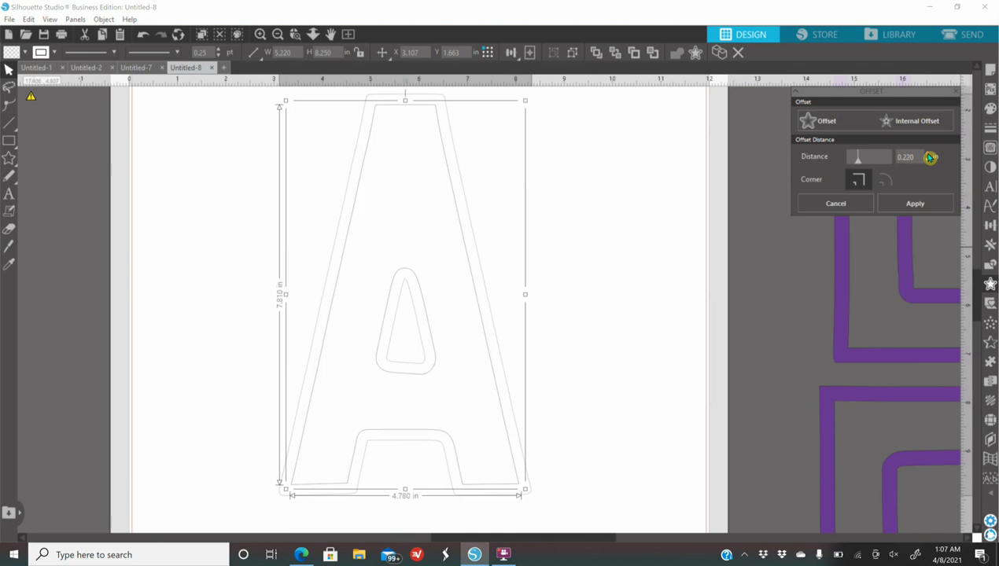
click(930, 155)
click(930, 155)
click(930, 155)
click(930, 155)
click(930, 155)
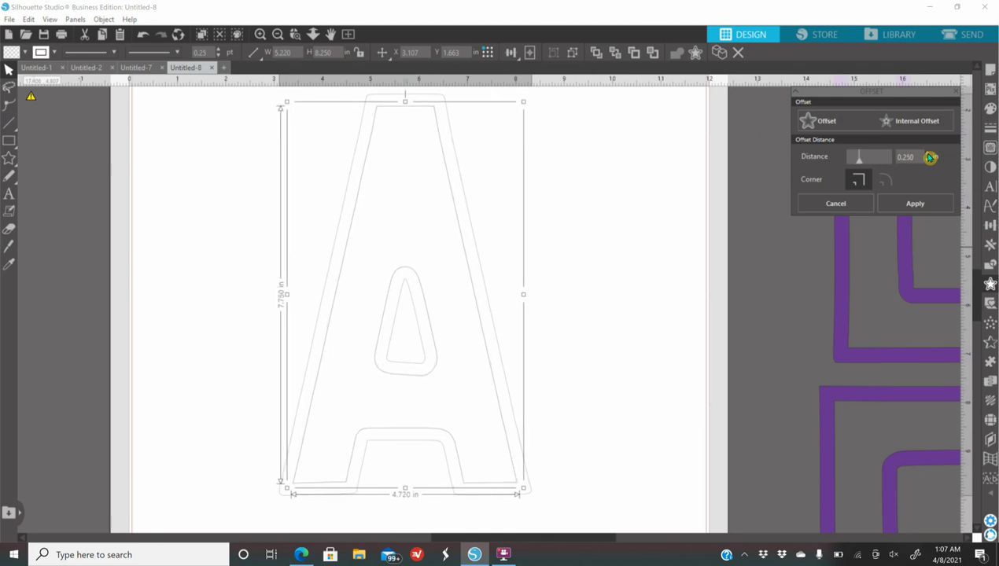
click(930, 155)
click(929, 155)
click(930, 155)
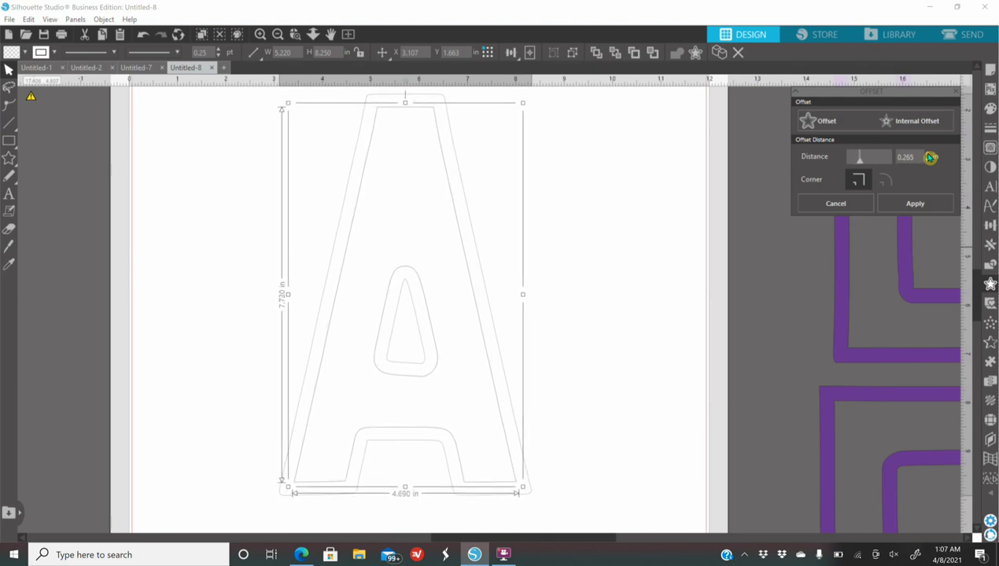
click(930, 155)
click(930, 155)
click(930, 155)
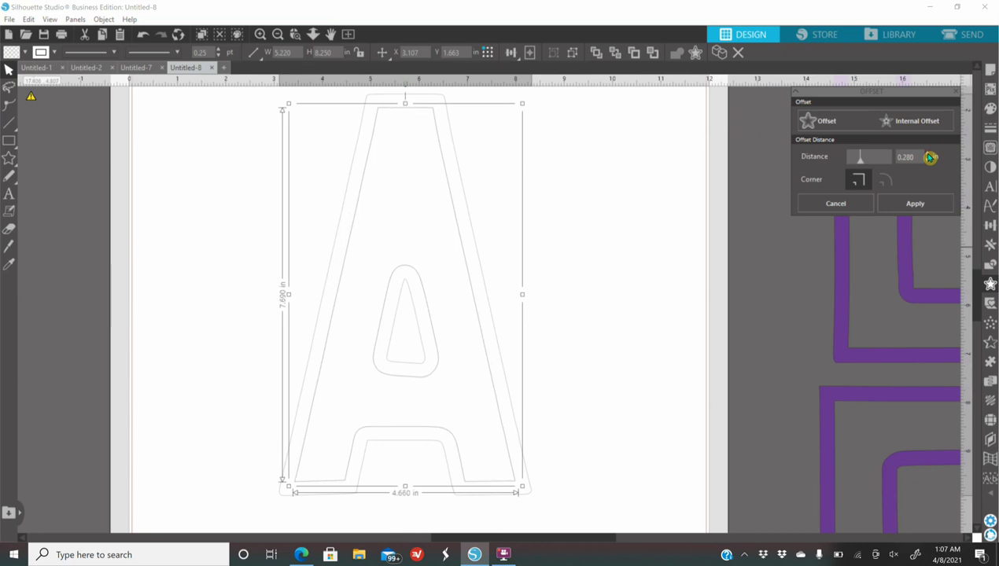
click(930, 155)
click(930, 155)
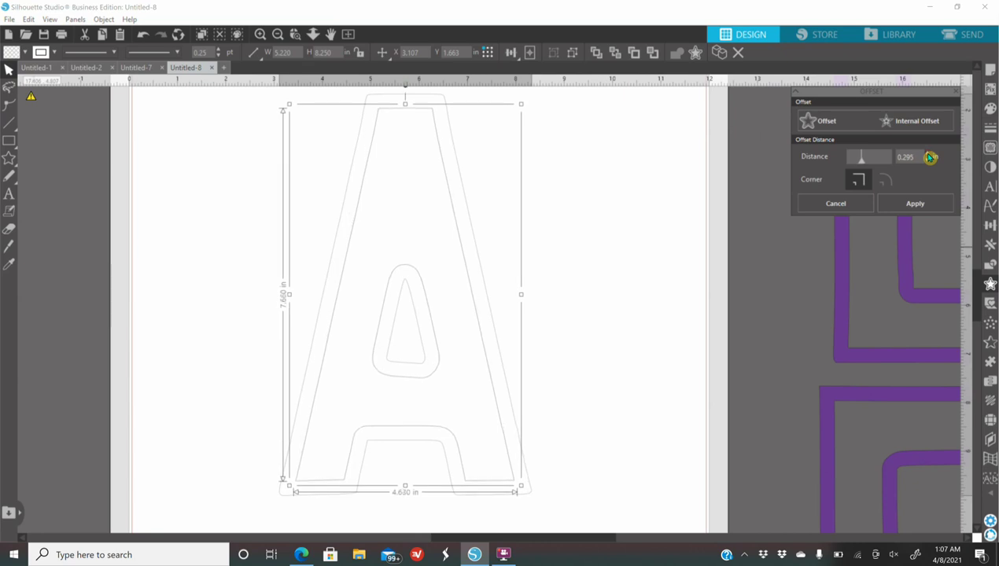
click(930, 155)
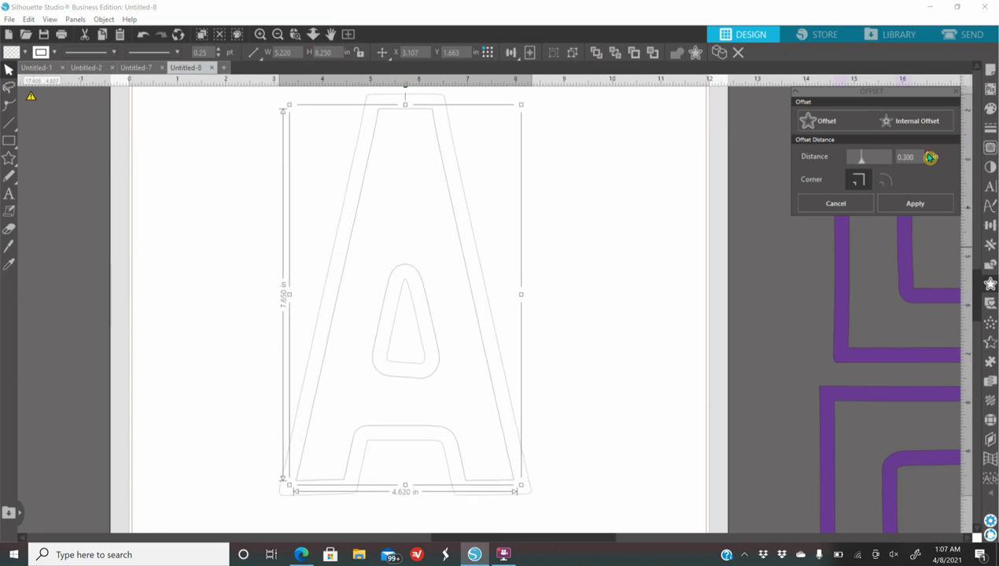
click(683, 277)
click(181, 258)
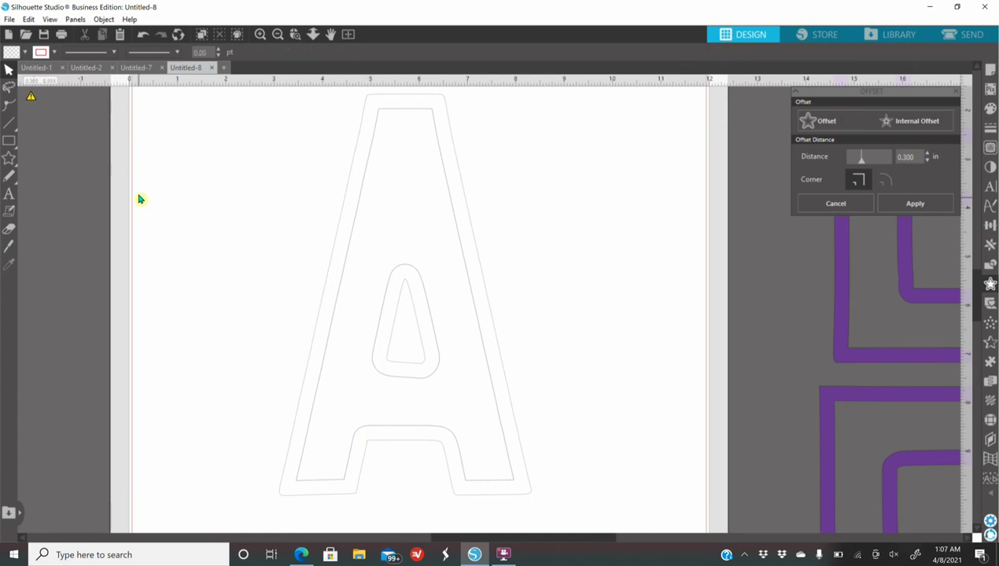
Select both the outer letter A and its internal offset and combine them with Subtract All
drag(285, 262, 651, 495)
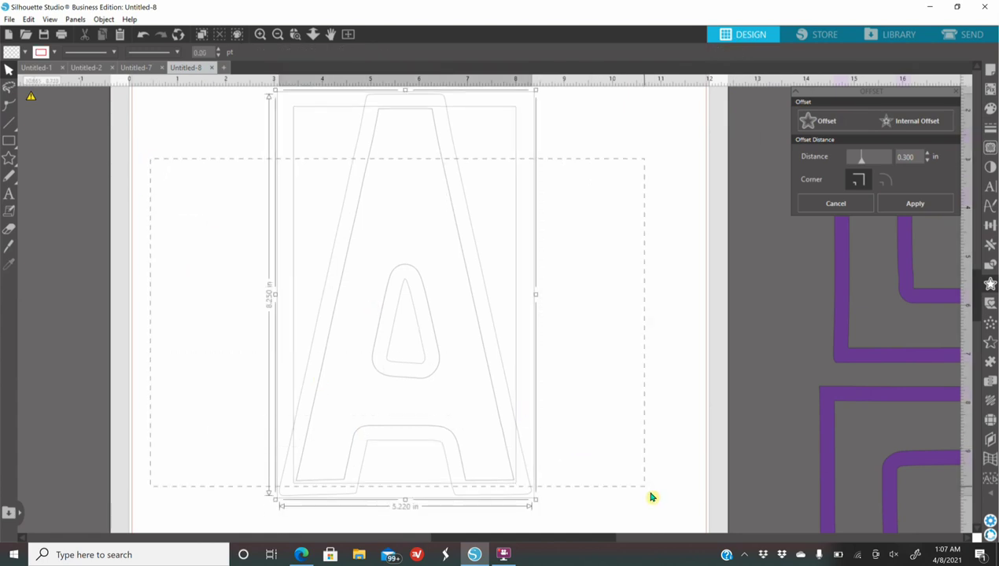
click(990, 267)
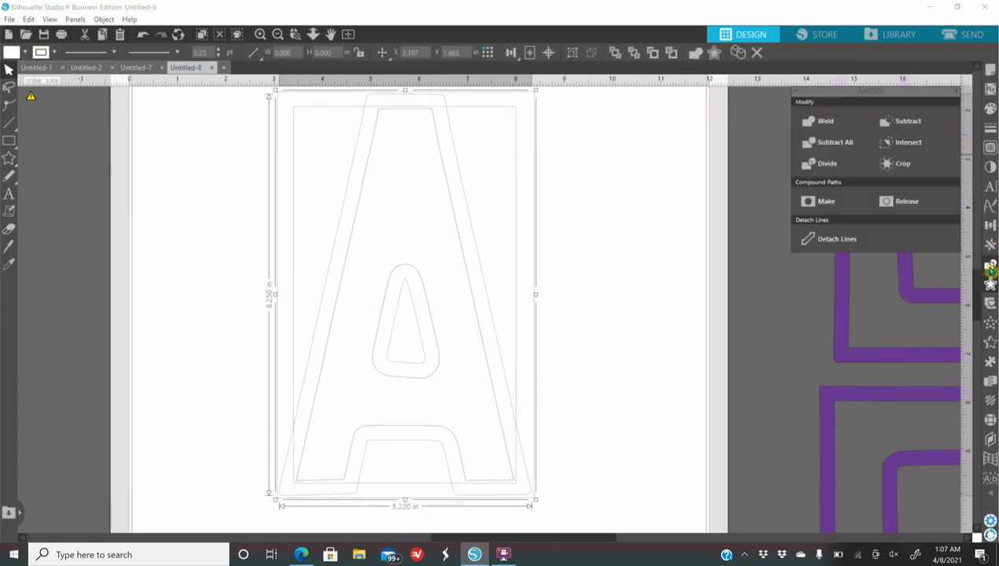
click(849, 144)
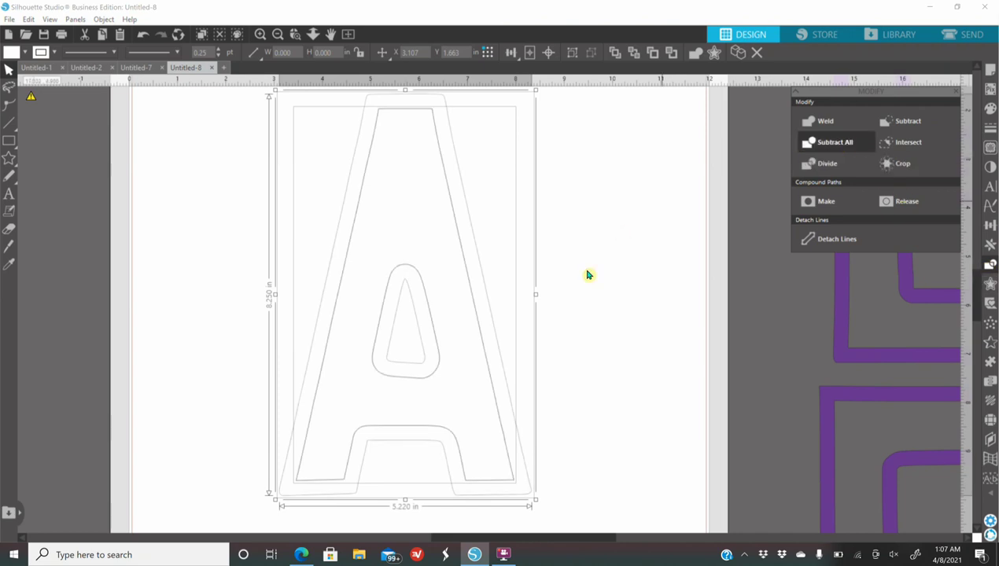
Separate the two A pieces, moving the outline frame to the right and the solid inner A to the left side of the page
click(497, 397)
drag(483, 391, 597, 380)
click(359, 438)
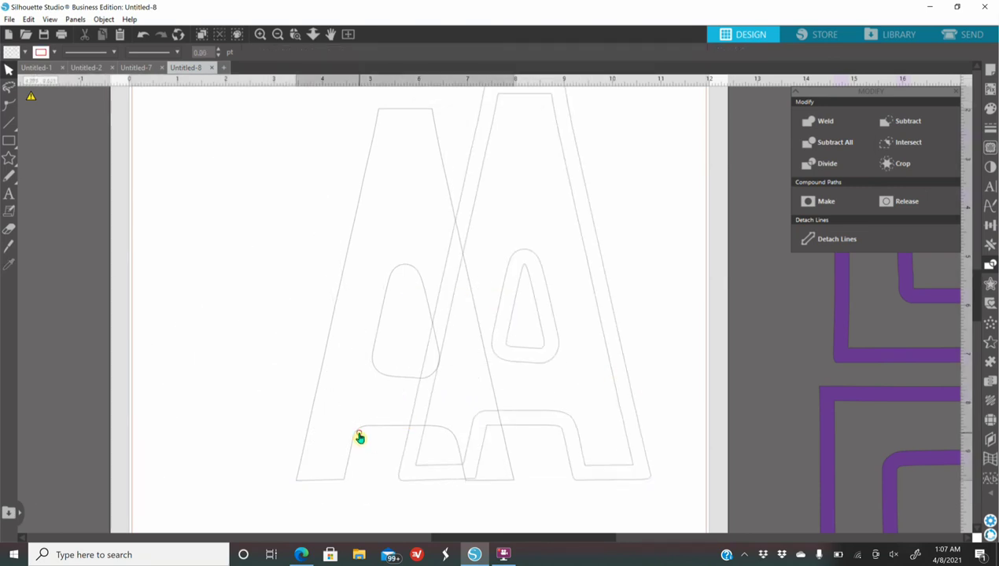
drag(360, 438, 130, 450)
Fill the A outline frame with black and the solid inner A with medium purple
click(476, 439)
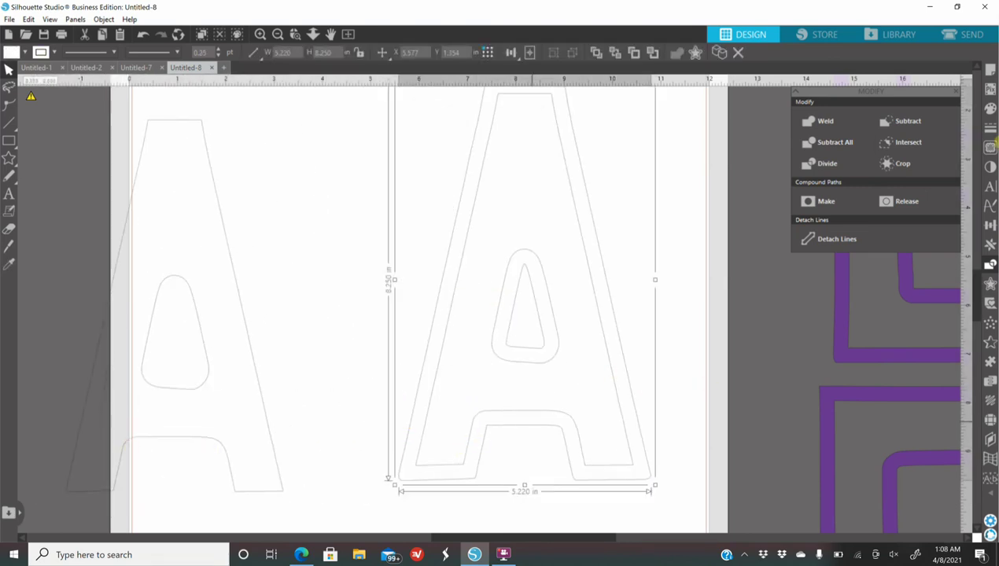
click(990, 108)
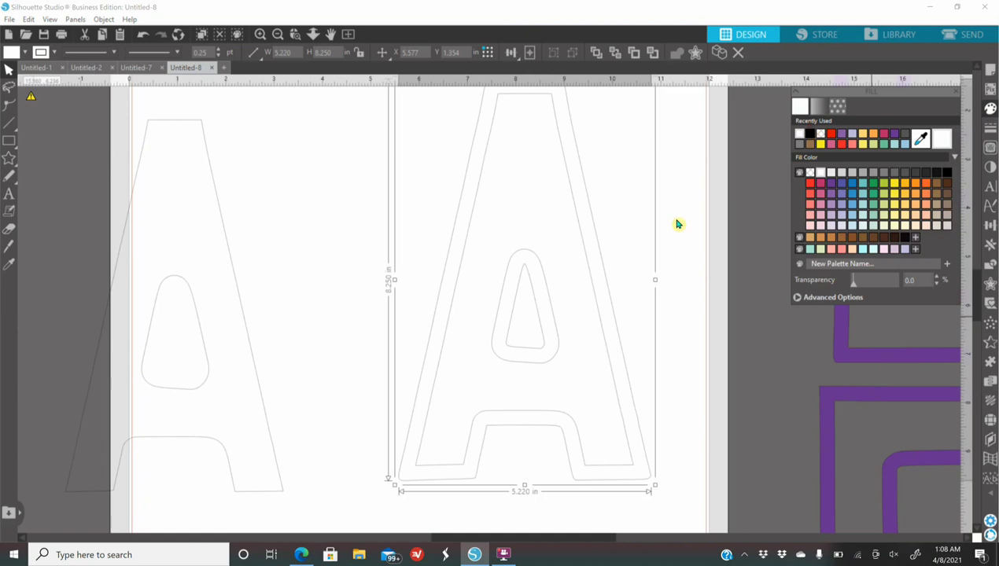
click(816, 134)
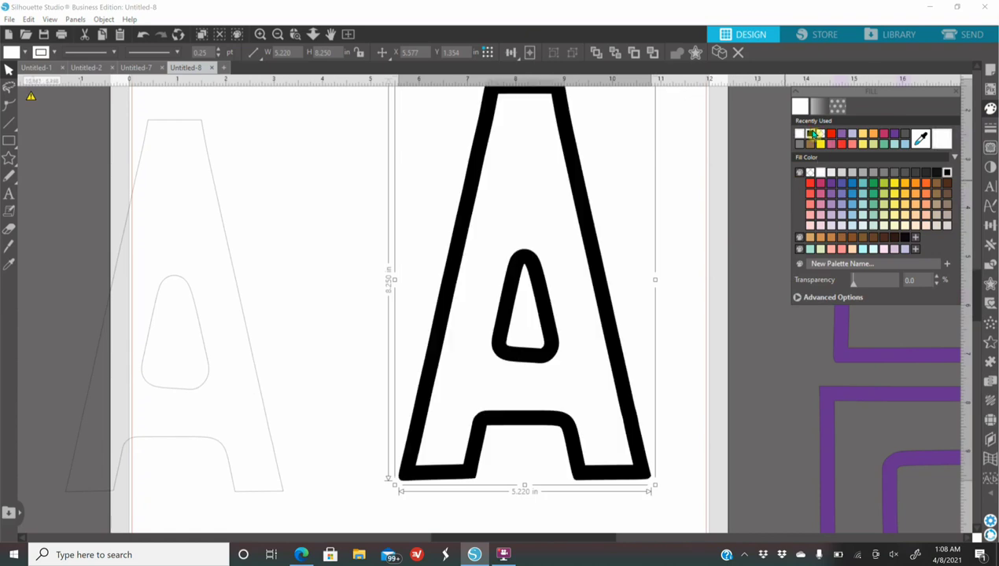
click(357, 302)
click(262, 384)
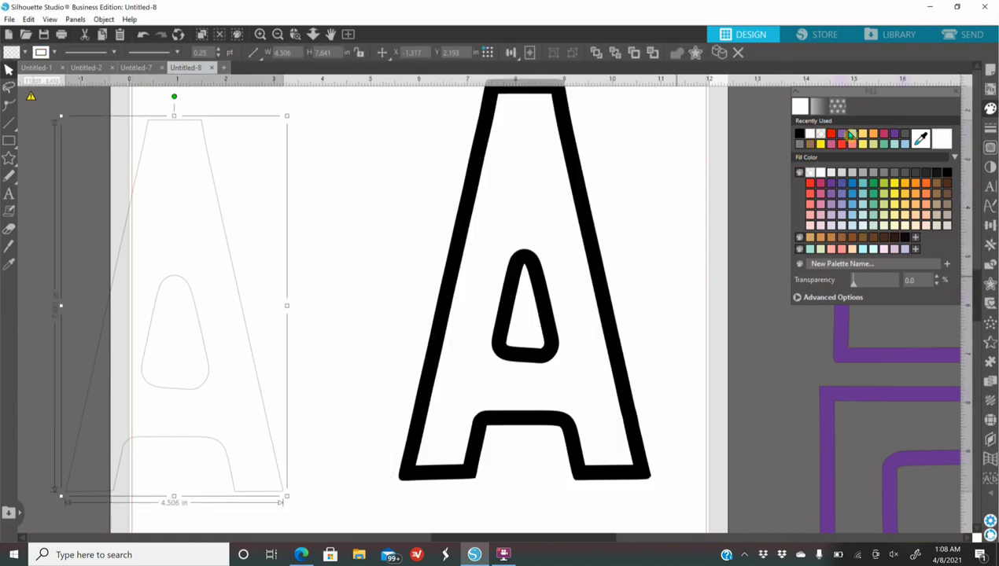
click(850, 134)
Arrange the letters side by side on the page, with the black A outline on the left and the purple A on the right
drag(258, 424, 310, 412)
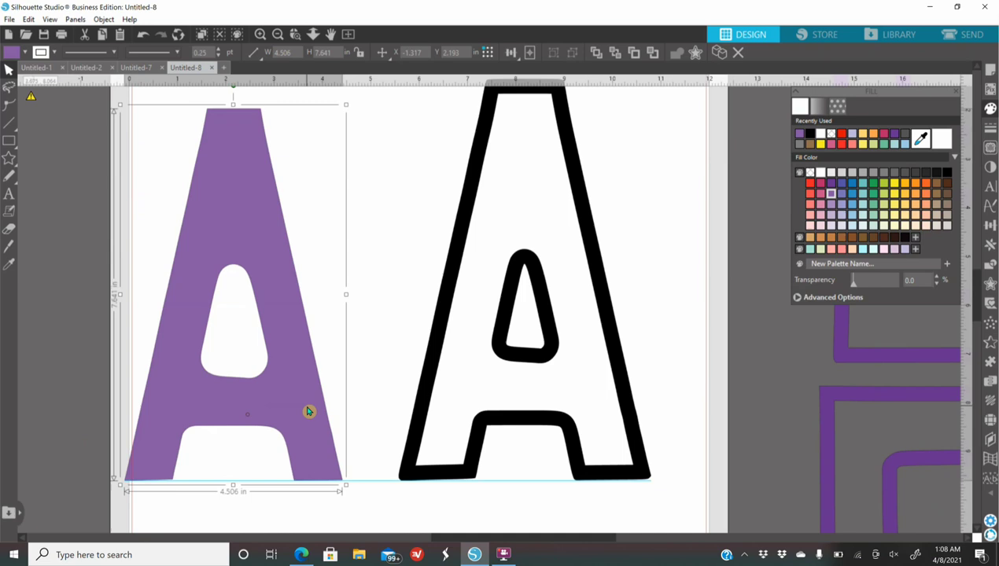
click(279, 34)
drag(325, 266, 191, 313)
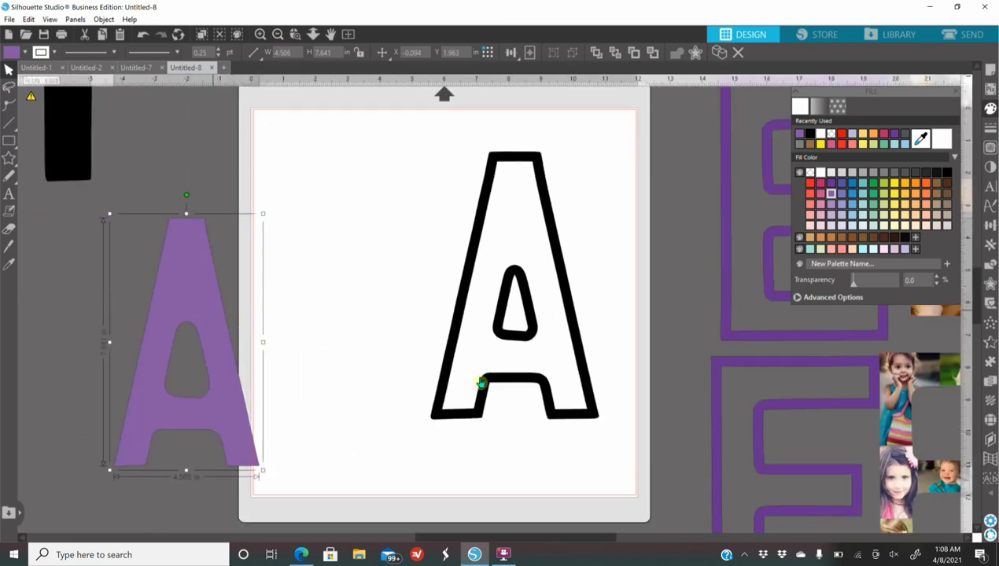
drag(509, 382, 379, 372)
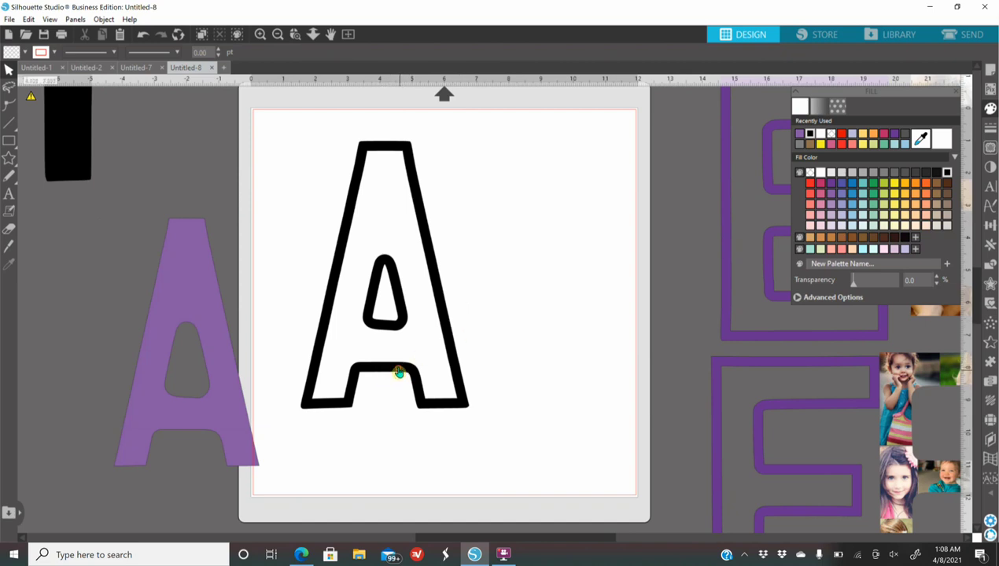
mouse_move(399, 372)
mouse_down()
mouse_move(377, 400)
mouse_move(394, 379)
mouse_up()
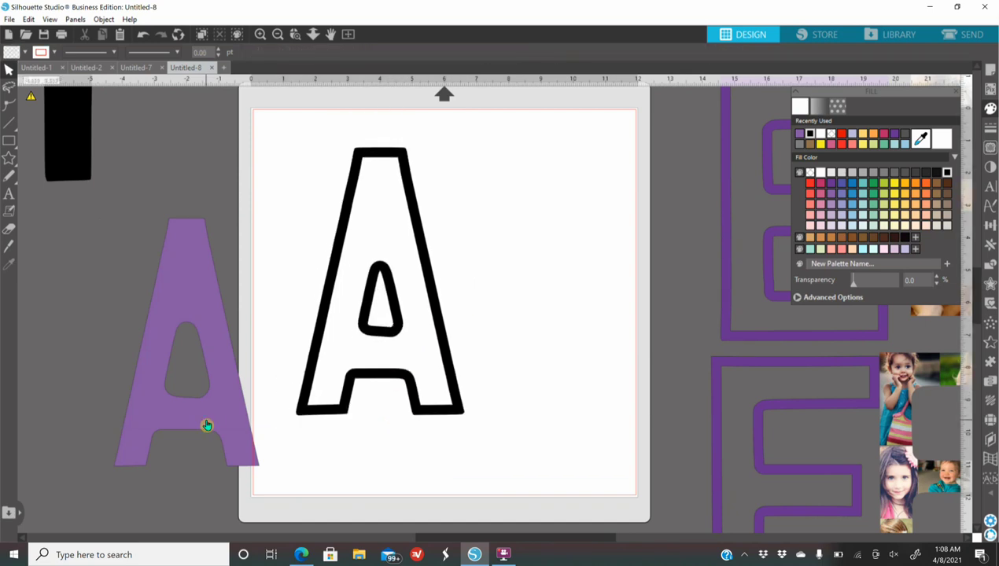
drag(206, 426, 582, 367)
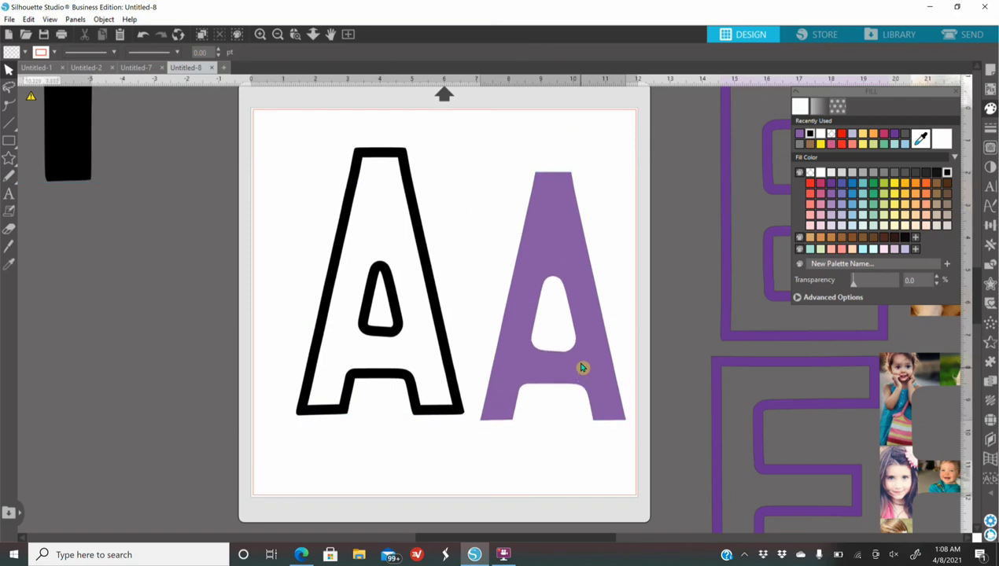
Move the black A outline and the purple A off the page, between the photo-collage E's and the layered V
click(259, 34)
click(277, 34)
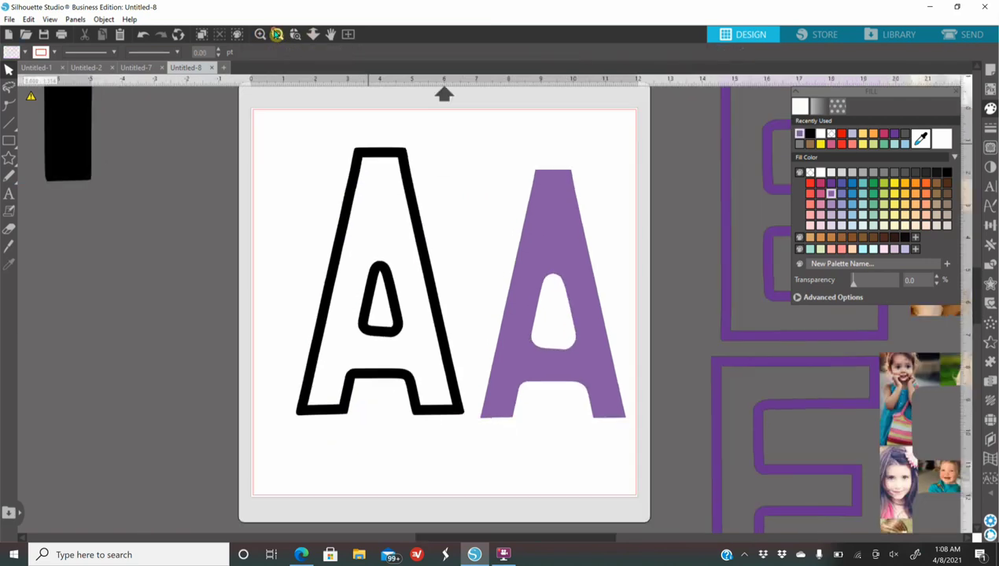
click(277, 34)
click(277, 34)
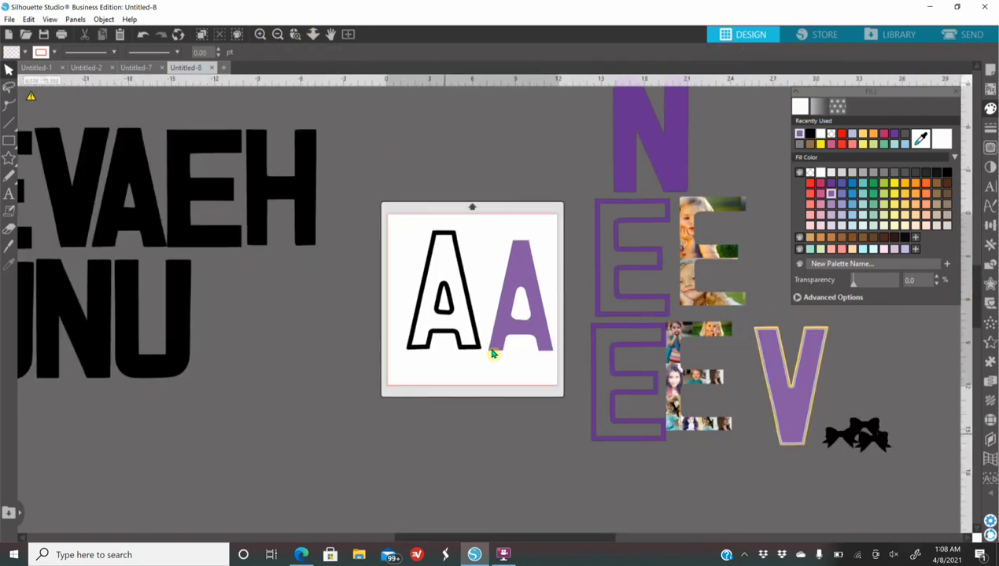
drag(470, 350, 755, 464)
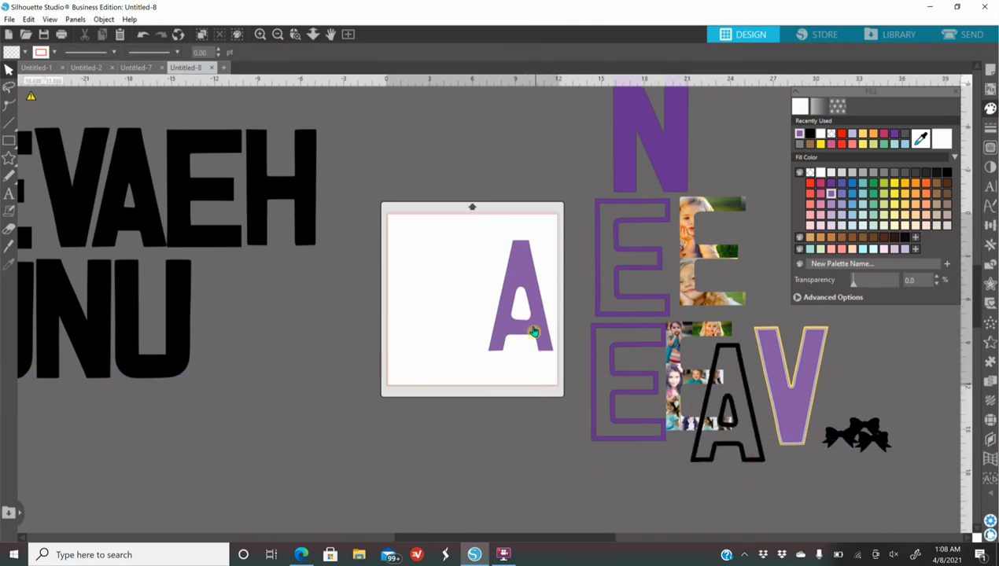
drag(533, 331, 728, 356)
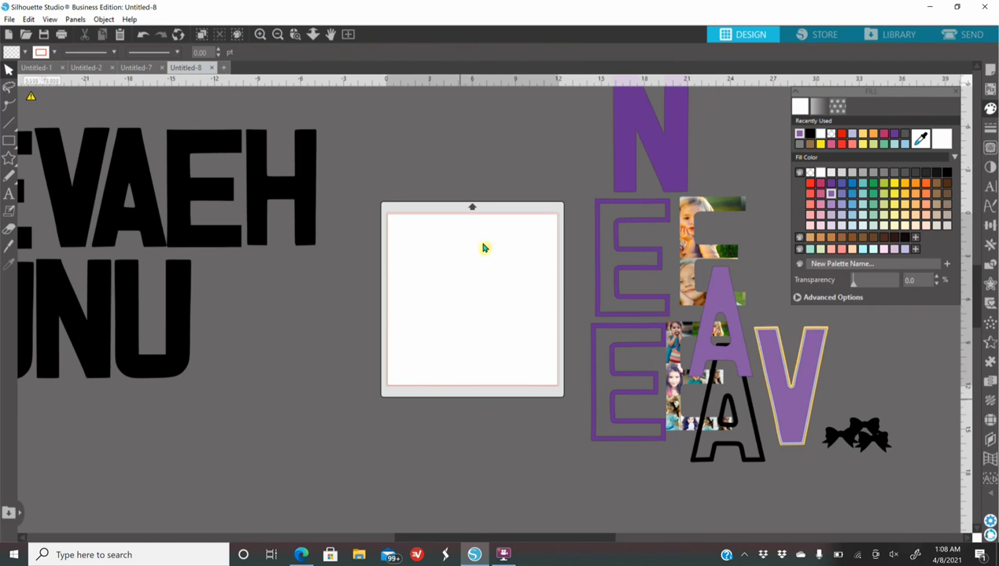
Duplicate the black letter E from the top name, place the copy in the middle of the page and fill it with white
click(206, 238)
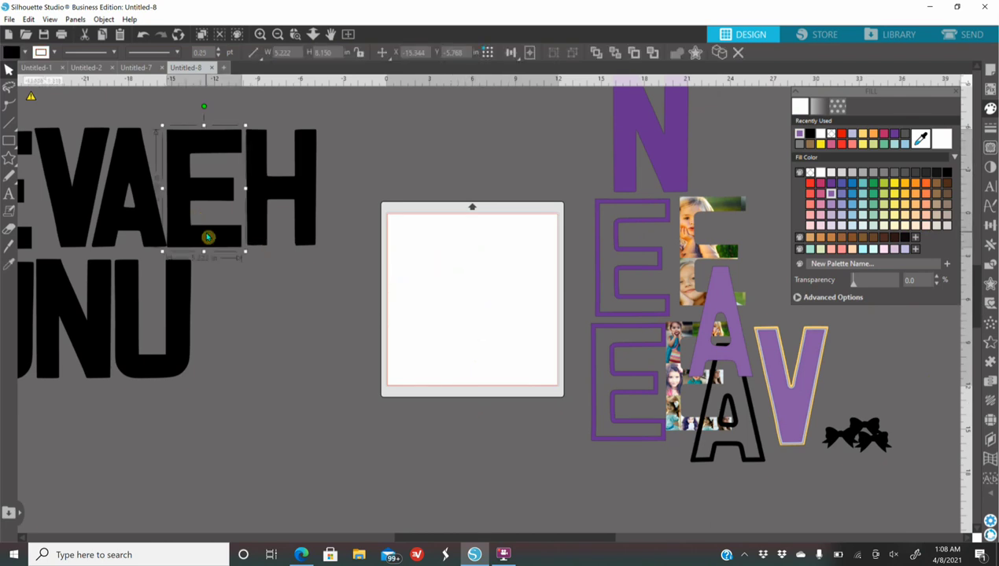
right_click(206, 237)
click(250, 323)
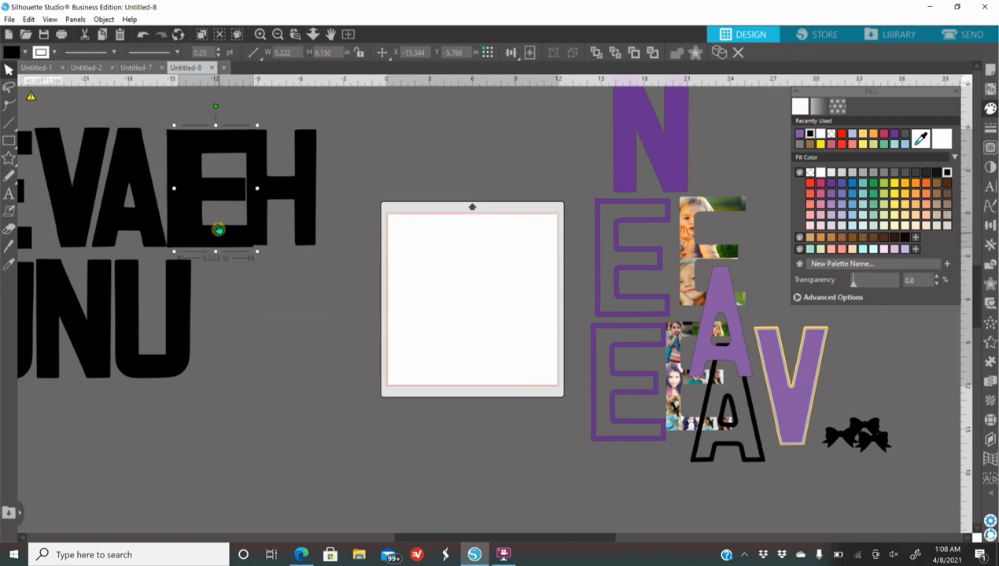
drag(219, 228, 511, 342)
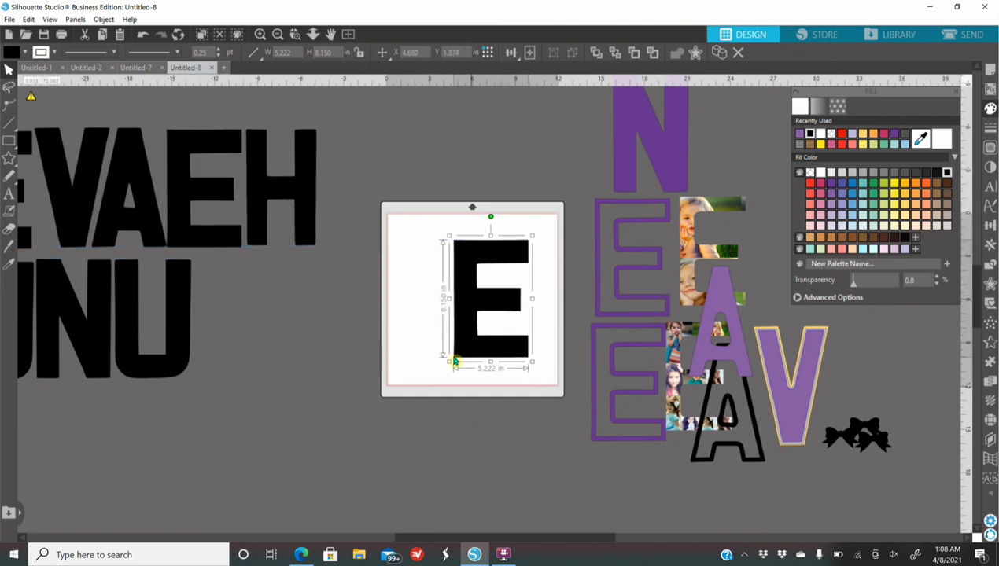
drag(454, 361, 447, 350)
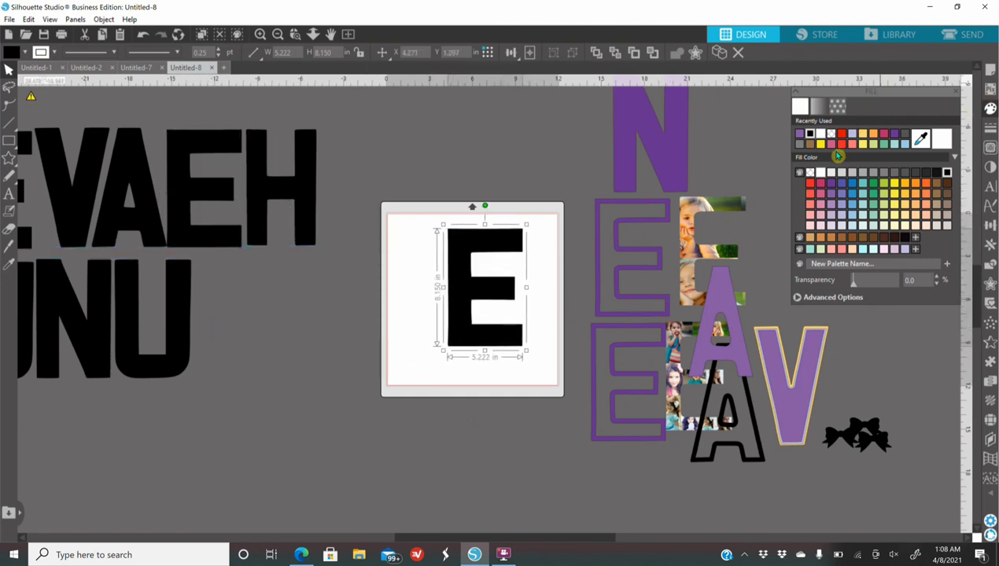
click(822, 134)
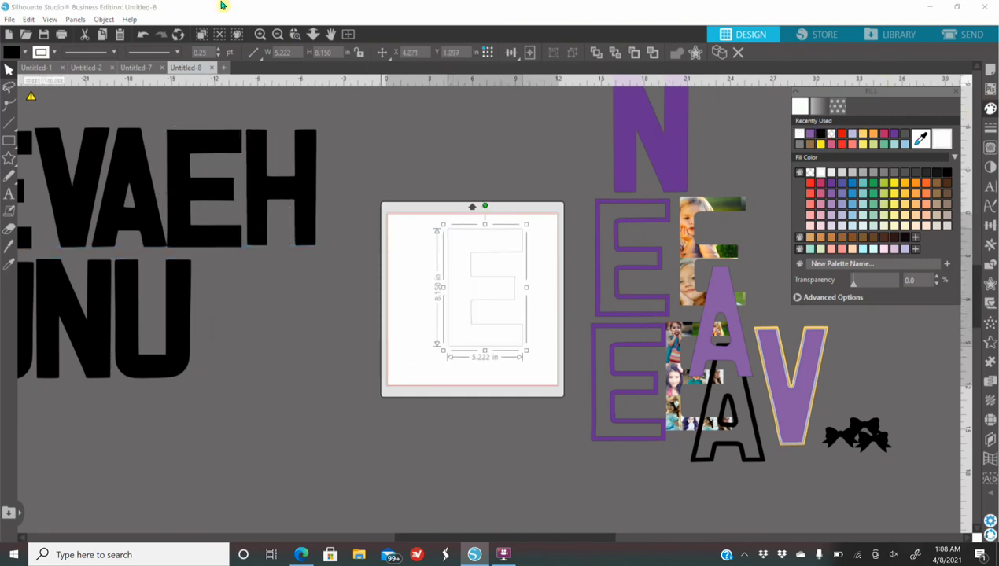
Create an internal offset of the letter E with square corners at a distance of 0.150 in
click(261, 34)
click(261, 34)
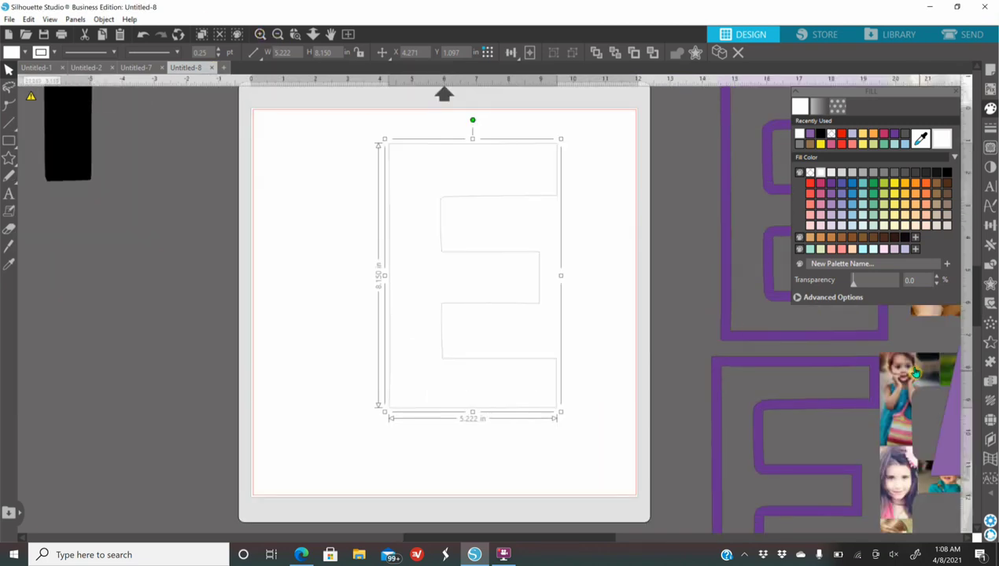
click(989, 285)
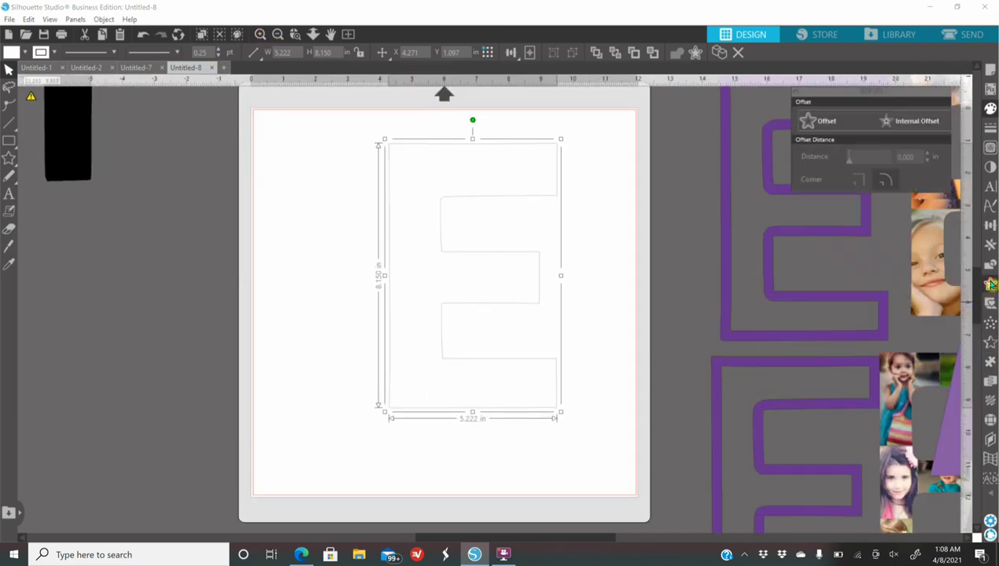
click(909, 126)
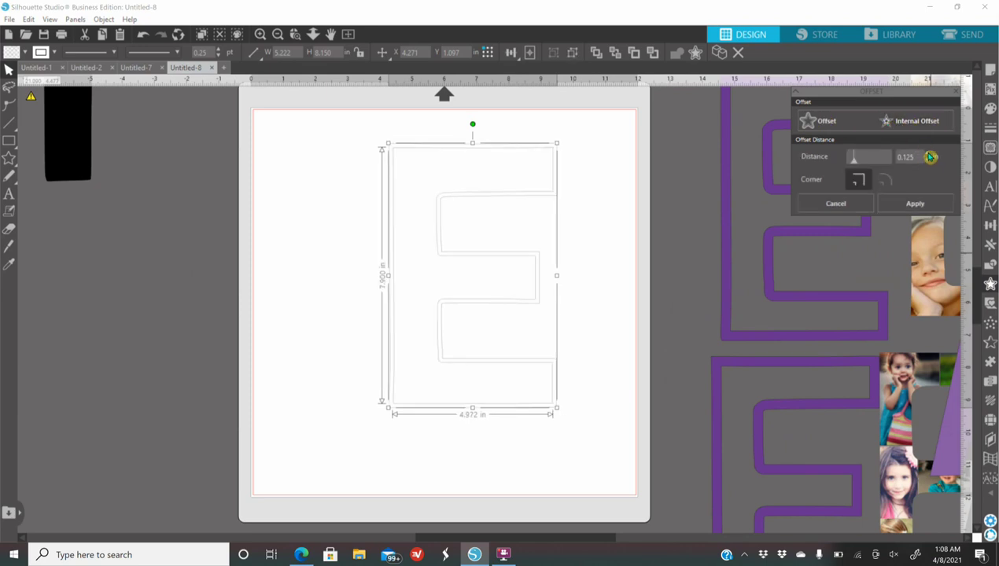
click(930, 155)
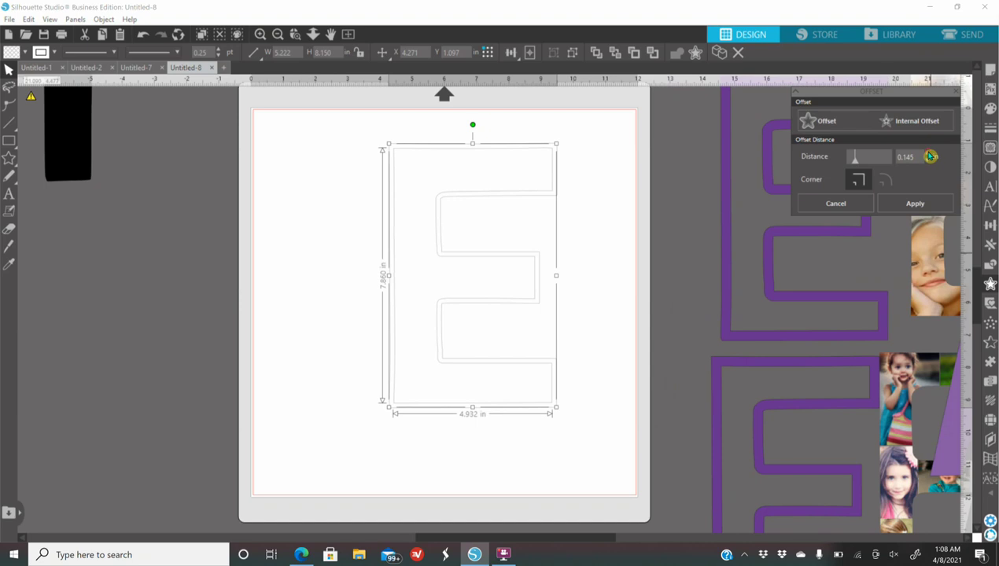
click(930, 155)
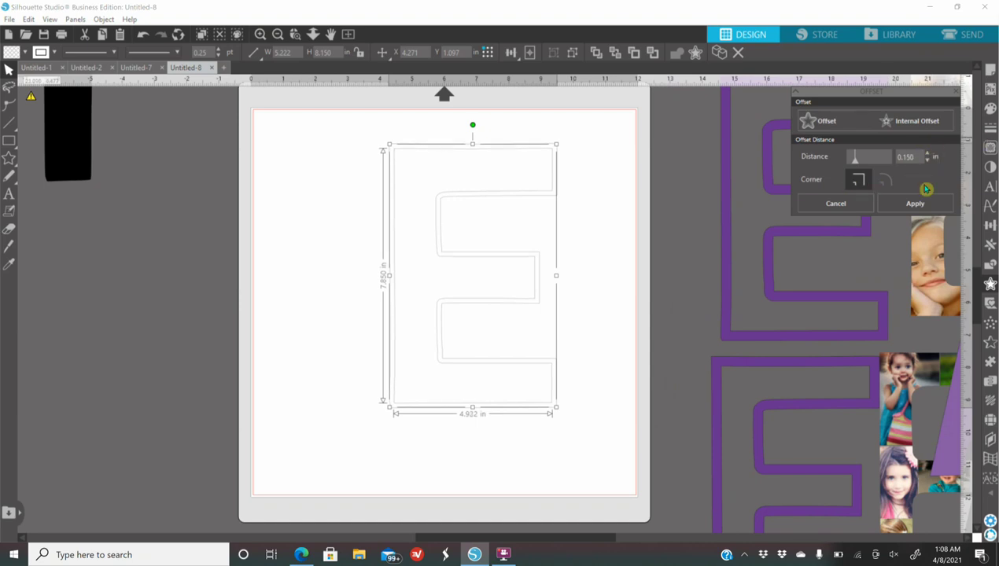
Fill the inner offset E with medium purple and move it to the left of the original E
click(990, 109)
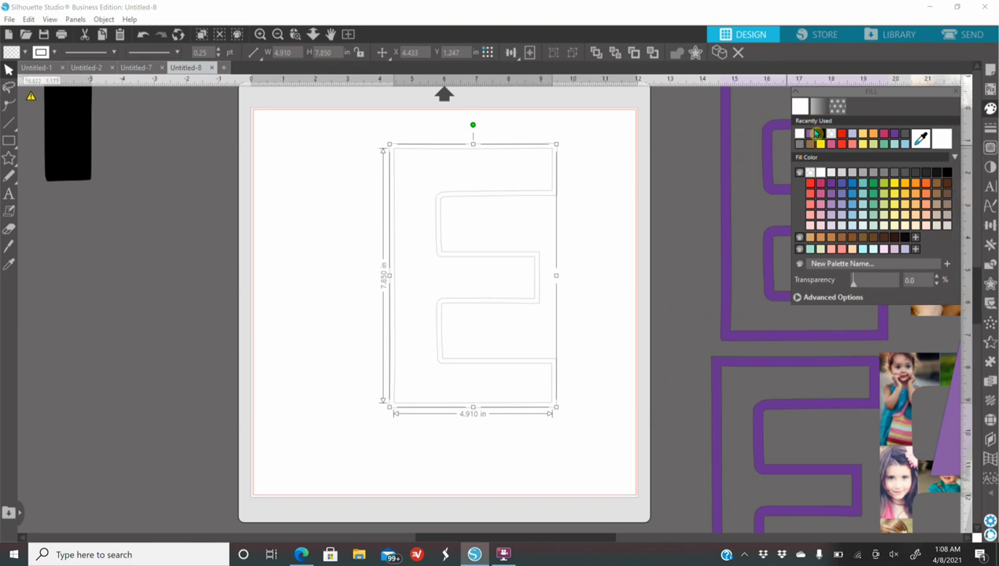
click(814, 137)
drag(462, 286, 240, 304)
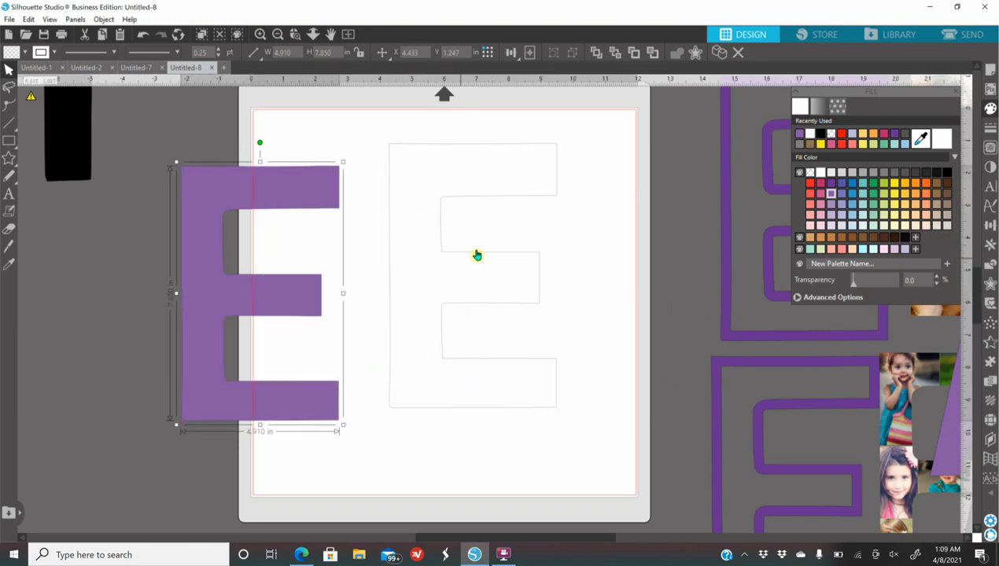
Fill the larger E with dark purple and the smaller offset E with pale lavender
click(475, 252)
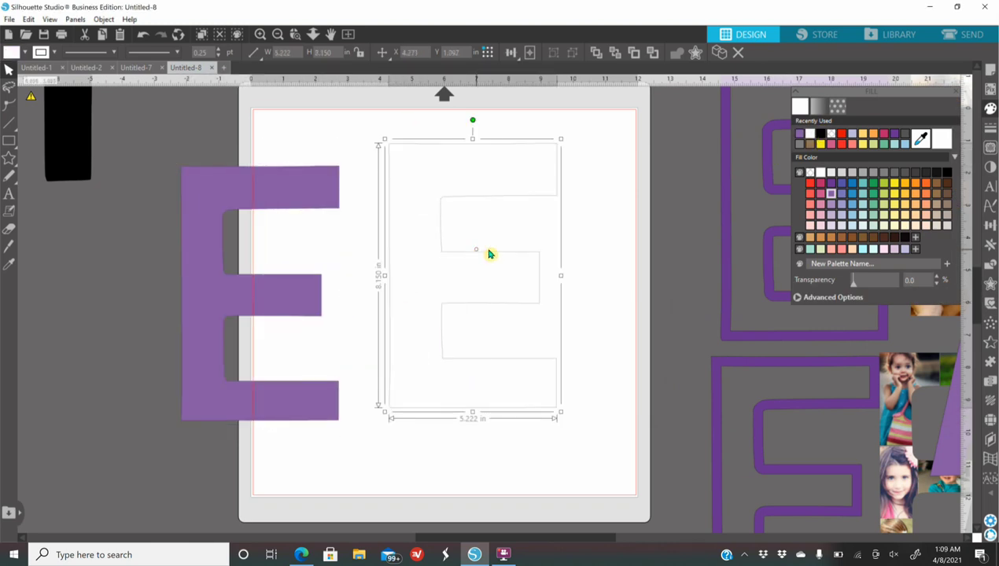
click(898, 138)
click(240, 307)
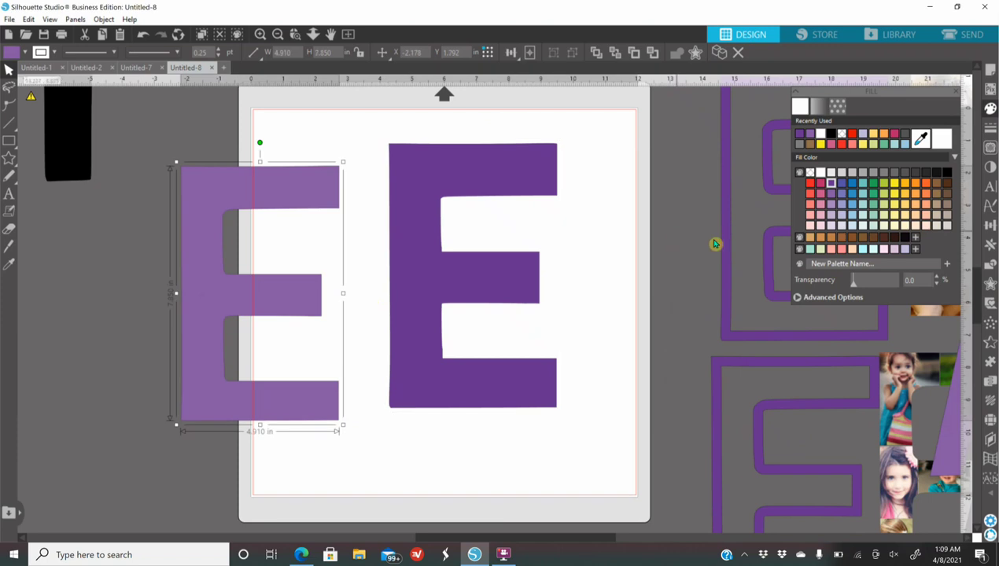
click(831, 226)
Shift the dark purple E to the right, duplicate the lavender E and layer one lavender E over the dark one
drag(501, 311, 519, 289)
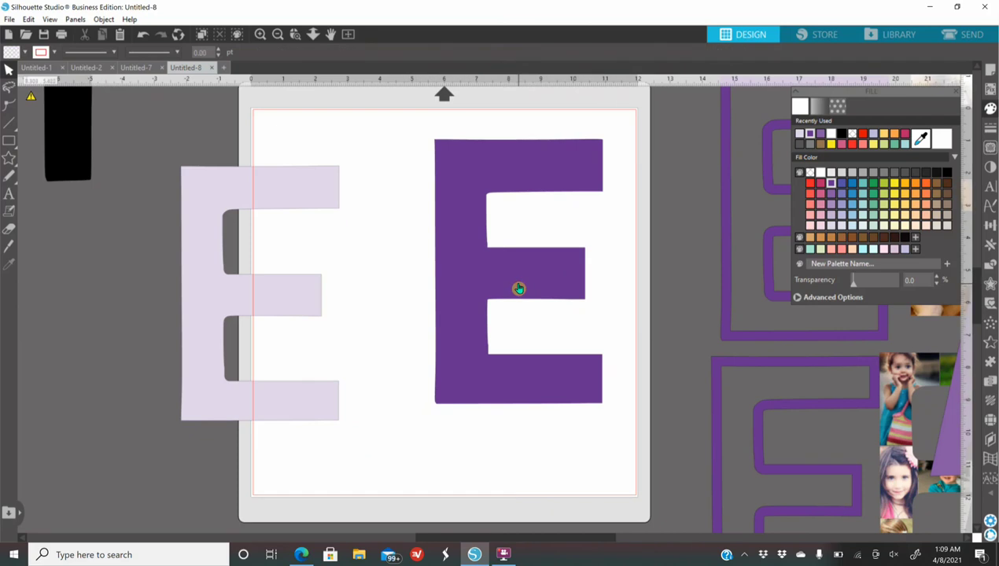
drag(273, 305, 533, 281)
right_click(356, 286)
click(399, 336)
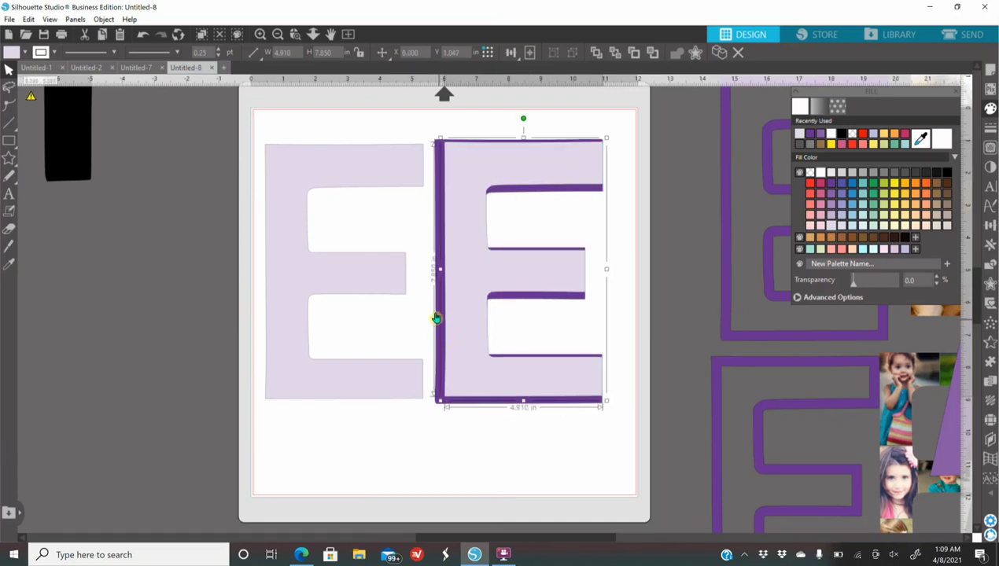
Move the dark purple E off the left of the page and nudge the left lavender E closer to its copy
drag(432, 323, 170, 370)
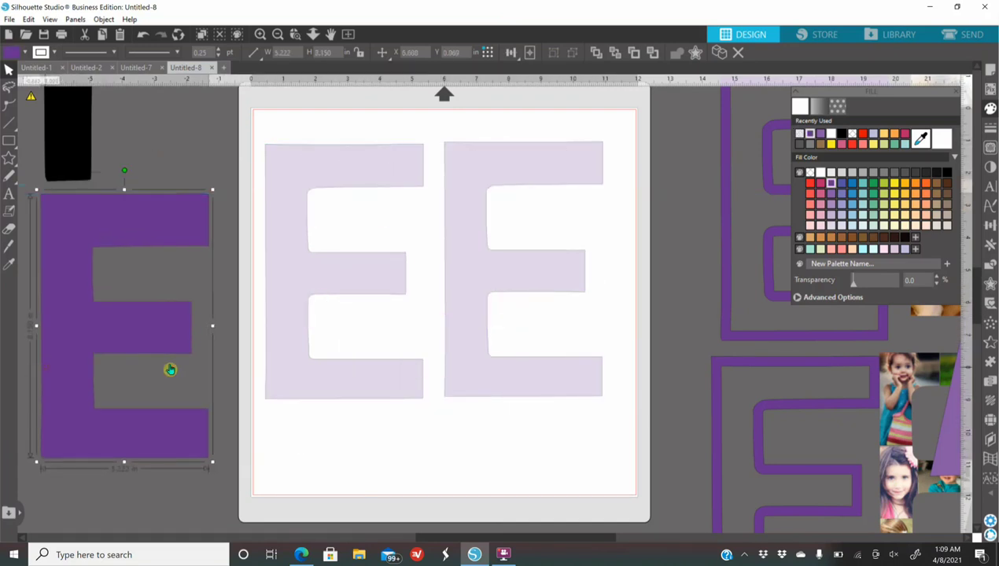
drag(378, 391, 388, 384)
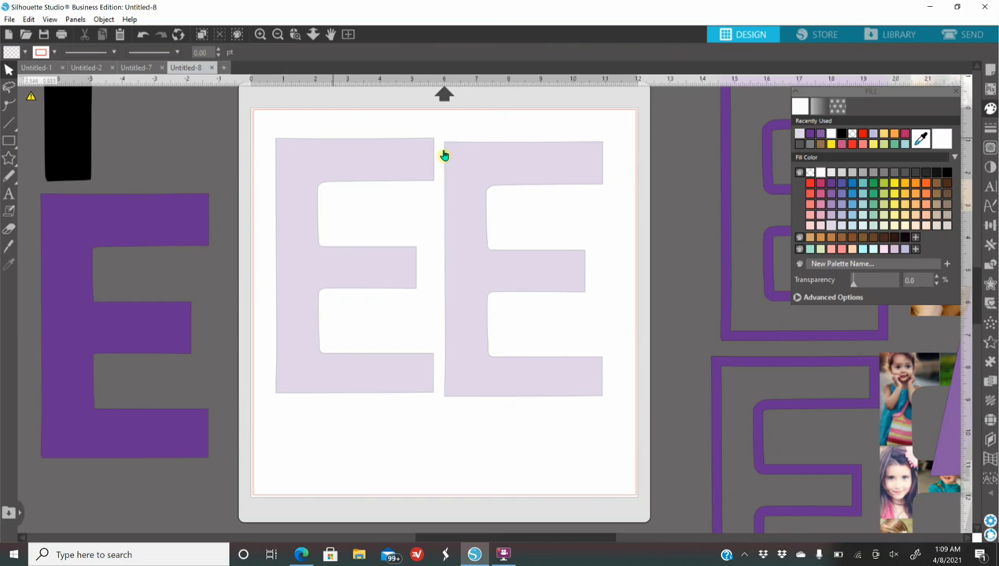
Move the dark purple E and both lavender E's off the page to the left and stack the lavender layers closer together
click(278, 34)
click(278, 34)
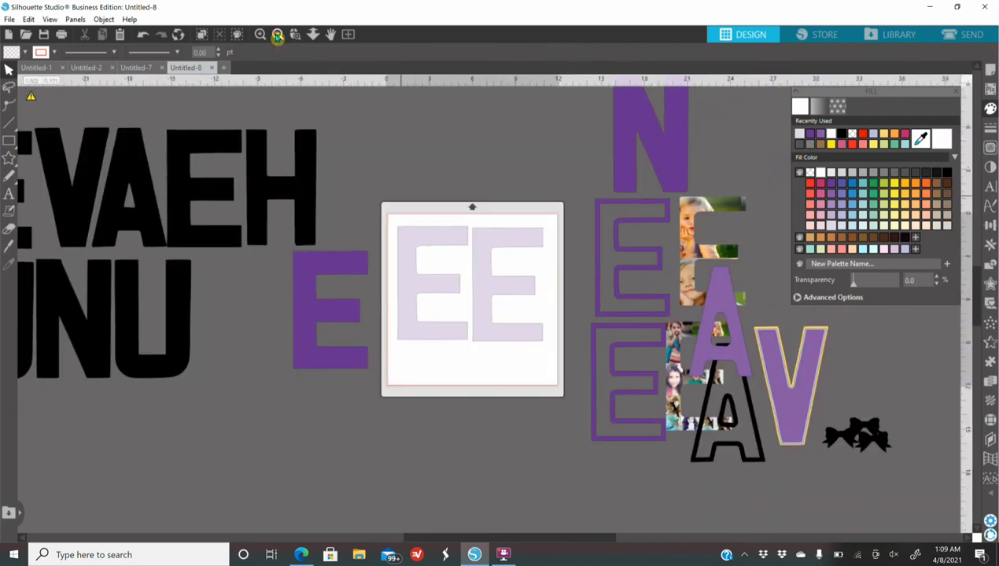
drag(311, 341, 468, 305)
drag(352, 219, 297, 347)
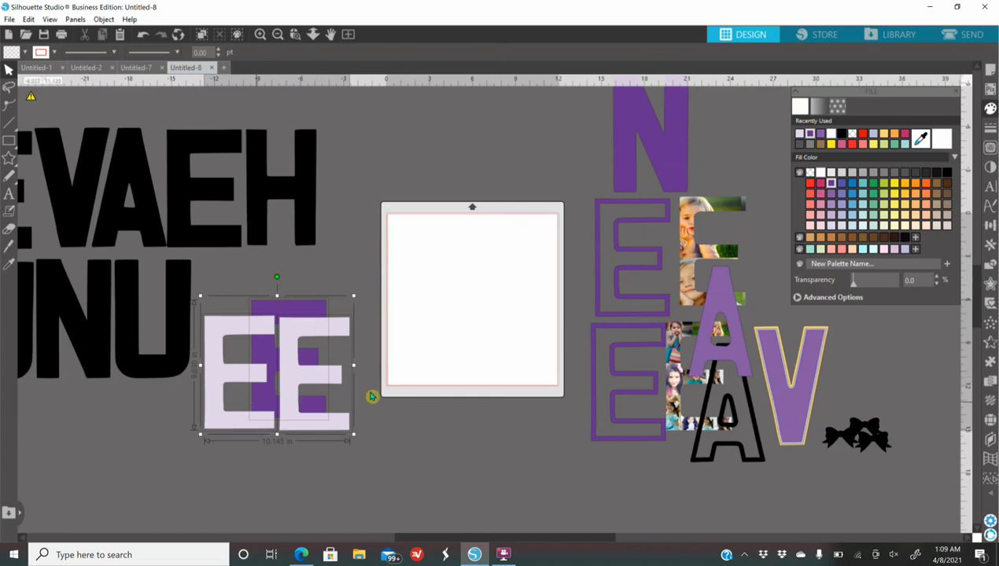
click(376, 425)
drag(274, 402, 338, 394)
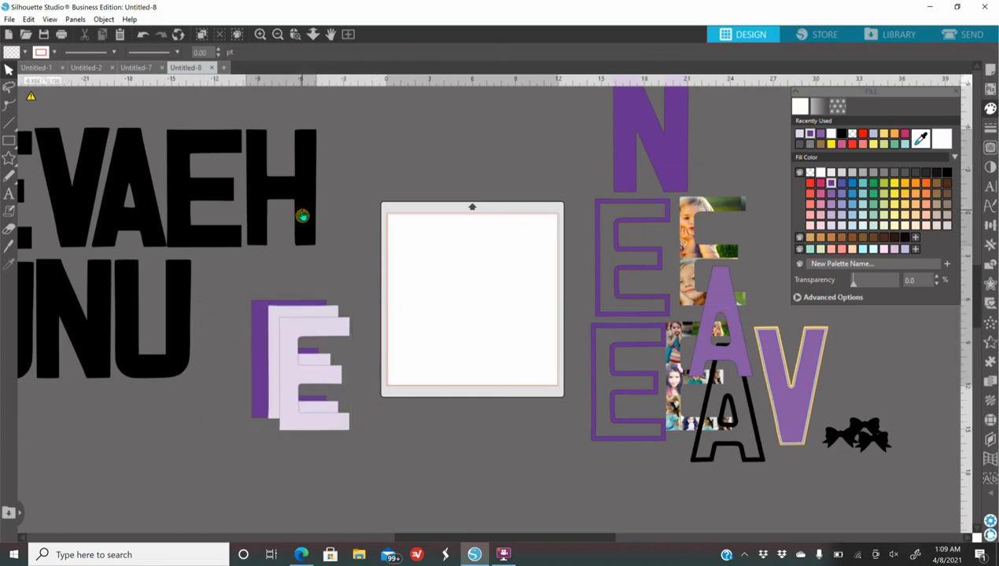
Duplicate the black H from the upper word, place the copy on the page and fill it with white
right_click(303, 215)
click(337, 300)
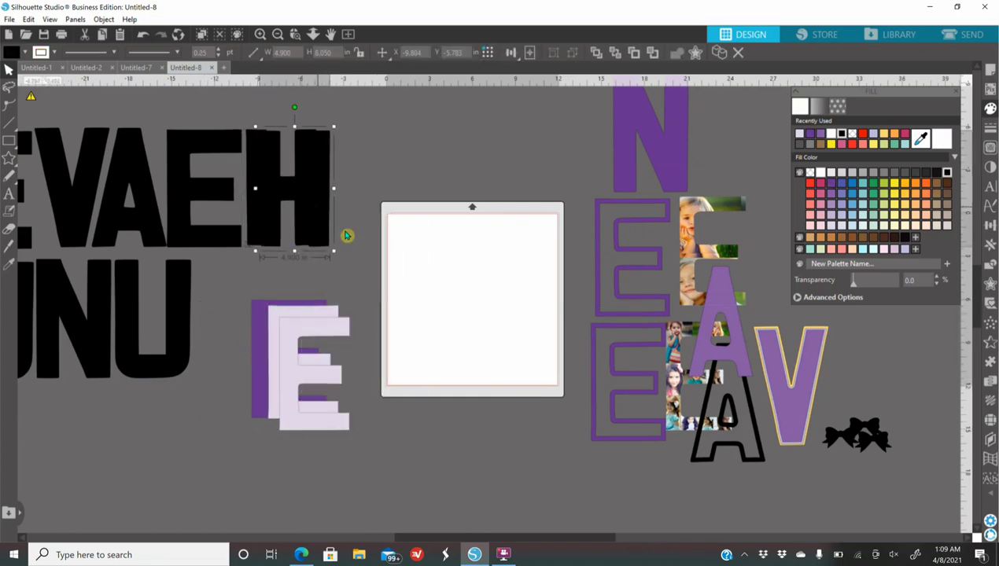
drag(346, 232, 580, 301)
click(832, 137)
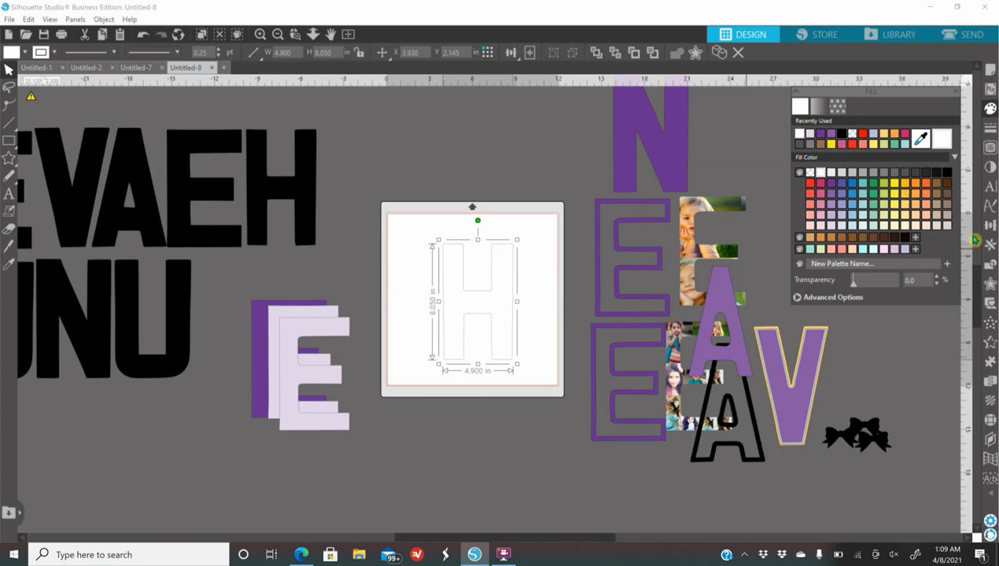
click(990, 284)
click(910, 124)
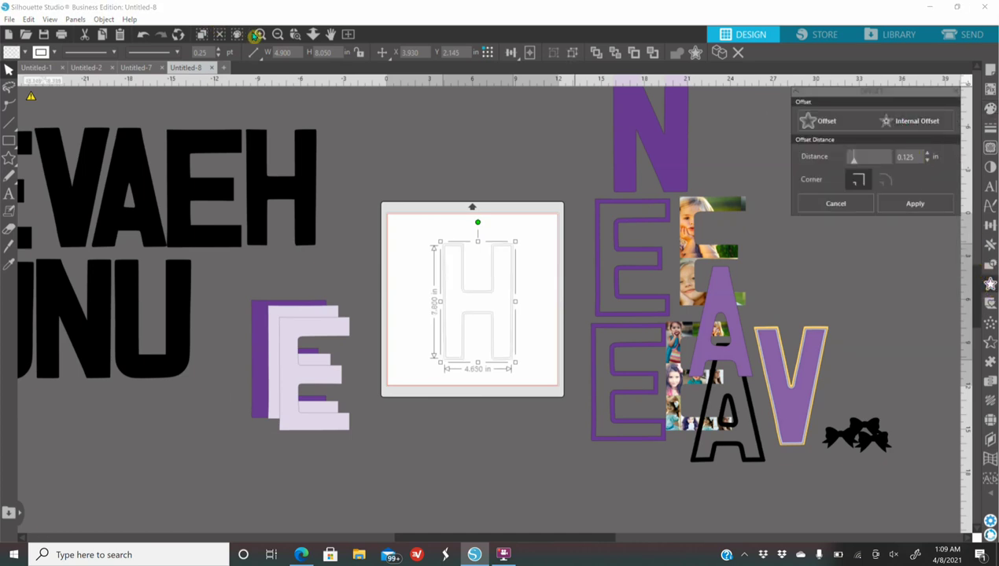
click(257, 35)
click(257, 35)
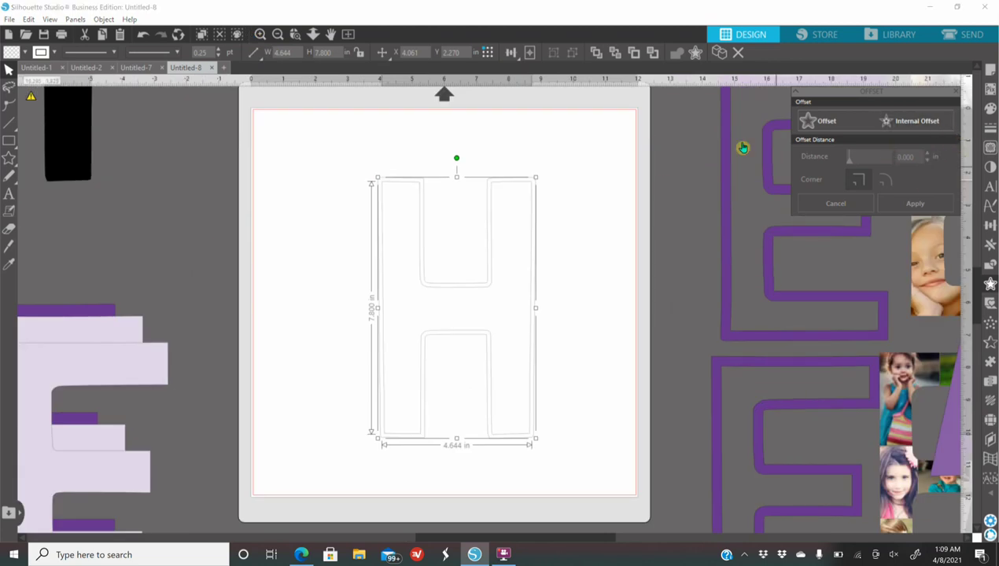
click(586, 275)
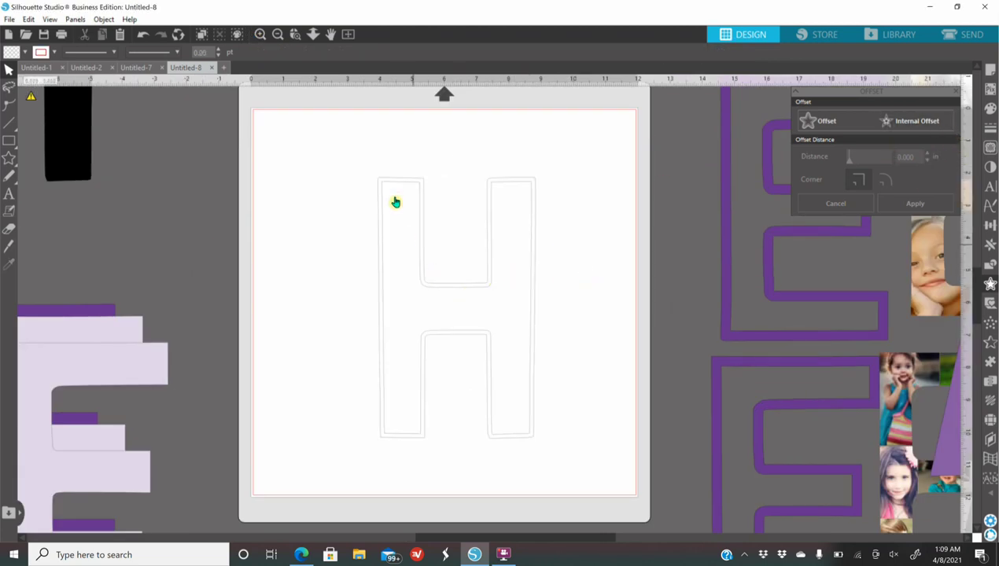
drag(398, 182, 338, 182)
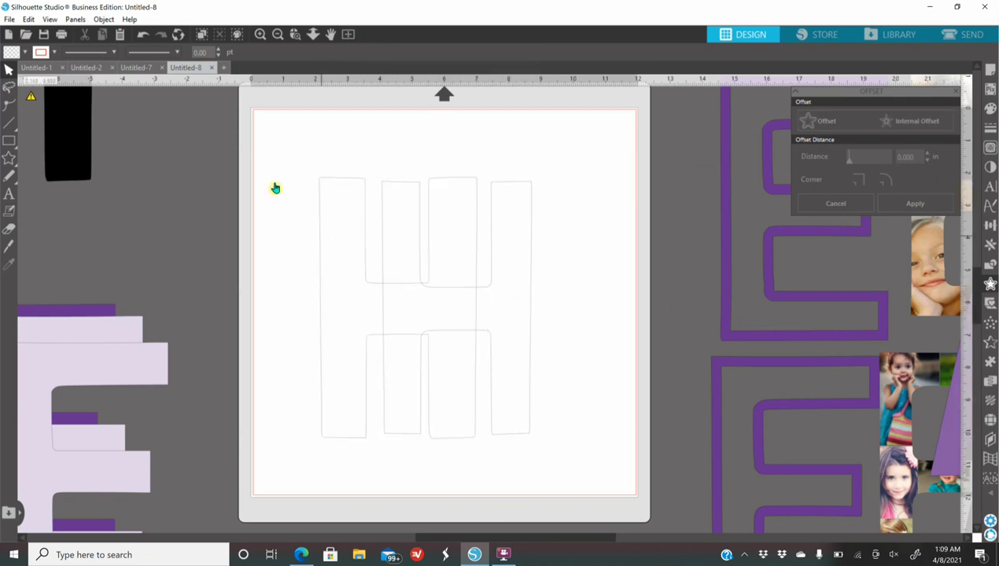
click(150, 34)
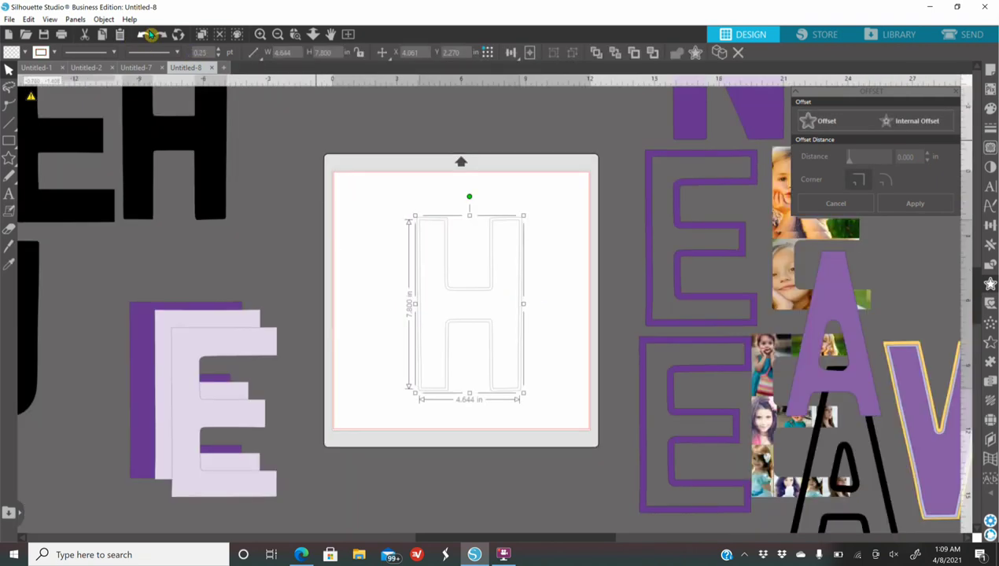
click(150, 34)
click(150, 34)
click(150, 33)
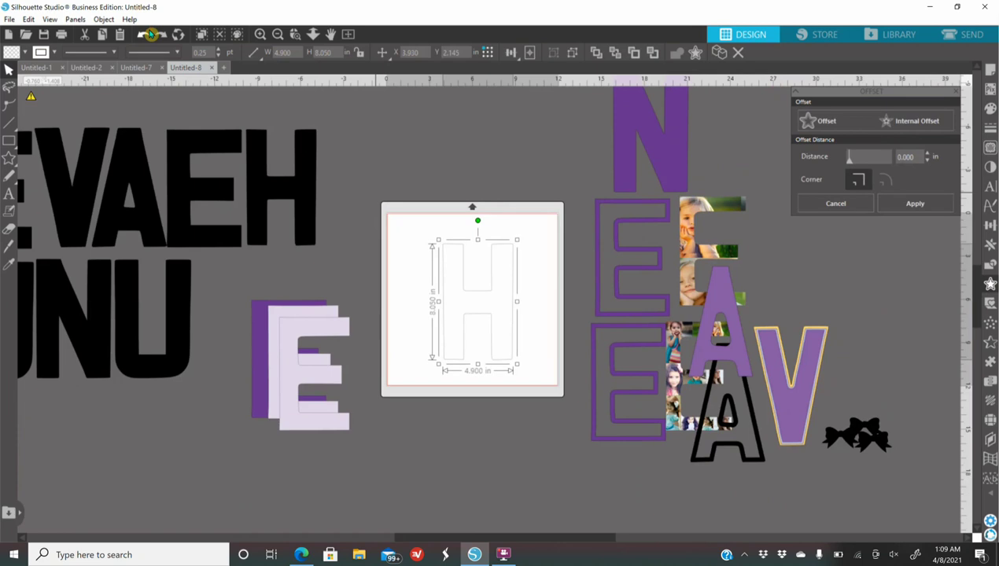
Create an internal offset of the white H with a distance of 0.300 in
click(260, 34)
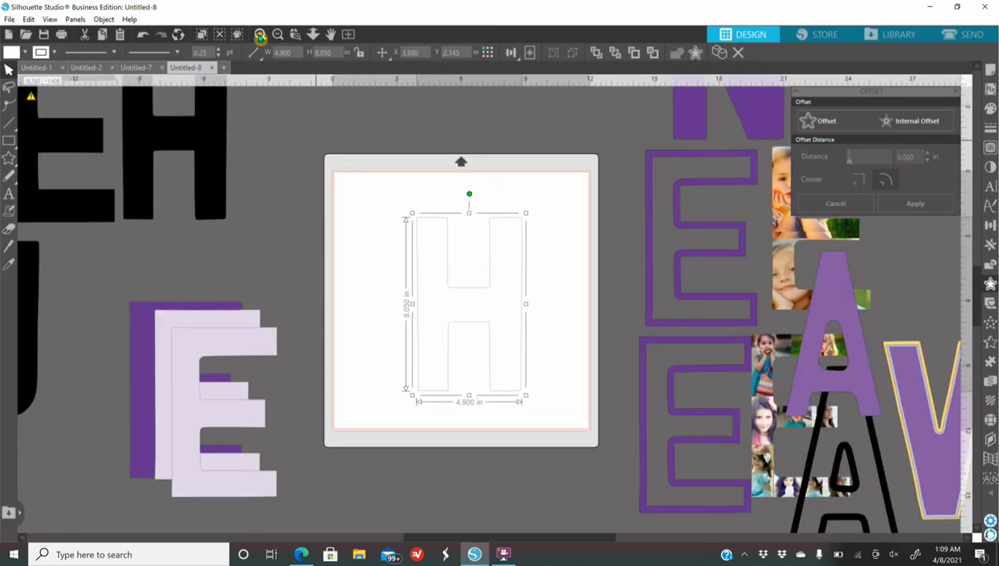
click(260, 34)
click(907, 131)
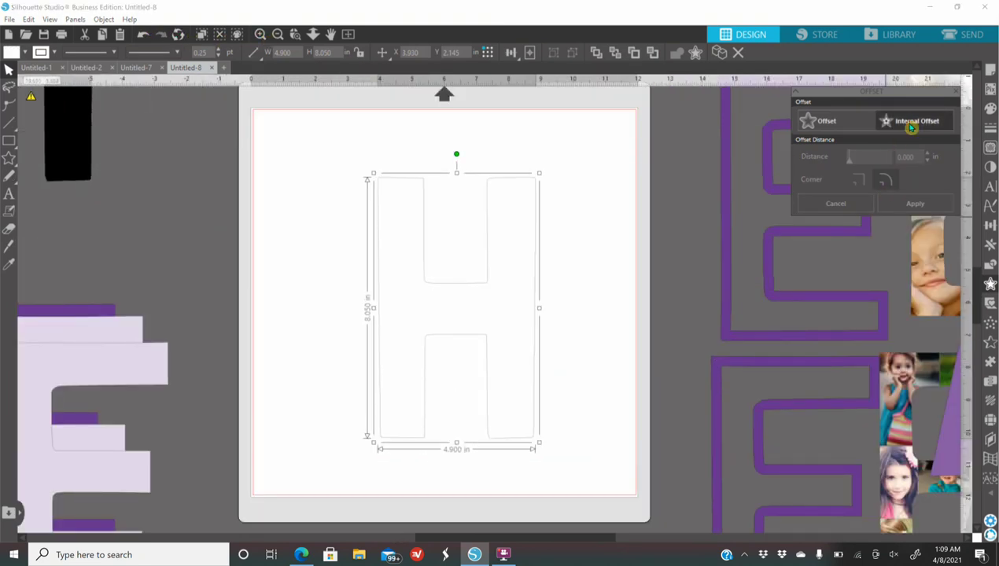
click(931, 154)
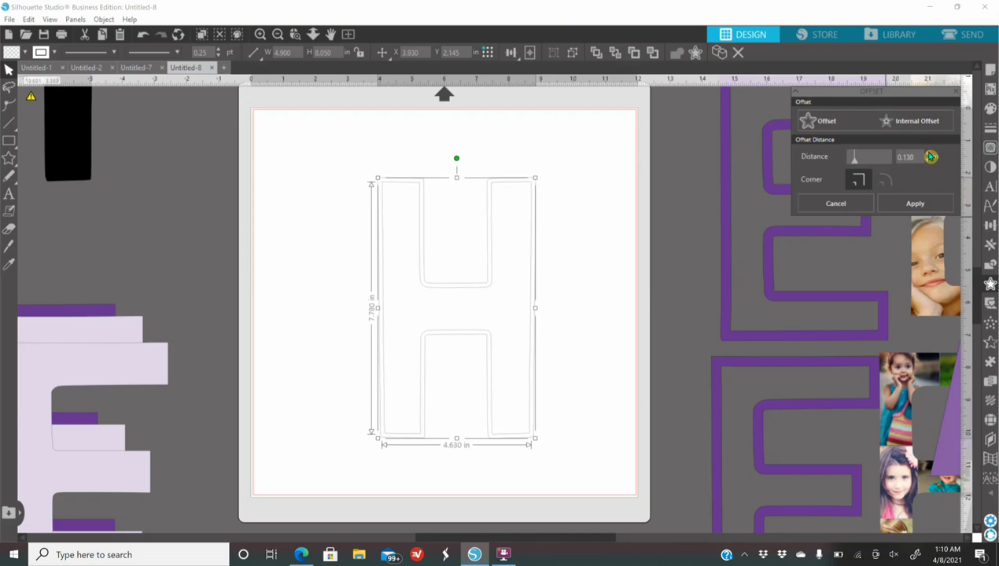
click(931, 154)
click(931, 155)
click(931, 154)
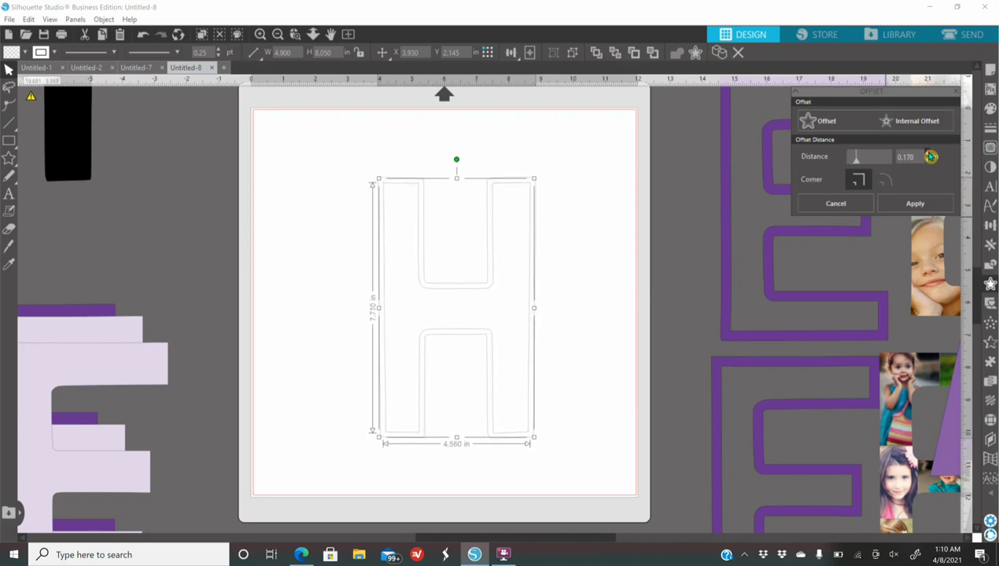
click(931, 154)
click(930, 154)
click(930, 155)
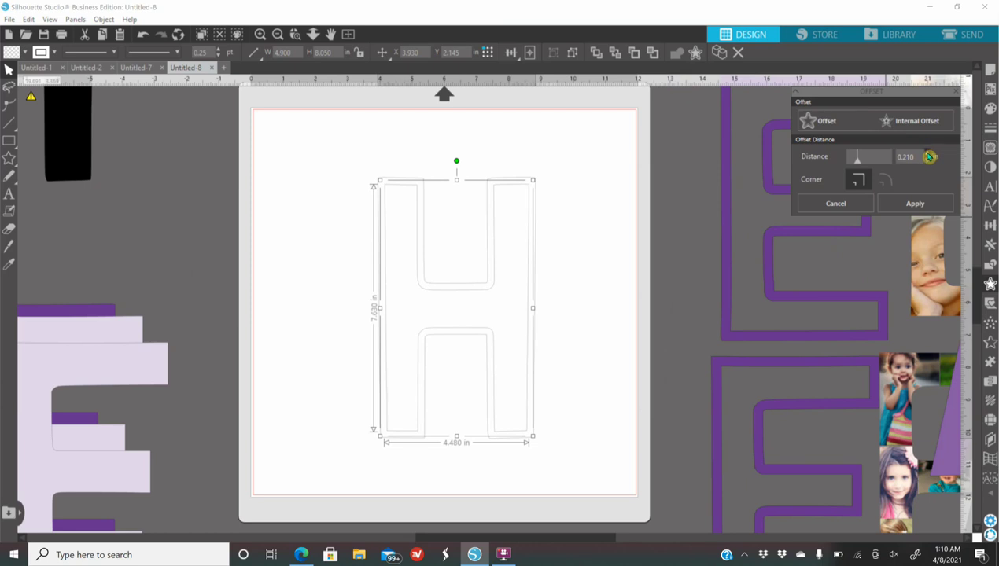
click(930, 154)
click(930, 154)
click(930, 154)
click(930, 155)
click(930, 154)
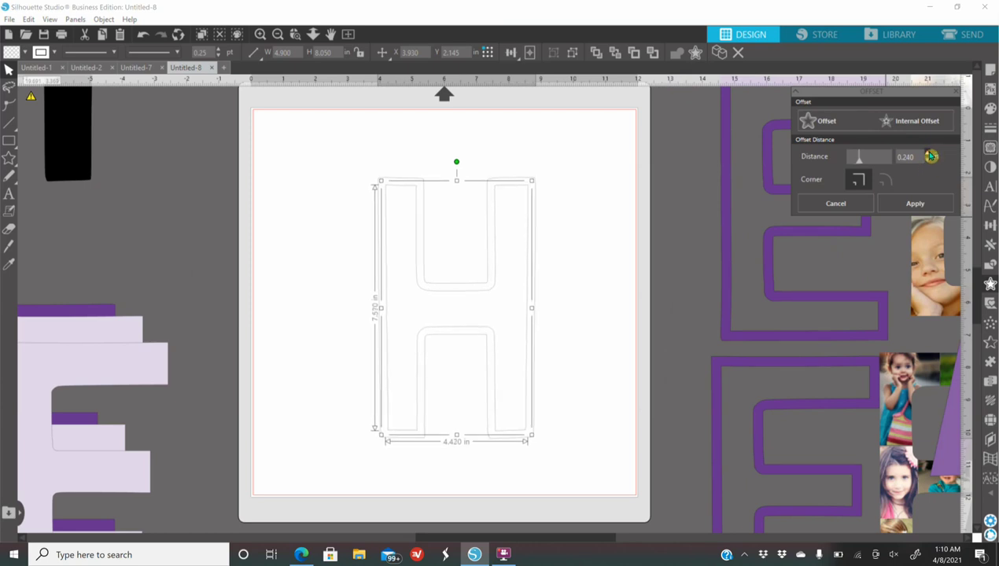
click(930, 155)
click(930, 155)
click(931, 155)
click(931, 155)
click(930, 155)
click(930, 155)
click(930, 155)
click(930, 155)
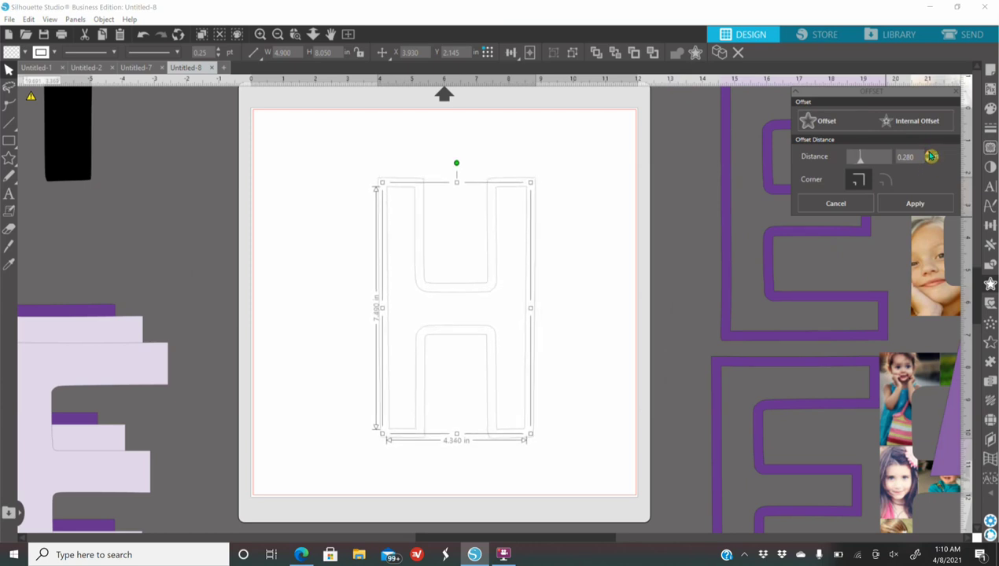
click(930, 155)
click(931, 155)
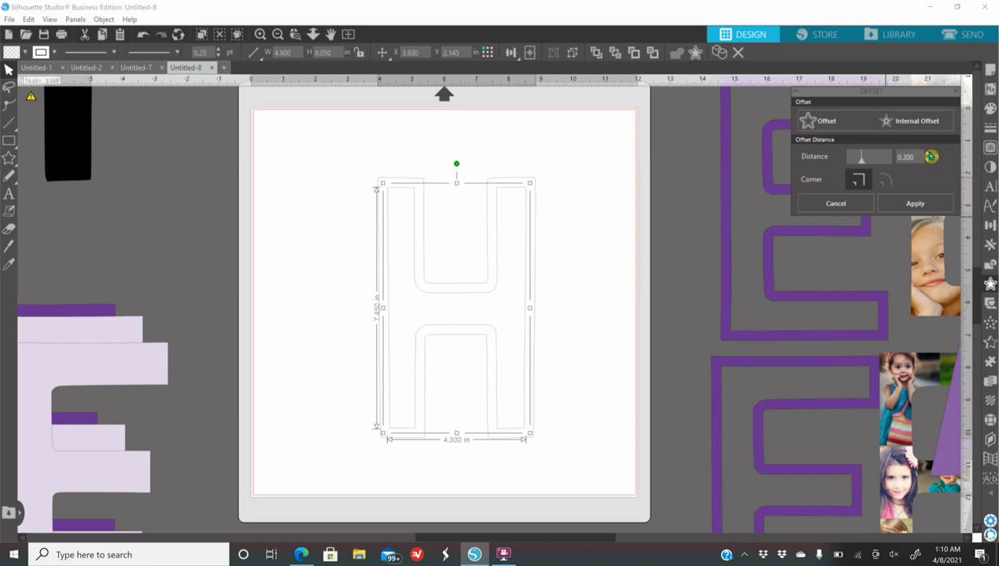
Fill the inner offset H with medium purple, keeping it centred inside the white H
click(988, 111)
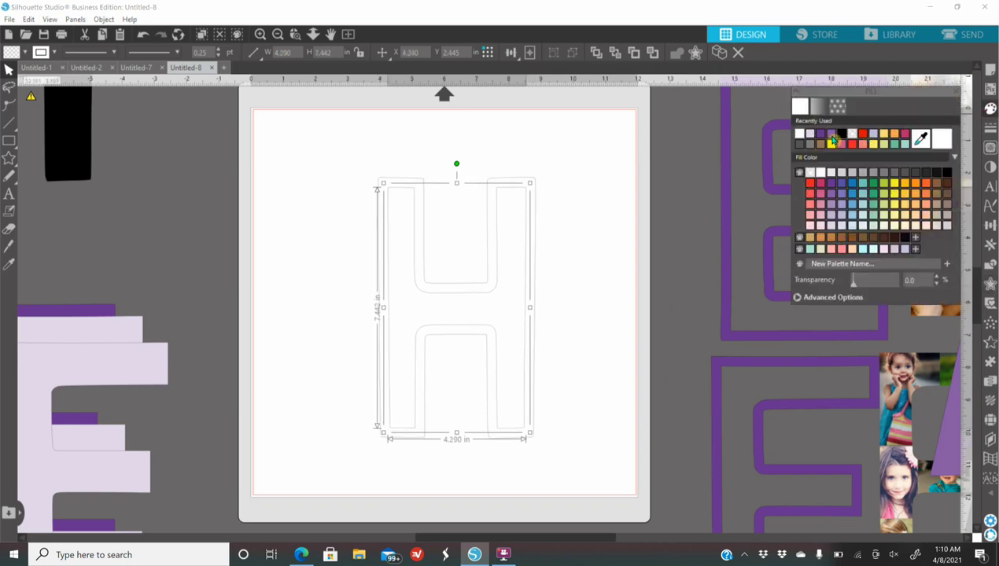
click(830, 135)
drag(448, 324, 310, 323)
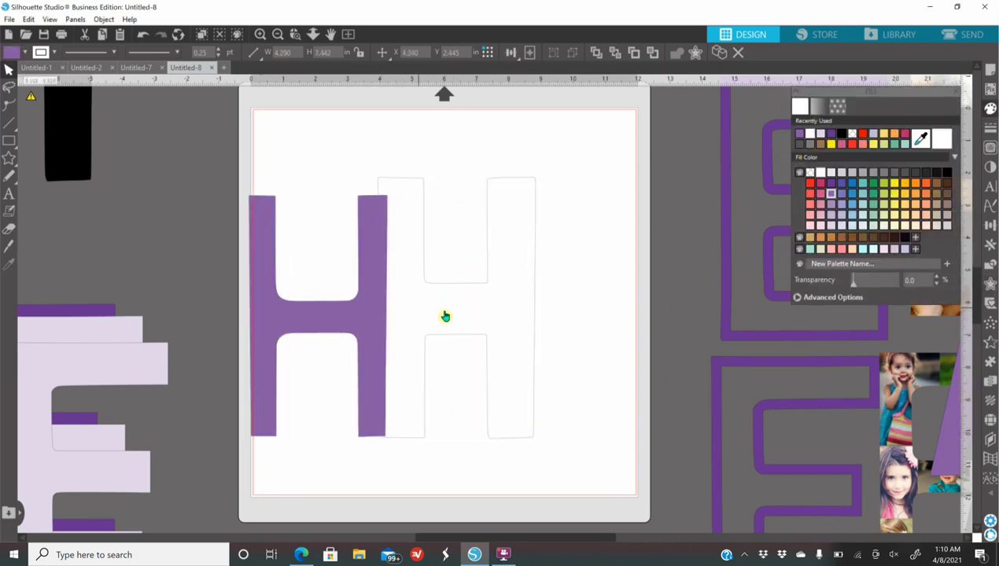
click(144, 37)
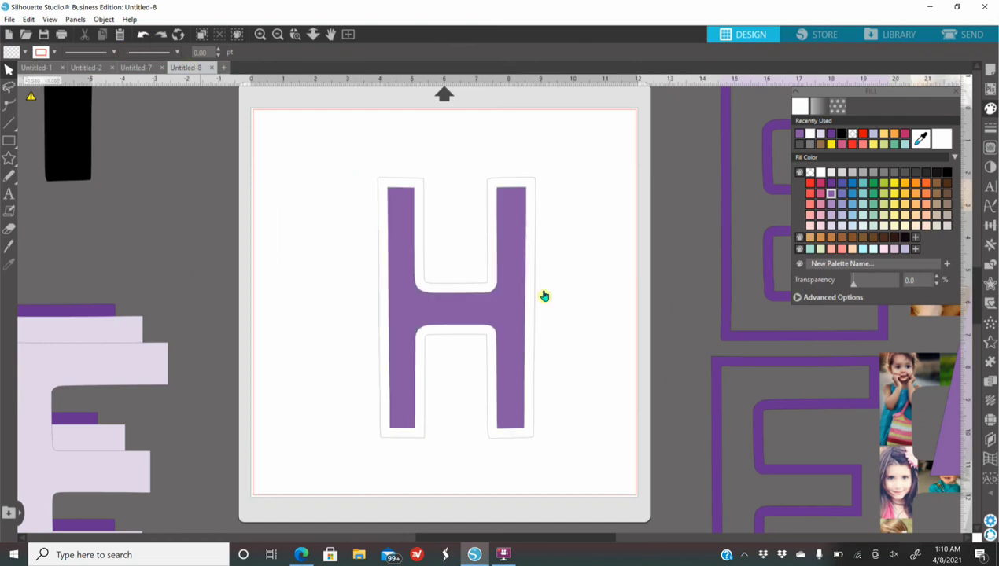
Cut the purple H out of the white H with Subtract All and move the purple H to the left
click(466, 310)
click(989, 264)
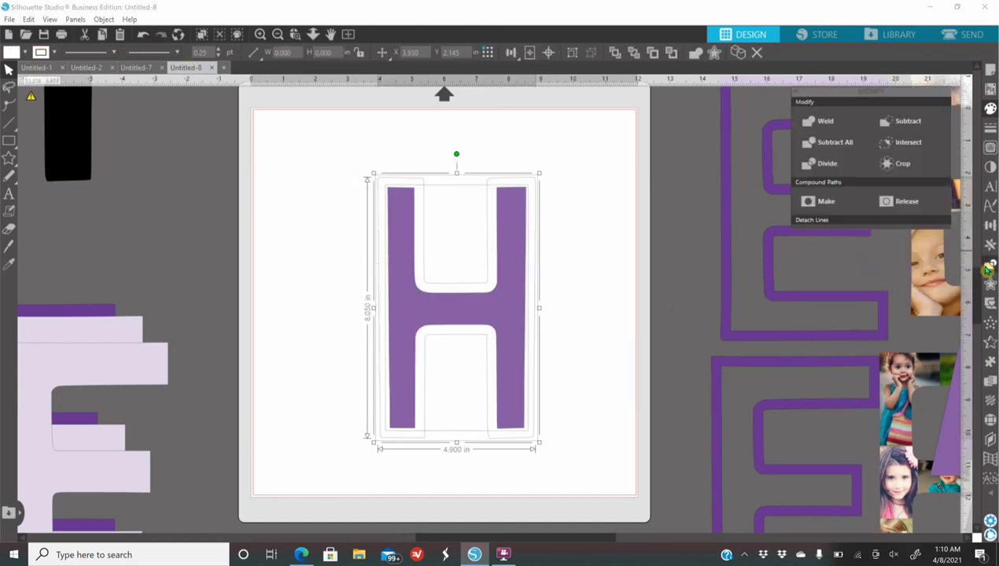
click(836, 148)
drag(498, 319, 305, 324)
Fill the remaining H outline with black
click(449, 338)
click(989, 108)
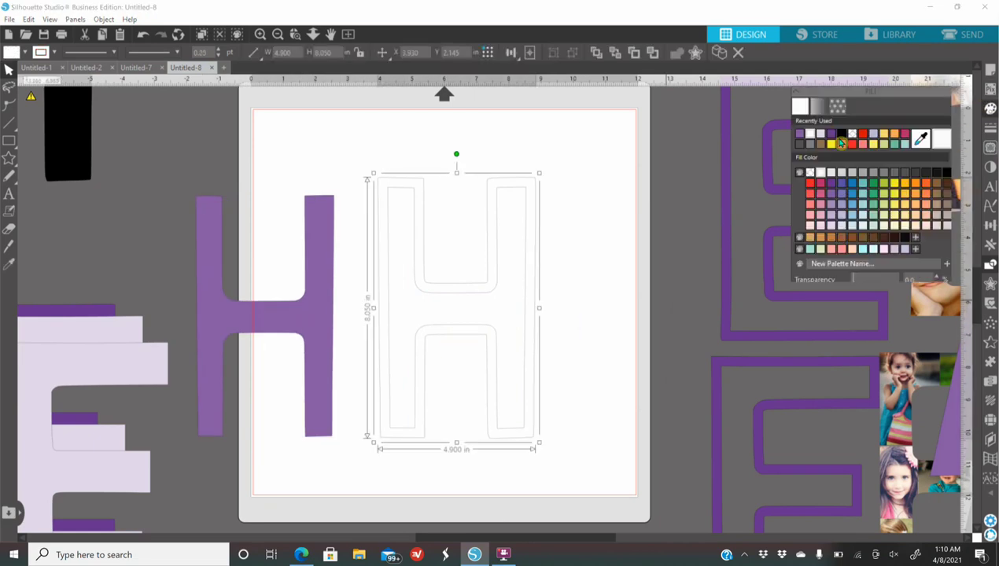
click(839, 136)
click(671, 285)
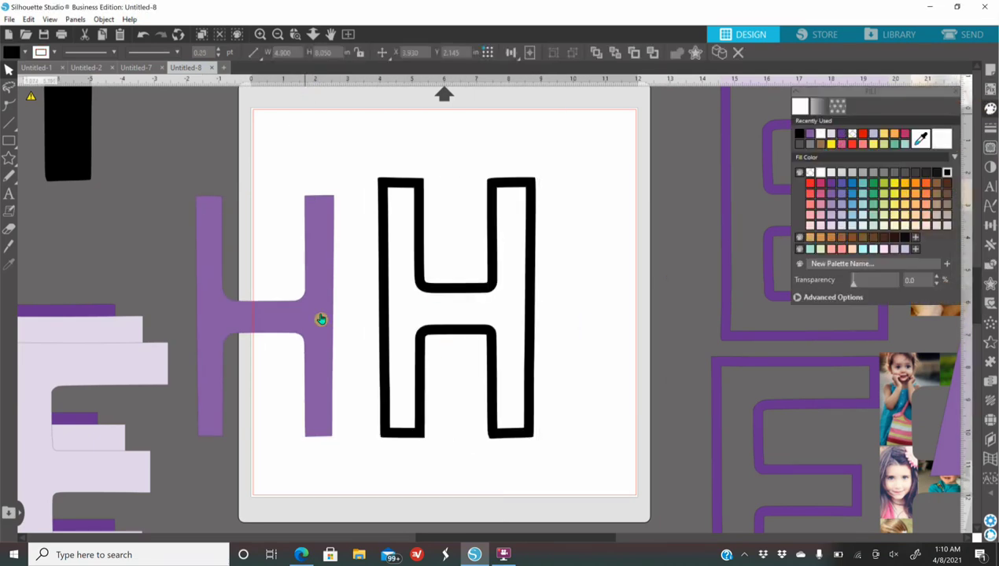
Duplicate the black H outline and move the purple H and both outlines off the page to the right
mouse_move(321, 319)
mouse_down()
mouse_move(346, 253)
mouse_move(352, 331)
mouse_move(332, 310)
mouse_move(332, 319)
mouse_up()
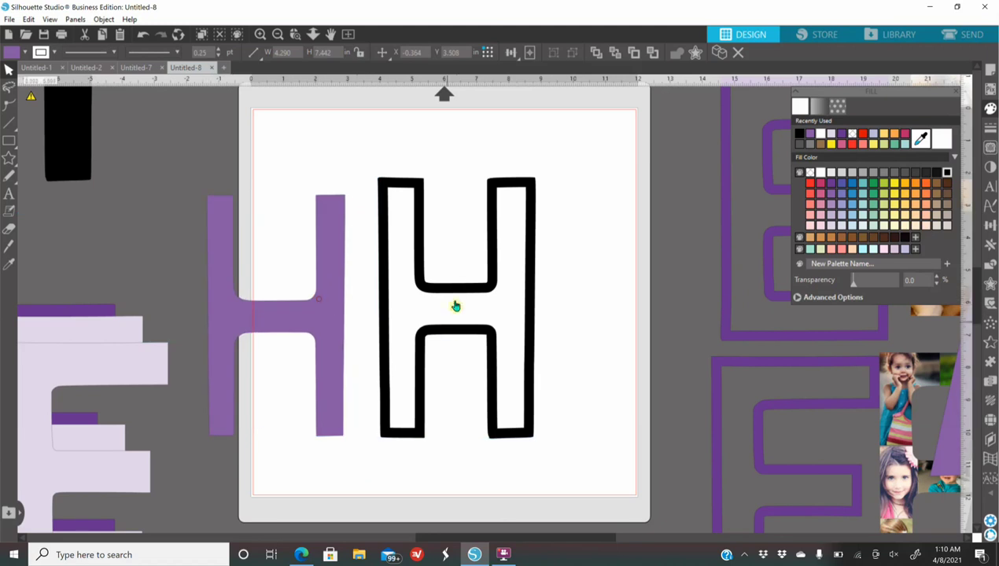
drag(455, 306, 446, 297)
right_click(446, 297)
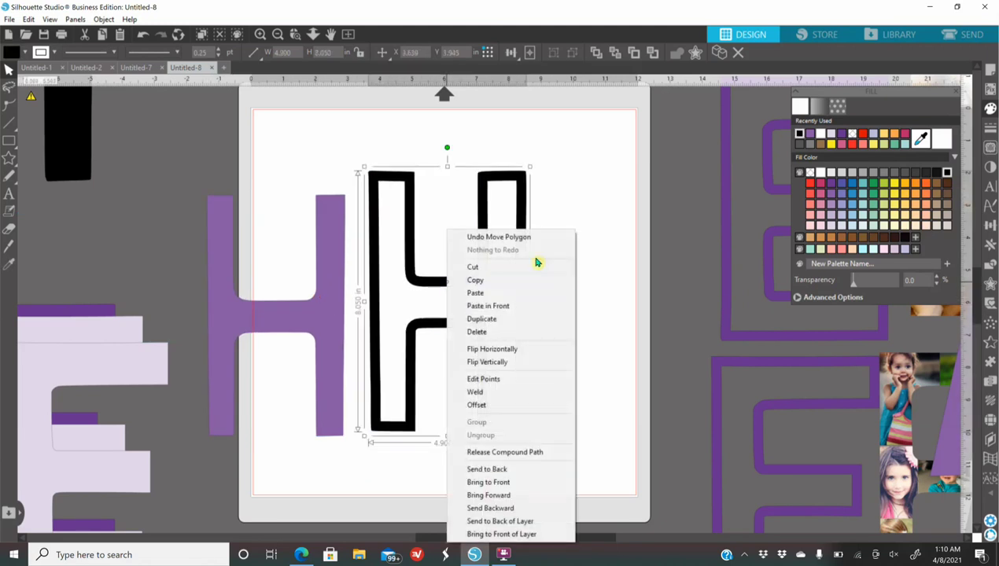
click(500, 320)
drag(501, 340, 652, 339)
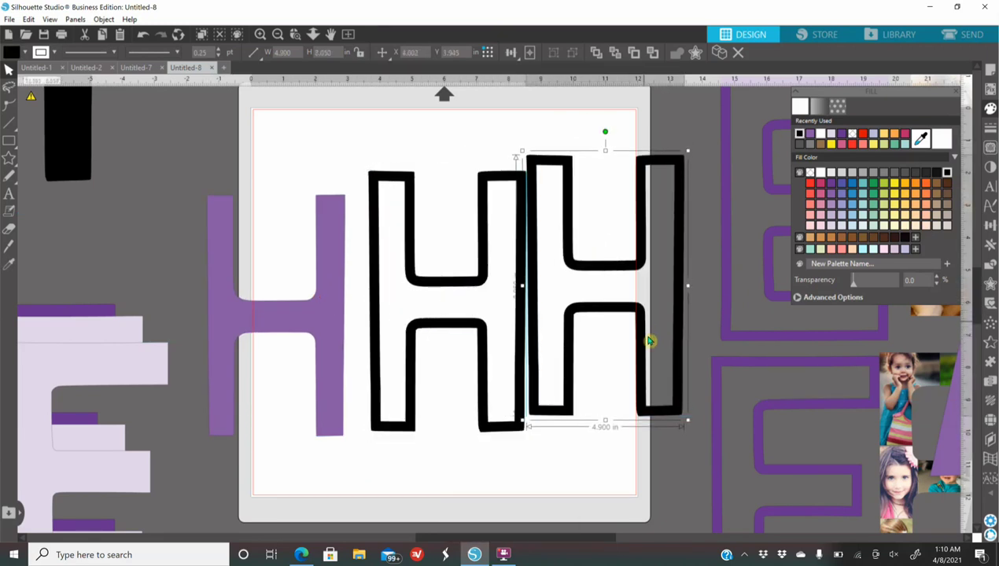
click(277, 34)
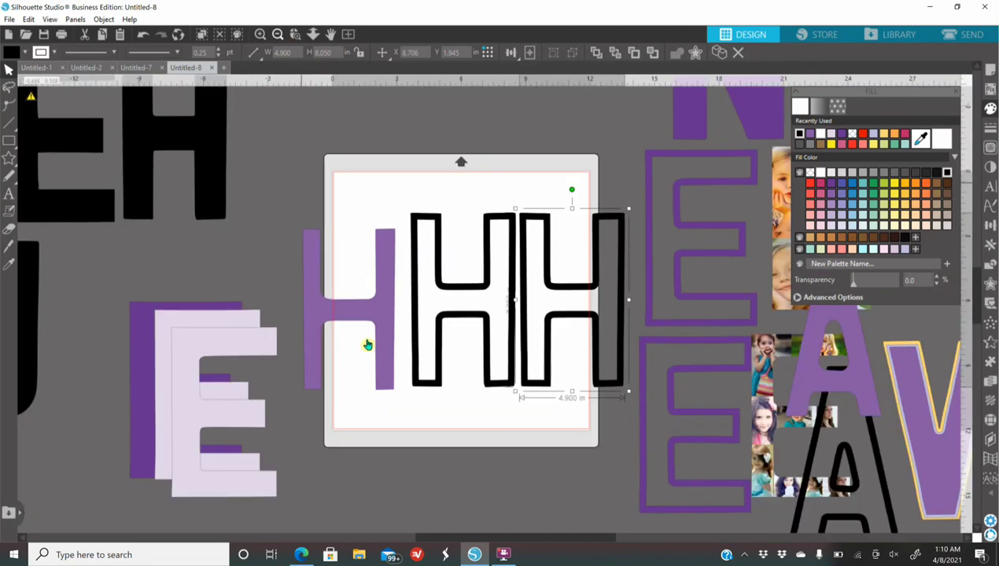
drag(369, 346, 782, 321)
Duplicate the first black N of the lower word and place the copy in the middle of the page
click(277, 34)
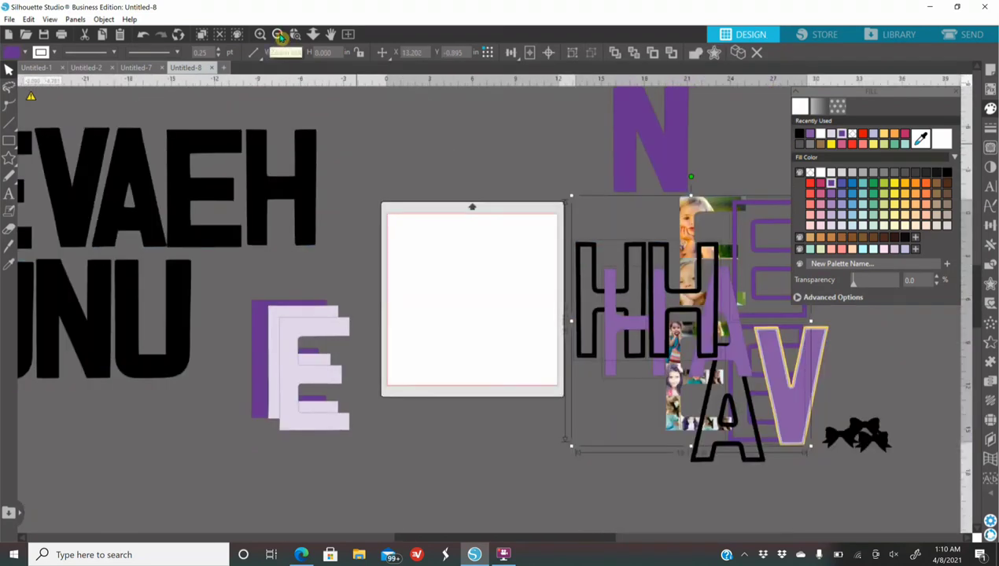
click(278, 34)
click(126, 319)
right_click(125, 319)
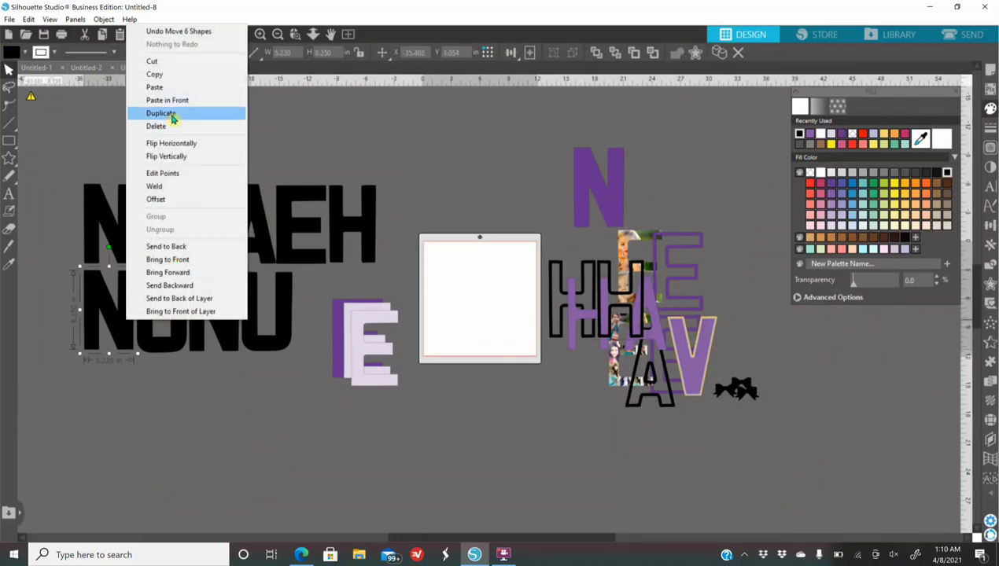
click(145, 113)
drag(138, 342, 491, 357)
drag(436, 383, 462, 352)
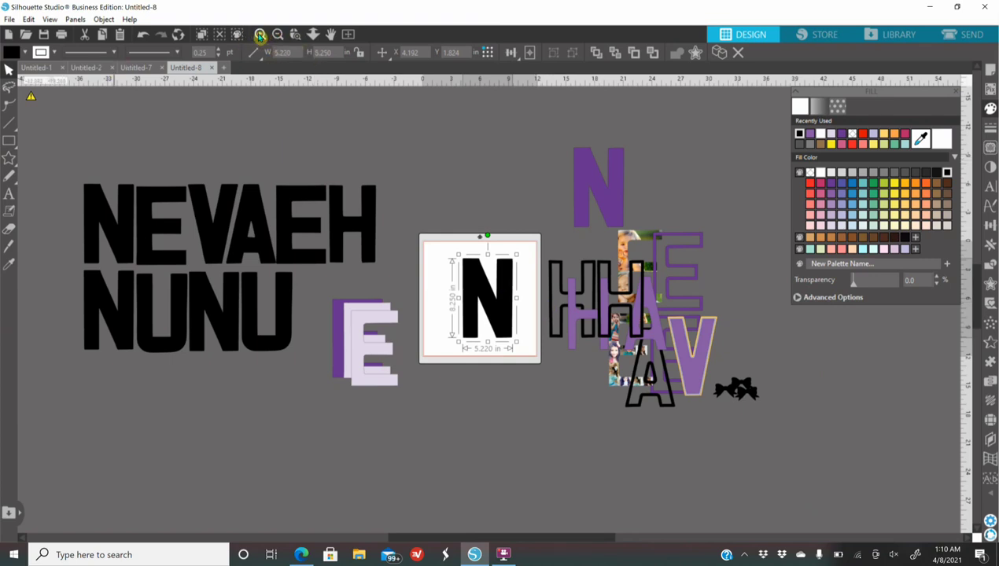
Fill the N copy on the page with white
click(259, 35)
click(260, 35)
click(811, 137)
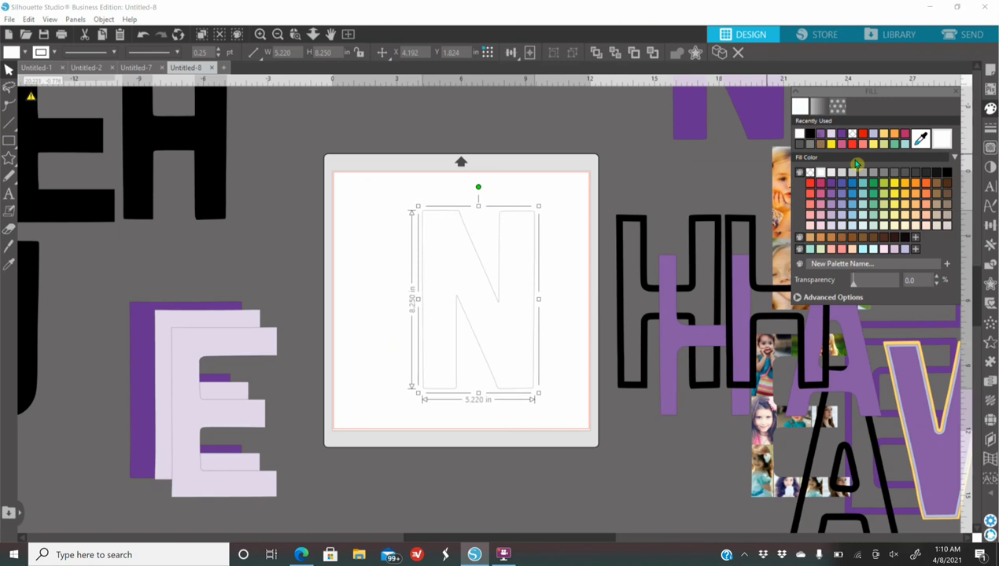
Create an internal offset of the white N at a distance of 0.150 in
click(990, 283)
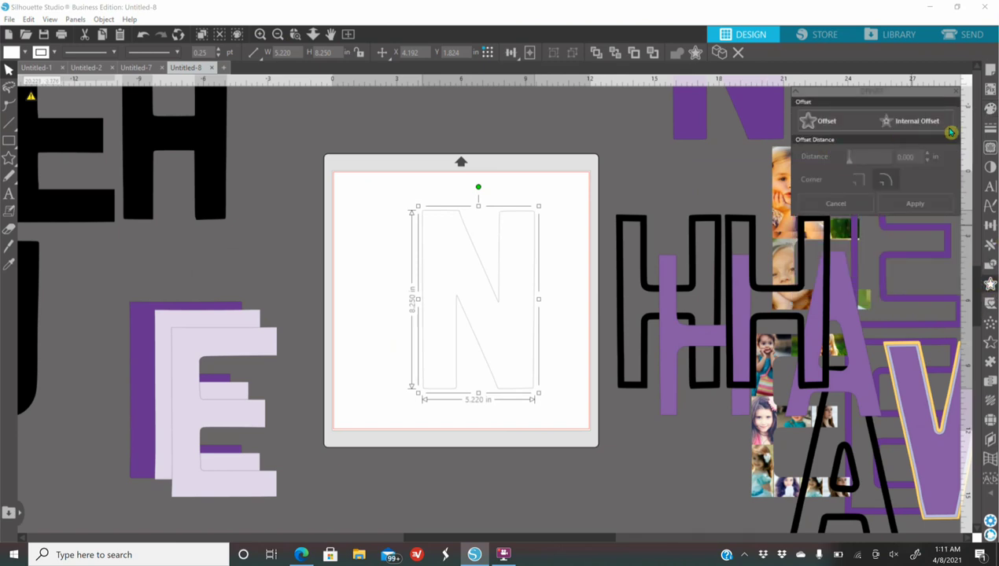
click(928, 122)
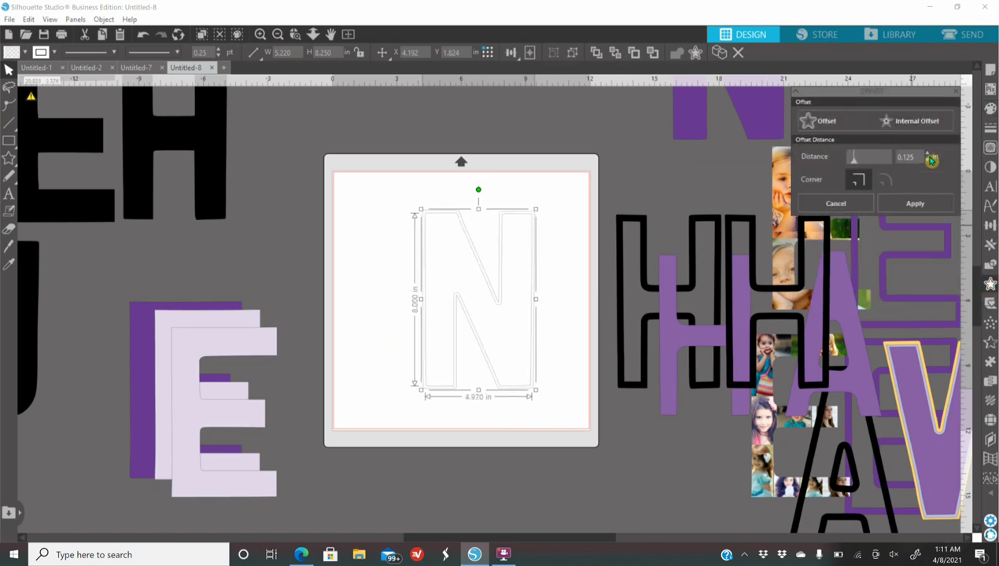
click(929, 157)
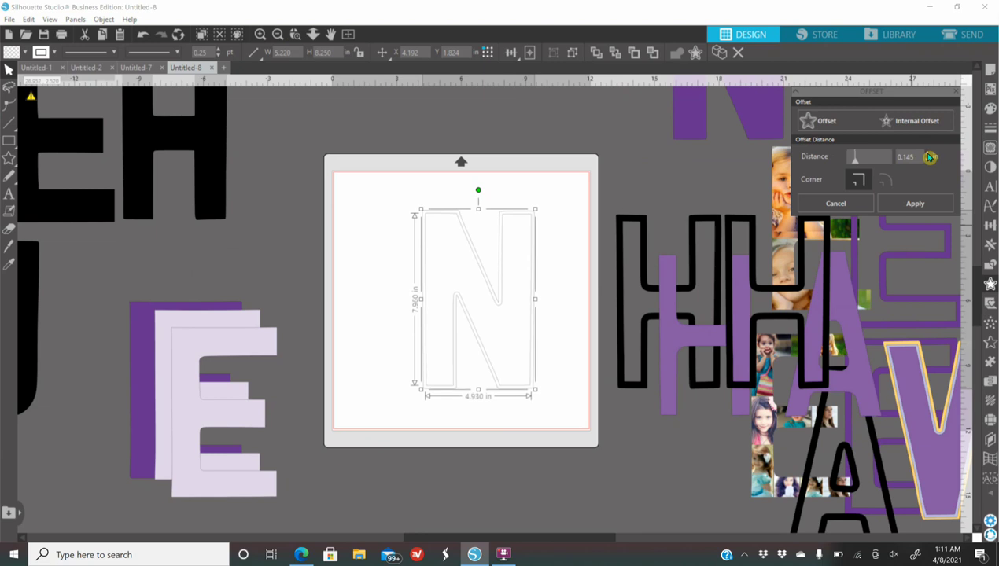
click(929, 158)
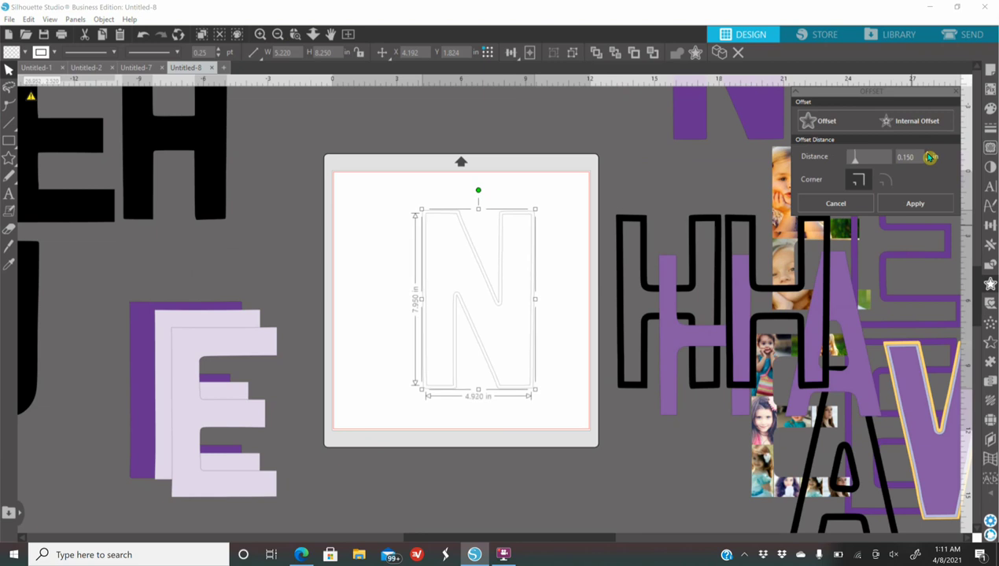
Fill the inset N with medium purple and move it off the larger N to the page's left edge
click(990, 109)
click(821, 133)
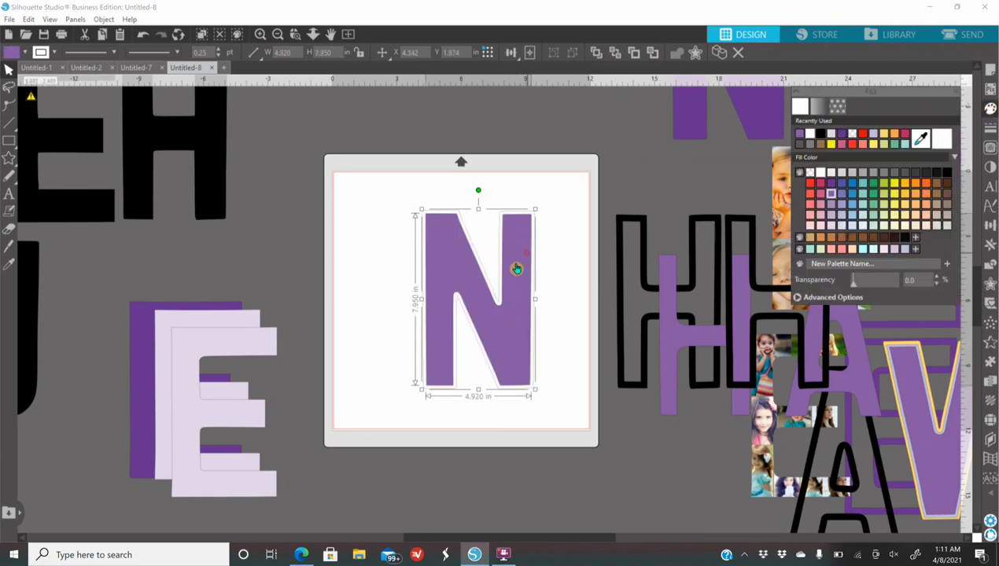
drag(516, 269, 414, 293)
Try a dark purple fill on the larger N and a pale lavender fill on the inset N
click(534, 305)
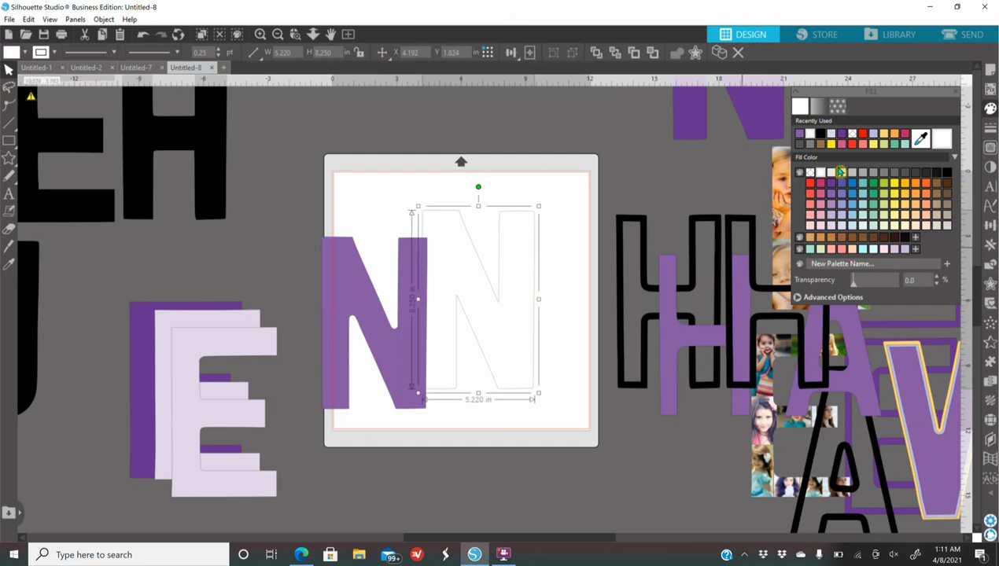
click(843, 138)
click(390, 339)
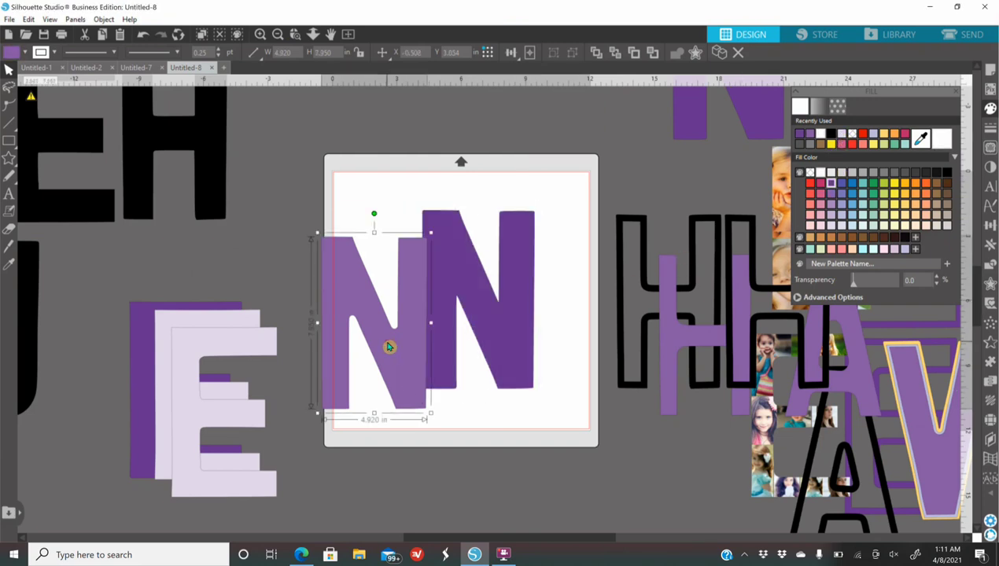
click(832, 233)
click(639, 352)
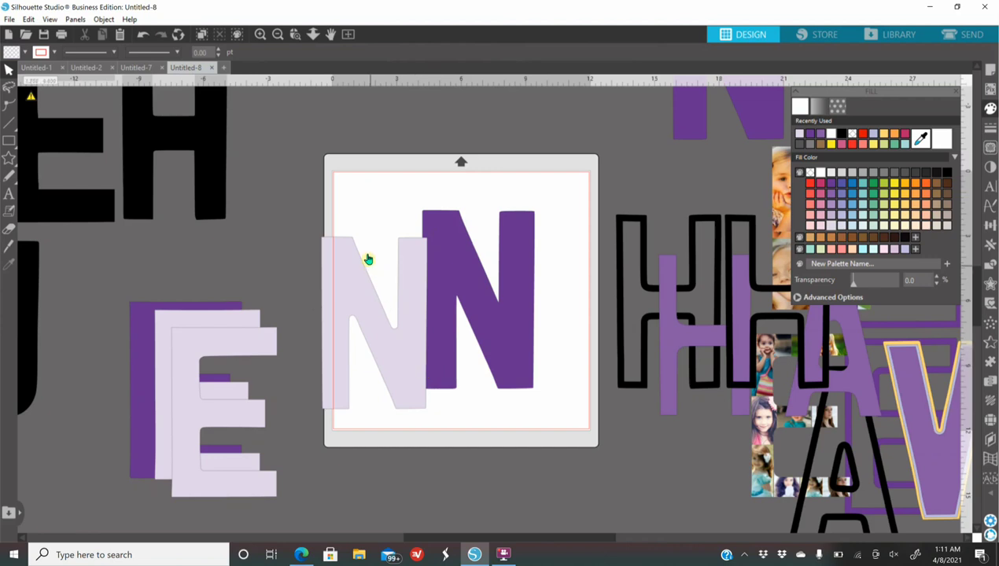
Fill the larger N with light purple and the inset N with medium purple
click(507, 317)
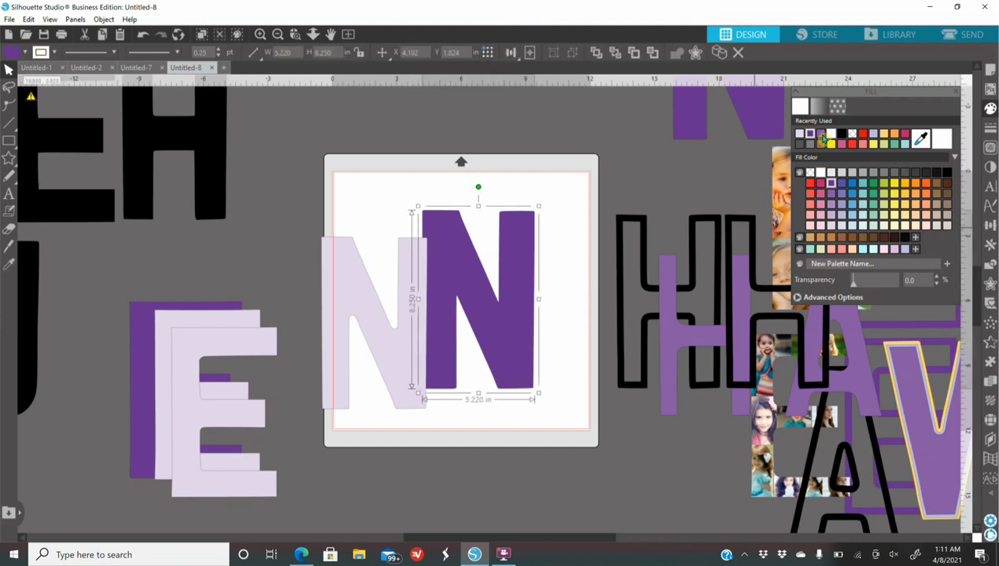
click(832, 228)
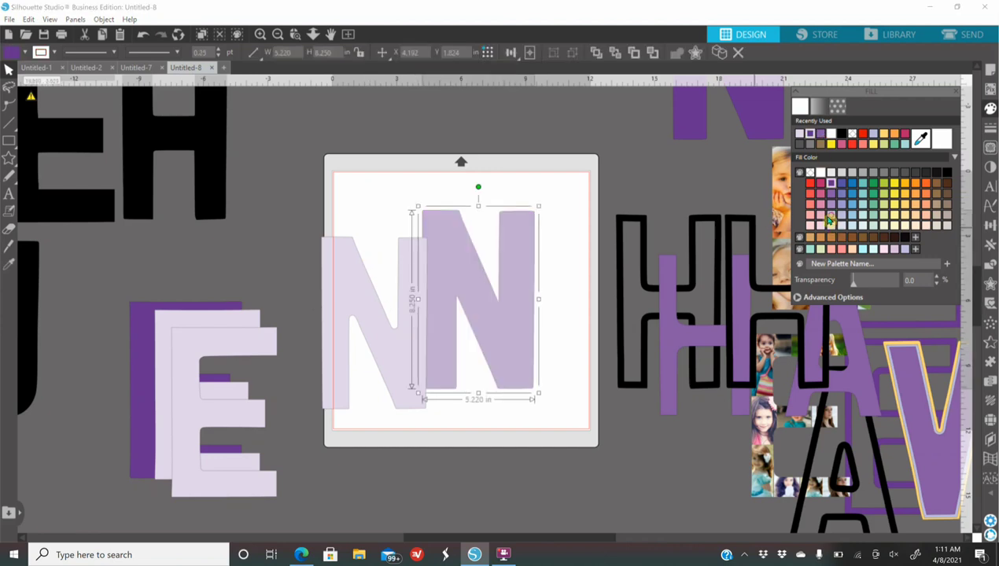
click(391, 336)
click(832, 193)
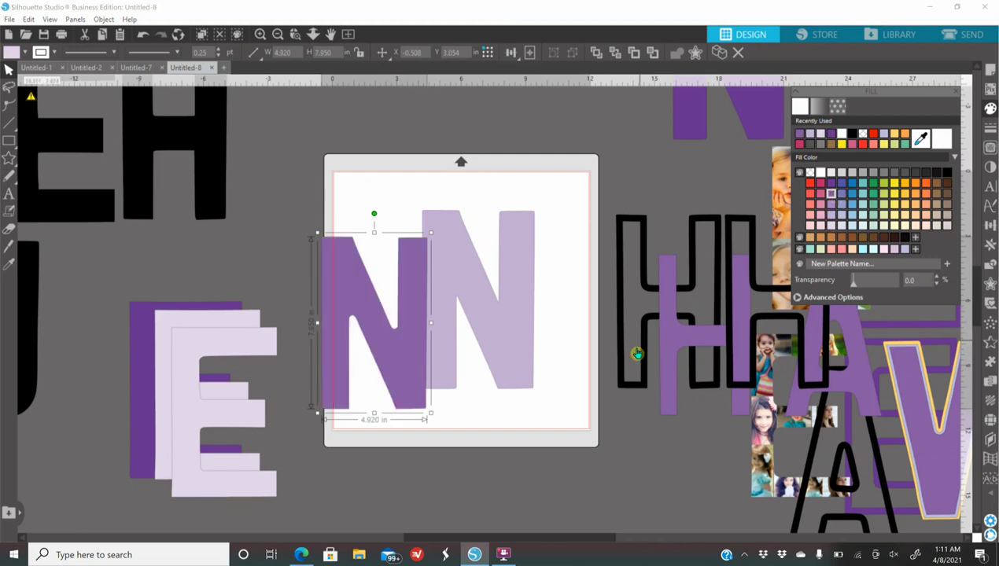
Move the medium purple inset N back onto the light purple N, leaving an even border around it
click(636, 350)
drag(415, 362, 487, 347)
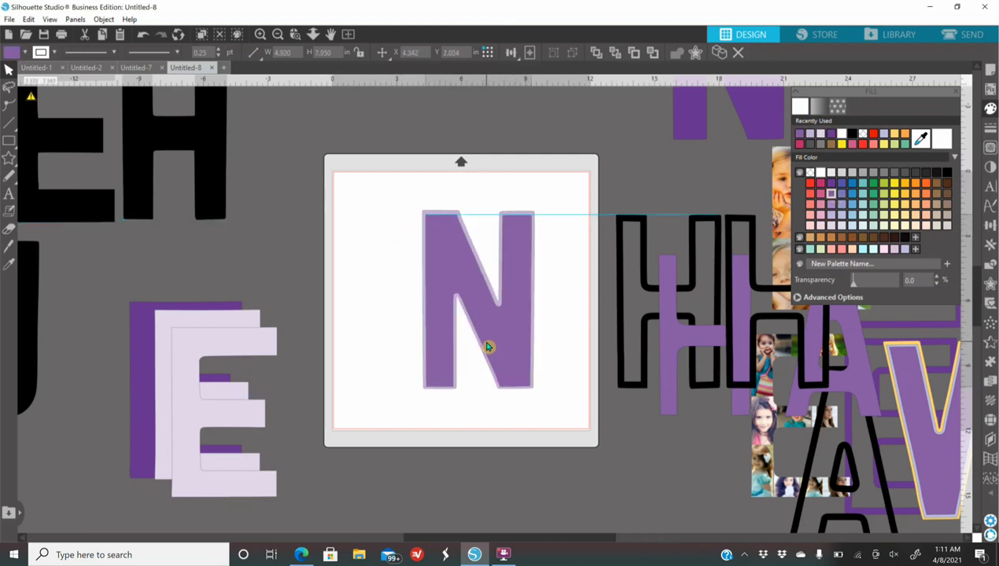
click(405, 365)
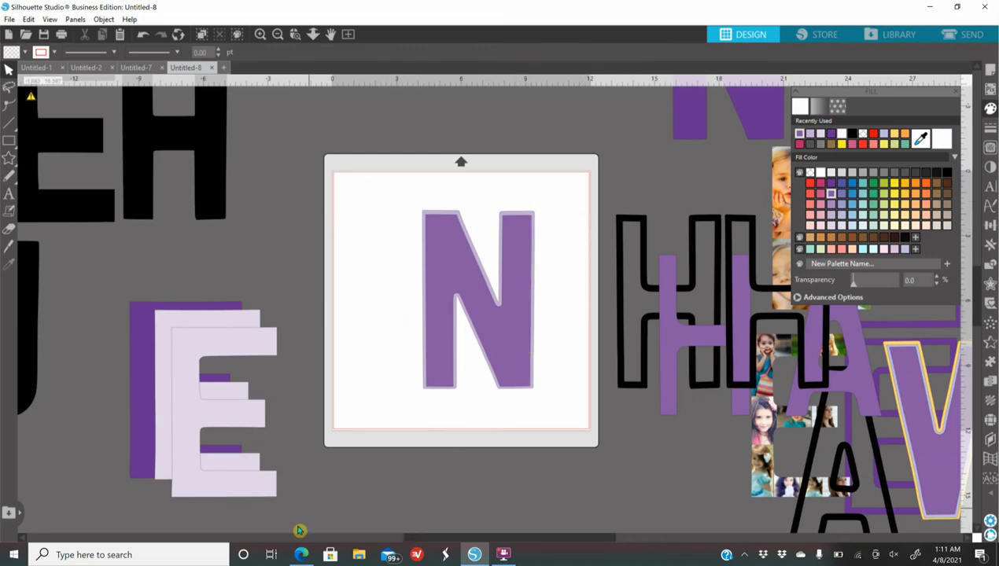
Switch to the Edge browser and browse the "drip svg for free" image results for a suitable drip border
click(302, 555)
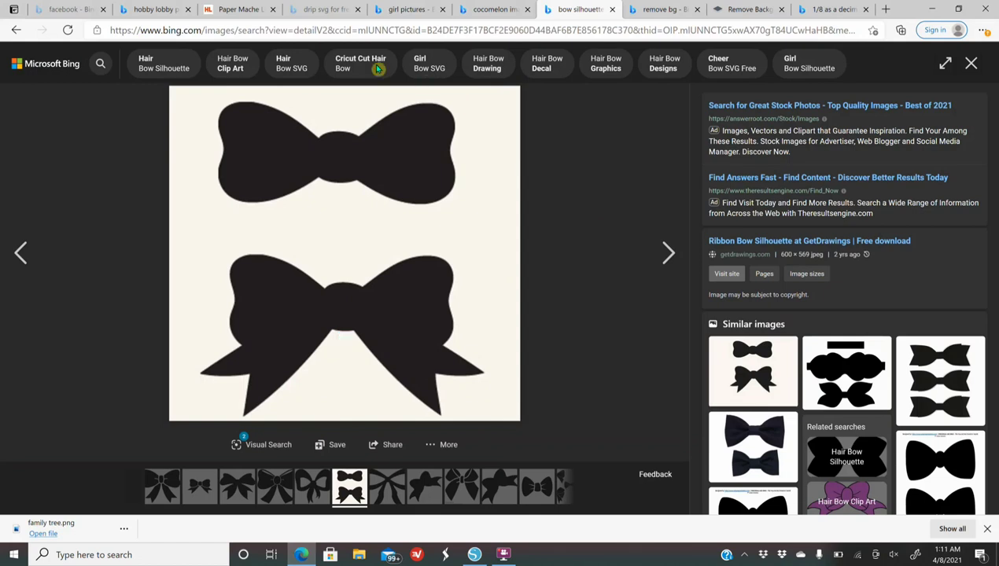
click(325, 11)
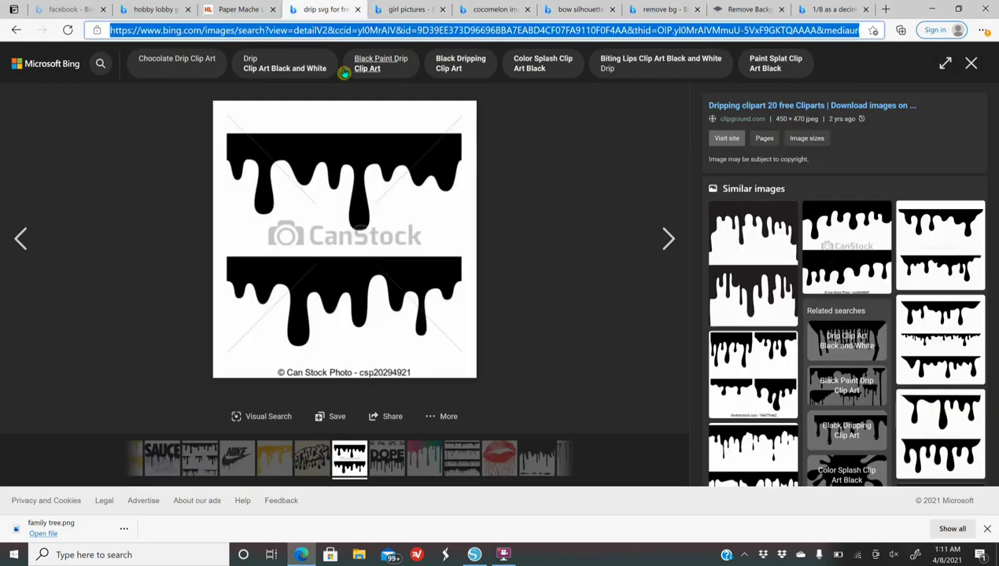
click(14, 31)
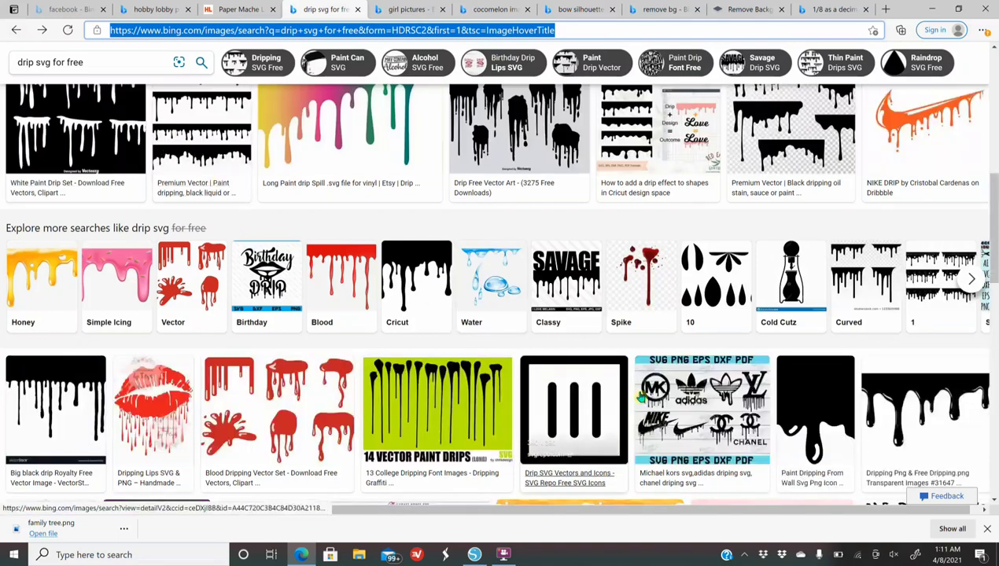
scroll(685, 401, down, 3)
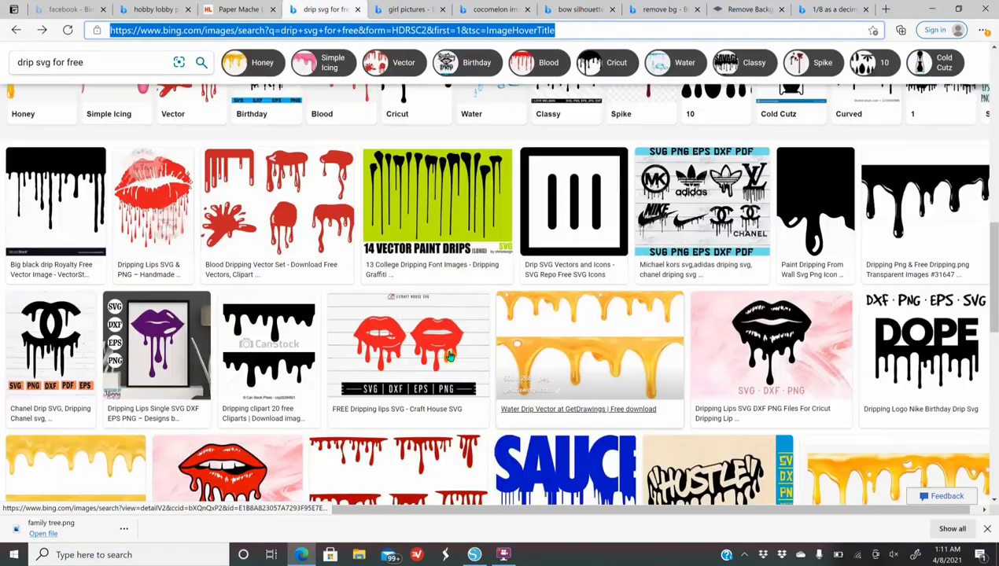
scroll(392, 366, up, 1)
scroll(392, 366, up, 2)
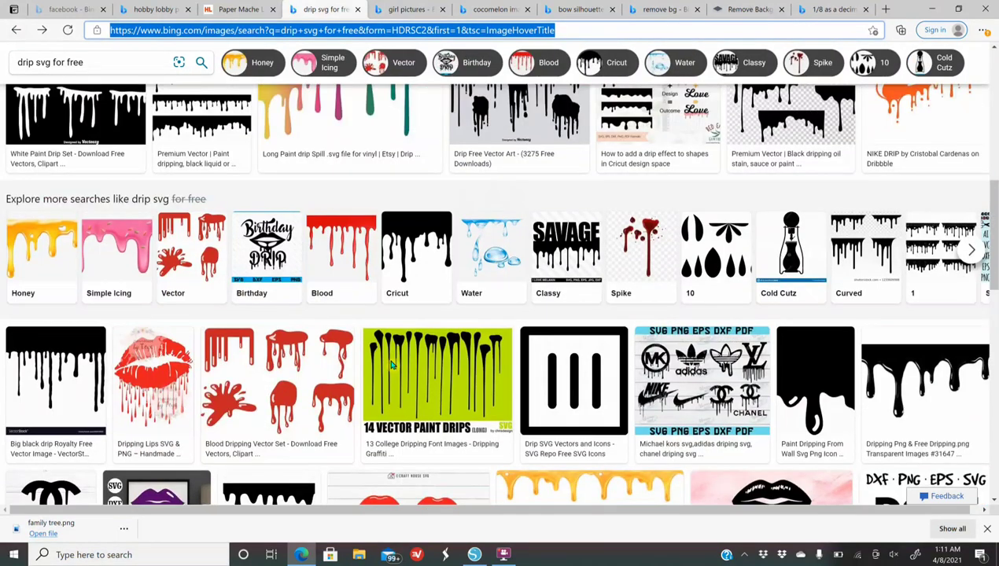
scroll(391, 366, up, 4)
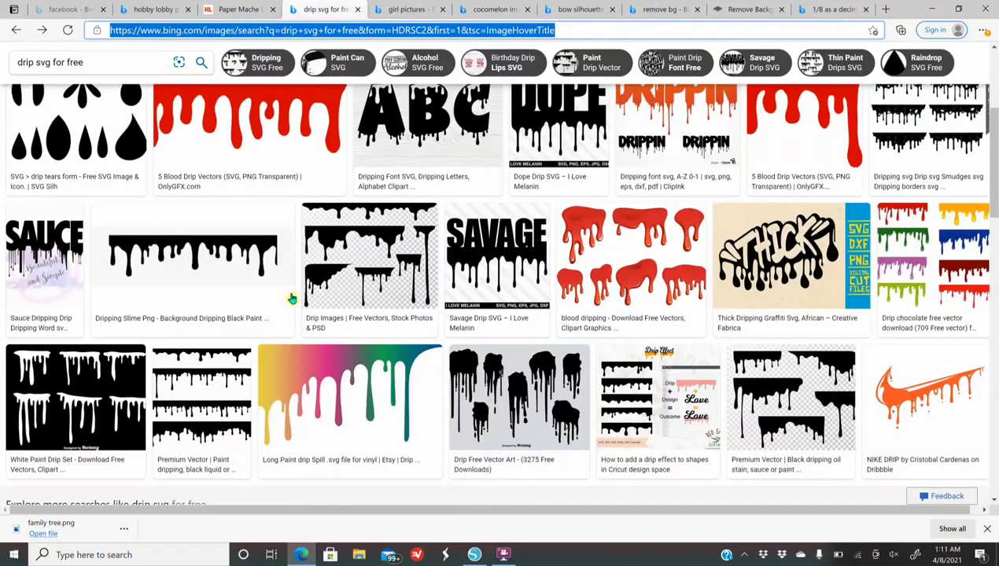
Open the black Dripping Slime PNG from the results and copy the image
click(251, 257)
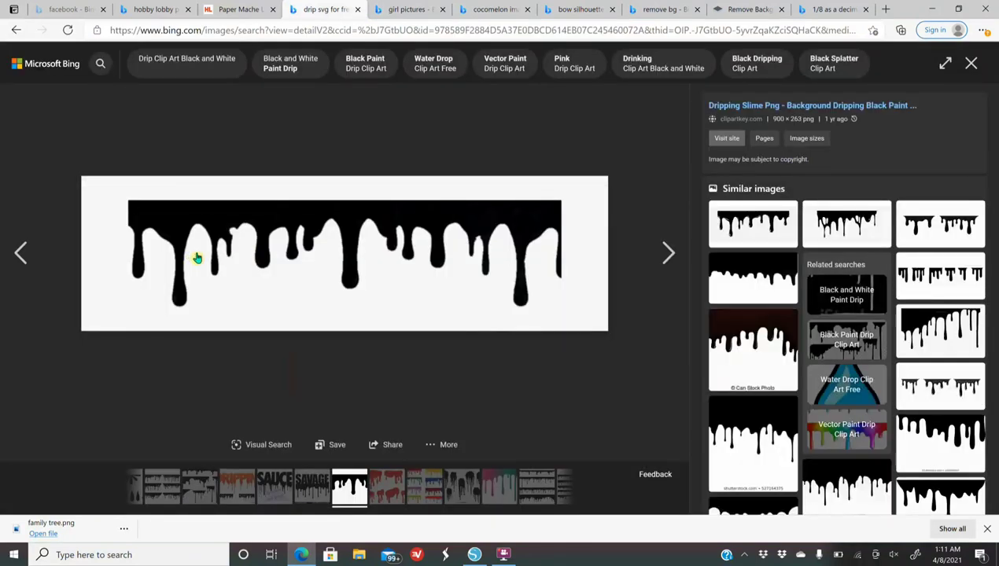
right_click(307, 257)
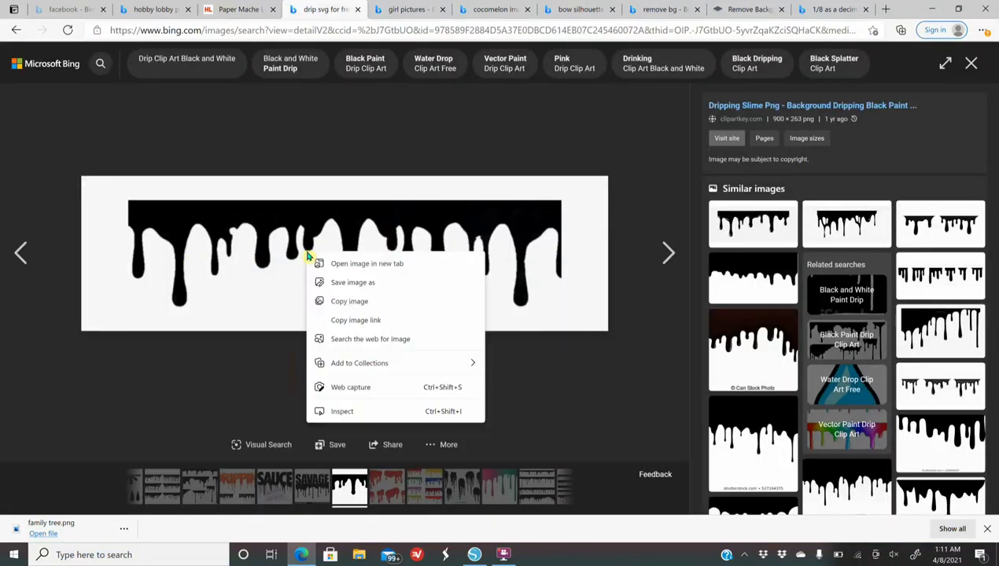
click(354, 302)
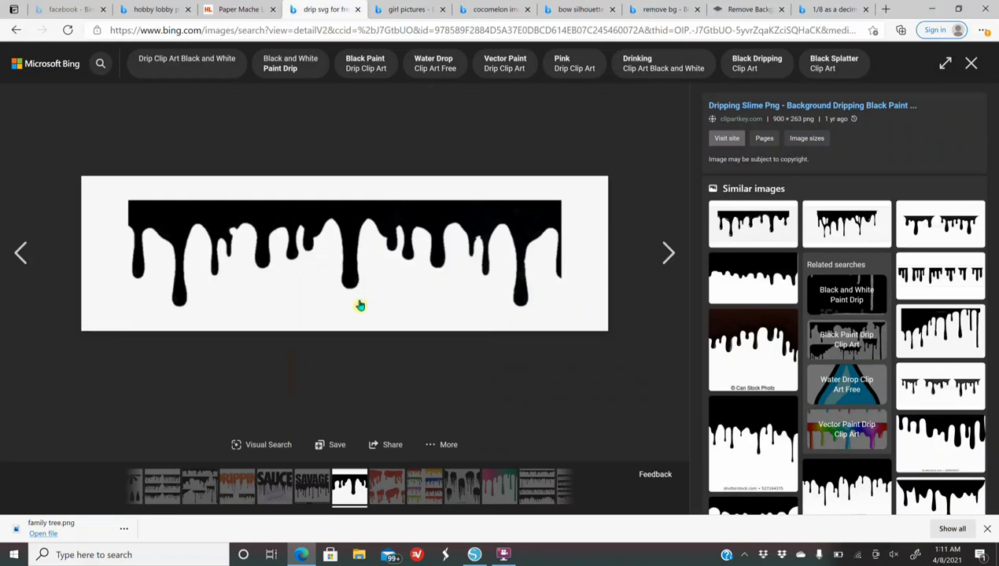
Return to Silhouette Studio, paste the drip image and move it to the page's upper-left corner, clear of the N
click(472, 555)
right_click(393, 159)
click(421, 212)
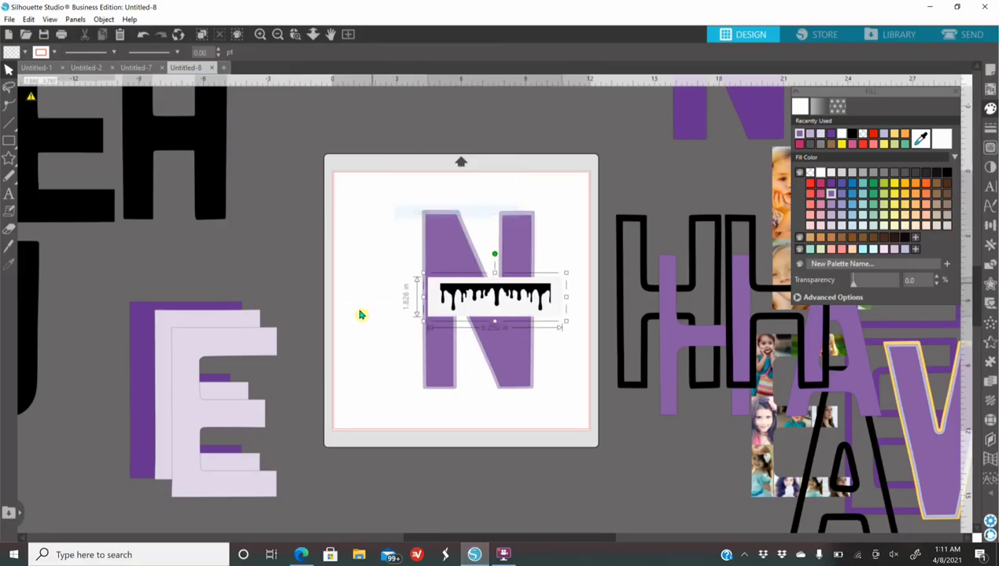
drag(531, 301, 377, 177)
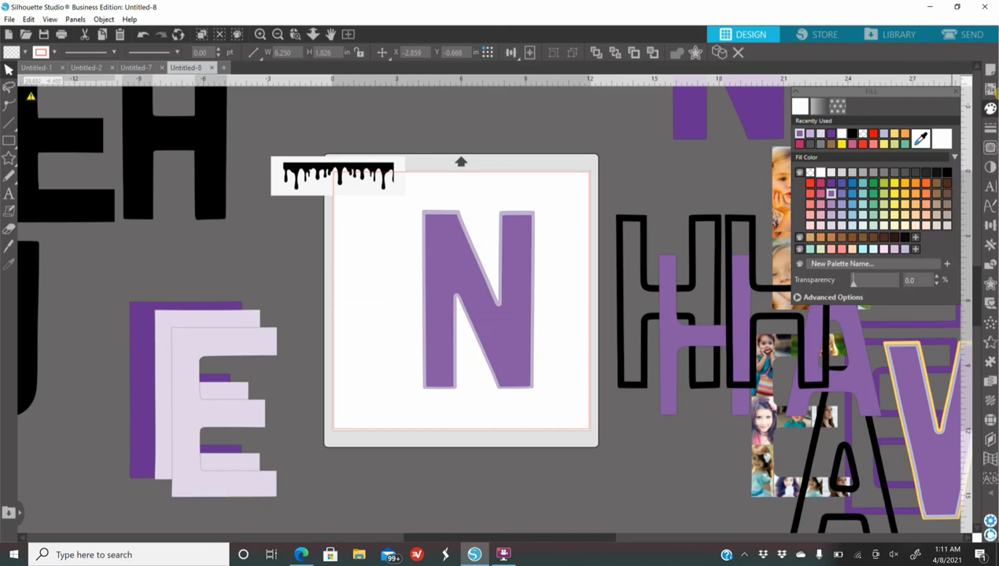
Trace the whole drip image with the threshold set to 78%
click(991, 148)
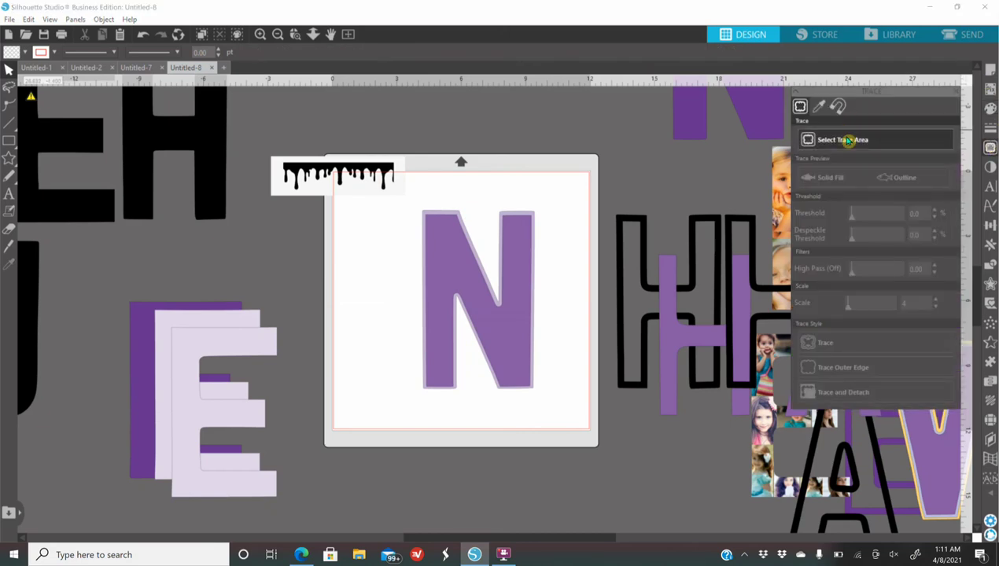
click(849, 140)
mouse_move(268, 136)
mouse_down()
mouse_move(323, 206)
mouse_move(423, 204)
mouse_up()
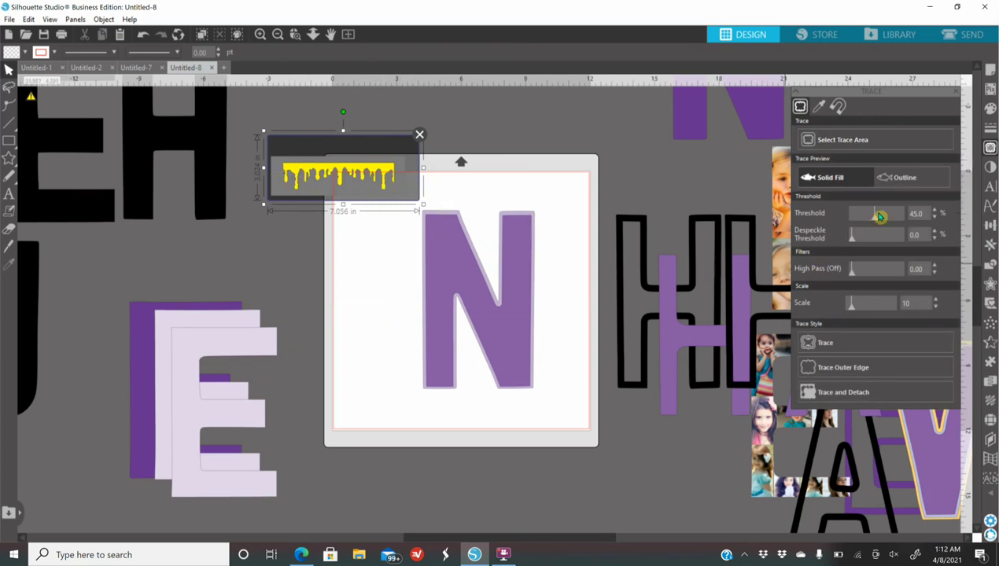
drag(885, 214, 892, 214)
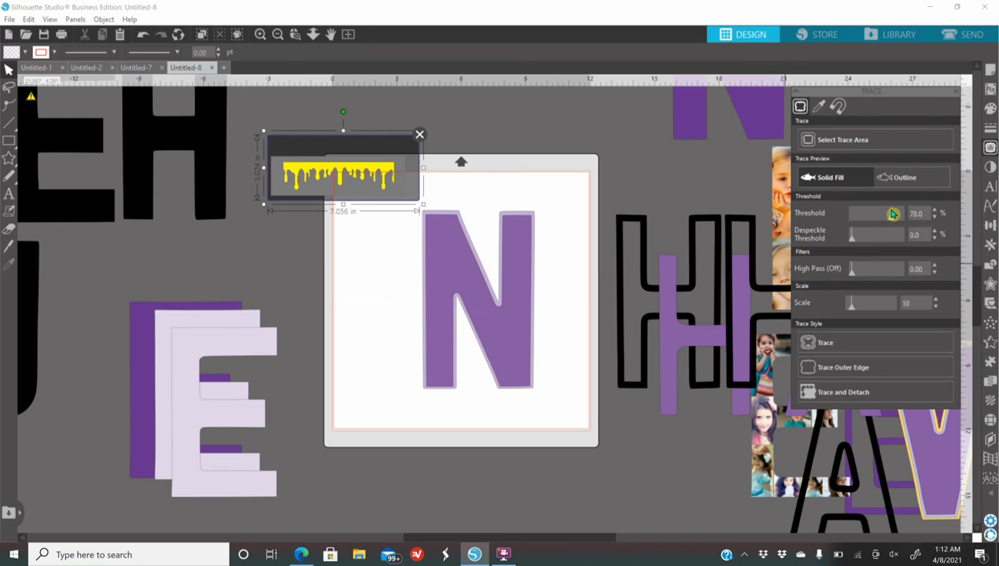
click(845, 349)
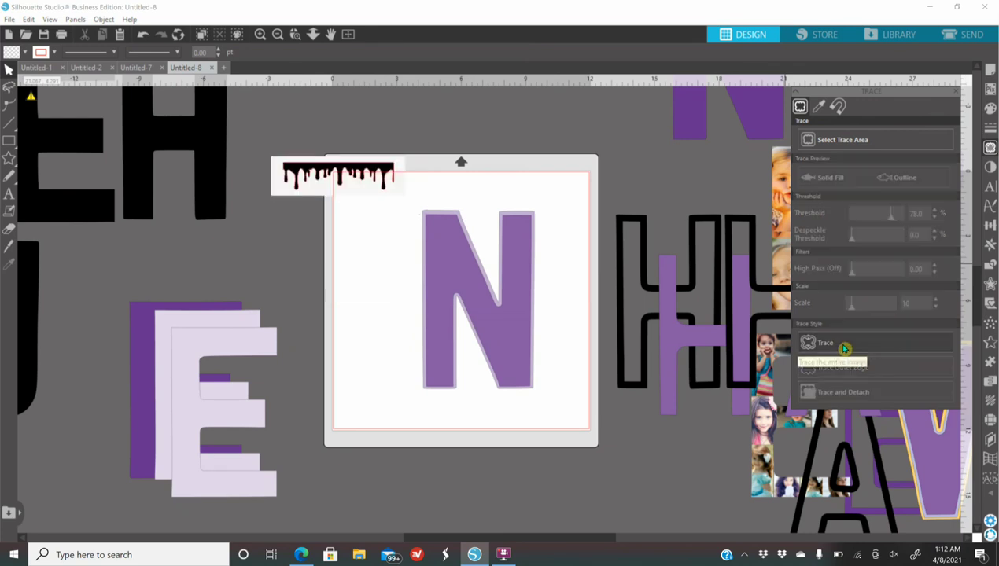
Delete the original drip picture and fill the traced drip outline with dark pink
mouse_move(379, 192)
mouse_down()
mouse_move(346, 229)
mouse_move(329, 279)
mouse_up()
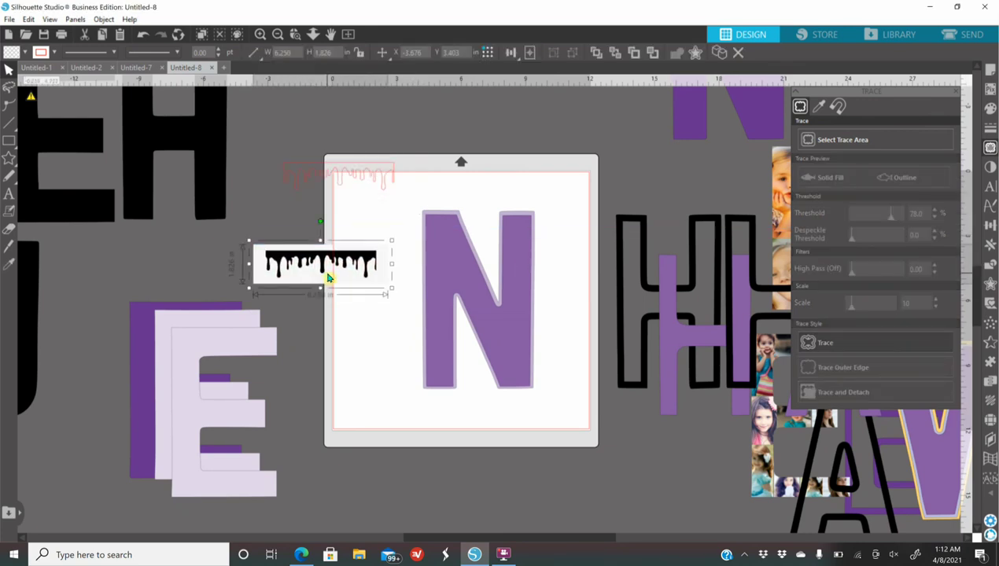
key(Delete)
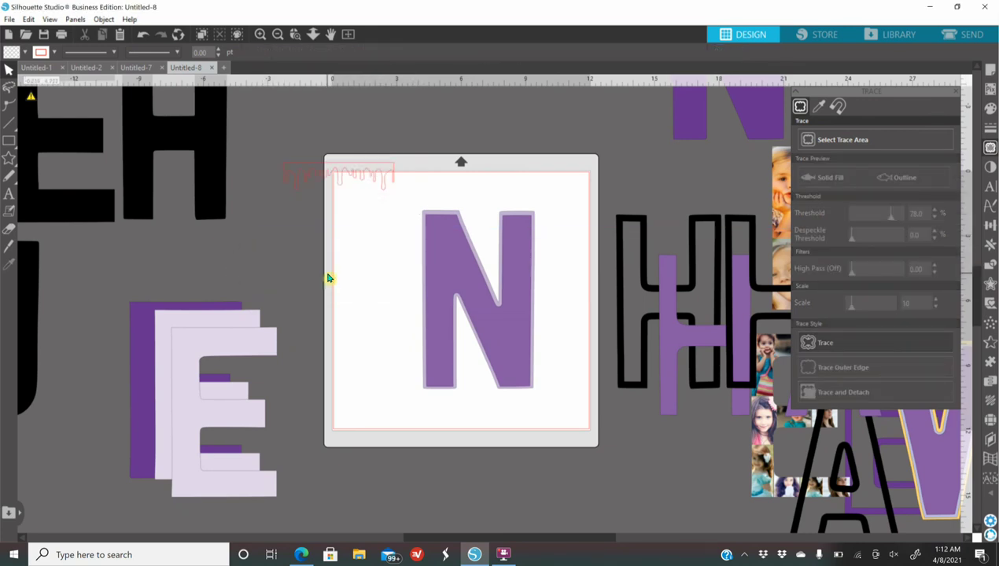
click(353, 175)
click(991, 109)
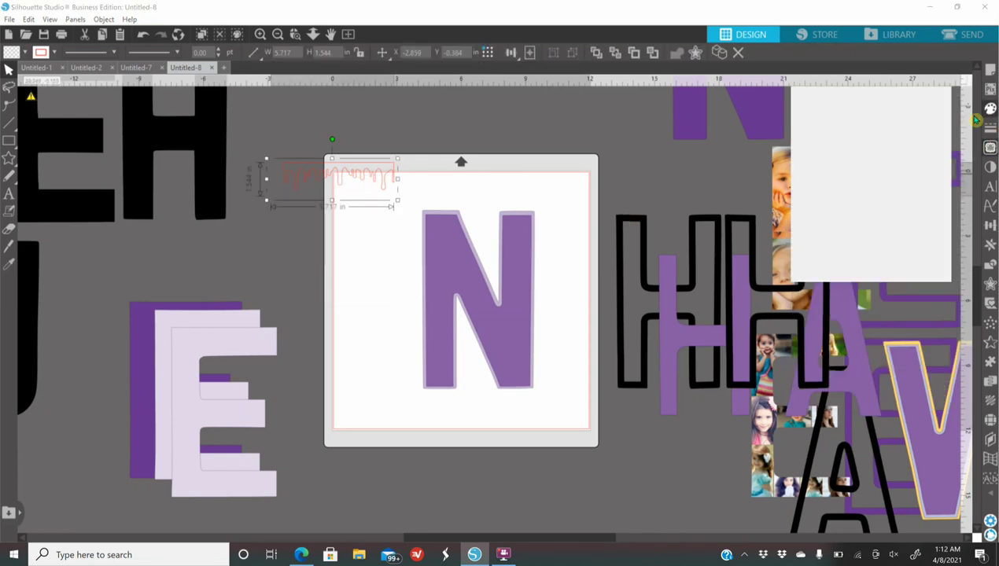
click(799, 144)
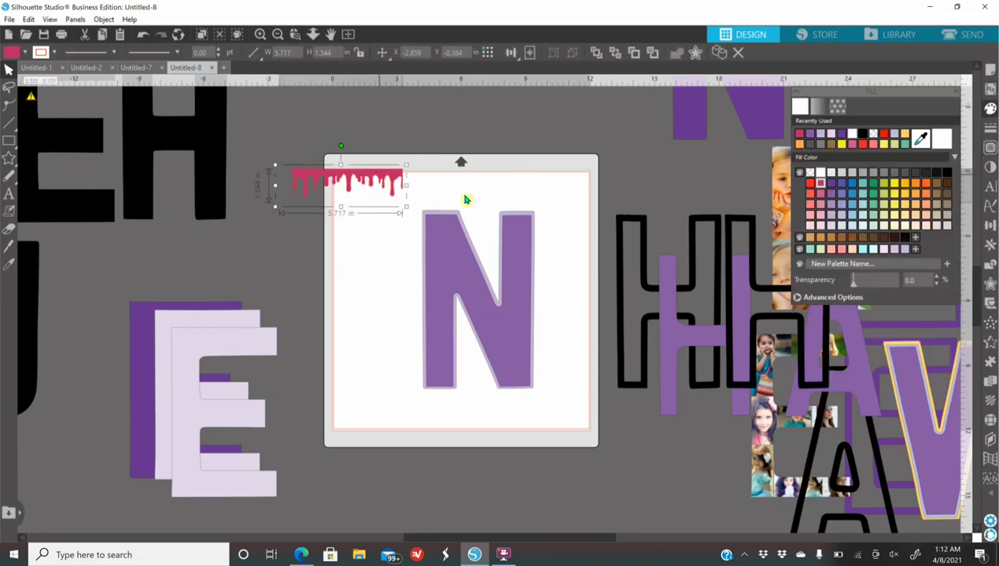
Move the pink drip onto the top of the N and rotate it 90° clockwise so its drips point left
drag(370, 174, 485, 179)
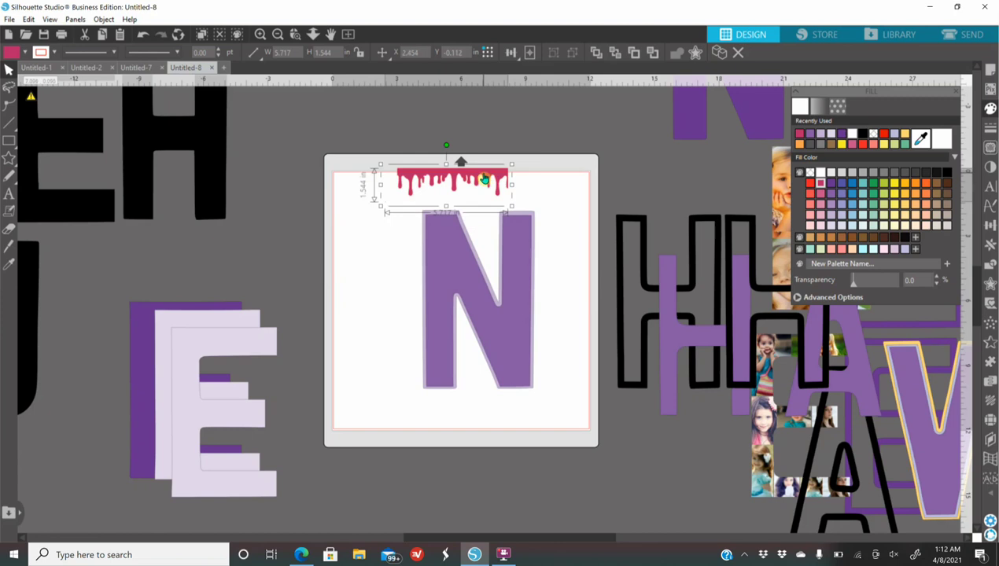
click(262, 38)
drag(439, 141, 441, 156)
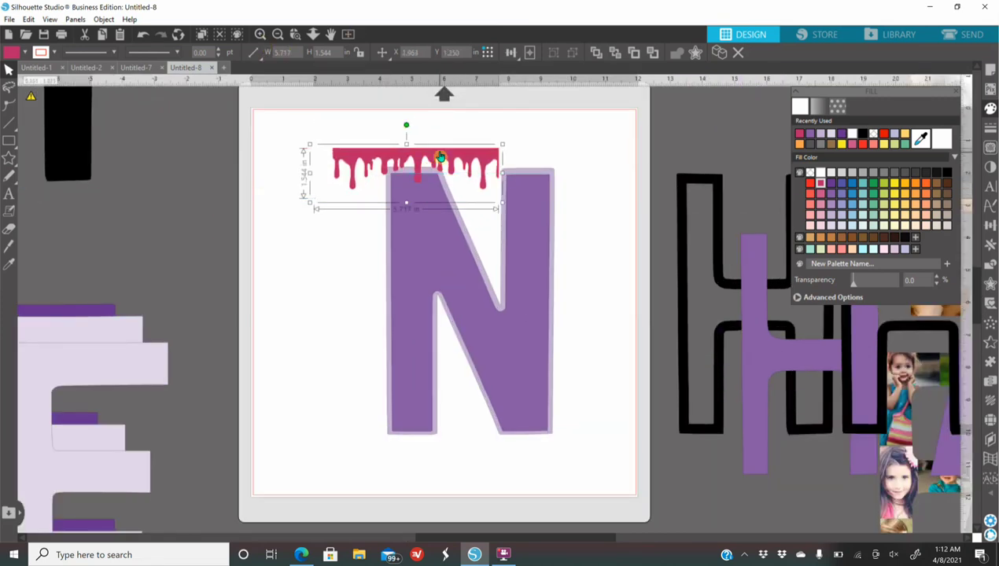
drag(407, 127, 528, 185)
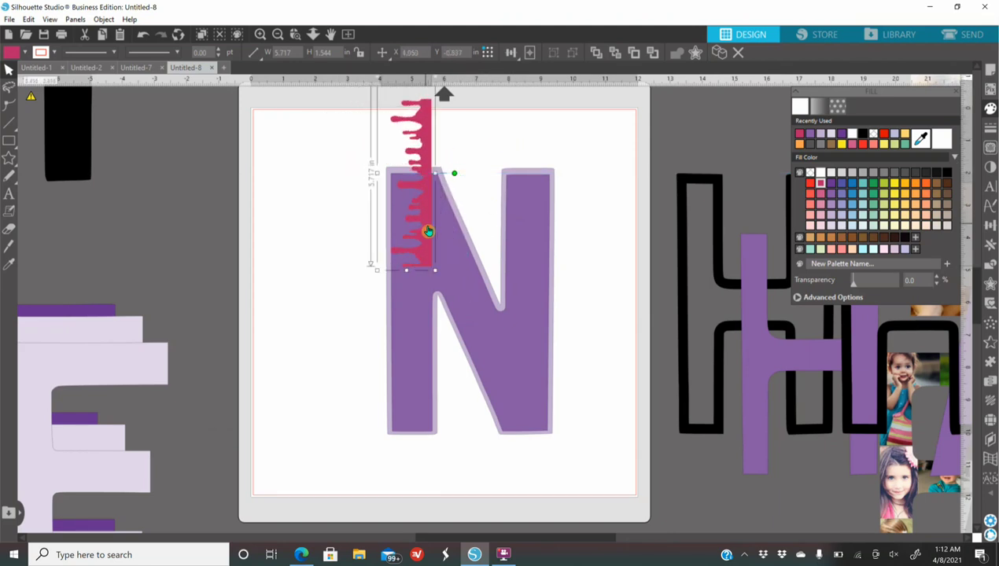
Move the pink drip onto the N's right leg and stretch it to cover the leg's full height
drag(428, 231, 542, 305)
drag(525, 346, 517, 435)
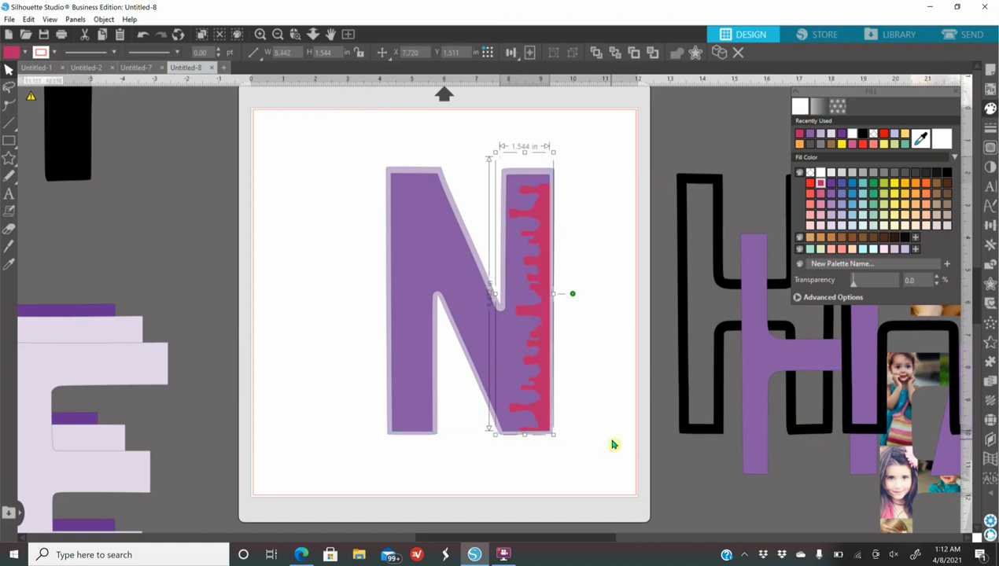
key(Left)
key(Left)
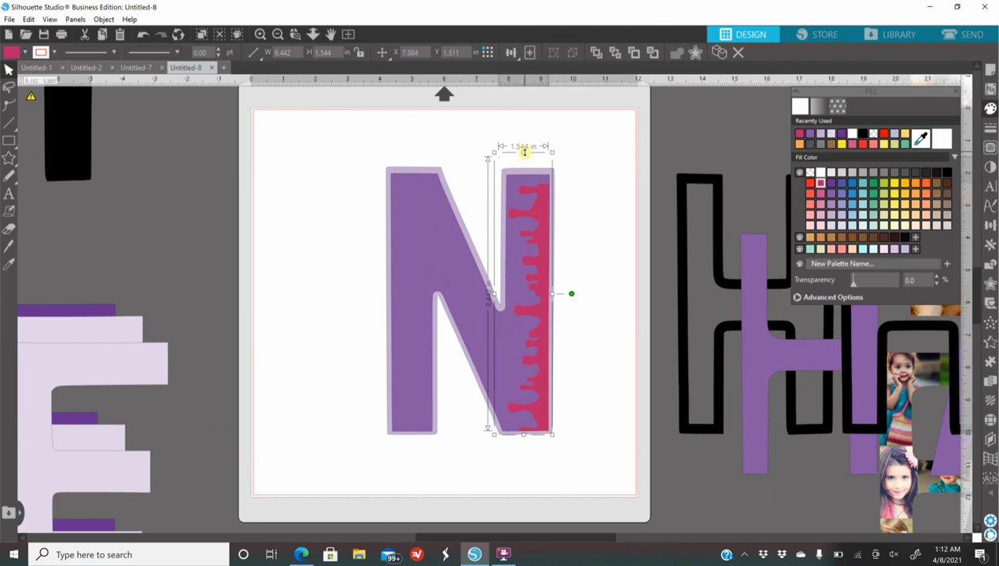
drag(524, 152, 526, 144)
click(631, 221)
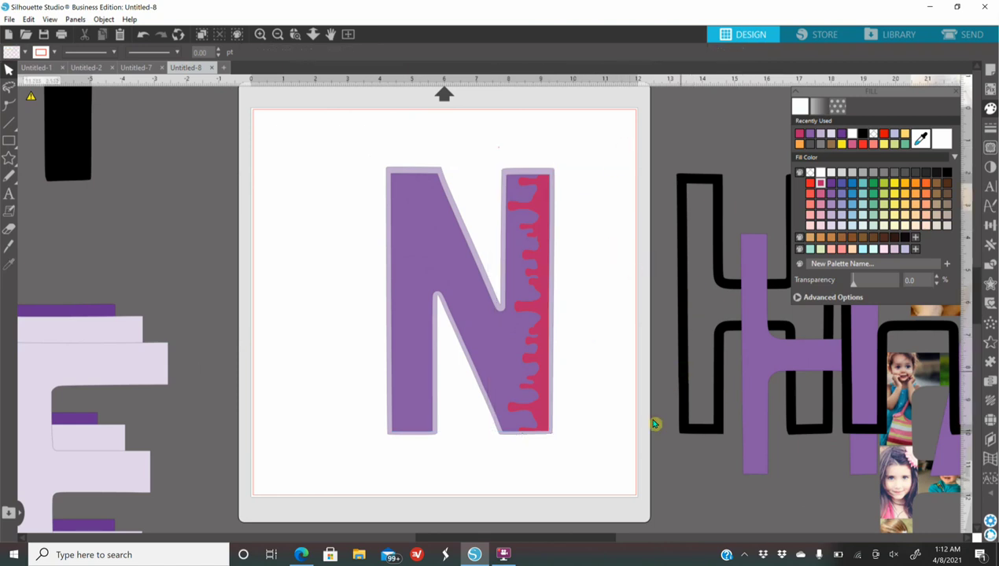
Pull the pink drip, purple N and lavender N apart so the three layers sit separately
drag(542, 366, 611, 326)
drag(473, 296, 326, 315)
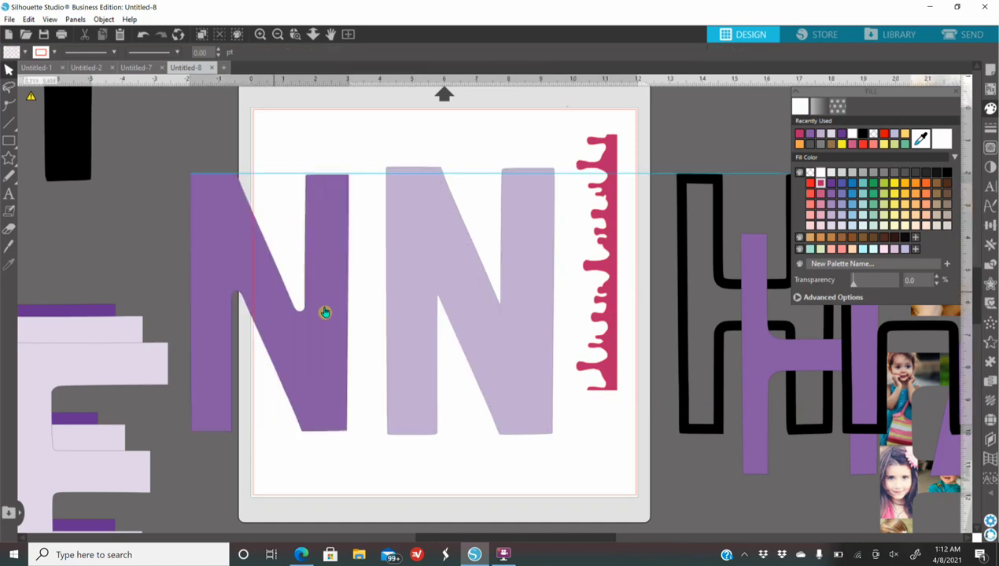
drag(495, 339, 487, 323)
drag(298, 375, 350, 374)
Try placing a duplicate of the purple N over the original, and bring the drip closer to the lavender N
right_click(310, 370)
click(350, 154)
drag(607, 214, 592, 245)
drag(340, 300, 304, 307)
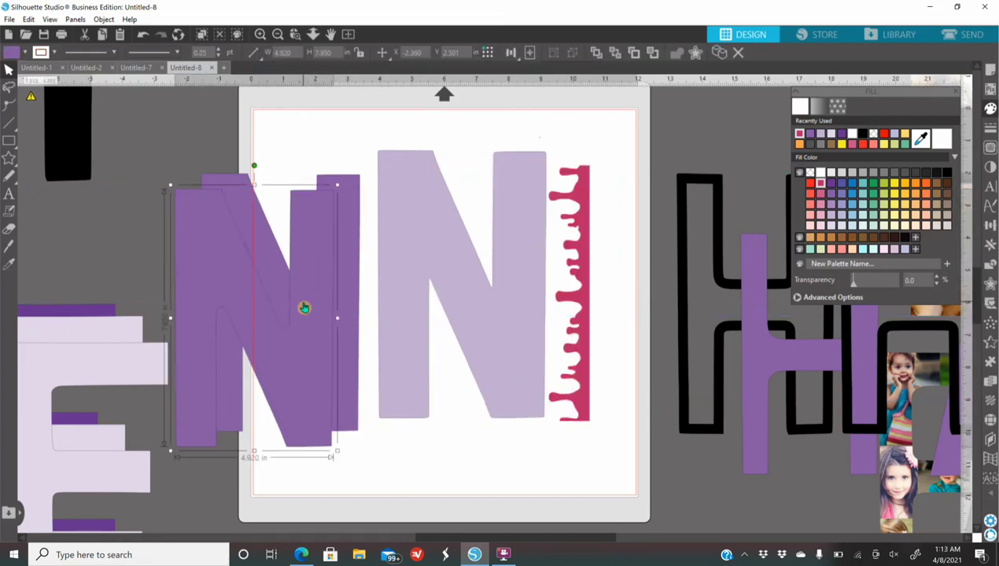
key(Escape)
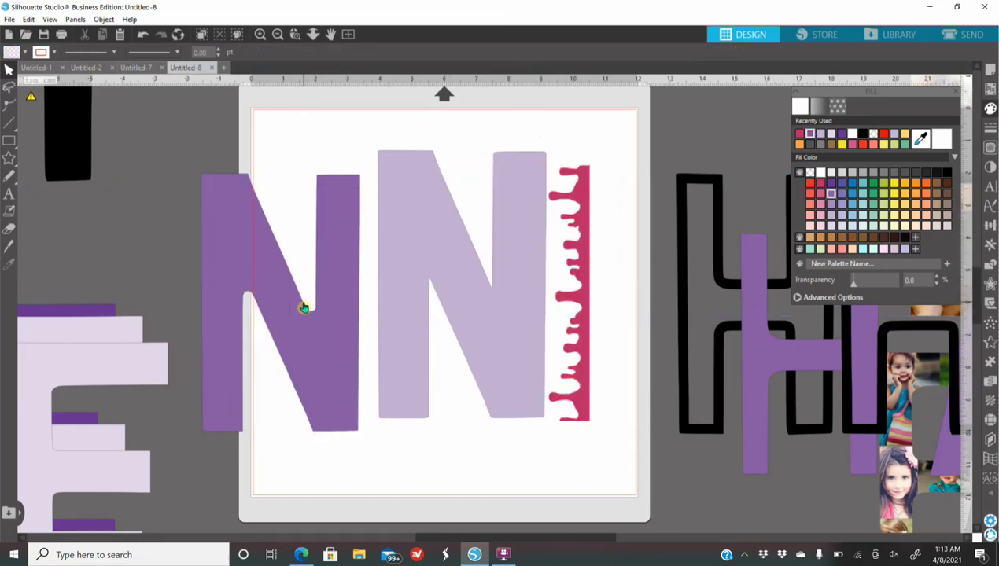
Clear the page by moving the lavender N, the purple N and the layered E to the finished letters on its right
click(277, 34)
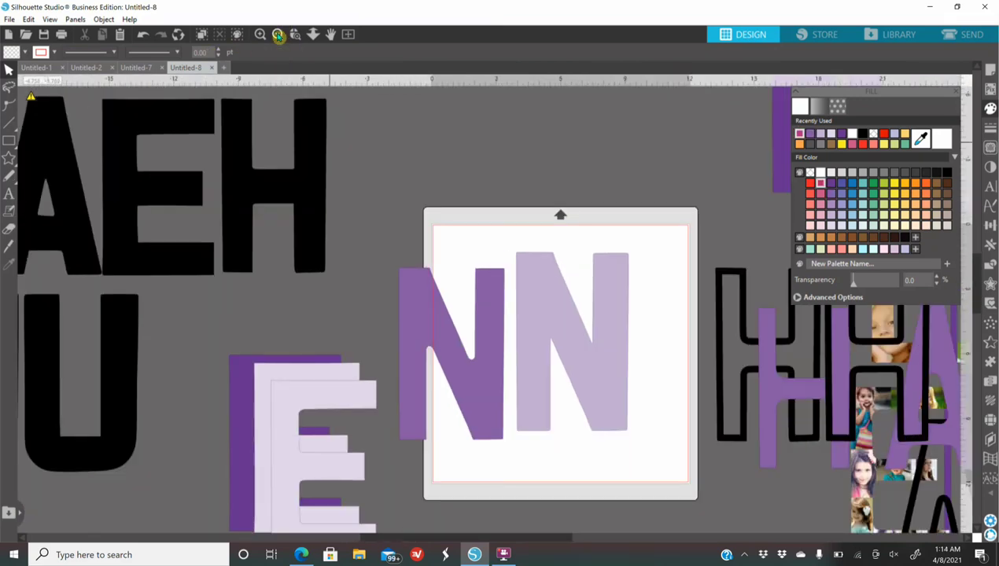
click(277, 34)
click(277, 33)
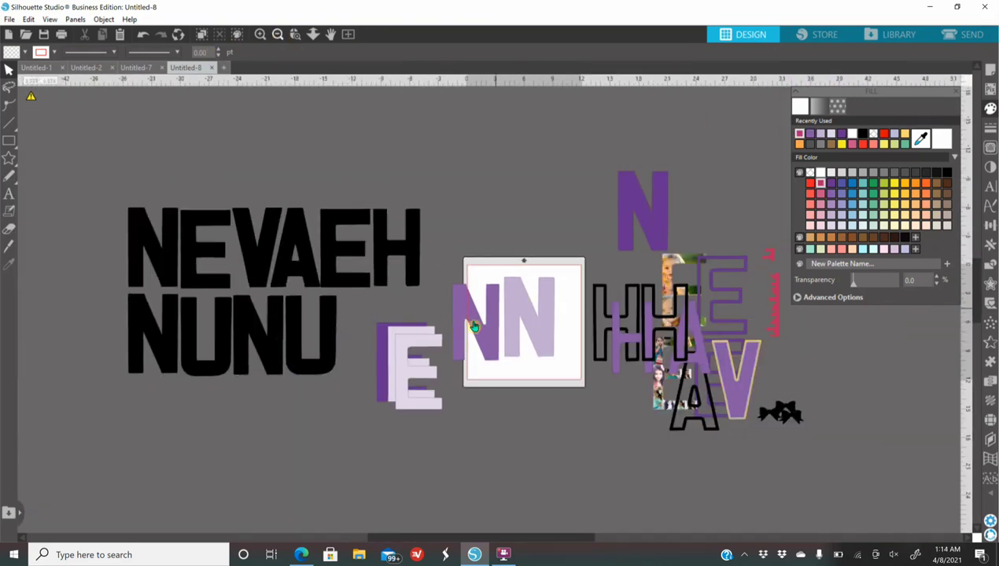
key(ctrl+z)
key(ctrl+z)
click(417, 370)
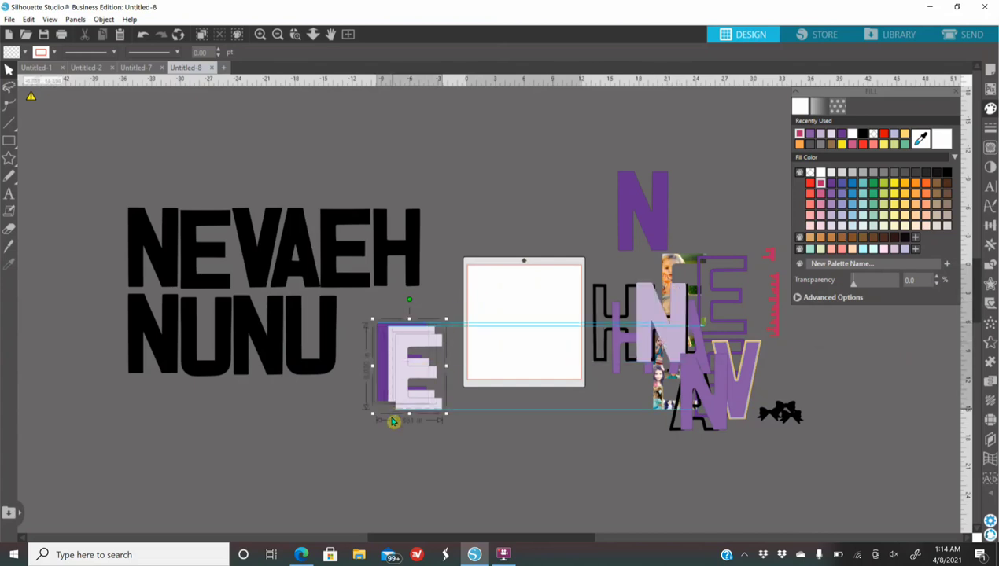
key(ctrl+z)
key(ctrl+z)
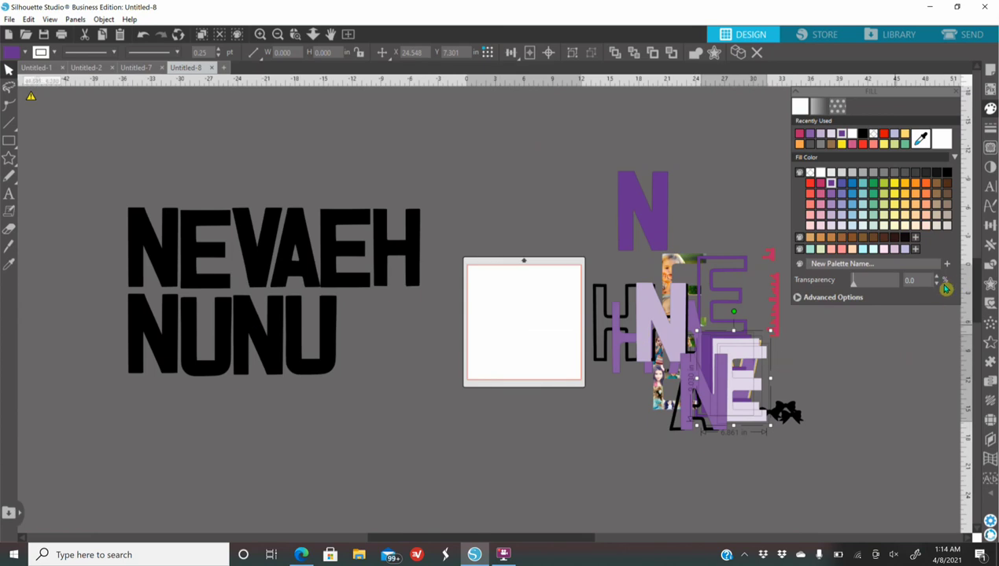
Duplicate the second black N of NUNU, place the copy on the page and fill it white
scroll(495, 461, up, 2)
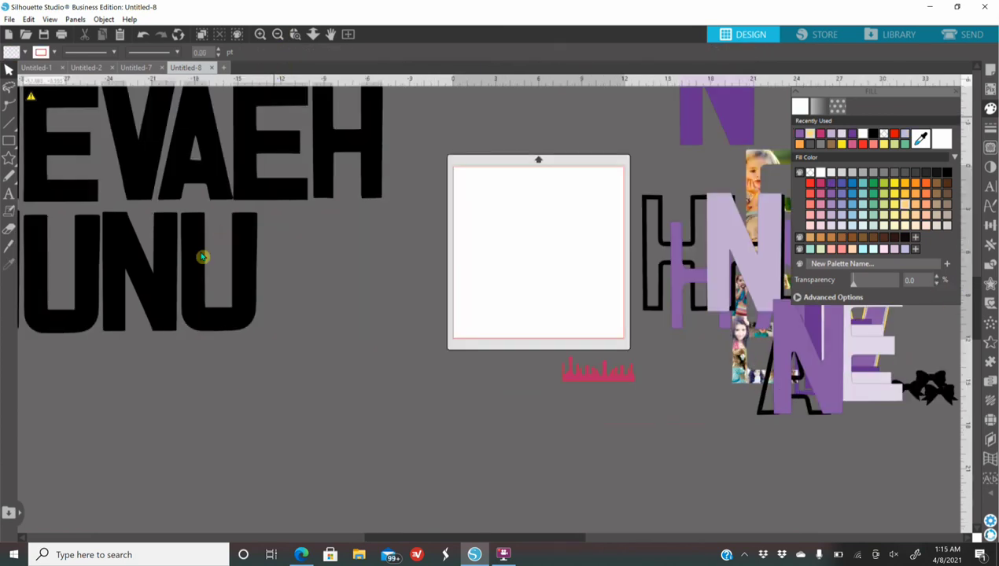
right_click(160, 281)
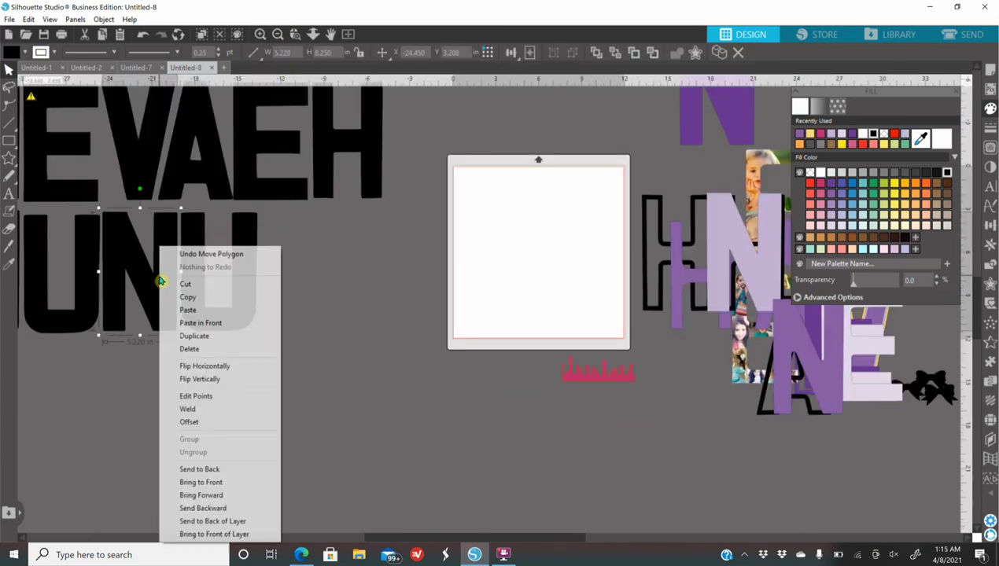
click(194, 336)
drag(187, 312, 561, 290)
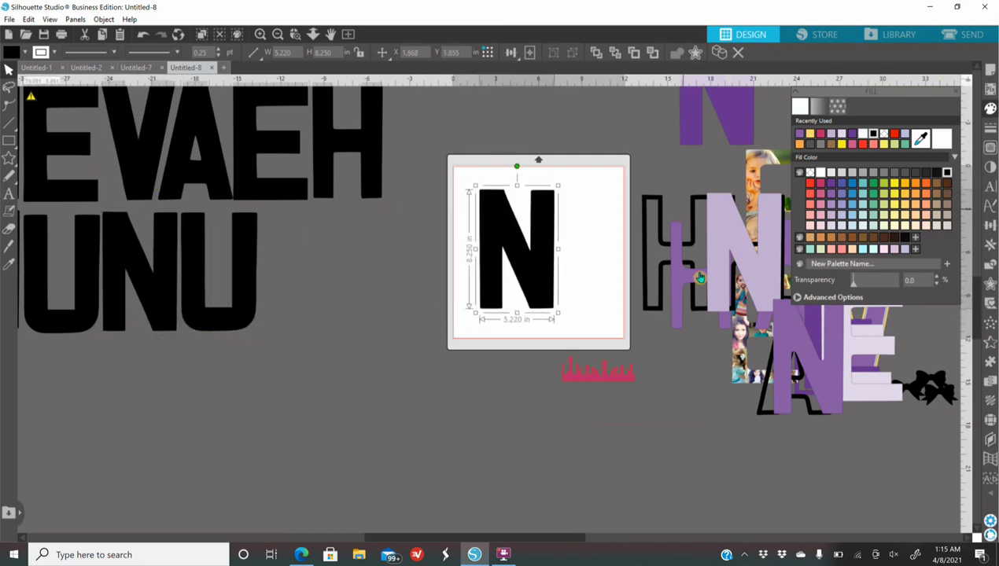
click(872, 134)
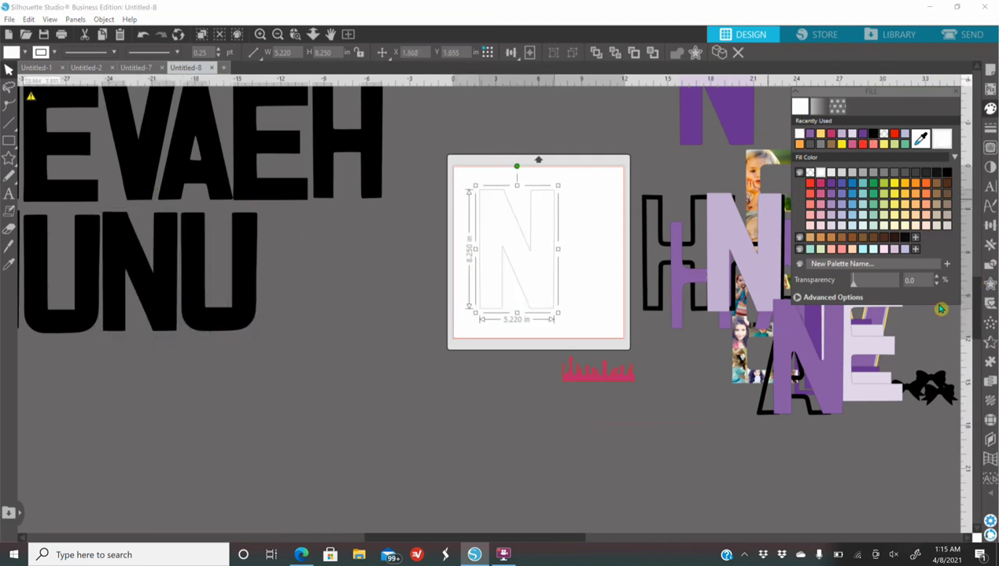
Create an internal offset of the white N with square corners and a distance of 0.150 in
click(991, 285)
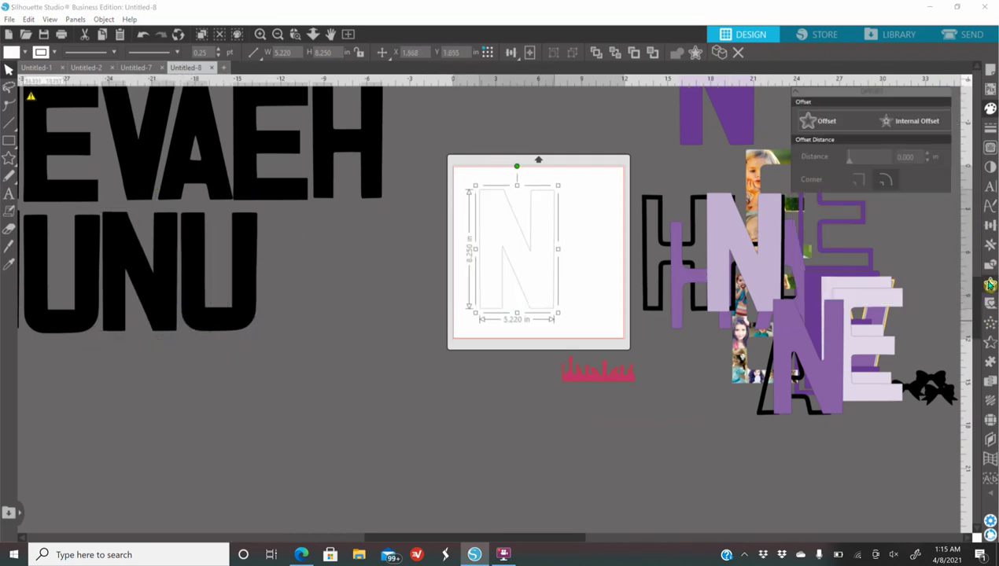
click(905, 123)
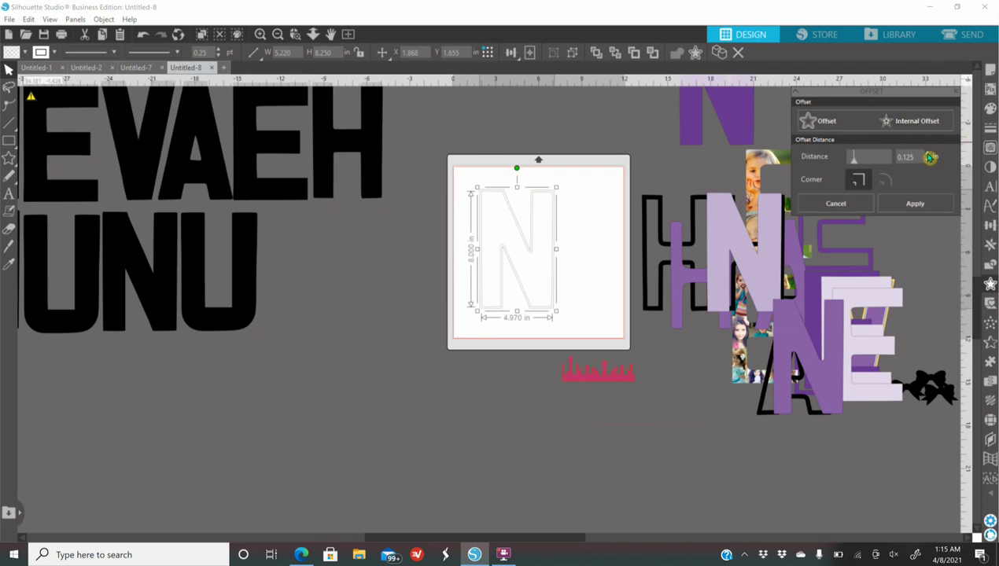
click(930, 155)
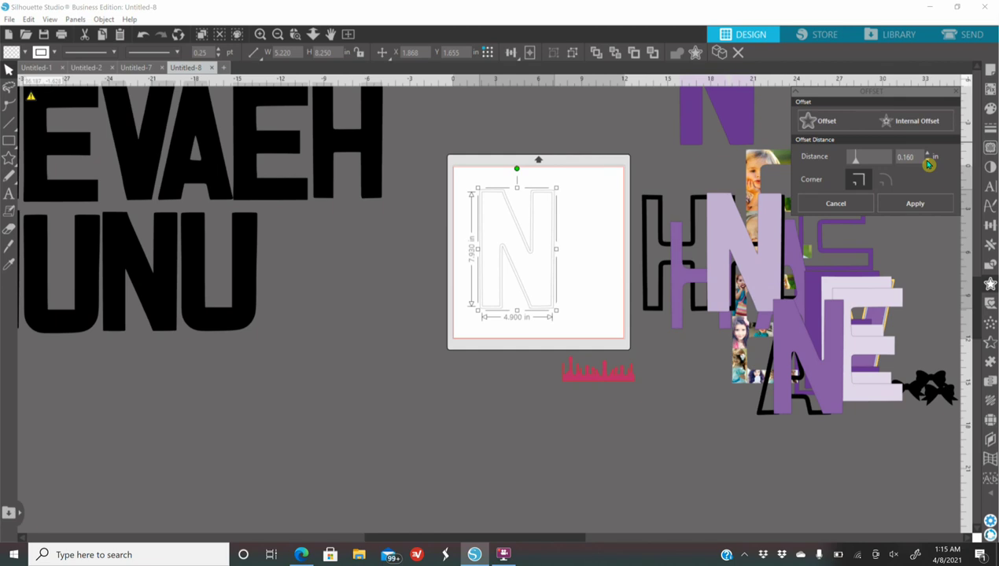
click(926, 160)
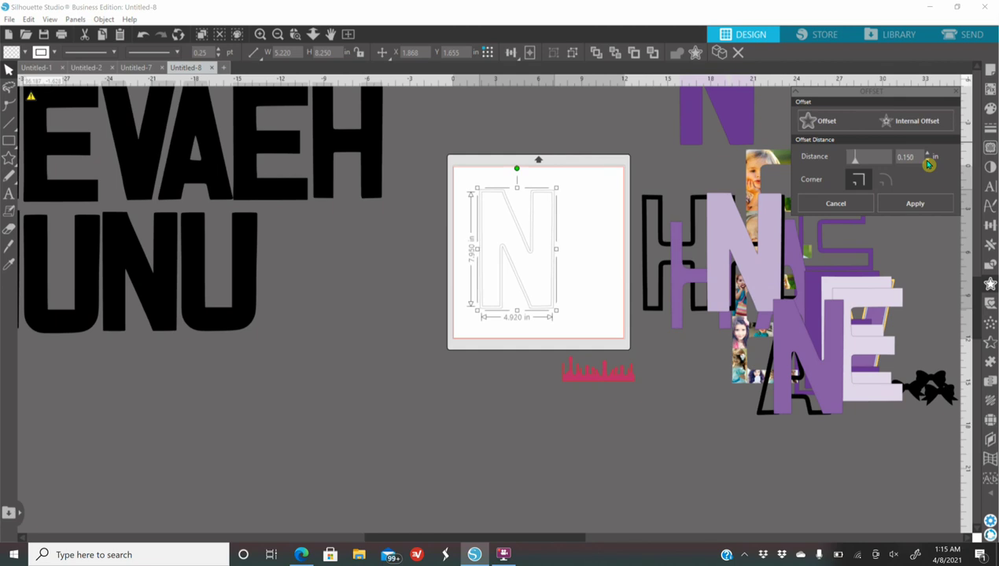
Fill the inner offset N dark purple, shift it down, and fill the outer N light yellow-orange
click(991, 108)
click(863, 137)
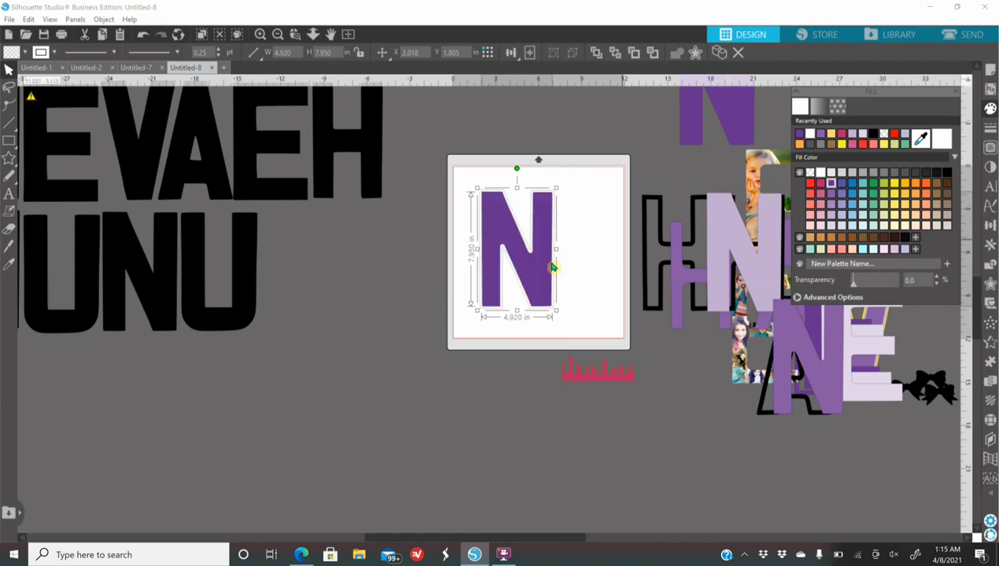
drag(551, 265, 531, 305)
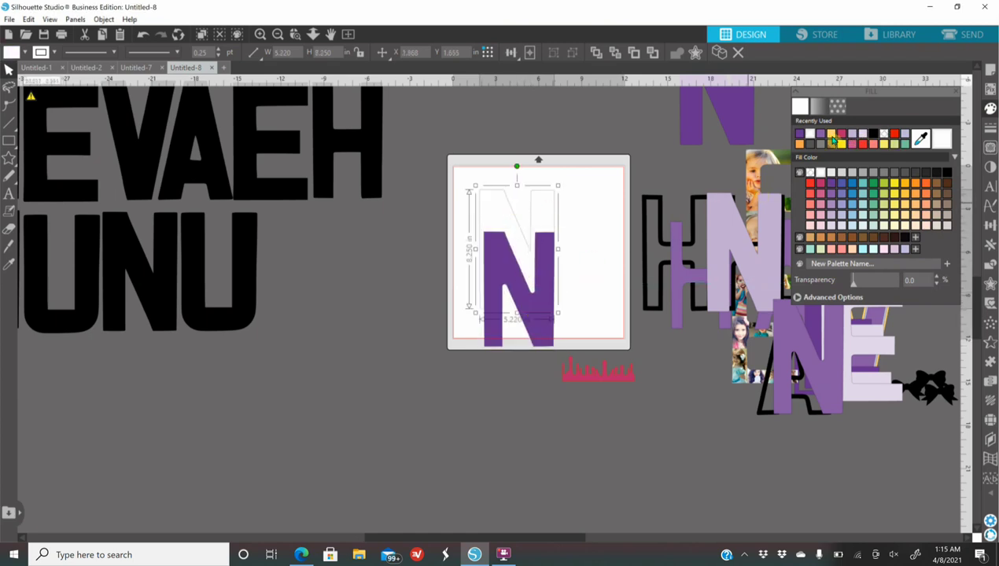
click(831, 137)
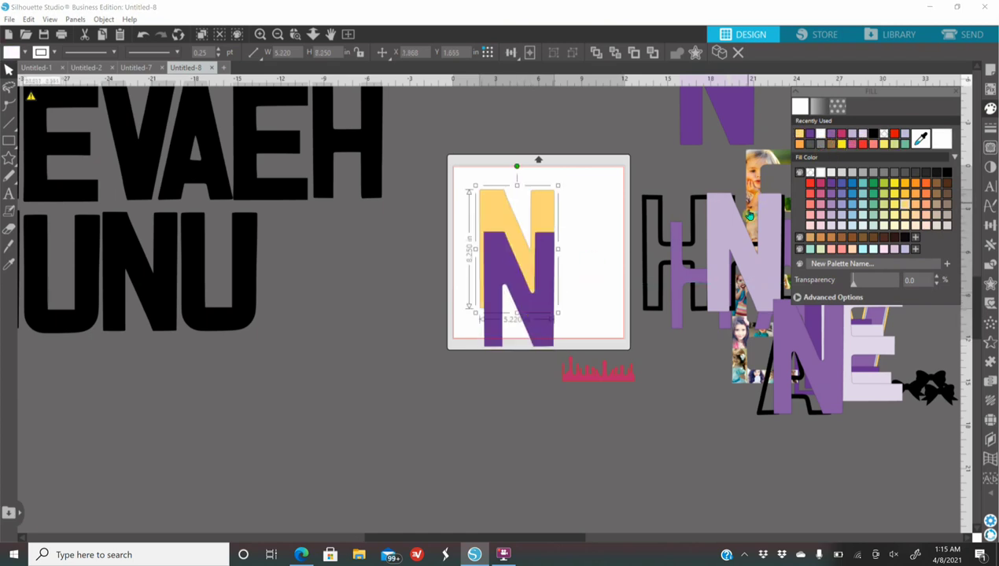
Move the dark purple N back up so it is centred on the yellow N with an even border
click(450, 424)
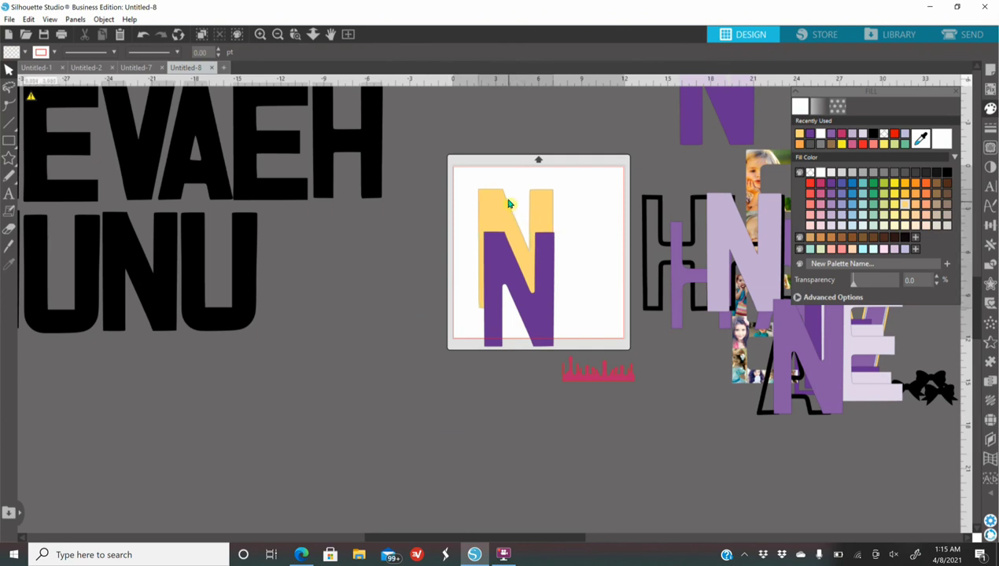
drag(542, 319, 543, 274)
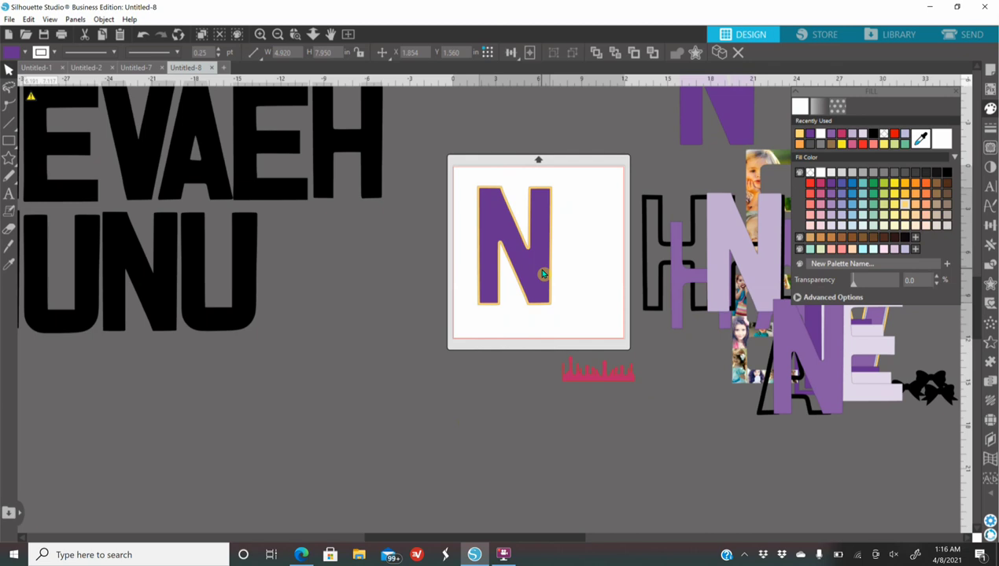
key(Escape)
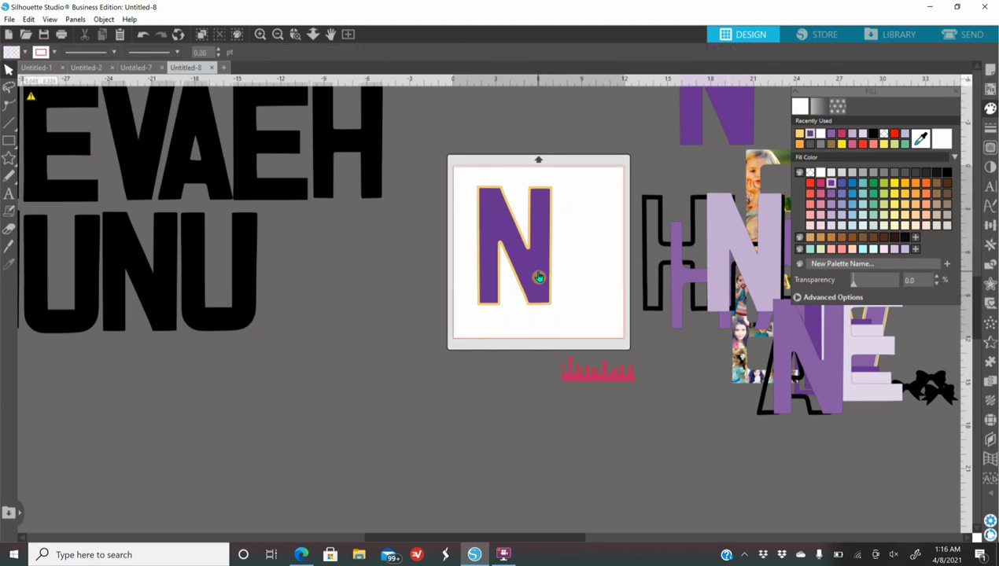
Duplicate the dark purple N beside the original and move the yellow-bordered N off the page to its left
right_click(539, 277)
click(571, 337)
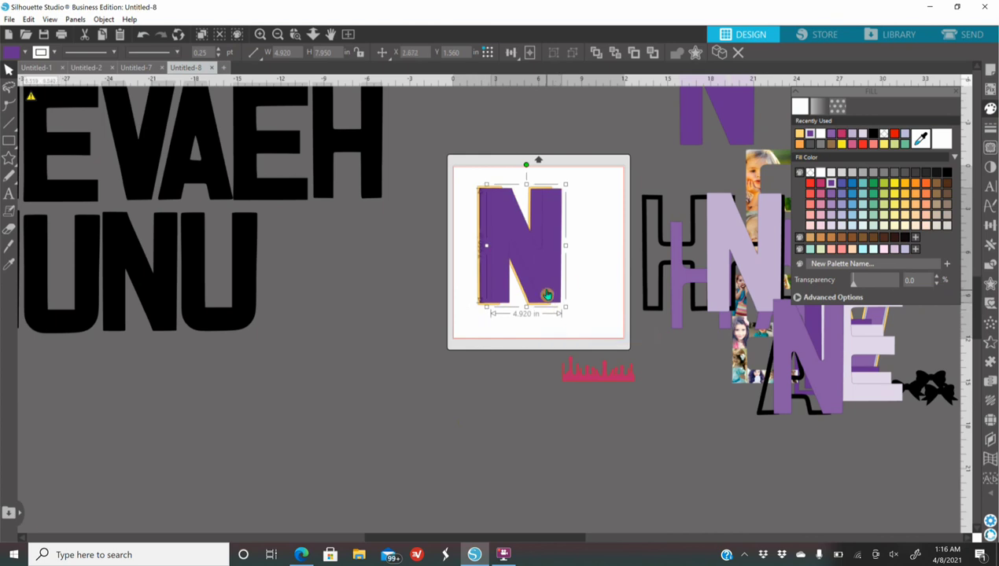
drag(547, 295, 593, 286)
click(520, 264)
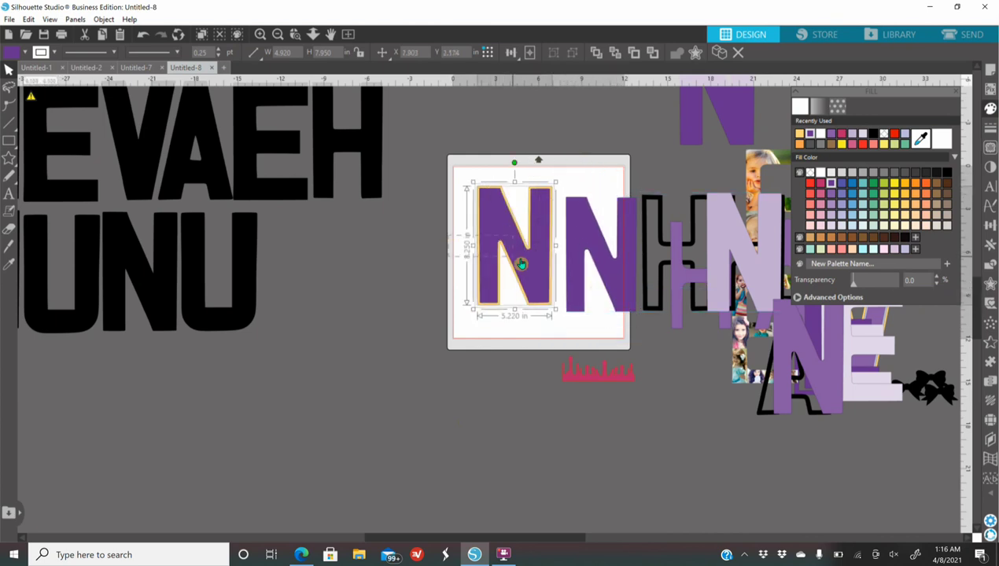
drag(521, 265, 355, 306)
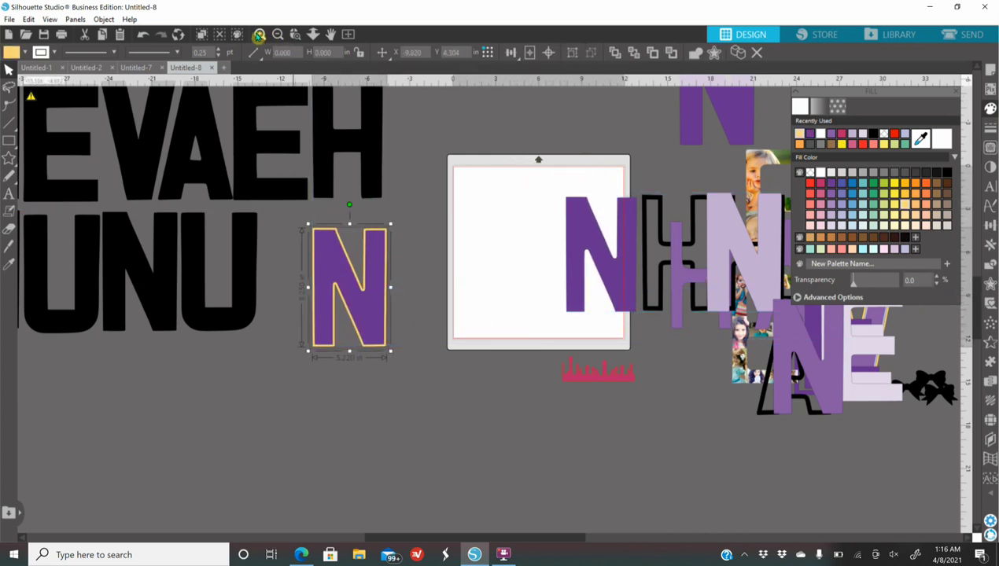
Position the dark purple N copy fully inside the page, near its centre
click(259, 35)
drag(630, 257, 588, 330)
scroll(697, 498, up, 2)
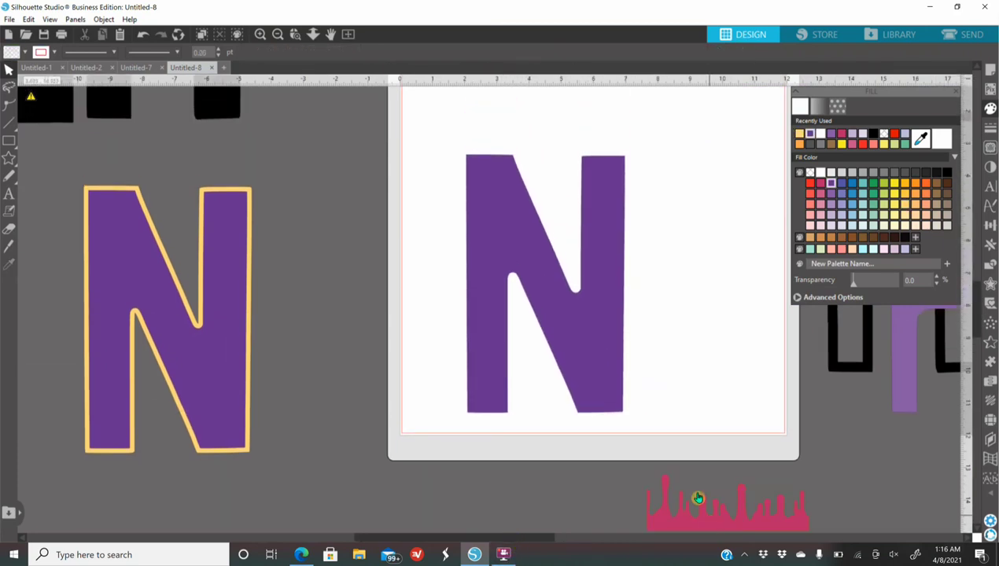
Move the pink drip beside the purple N and rotate it 180° so its drips point down
drag(698, 498, 477, 324)
drag(409, 340, 409, 339)
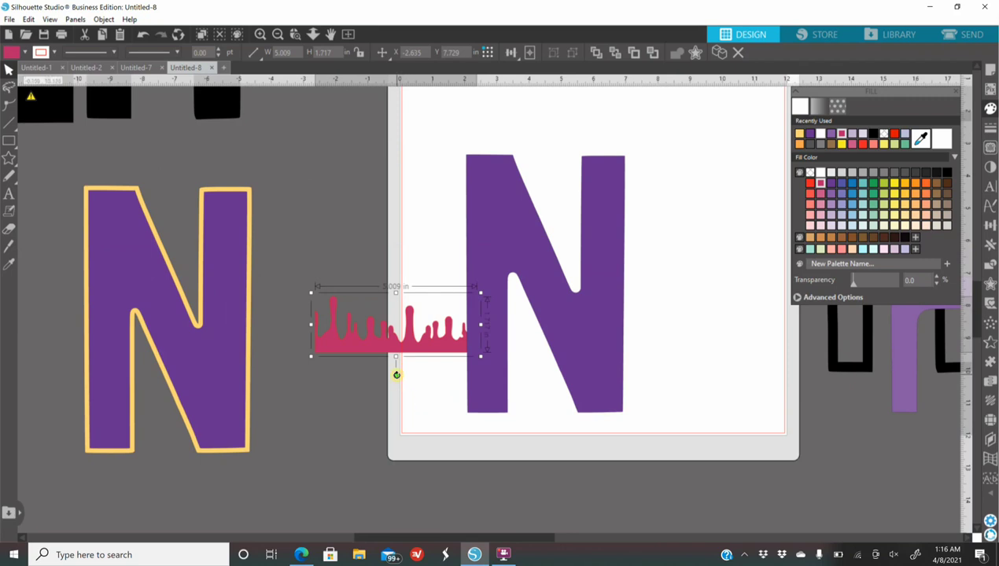
drag(395, 374, 398, 273)
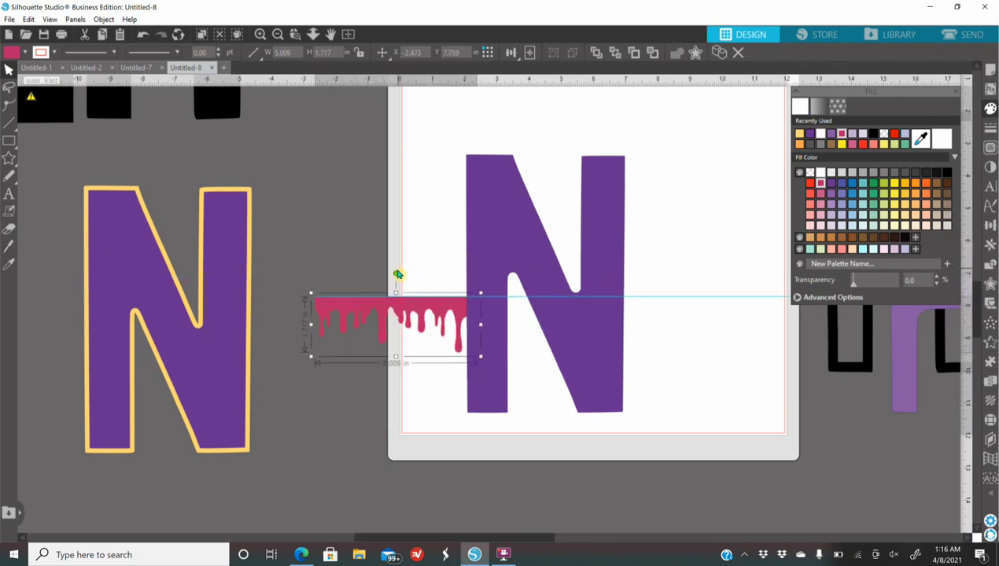
drag(393, 311, 431, 299)
Bring the pink drip to the front and lay it across the middle of the purple N
right_click(431, 299)
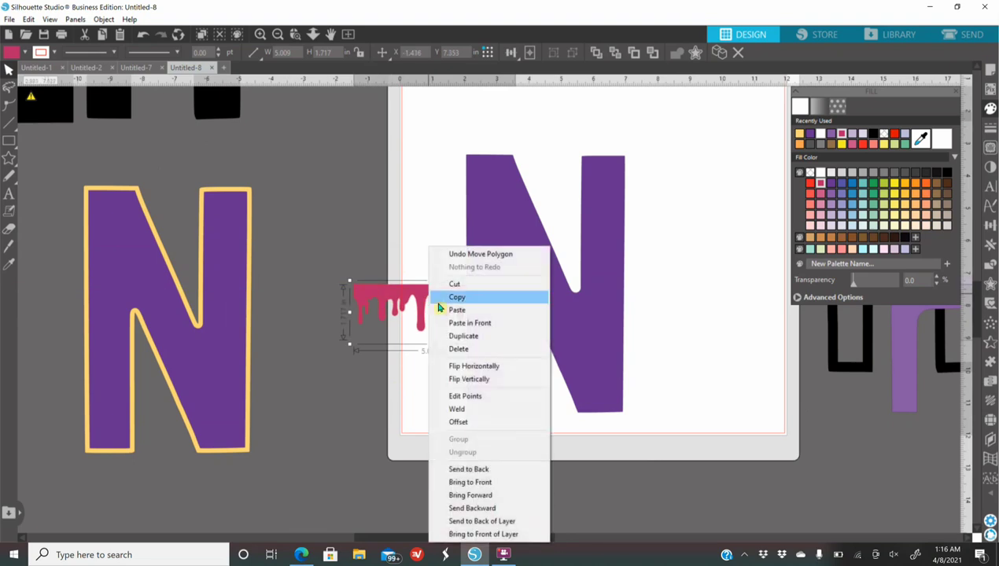
click(463, 478)
drag(445, 309, 535, 311)
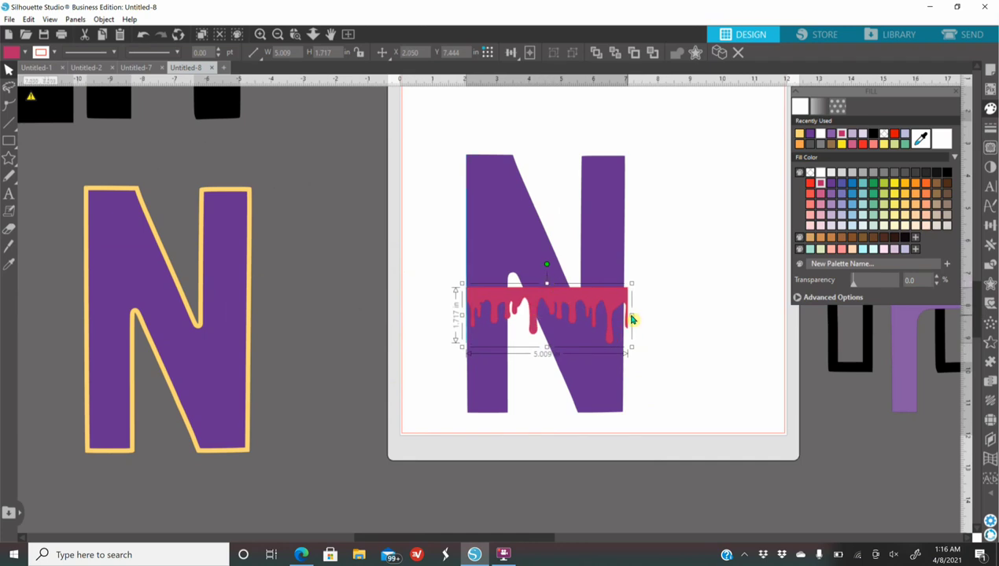
Fit the drip to the N by reducing it to about 1.48 in high and adjusting its sides to span the letter's width
drag(632, 320, 628, 317)
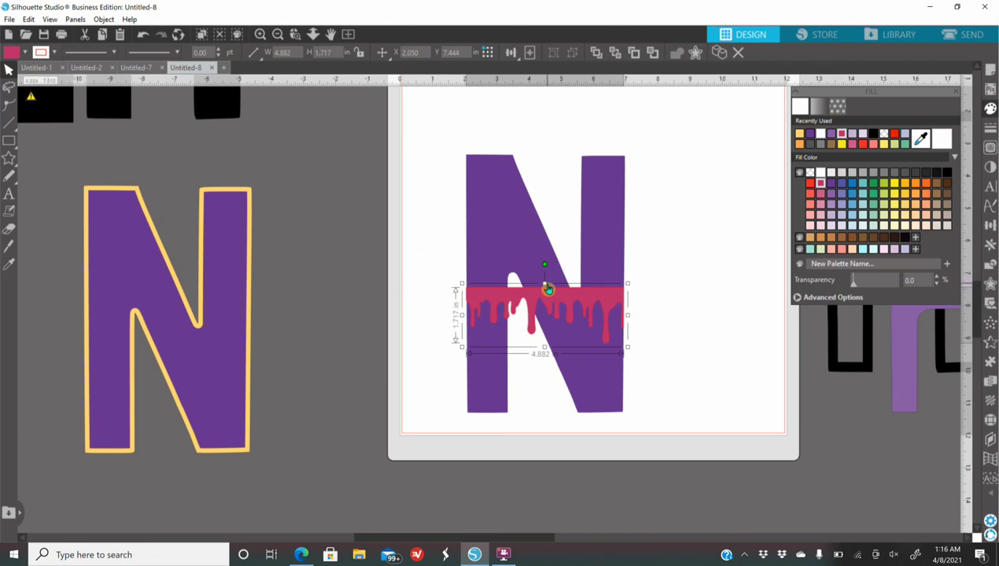
drag(544, 283, 544, 291)
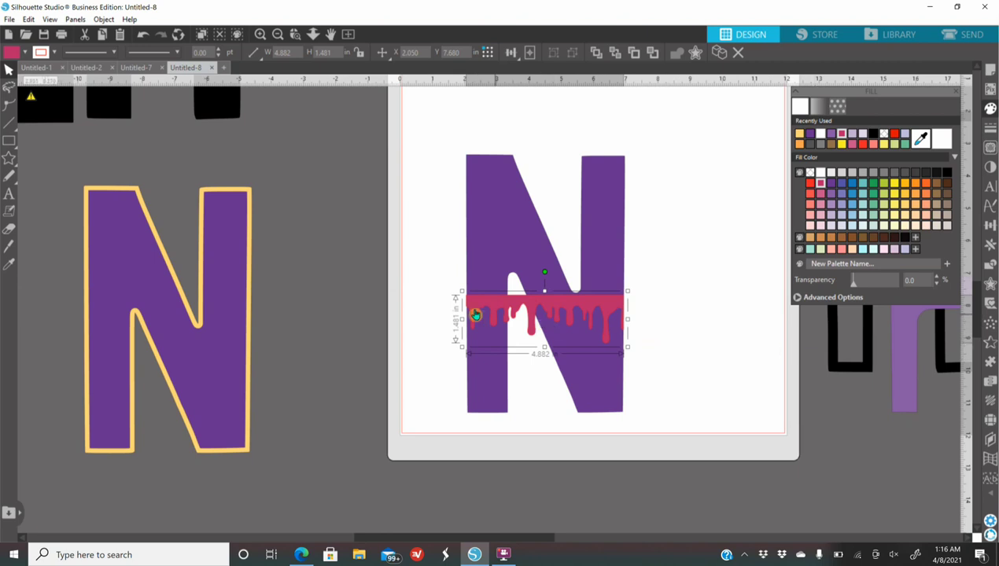
drag(462, 323, 457, 321)
click(689, 390)
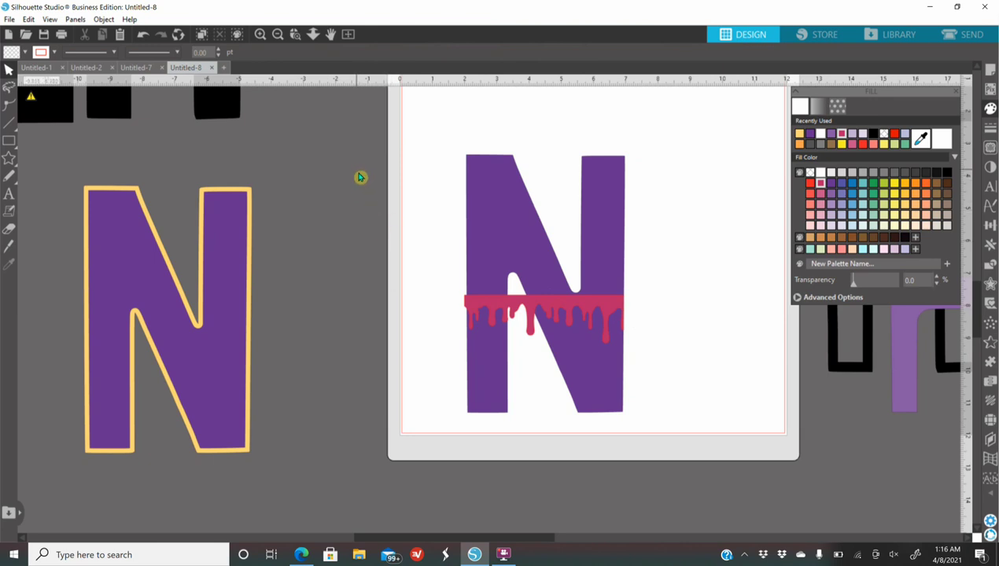
Divide the purple N and the pink drip lying across it into separate pieces
drag(391, 168, 680, 414)
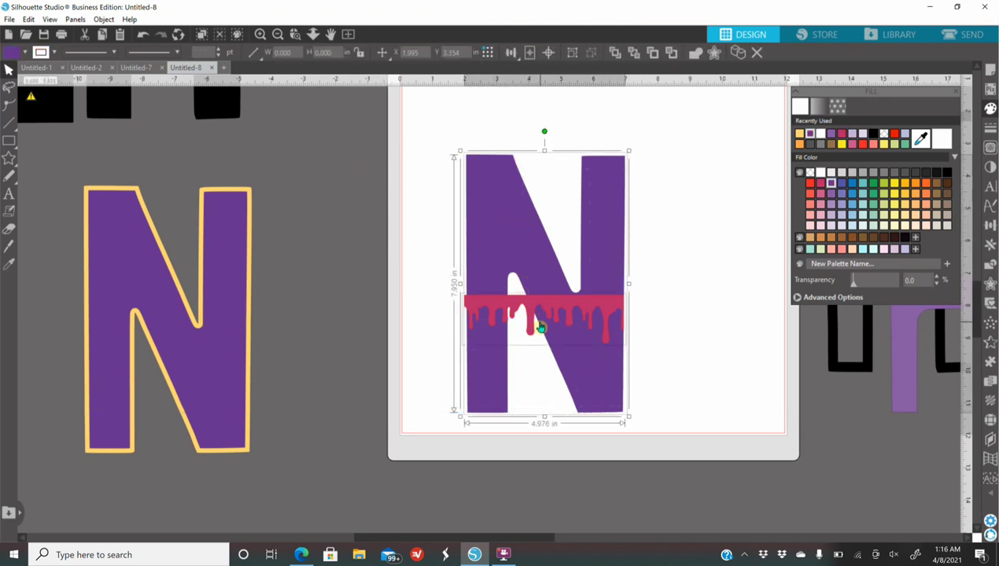
click(990, 265)
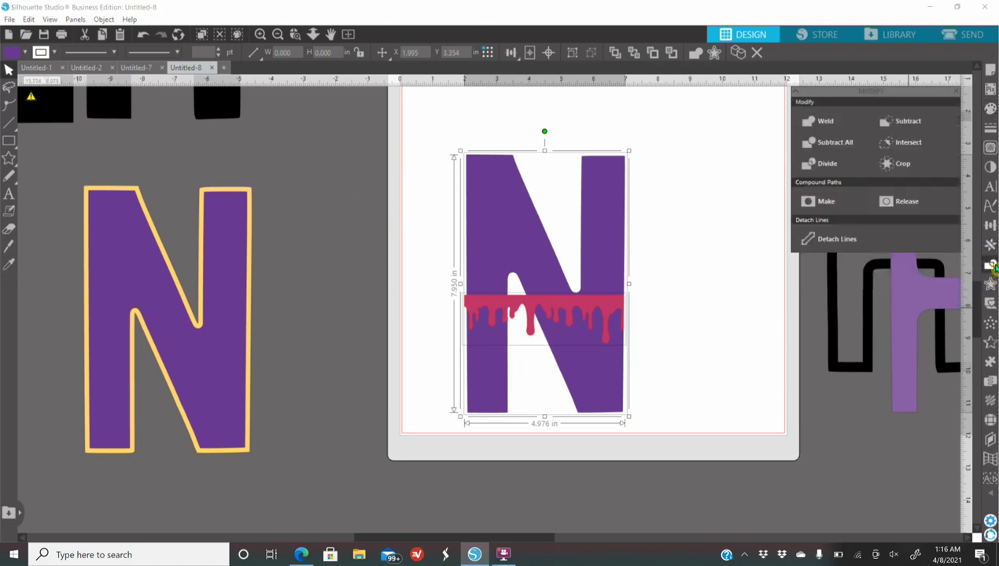
click(816, 168)
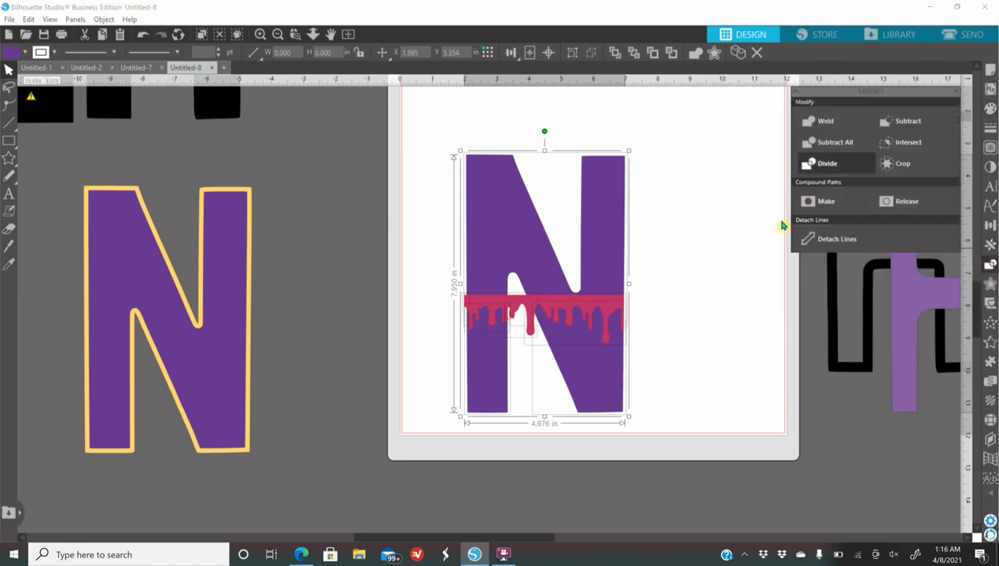
click(702, 339)
Pull the two lower purple leg pieces down from the N and delete the upper N, the pink drip and the leftover sliver
drag(595, 375, 645, 410)
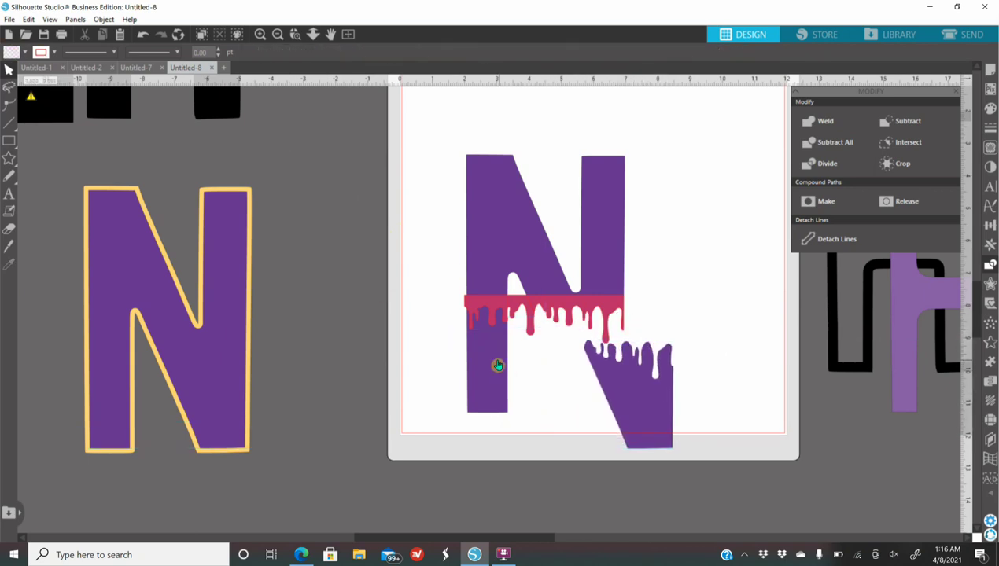
drag(500, 371, 519, 415)
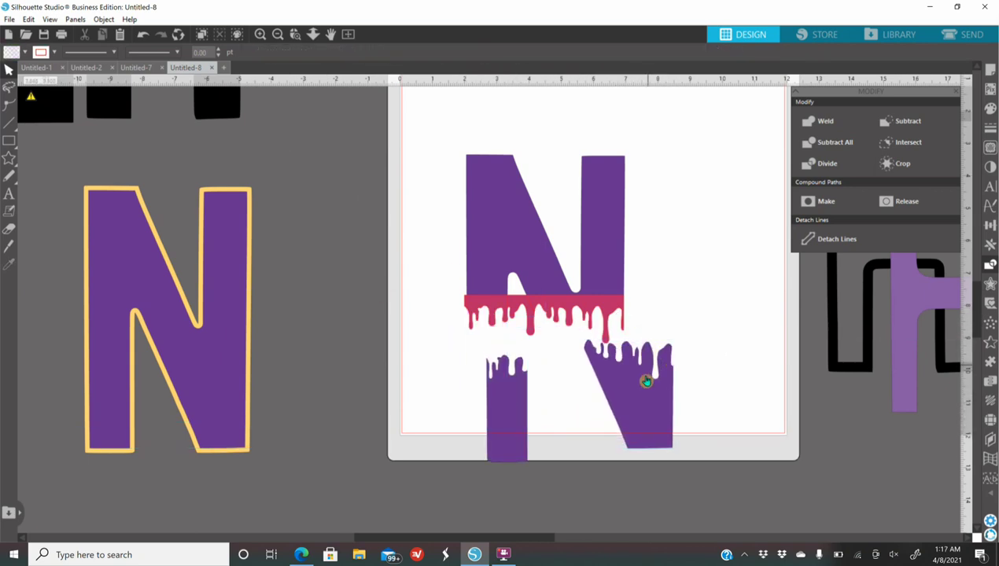
drag(646, 381, 622, 409)
drag(401, 232, 658, 323)
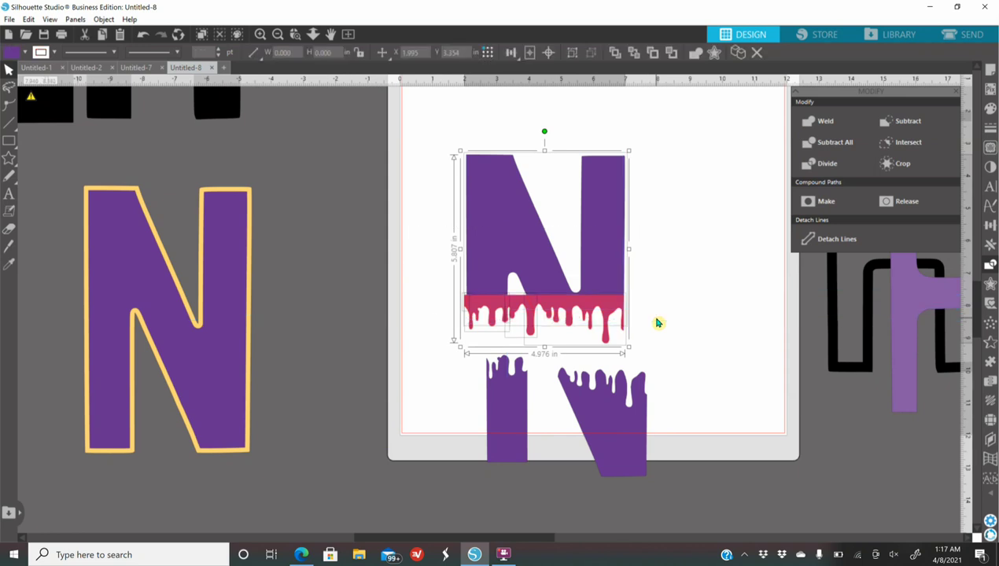
key(Delete)
click(621, 330)
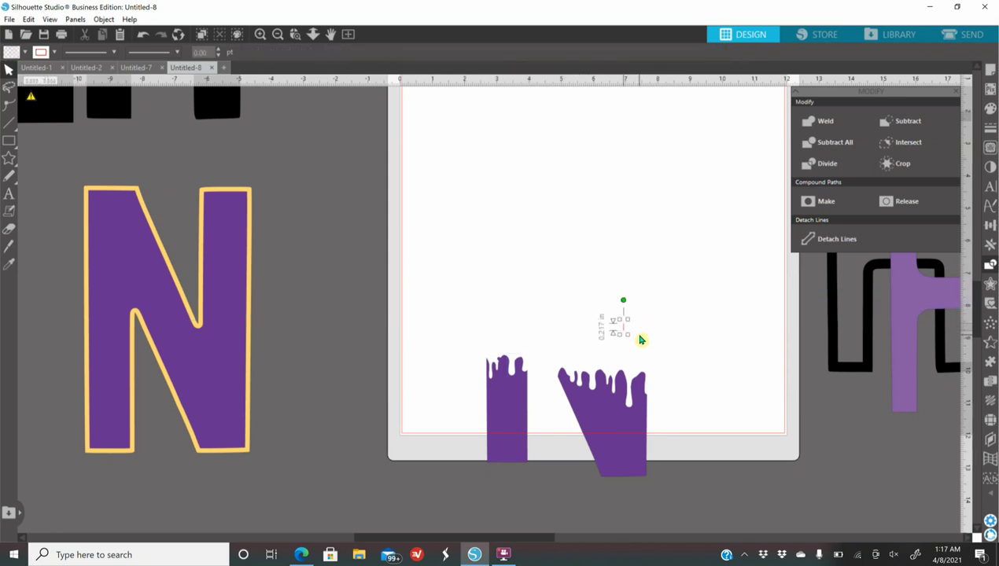
click(635, 335)
Fill both drip-cut leg pieces with pink and fit them over the lower legs of the yellow-outlined N, placed on the page
click(490, 410)
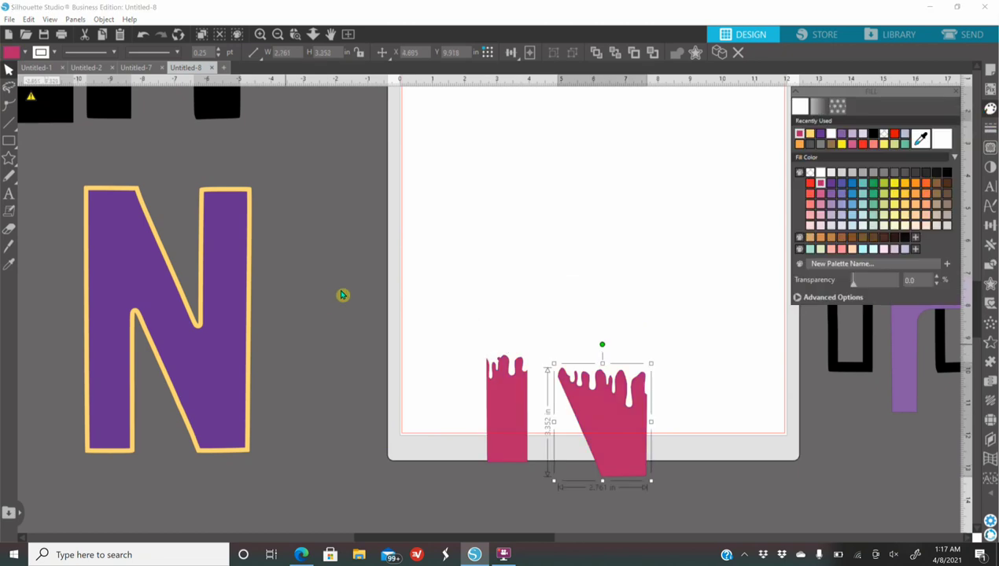
click(201, 387)
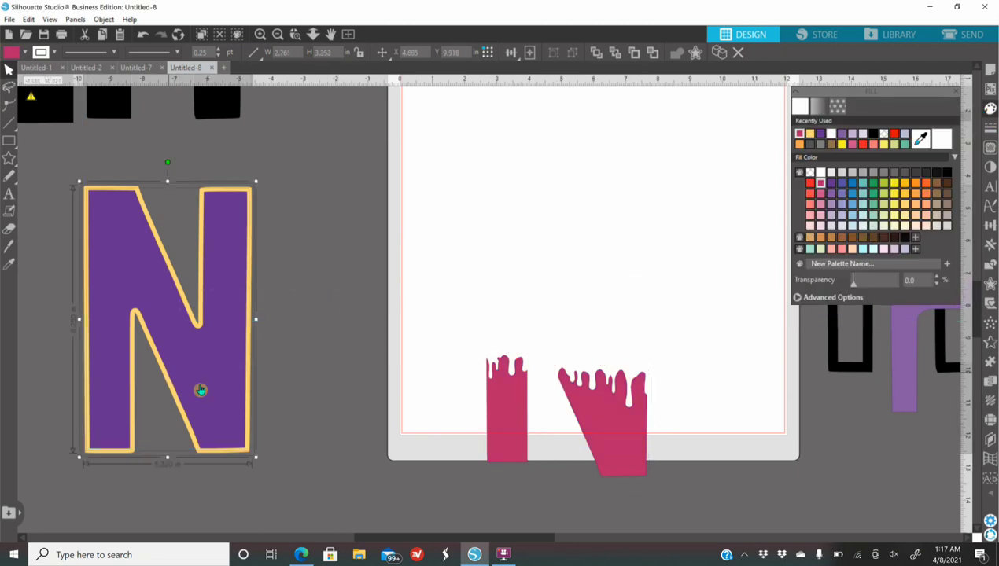
drag(218, 392, 615, 307)
drag(520, 432, 517, 337)
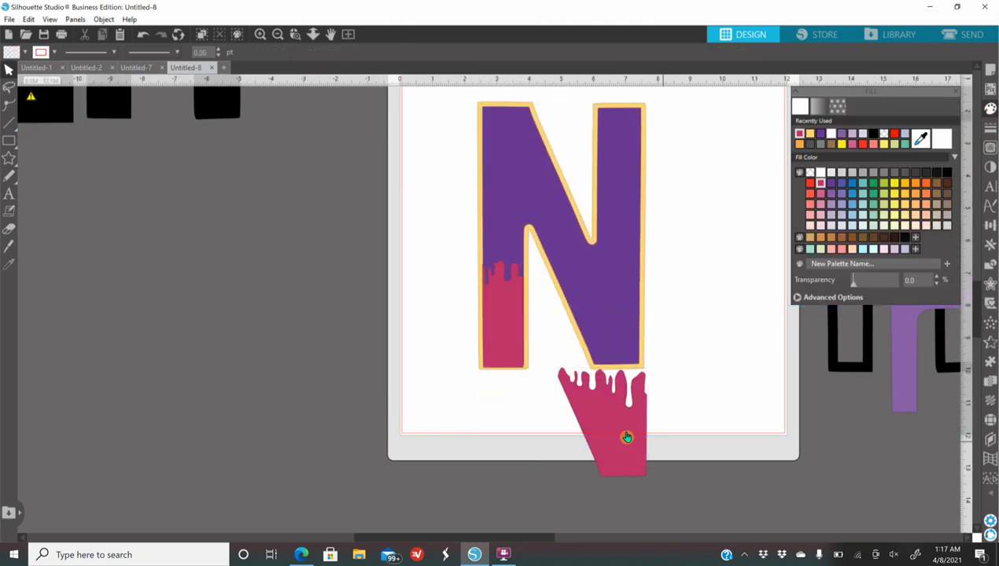
drag(627, 438, 621, 326)
click(767, 318)
Move the extra purple N layer away from the outlined N on the page and delete it
click(631, 182)
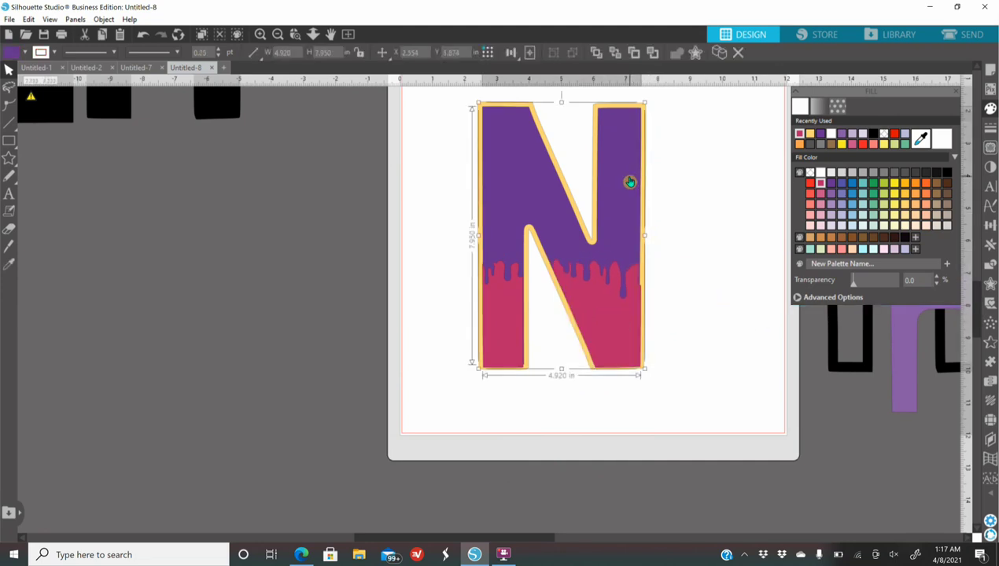
right_click(630, 182)
click(679, 266)
drag(641, 227, 368, 305)
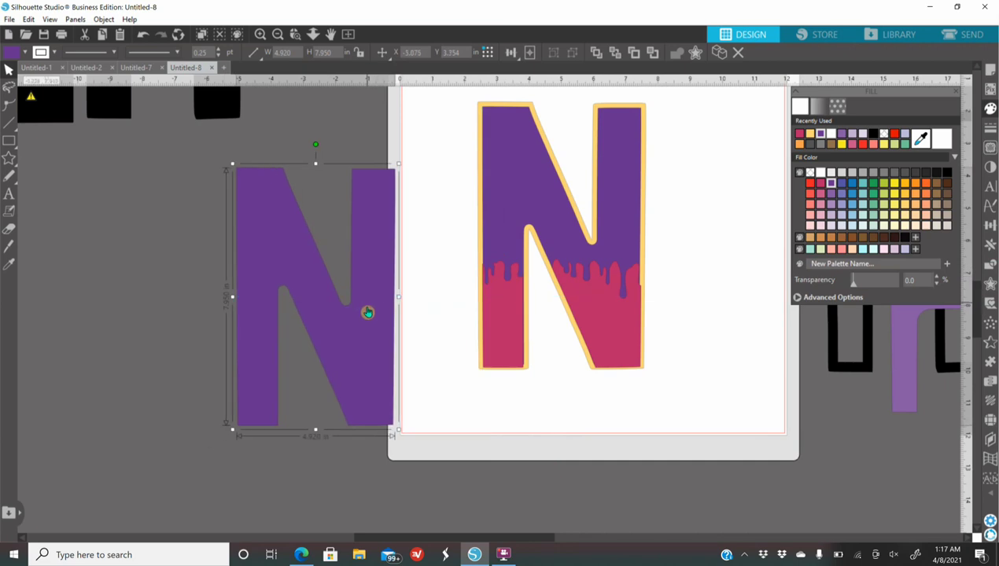
key(Delete)
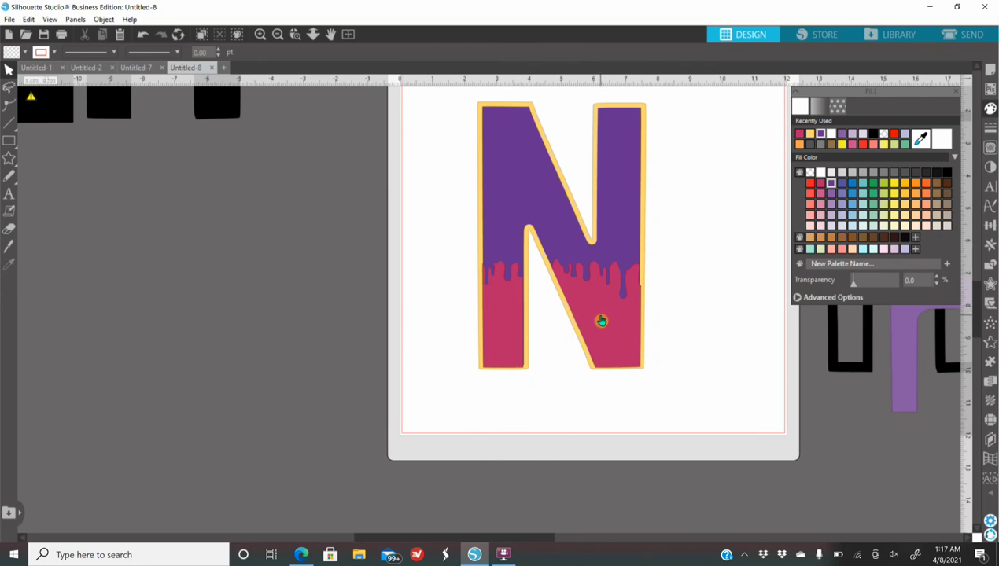
Move the narrow pink leg piece off the N and duplicate it twice, setting the copies in a row beside it
drag(504, 320, 425, 343)
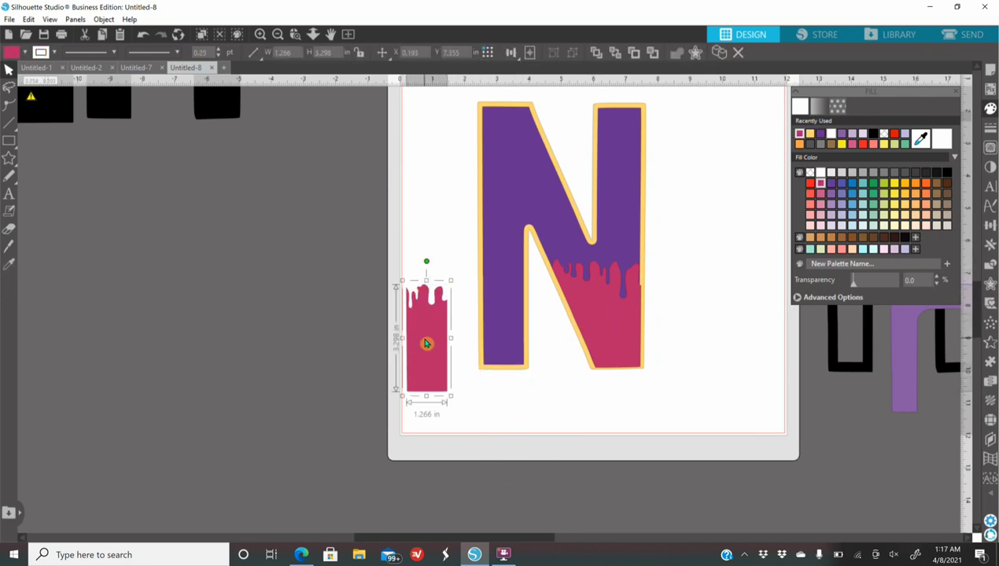
right_click(425, 343)
click(471, 143)
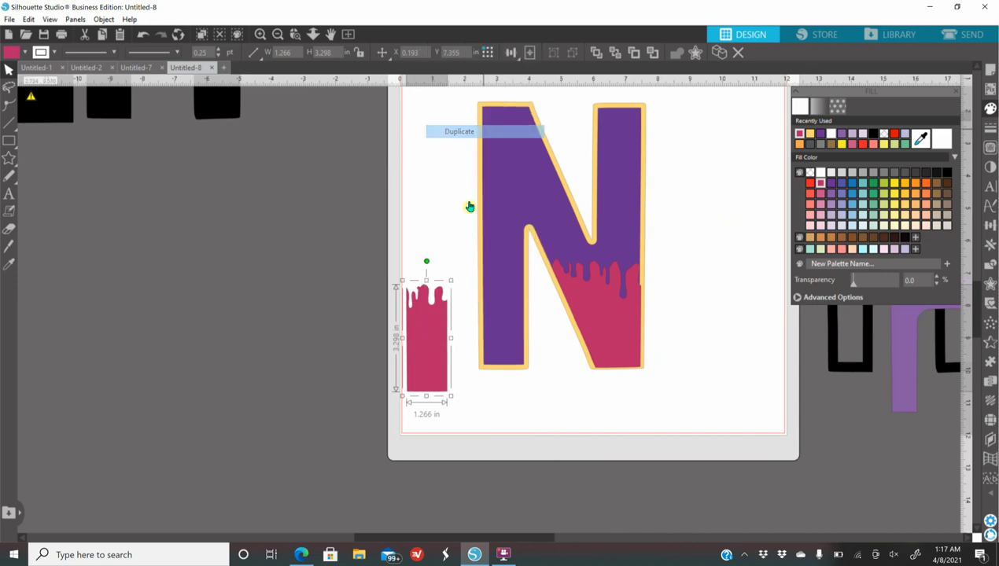
drag(405, 372, 327, 367)
right_click(359, 366)
click(424, 157)
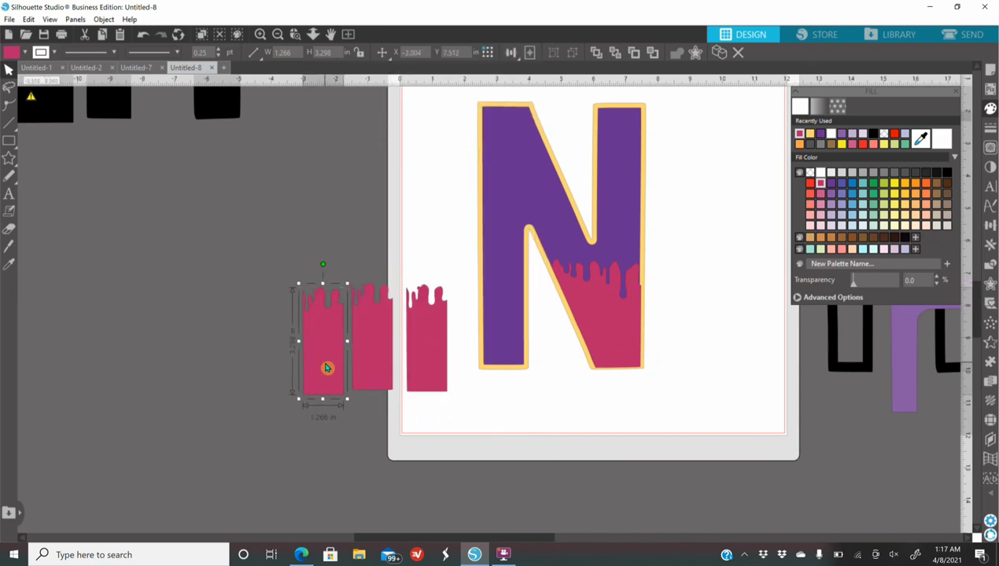
Duplicate the slanted pink drip piece twice, placing the copies to the right of the one on the N
click(622, 305)
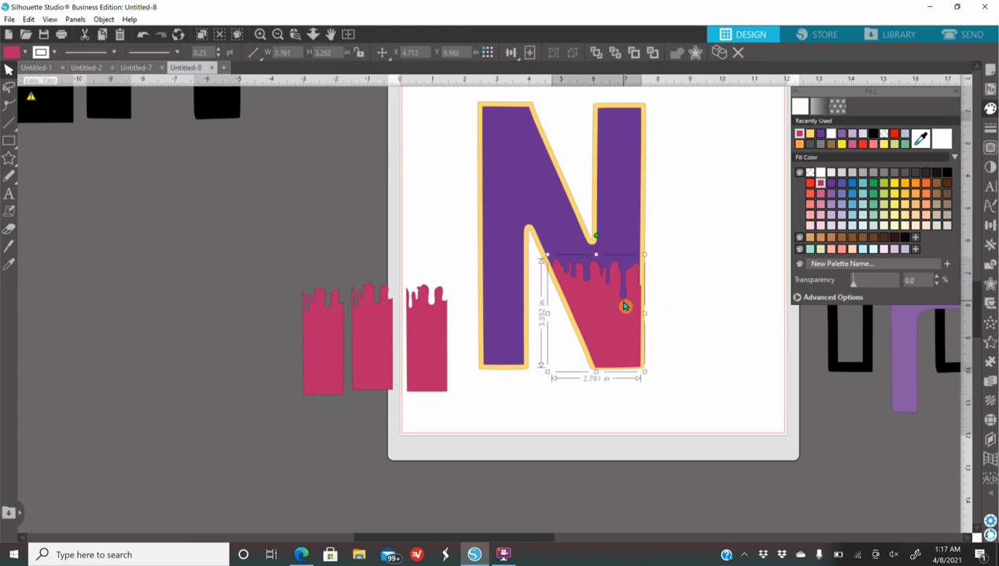
right_click(624, 305)
click(677, 95)
drag(625, 315, 784, 340)
right_click(698, 318)
click(759, 112)
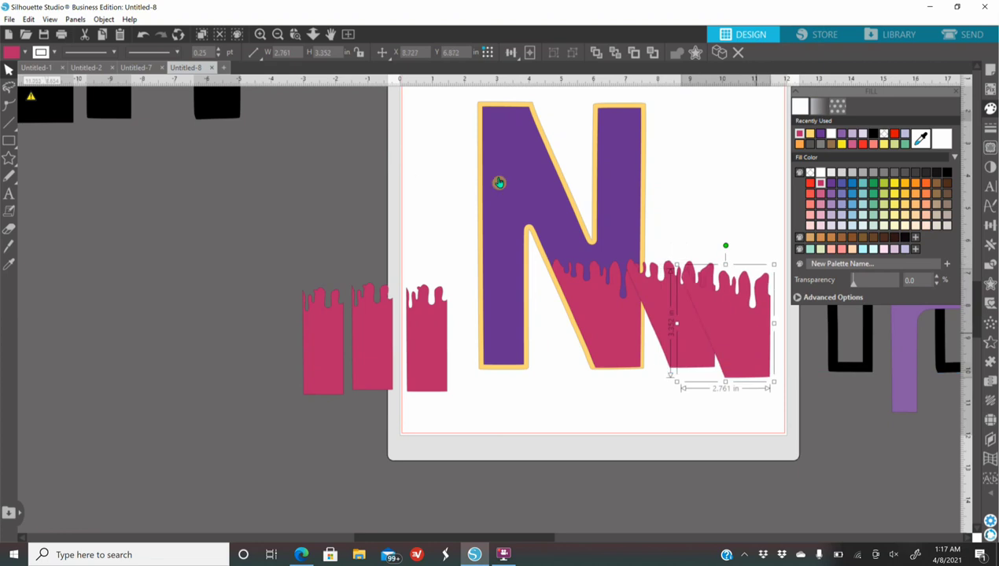
Move the outermost slanted pink drip copy off the page to the empty area below the black NUNU lettering
click(278, 34)
click(278, 34)
click(278, 34)
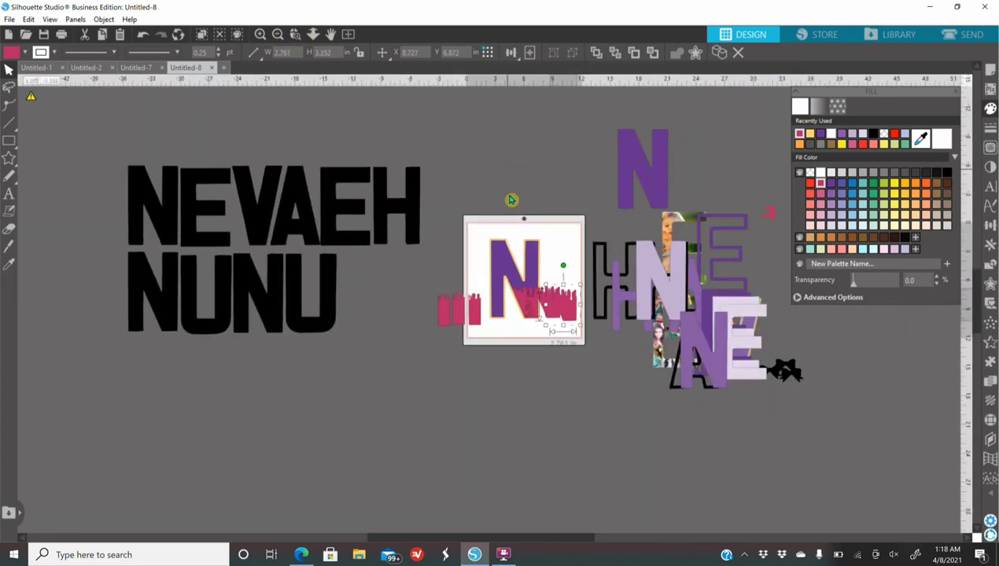
drag(555, 305, 325, 372)
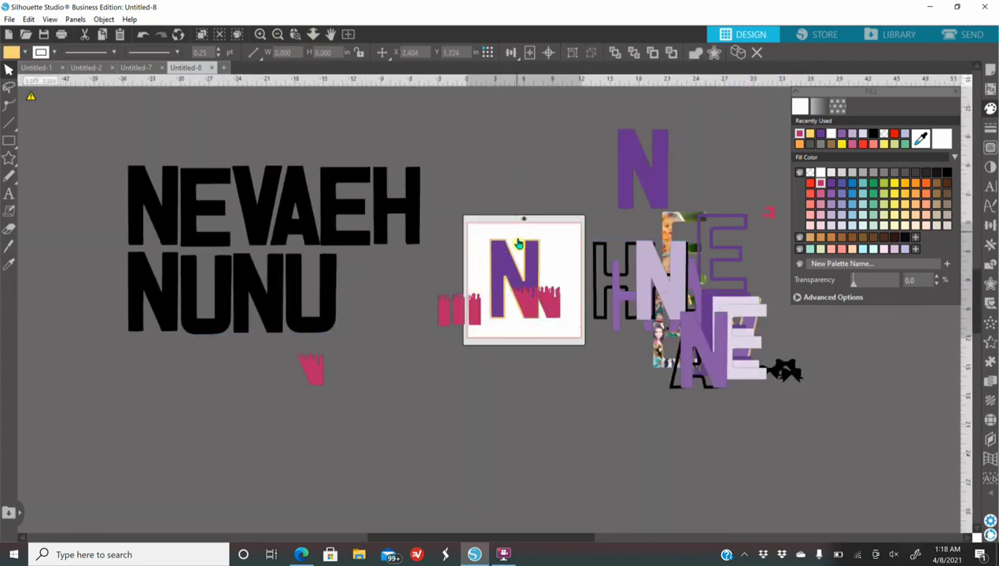